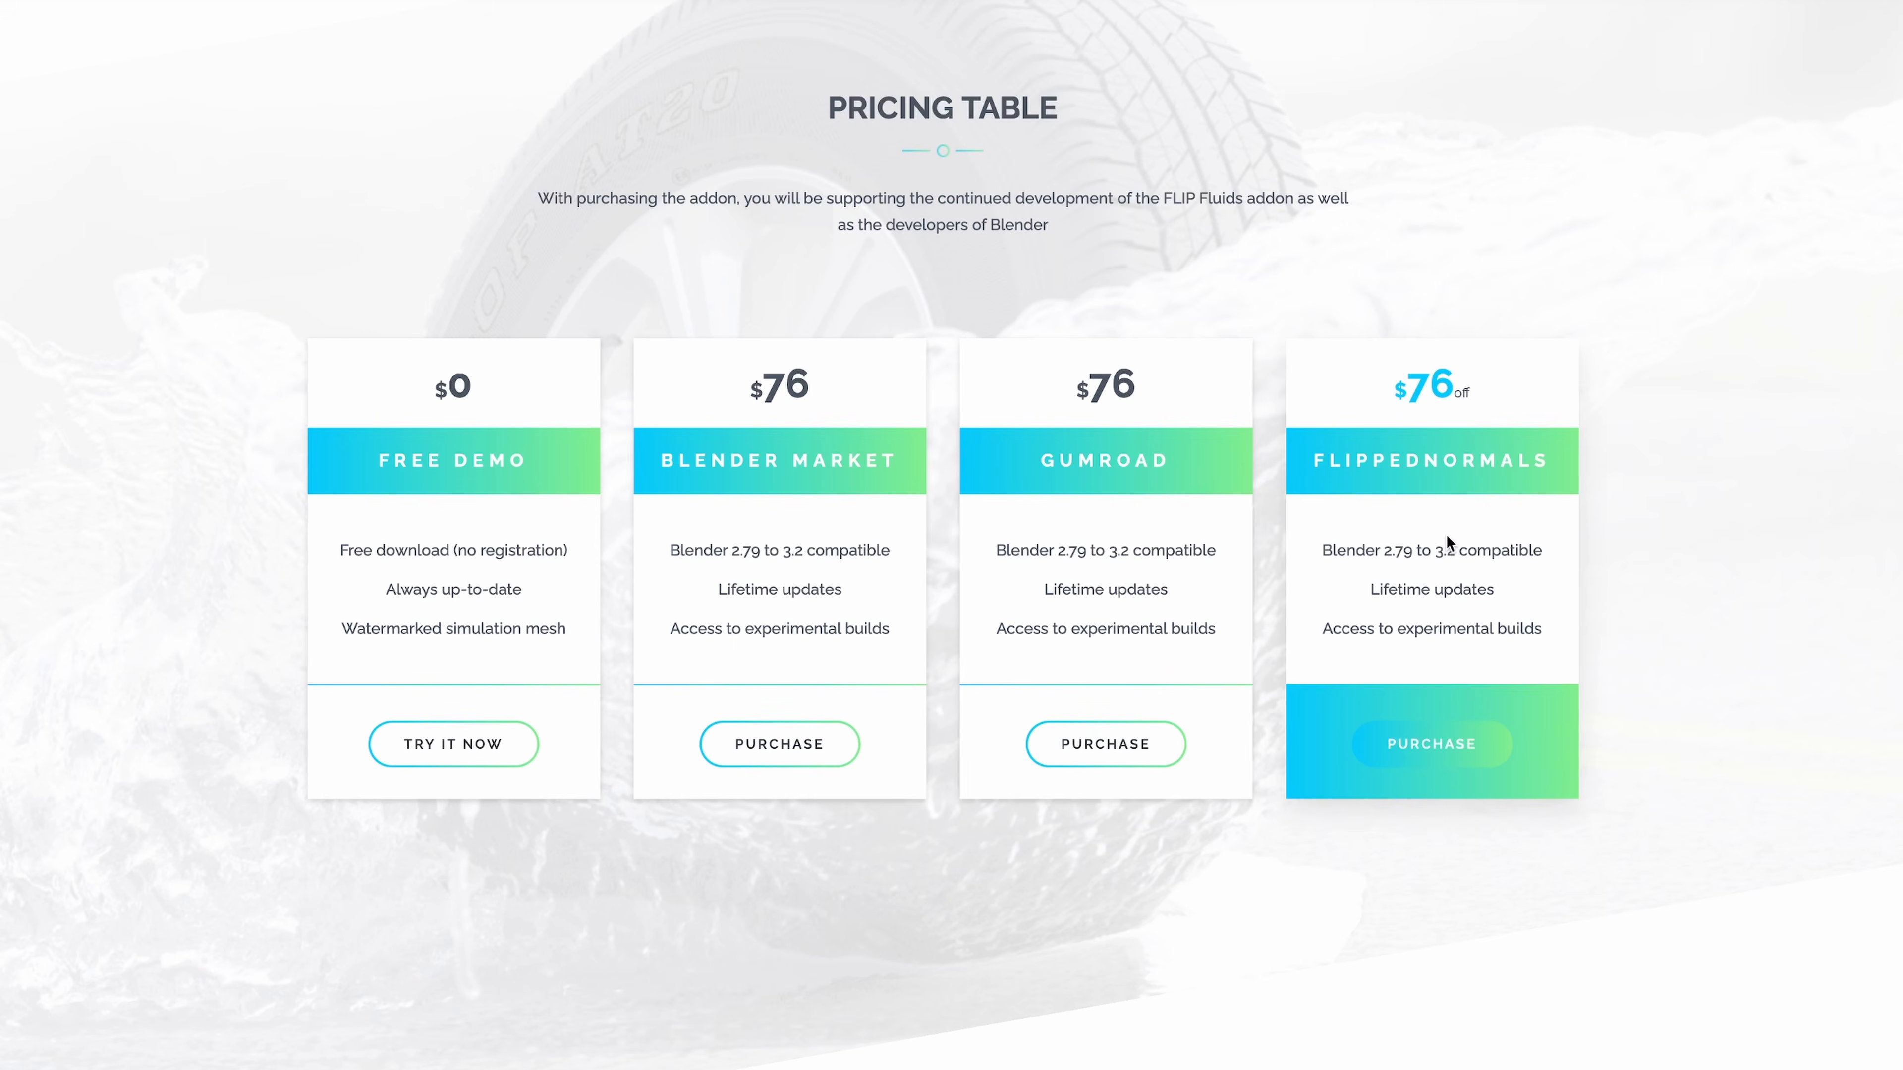
left_click(828, 746)
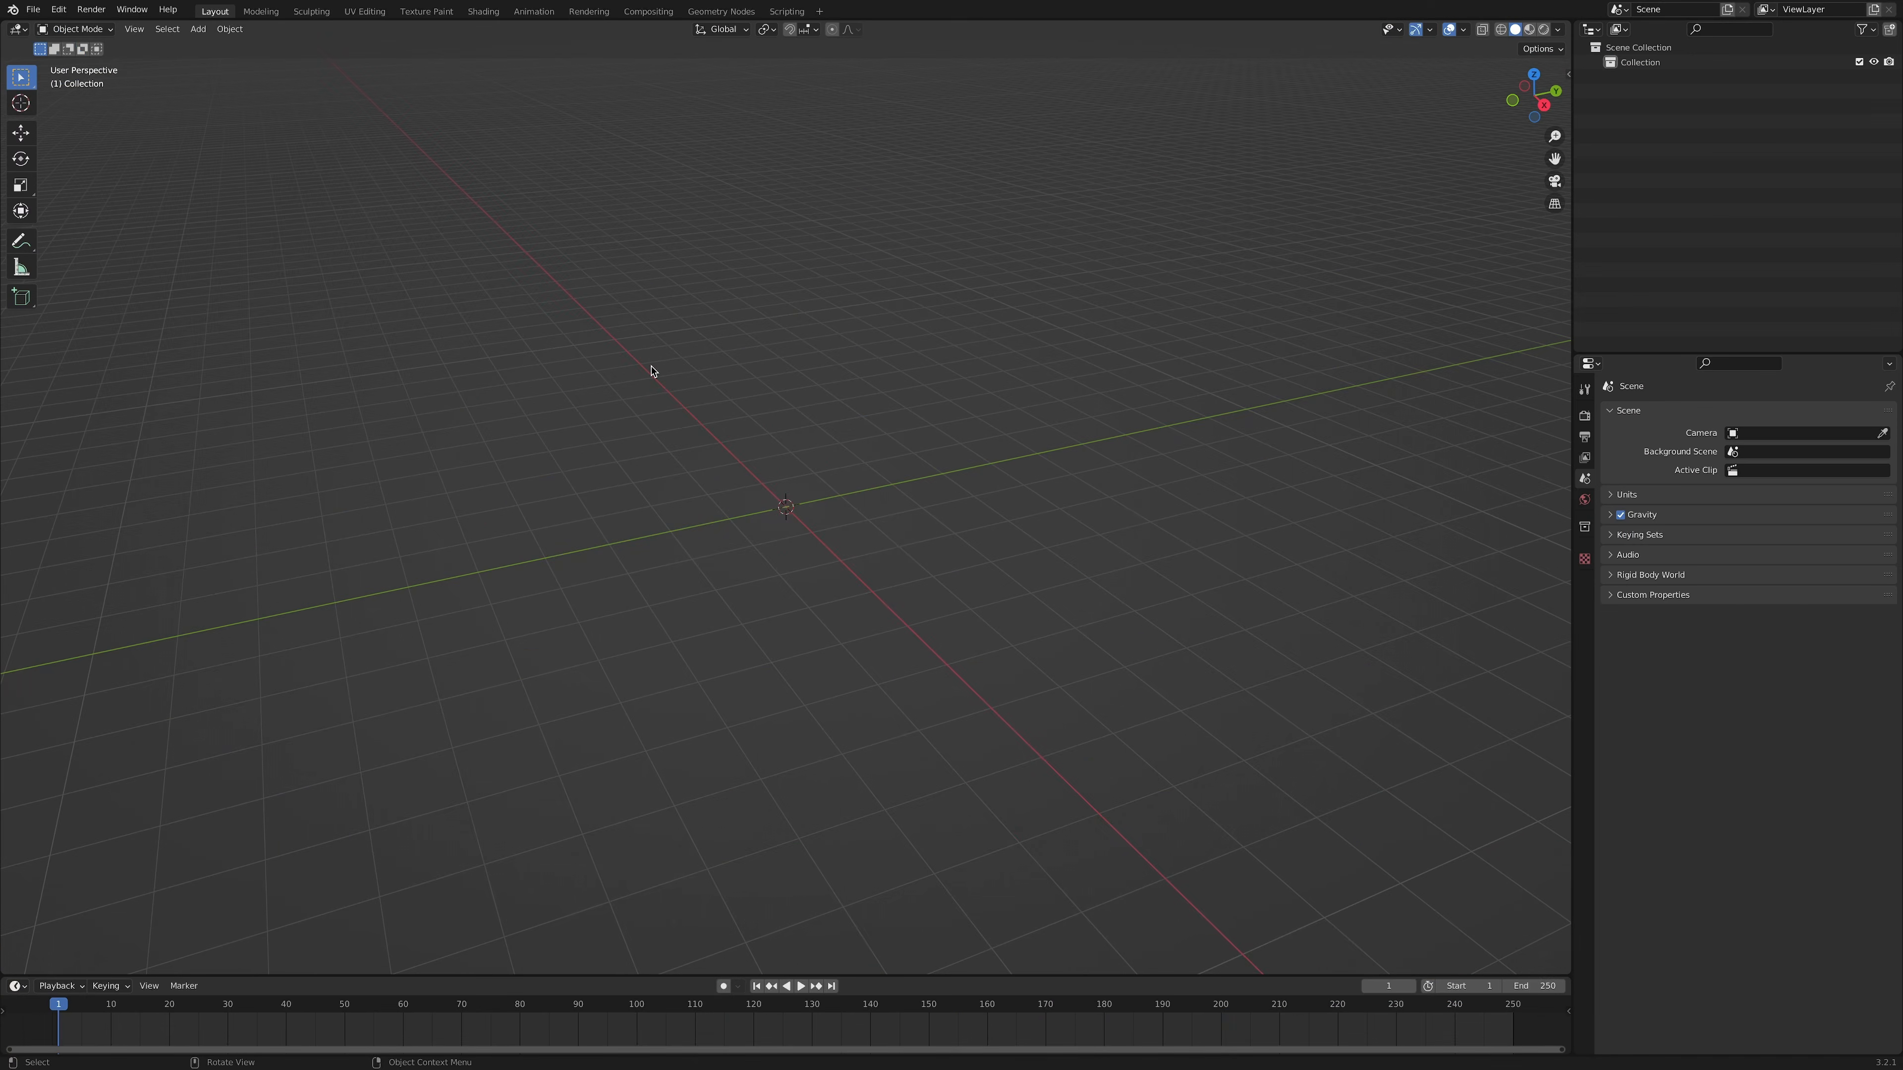
Step: Open the About Blender information to check the installed version
left_click(12, 8)
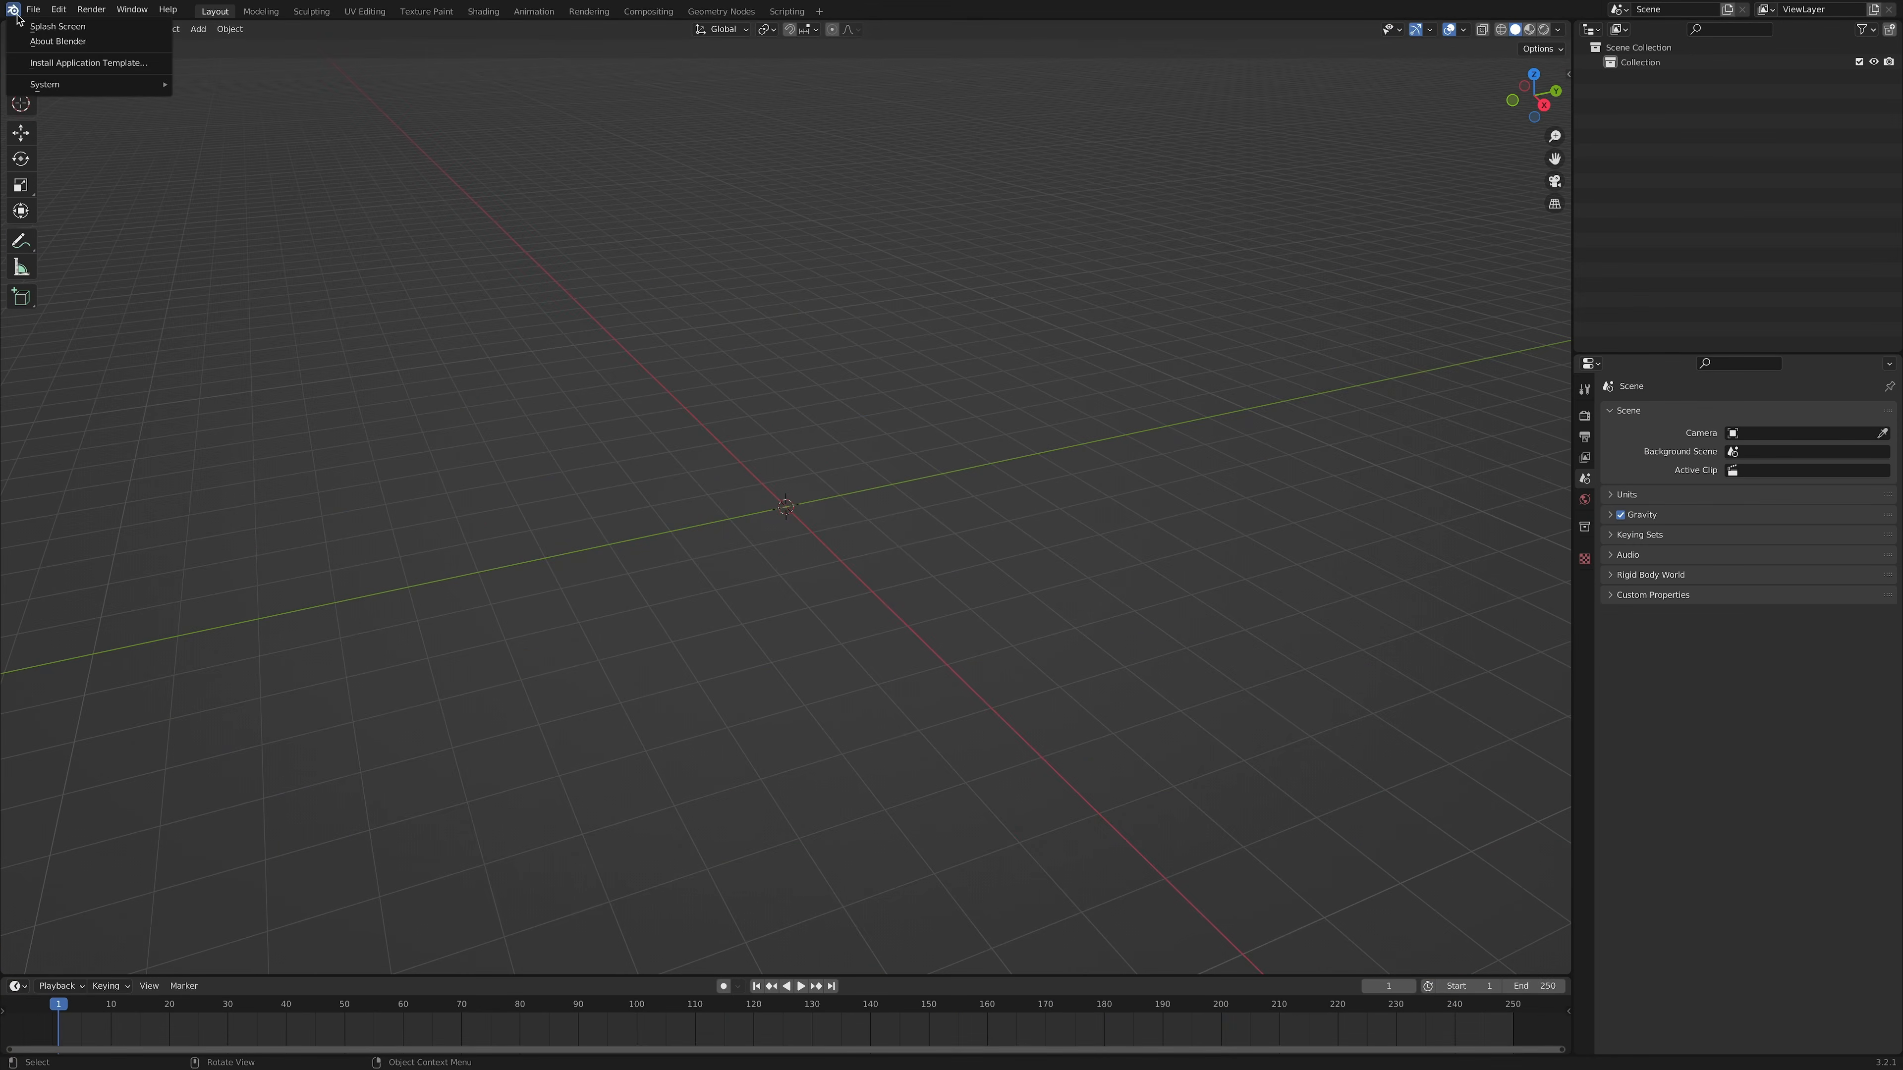
left_click(45, 41)
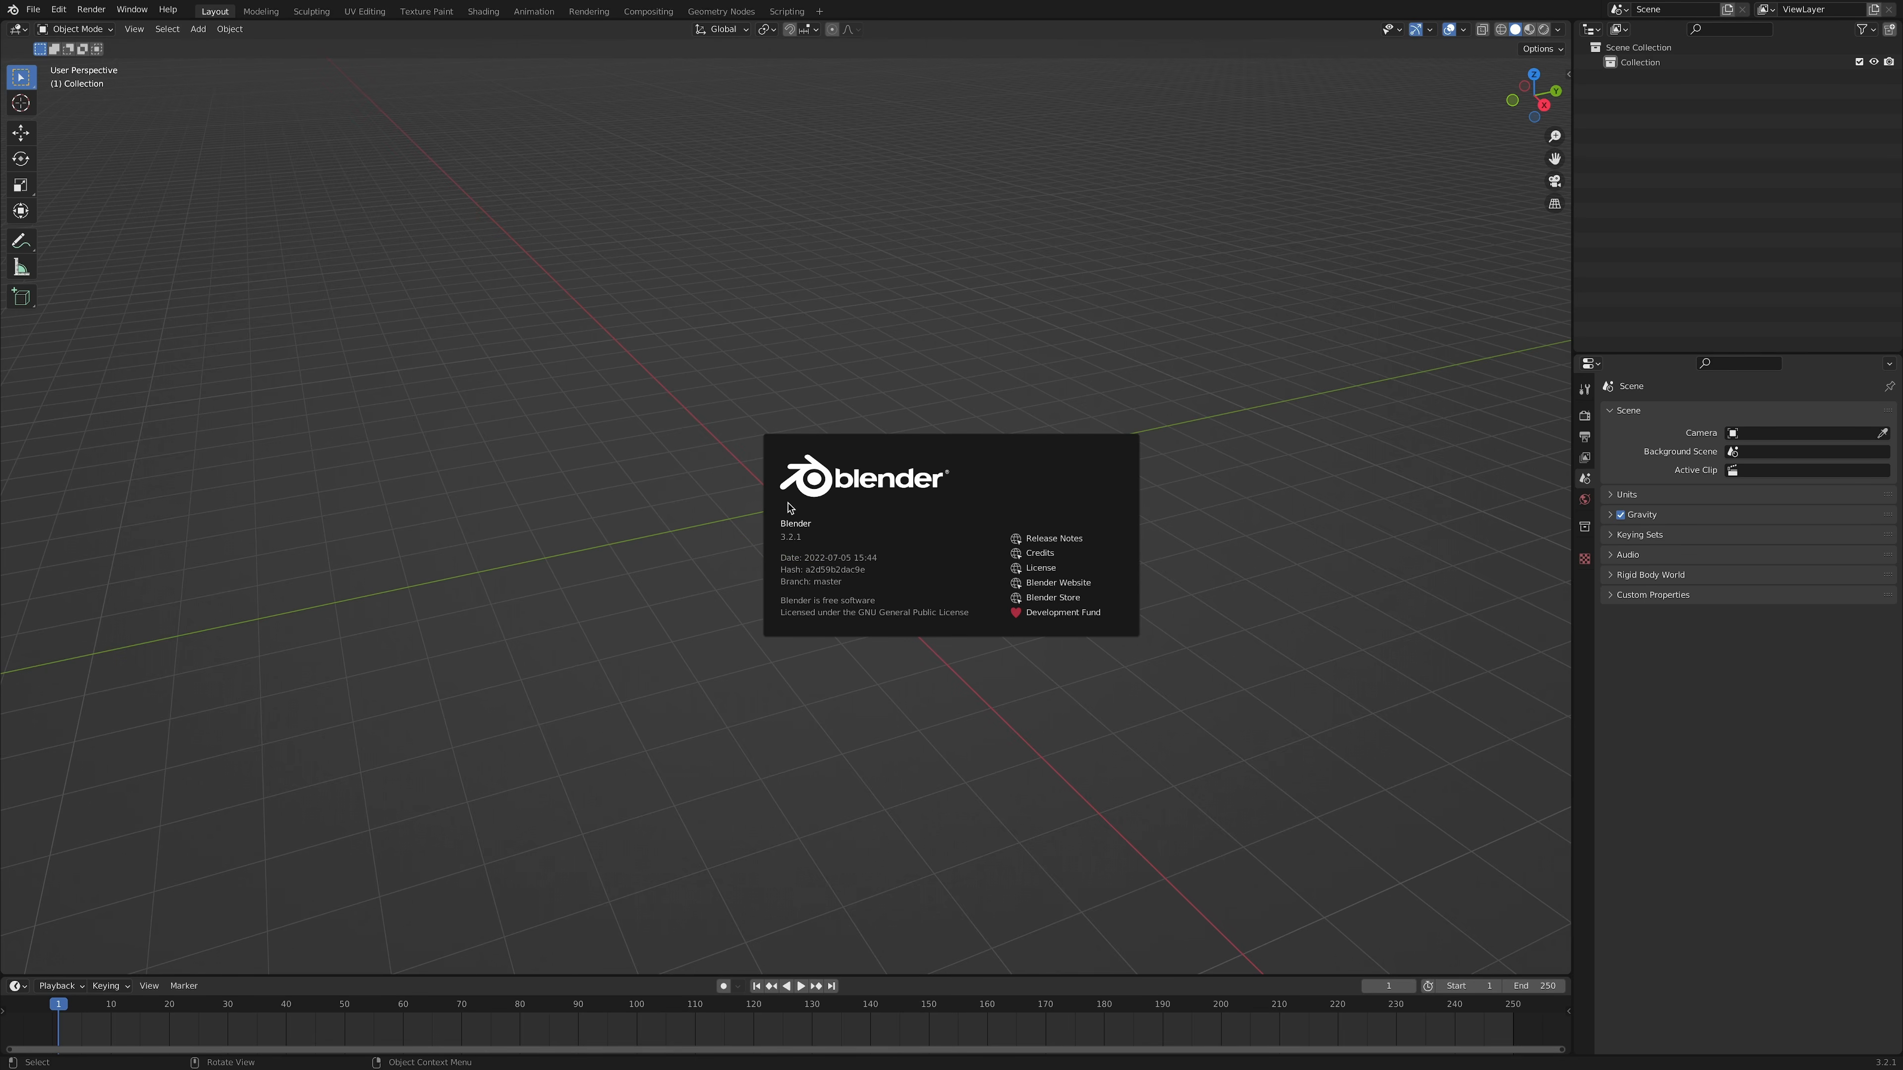
Step: Install and enable the FLIP Fluids add-on from FLIP_Fluids_addon_1.4.0_stable_(07_jun_2022).zip in the Downloads folder, saving the preferences
left_click(59, 9)
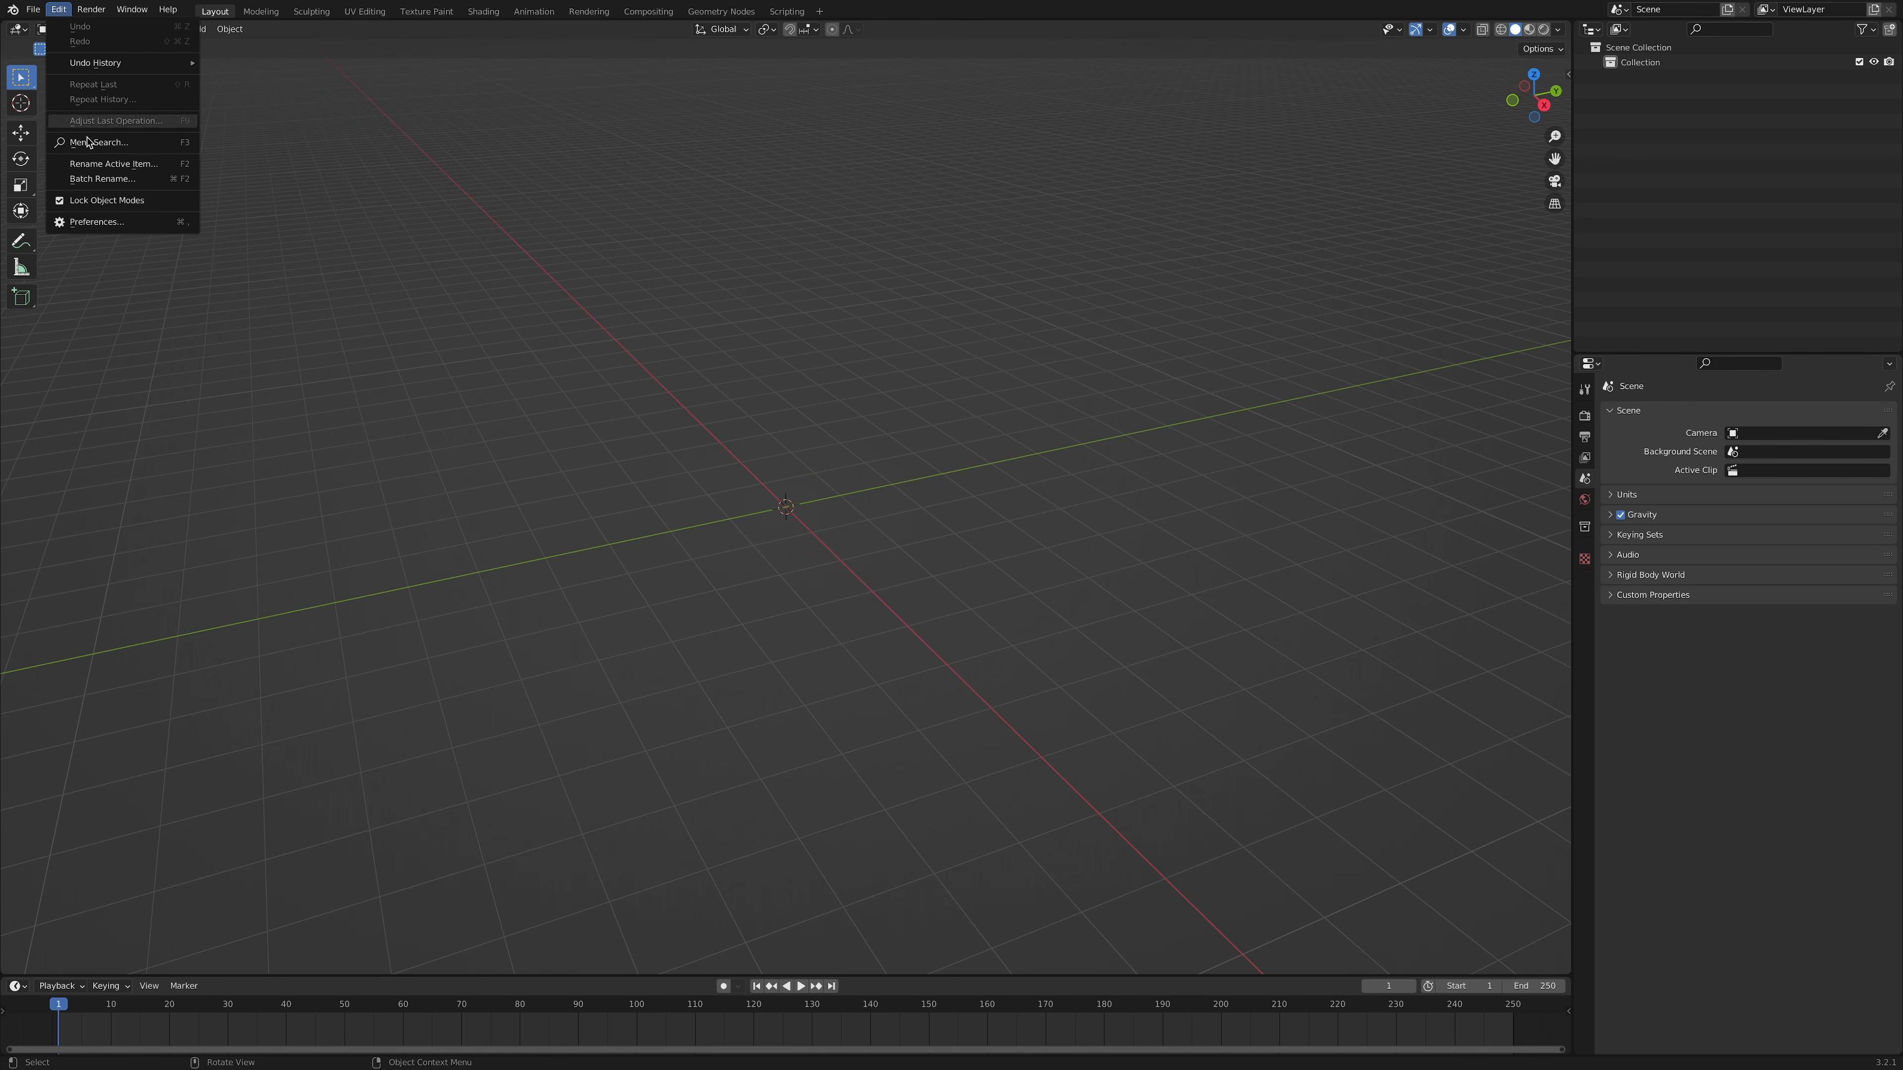
left_click(129, 222)
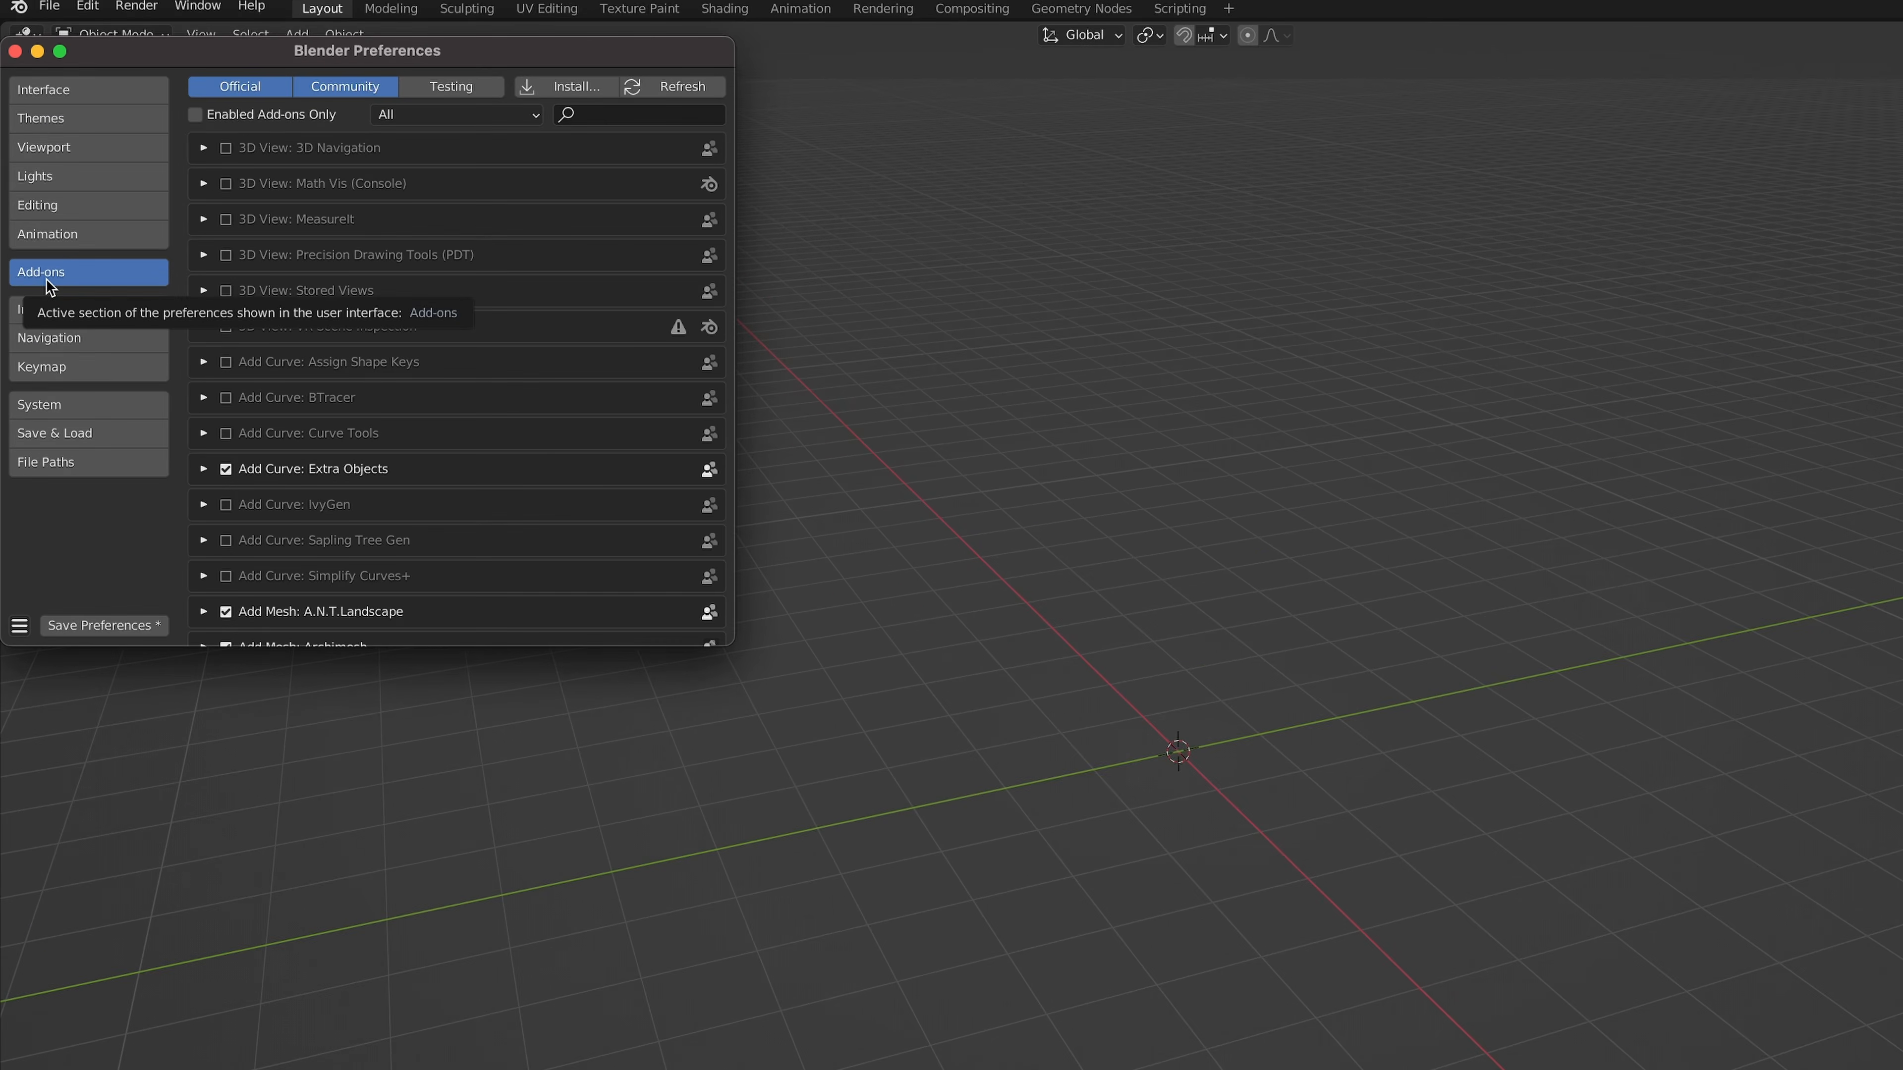
left_click(592, 88)
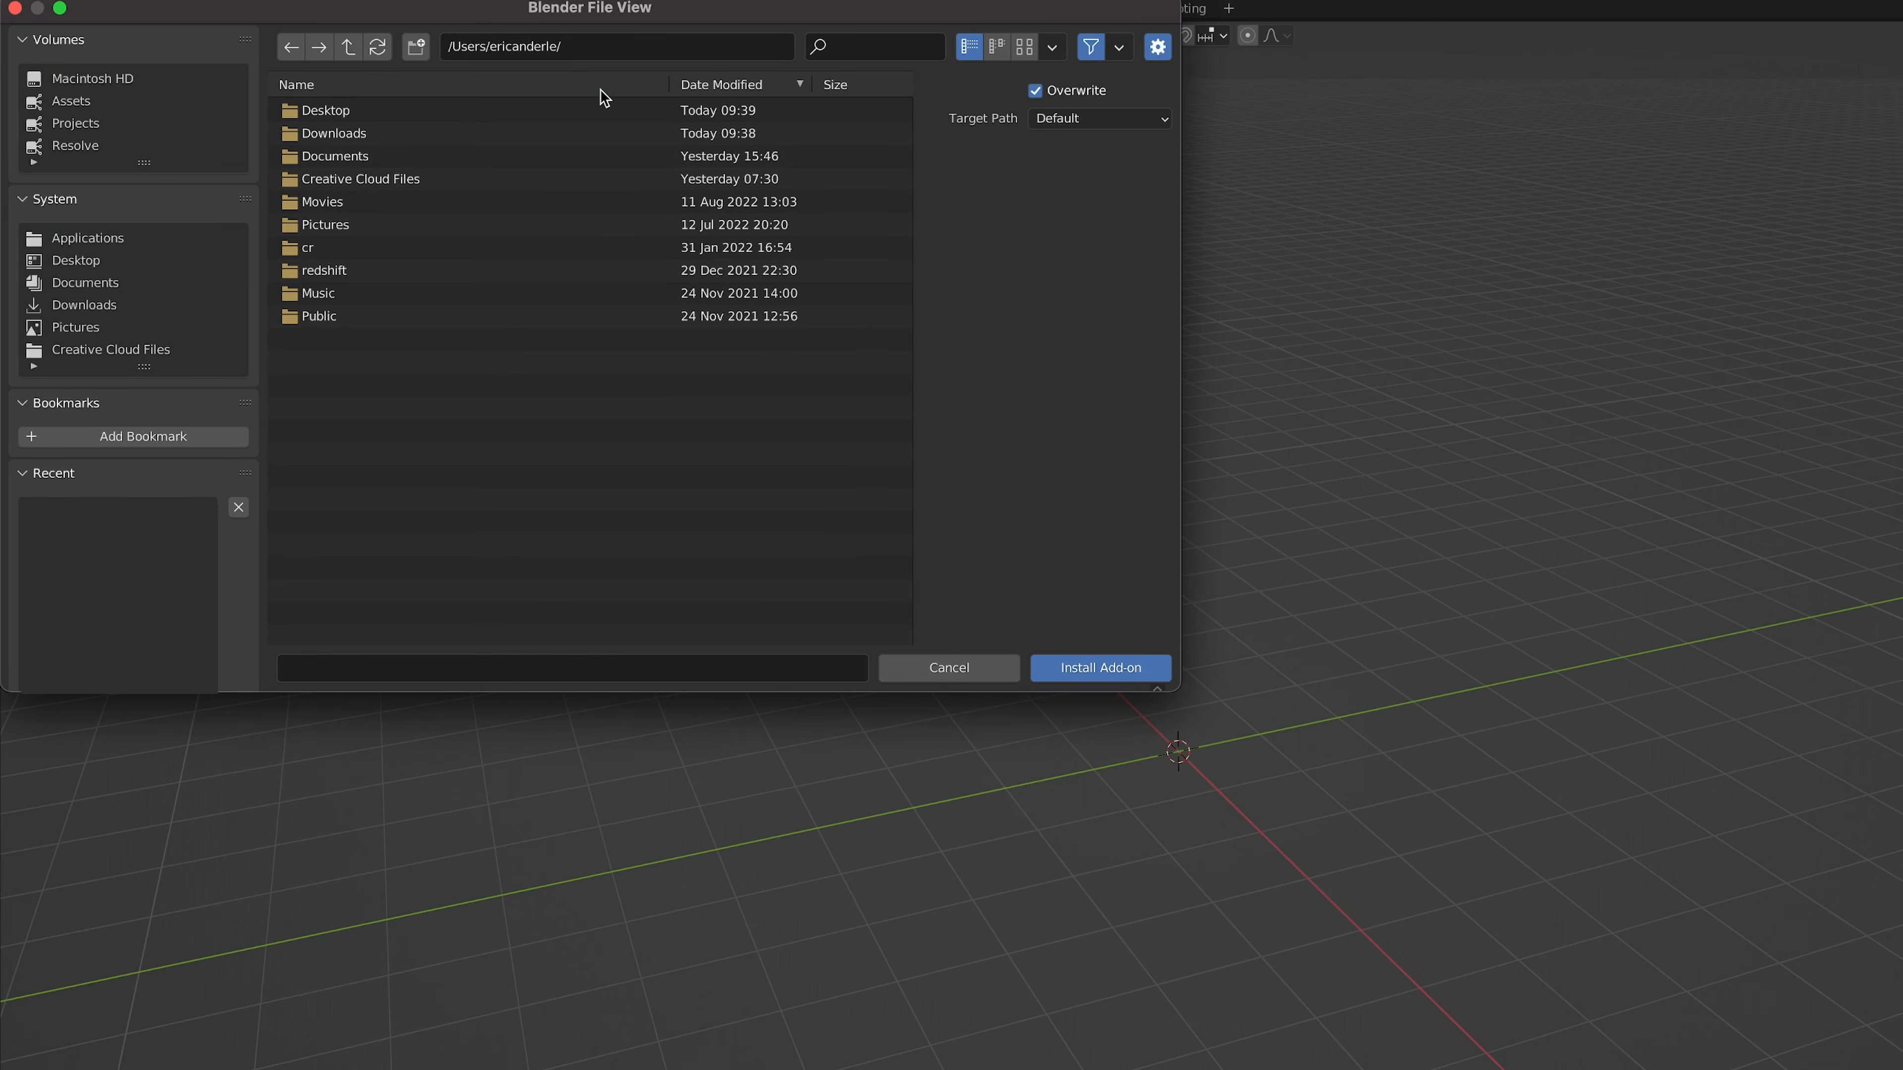
left_click(100, 305)
left_click(489, 116)
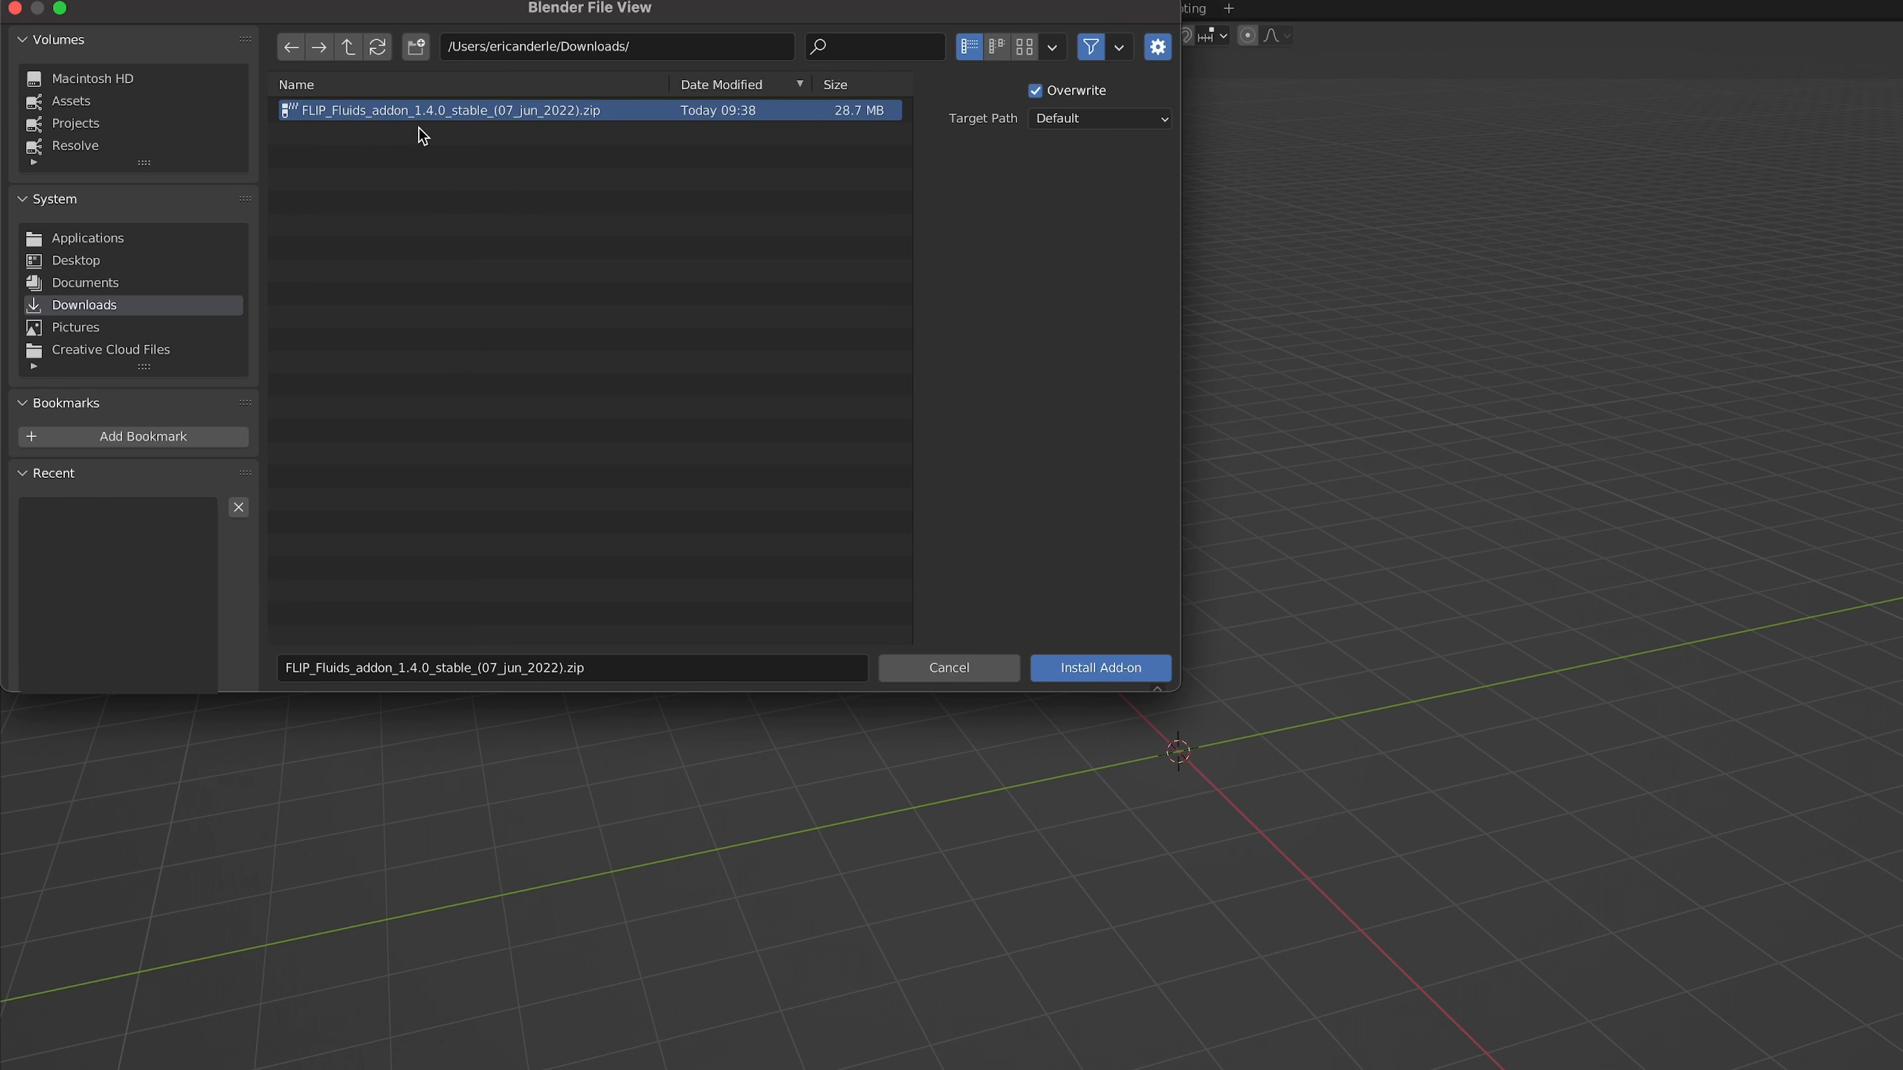
left_click(1095, 669)
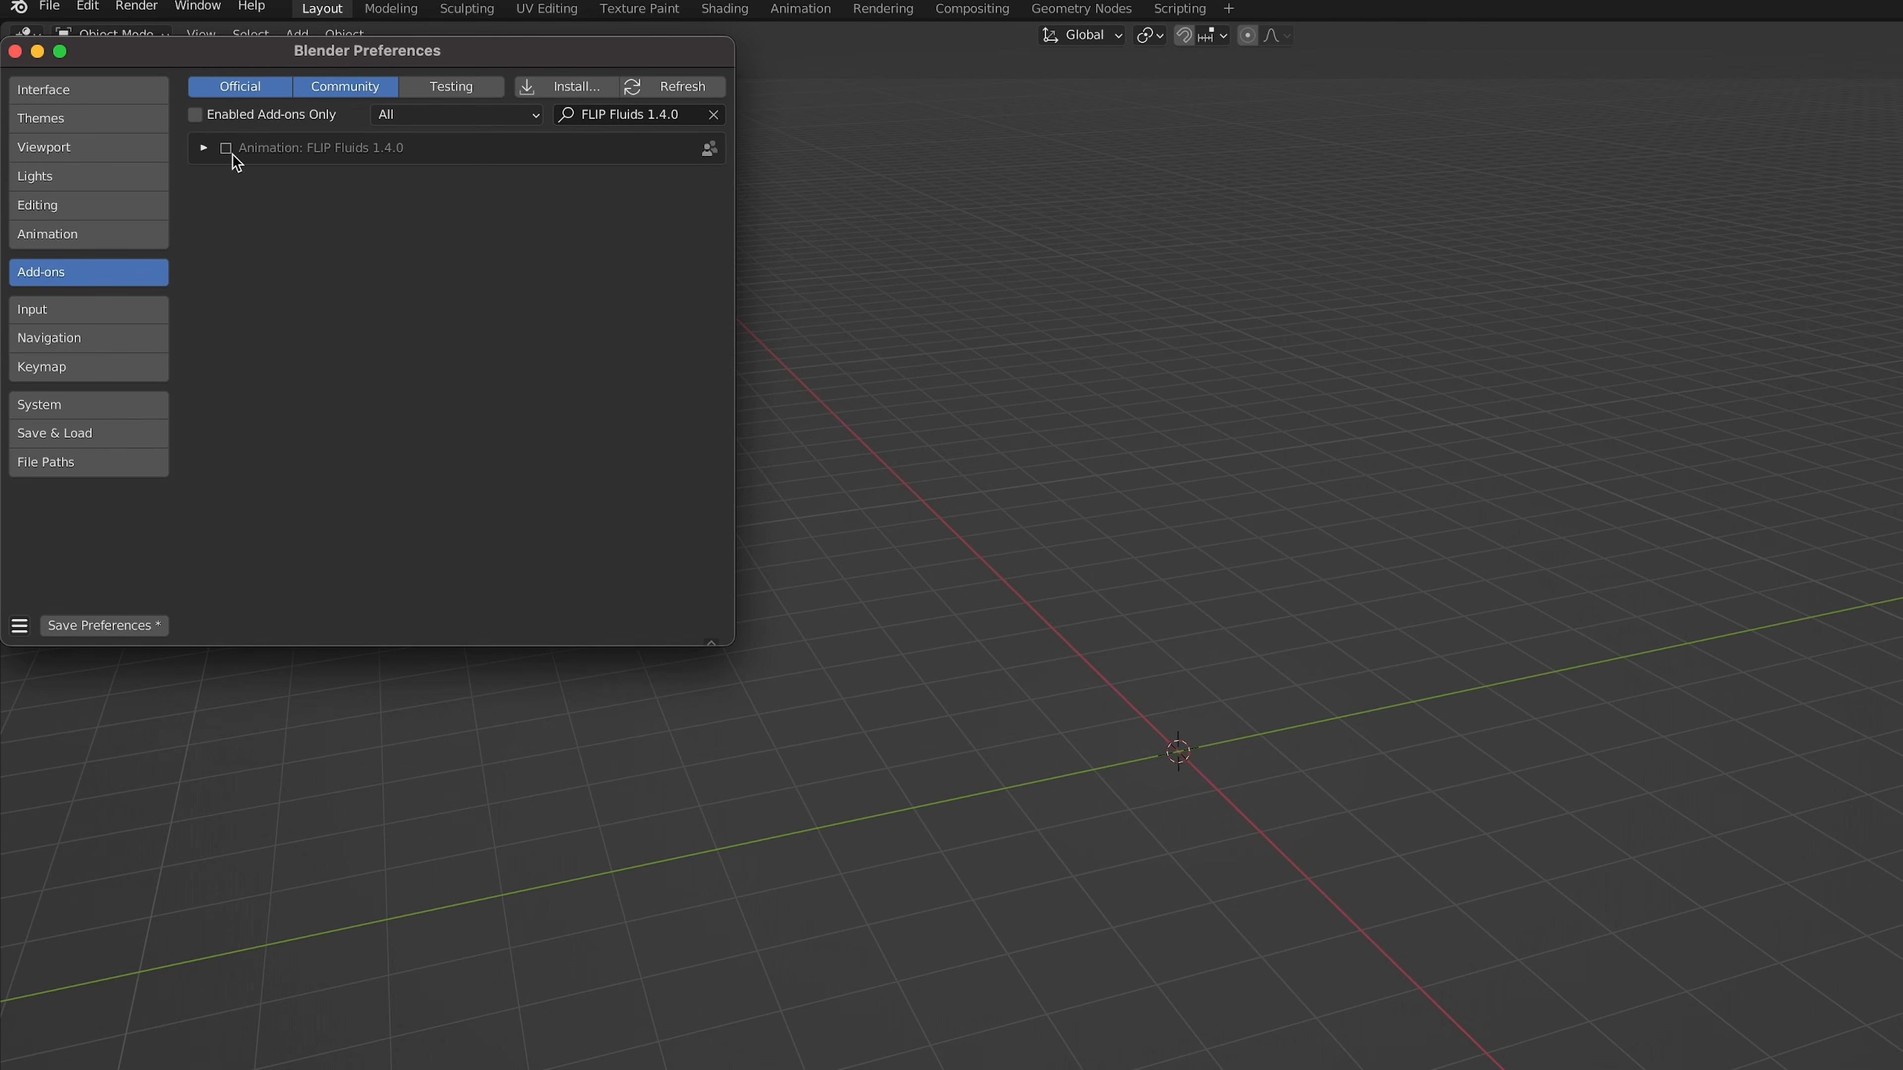
left_click(226, 148)
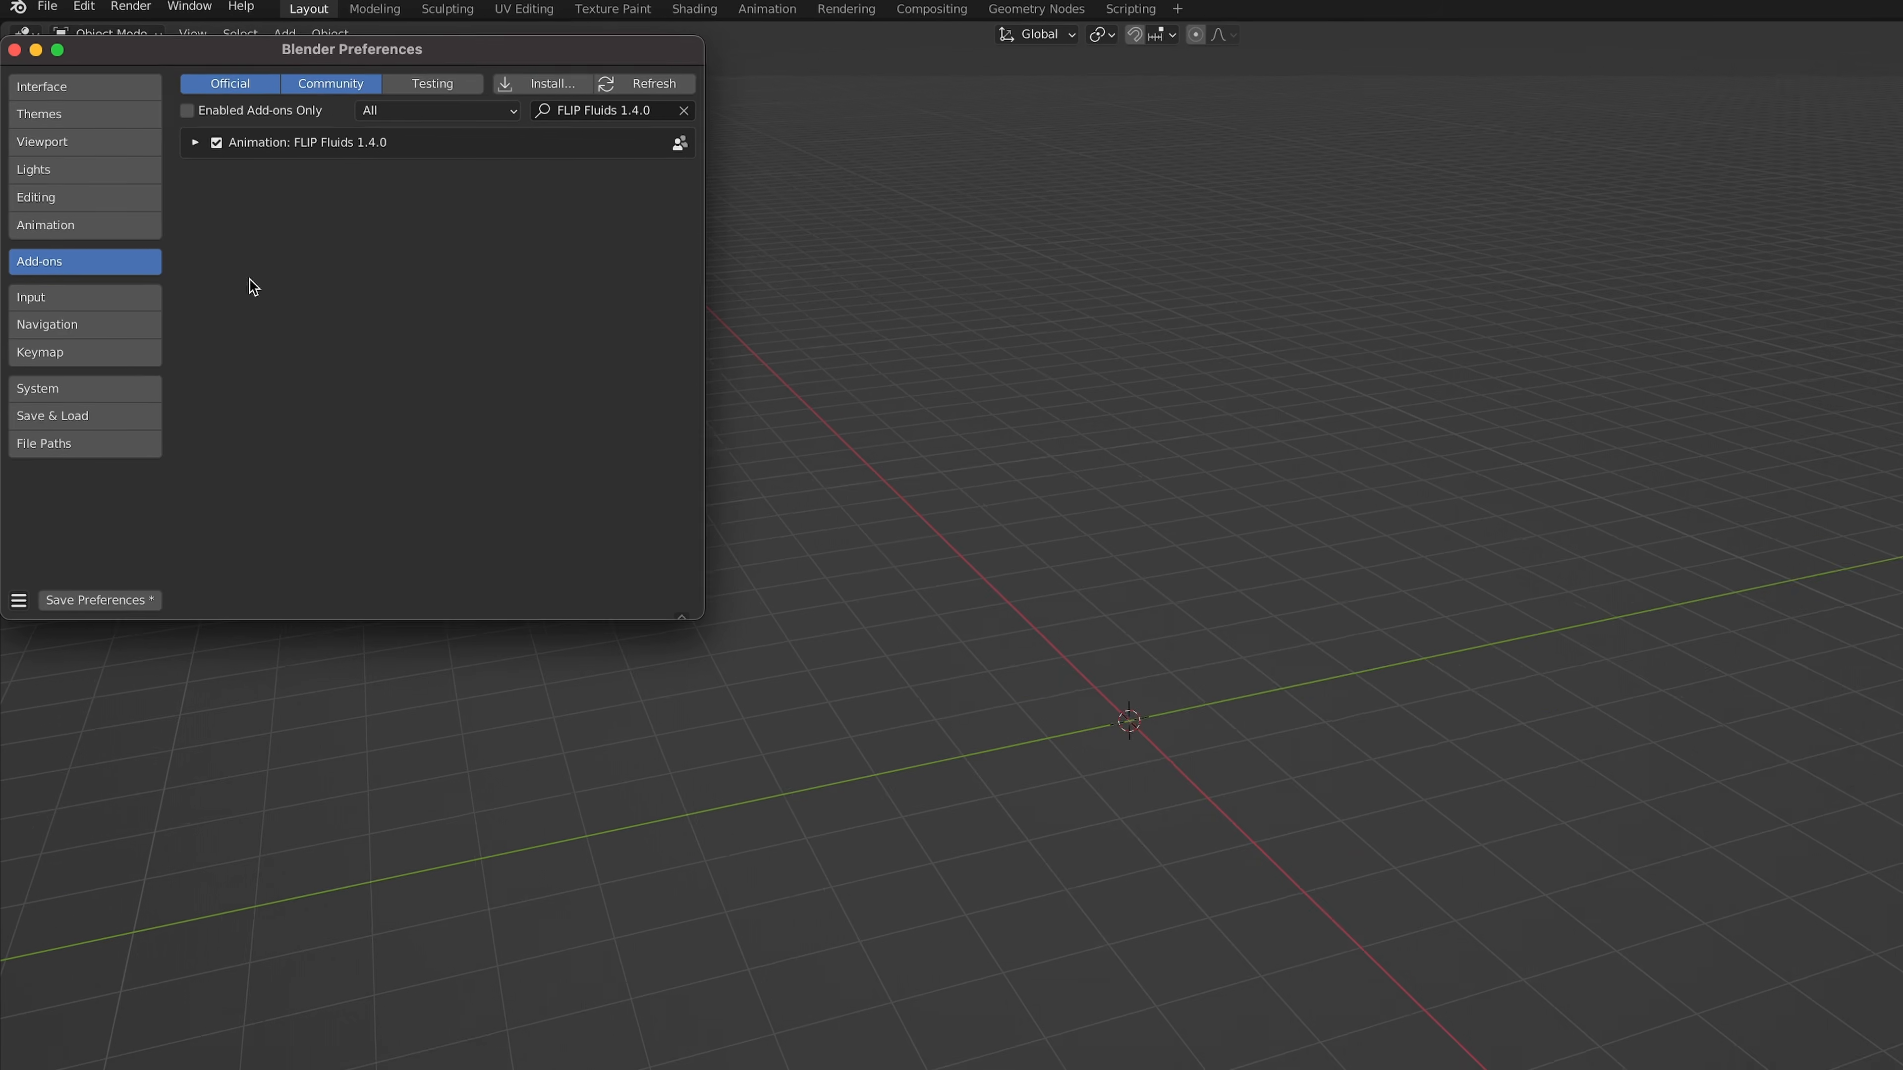
left_click(98, 507)
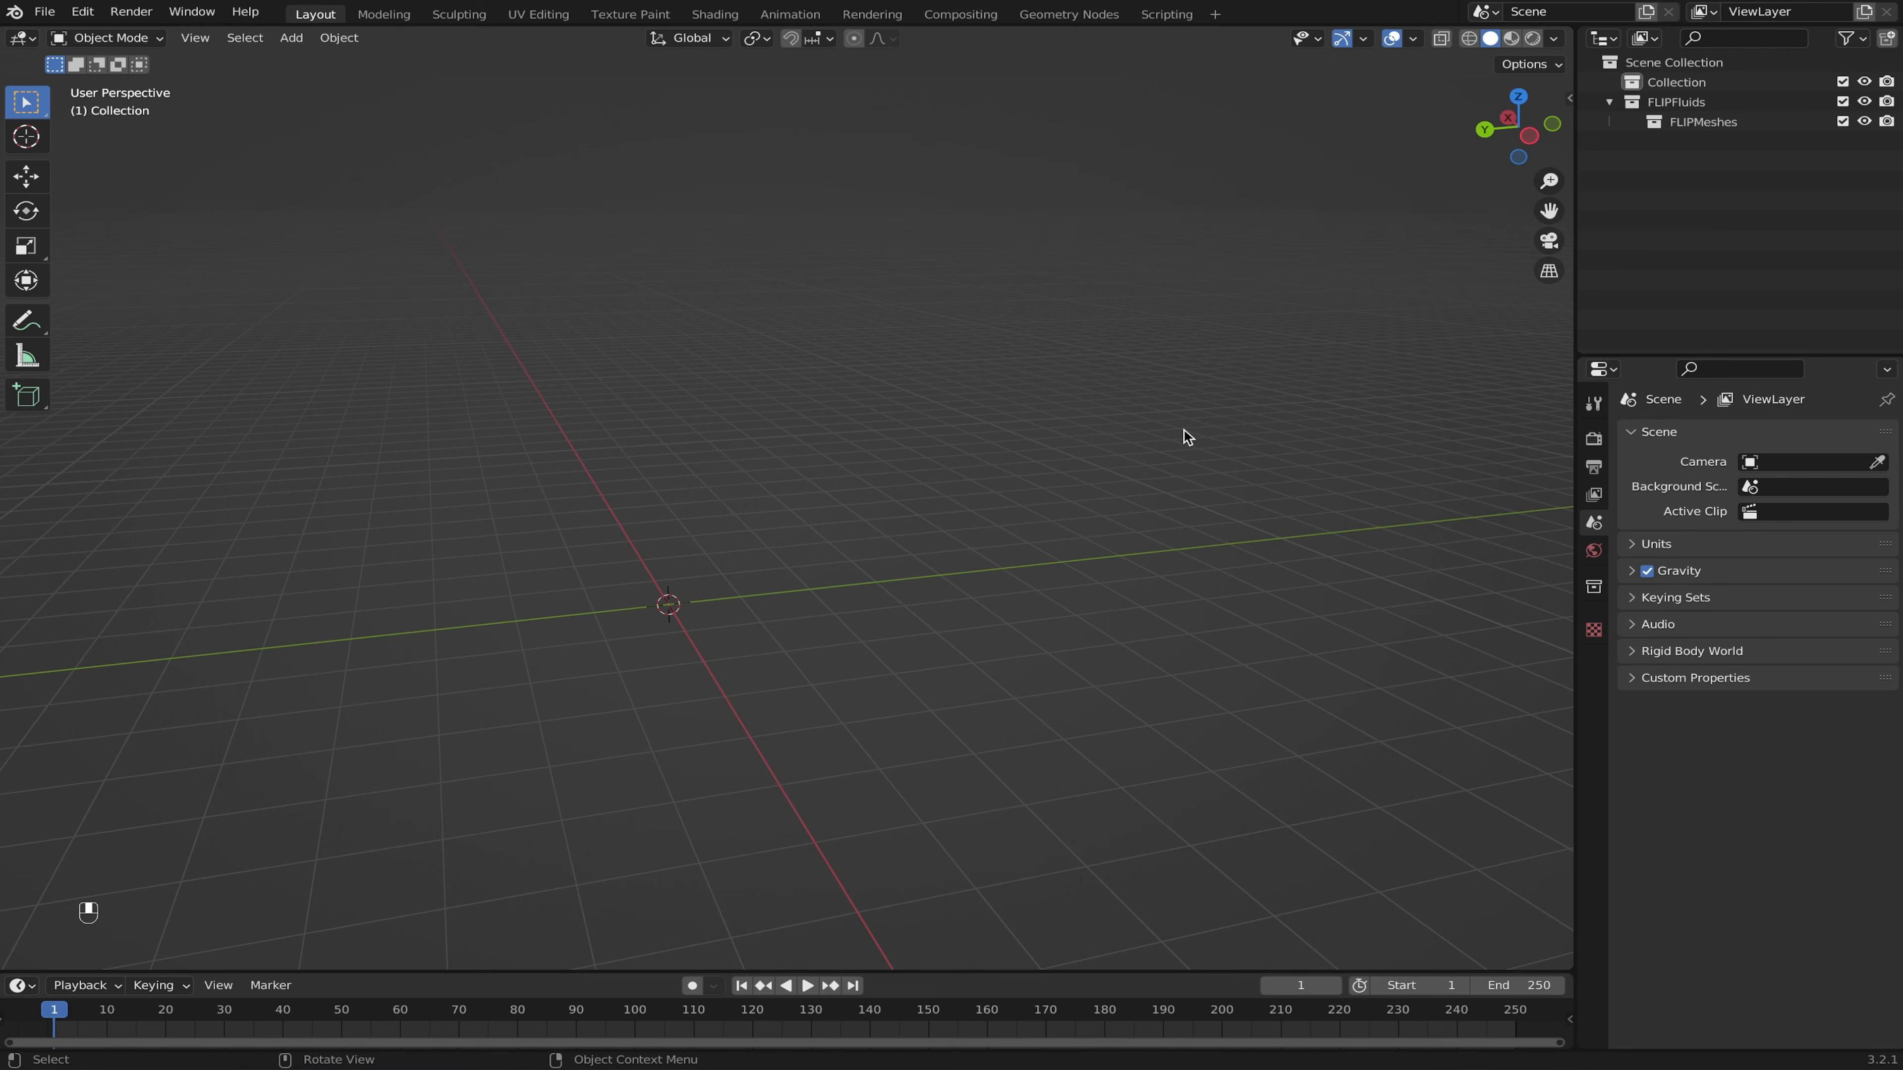
Step: Bring up the FLIP Fluids tools and create a fluid domain in the empty scene
key("n")
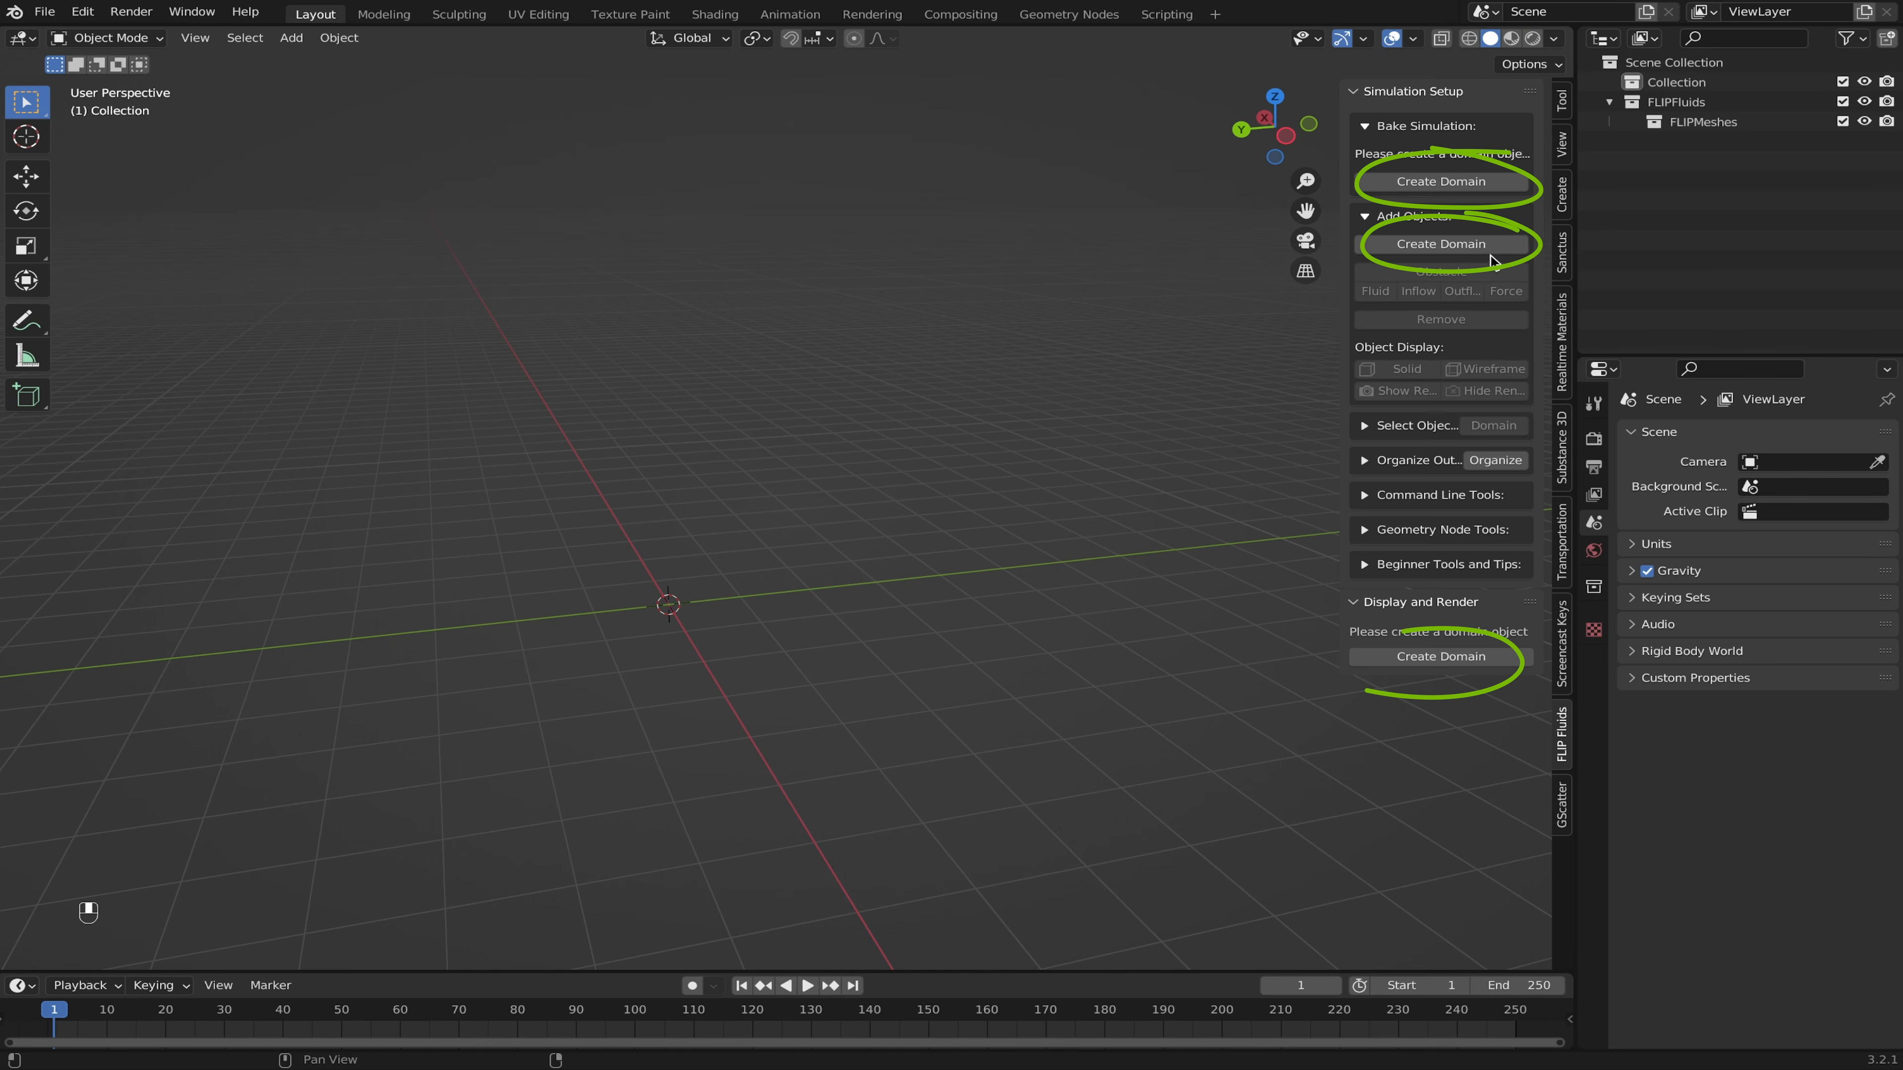
left_click(1479, 185)
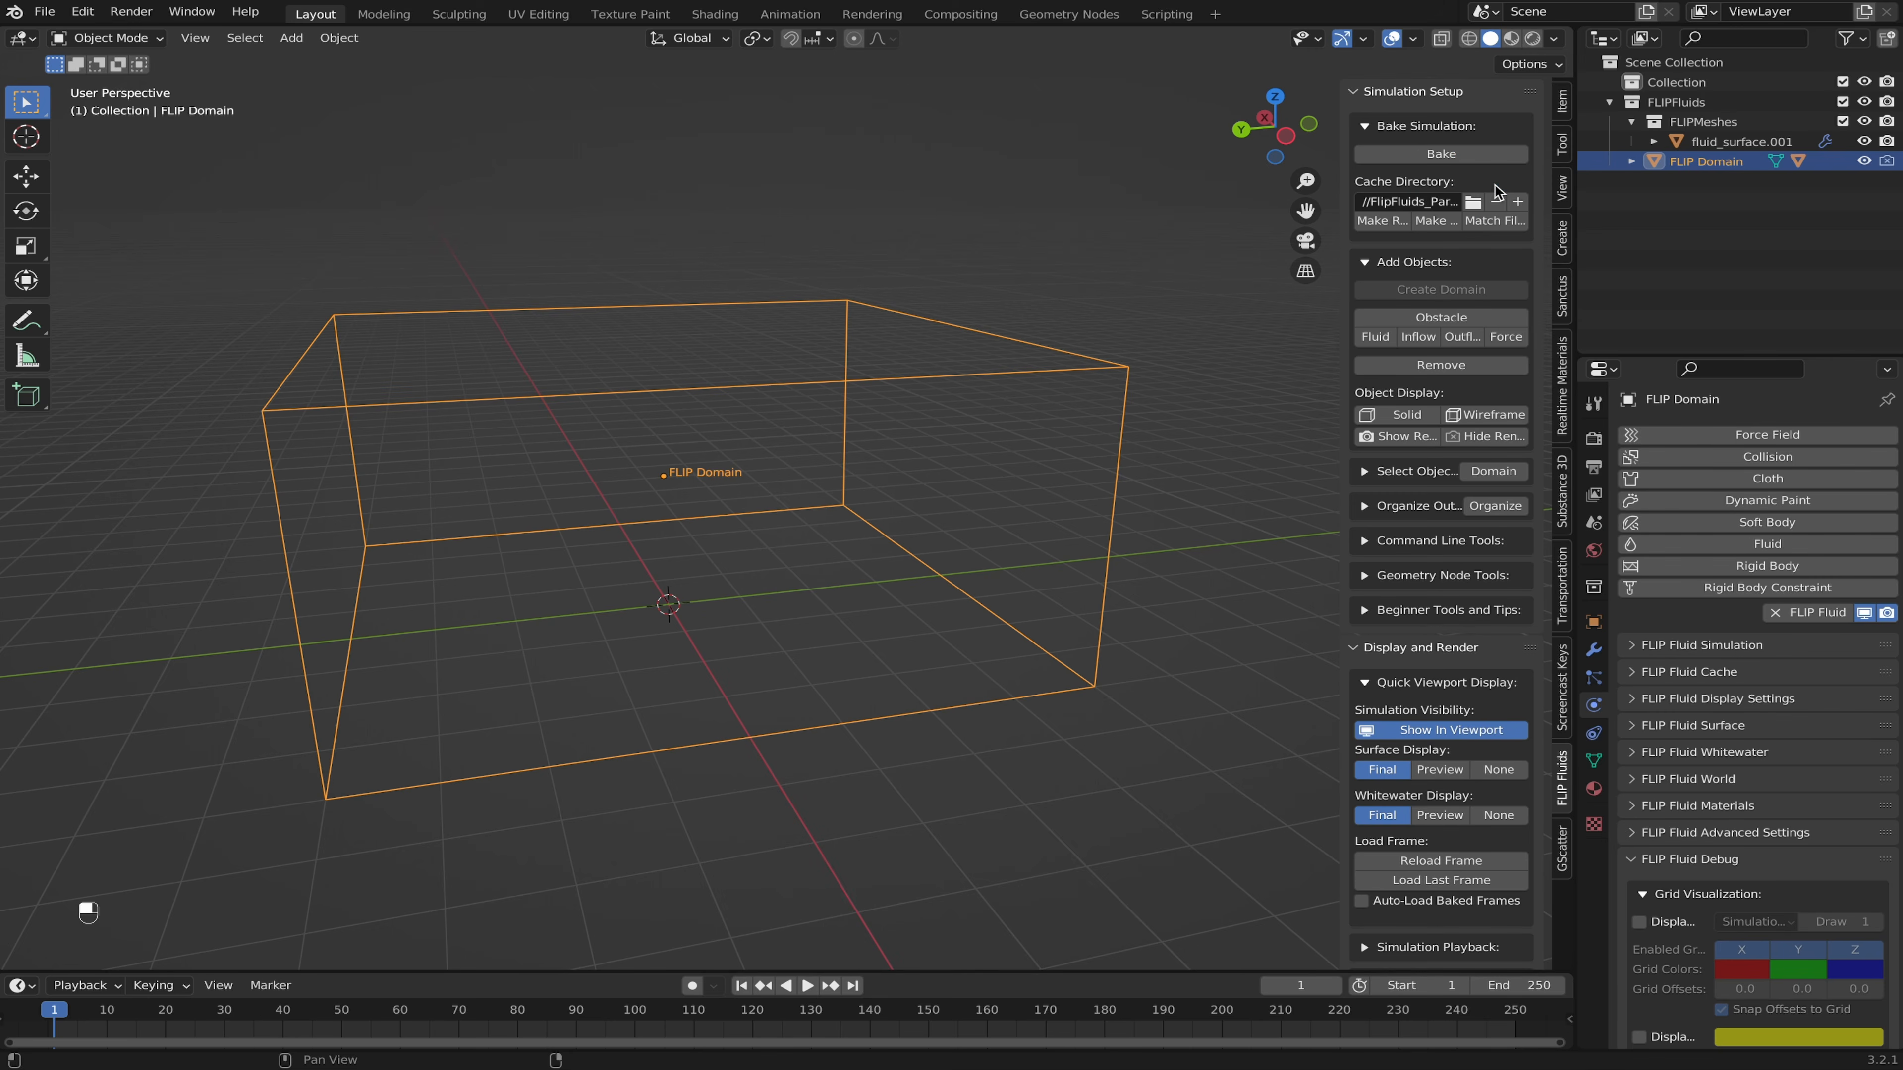
middle_click_drag(1219, 425, 1004, 428)
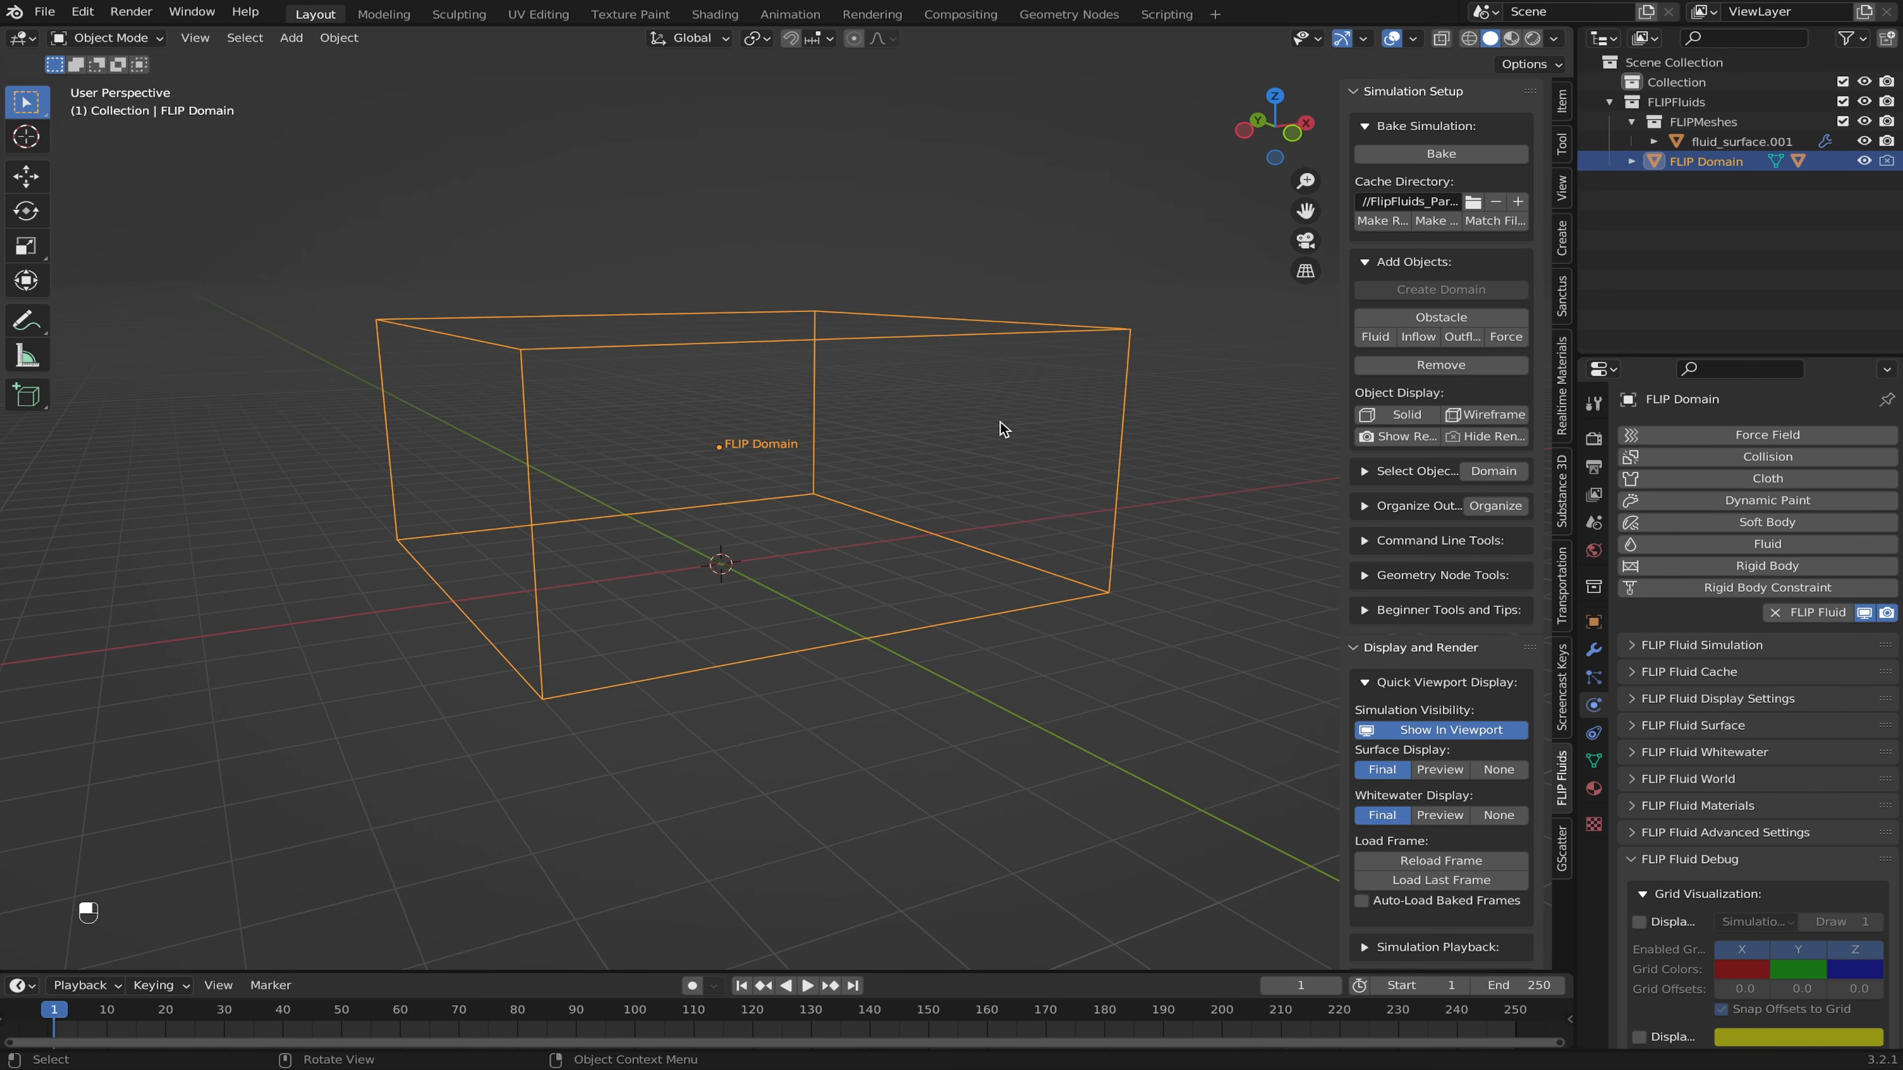
Step: Display the simulation grid on the FLIP Domain and widen the properties editor
left_click(1641, 923)
left_click_drag(1577, 900, 1388, 896)
scroll(587, 498, "up", 2)
middle_click_drag(587, 499, 761, 506)
scroll(680, 479, "up", 3)
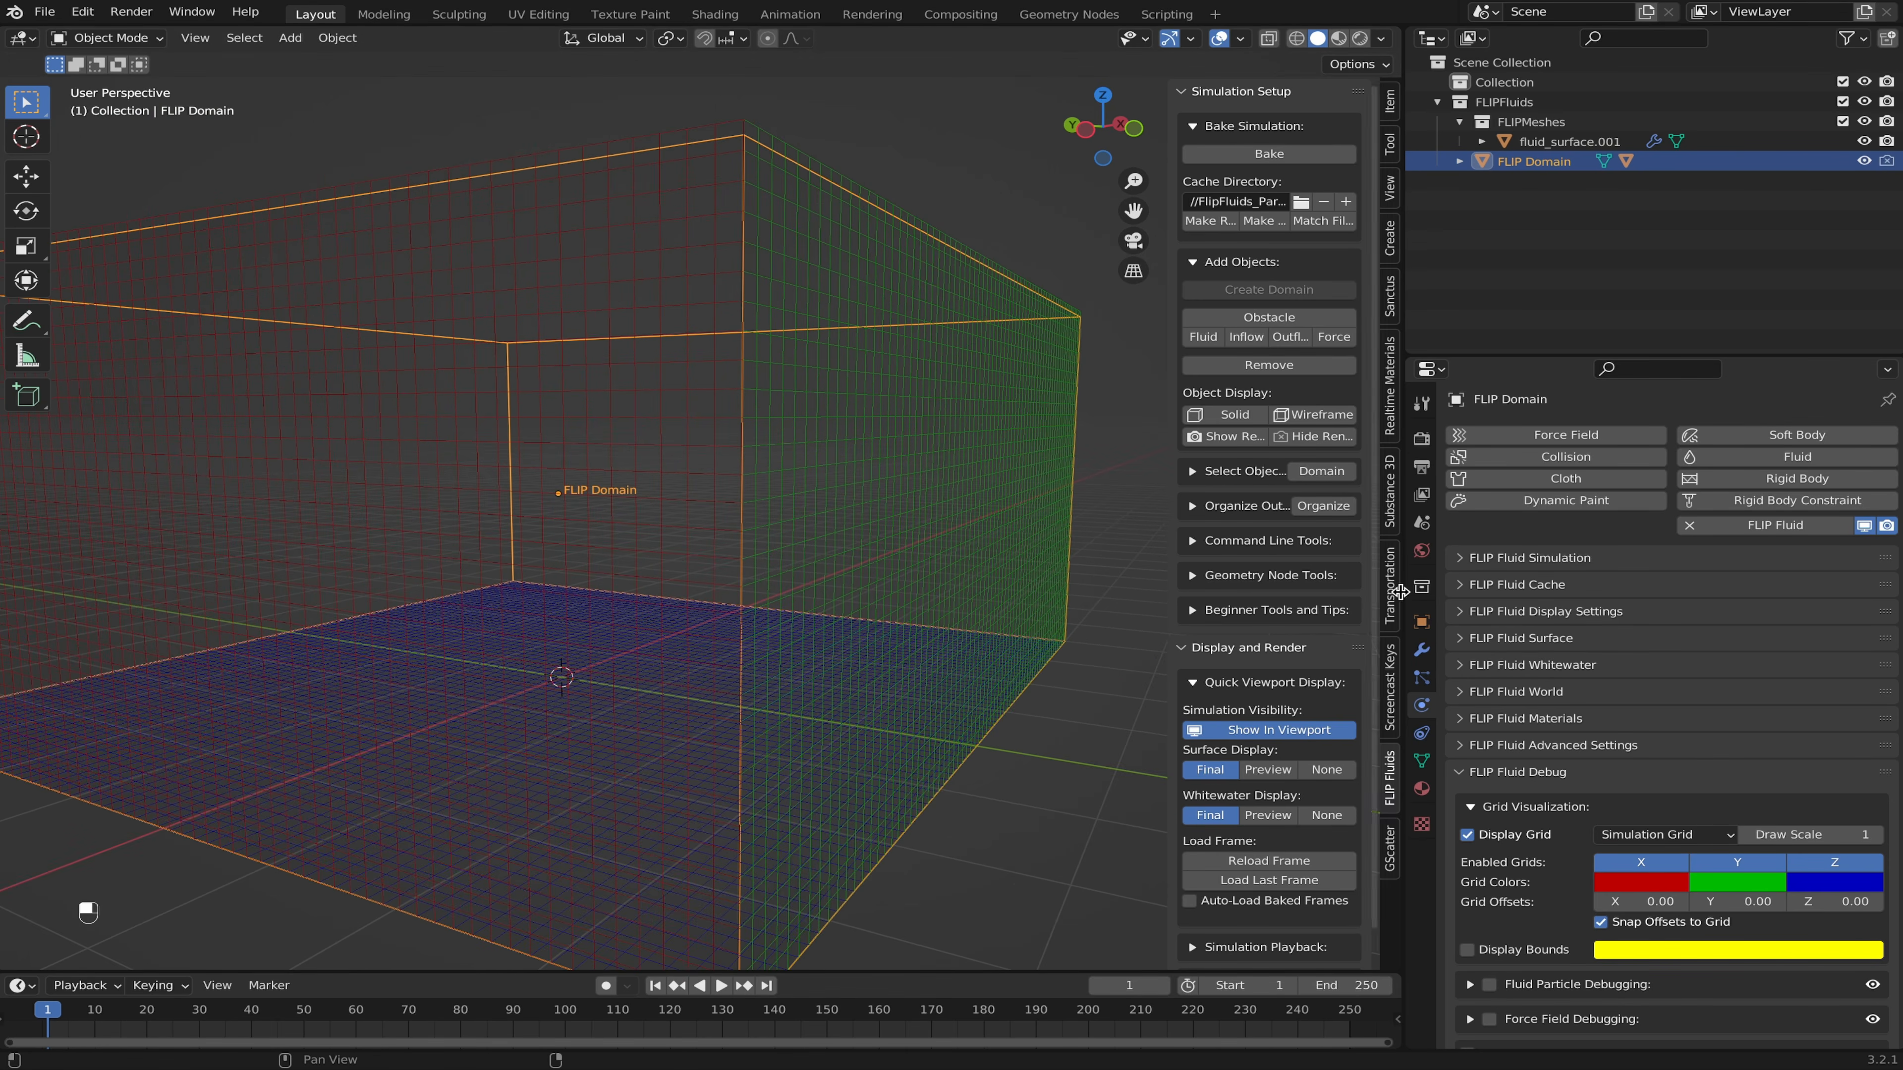
Step: Try domain simulation resolutions of 120 and 240 to compare the grid density
left_click(1467, 558)
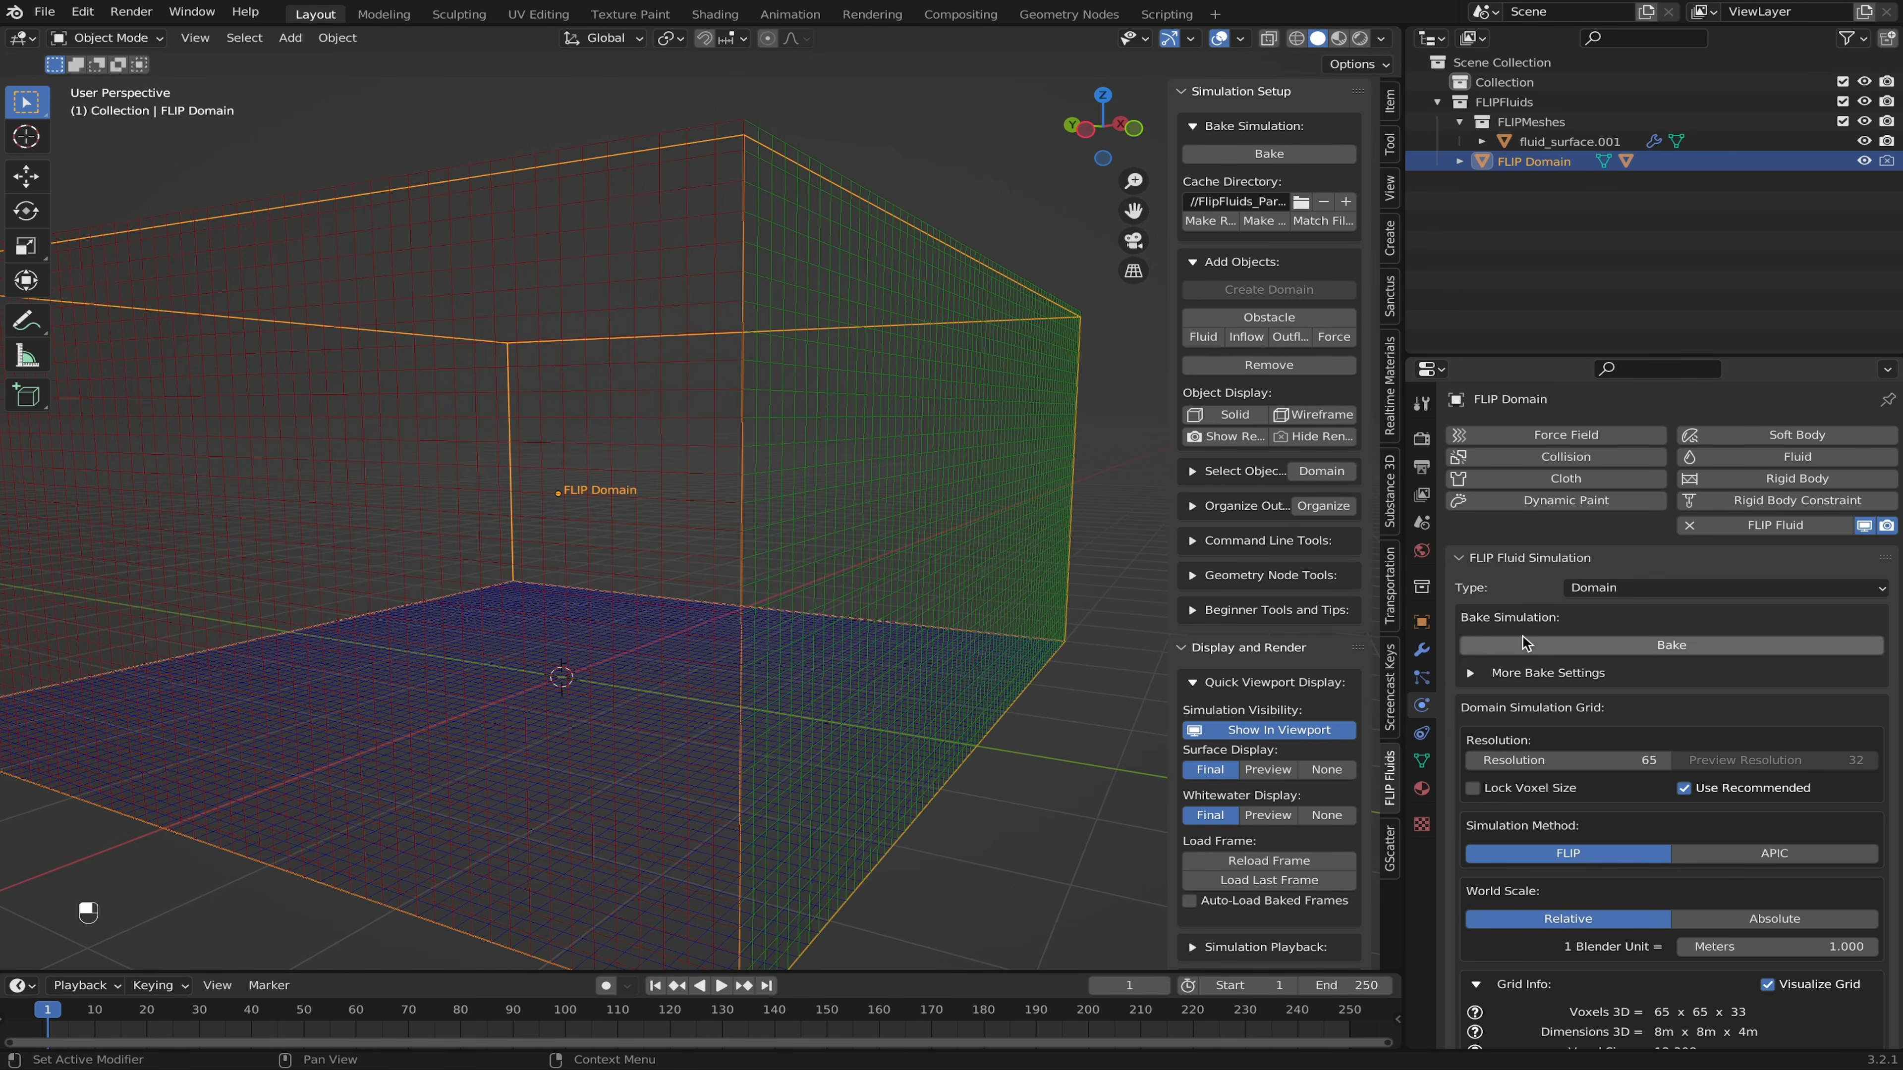
left_click(1580, 763)
type("120")
key("Return")
left_click(1577, 766)
type("240")
key("Return")
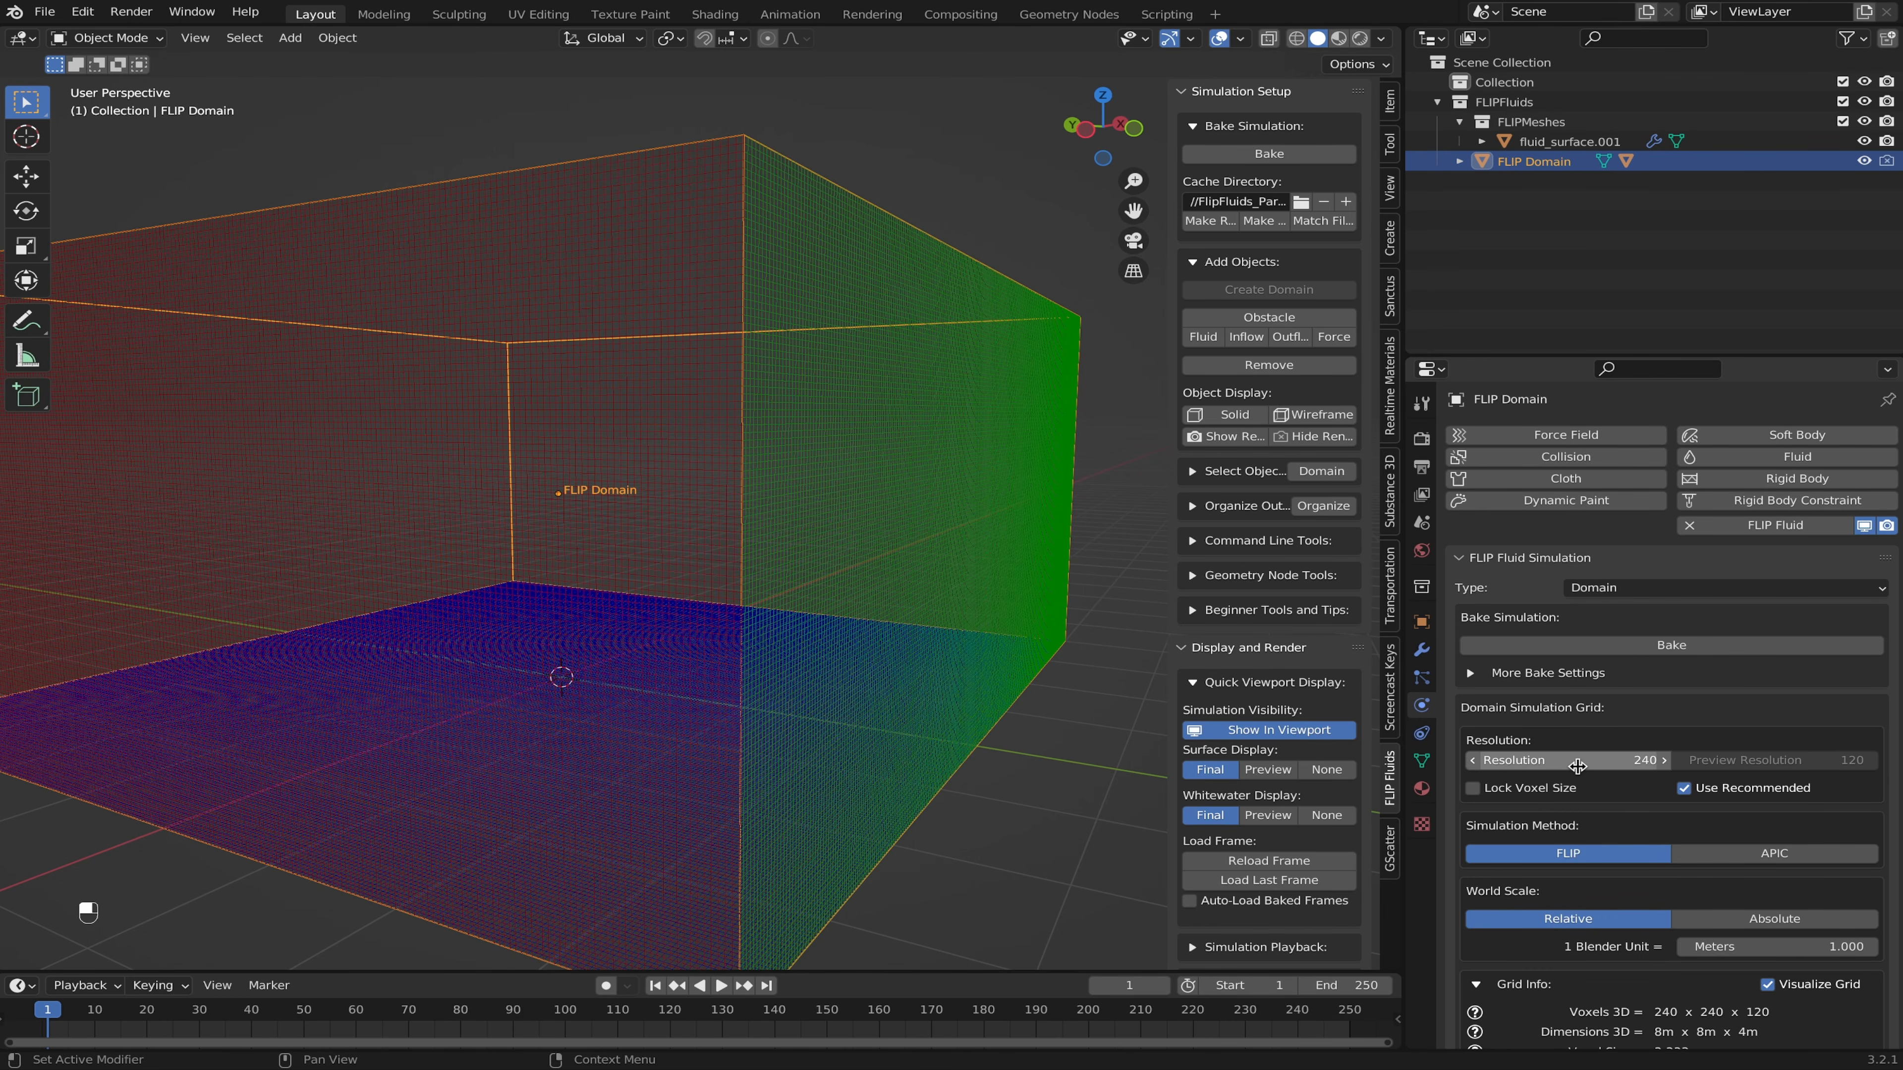
Step: Set the domain's simulation resolution back to 65 and collapse the simulation settings
left_click(1578, 766)
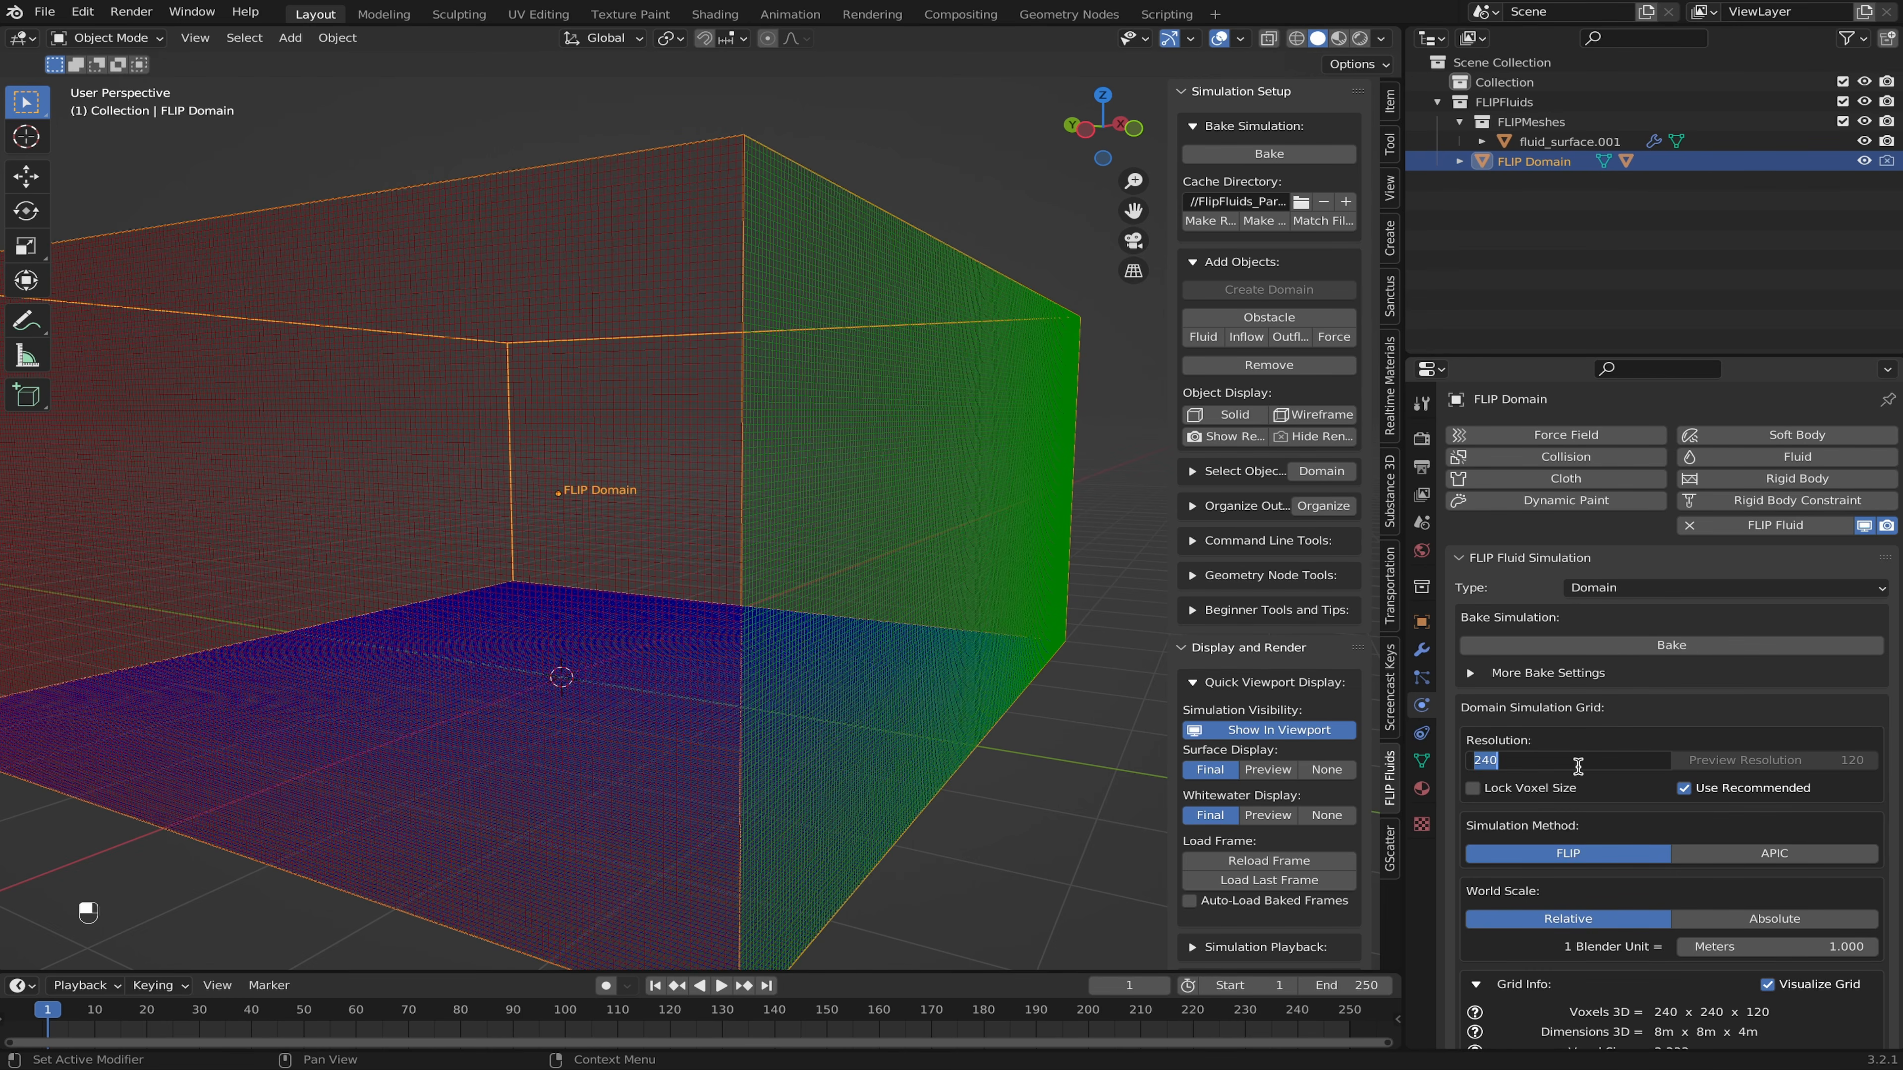
type("65")
key("Return")
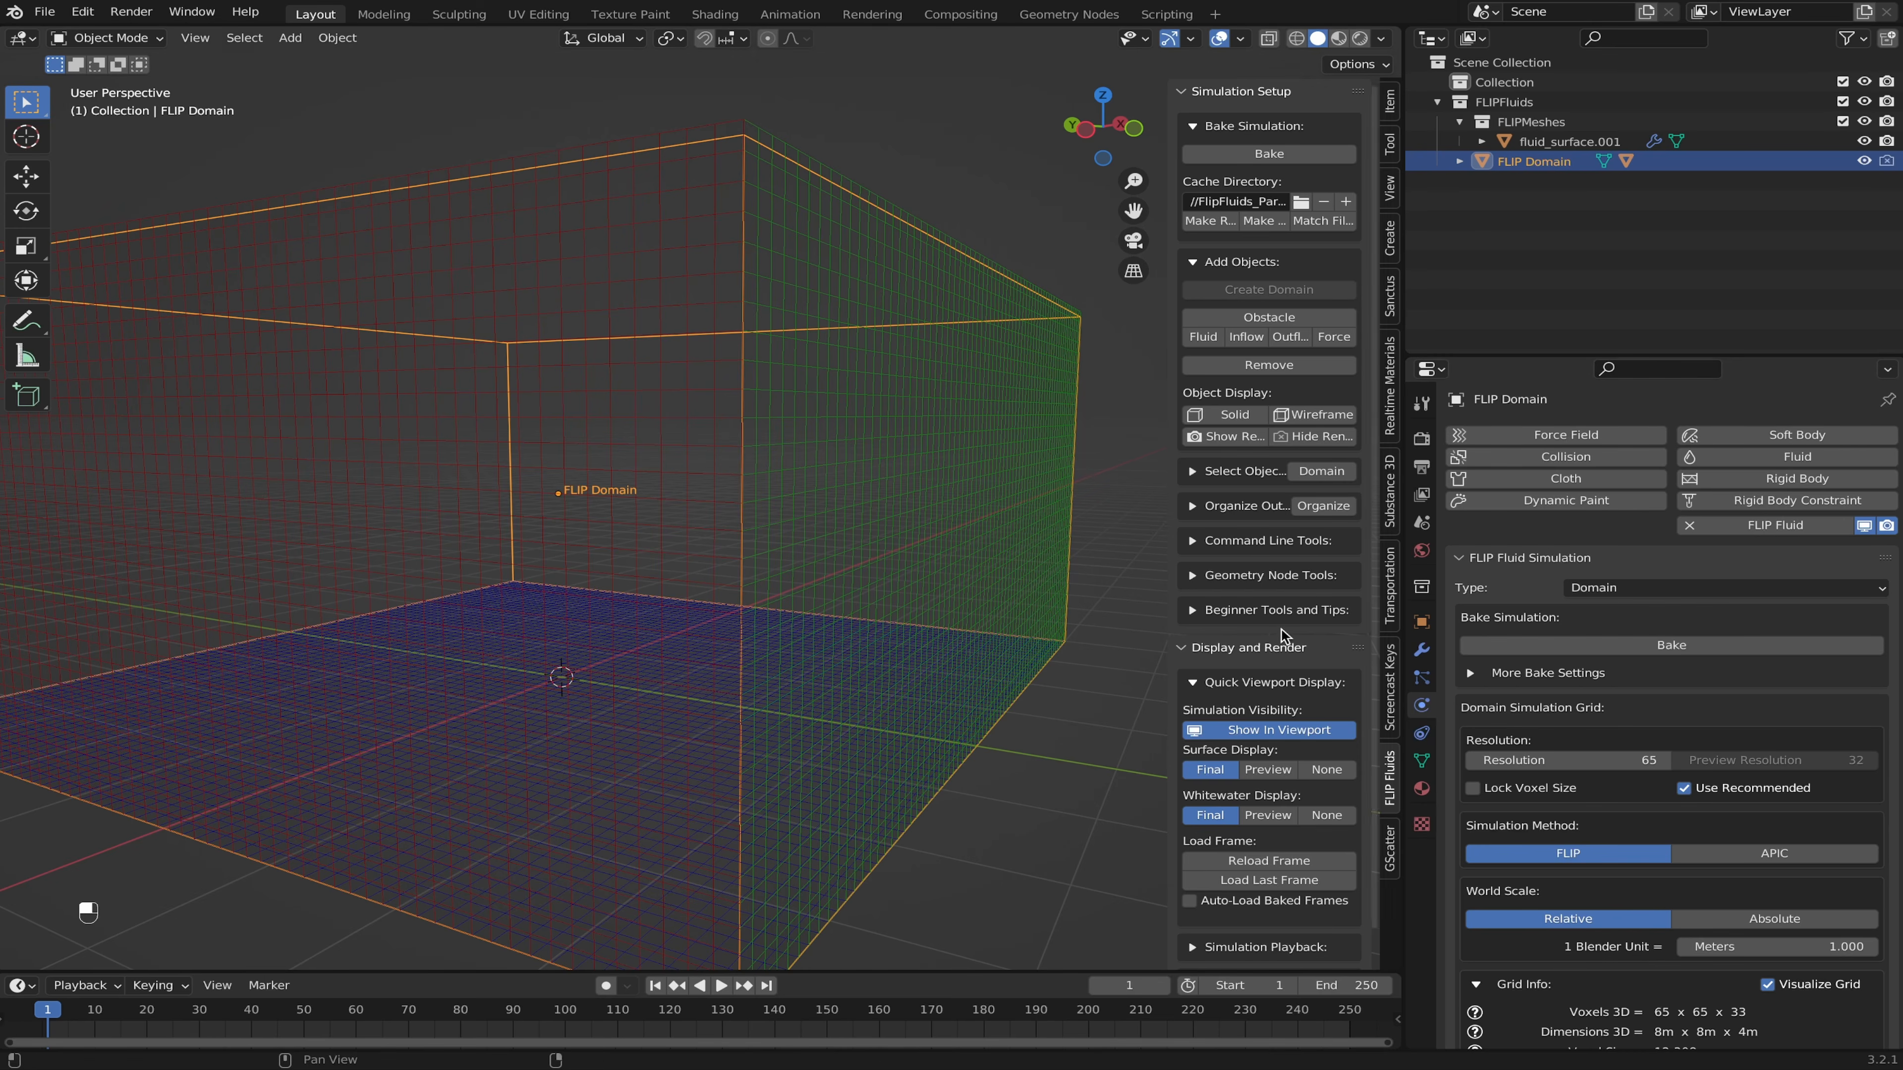
left_click(1467, 559)
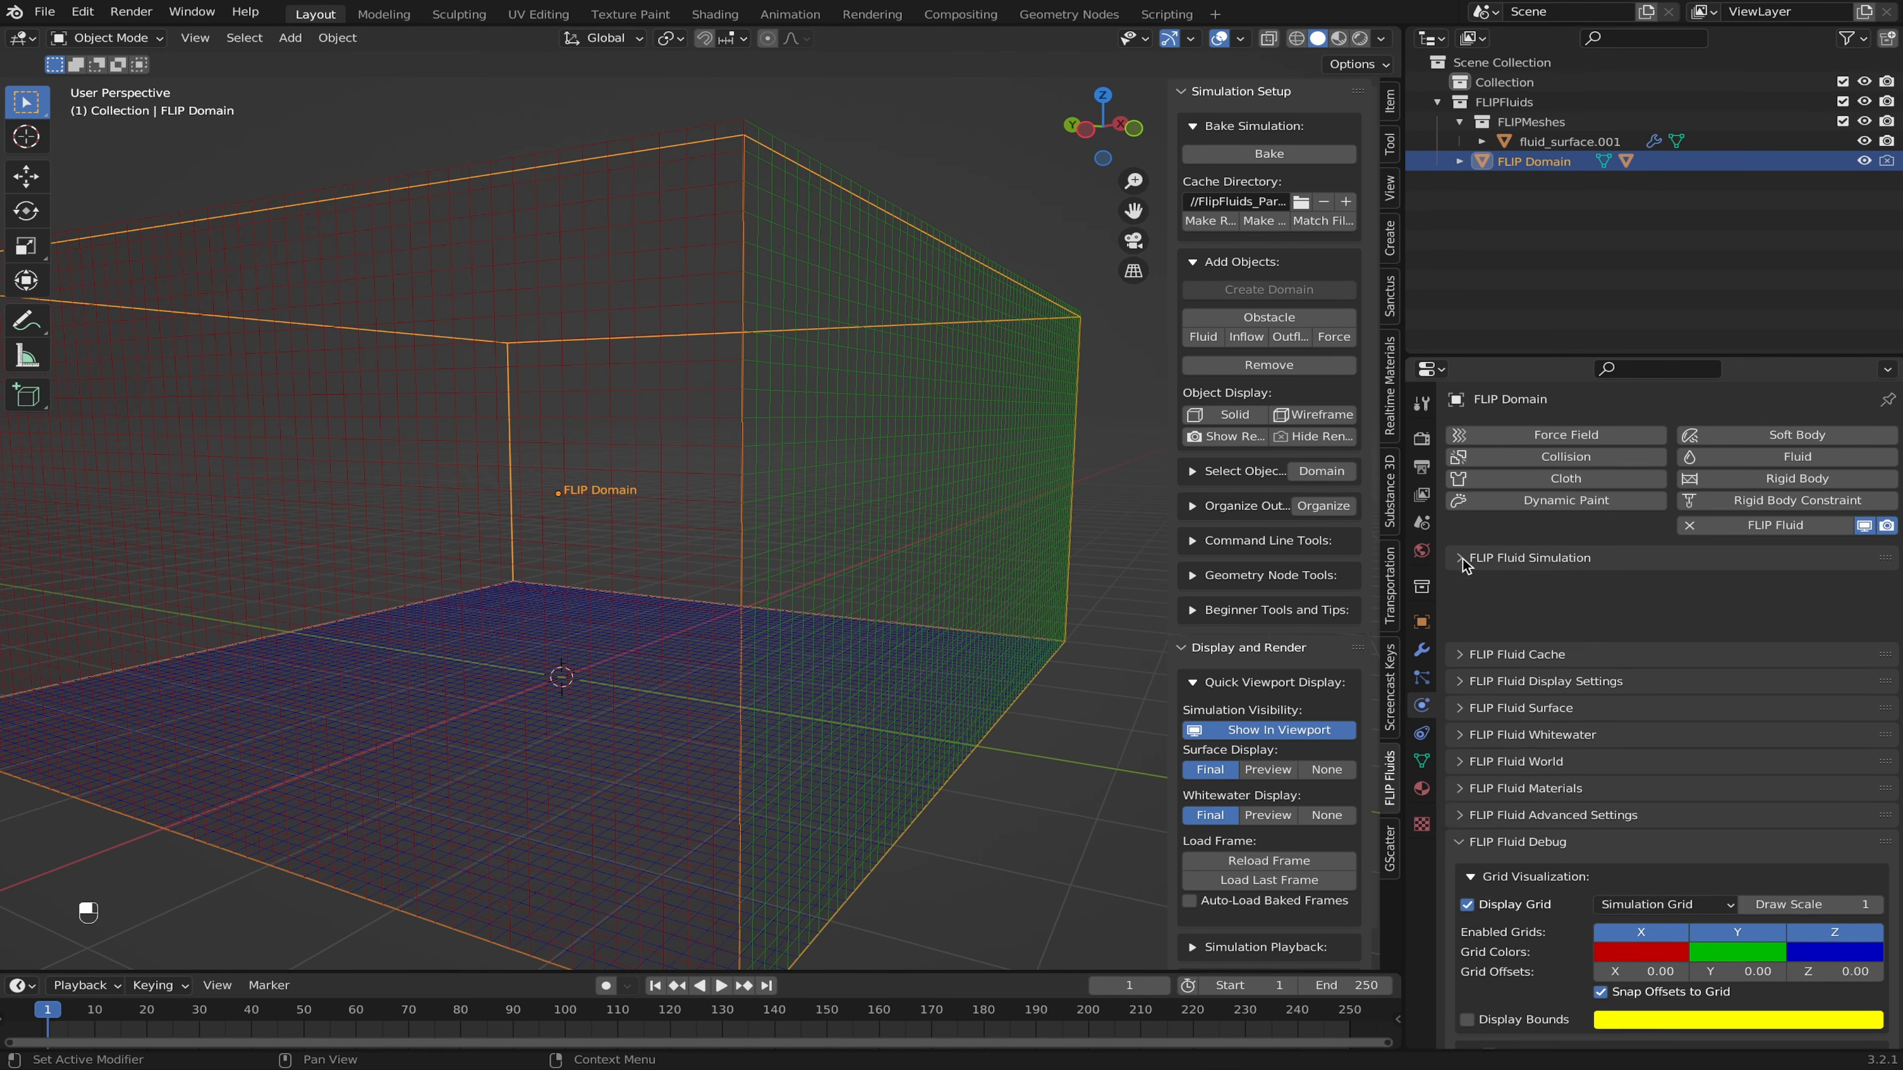
Step: Hide the simulation grid of the FLIP Domain
left_click(1463, 839)
scroll(978, 636, "down", 2)
middle_click_drag(972, 633, 1023, 647)
middle_click_drag(793, 608, 838, 522, "shift")
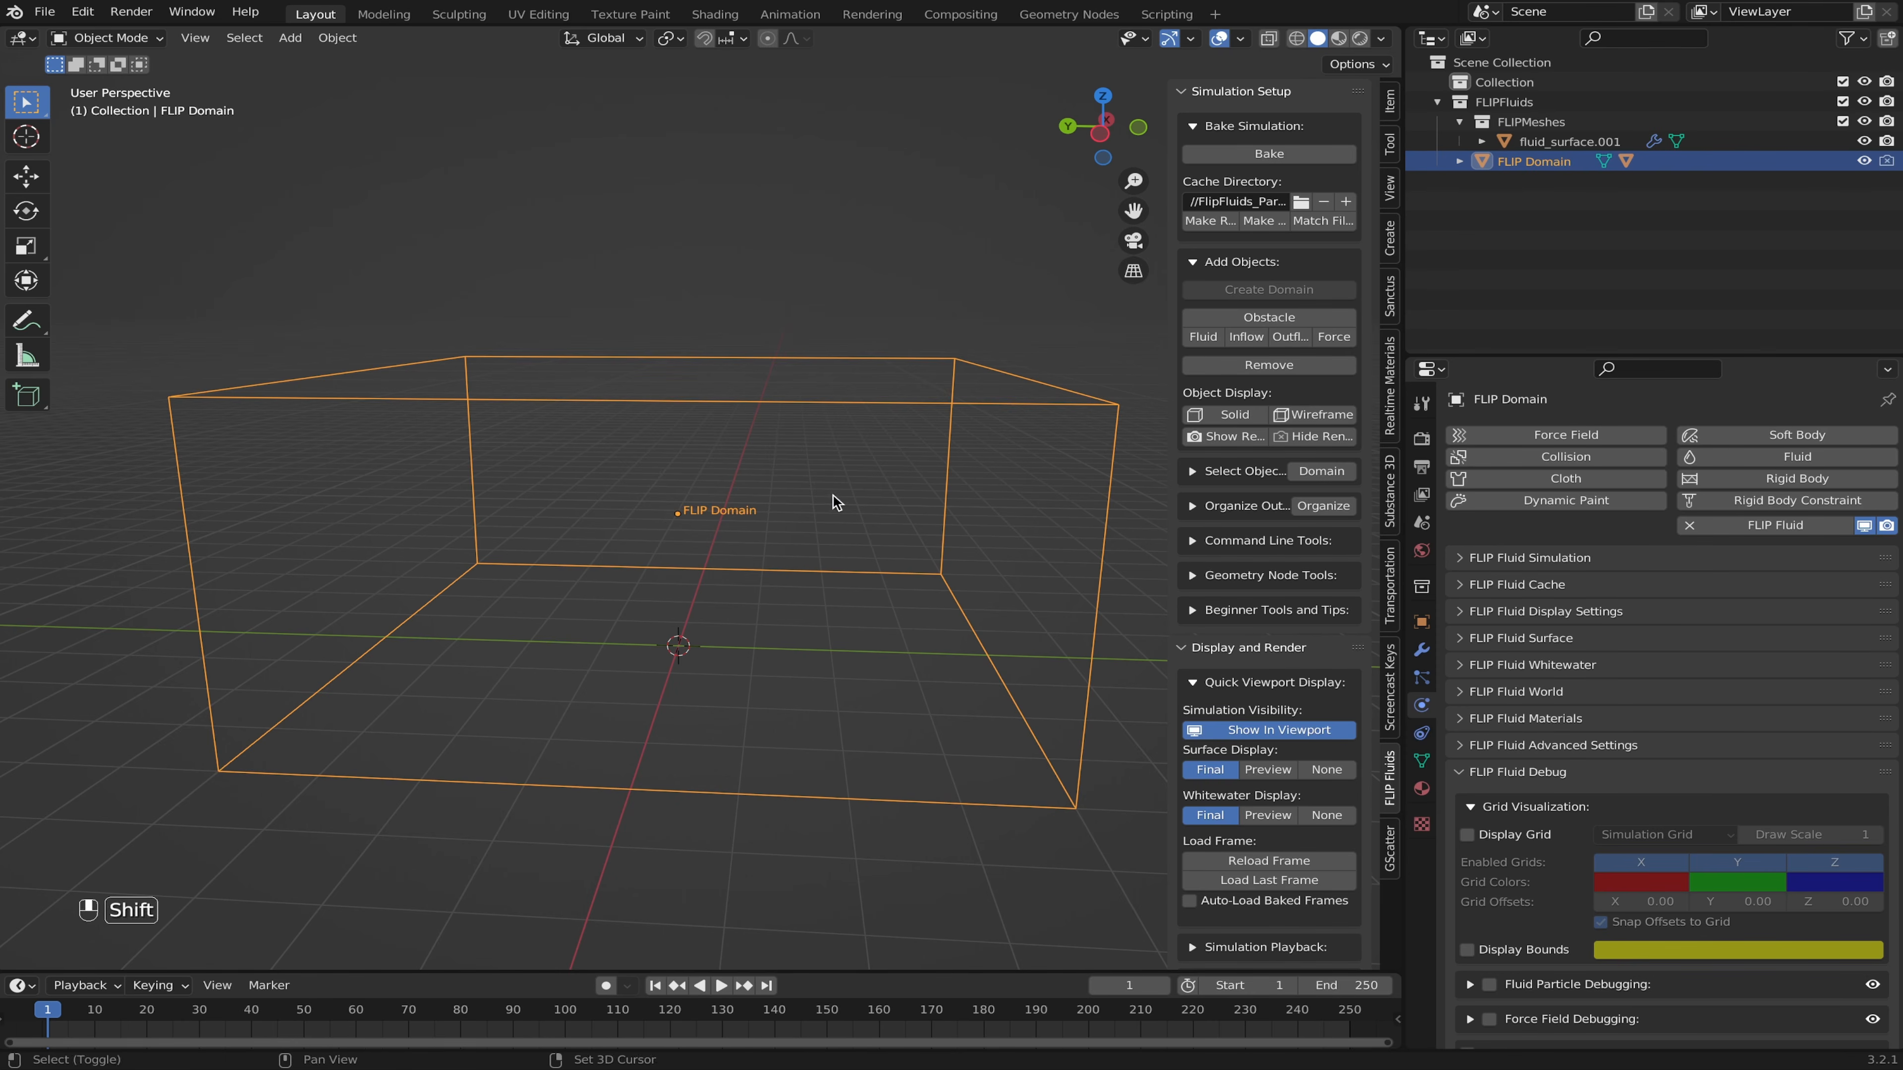
Step: Add an ico sphere and move it straight up along Z into the upper part of the domain
key("shift+a")
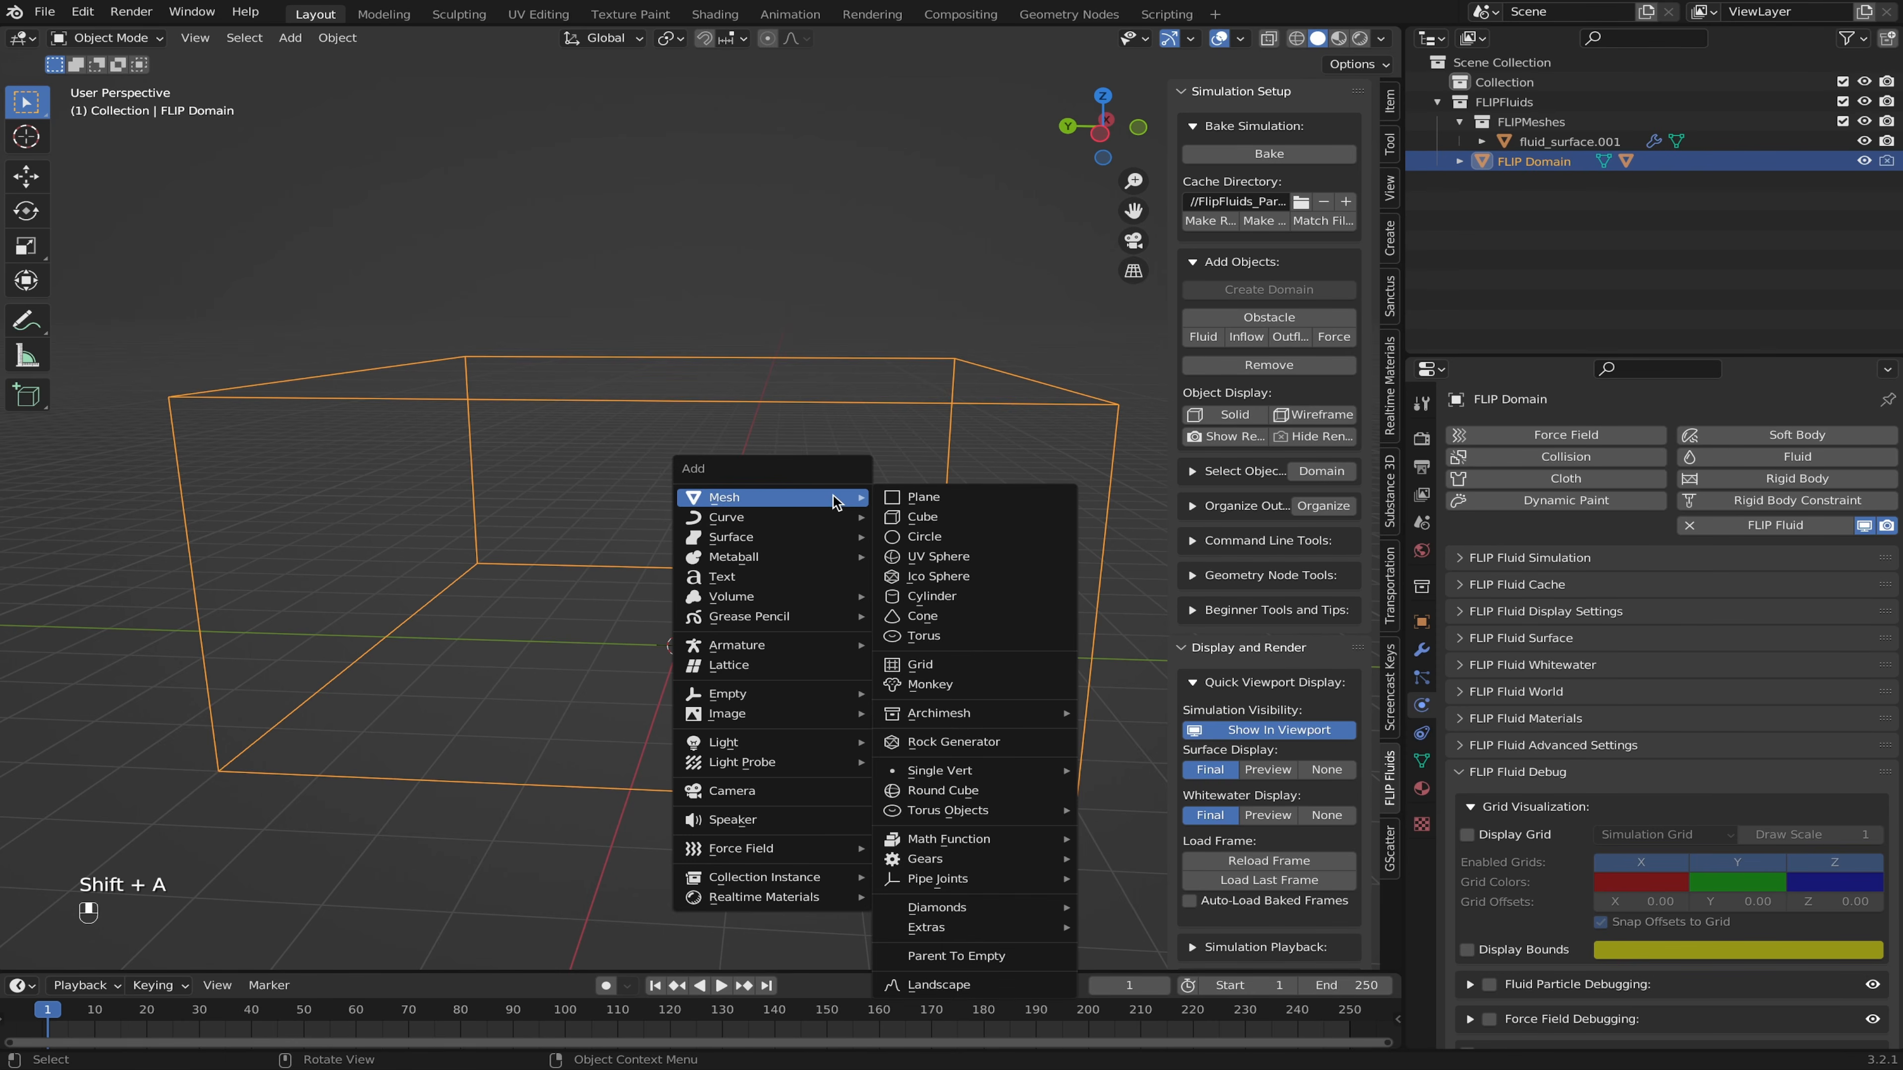
left_click(940, 577)
middle_click_drag(895, 562, 809, 533)
key("g")
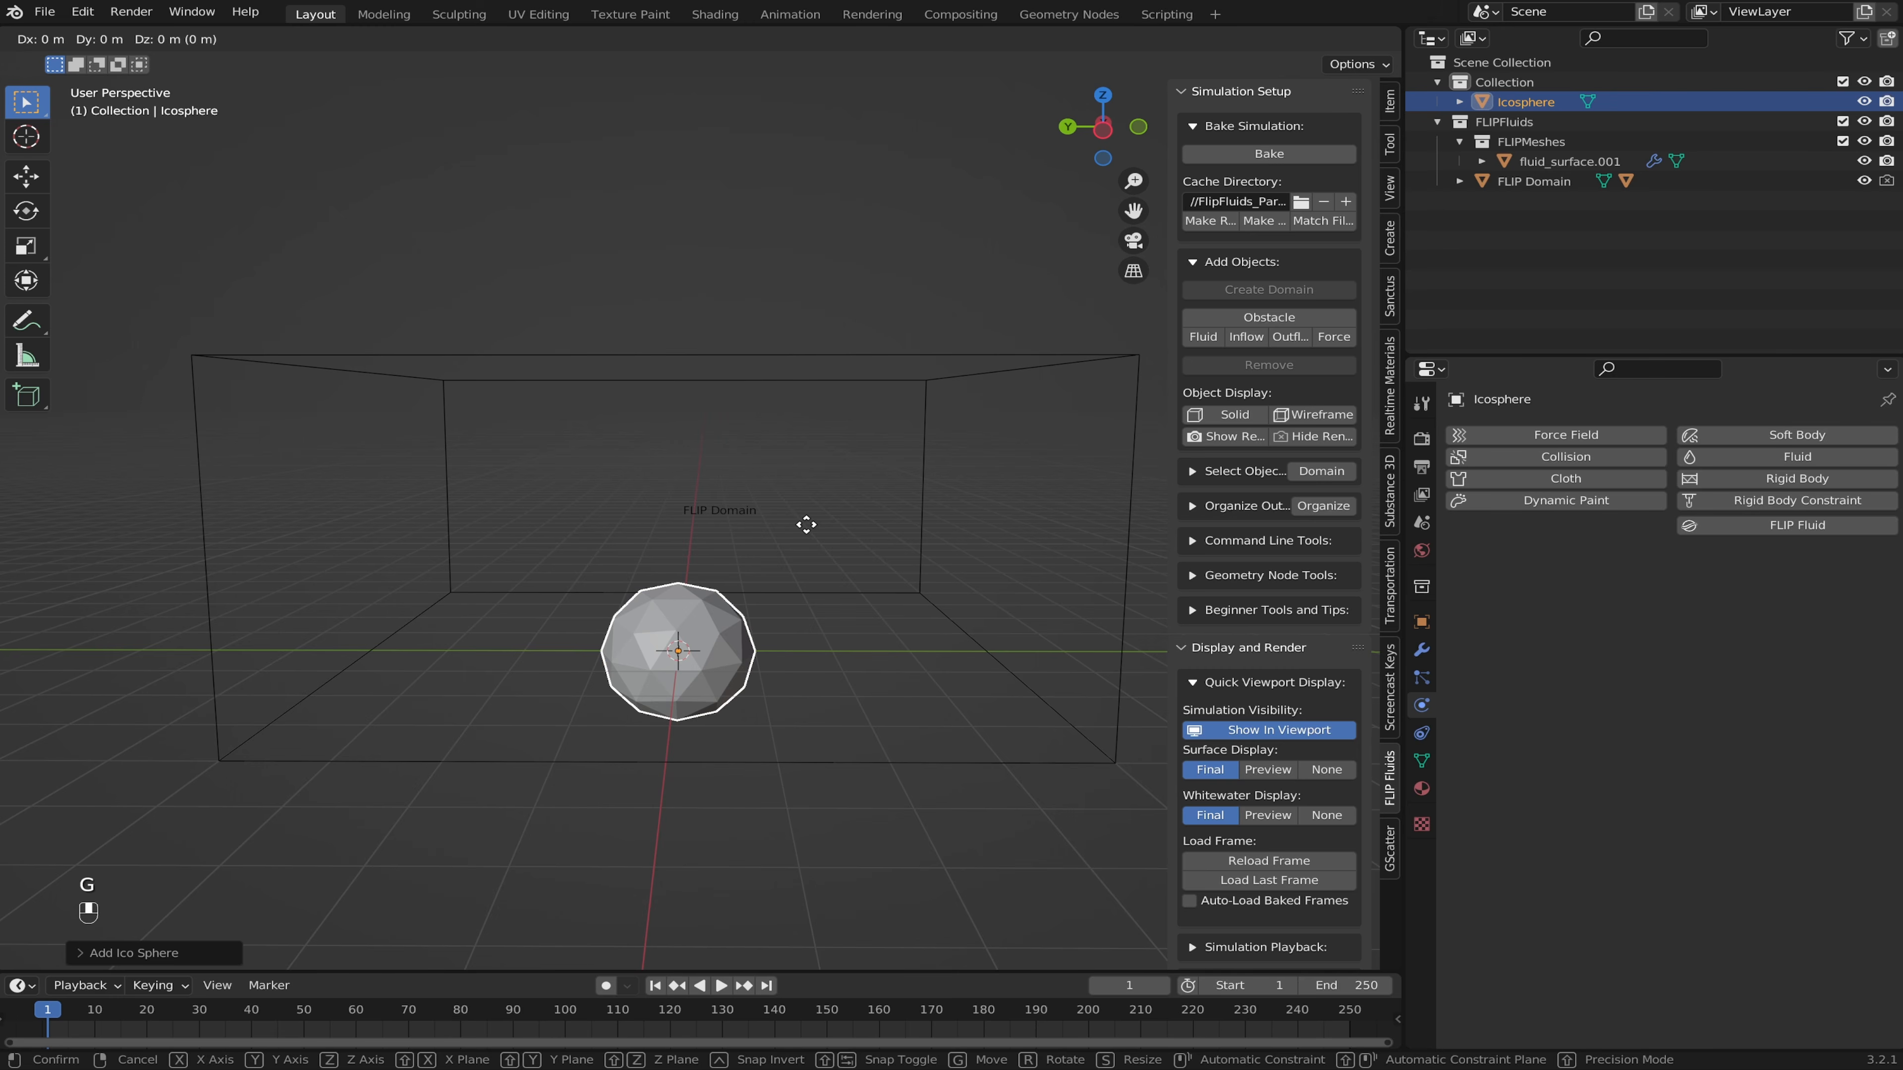
key("z")
left_click(850, 329)
Step: Make the ico sphere a FLIP Fluids inflow object and enable Auto-Load Baked Frames
middle_click_drag(1006, 517, 680, 514)
scroll(680, 514, "down", 1)
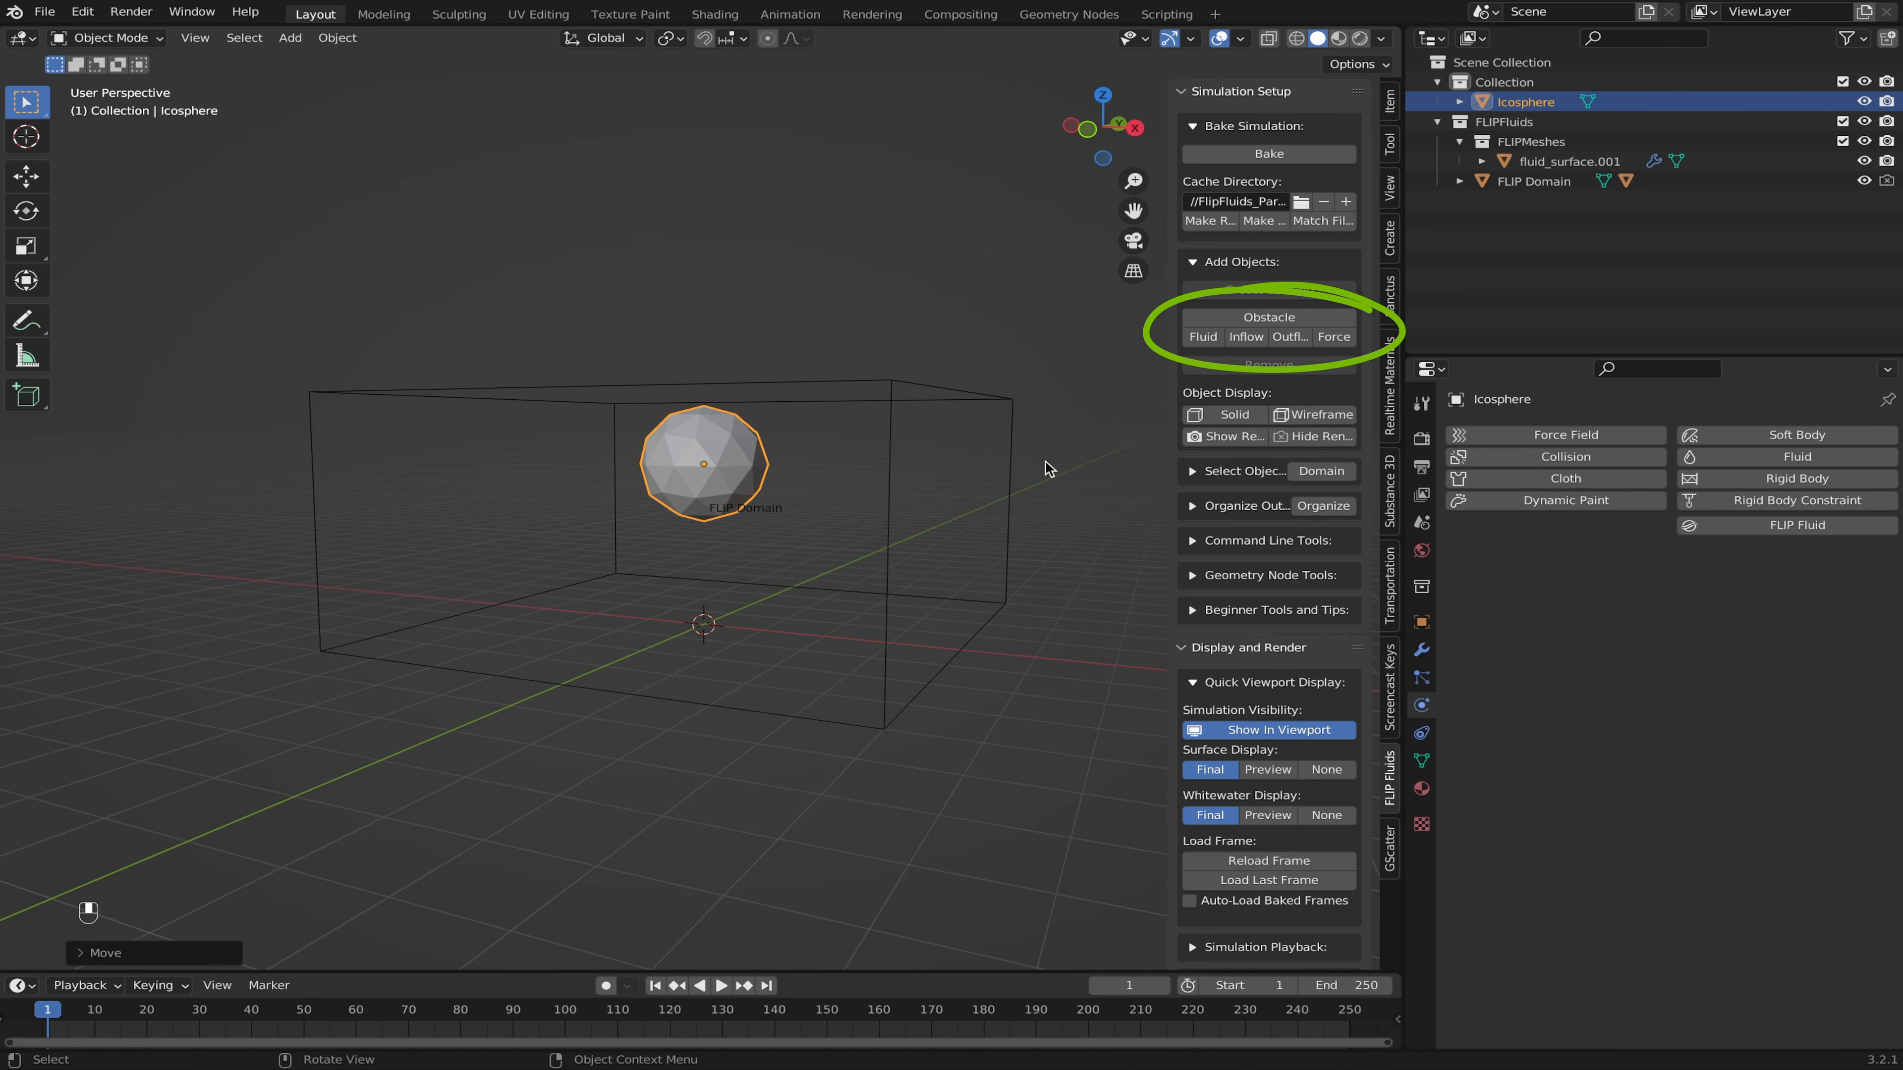
left_click(1247, 341)
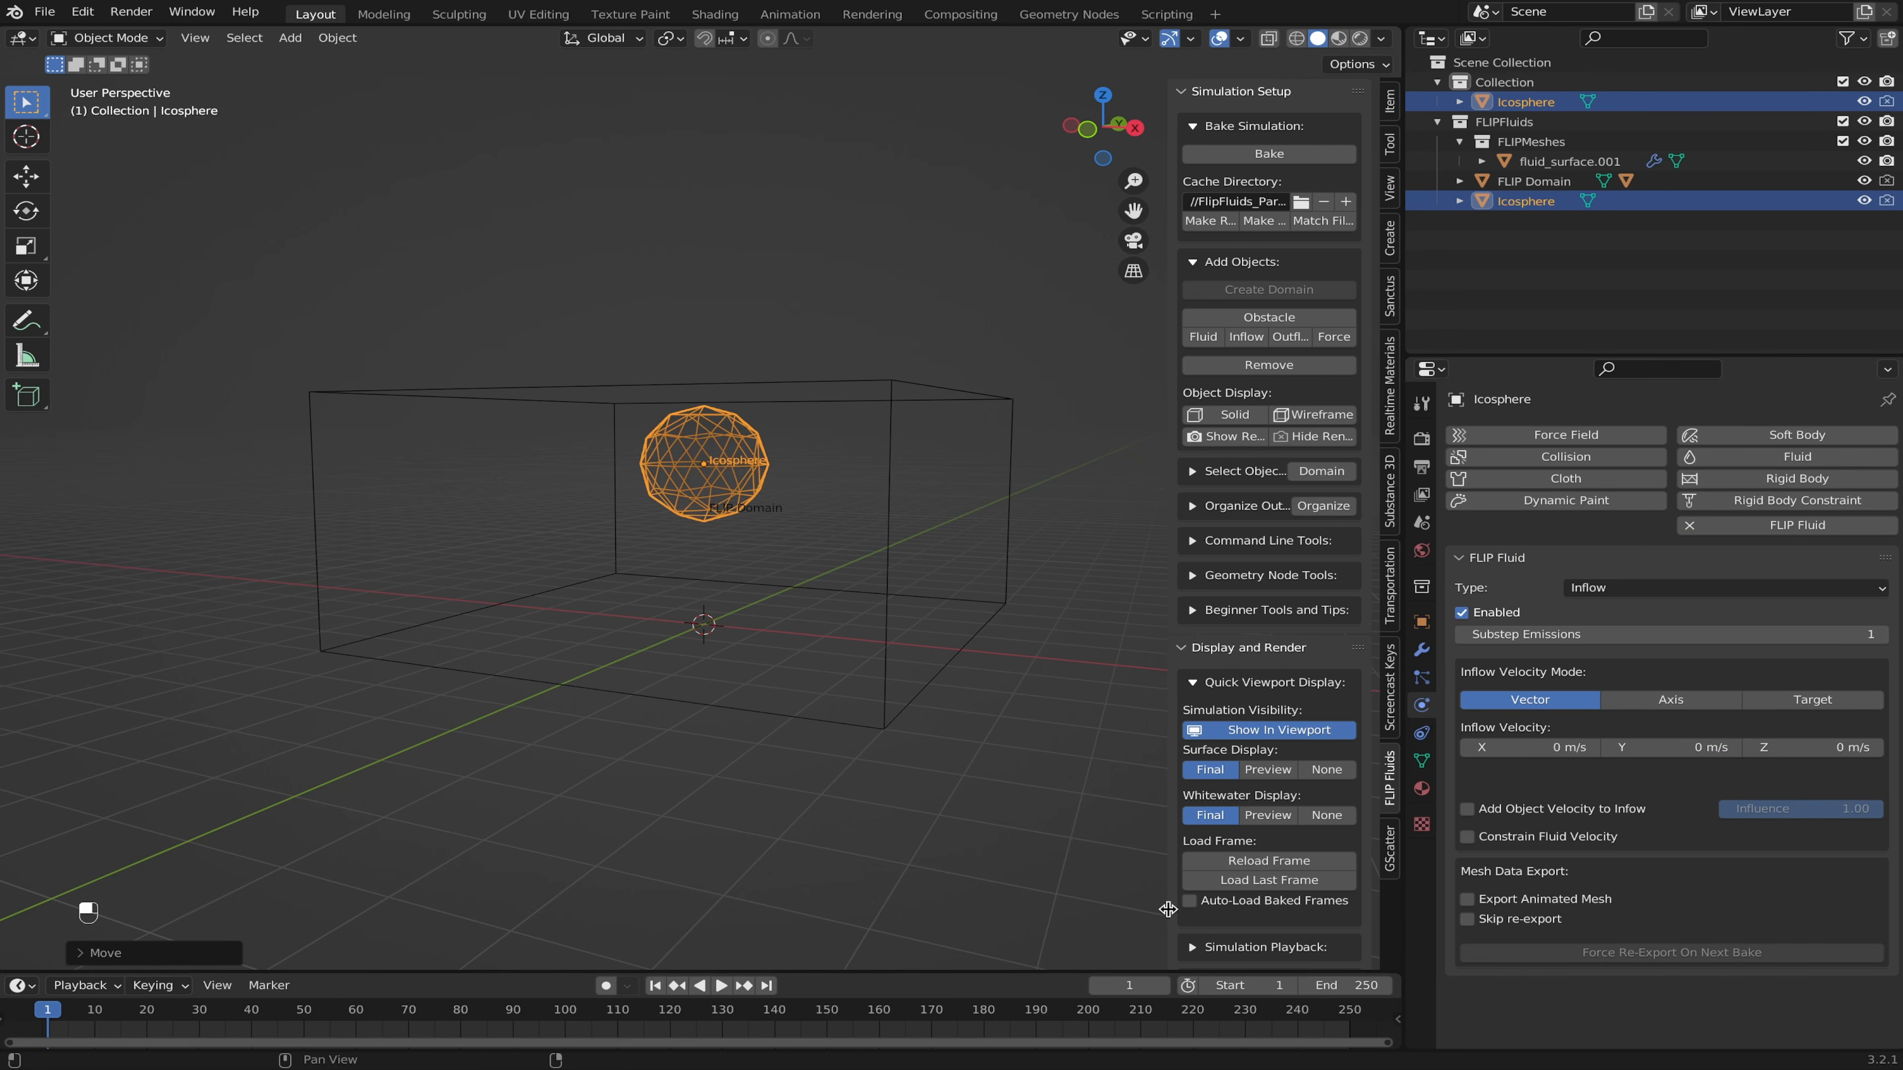
left_click(1196, 905)
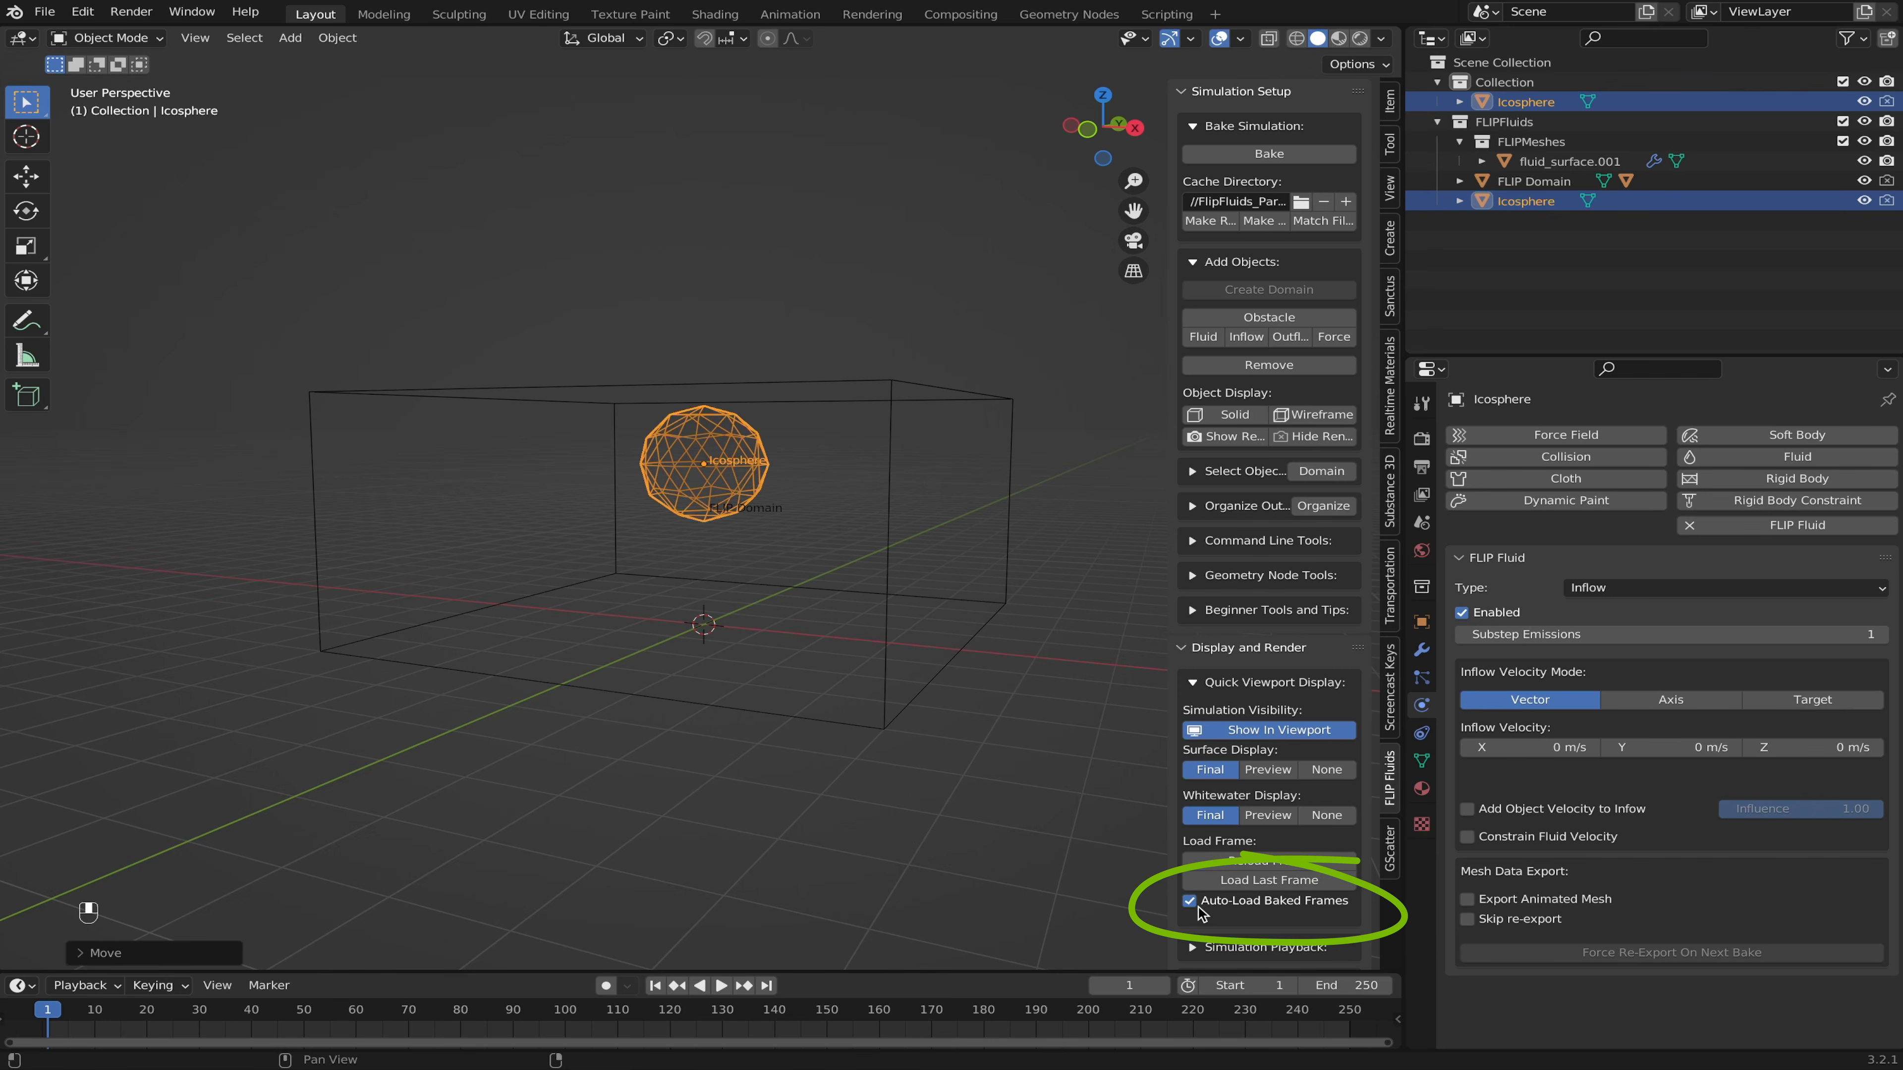
Step: Play the animation briefly without a bake, stop it and return to the first frame
left_click(722, 986)
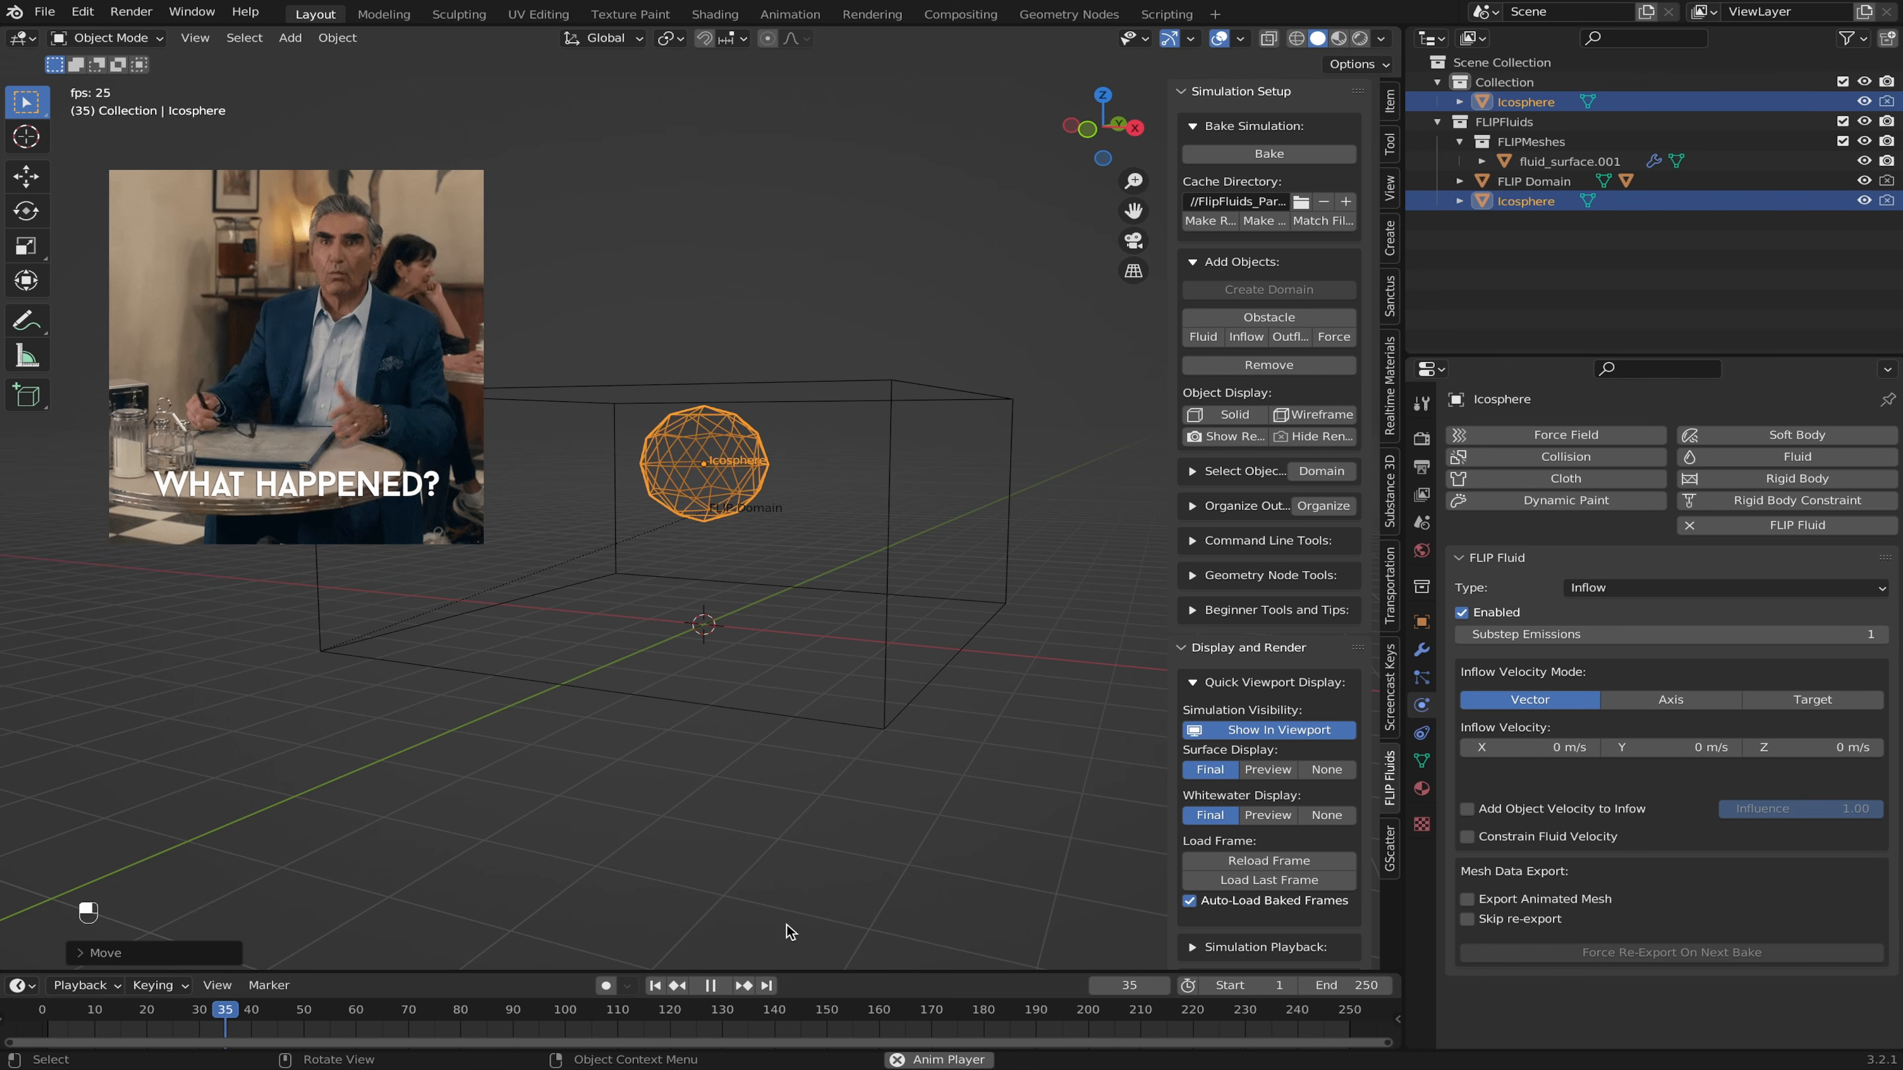
left_click(716, 986)
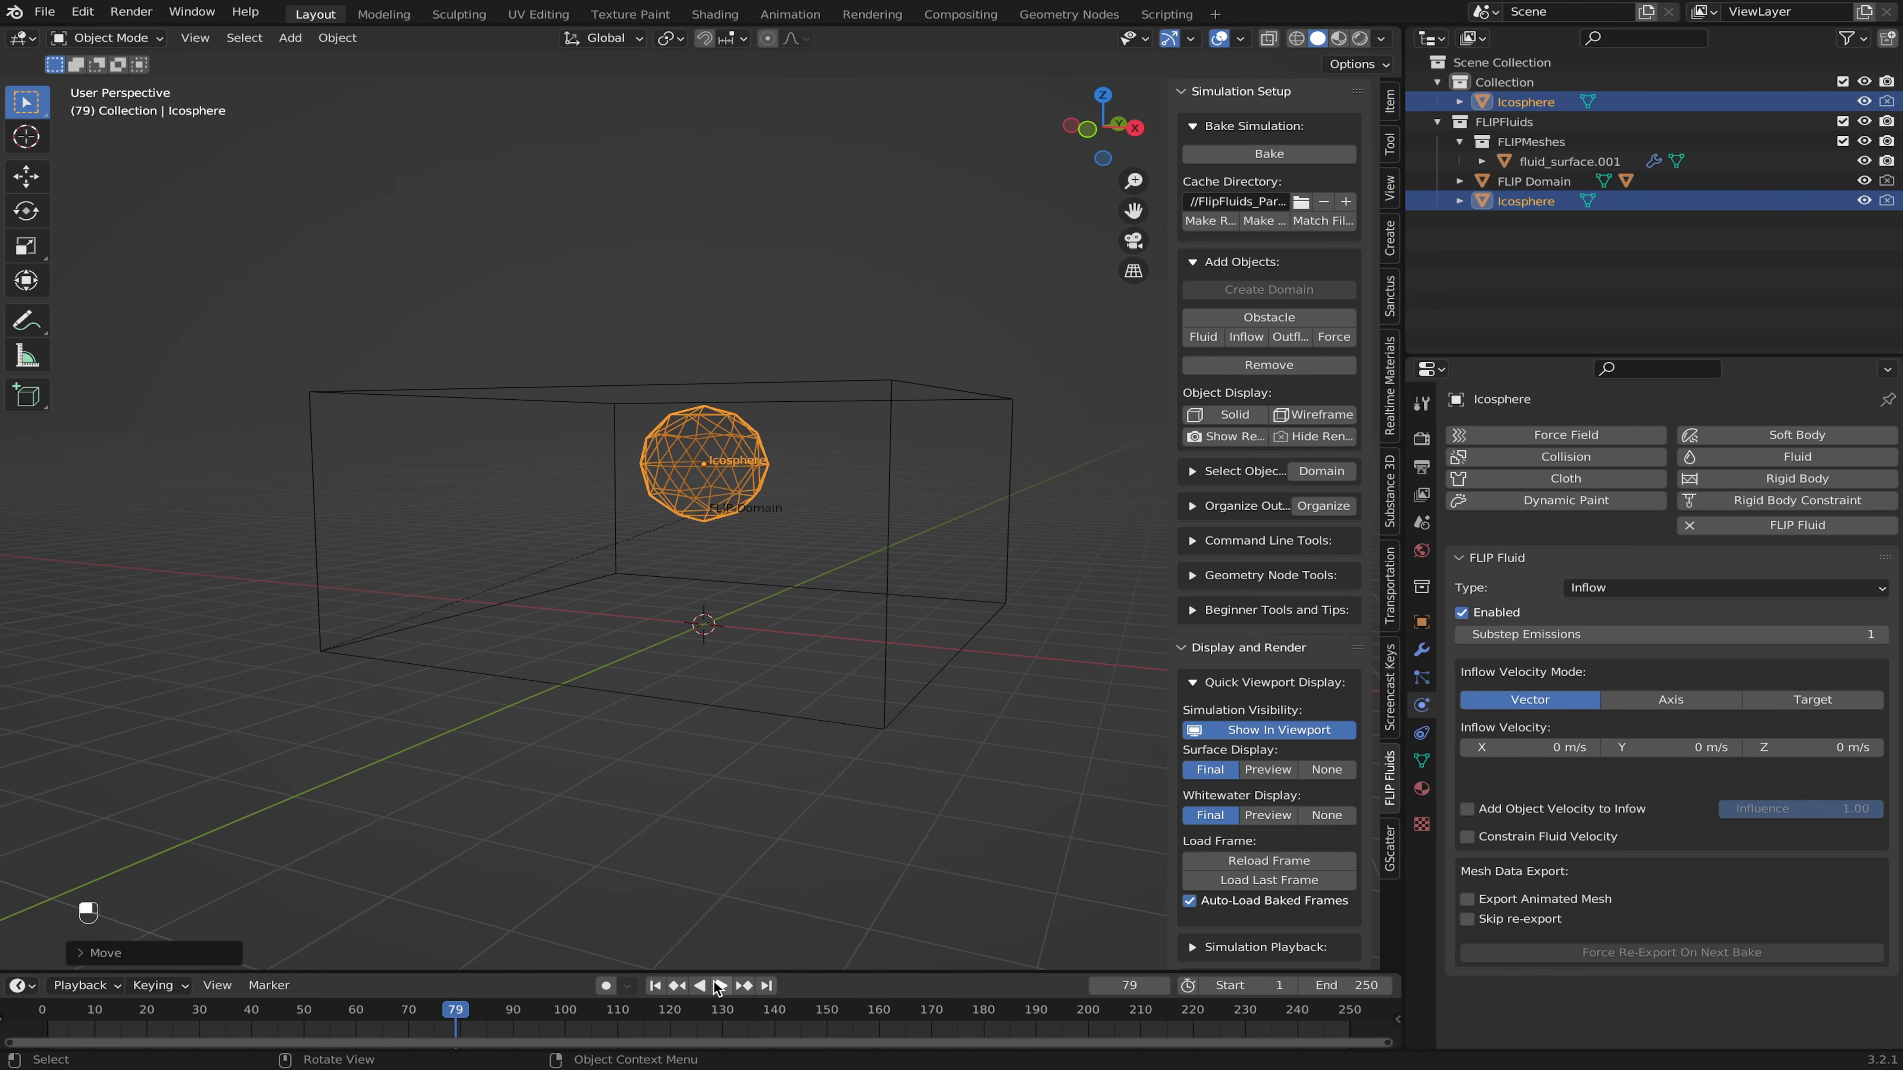
left_click(656, 985)
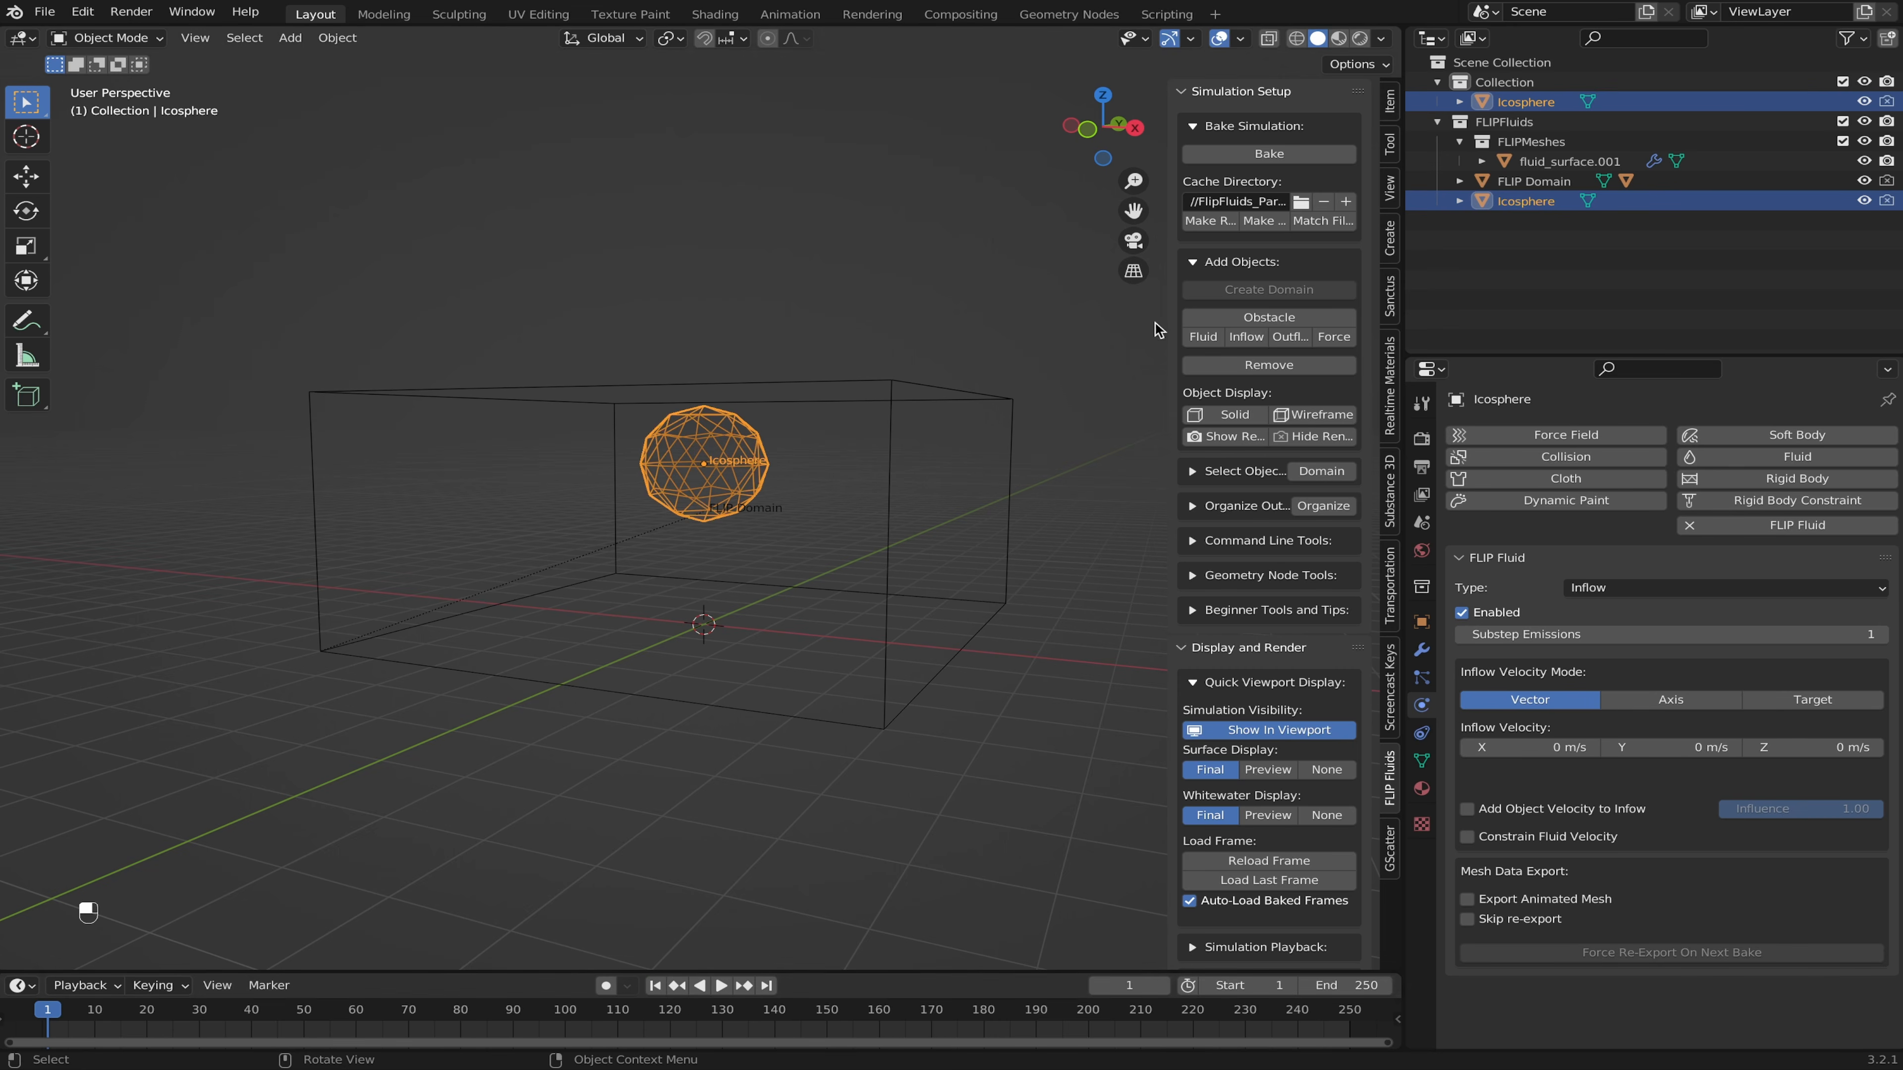
Step: Bake the fluid simulation and stop it at about frame 58
left_click(1268, 154)
middle_click_drag(1087, 467, 784, 470)
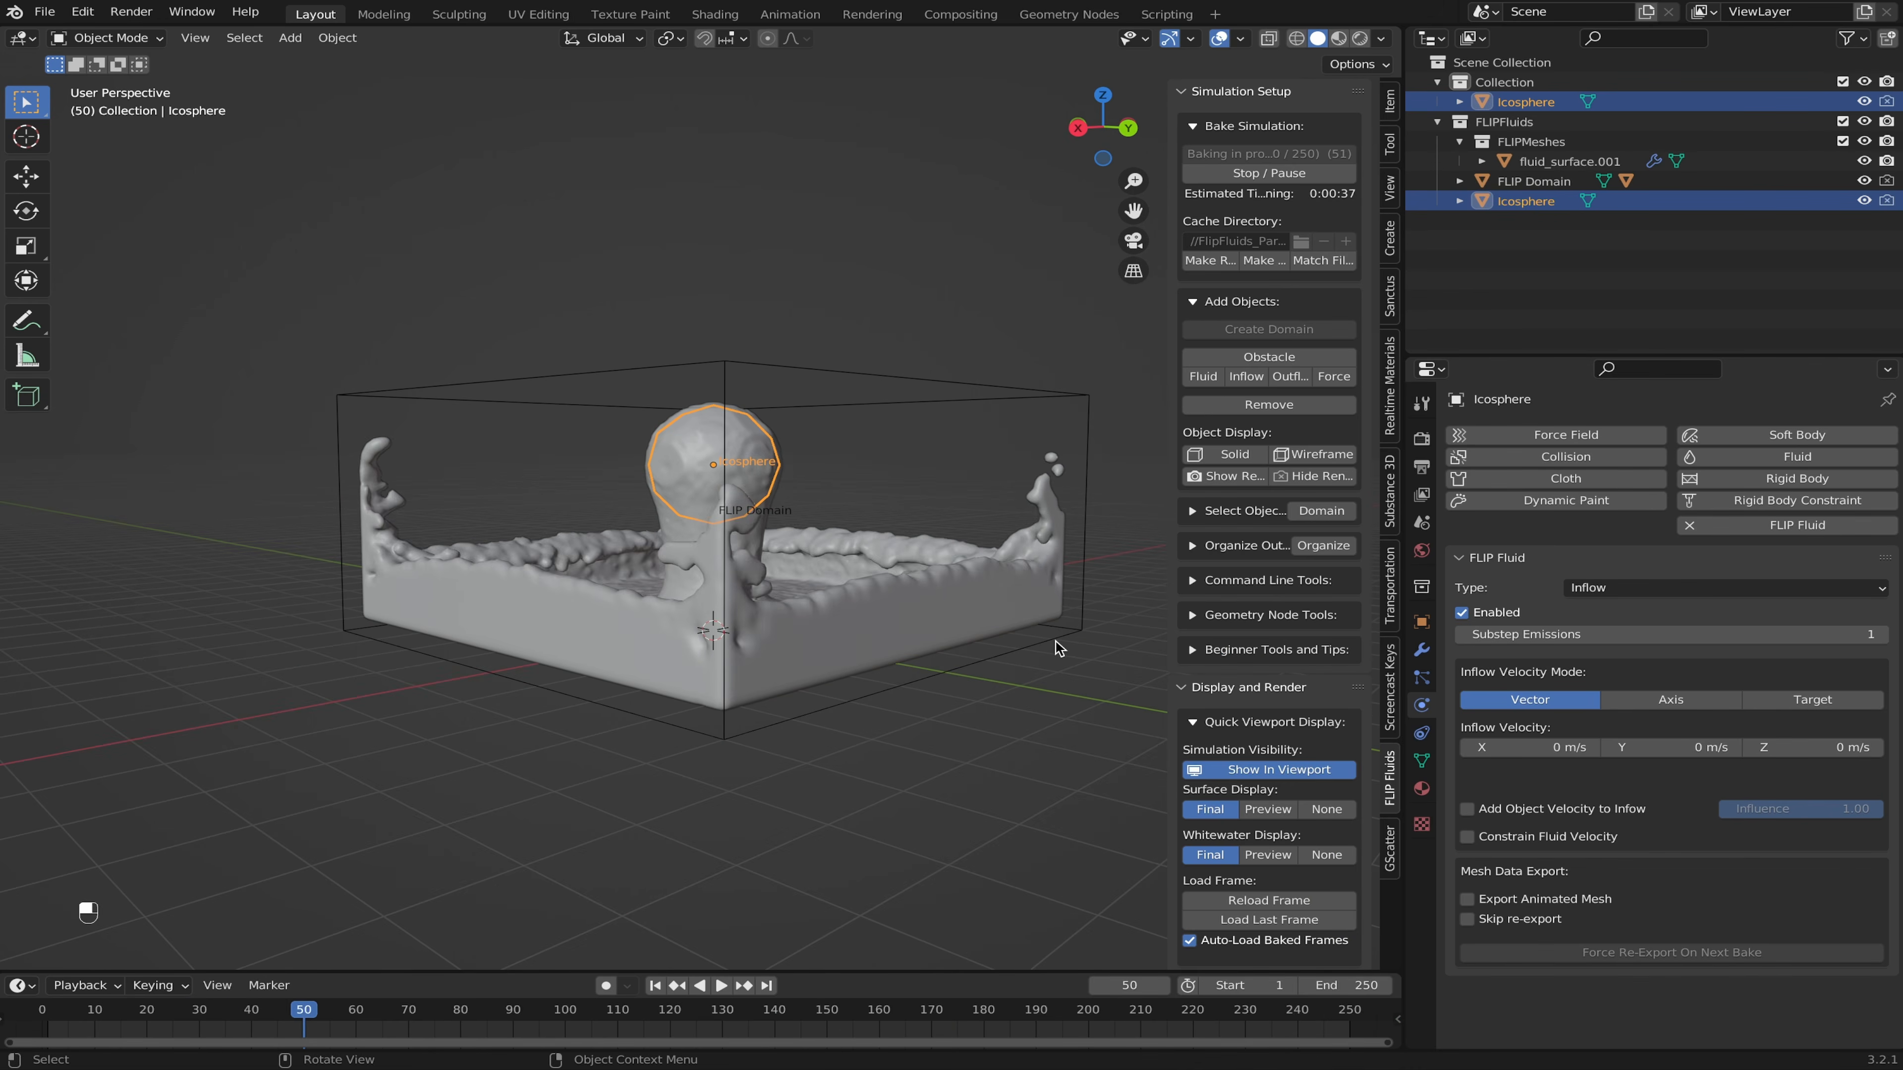
left_click(1268, 173)
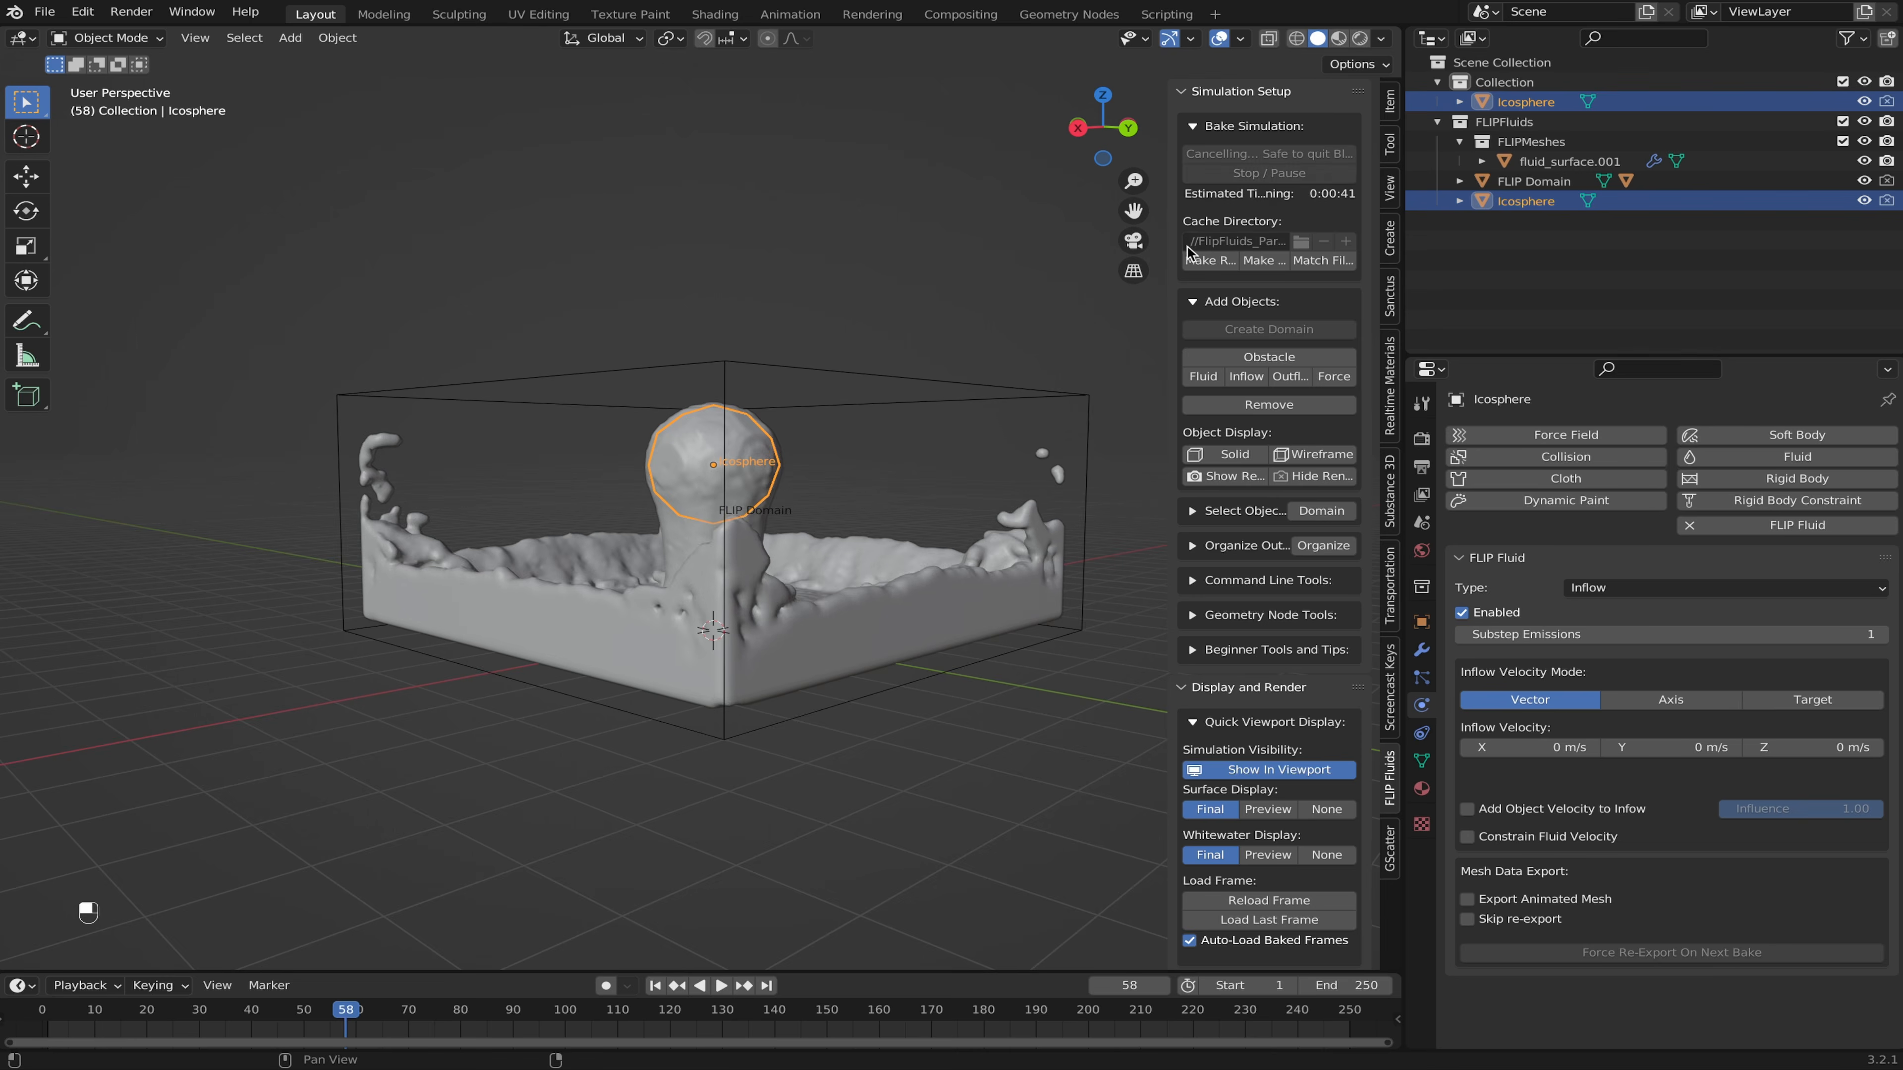
Step: Inspect the baked fluid around the inflow sphere and domain walls, and reset the simulation bake
scroll(742, 339, "up", 5)
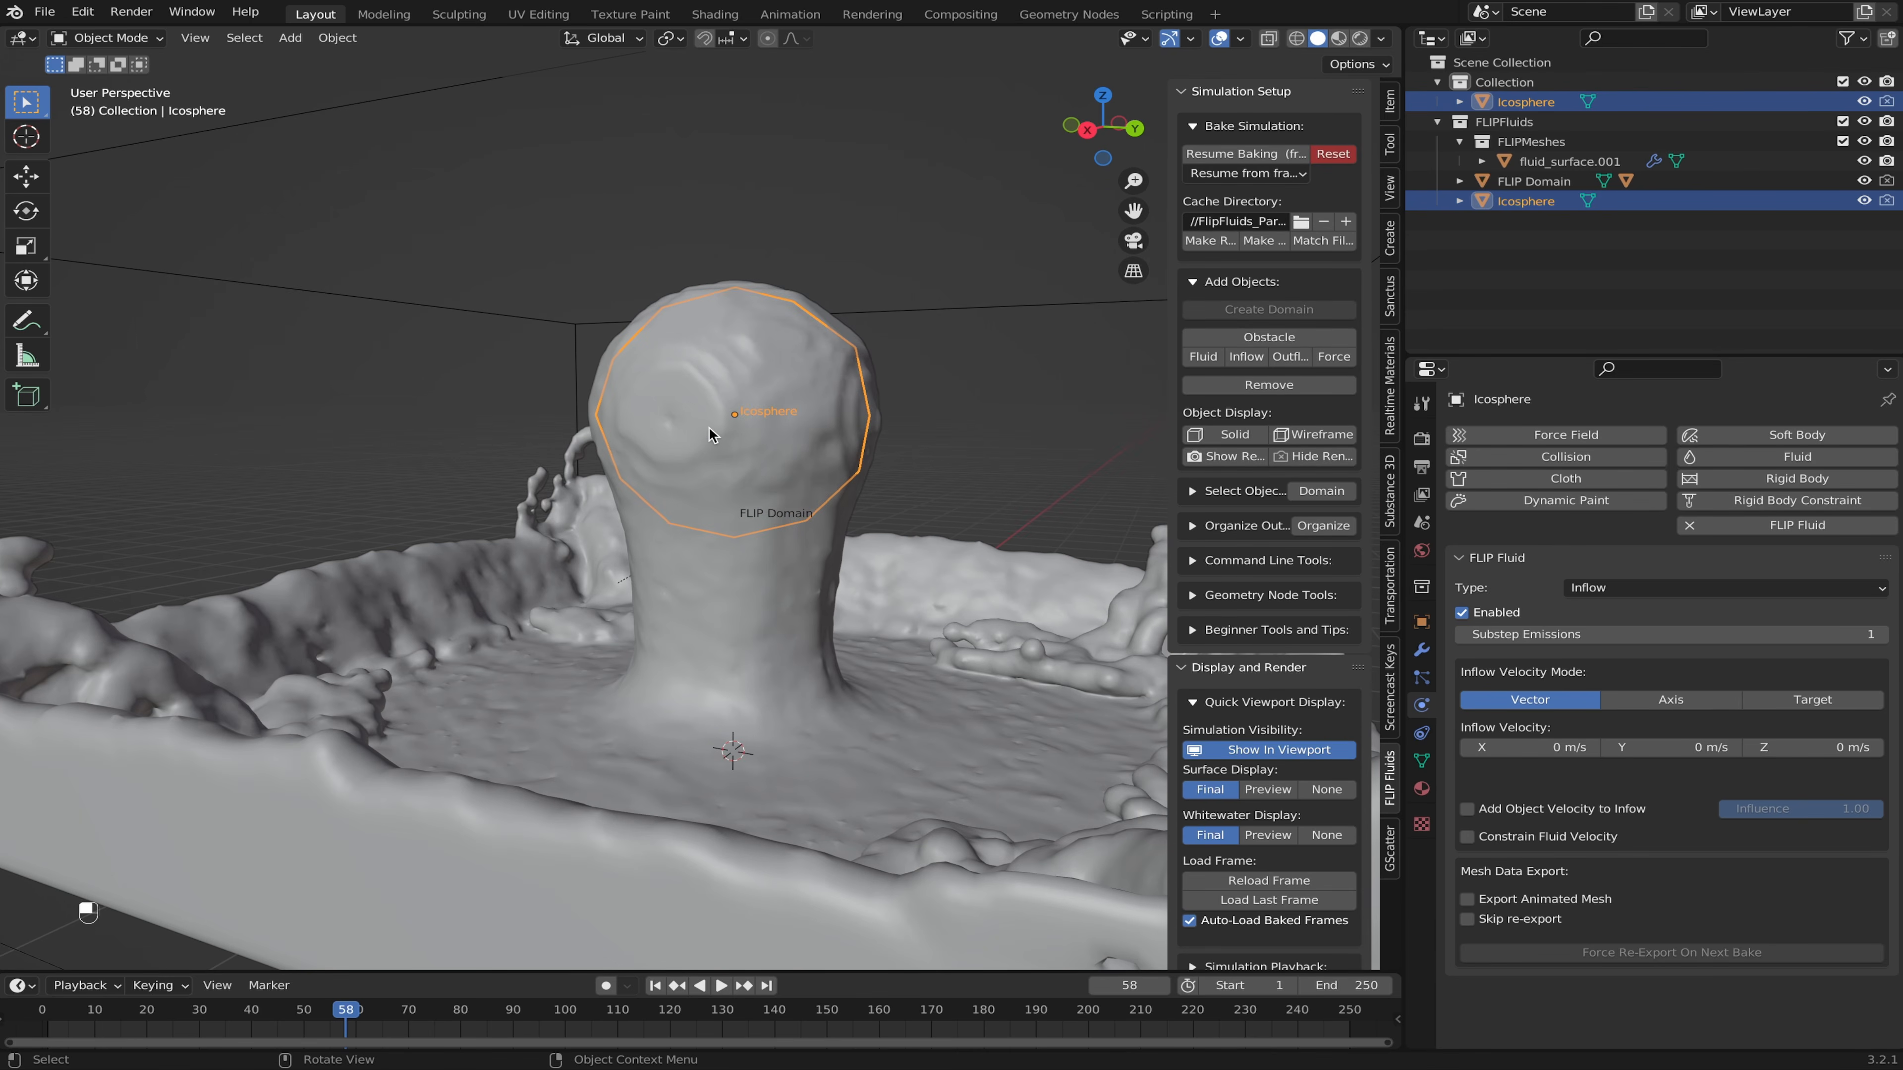
scroll(709, 427, "down", 5)
left_click(704, 306)
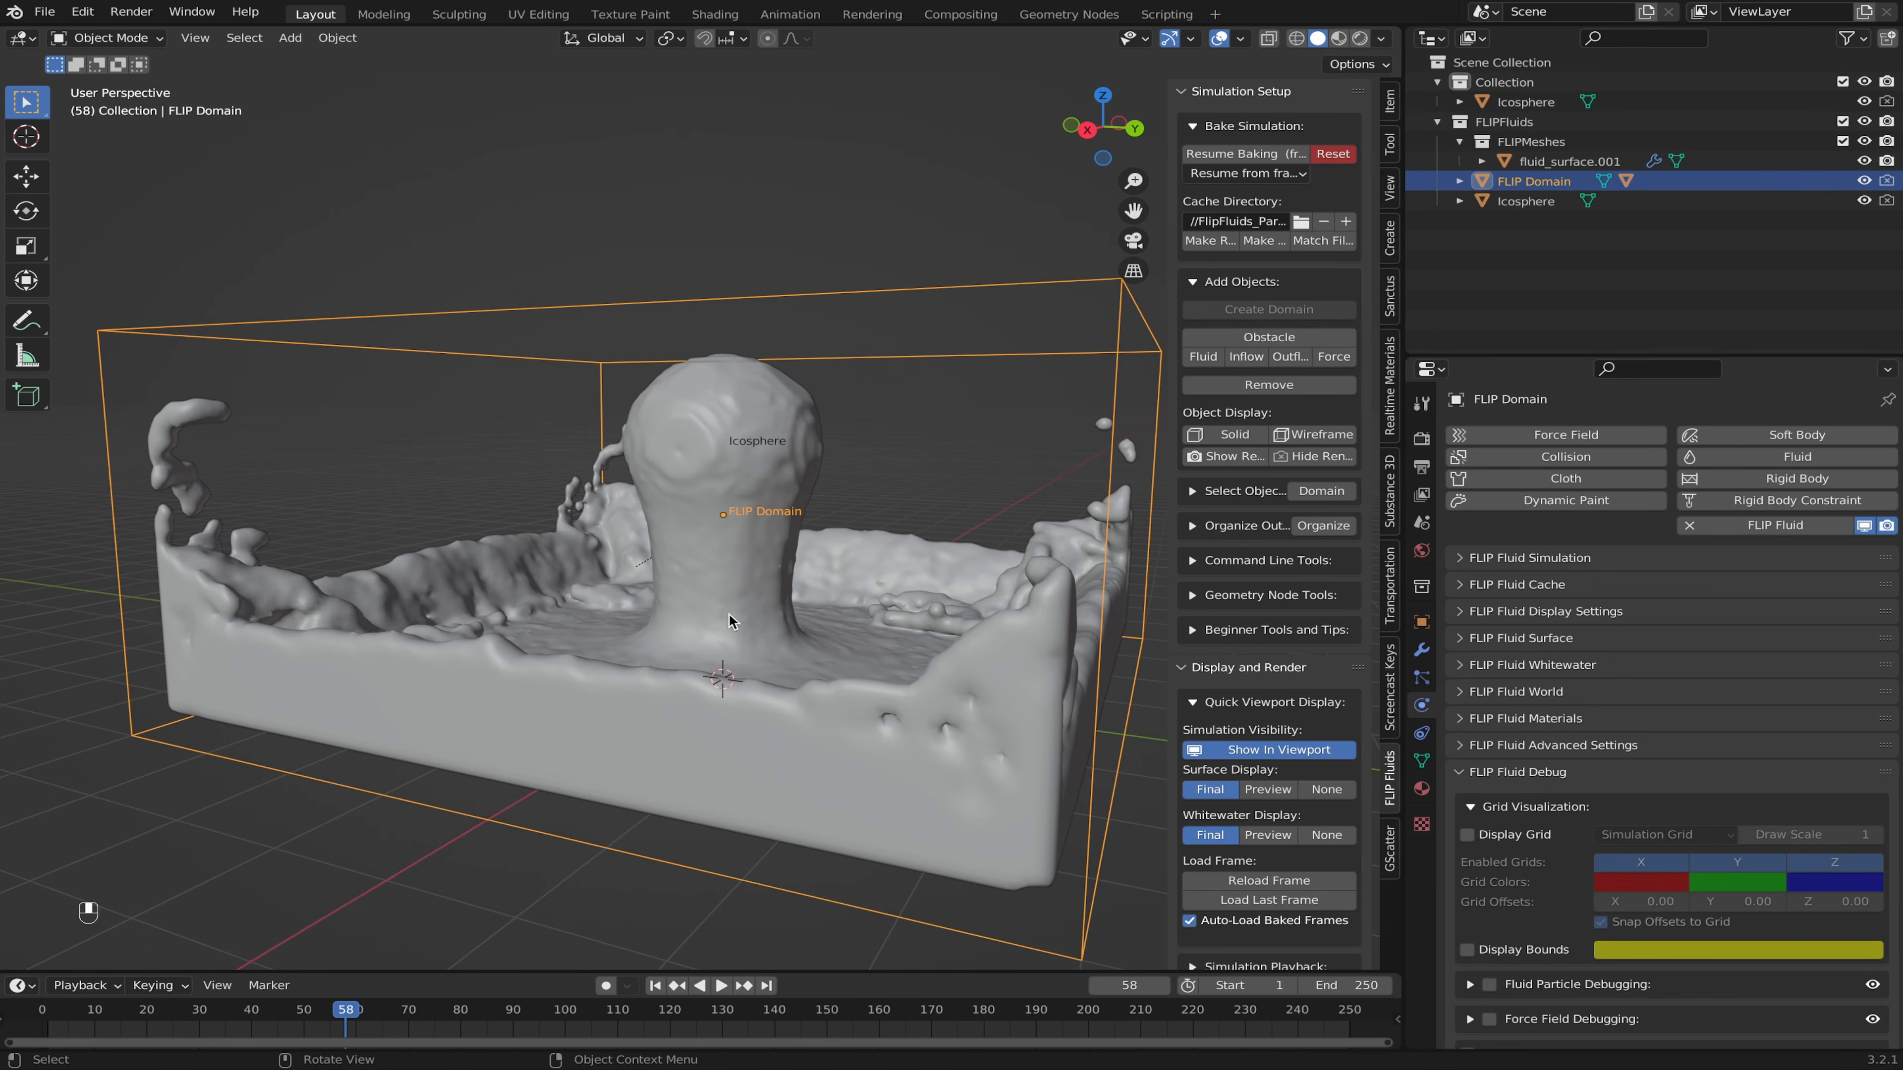
middle_click_drag(277, 768, 862, 733)
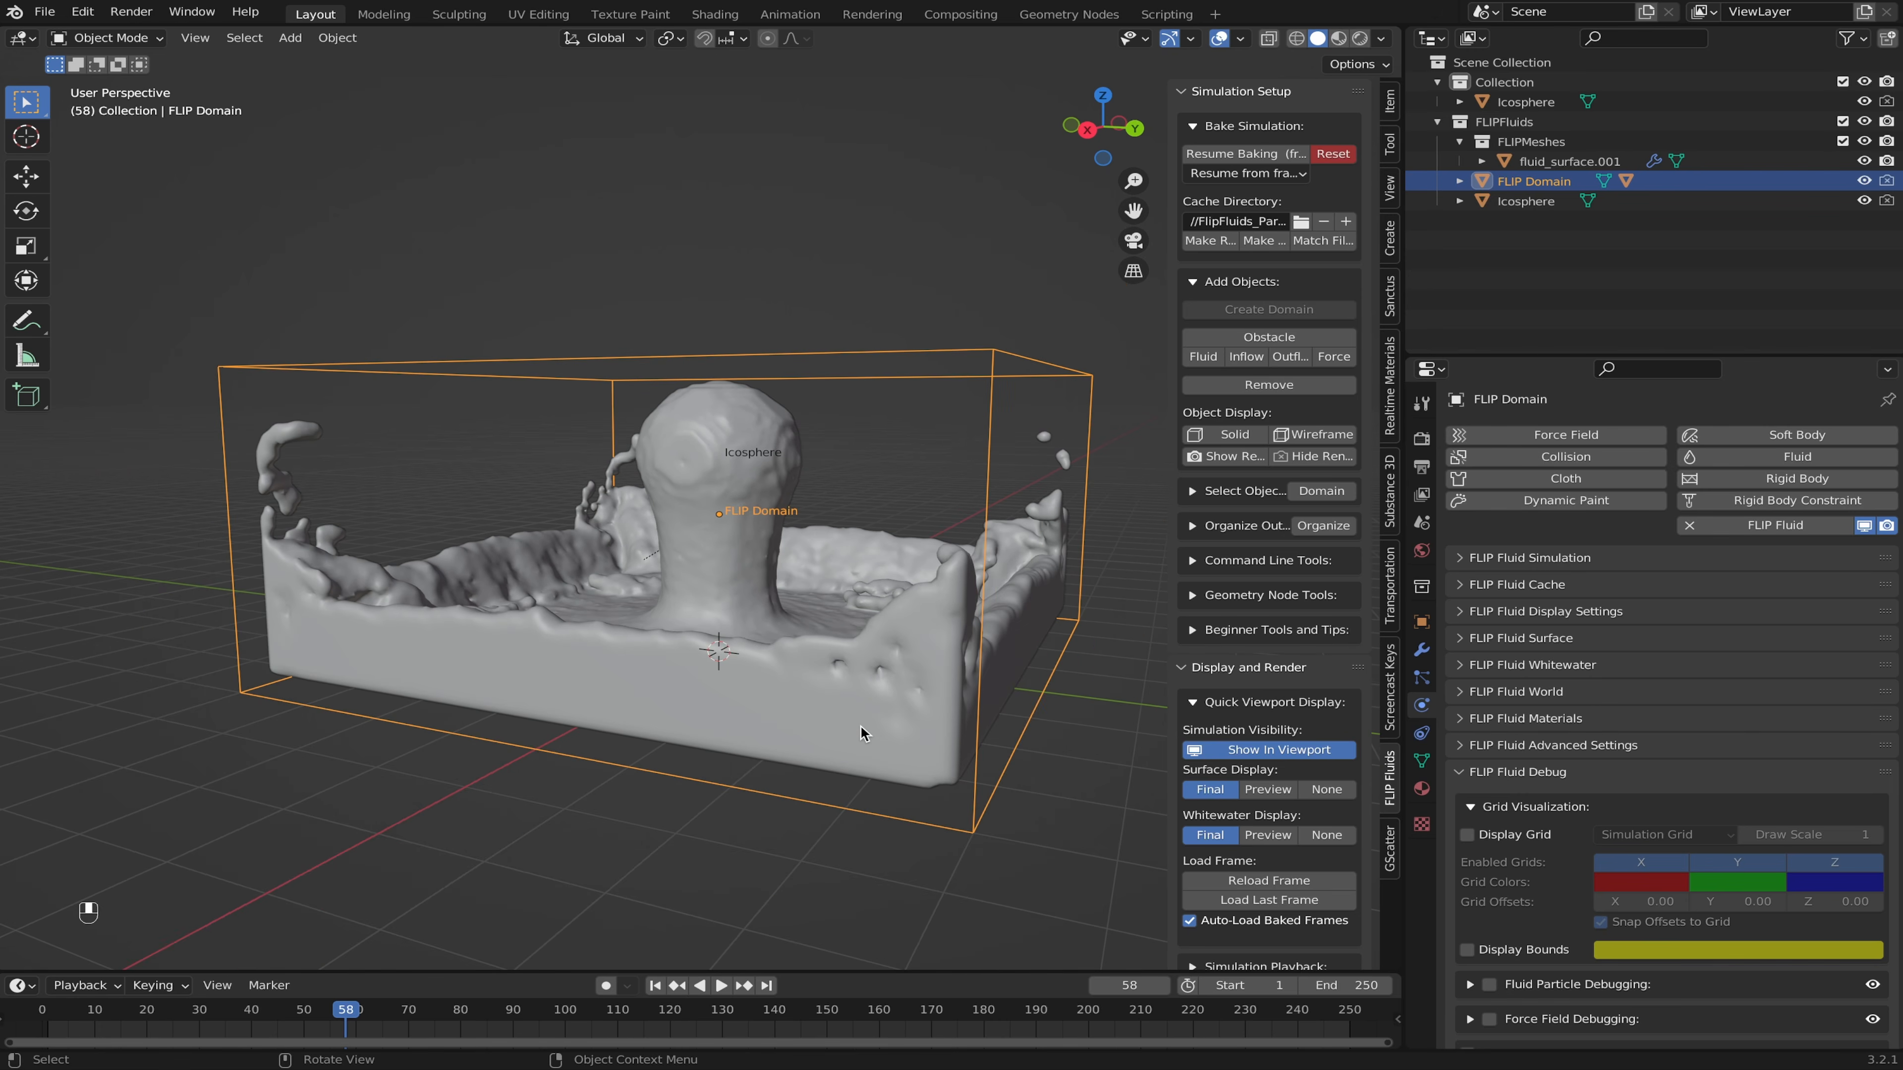
scroll(862, 732, "up", 2)
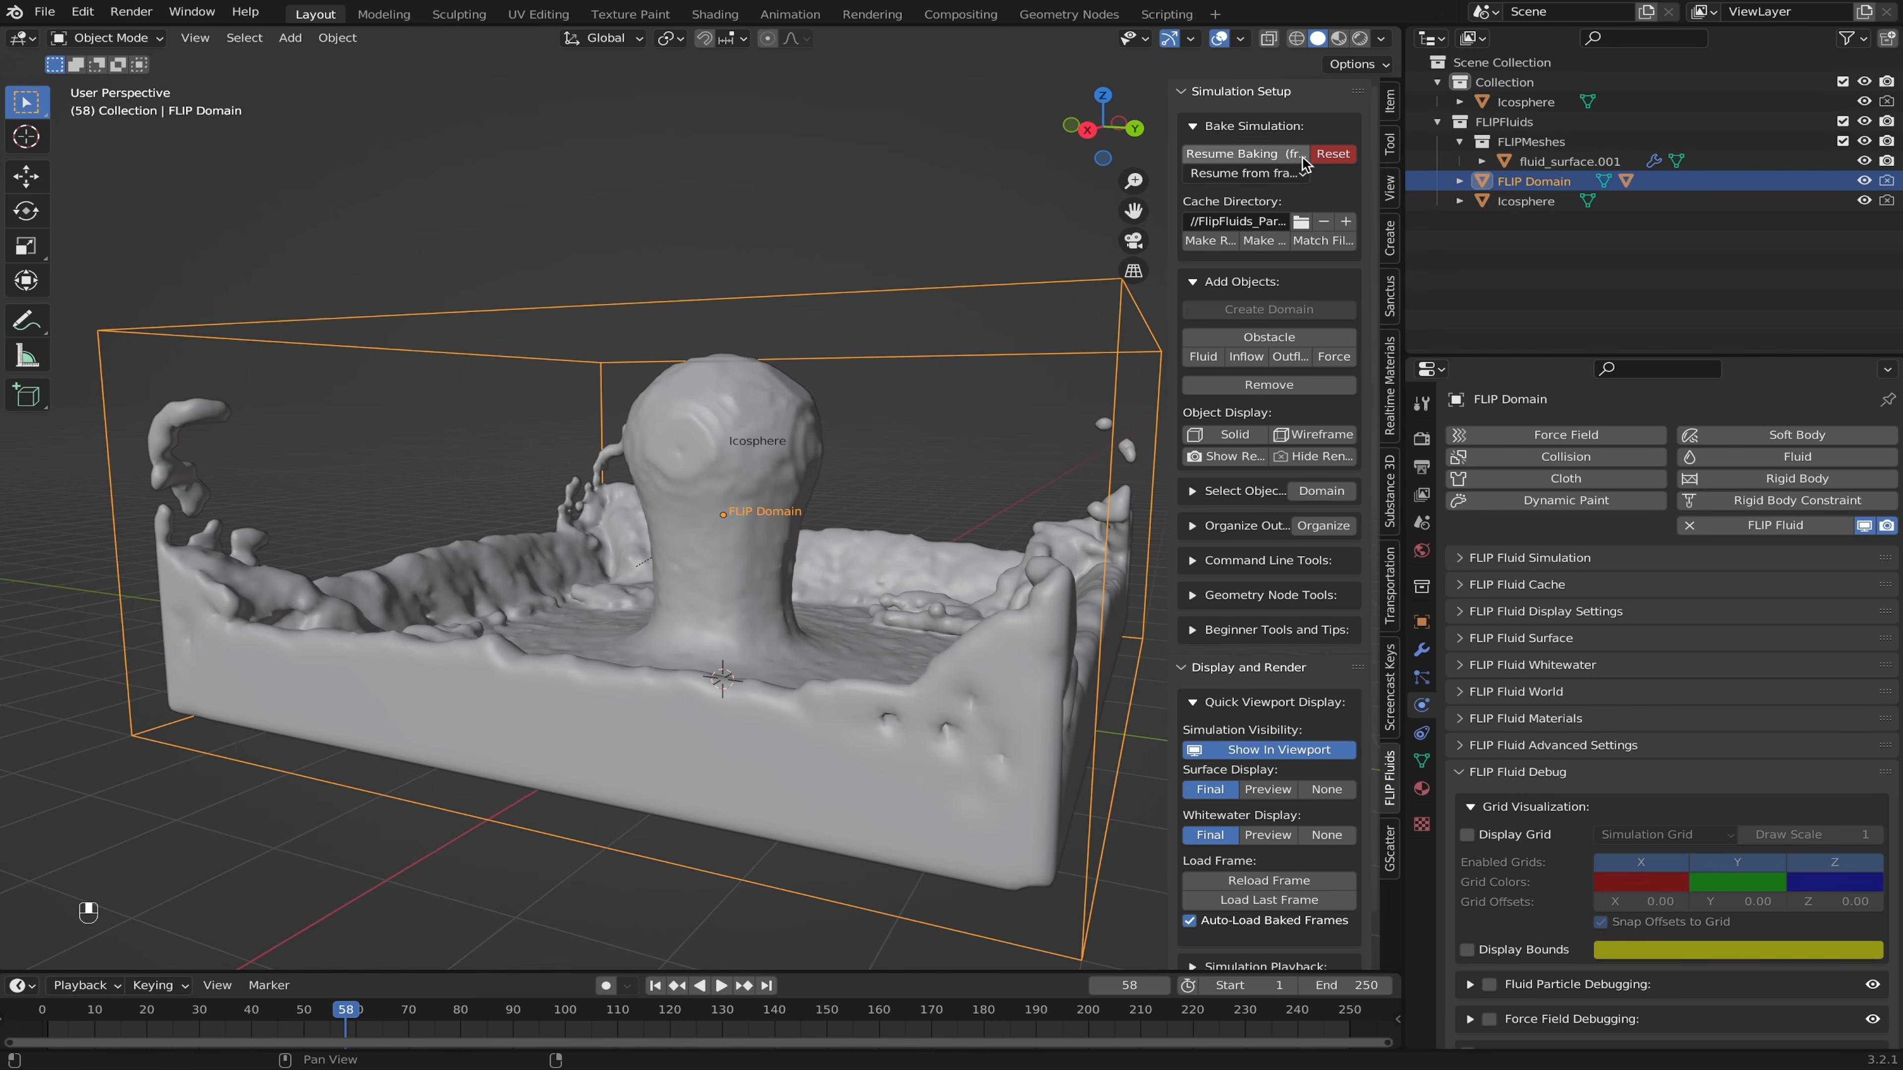
left_click(1331, 154)
left_click(1286, 157)
Step: Move the inflow ico sphere straight up along Z until it sits entirely above the fluid domain
middle_click_drag(800, 447, 840, 453)
left_click(773, 449)
key("g")
key("z")
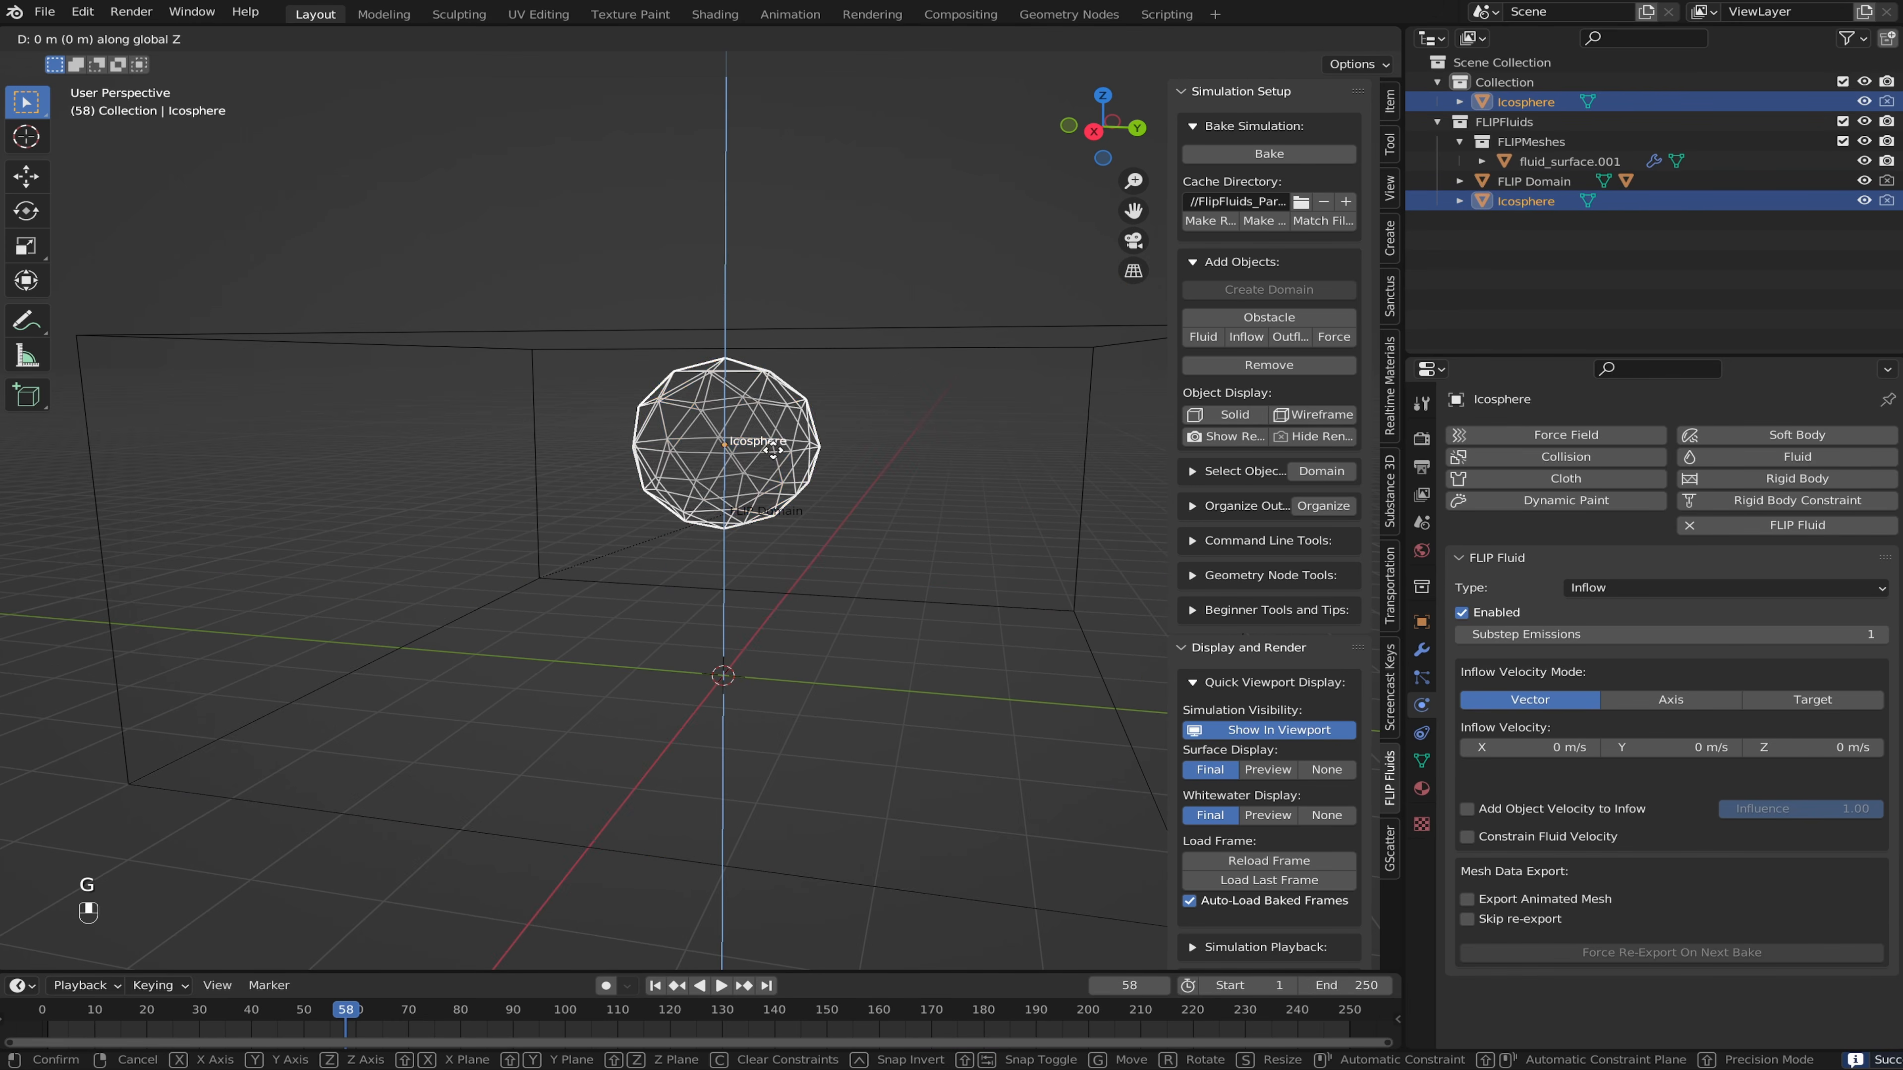
left_click(799, 249)
left_click(962, 263)
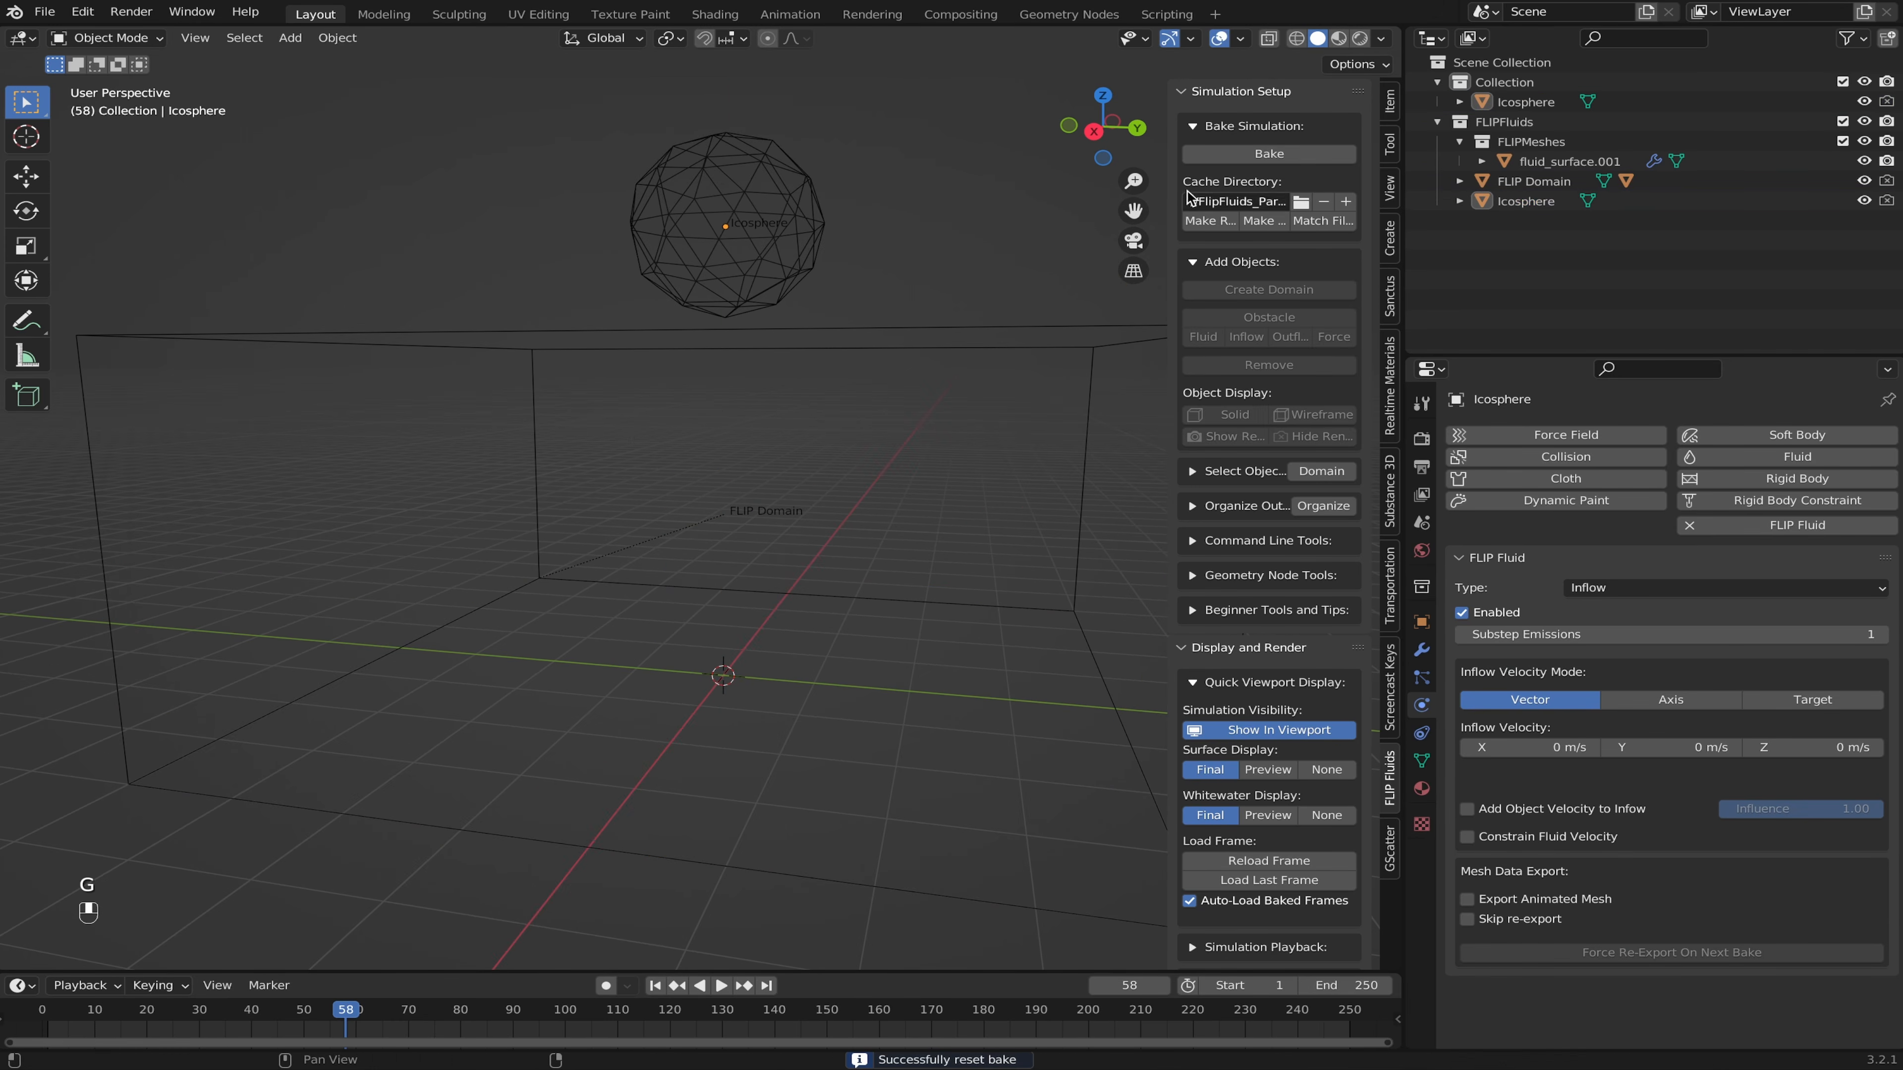
Step: Bake the simulation with the inflow sphere outside the domain, check it from the right side, and reset the bake
left_click(1244, 154)
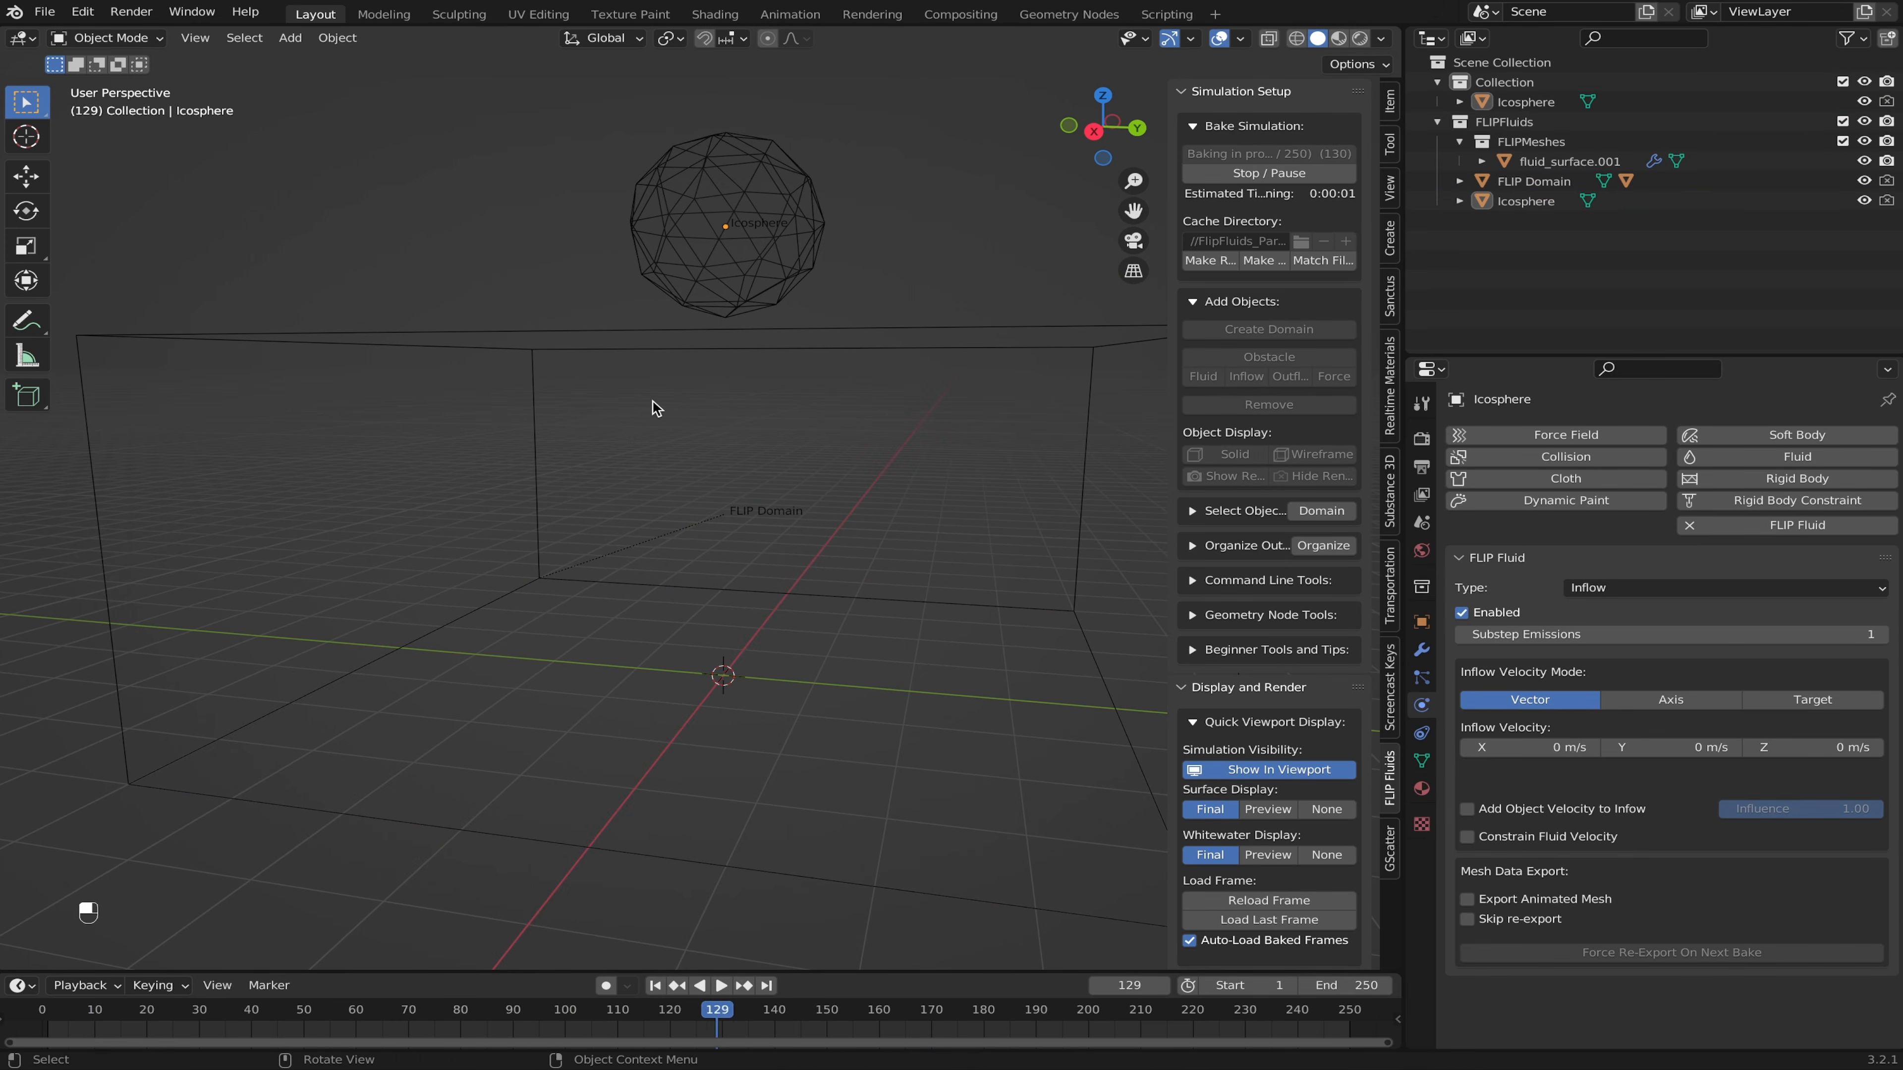
left_click(1091, 135)
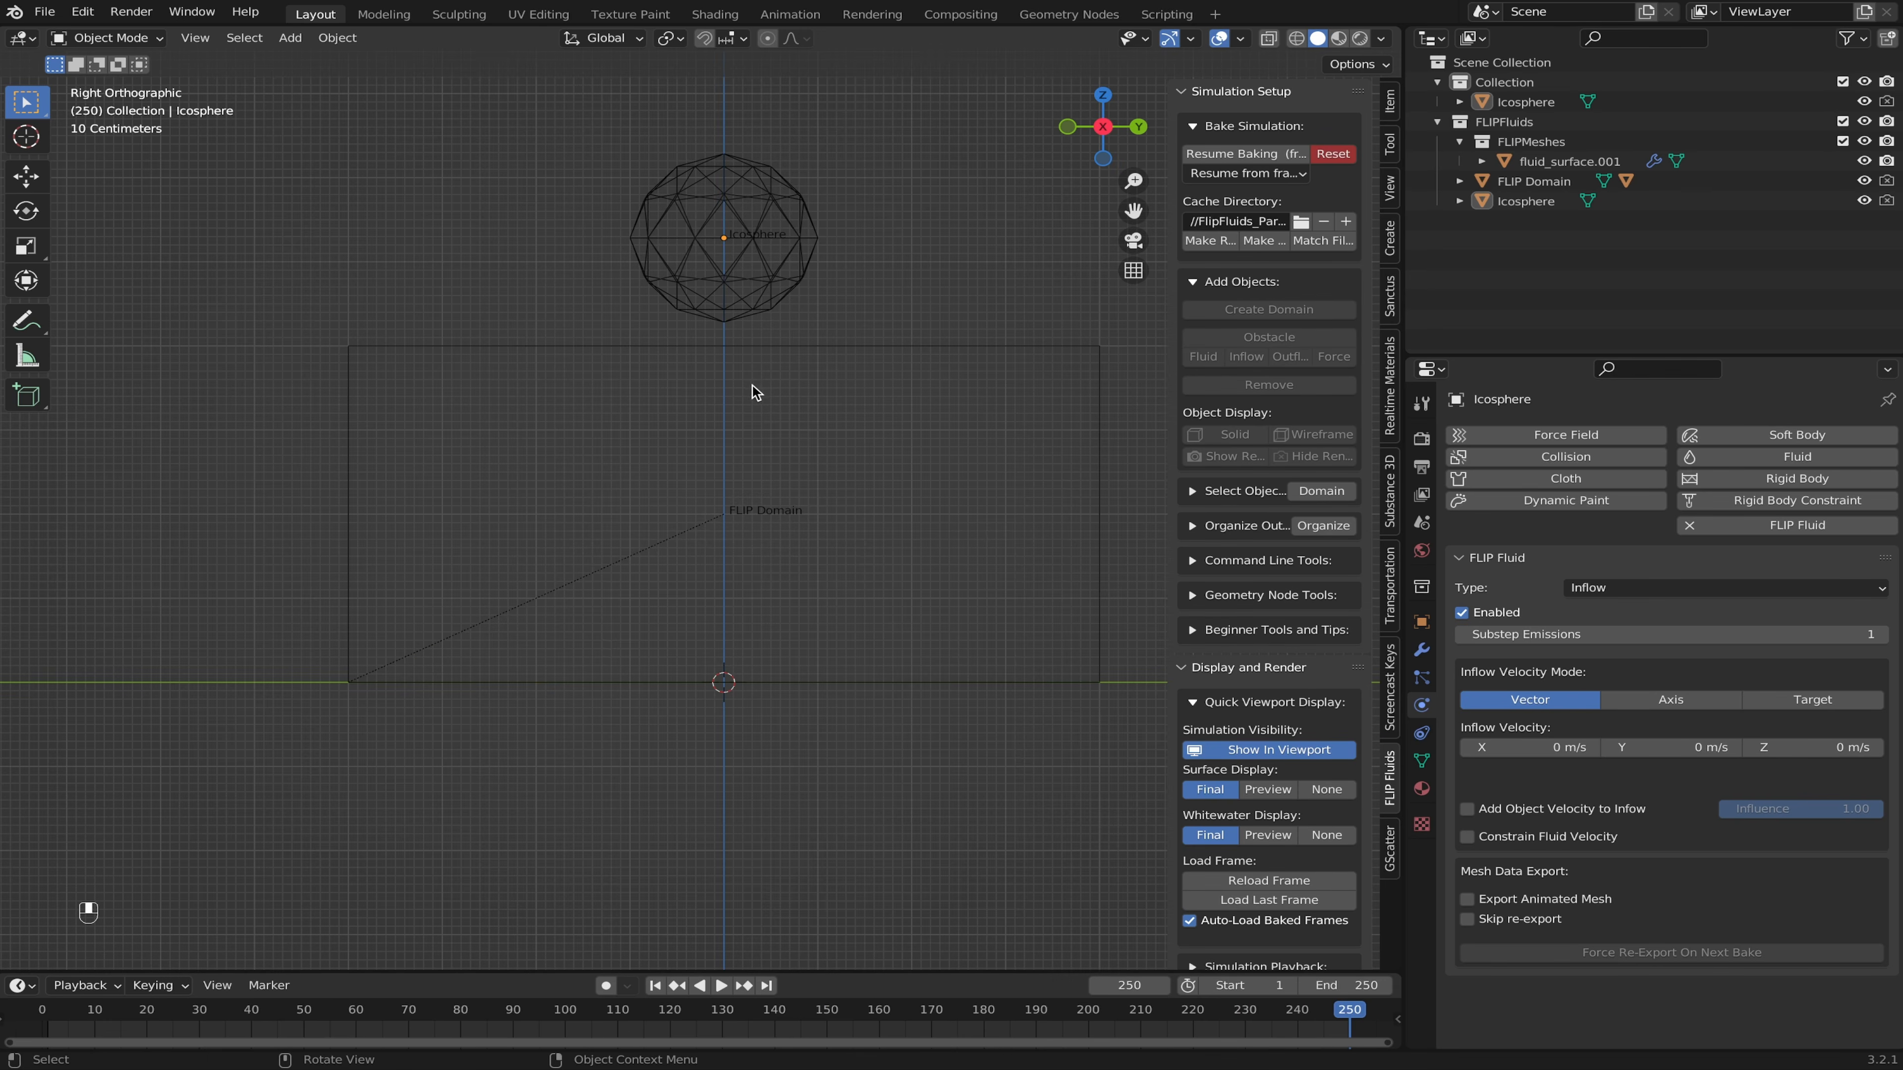
left_click(1333, 153)
left_click(1333, 158)
Step: Lower the inflow sphere along Z back inside the fluid domain
middle_click_drag(1109, 314, 777, 298)
left_click(821, 244)
key("g")
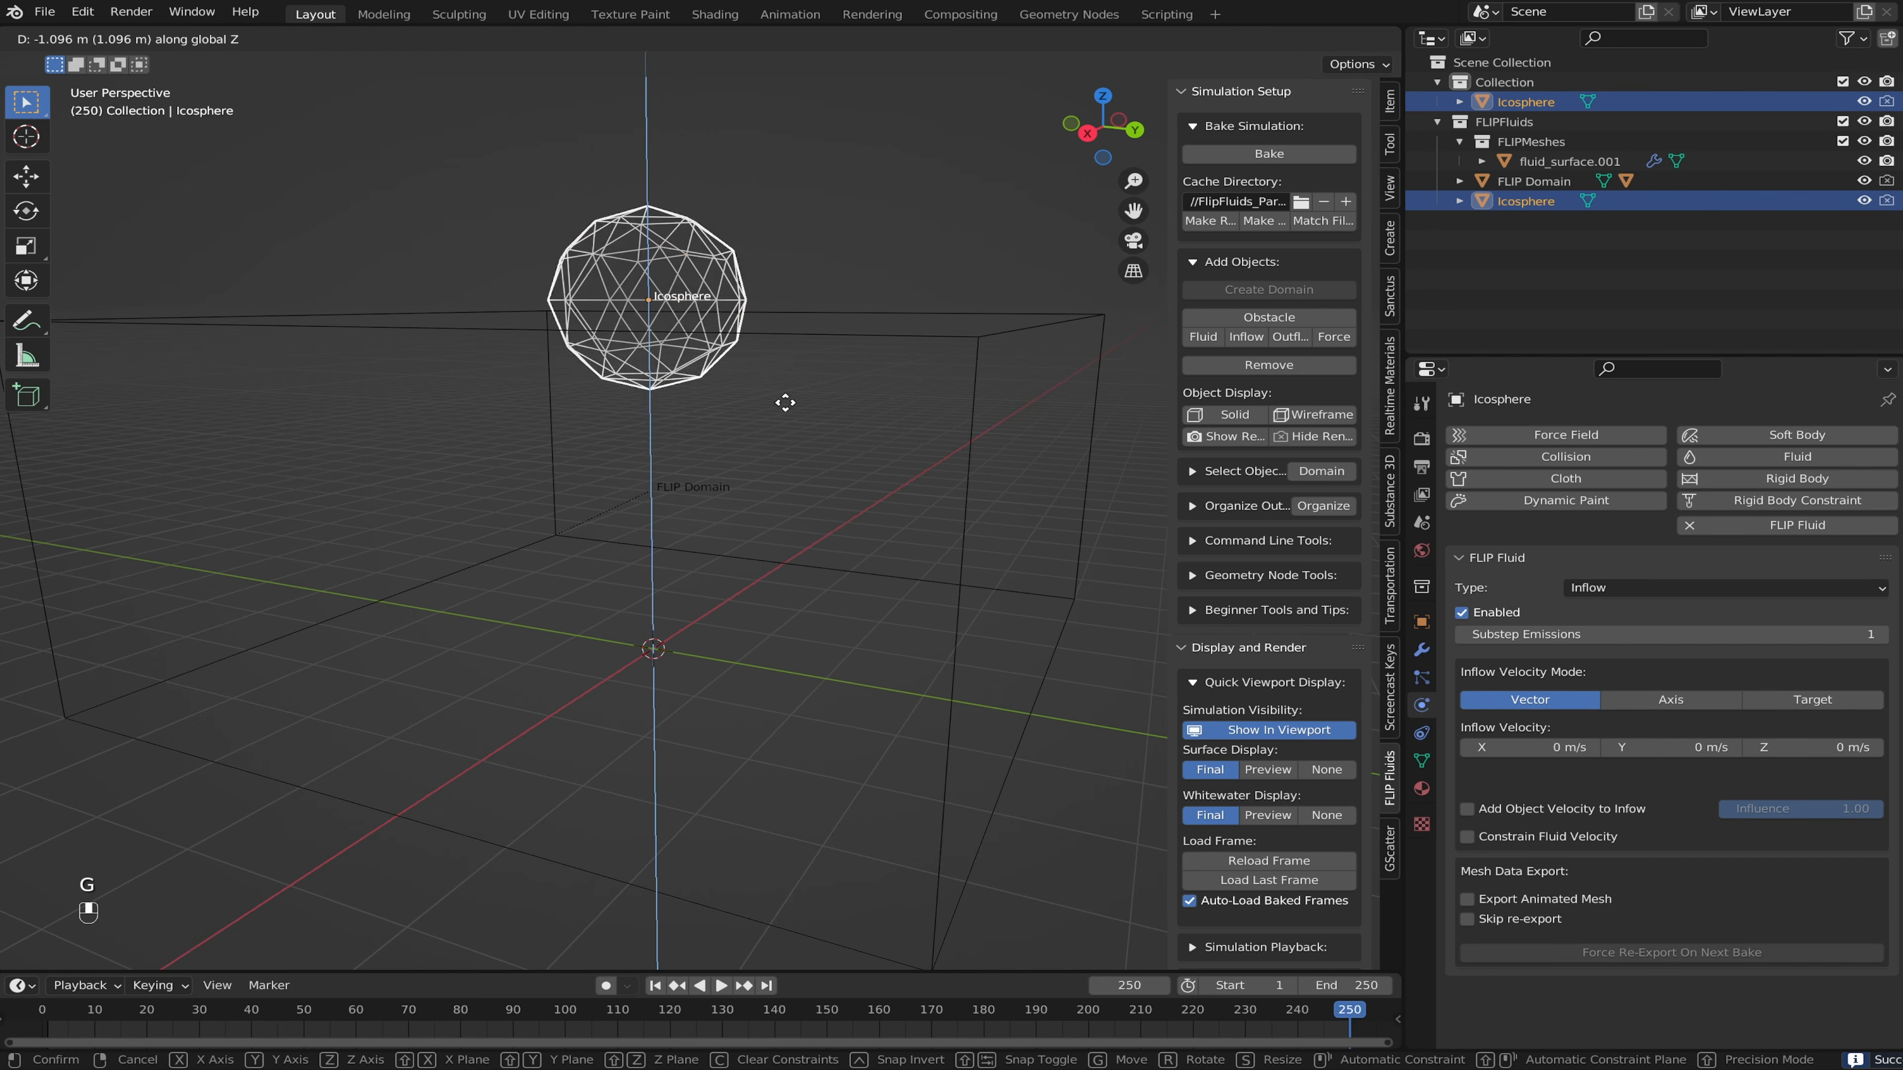
left_click(796, 525)
Step: Add a cube and scale it into a wide, flat slab covering most of the domain's floor
middle_click_drag(796, 525, 943, 527)
key("shift+a")
mouse_move(943, 517)
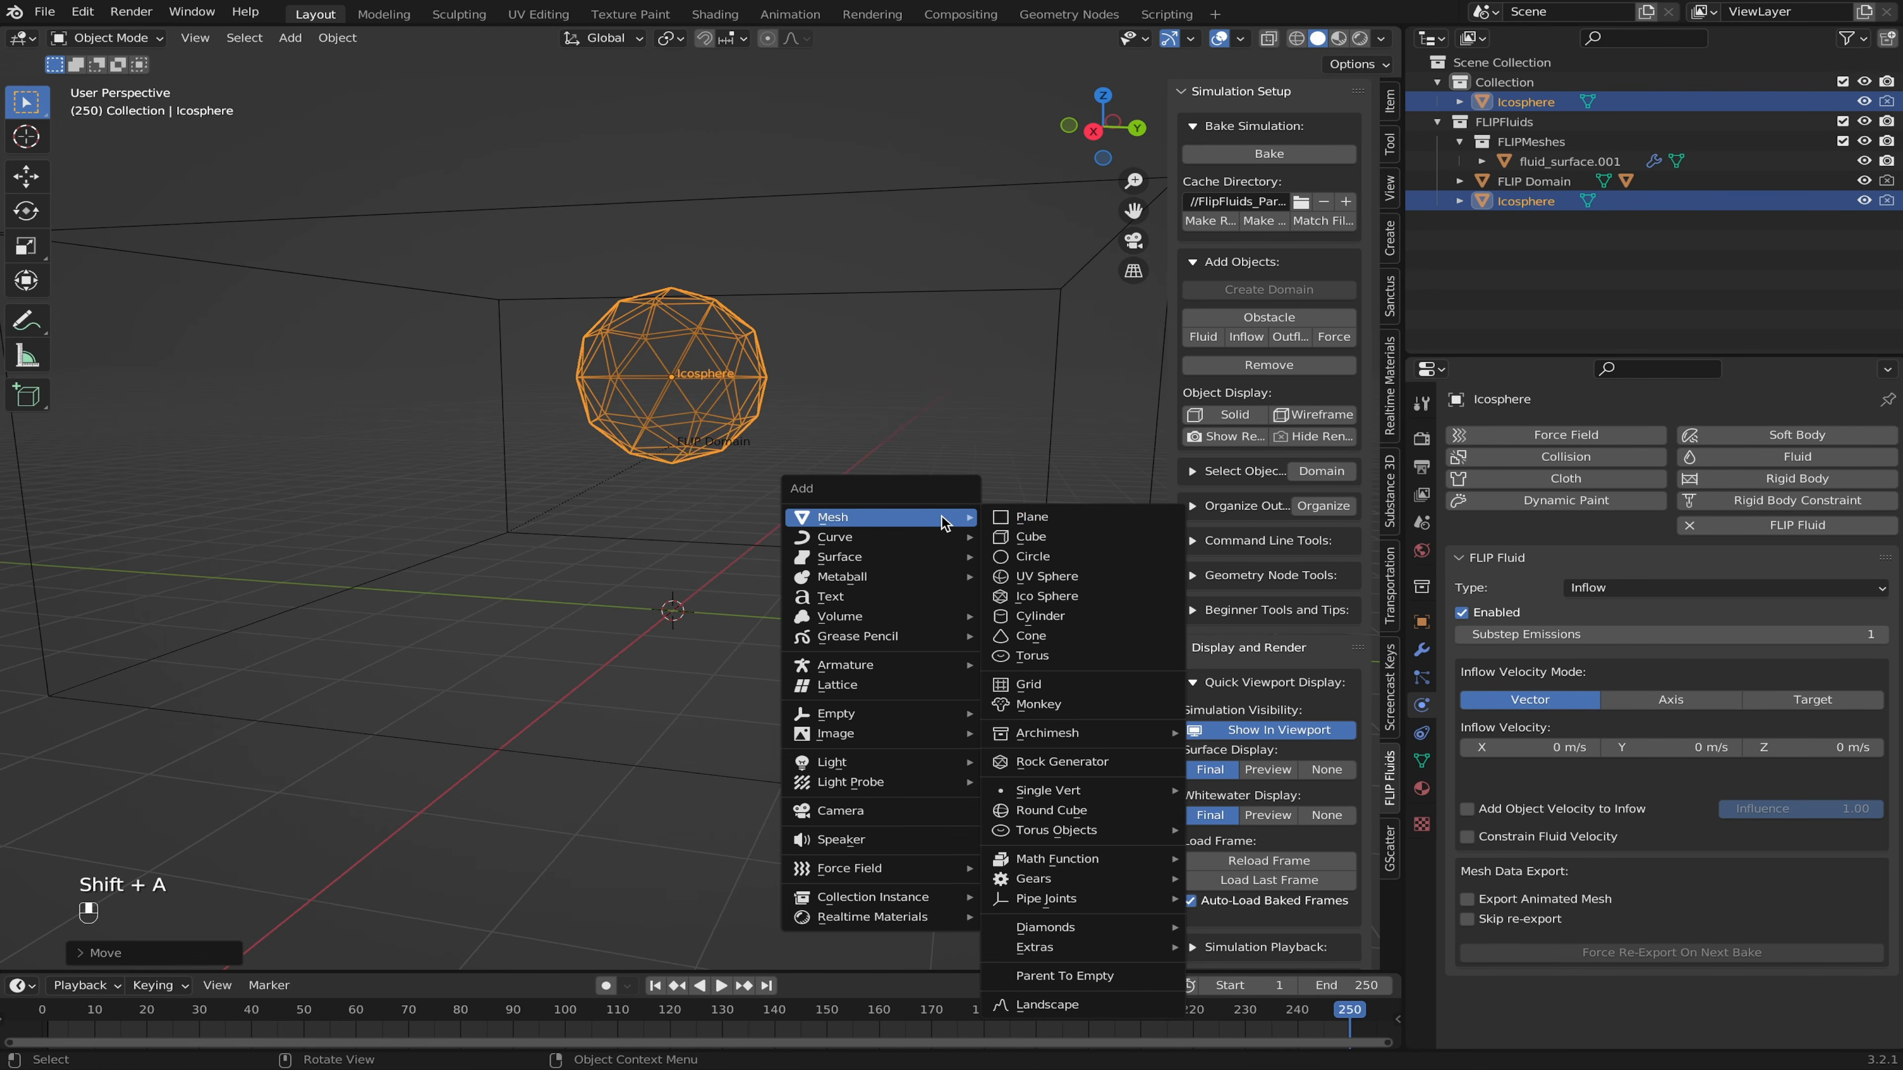
left_click(1062, 537)
left_click(1093, 131)
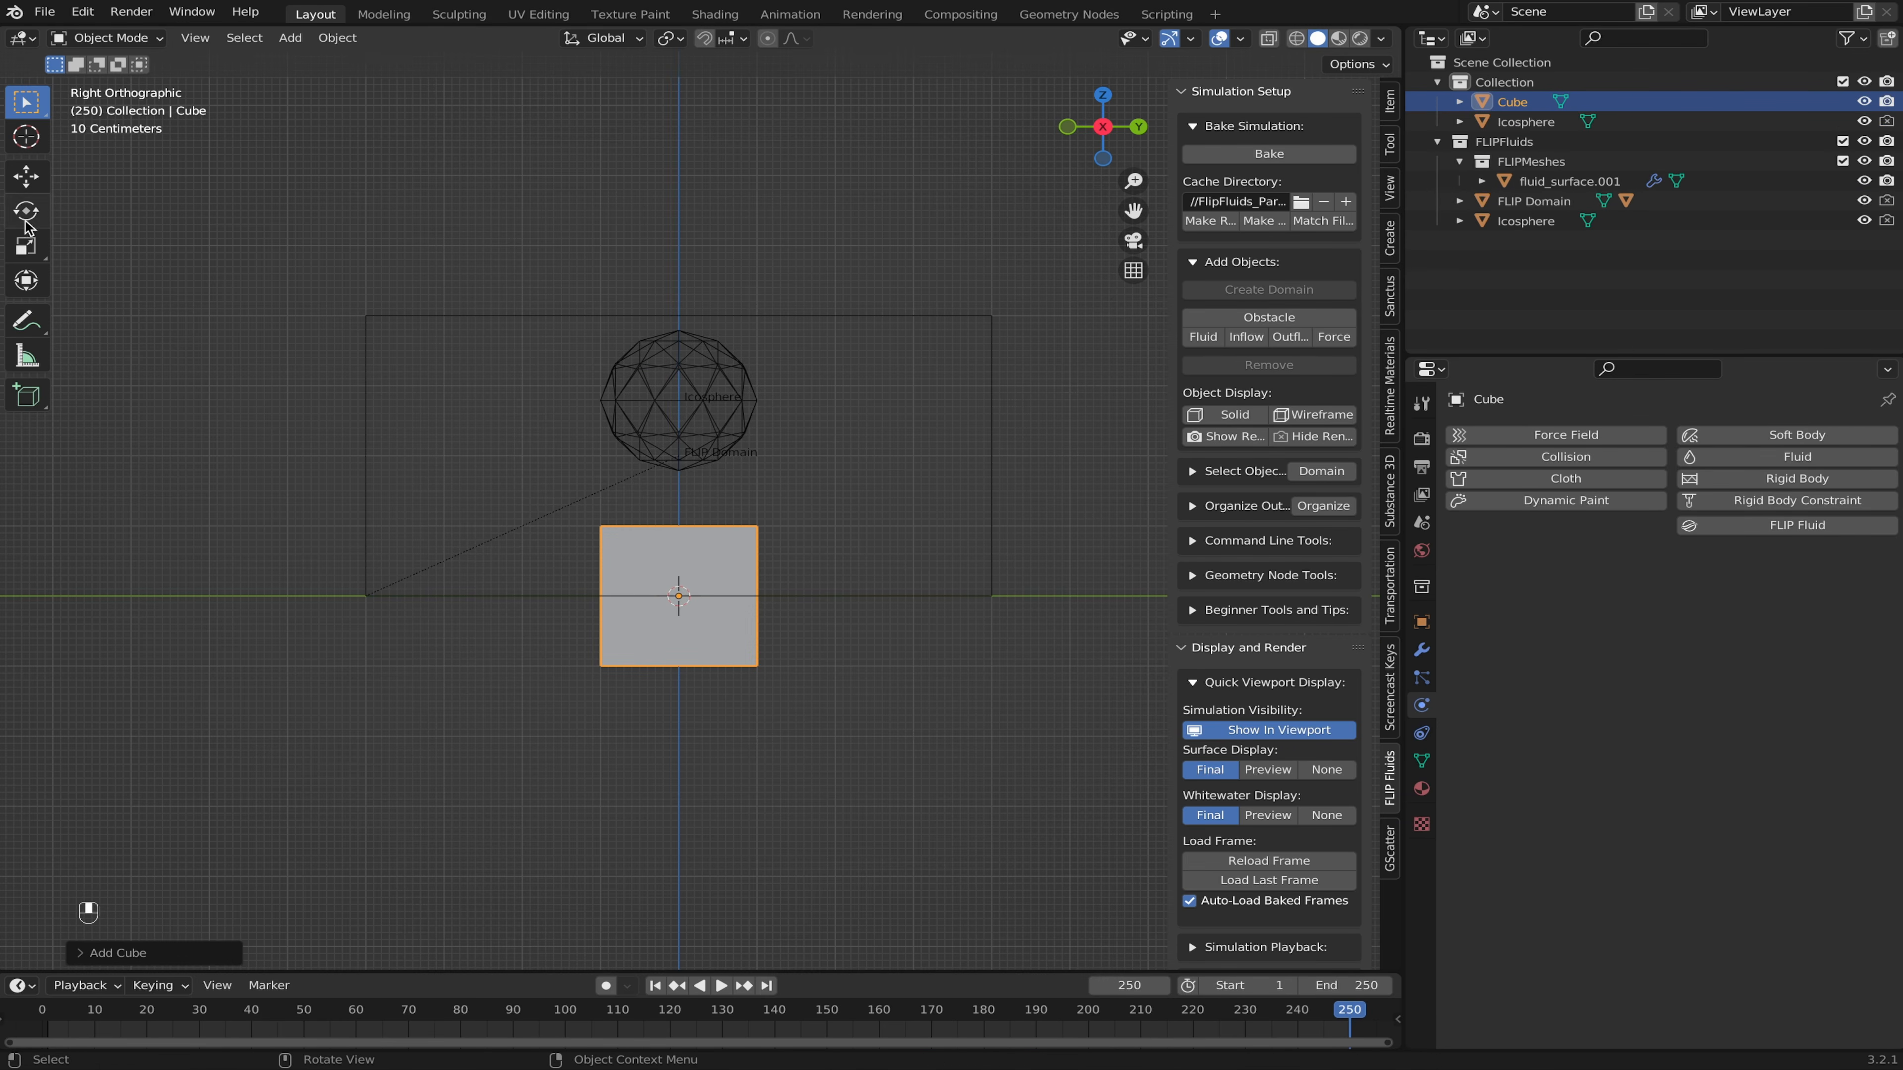
left_click(25, 244)
left_click_drag(683, 512, 681, 579)
middle_click_drag(682, 579, 646, 633)
left_click_drag(700, 616, 772, 703)
middle_click_drag(771, 703, 796, 570)
Step: Raise the flat slab along Z to fit inside the domain and make it a FLIP Fluids Fluid object
key("g")
key("z")
left_click(812, 562)
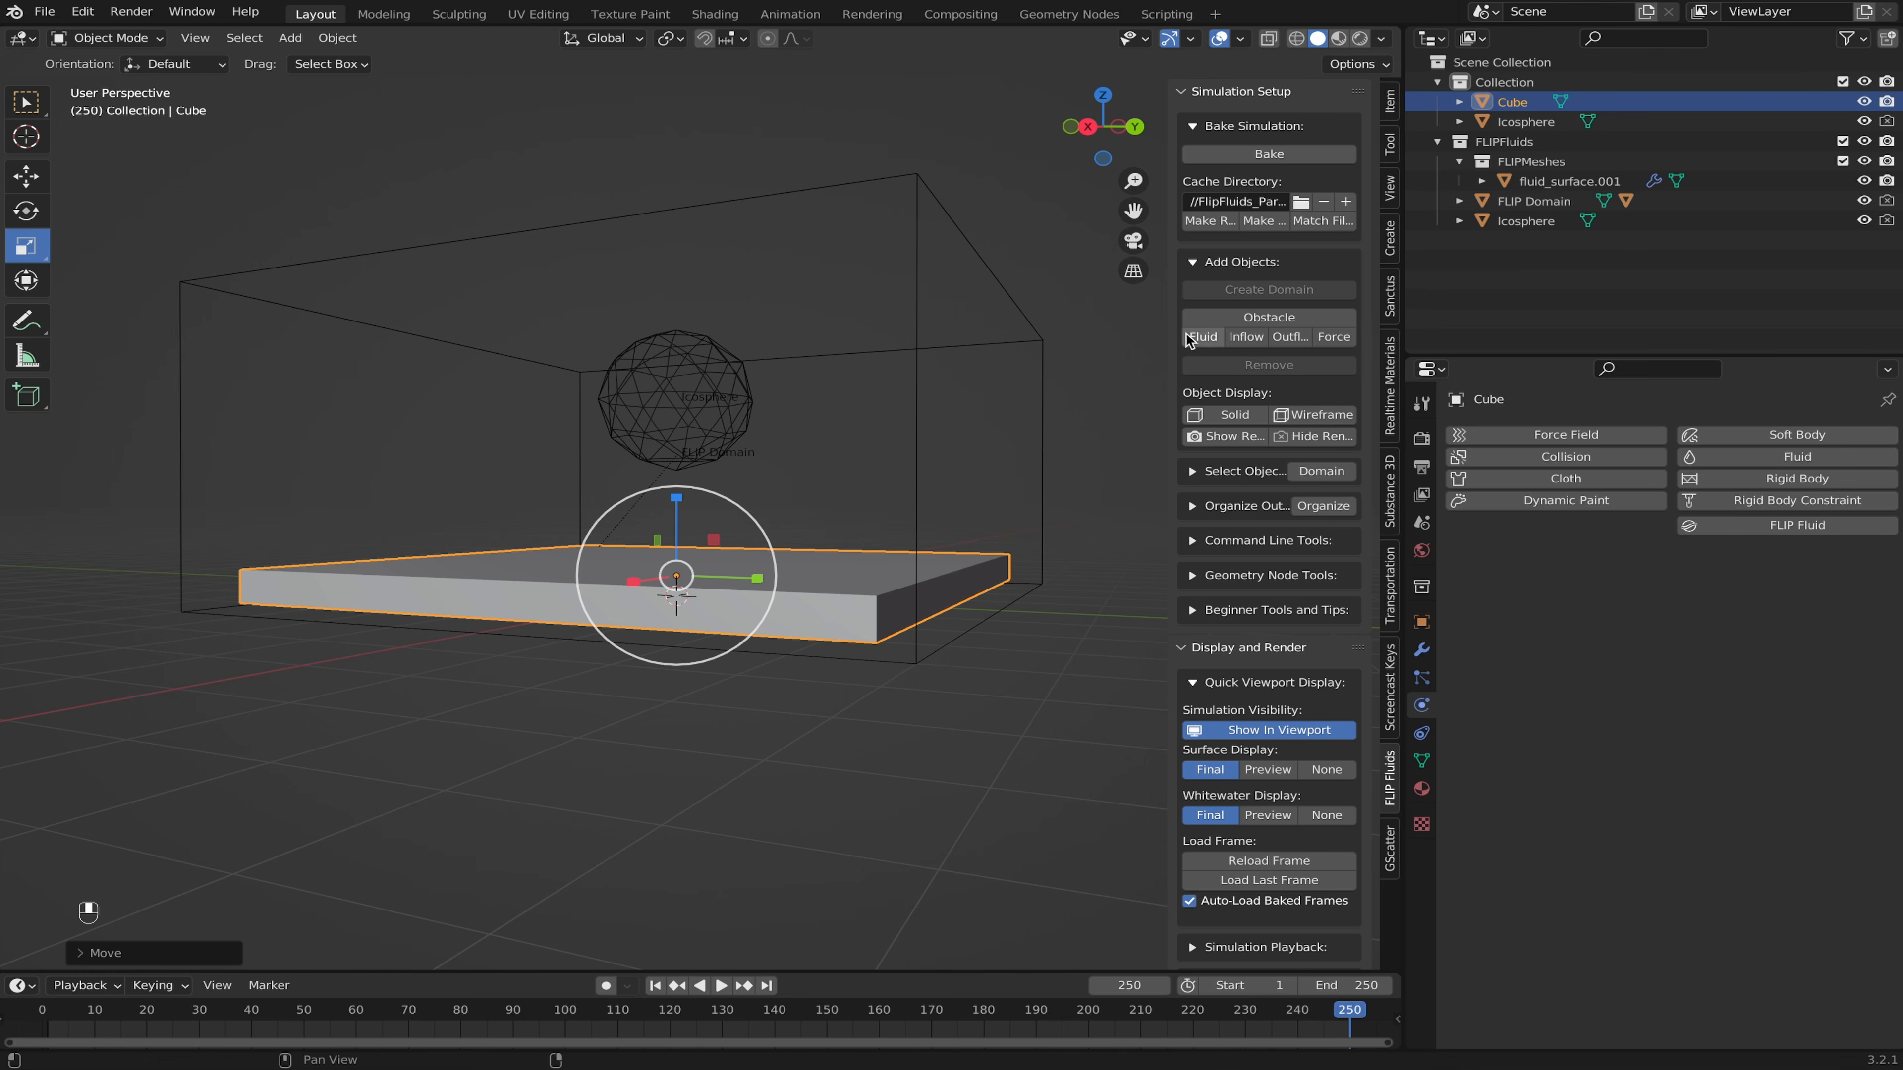
left_click(1203, 336)
Step: Move the inflow sphere up along Z out of the domain so that only the slab supplies fluid
middle_click_drag(946, 484, 961, 495)
left_click(717, 387)
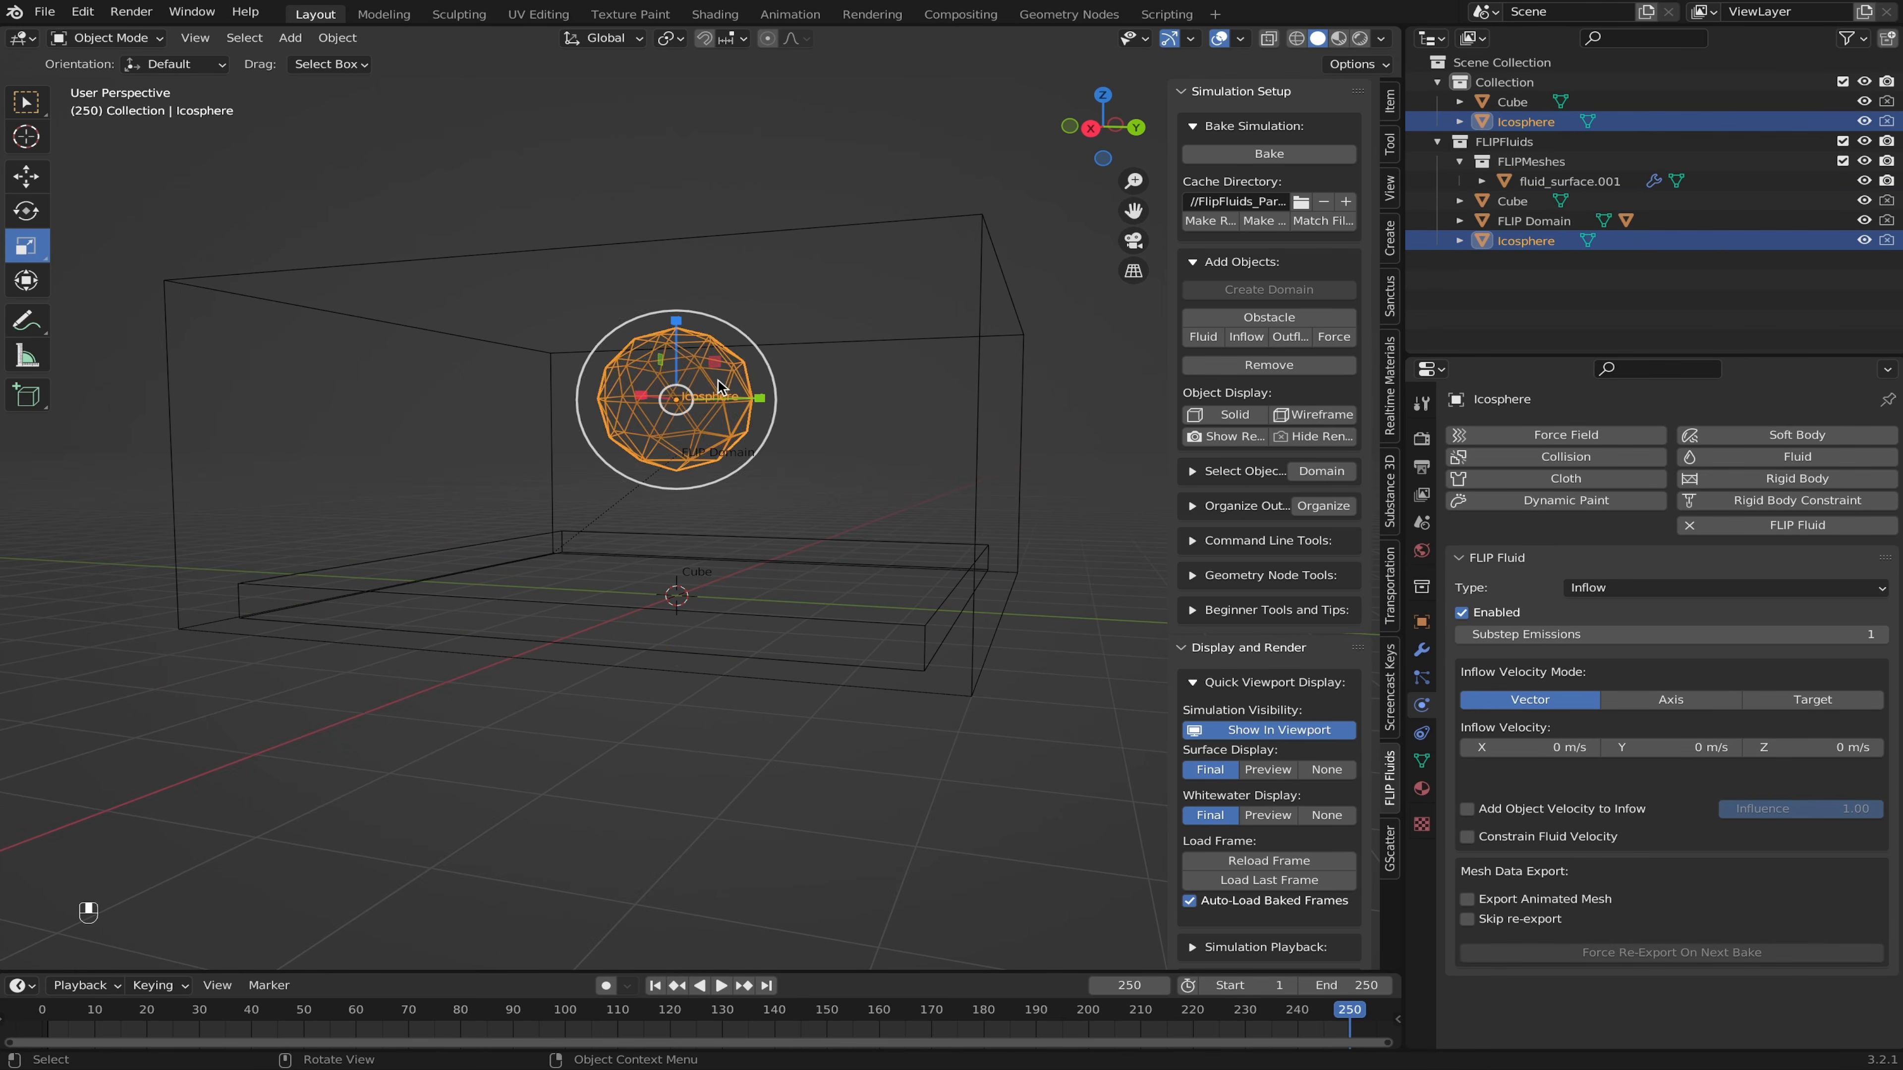
key("g")
key("z")
left_click_drag(939, 390, 940, 391)
middle_click_drag(940, 390, 959, 399)
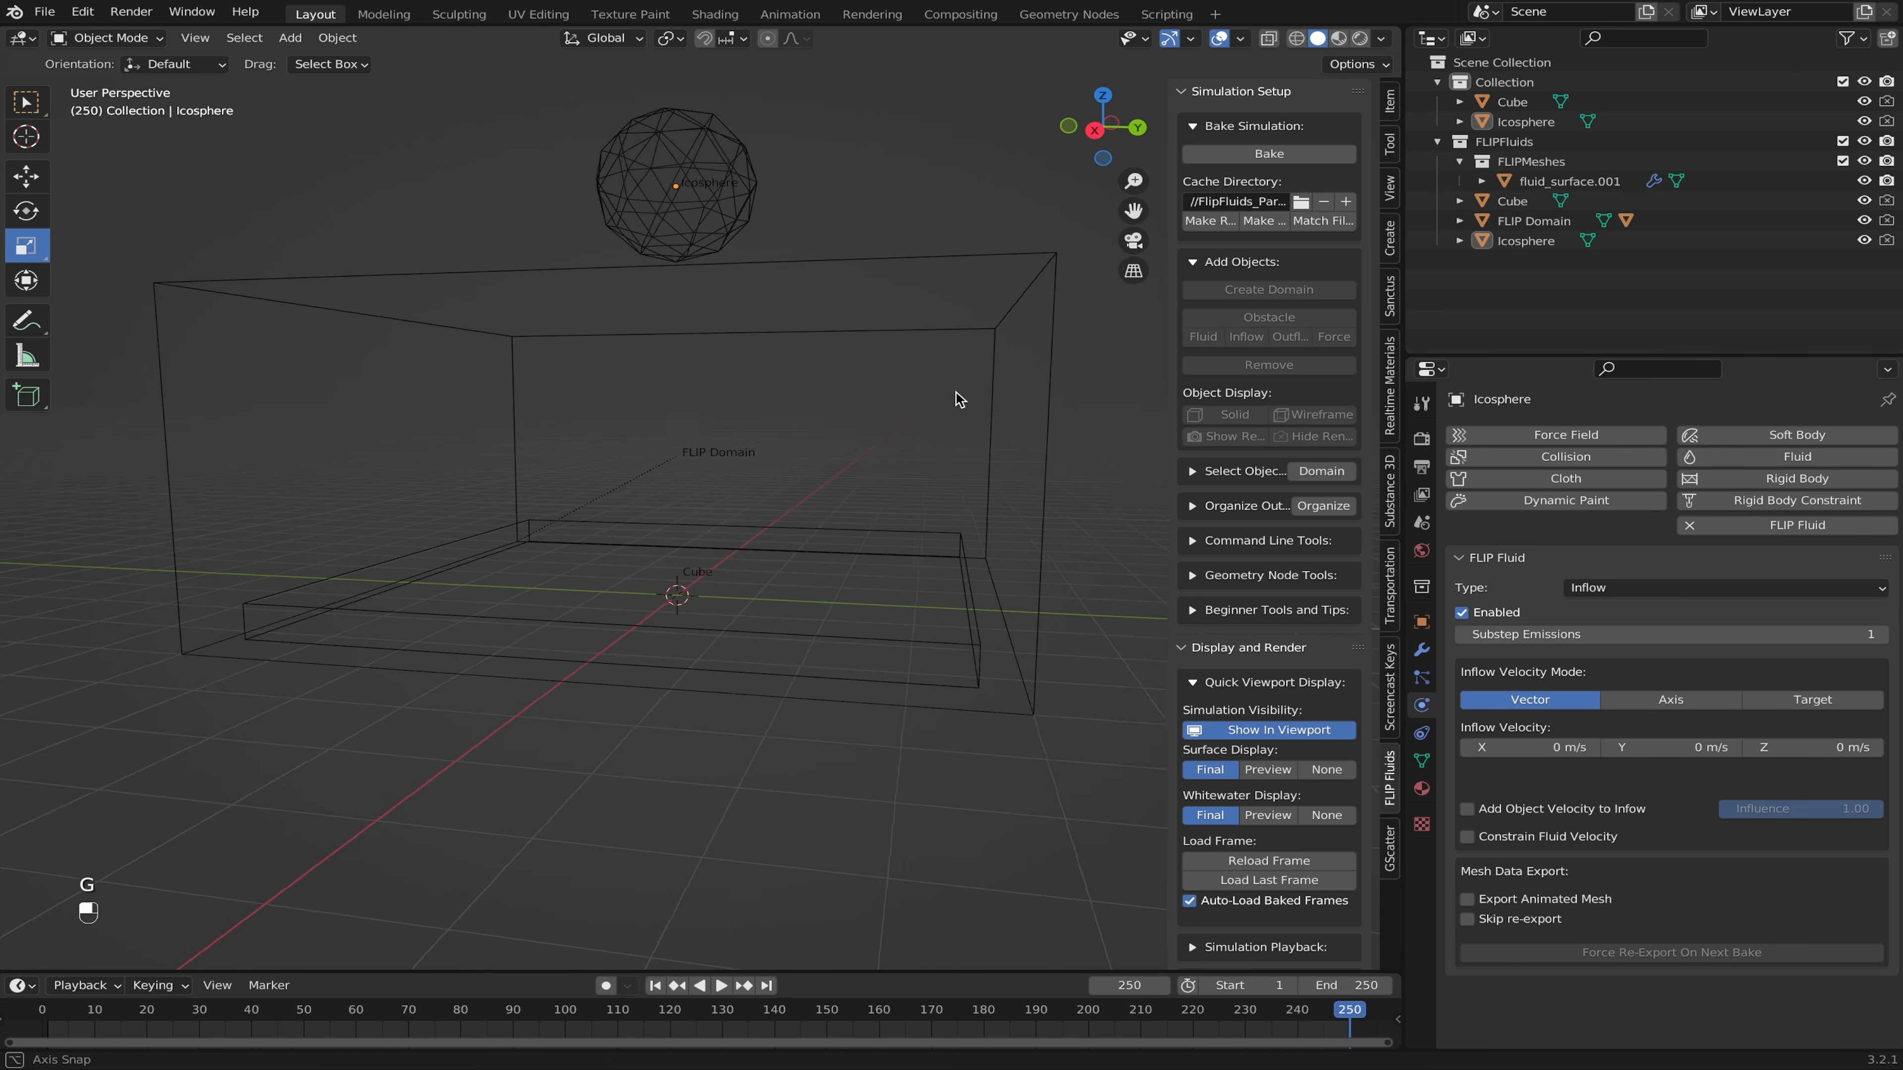
Step: Bake the slab's fluid to about frame 60, stop the bake and reset it
left_click(1269, 153)
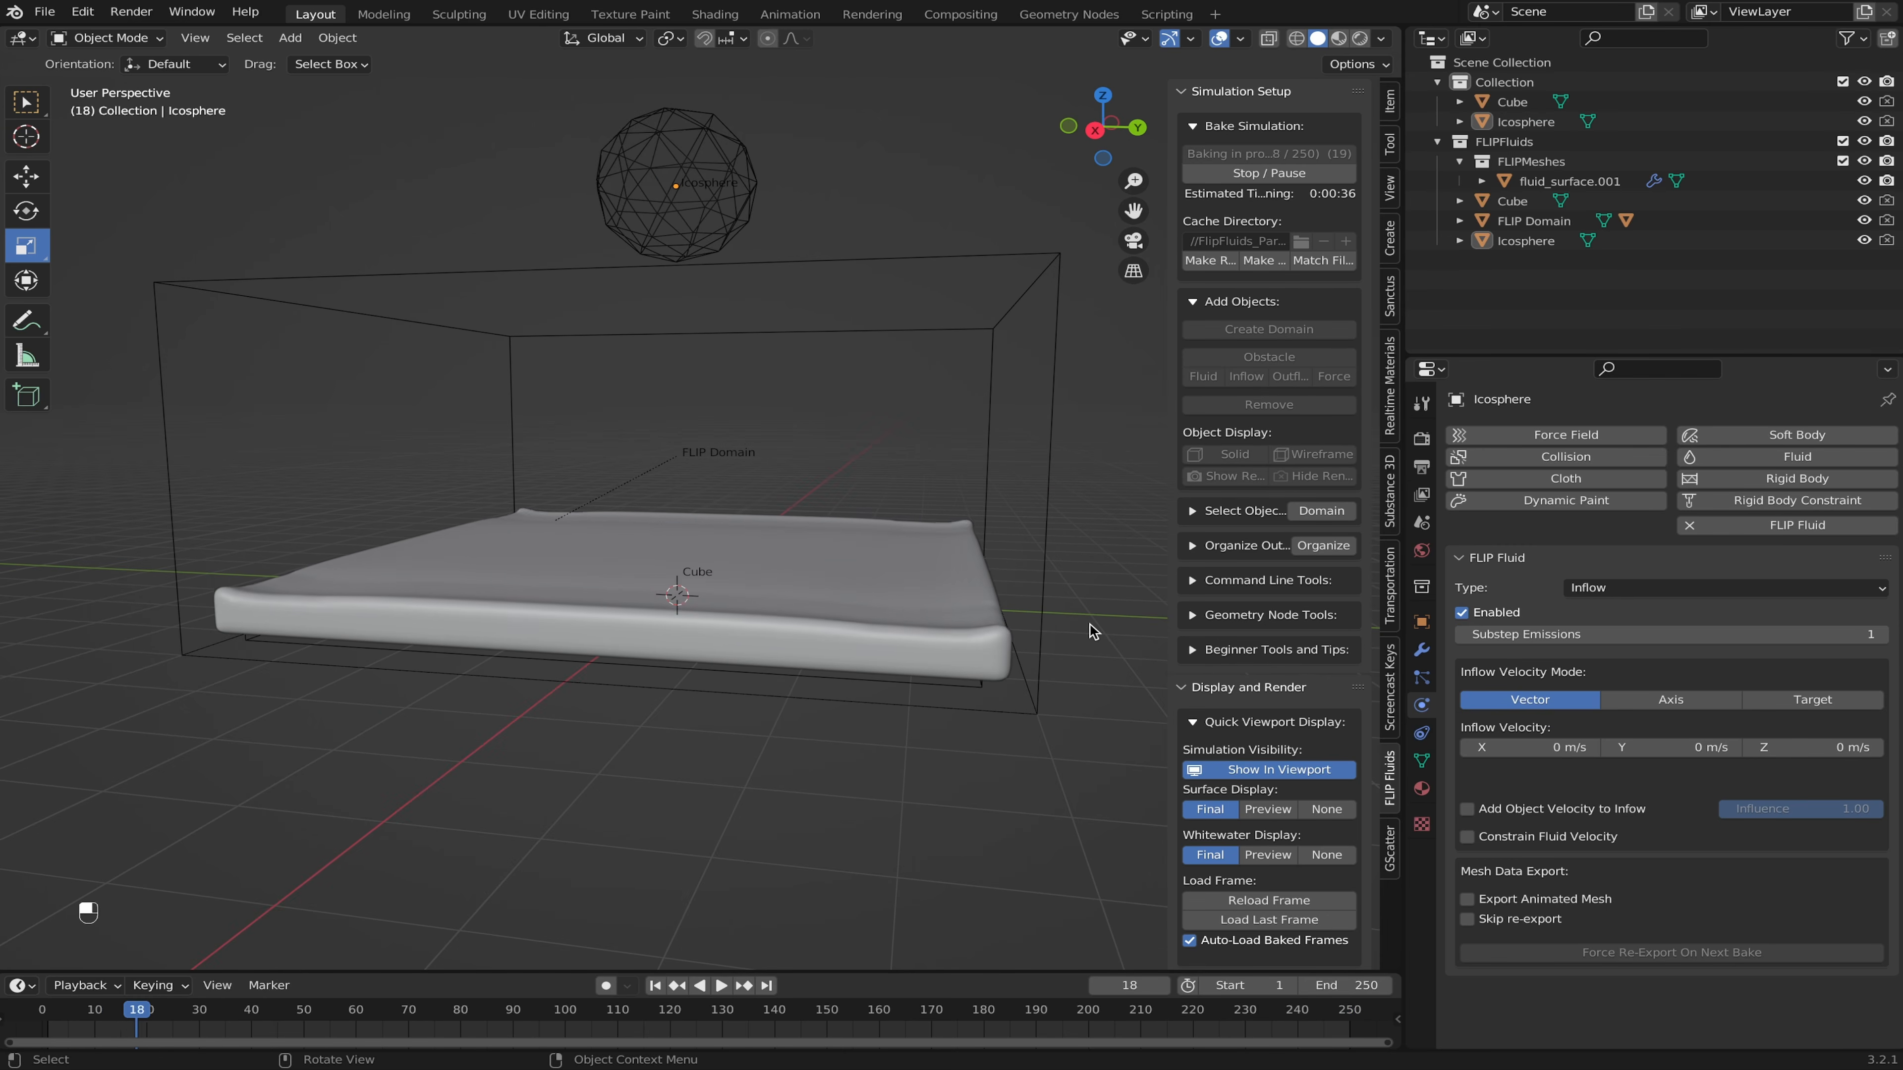
middle_click_drag(1093, 632, 1044, 642)
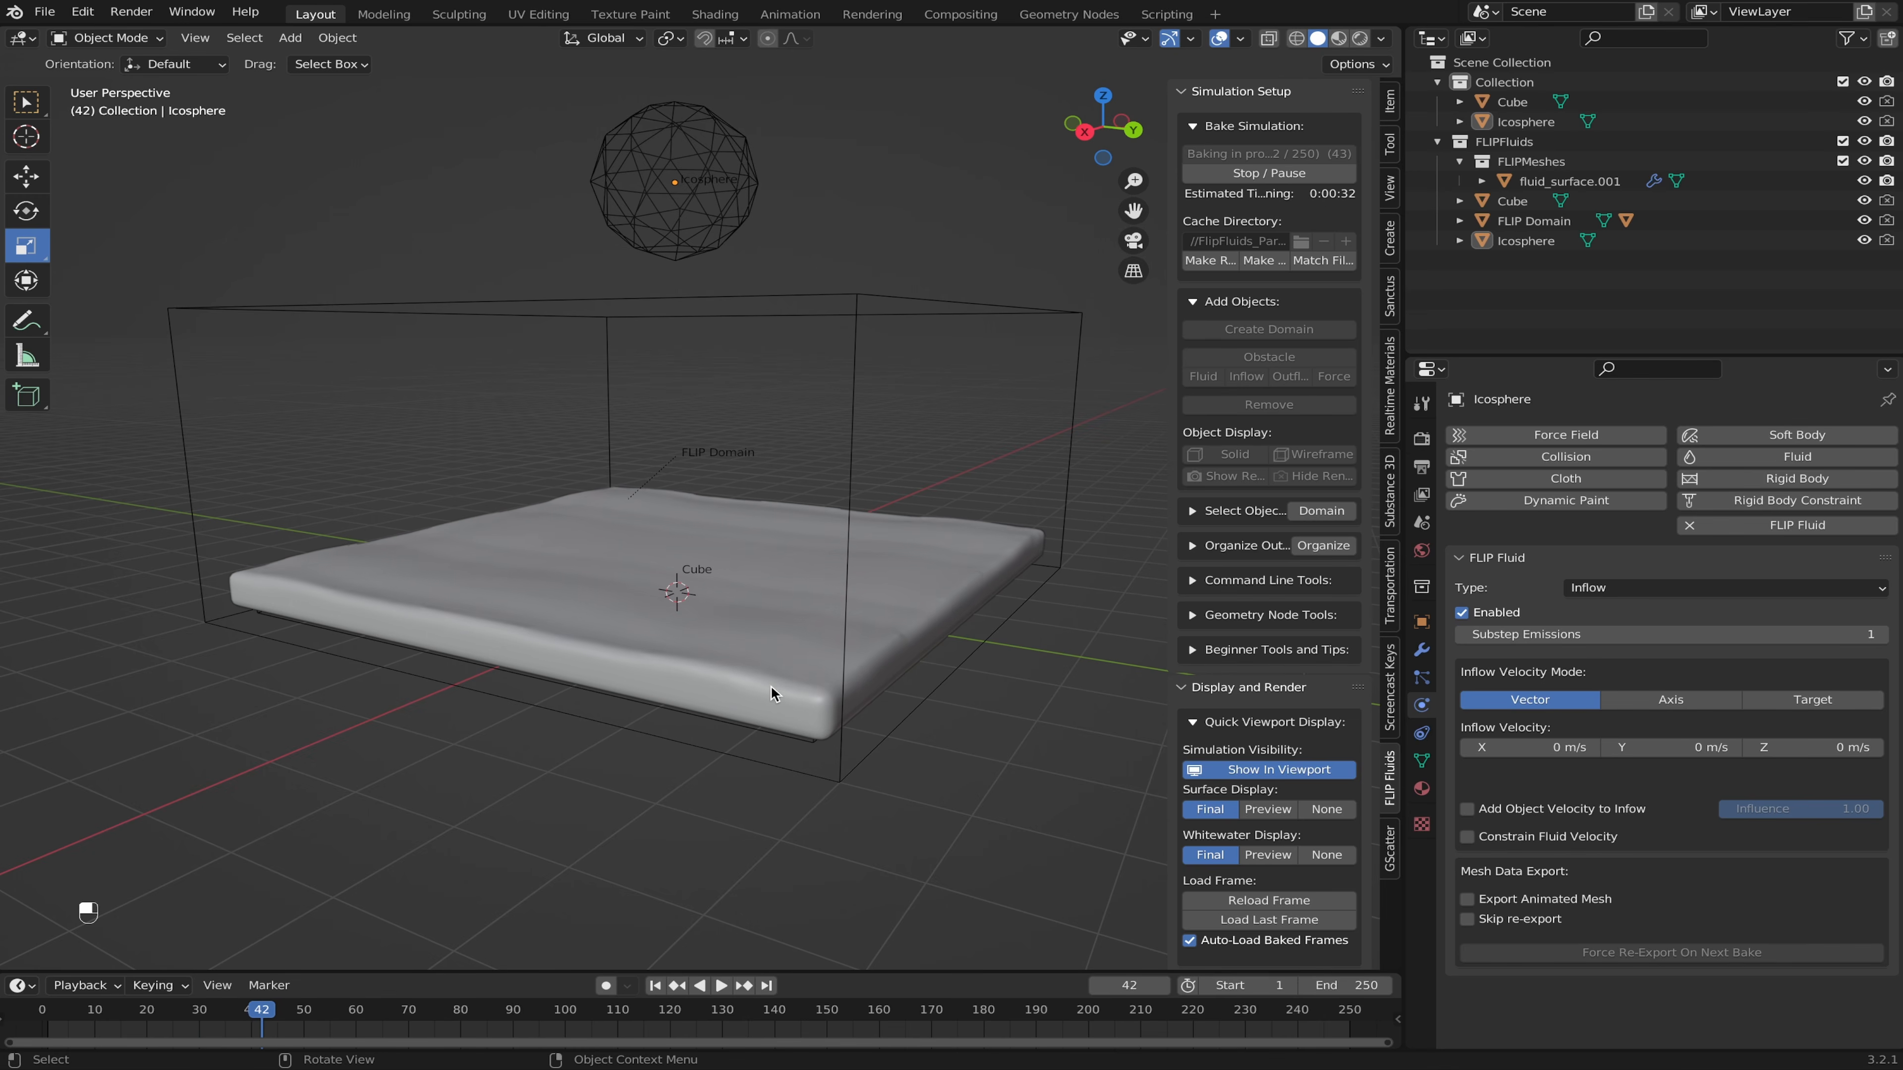
scroll(723, 676, "down", 2)
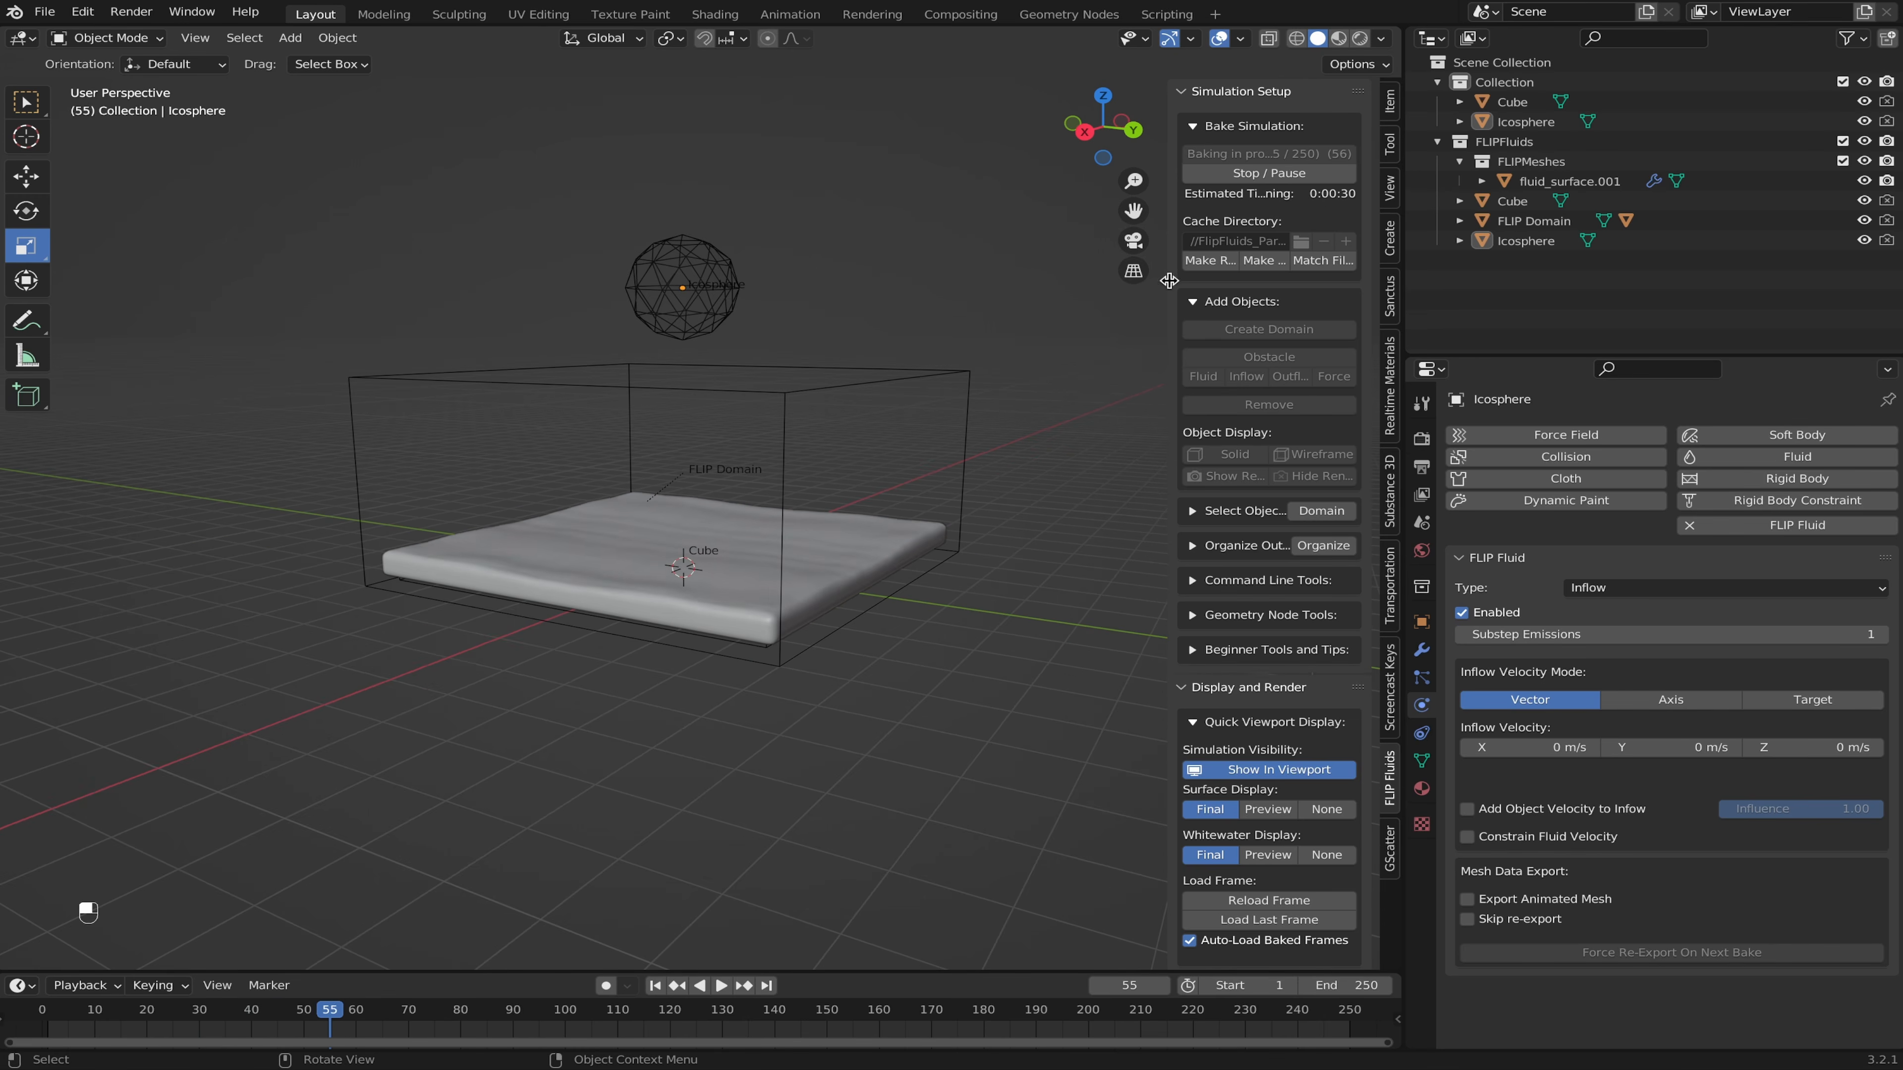
left_click(1260, 177)
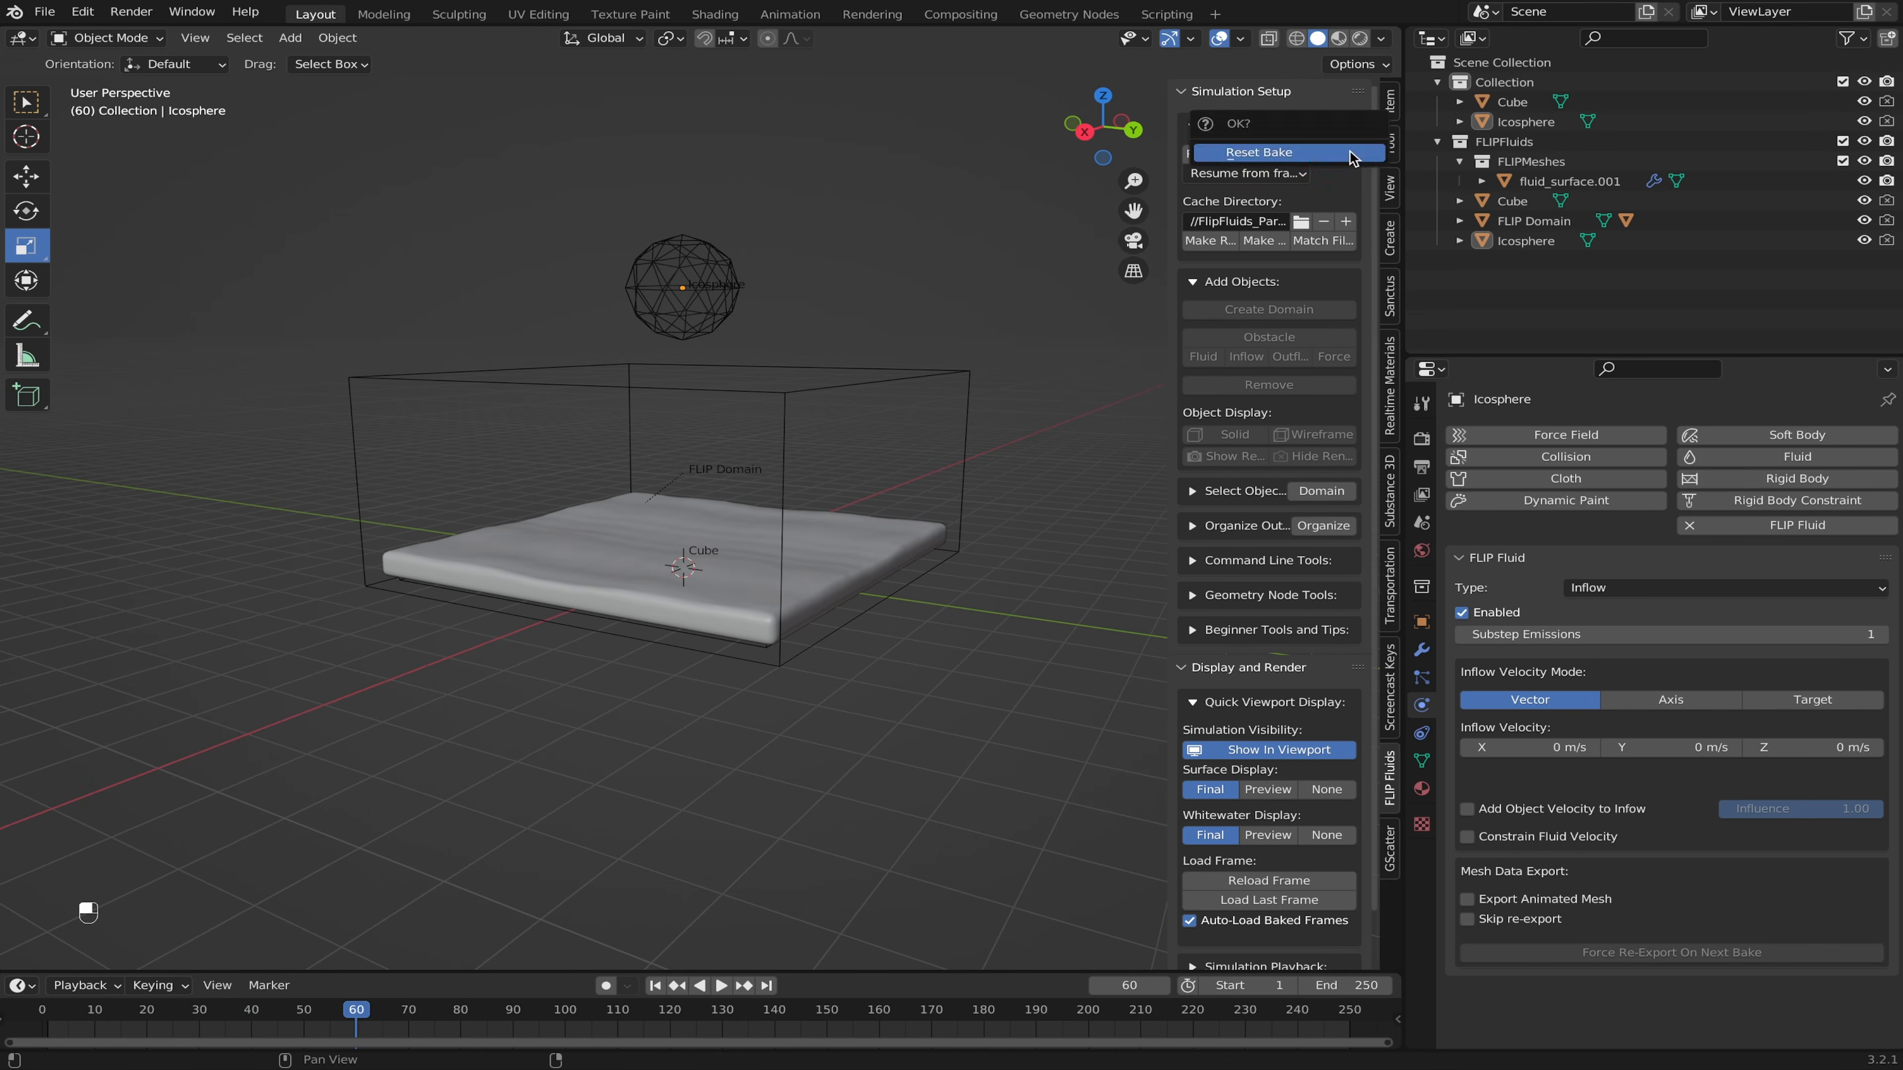
left_click(1348, 154)
Step: Lower the inflow sphere along Z into the domain above the fluid slab
left_click(682, 290)
key("g")
key("z")
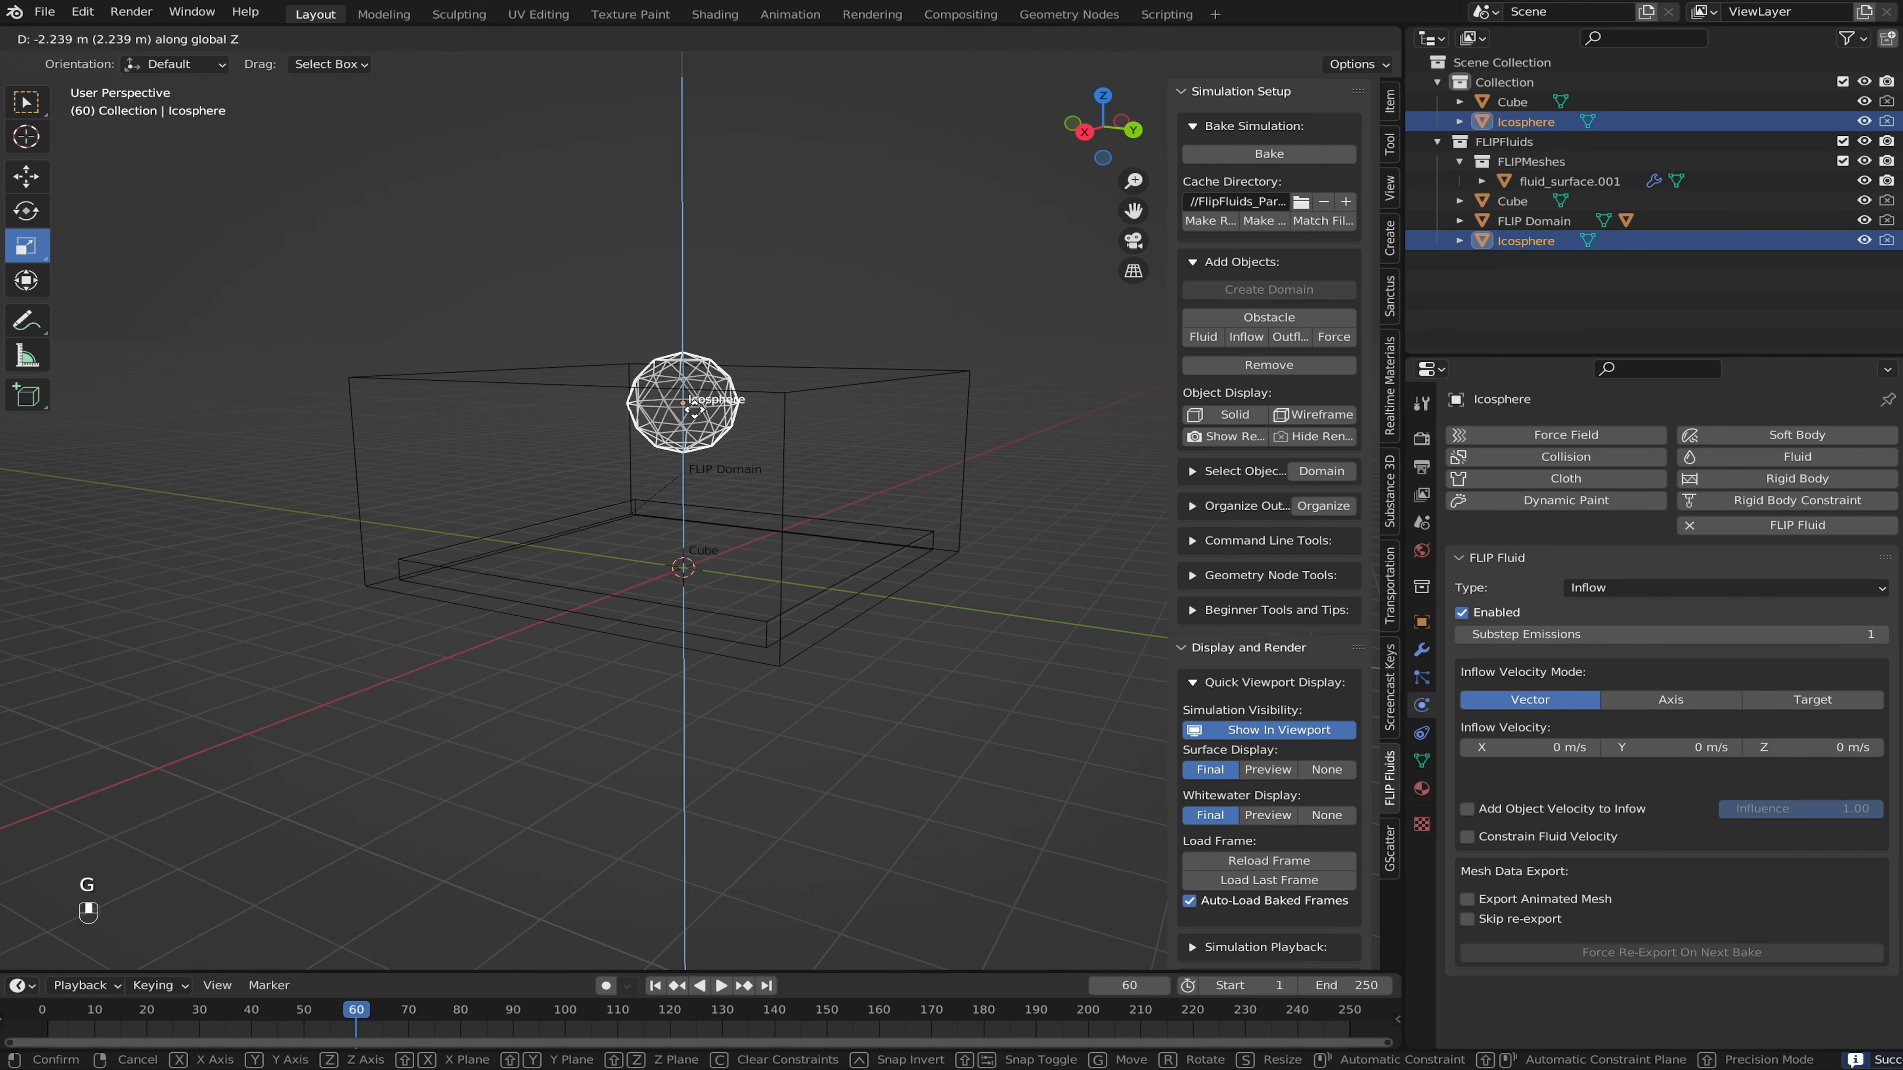
left_click(695, 428)
Step: Bake the combined slab and inflow simulation to about frame 58, stop it and reset the bake
left_click(1312, 153)
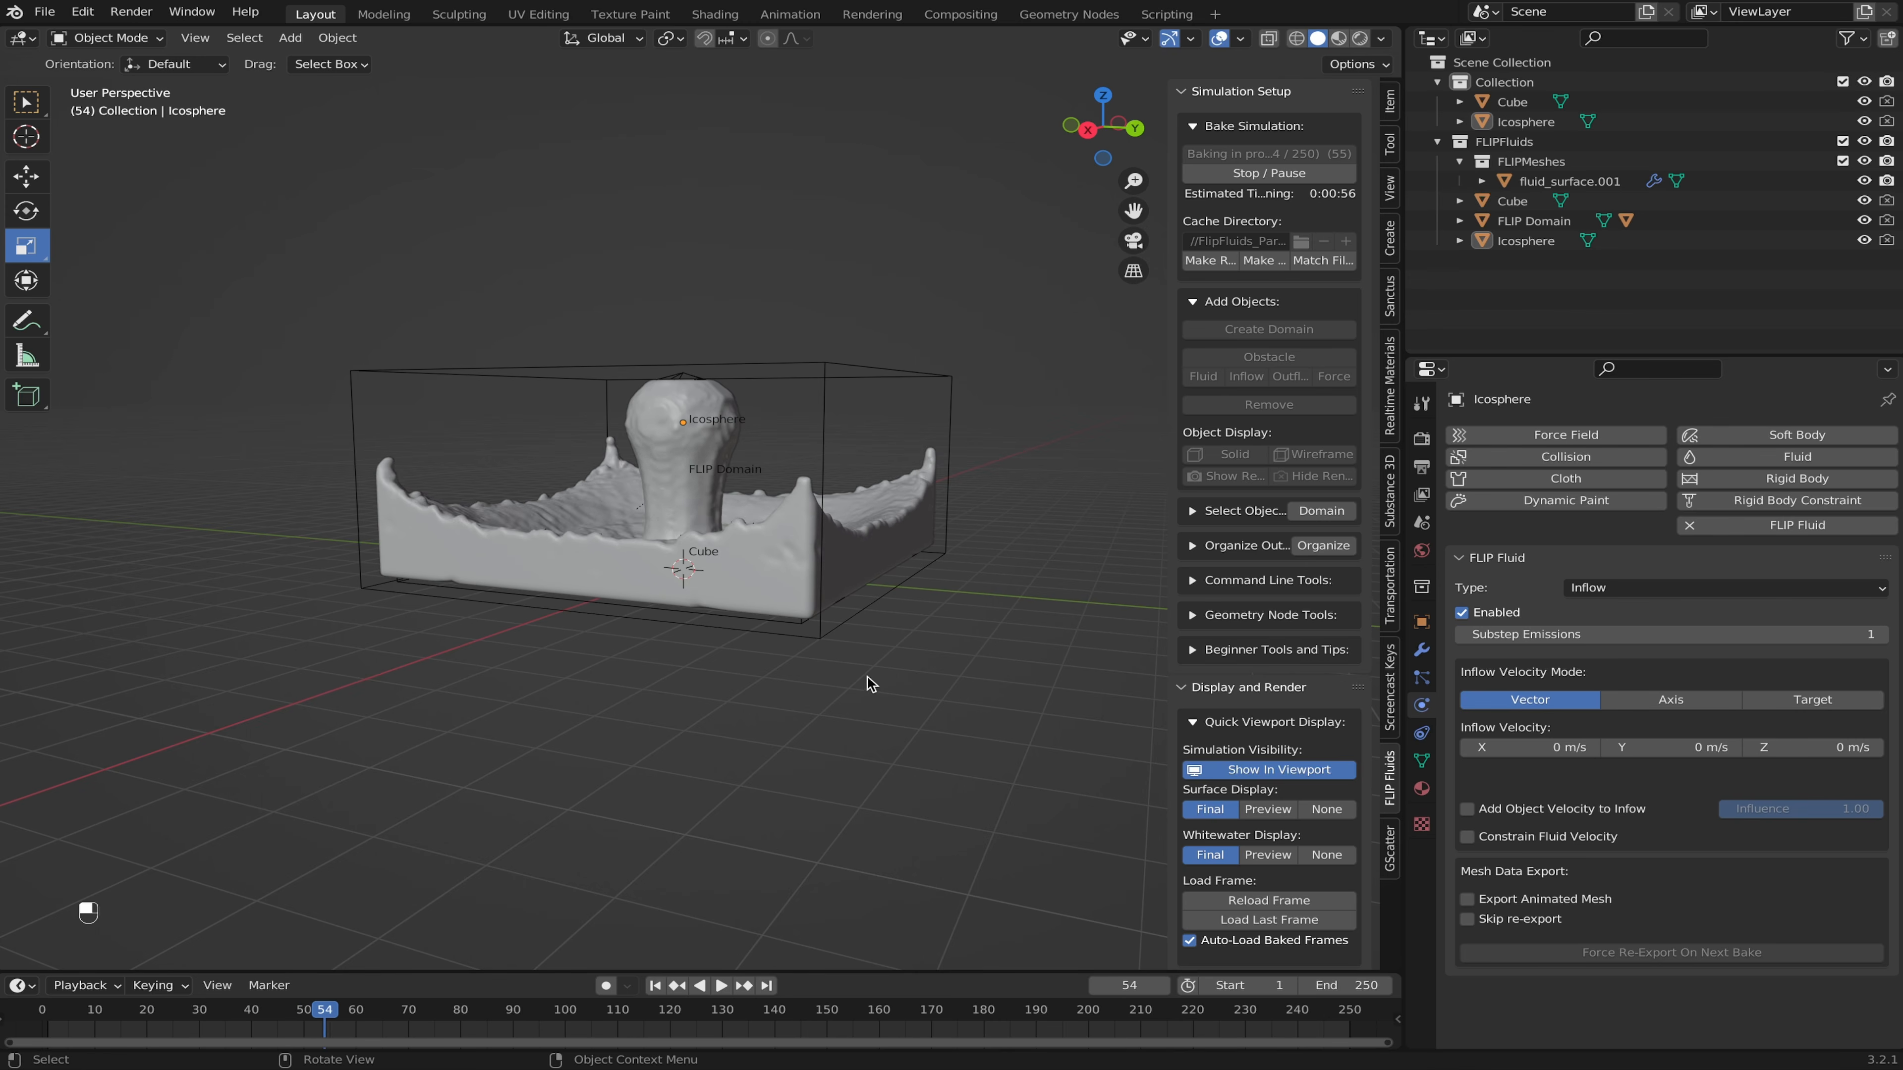
left_click(1268, 173)
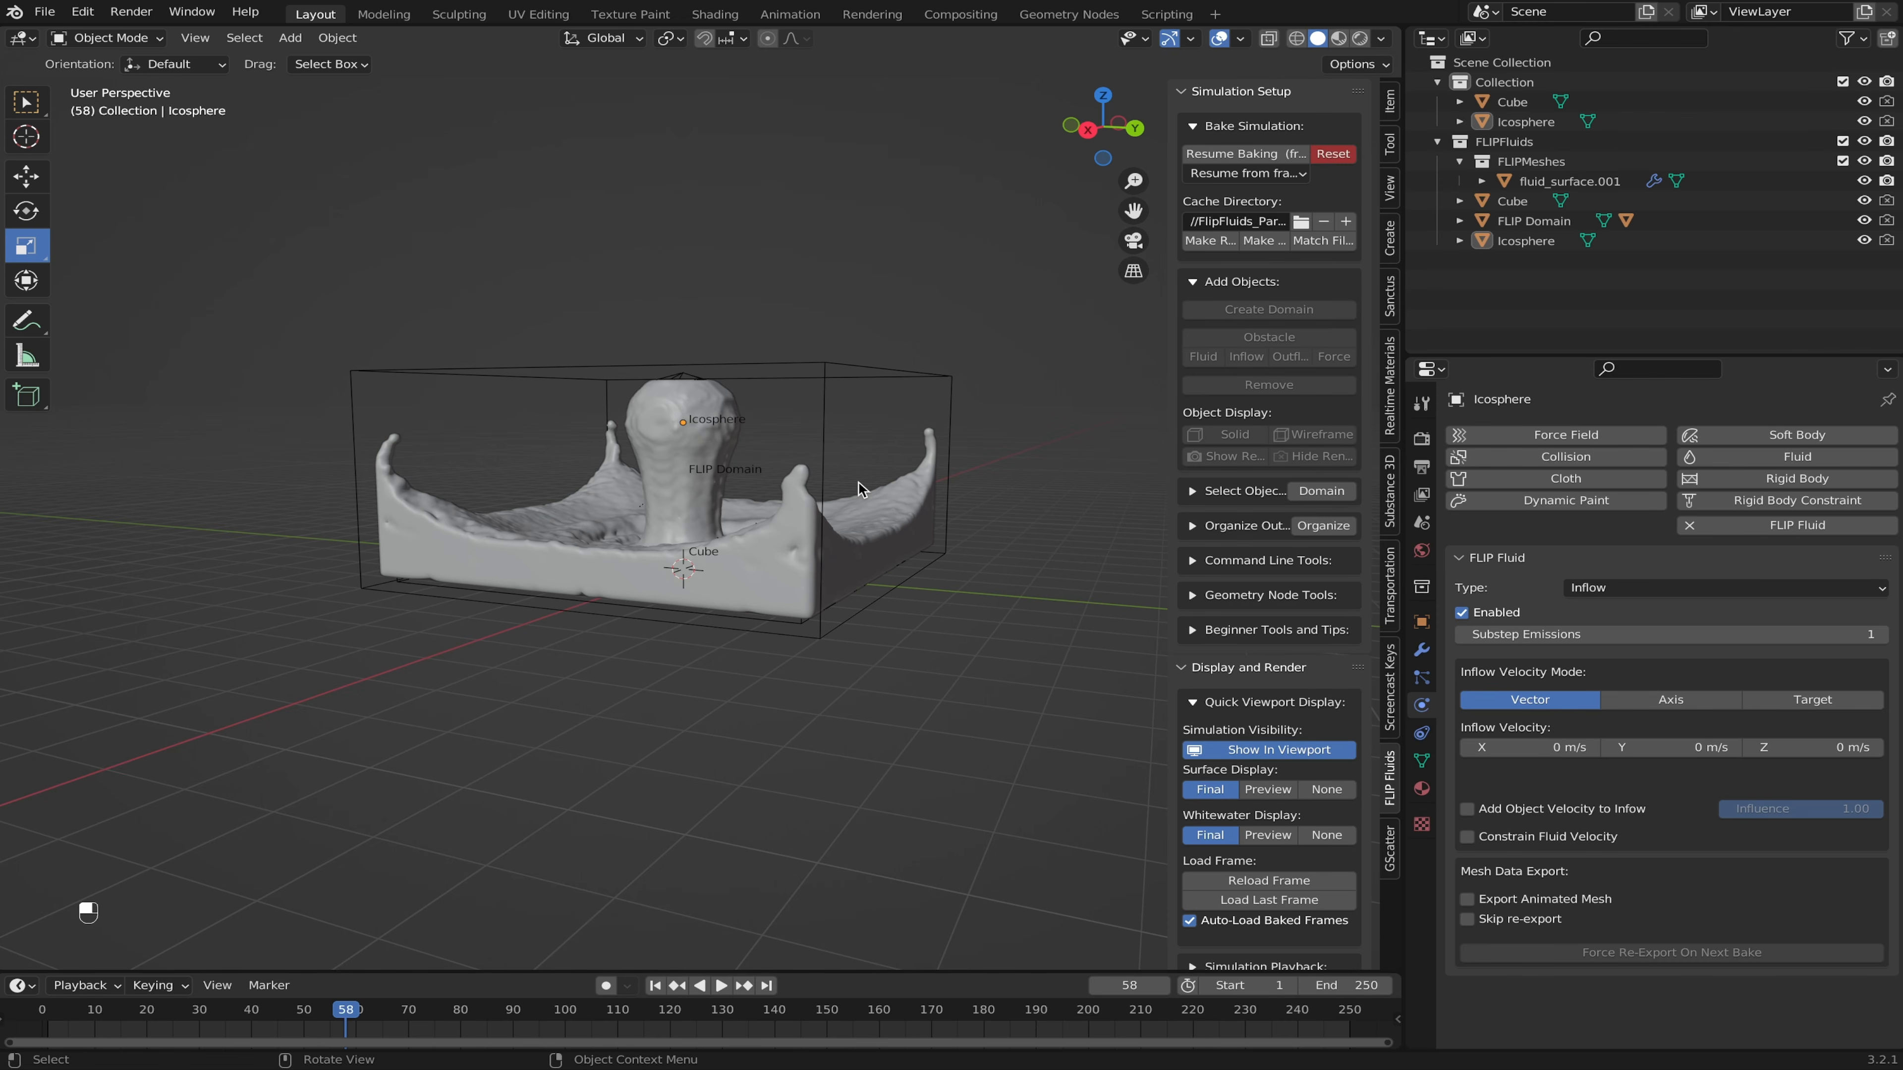
left_click(1323, 150)
Step: Reshape the fluid slab into a narrower, taller block and move it to the negative Y end of the domain
scroll(765, 586, "up", 3)
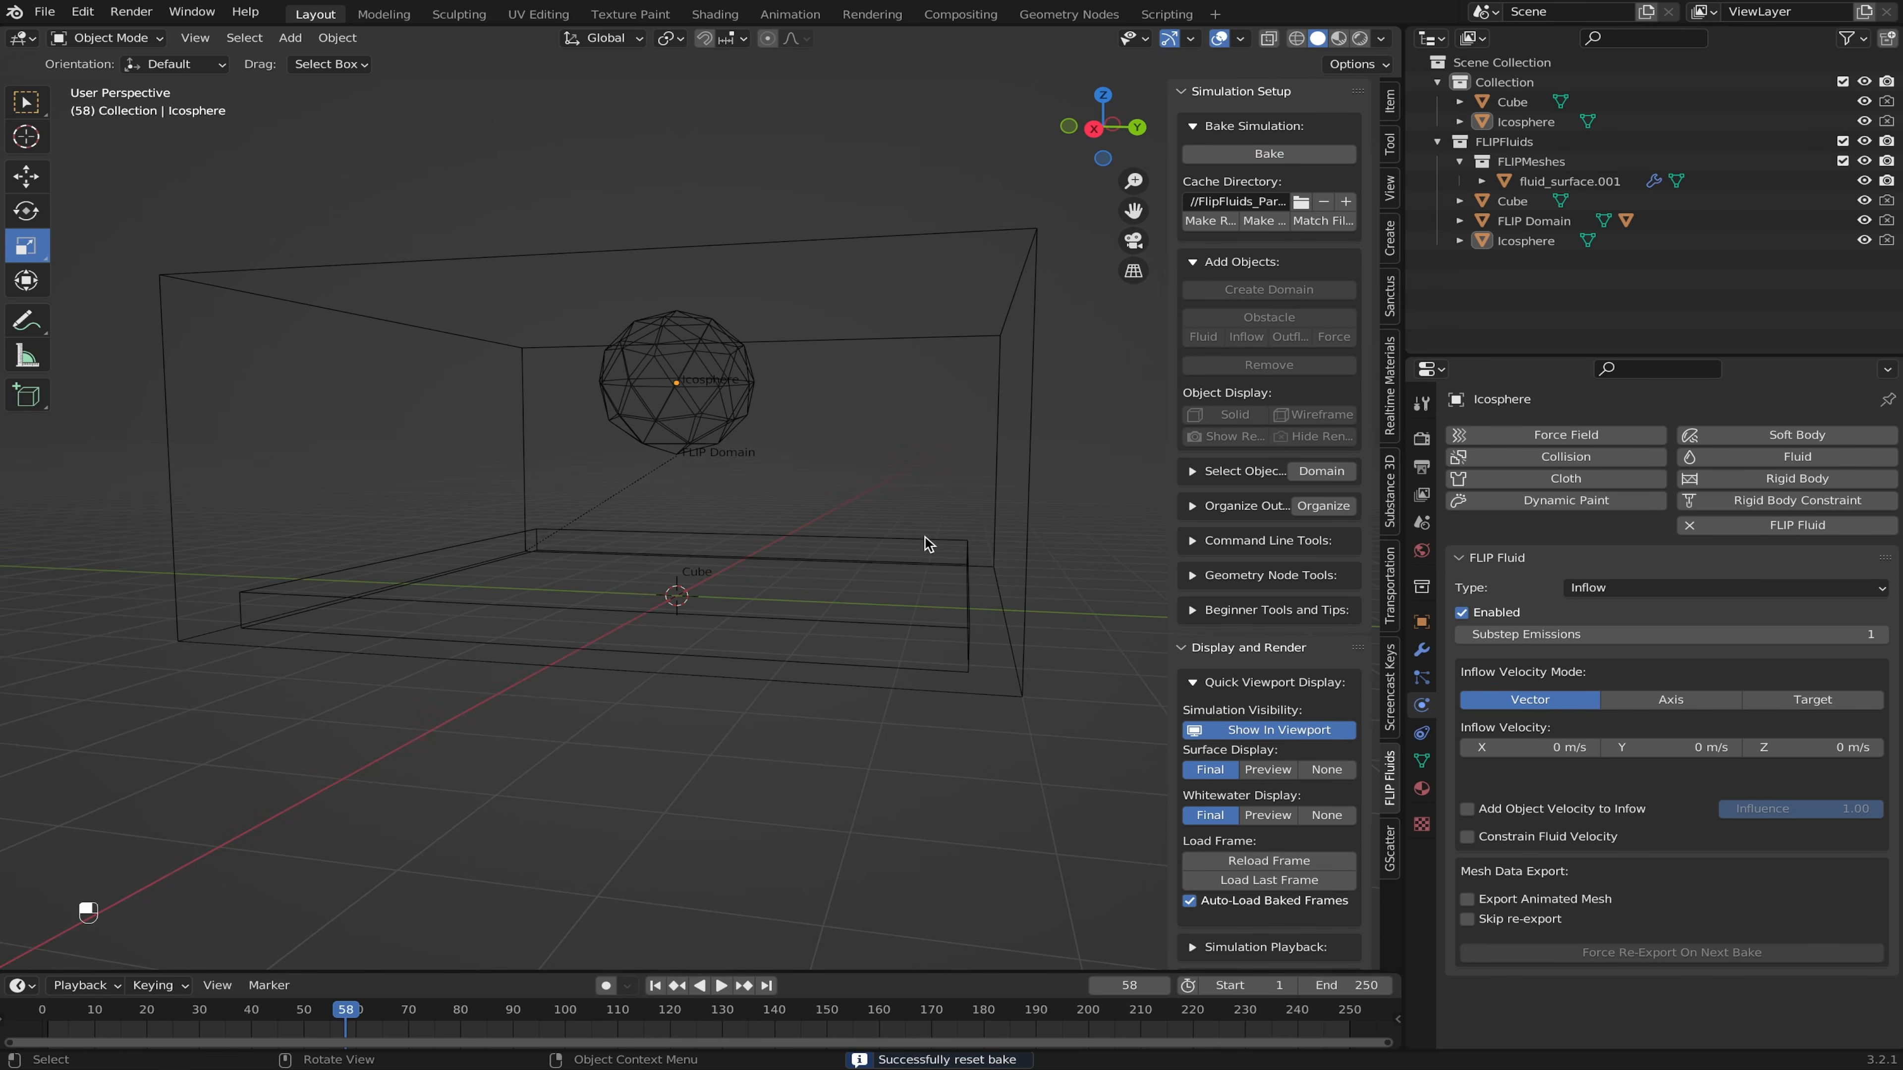
left_click(929, 543)
middle_click_drag(929, 544, 837, 584)
left_click_drag(763, 584, 706, 570)
key("g")
key("z")
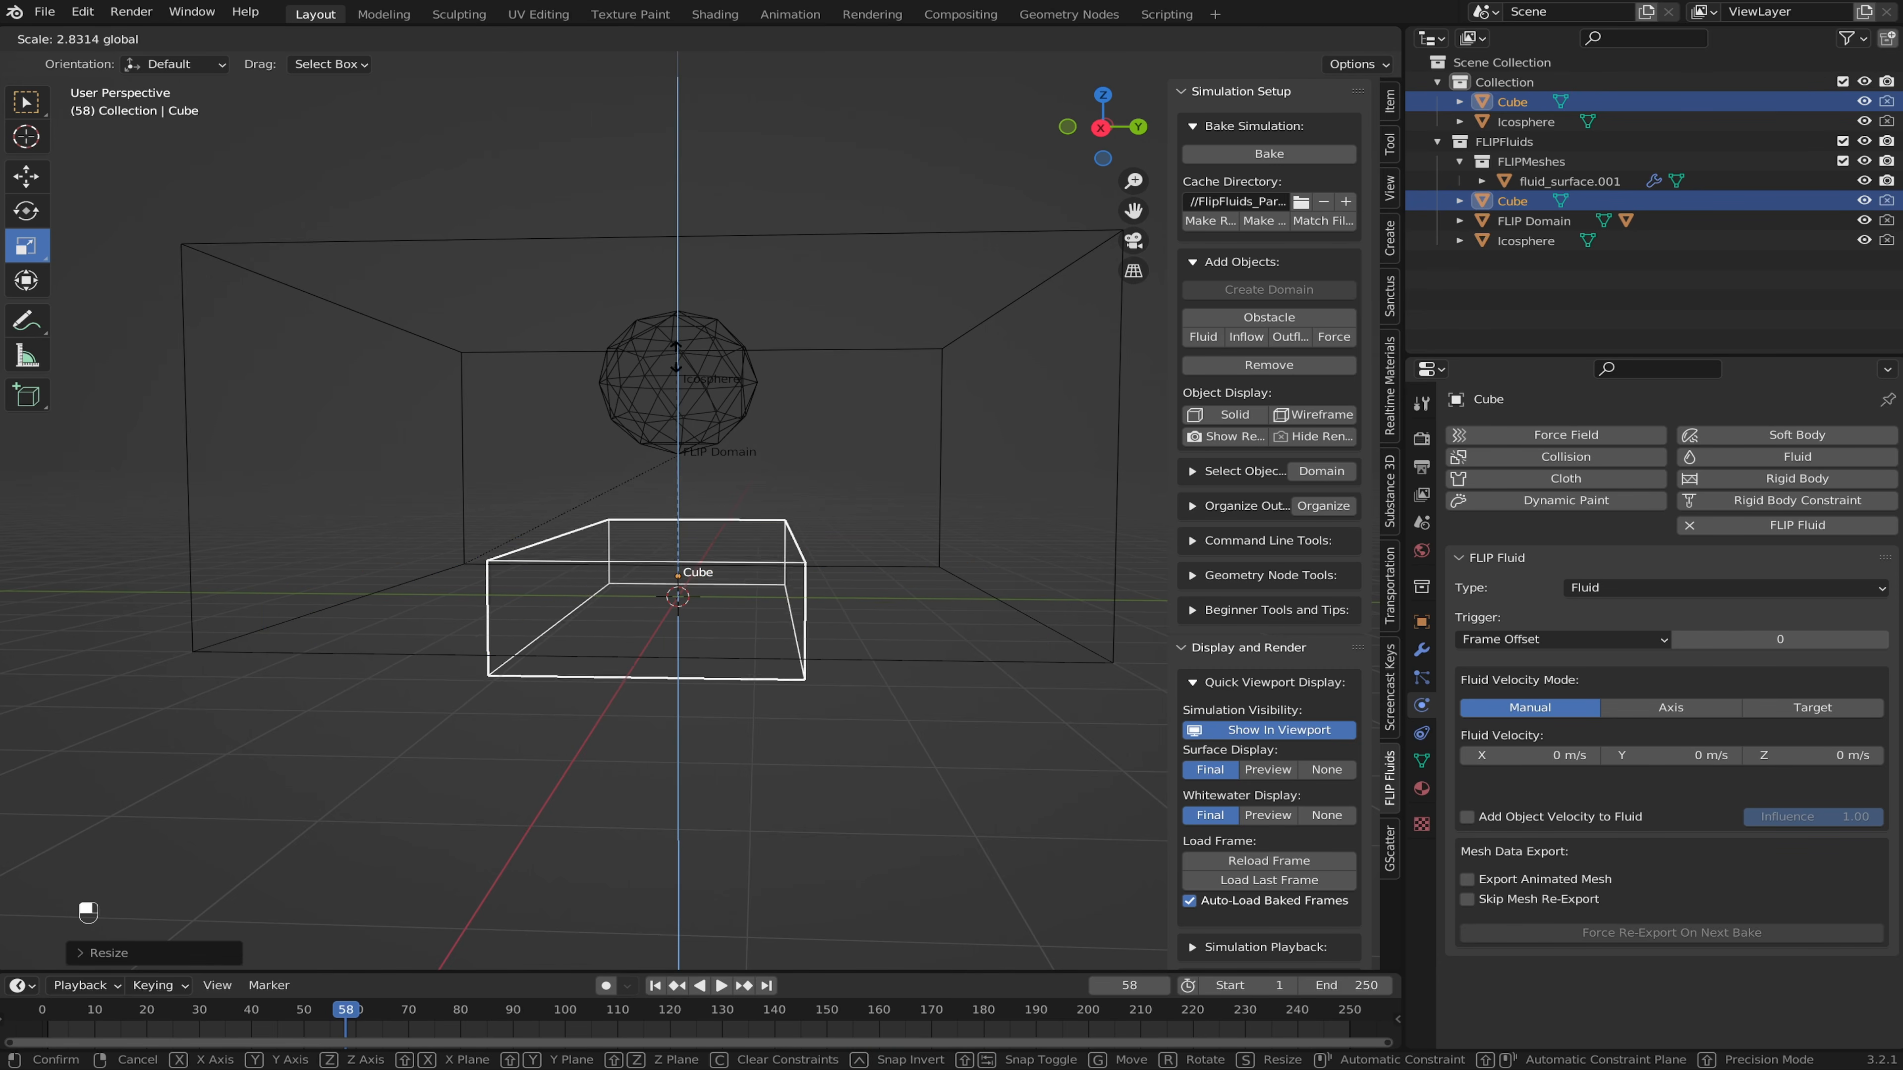
left_click(676, 319)
key("g")
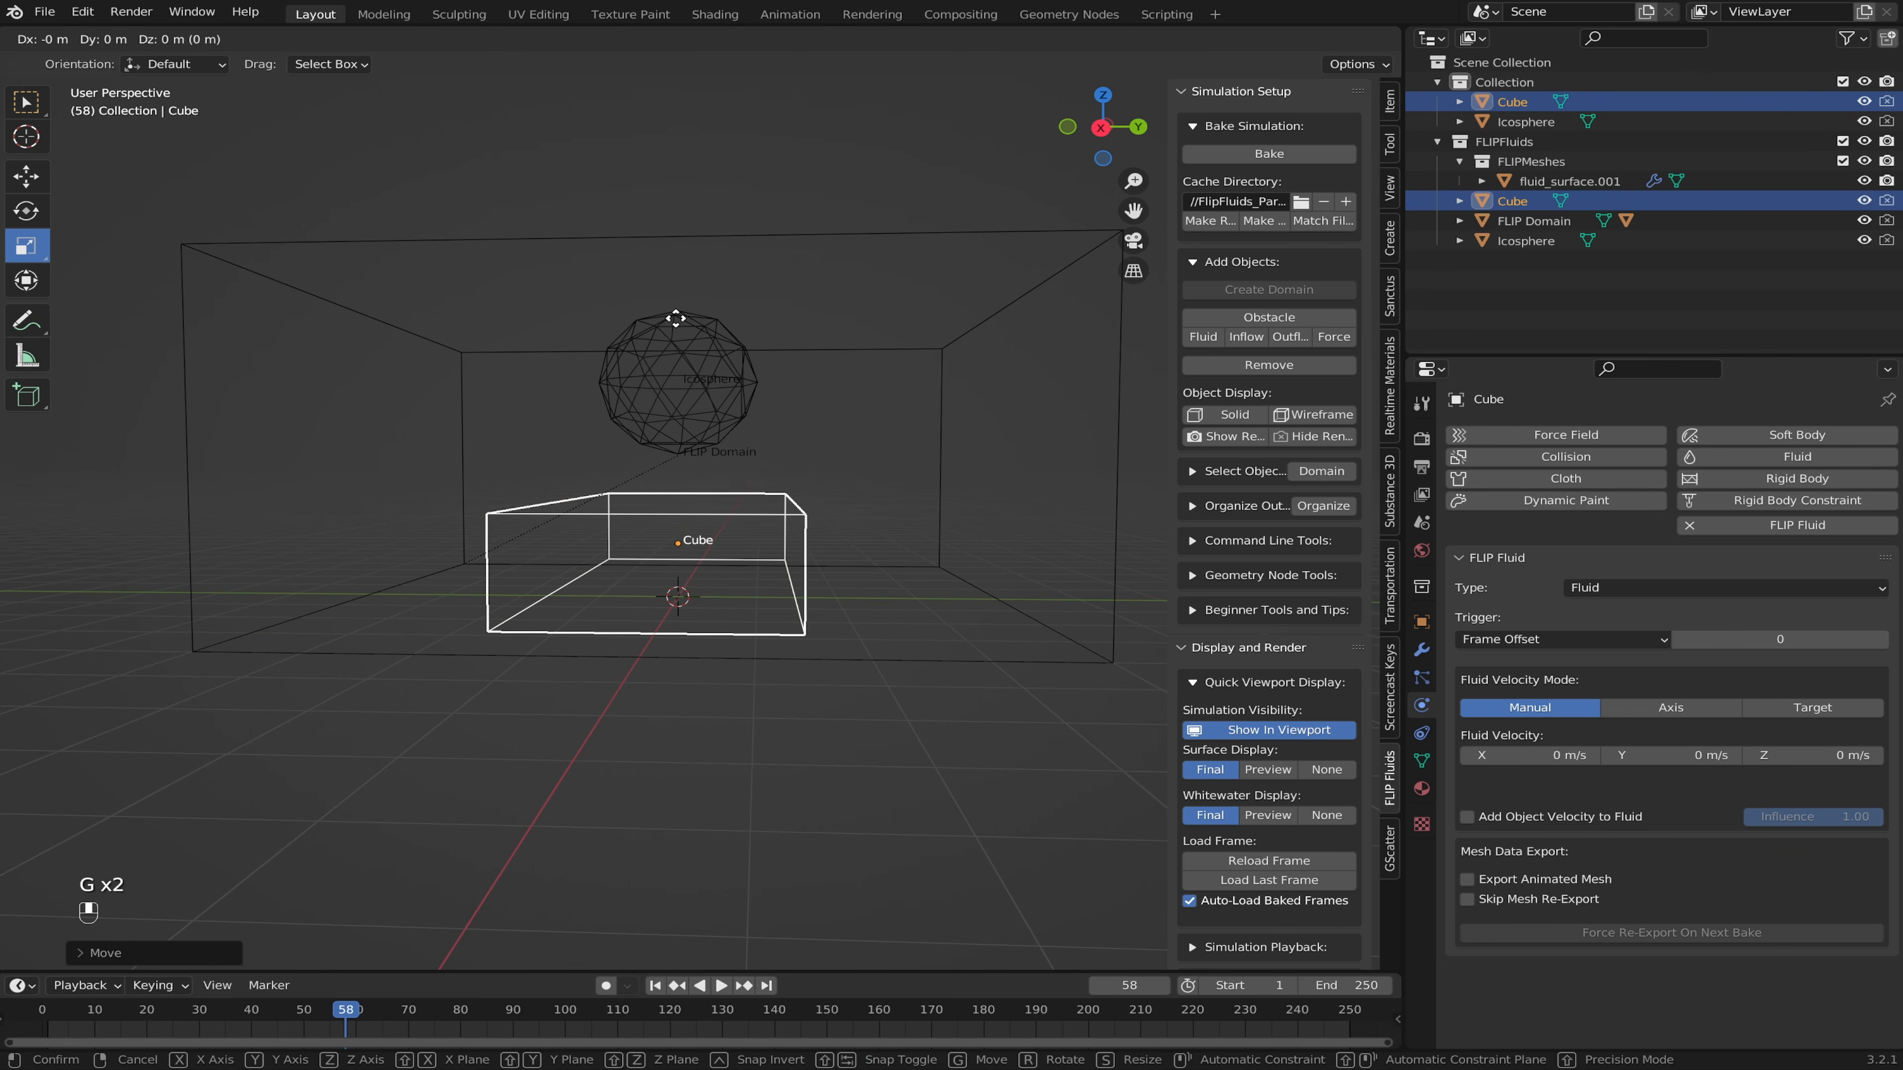
left_click(485, 367)
middle_click_drag(485, 367, 628, 435)
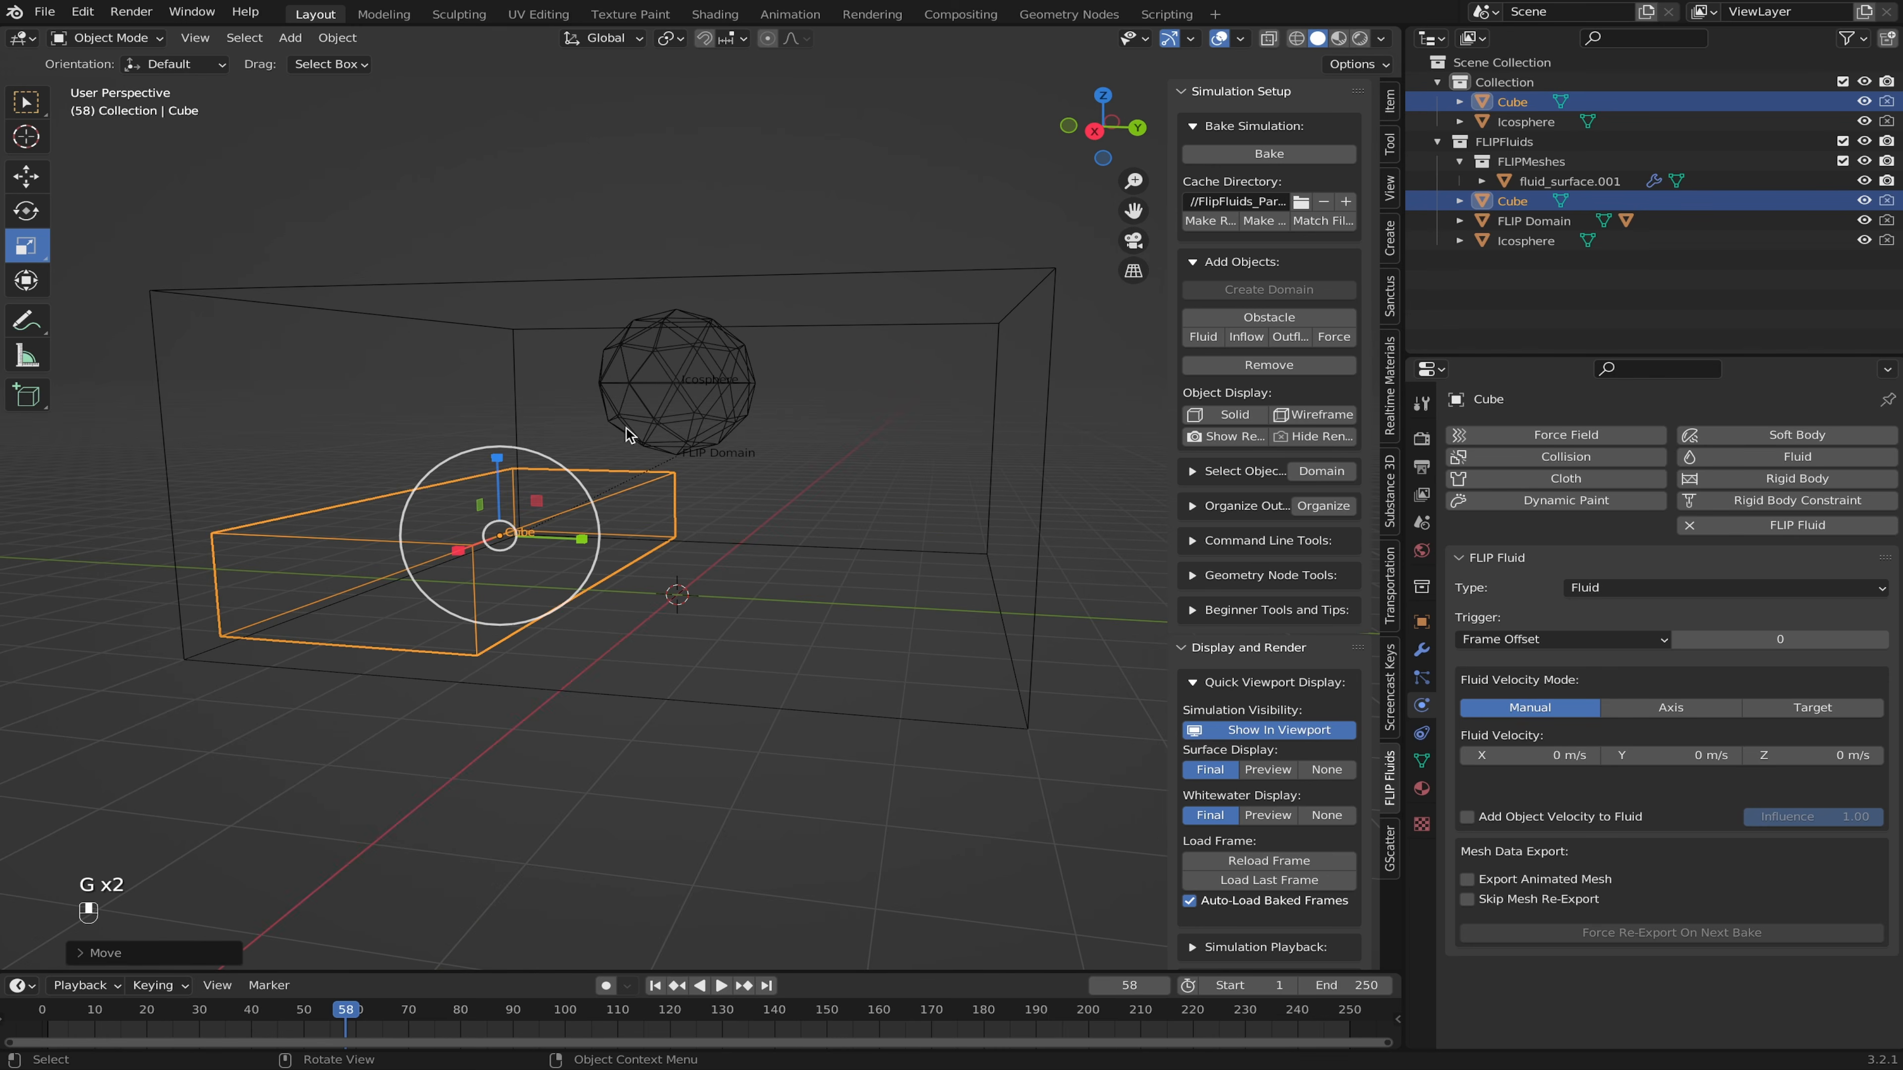
Step: Scale the inflow sphere down to roughly half its size and move it above the fluid block
left_click(678, 382)
key("s")
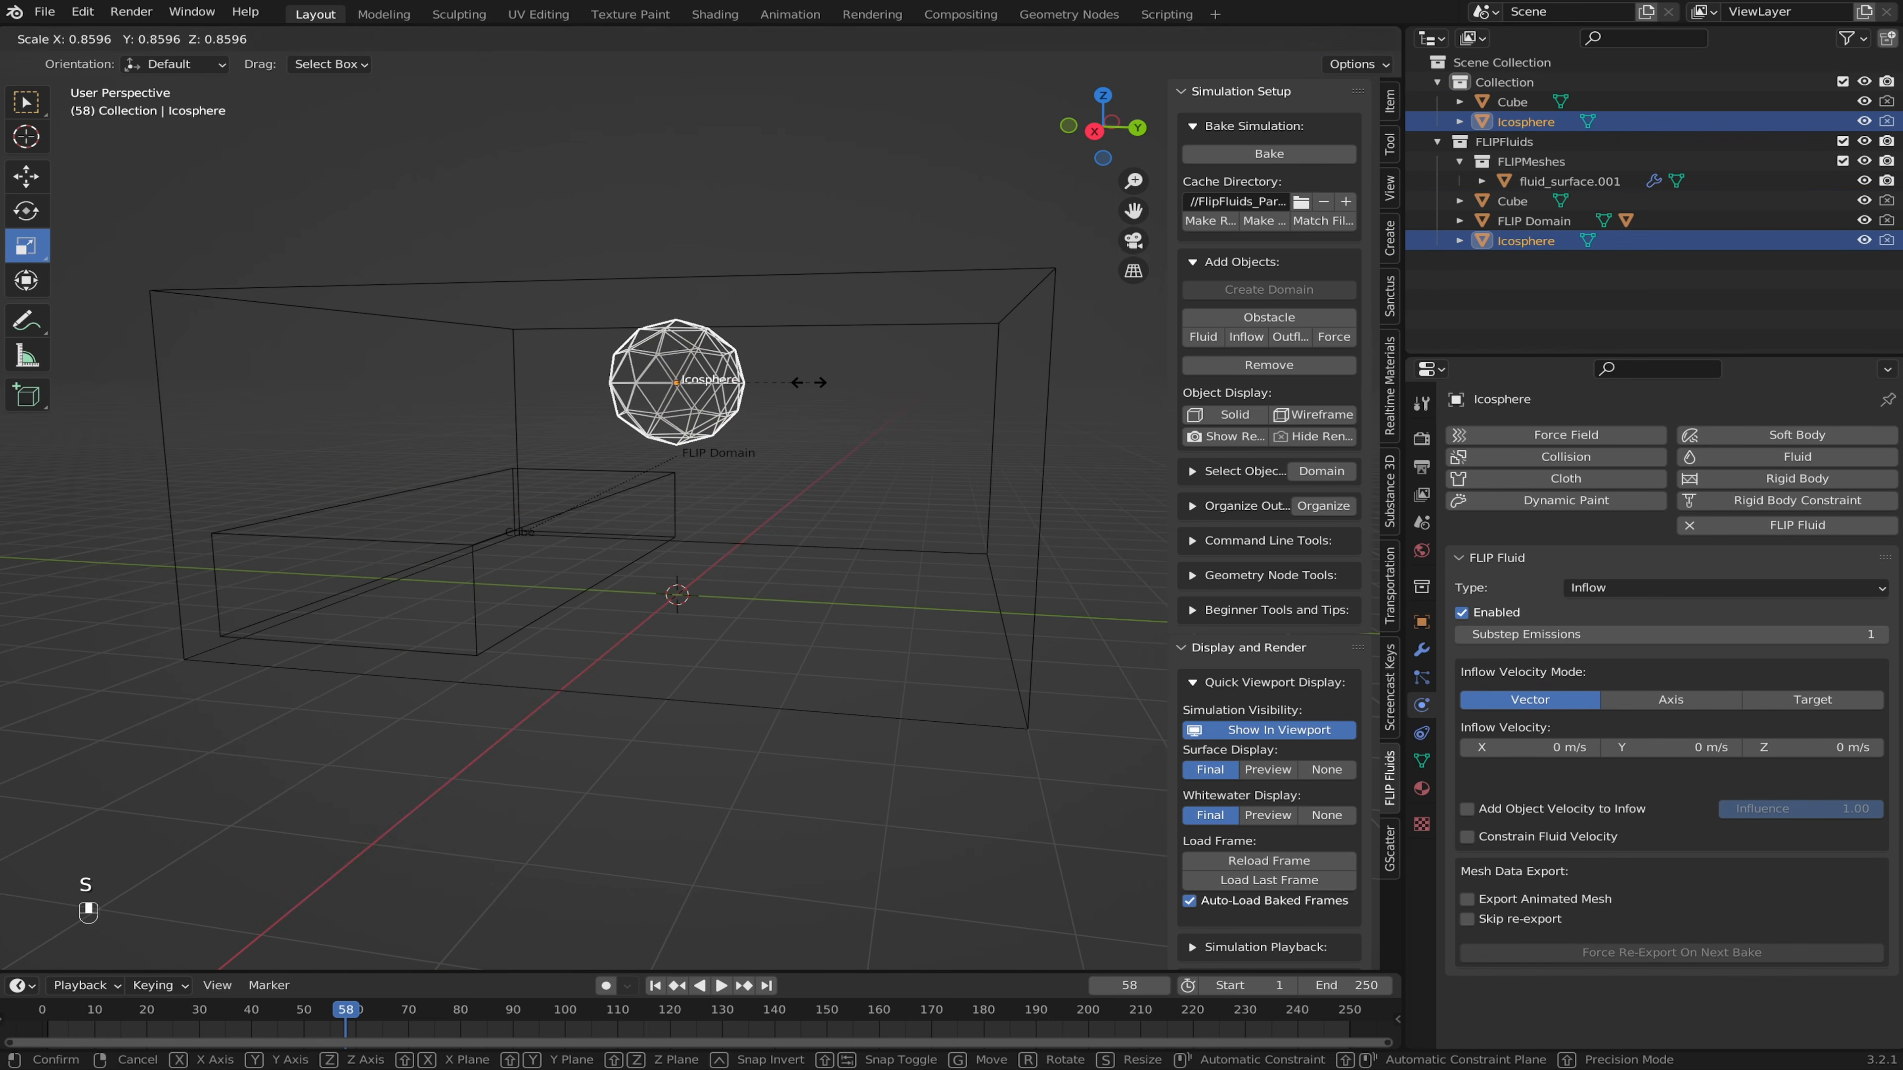
left_click(791, 385)
middle_click_drag(791, 385, 794, 390)
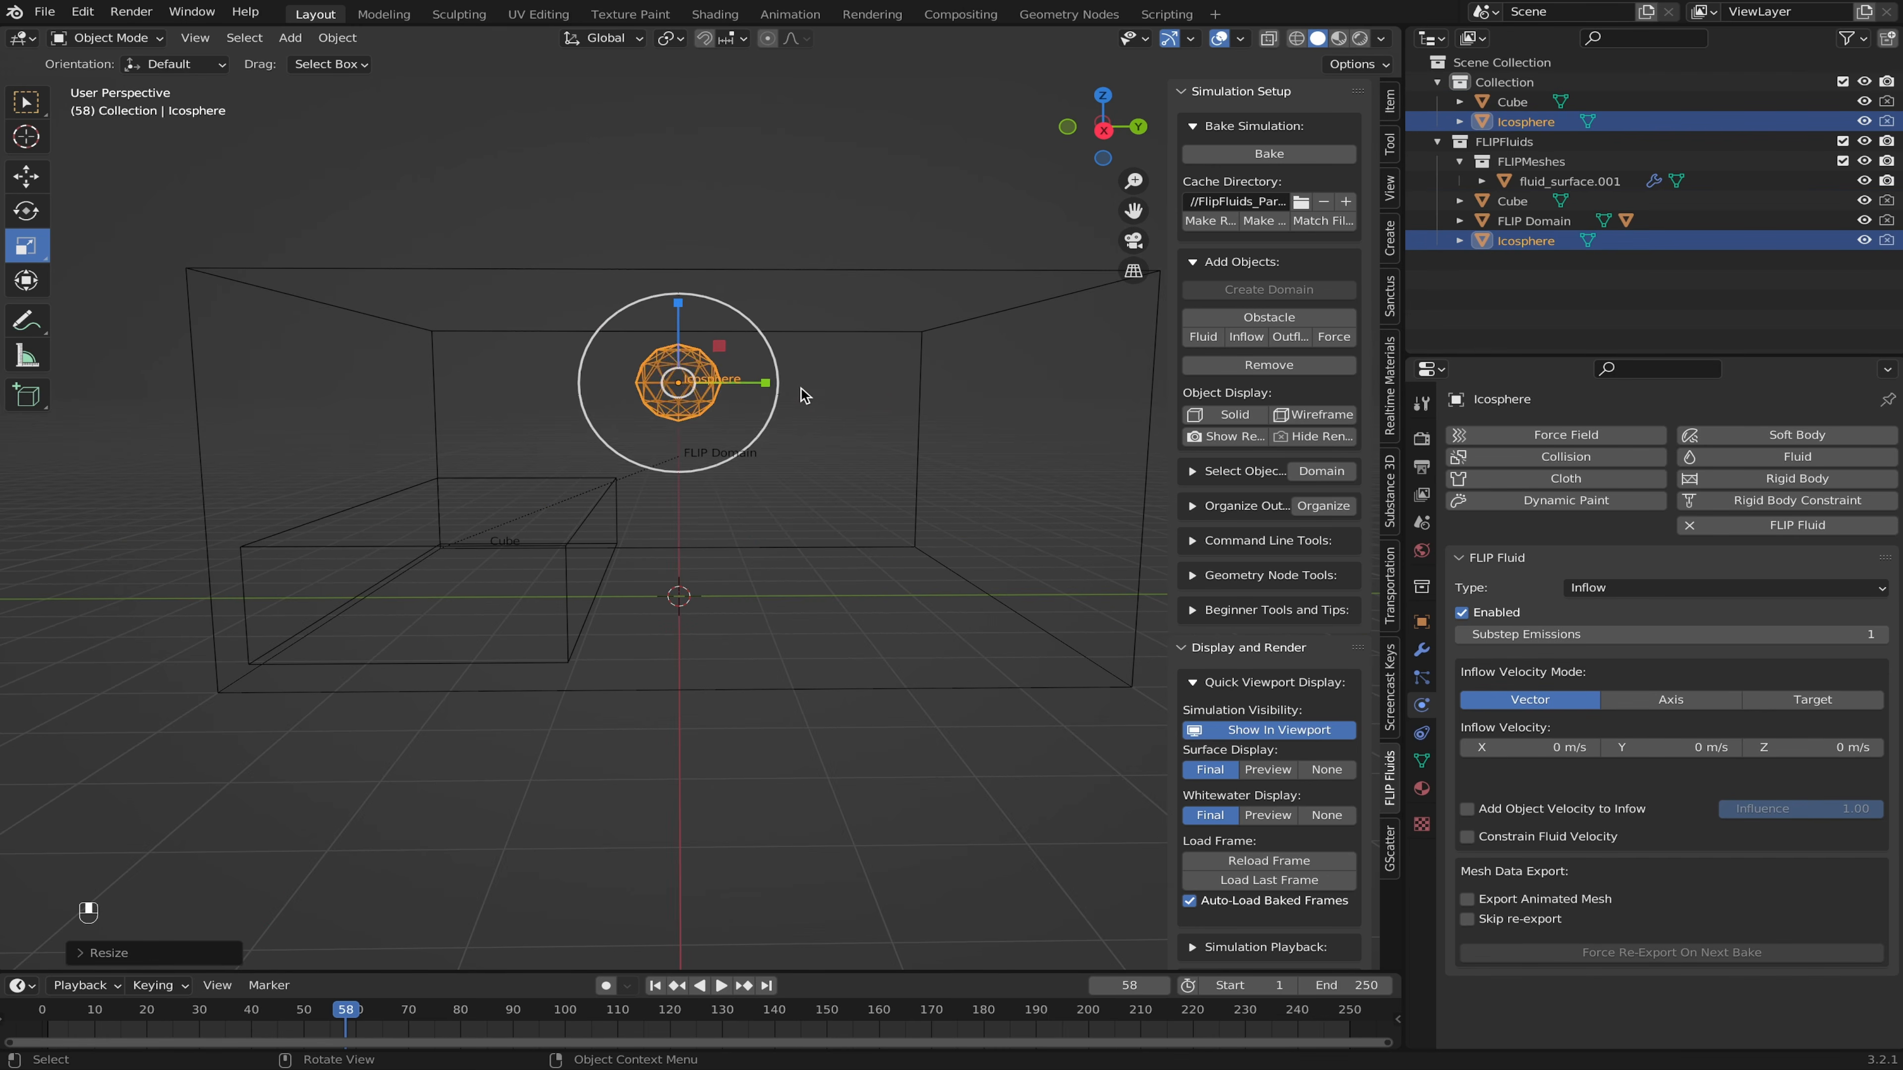
key("g")
left_click(560, 392)
left_click(637, 256)
Step: Bake the simulation of the fluid block and small inflow to about frame 67, stop it and reset the bake
middle_click_drag(872, 367, 796, 373)
left_click(1269, 153)
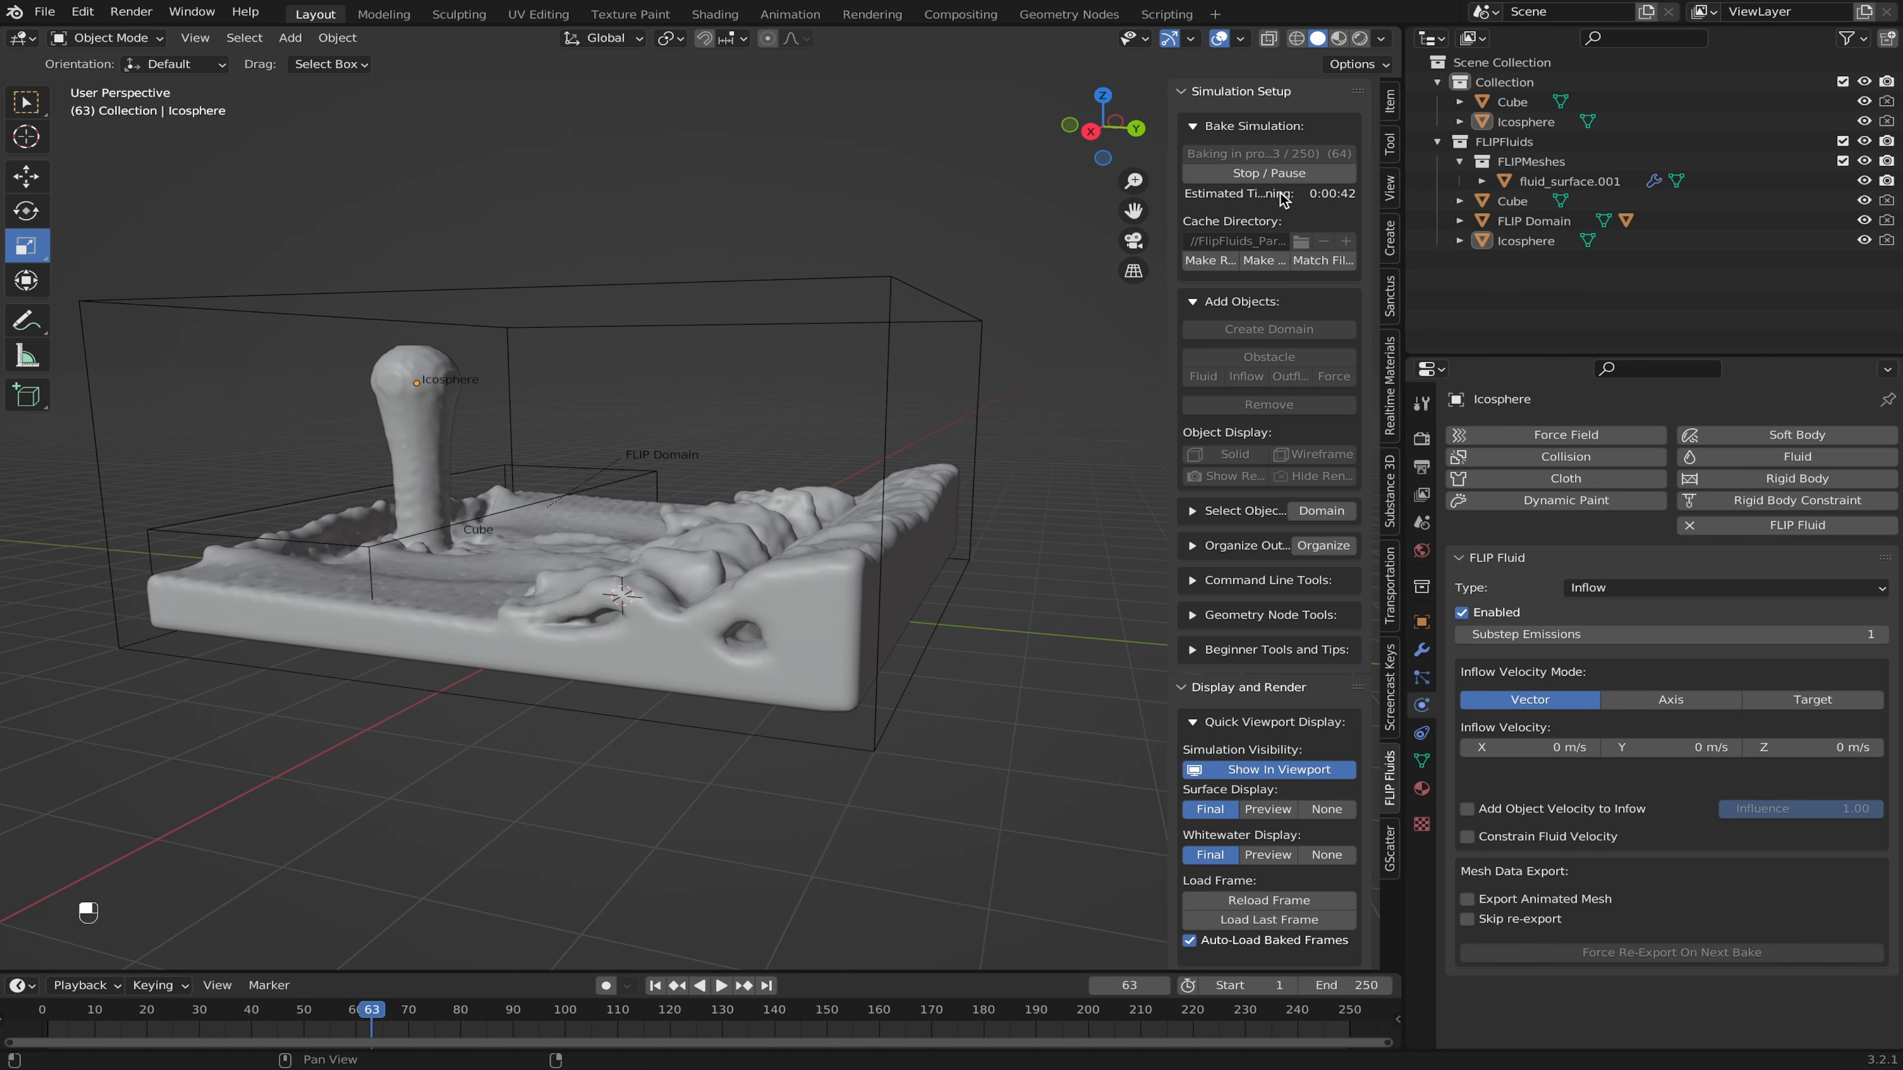
left_click(1283, 174)
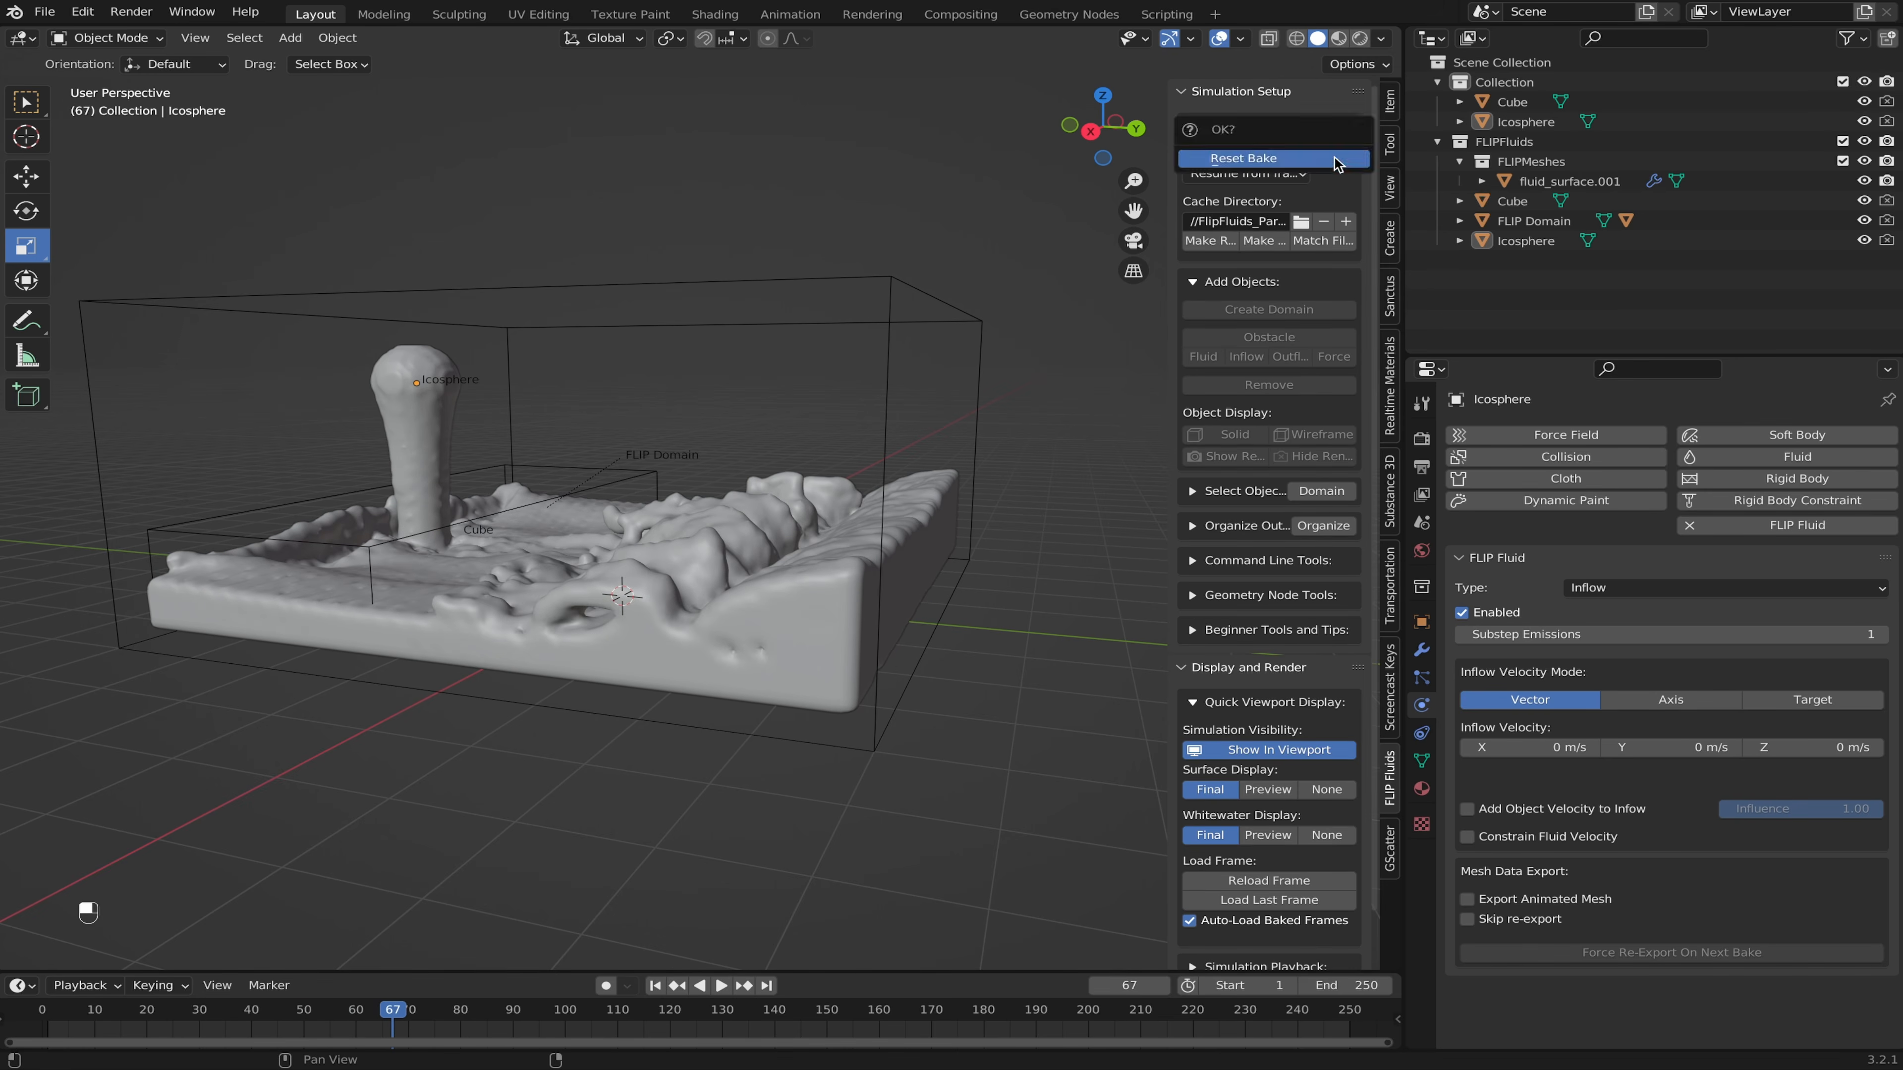
left_click(1337, 158)
Step: Add a second ico sphere and place it across the domain's positive Y end wall near the floor
key("shift+a")
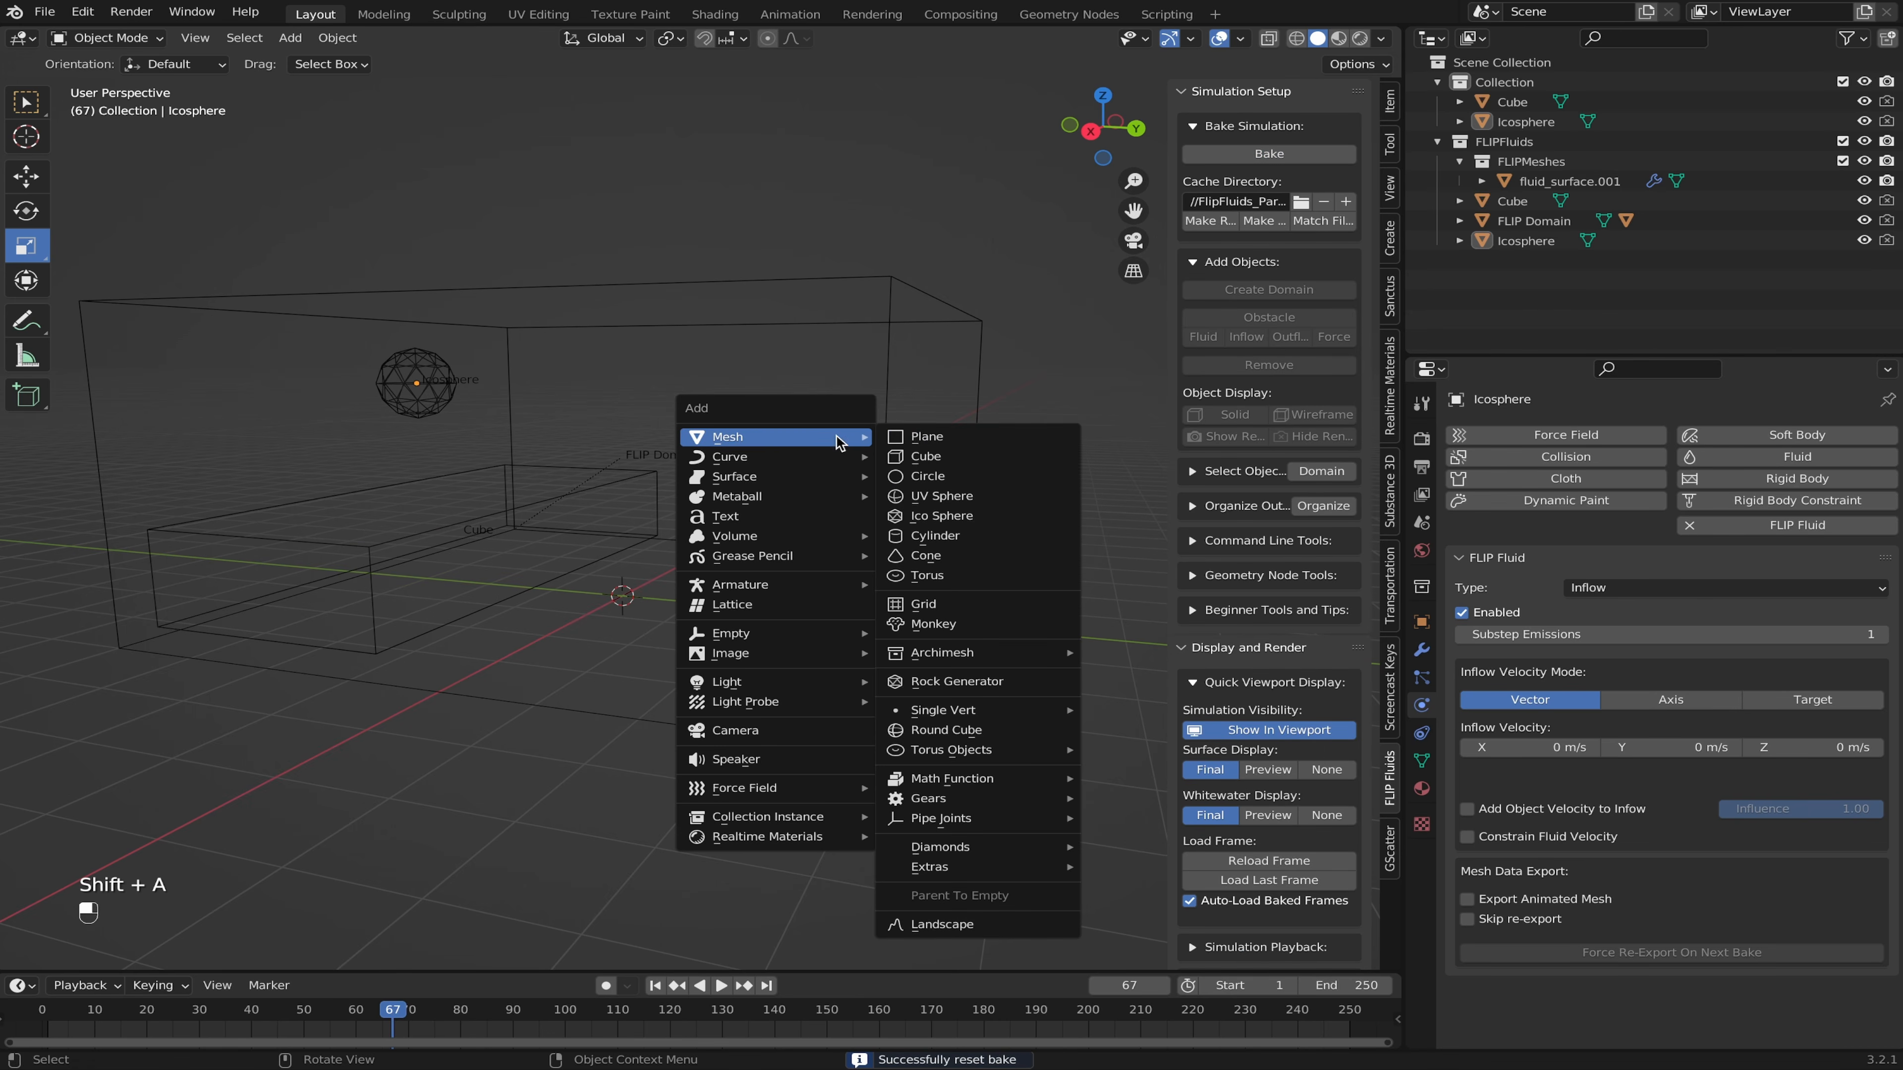
left_click(947, 515)
middle_click_drag(867, 530, 922, 517)
left_click(1101, 133)
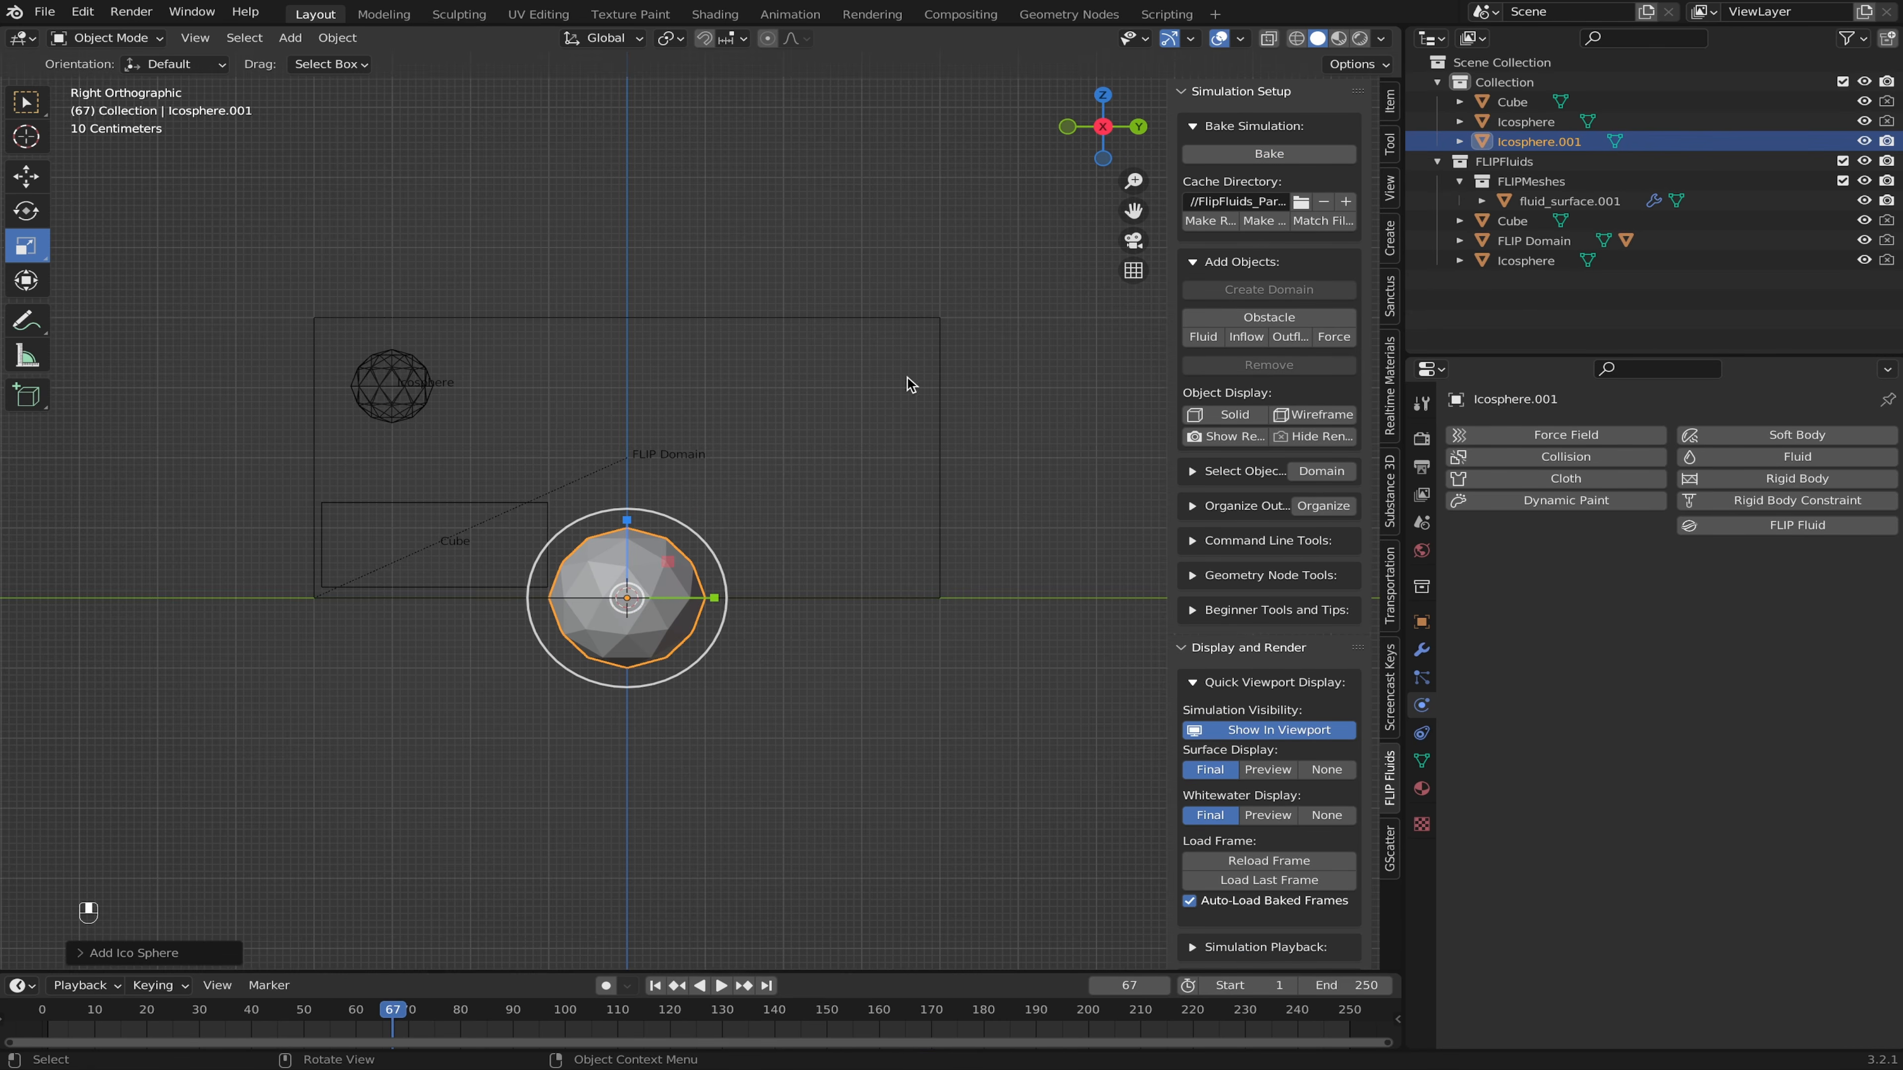
key("g")
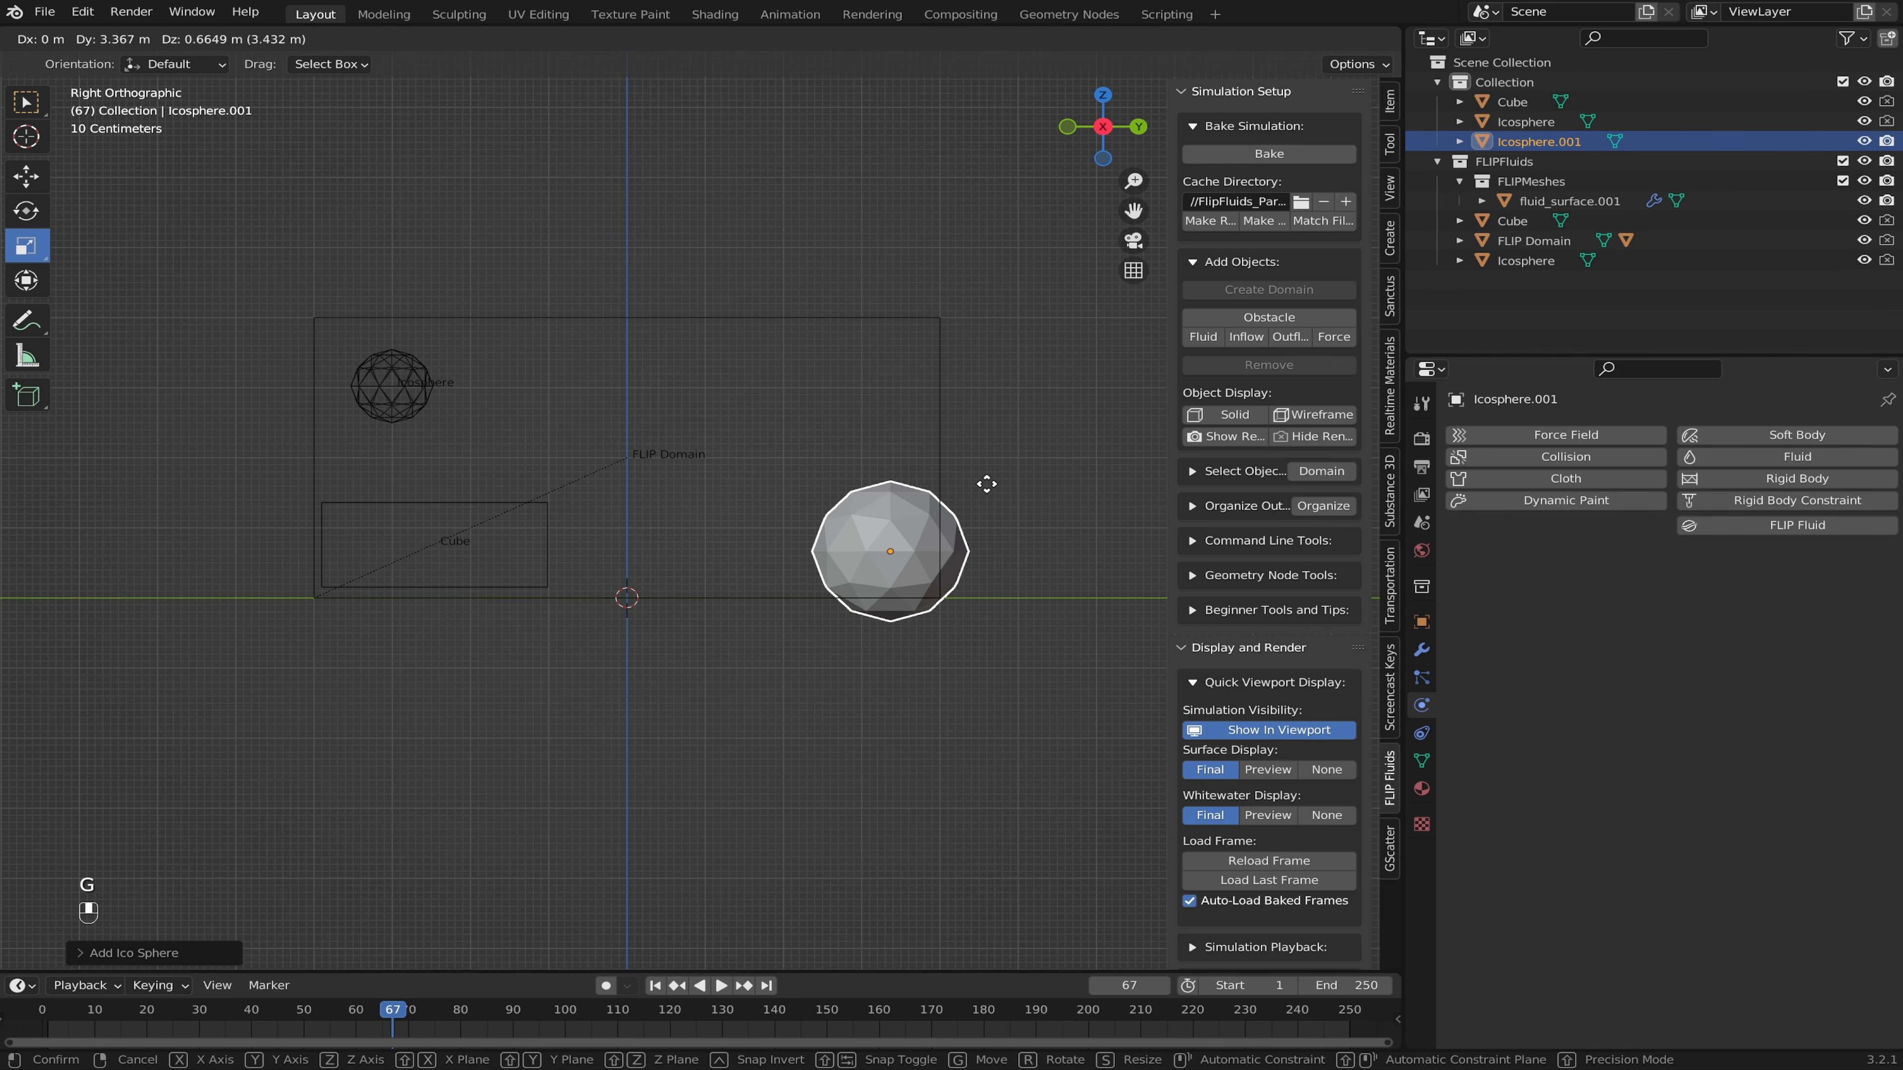
left_click(1000, 492)
Step: Make the new ico sphere at the domain's end wall a FLIP Fluids Outflow object
middle_click_drag(1000, 491, 903, 523)
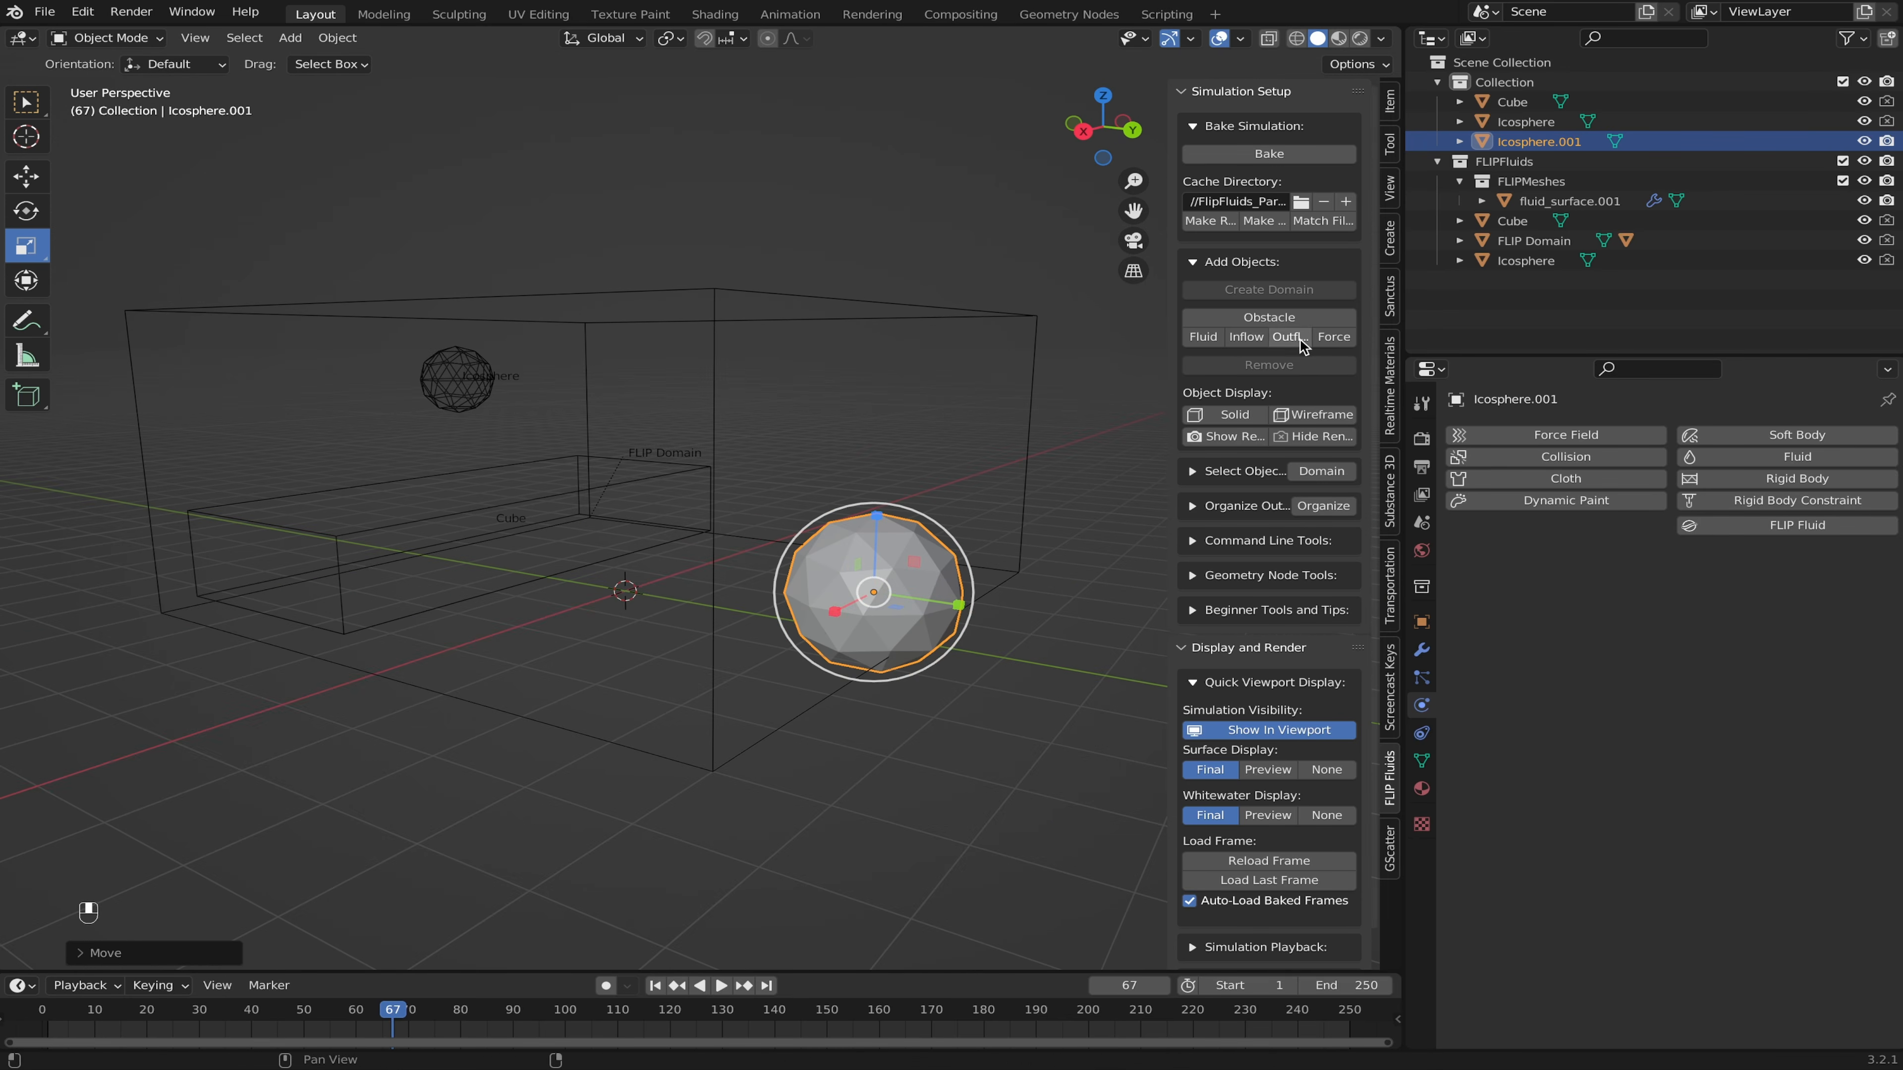
left_click_drag(1168, 362, 1096, 367)
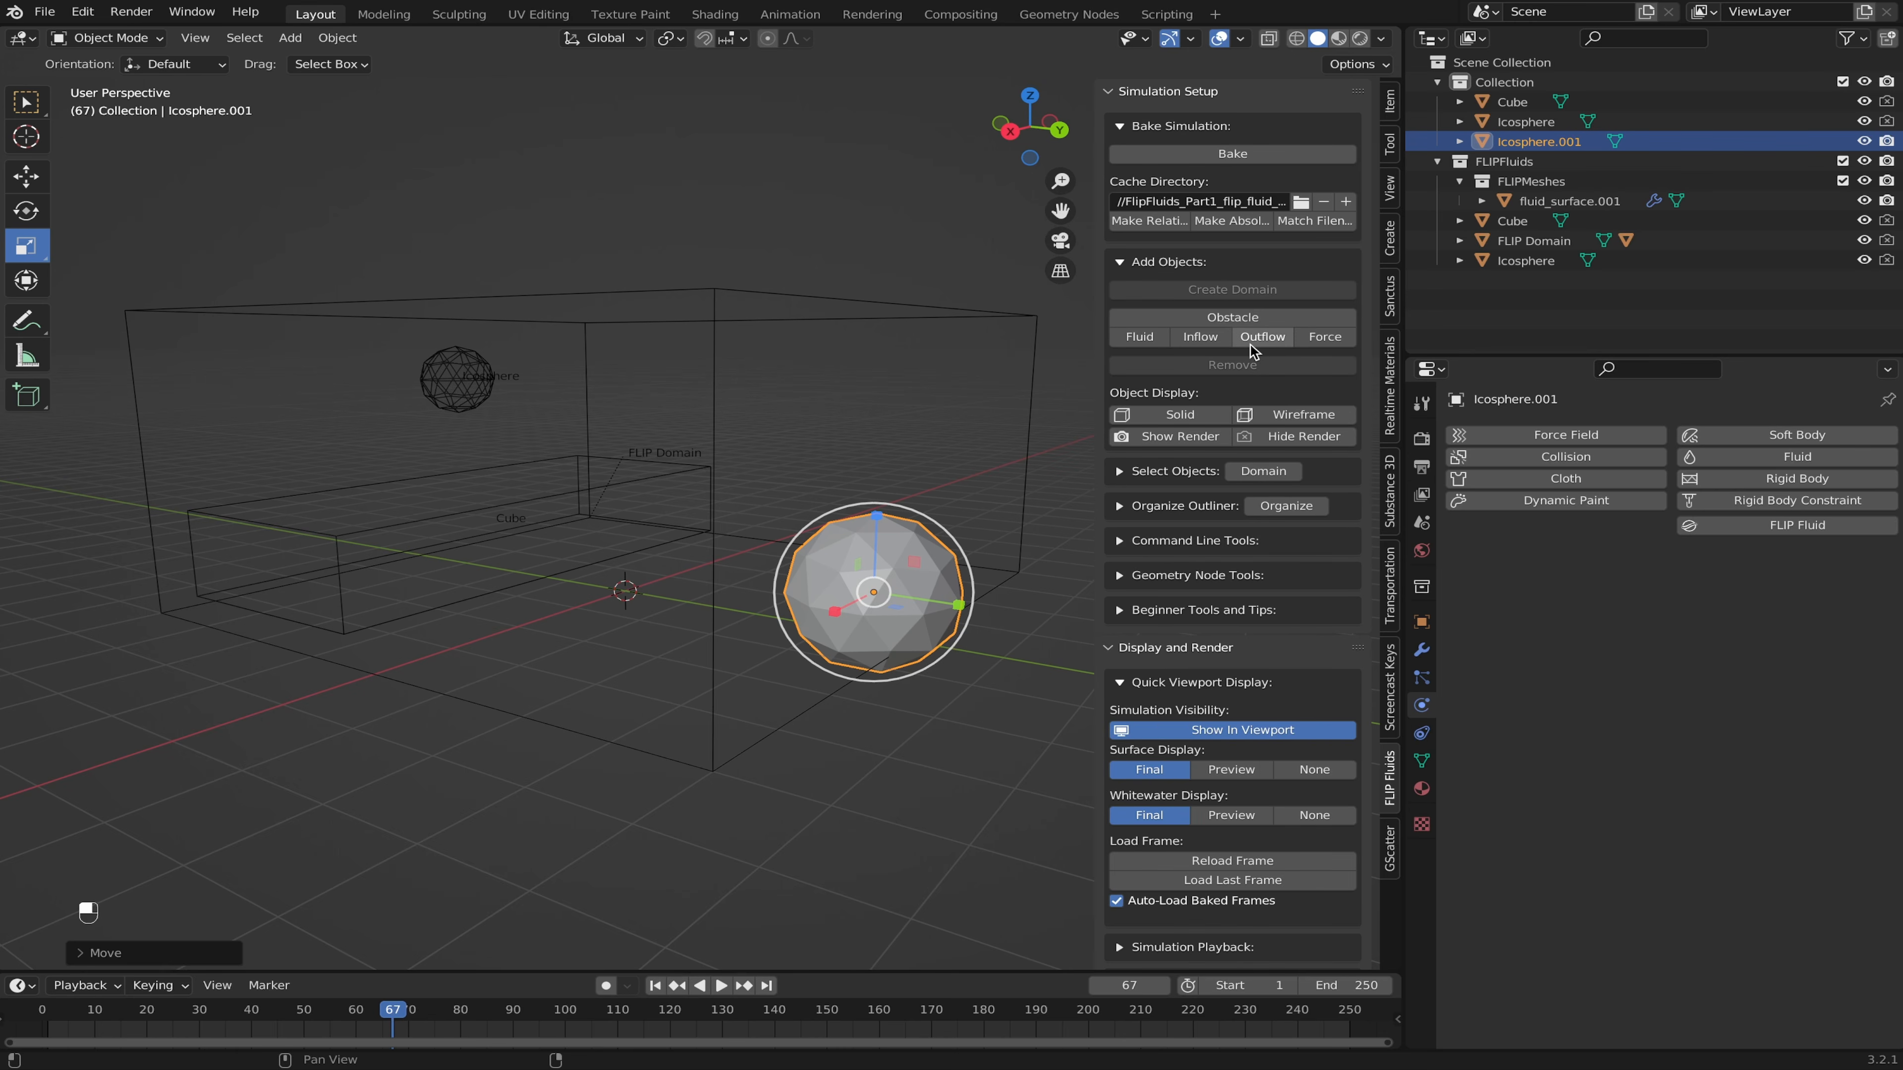
left_click(1274, 340)
middle_click_drag(940, 443, 895, 425)
left_click(824, 412)
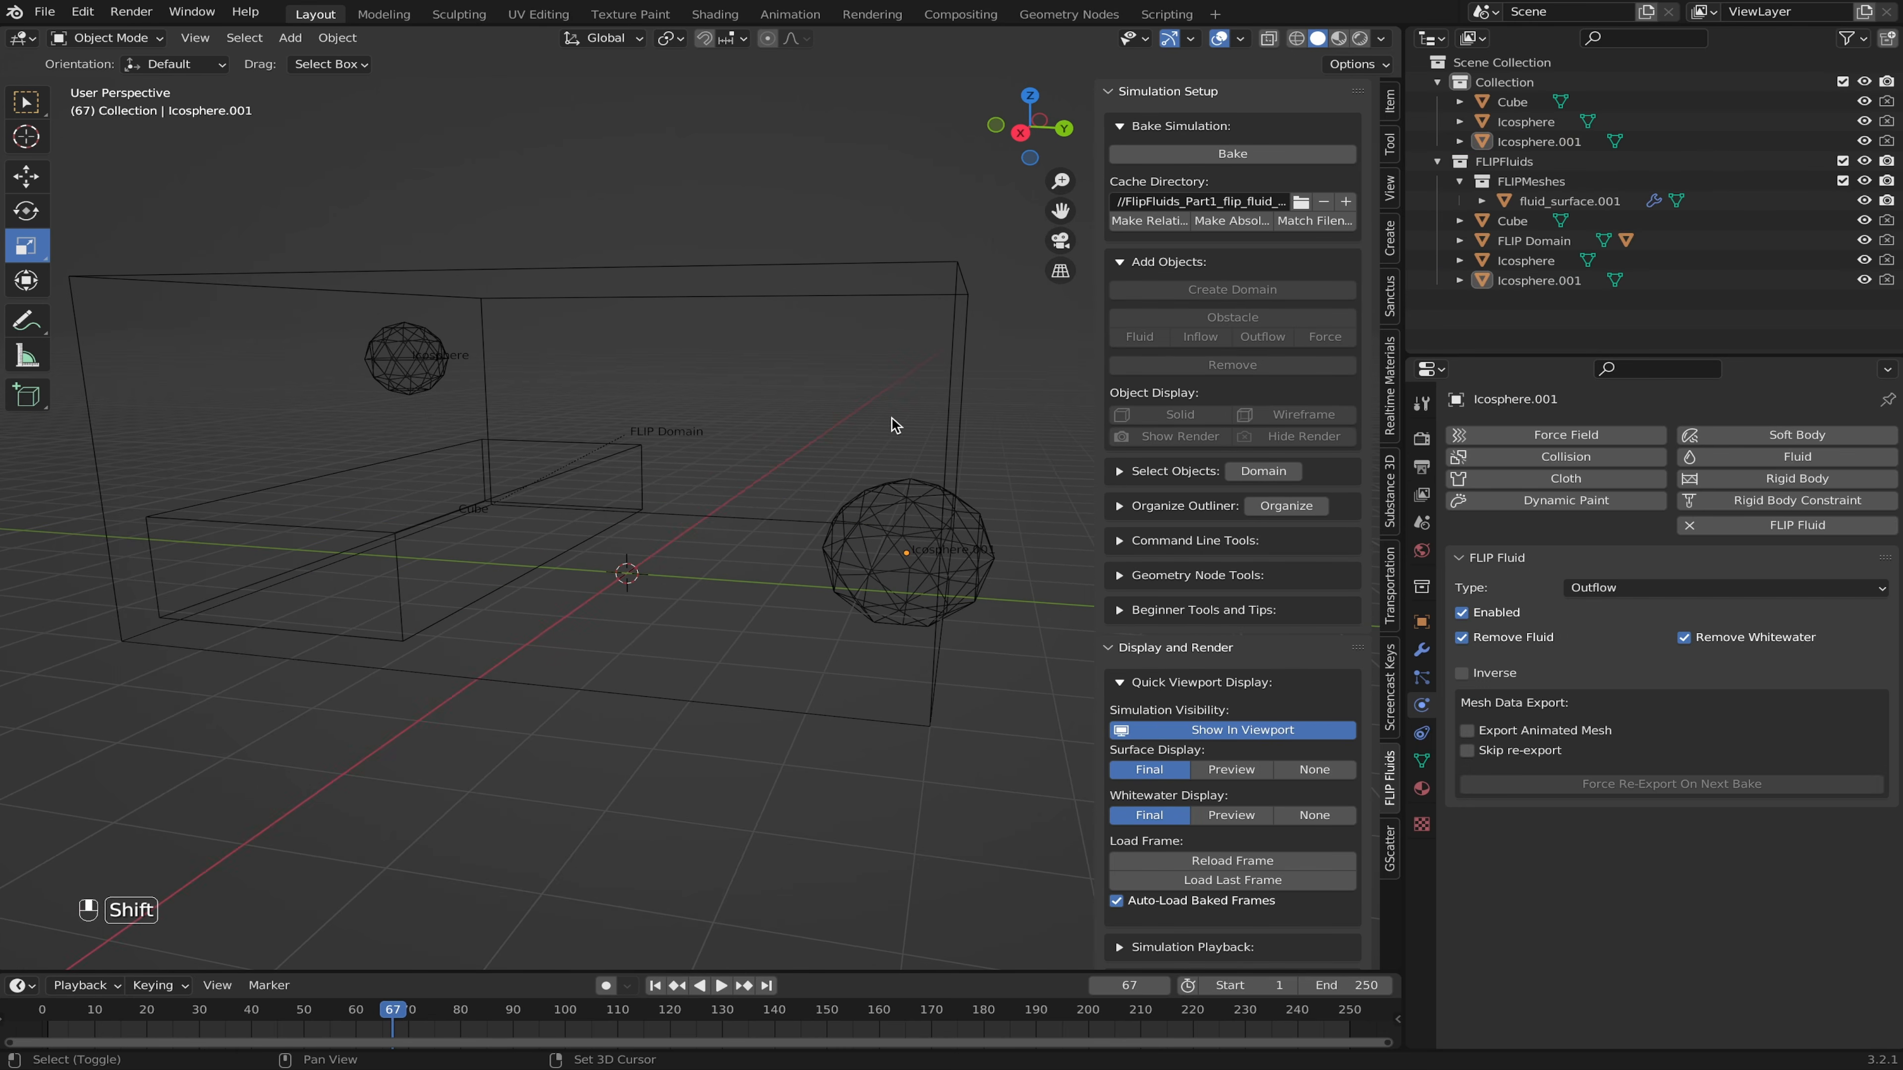
Step: Start baking the simulation with the outflow and inspect the fluid around the outflow sphere from several angles
left_click(1335, 156)
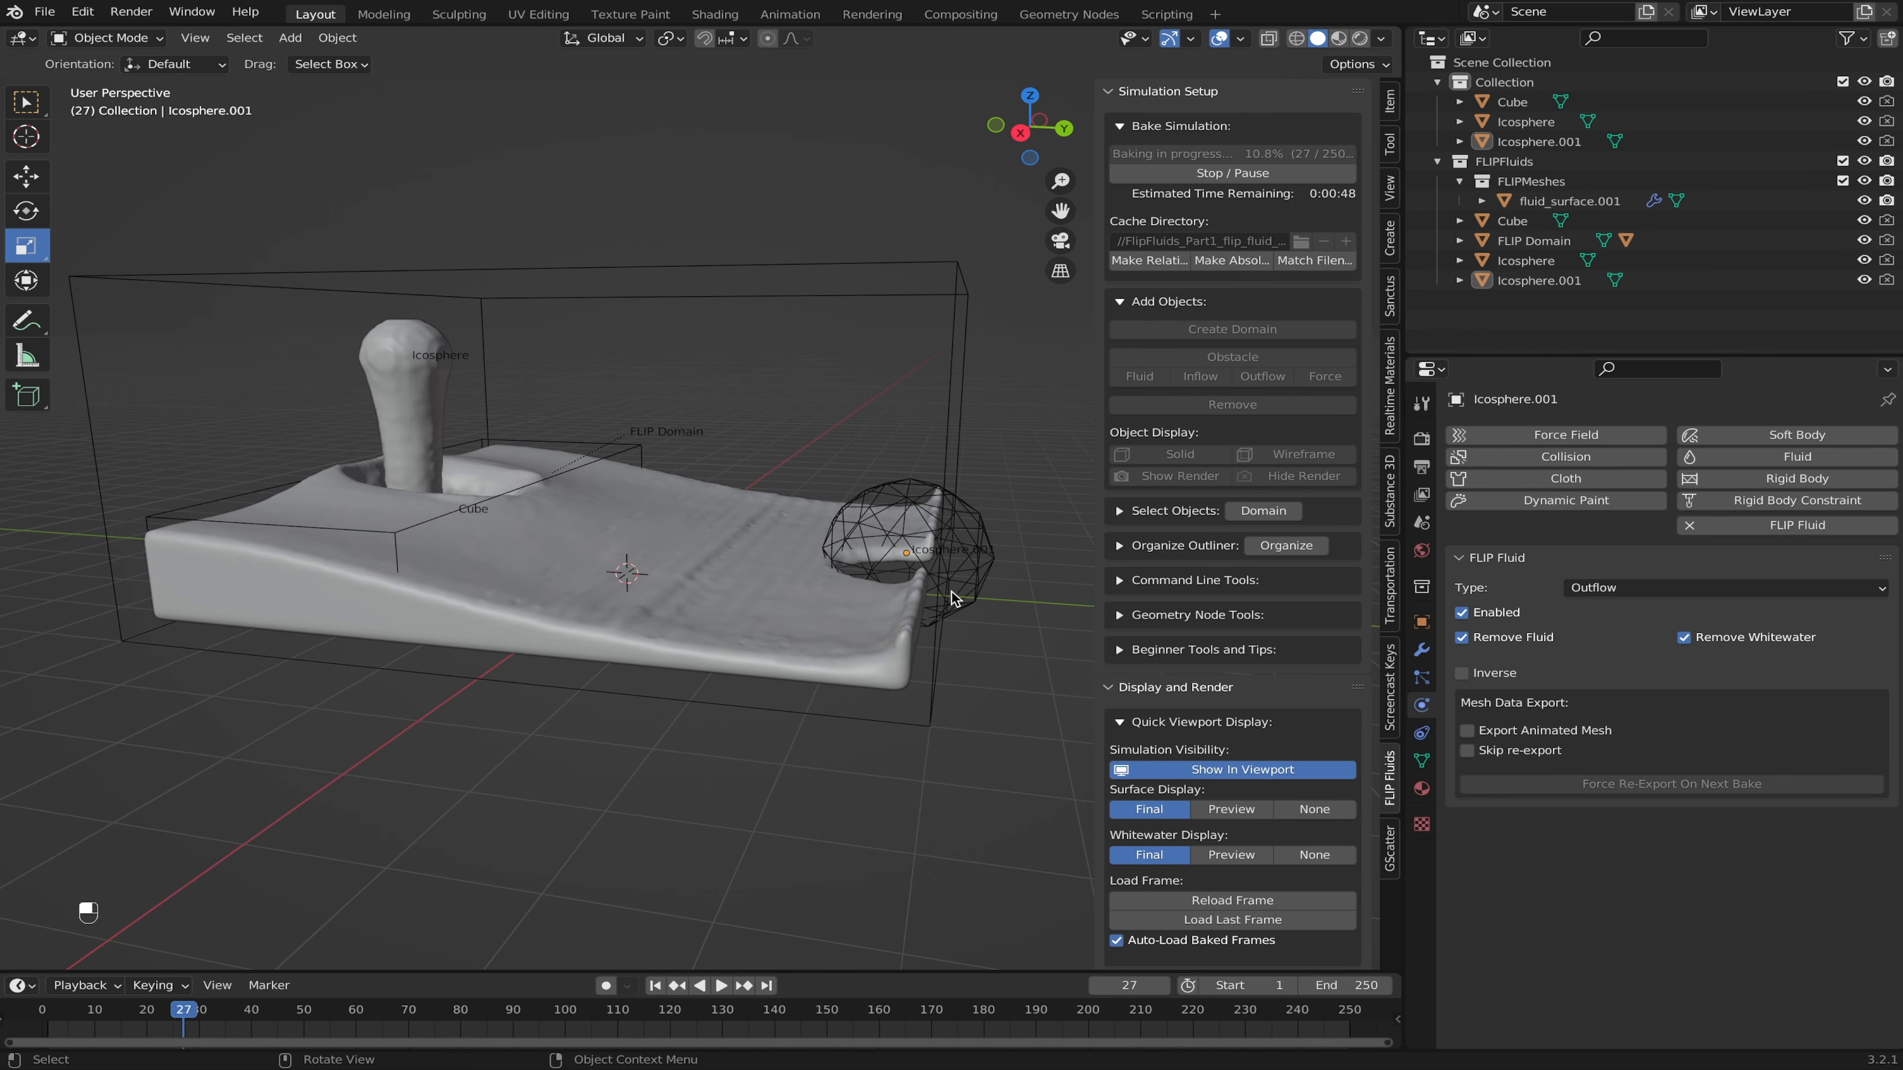
middle_click_drag(951, 593, 791, 658)
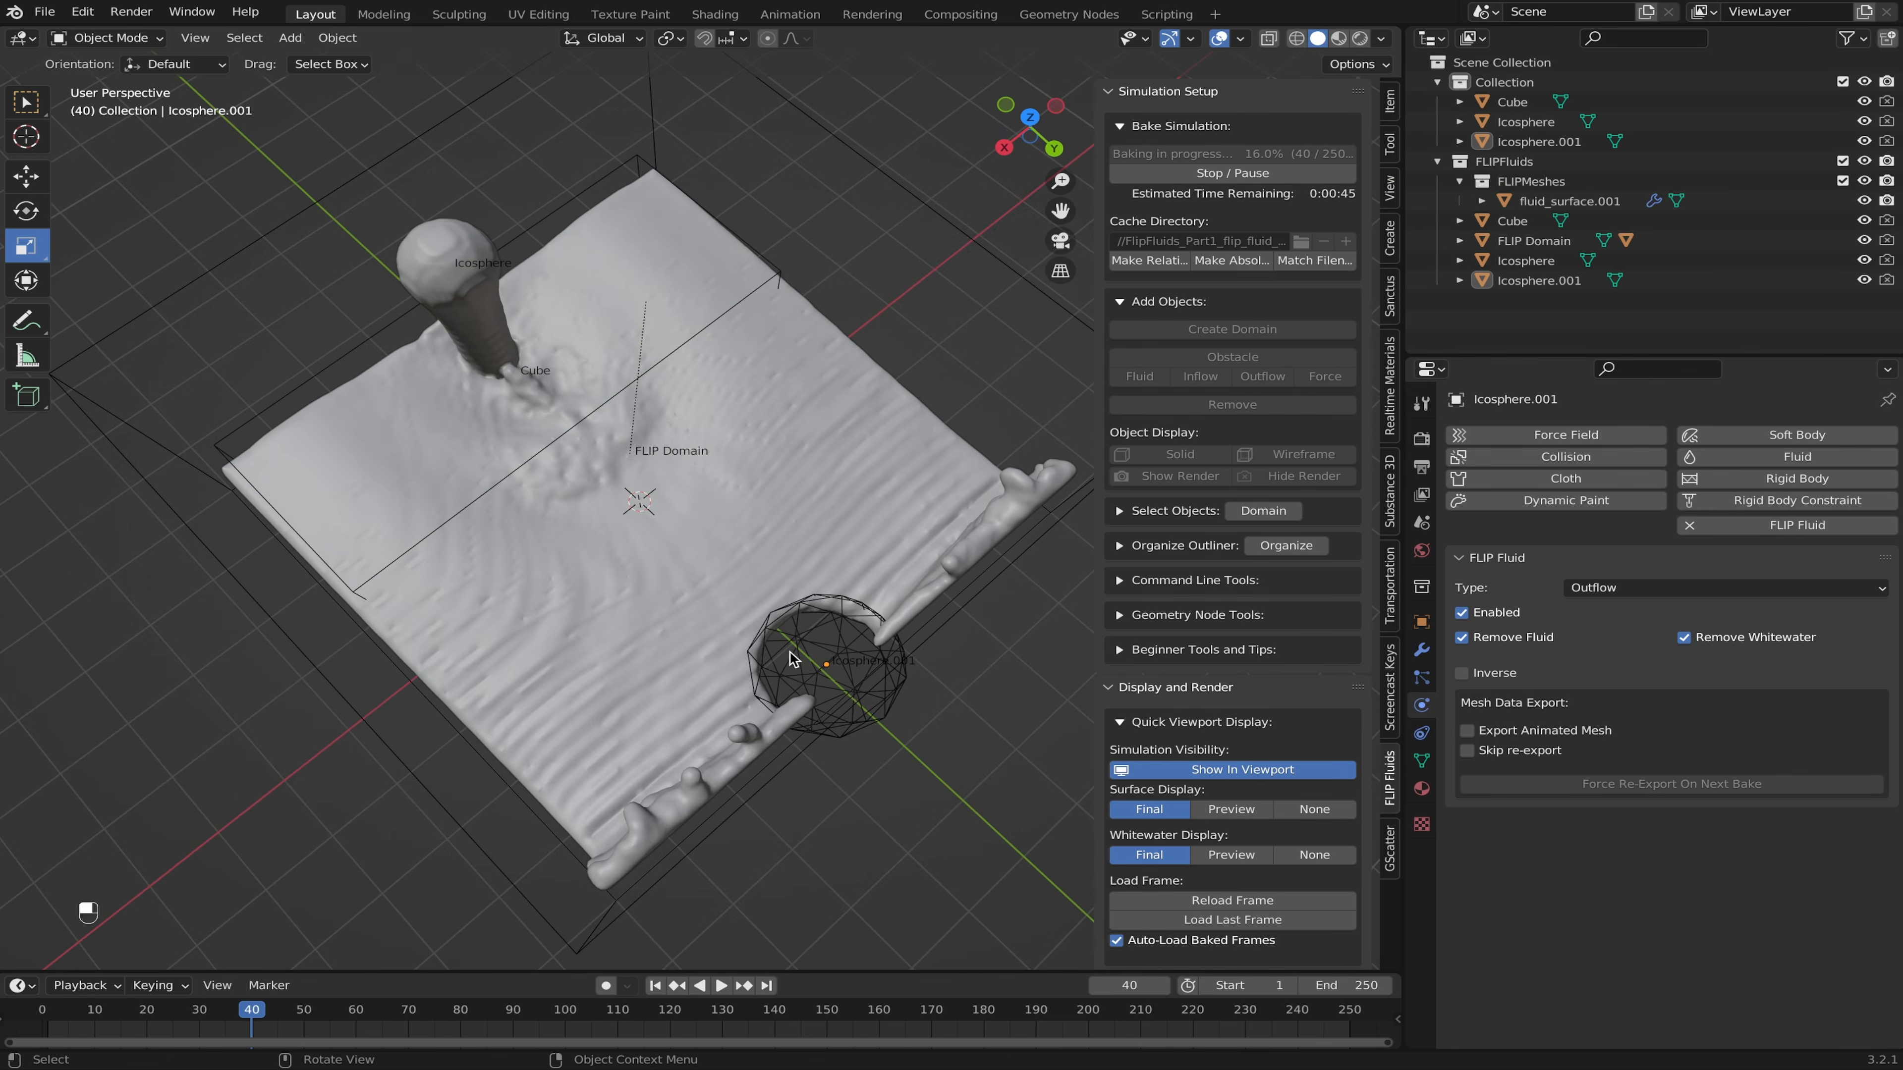
middle_click_drag(846, 693, 466, 595)
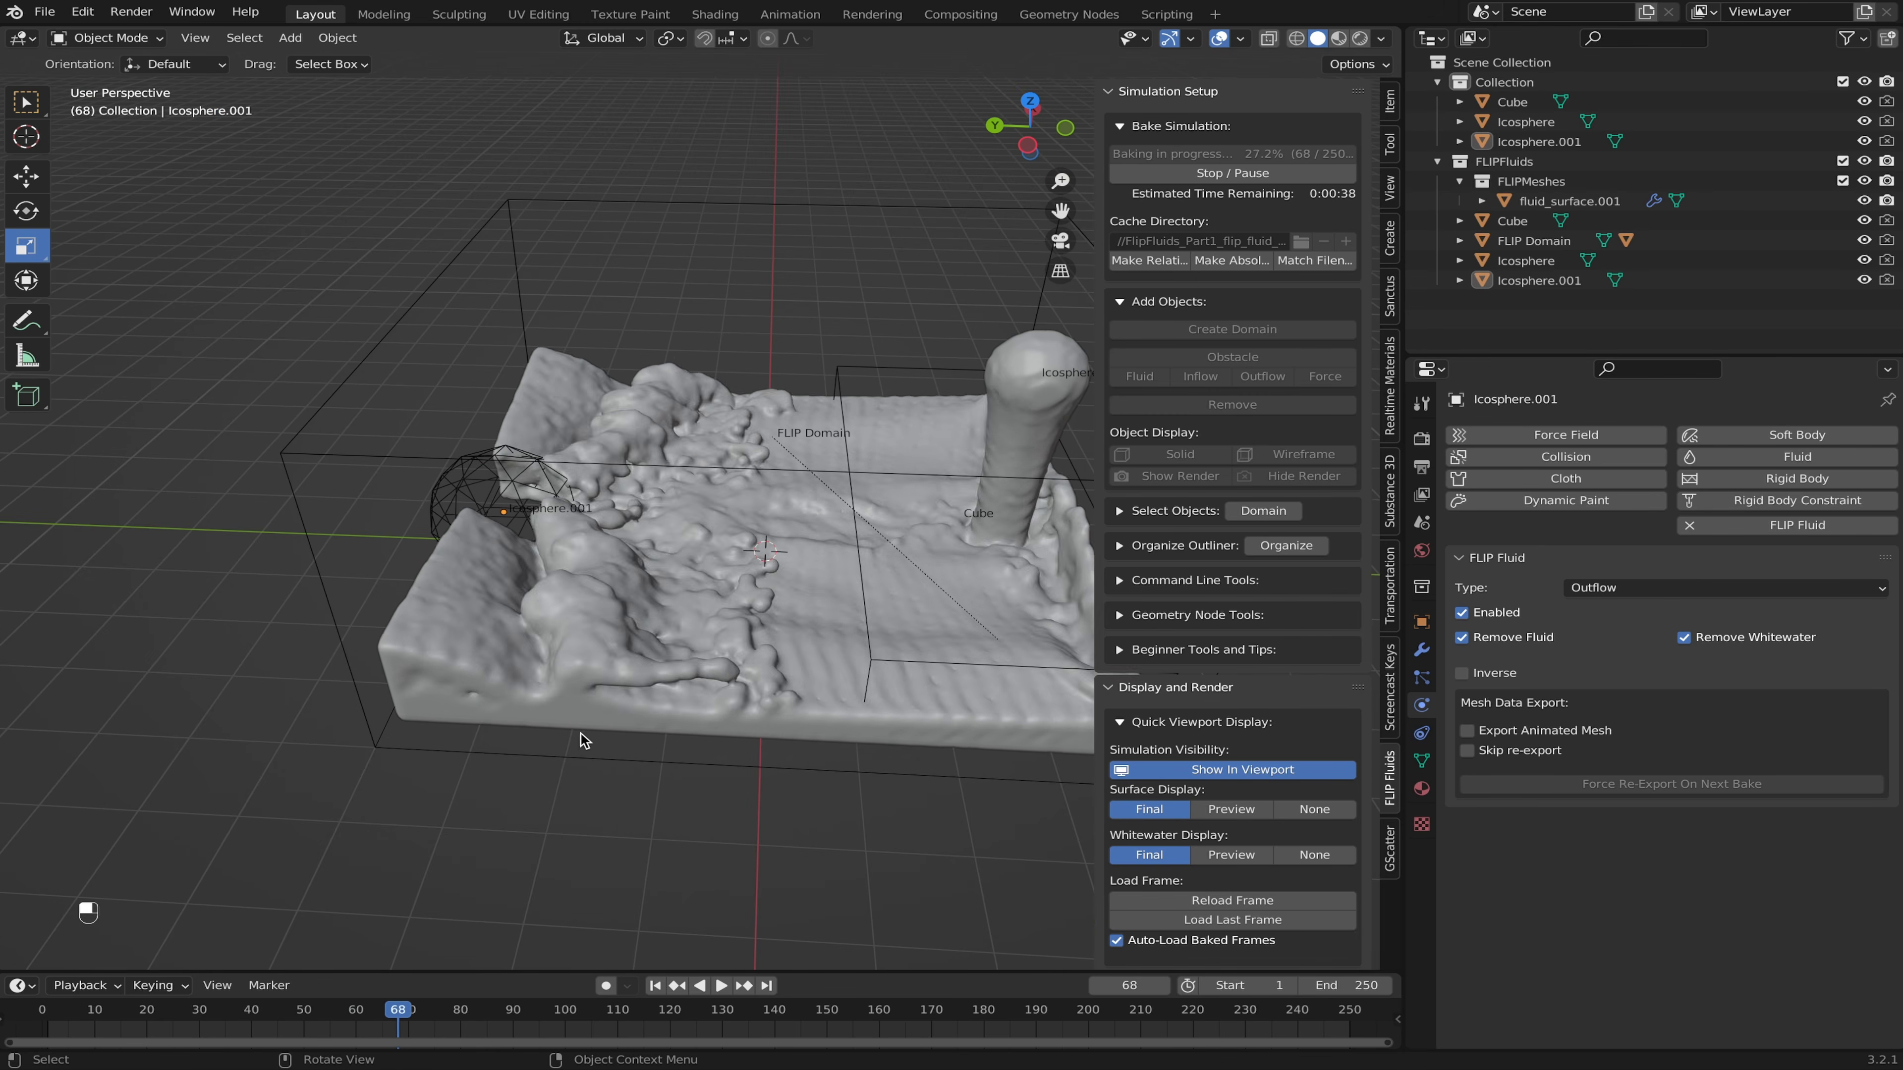
middle_click_drag(584, 740, 875, 690)
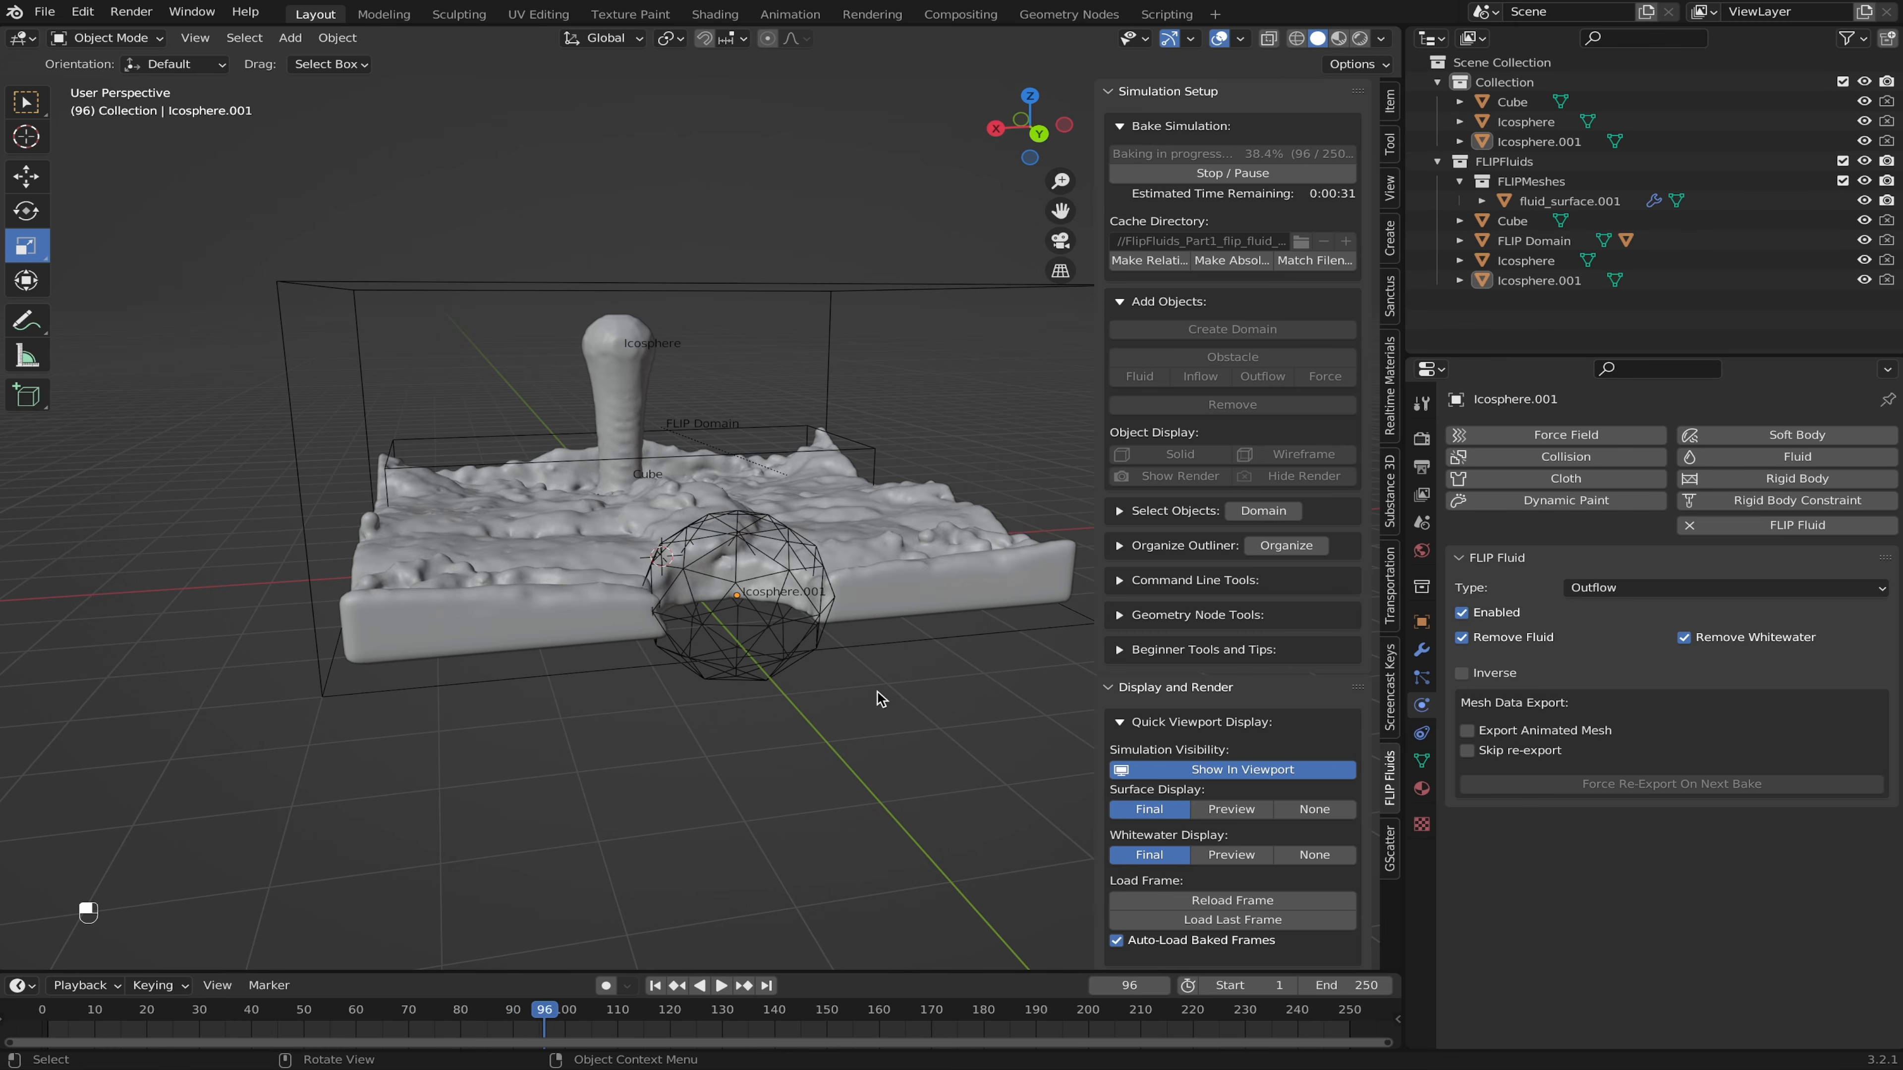
Step: Stop the running bake at about frame 102 and reset it
left_click(1233, 172)
left_click(1319, 155)
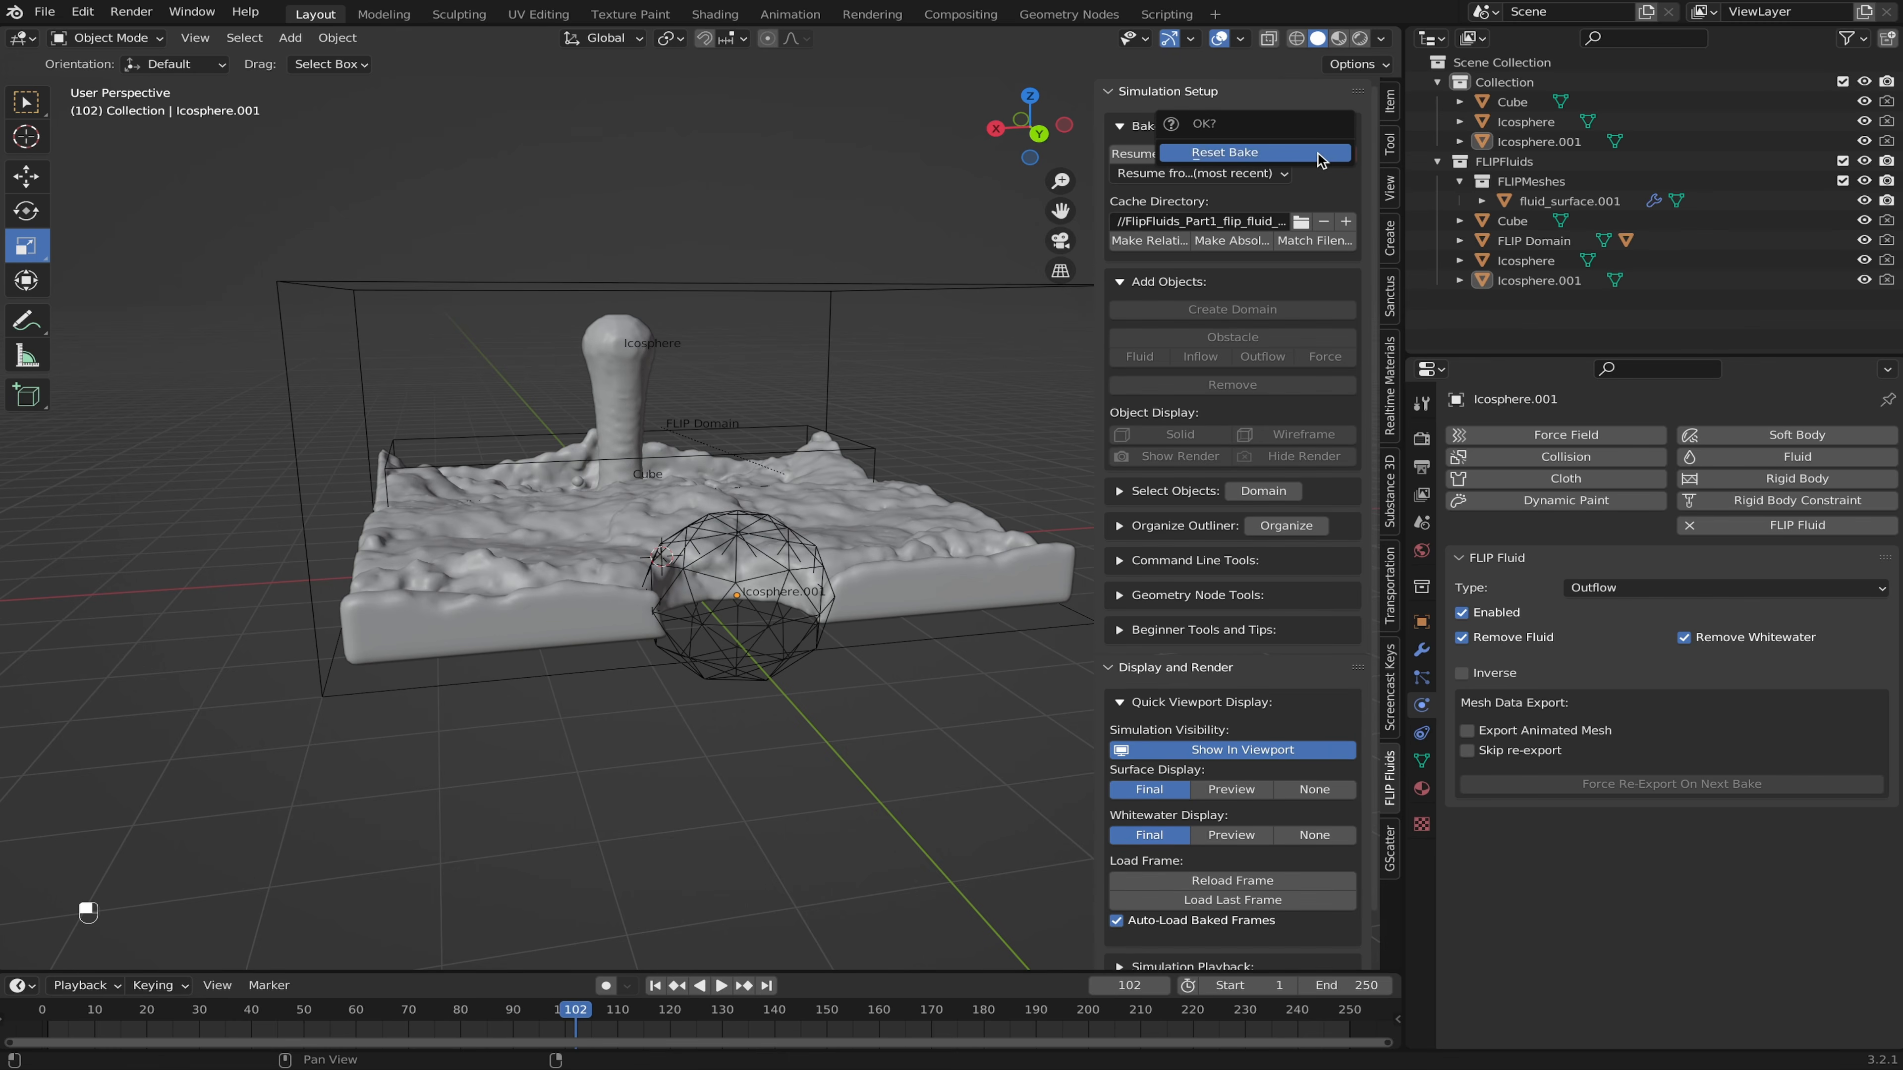
left_click(1319, 155)
Step: Move the inflow sphere straight up until it sits outside the domain, above its upper face
middle_click_drag(658, 395, 840, 382)
left_click(420, 380)
key("g")
left_click(474, 202)
left_click(868, 157)
Step: Bake the simulation with the inflow sphere outside the domain to about frame 214, inspect the fluid, and reset the bake
left_click(1232, 153)
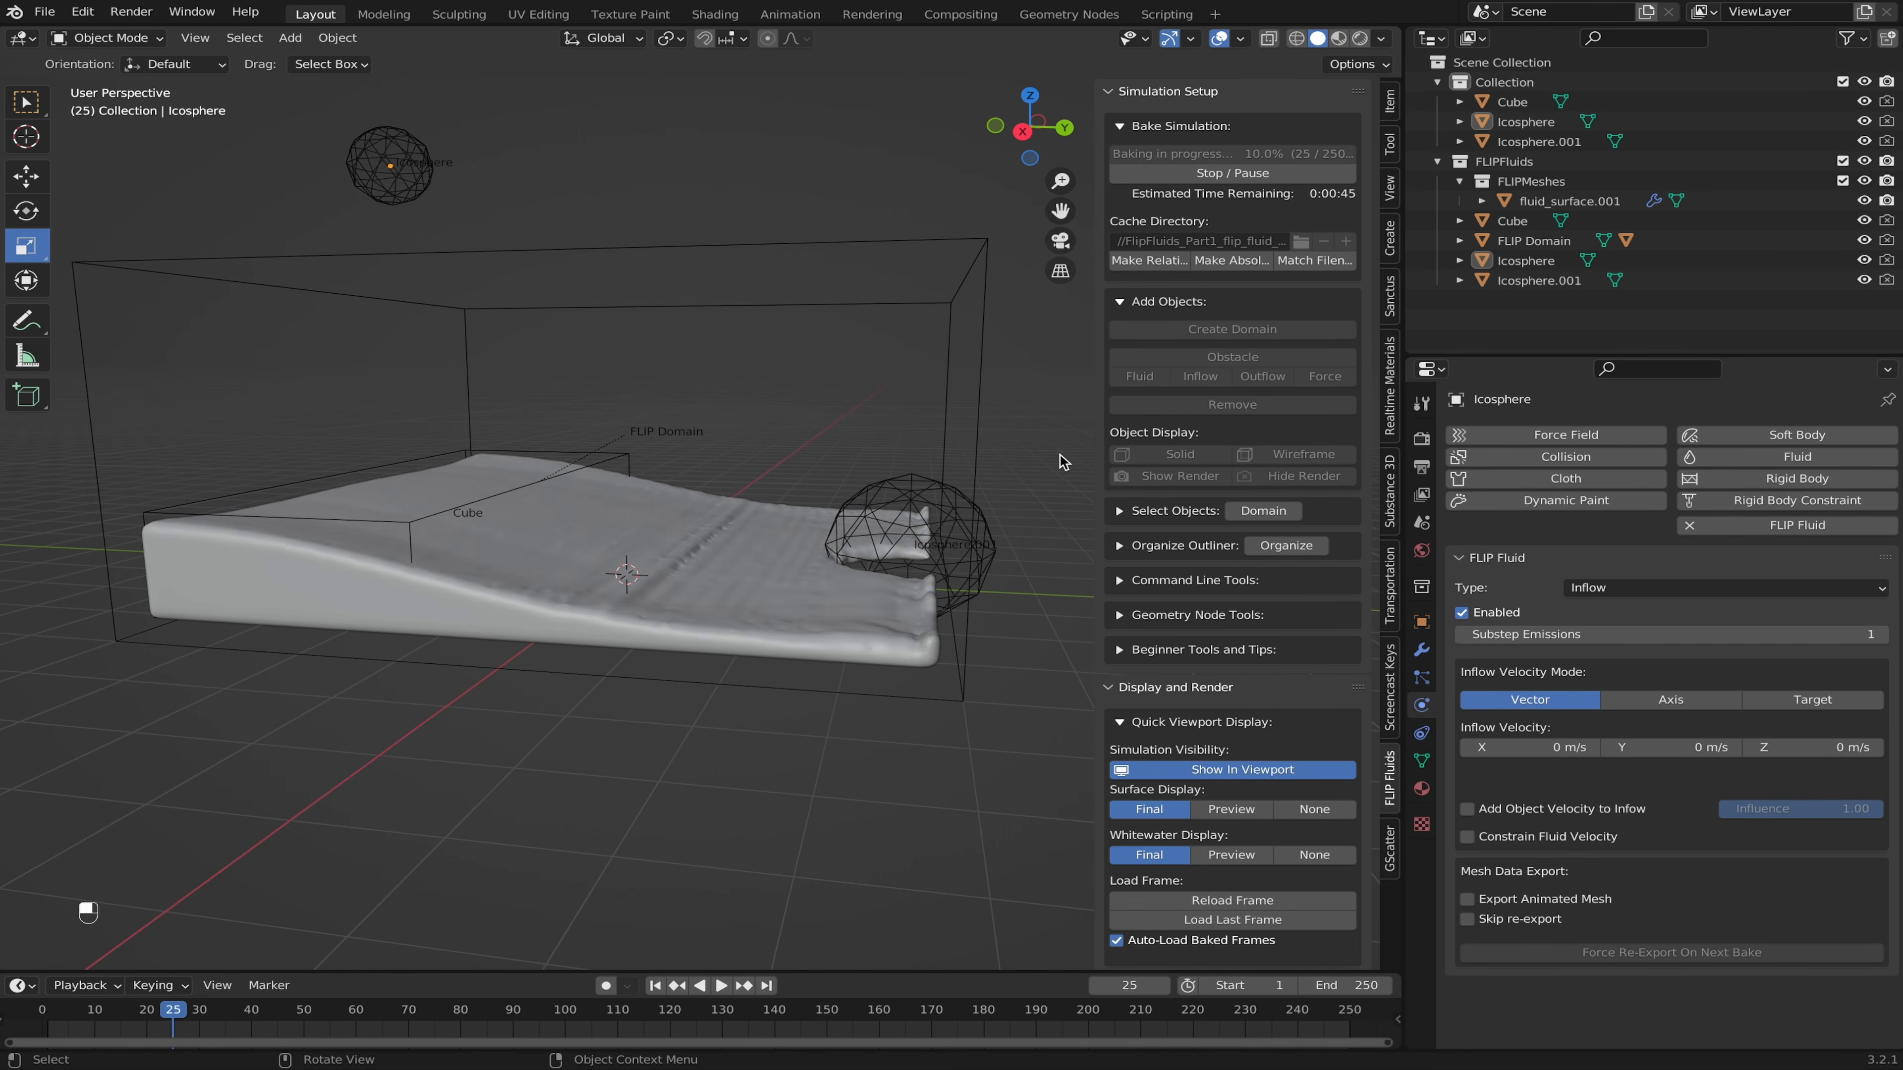
scroll(332, 713, "up", 2)
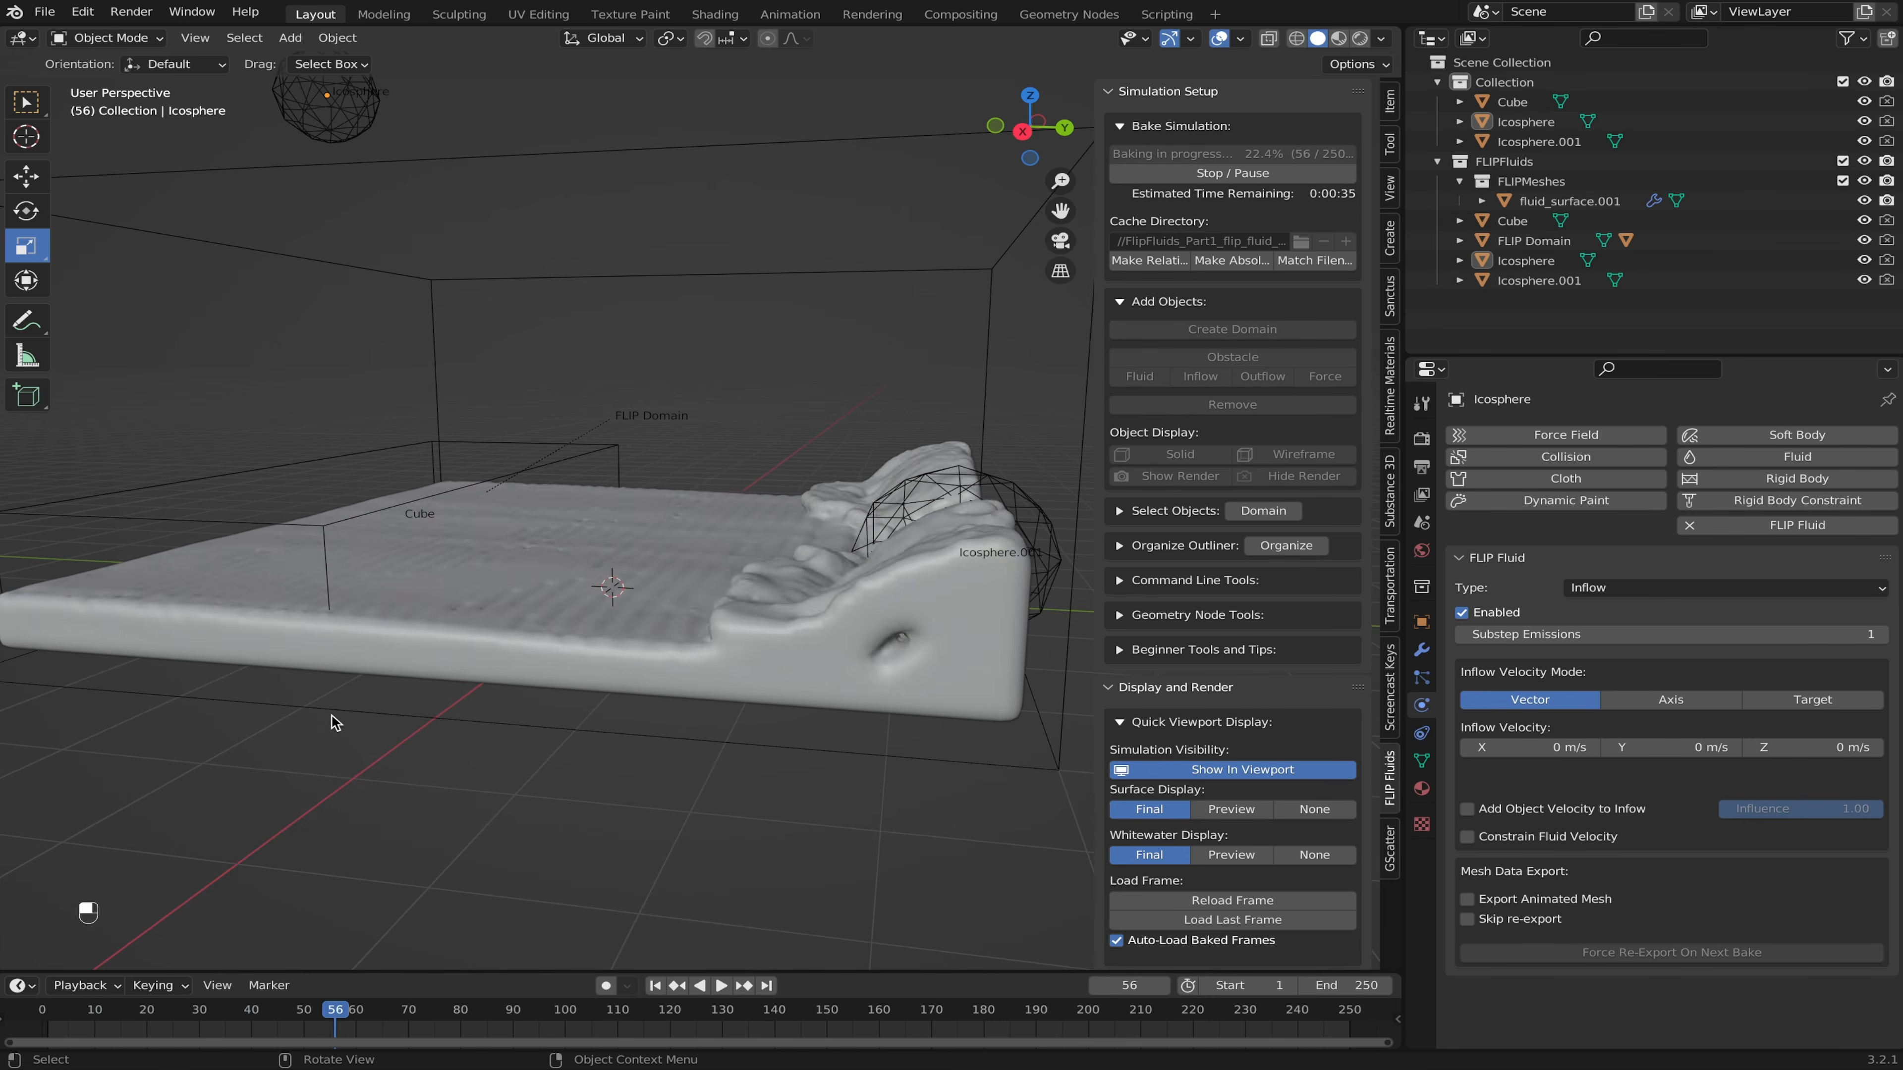
middle_click_drag(702, 552, 683, 594)
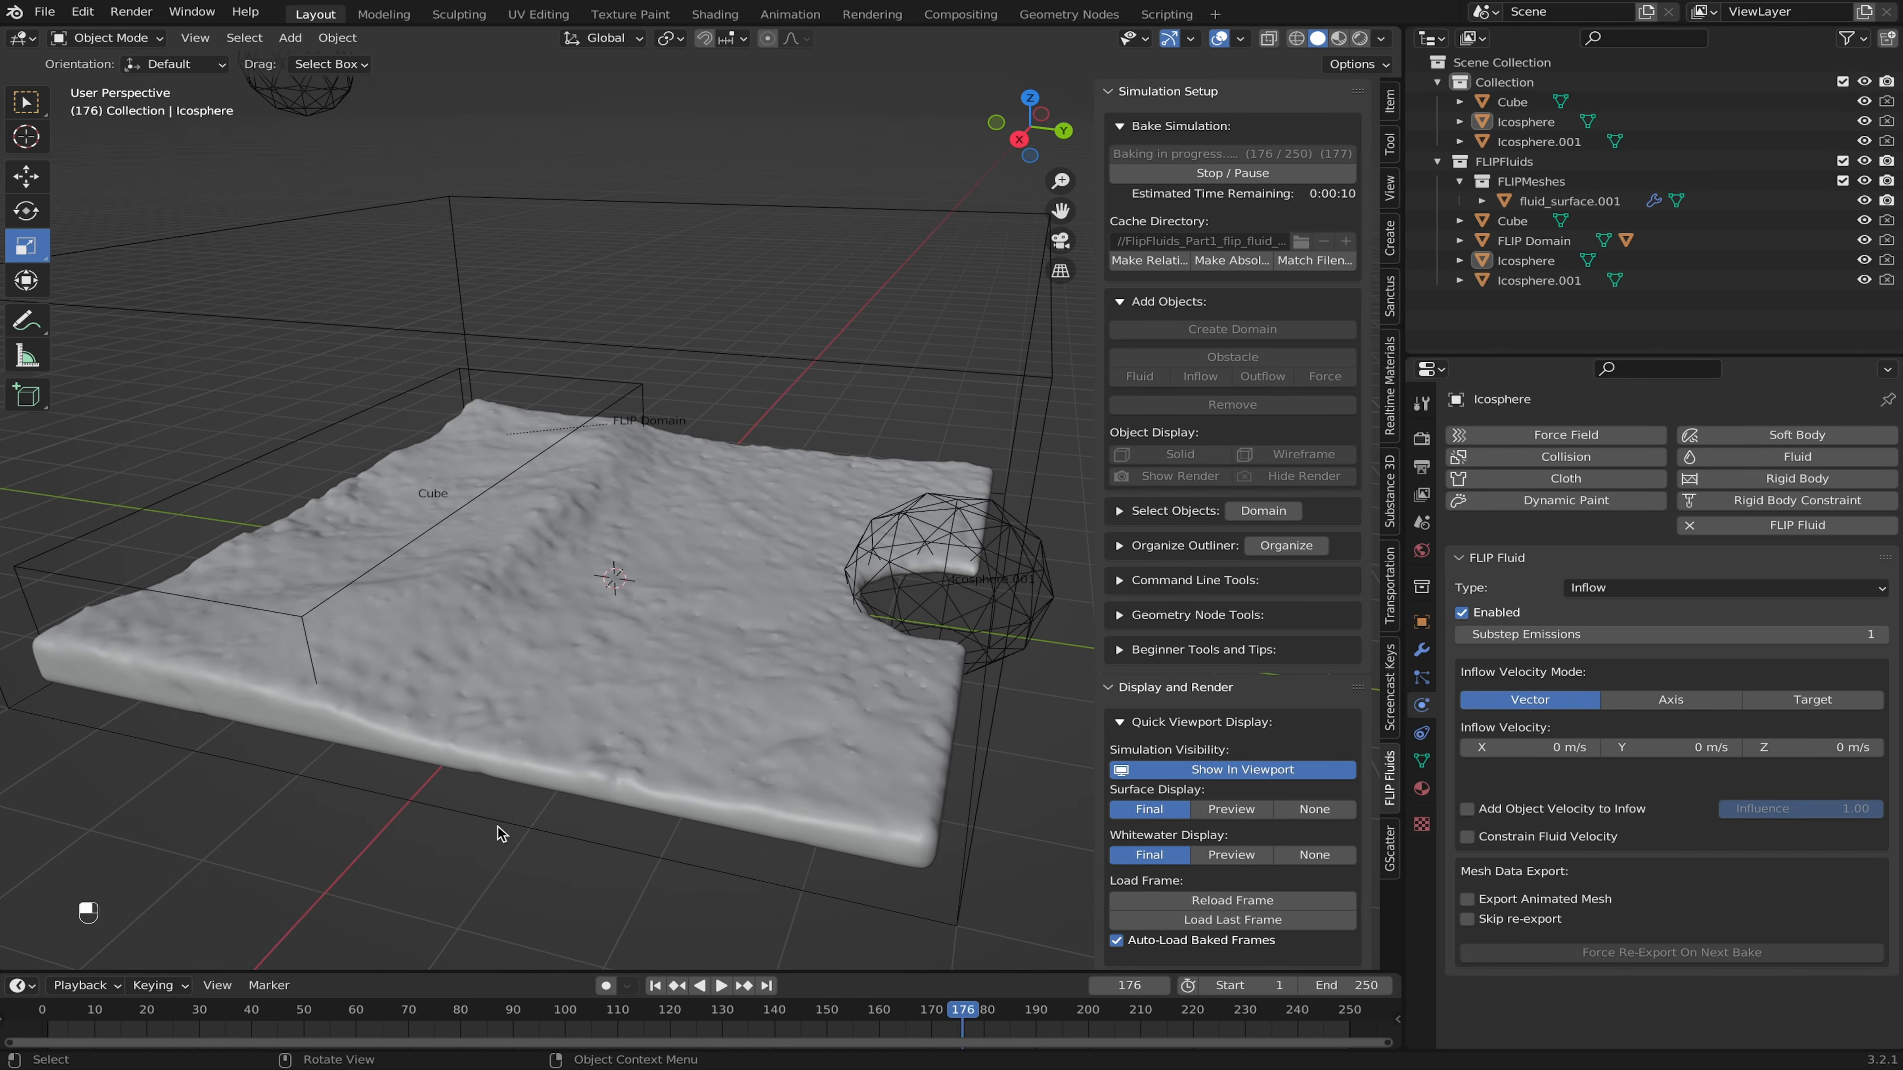
middle_click_drag(500, 835, 994, 588)
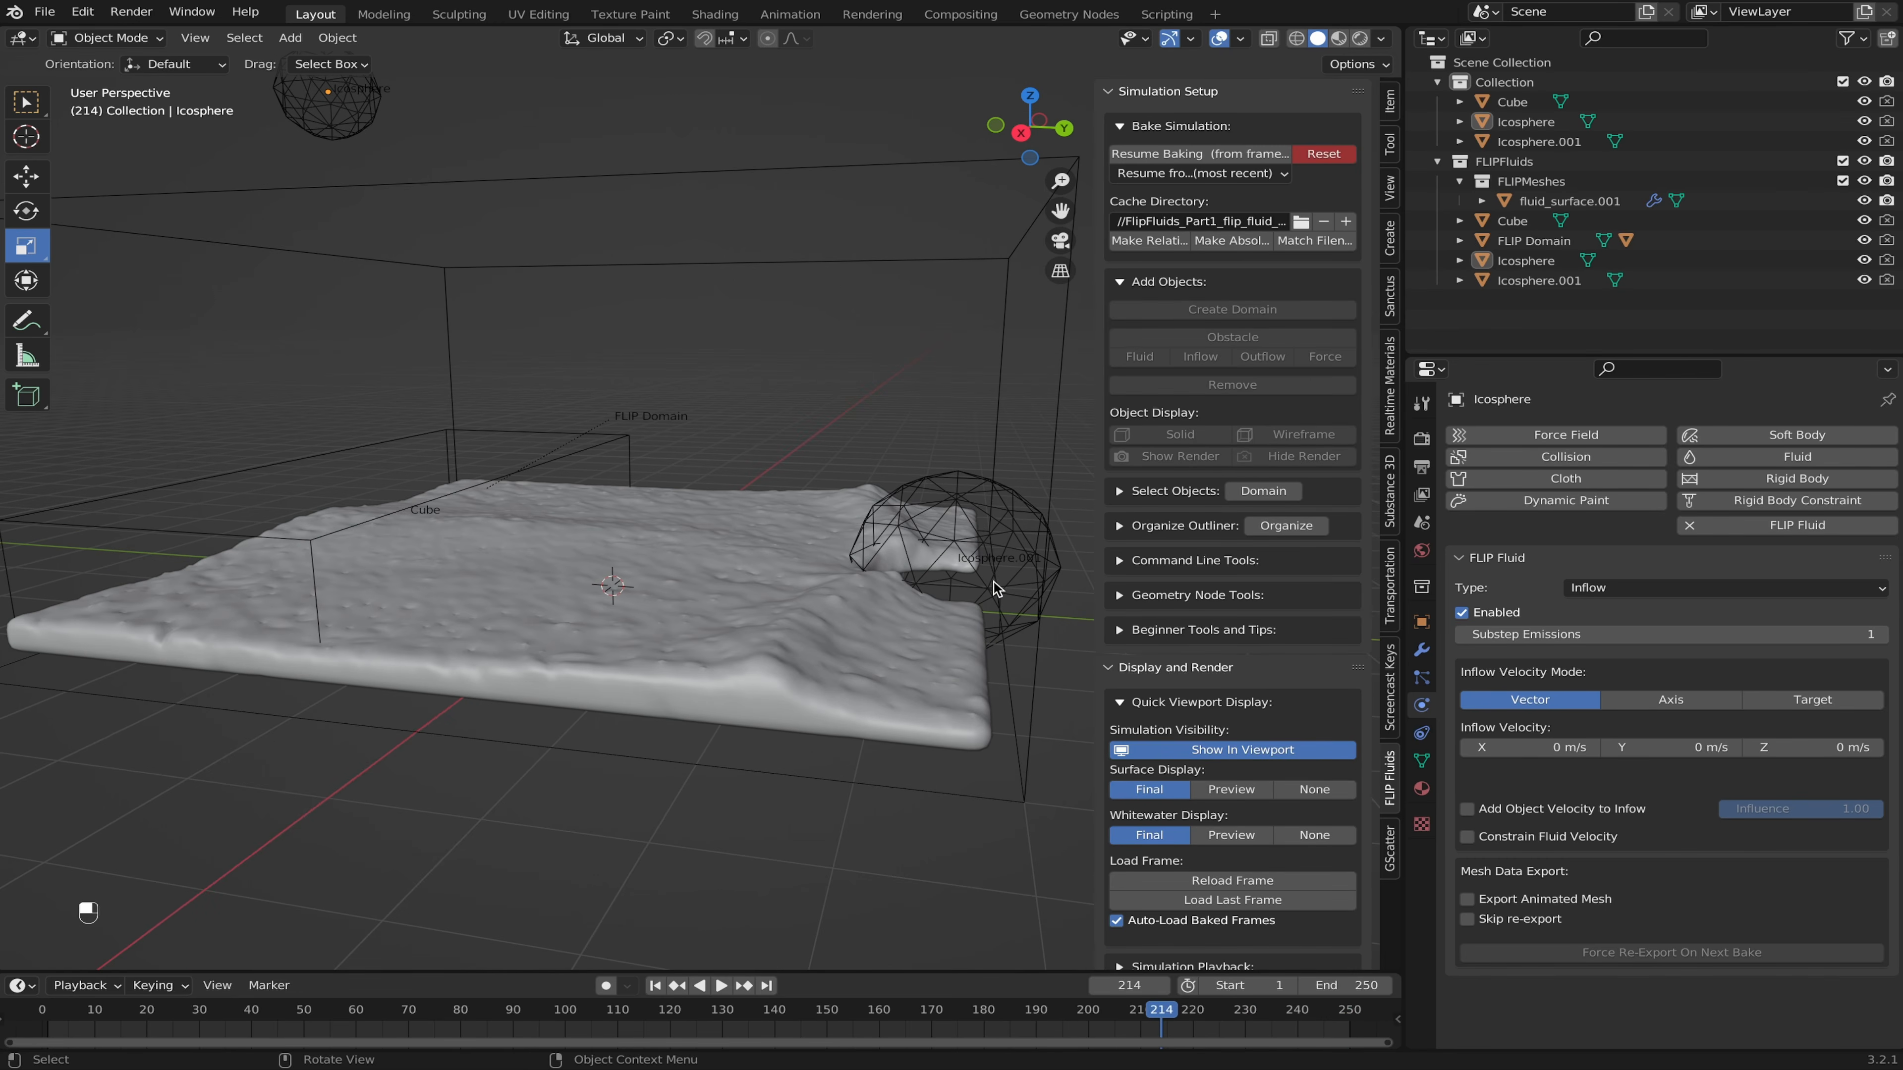
left_click(1273, 150)
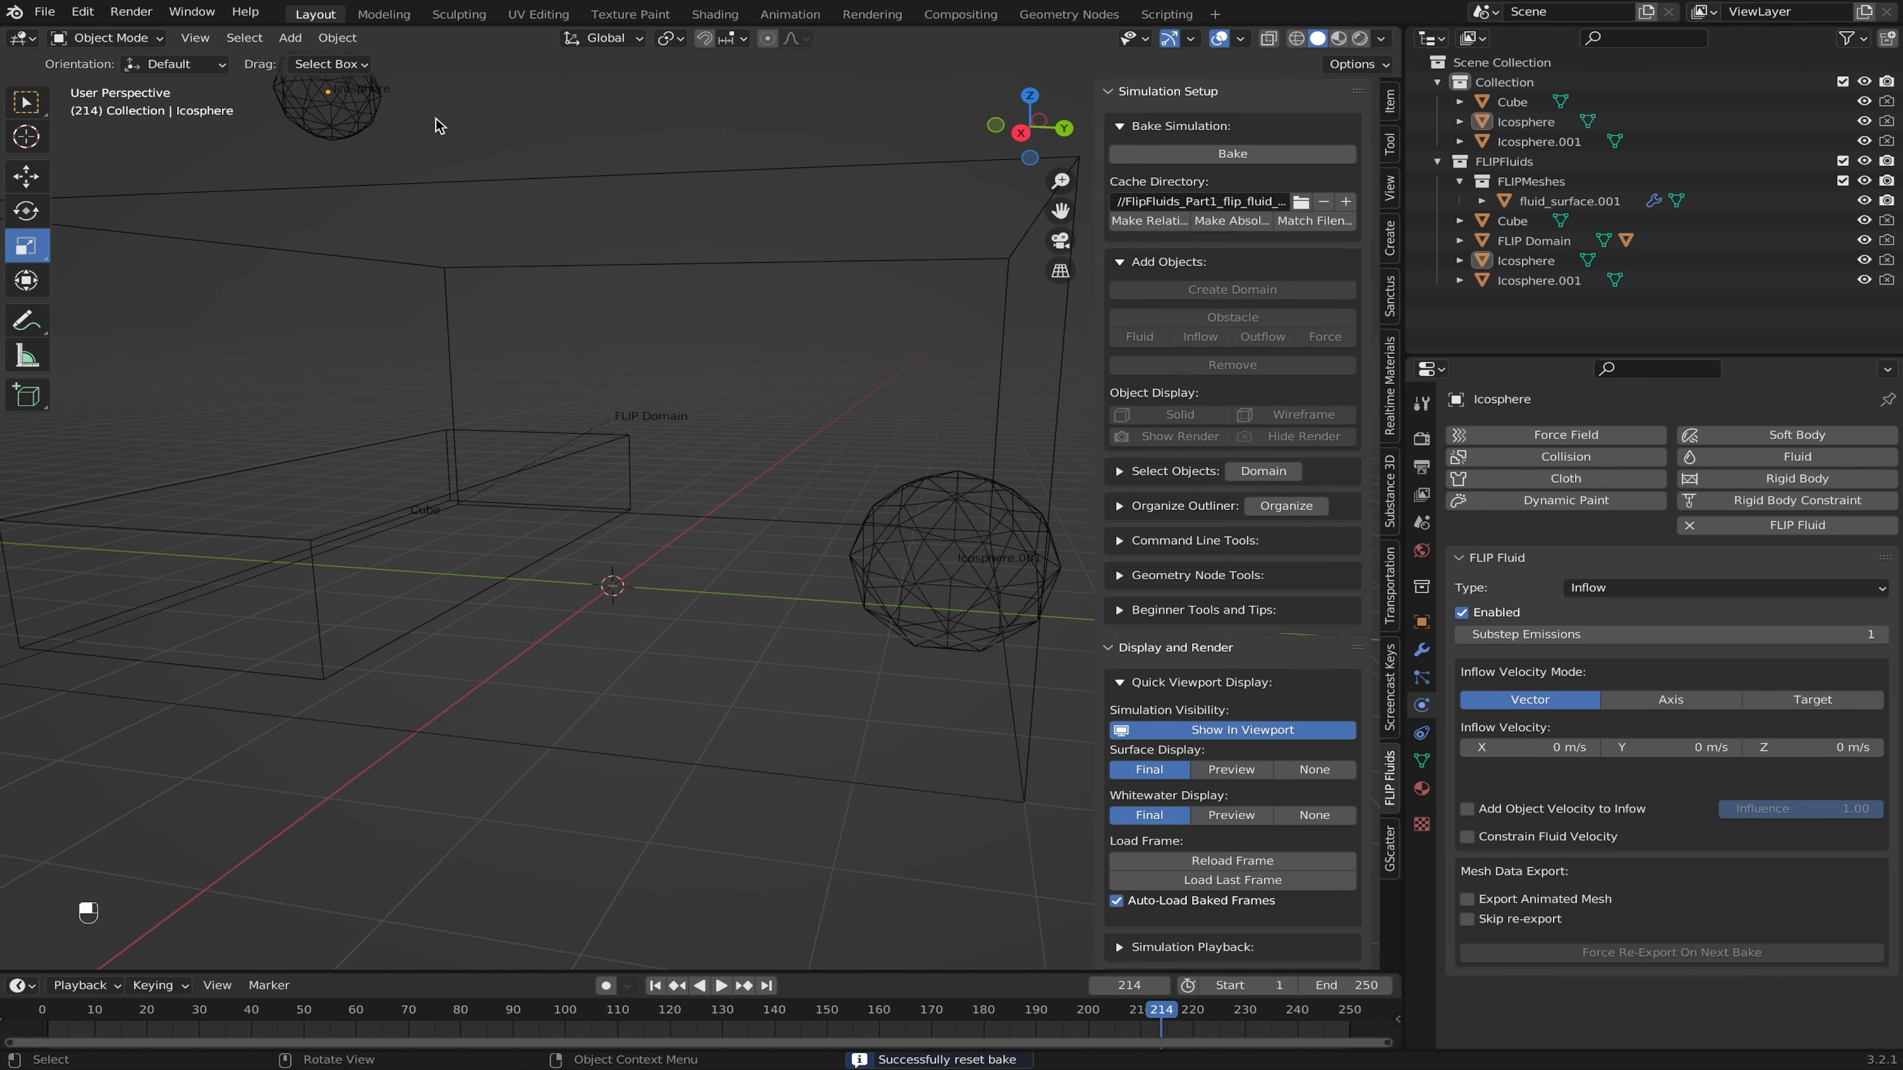
Step: Move the inflow sphere down along Z so it lies back inside the domain near its upper face
left_click(397, 171)
key("g")
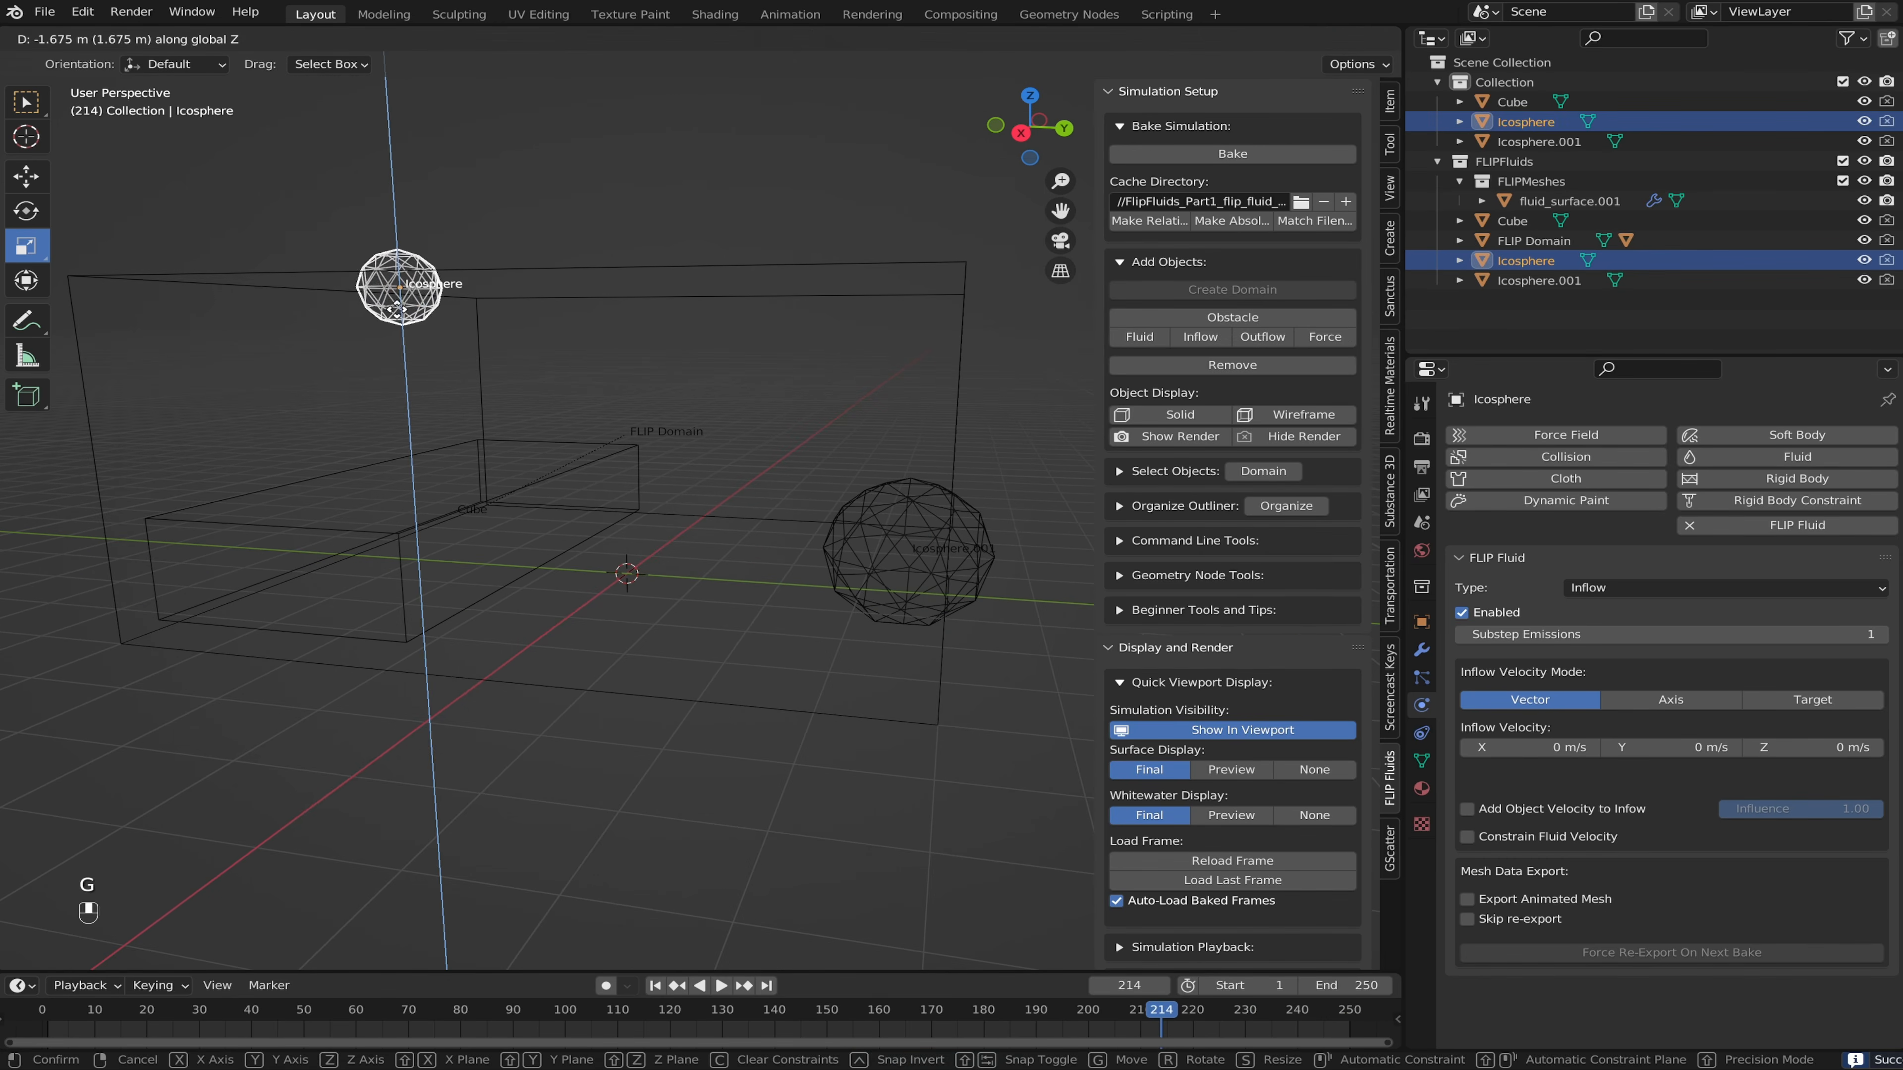
left_click(408, 341)
left_click(527, 227)
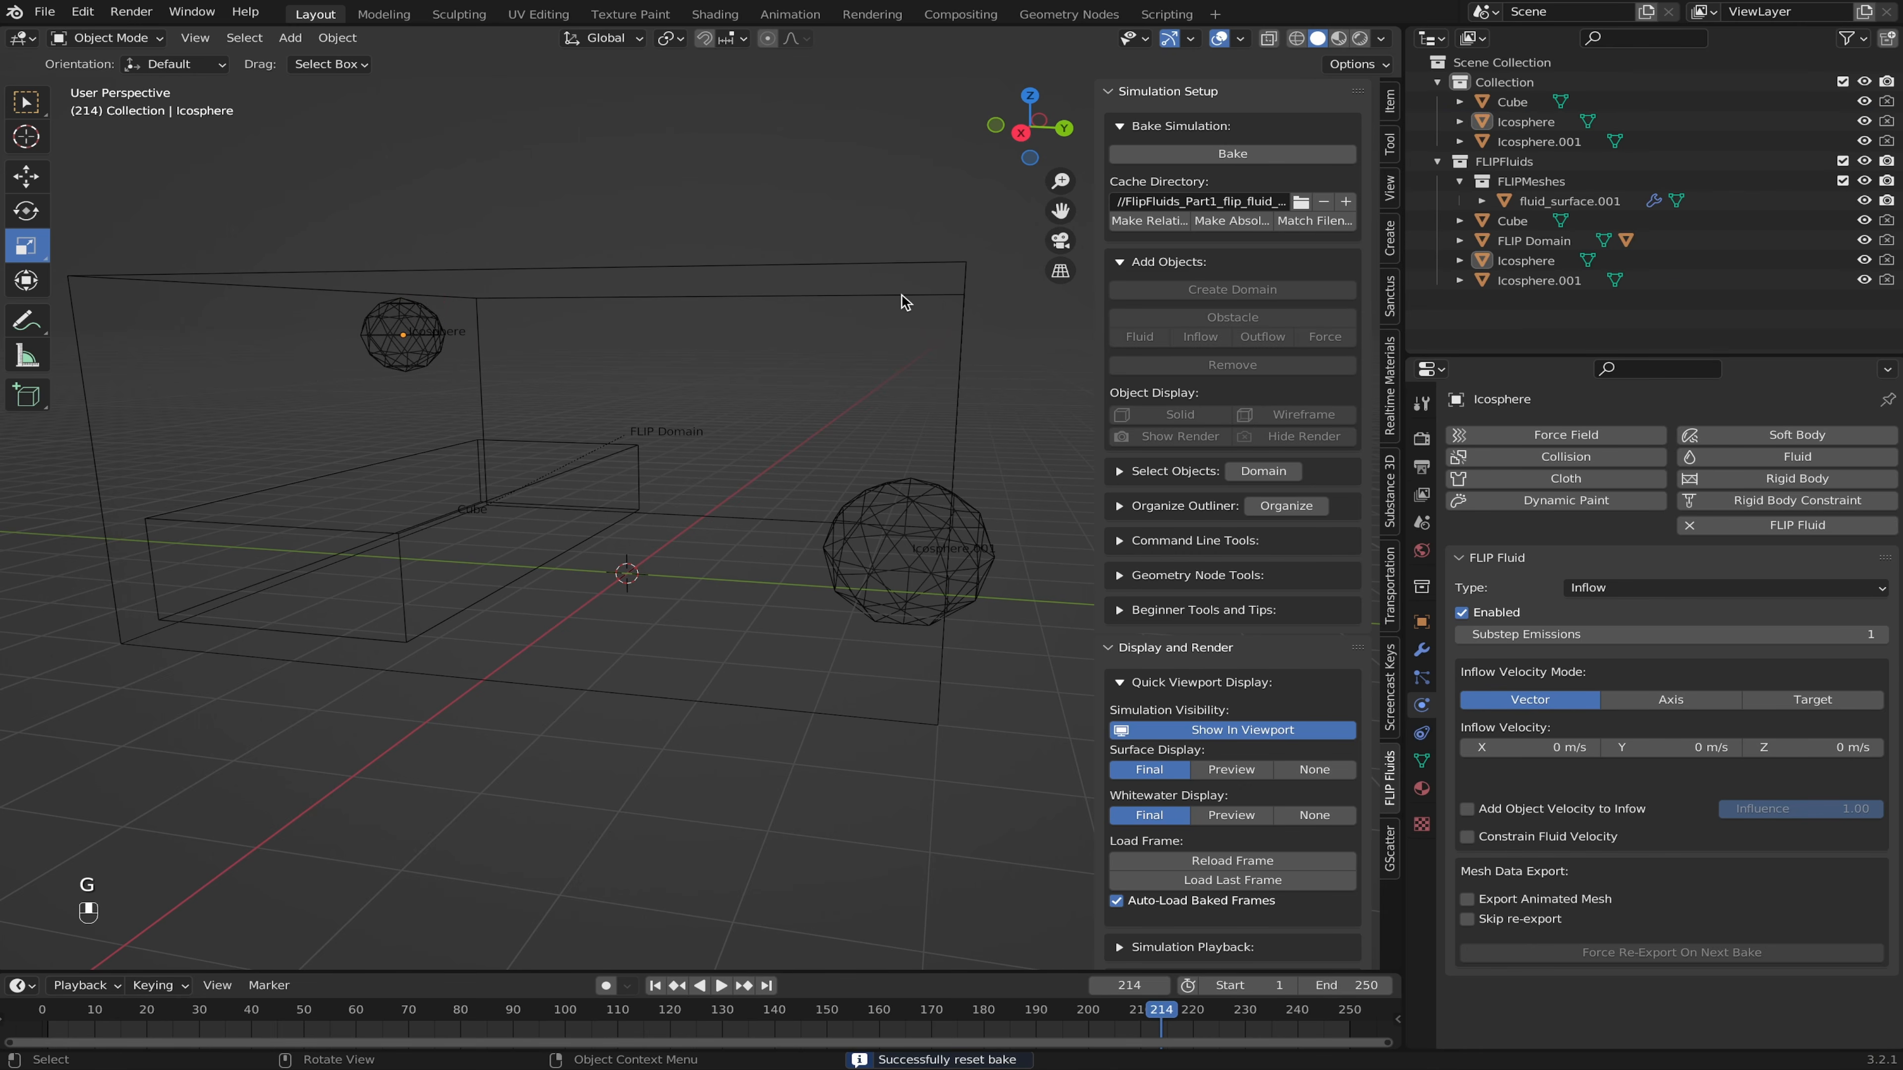
Step: Add a cube at the domain's centre and scale it down along individual axes into a slab
key("shift+a")
left_click(995, 333)
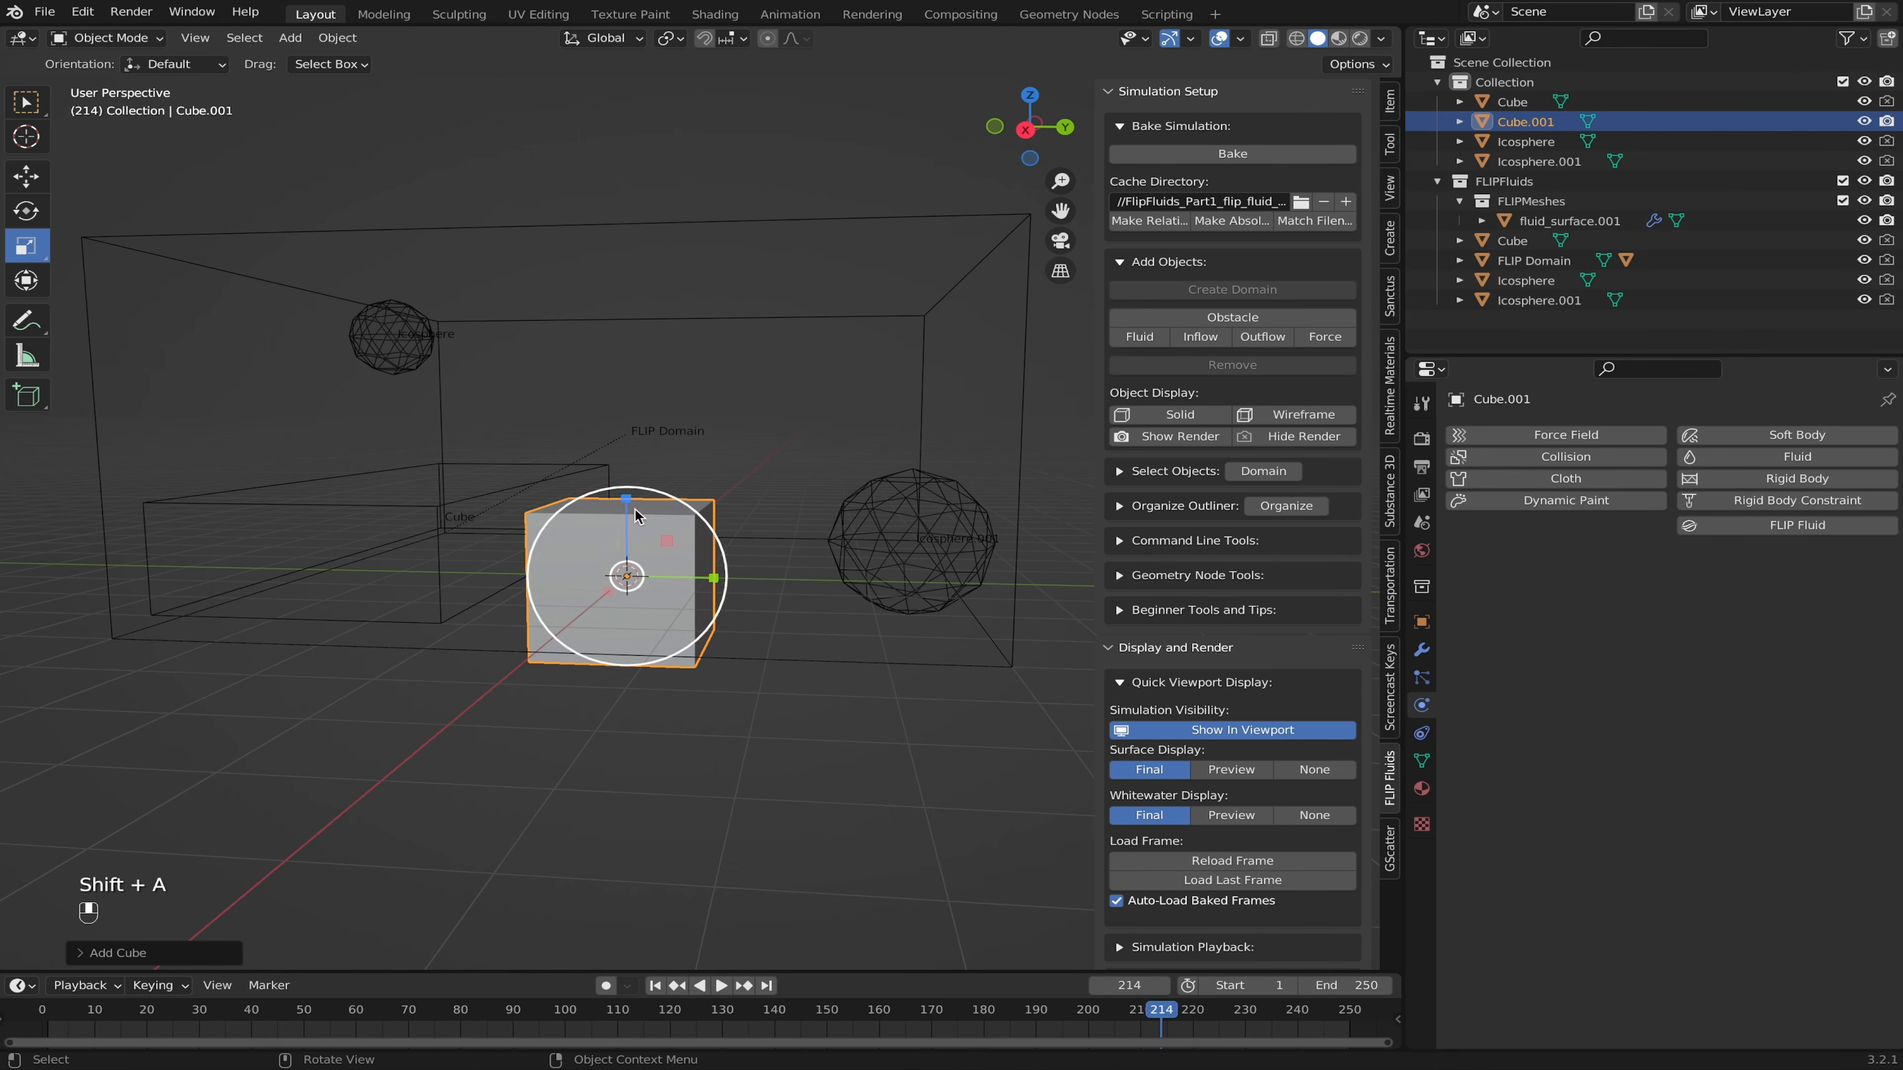
left_click_drag(628, 501, 628, 557)
middle_click_drag(628, 557, 396, 637)
left_click_drag(588, 531, 638, 530)
middle_click_drag(638, 530, 891, 450)
Step: Tilt the slab diagonally, resize it and move it along Y so it slopes up toward the outflow sphere
key("r")
middle_click(802, 506)
left_click(711, 390)
key("s")
left_click(820, 476)
middle_click_drag(820, 476, 861, 504)
key("g")
key("y")
left_click(885, 506)
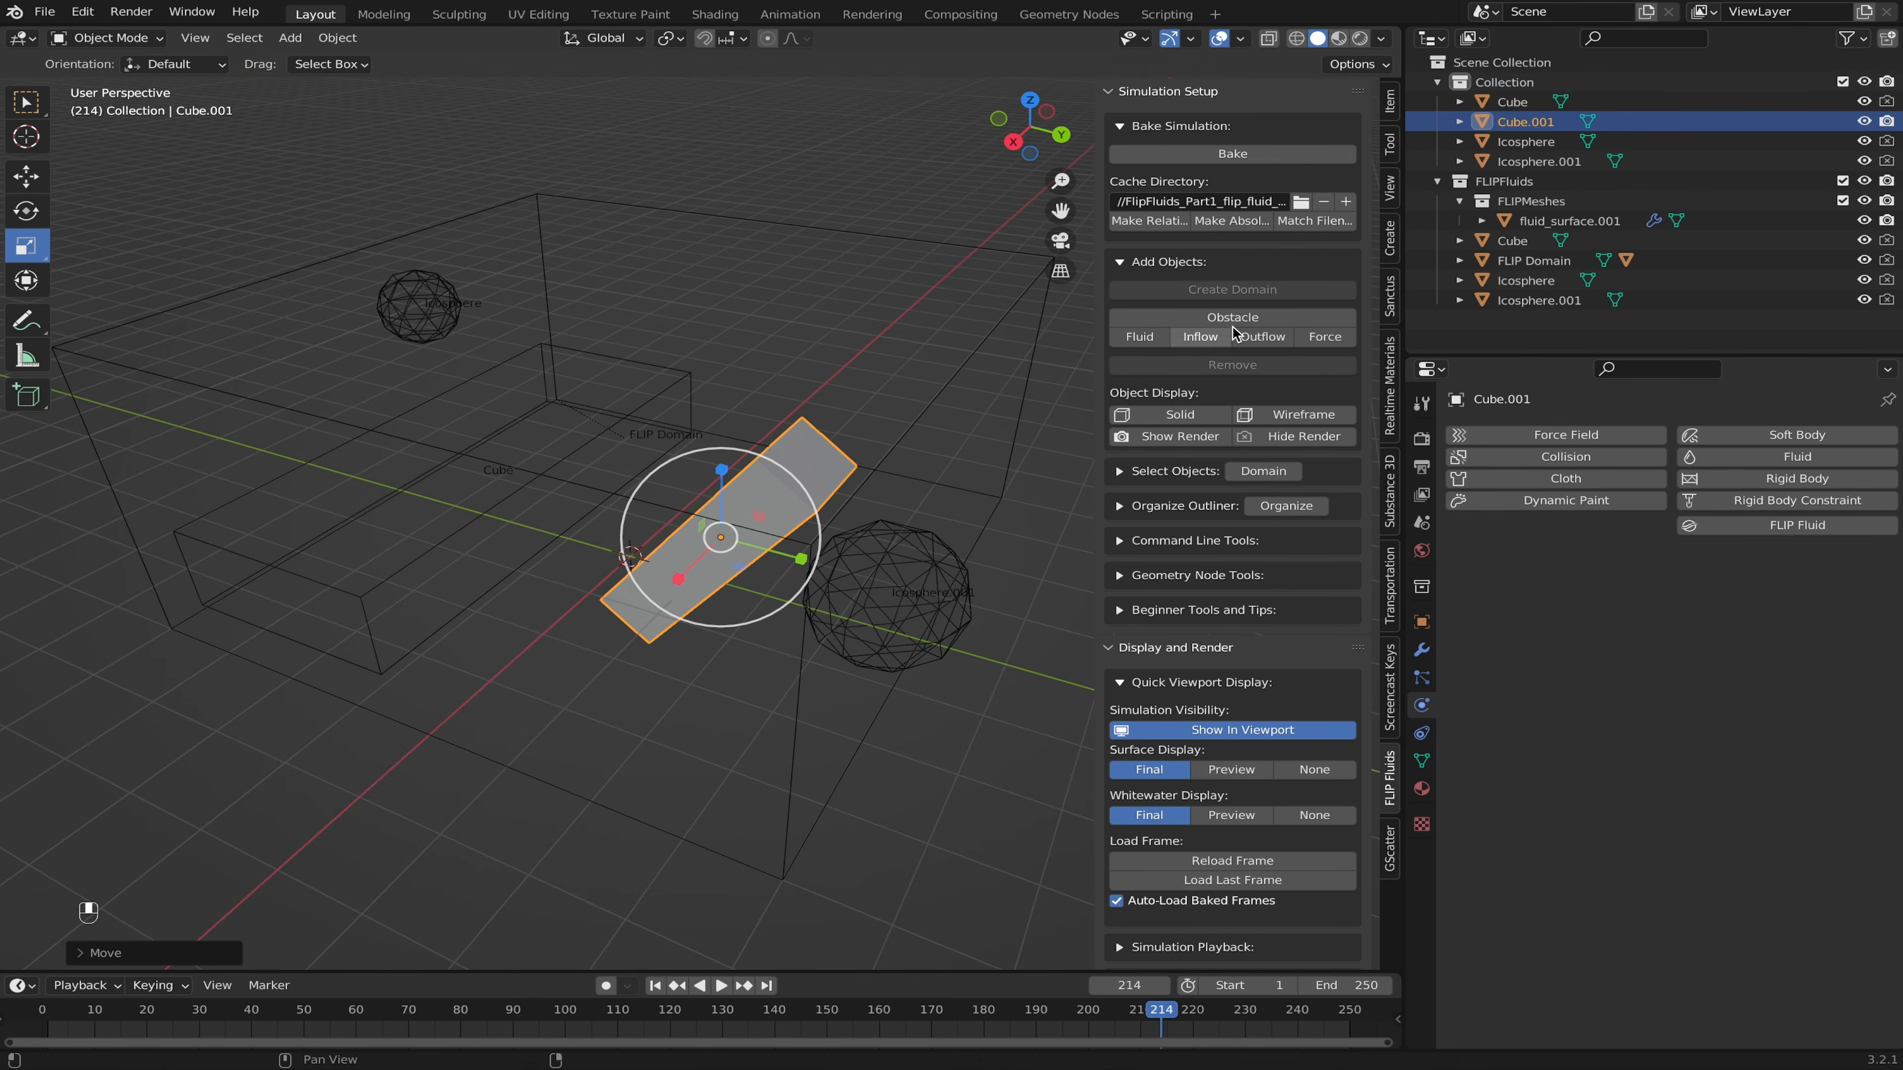
Step: Make the tilted slab a FLIP Fluids Obstacle object and deselect it
left_click(1290, 316)
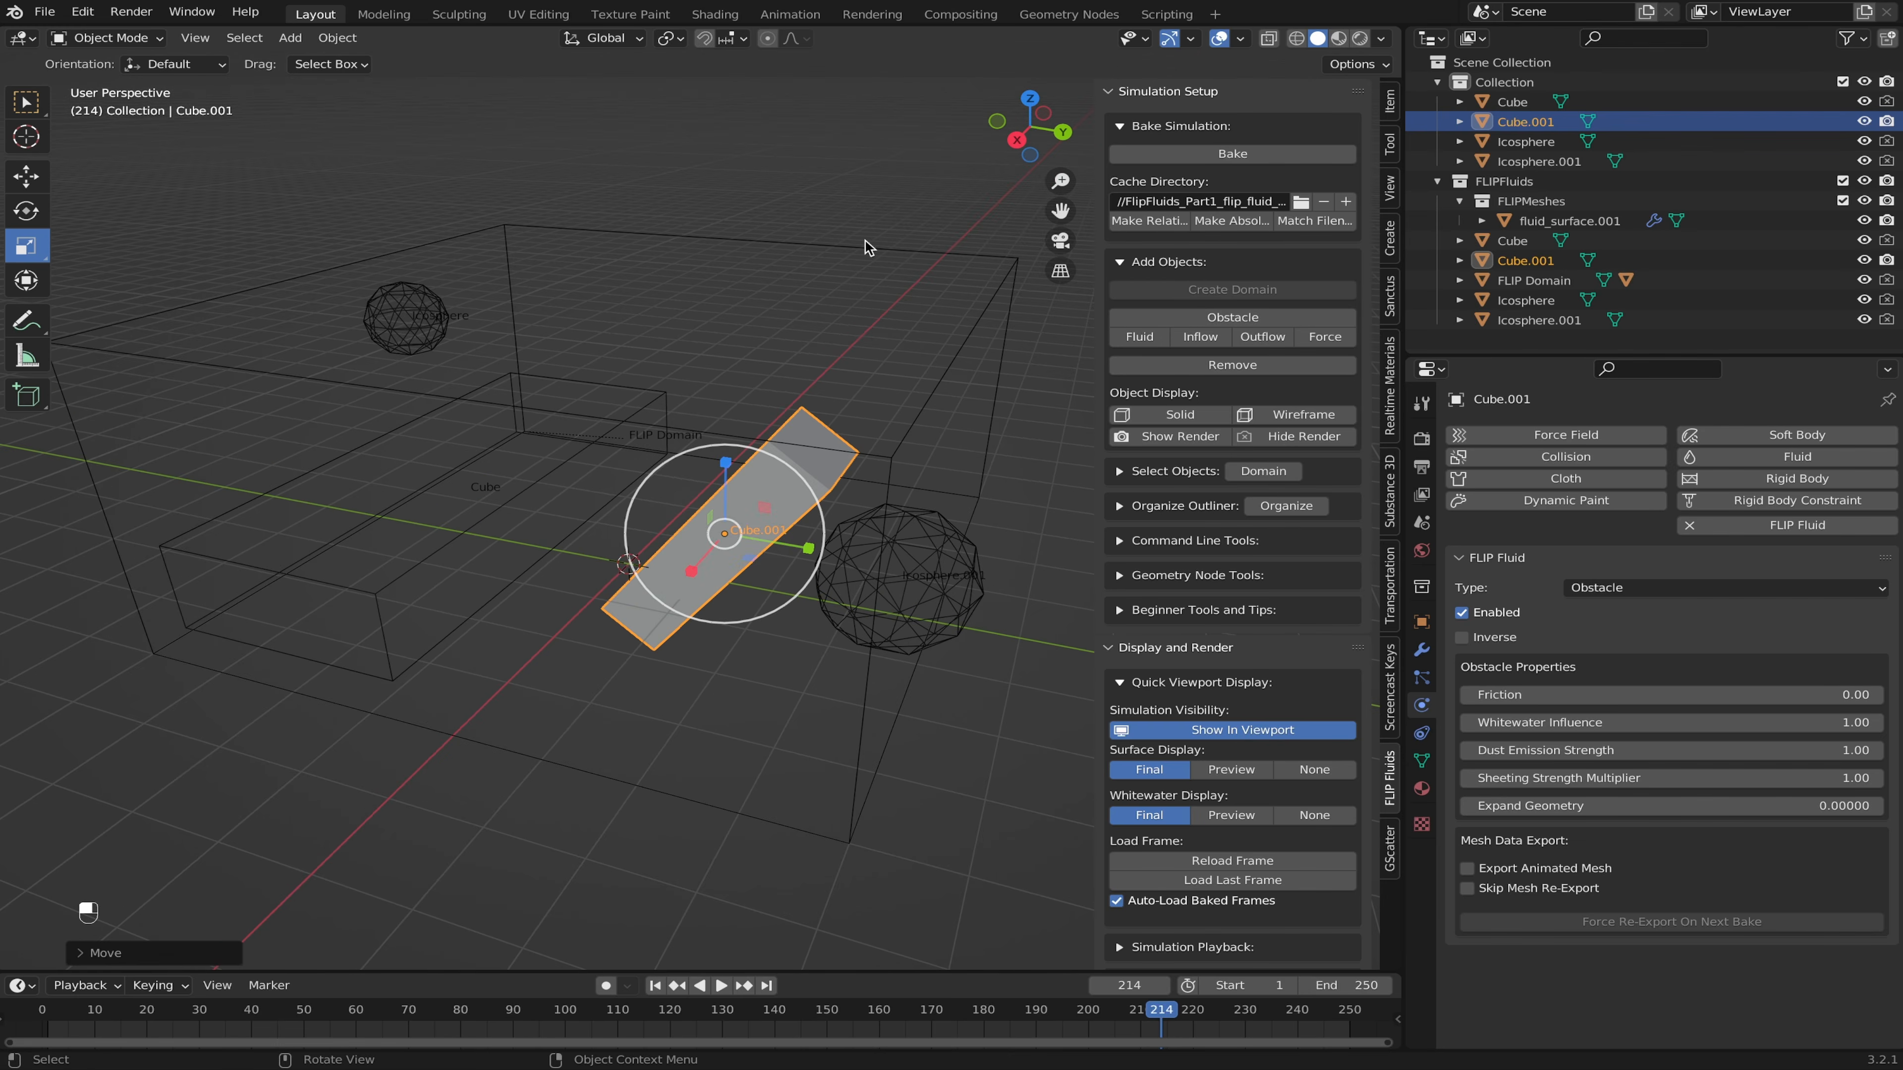
left_click(863, 309)
middle_click_drag(864, 309, 884, 394)
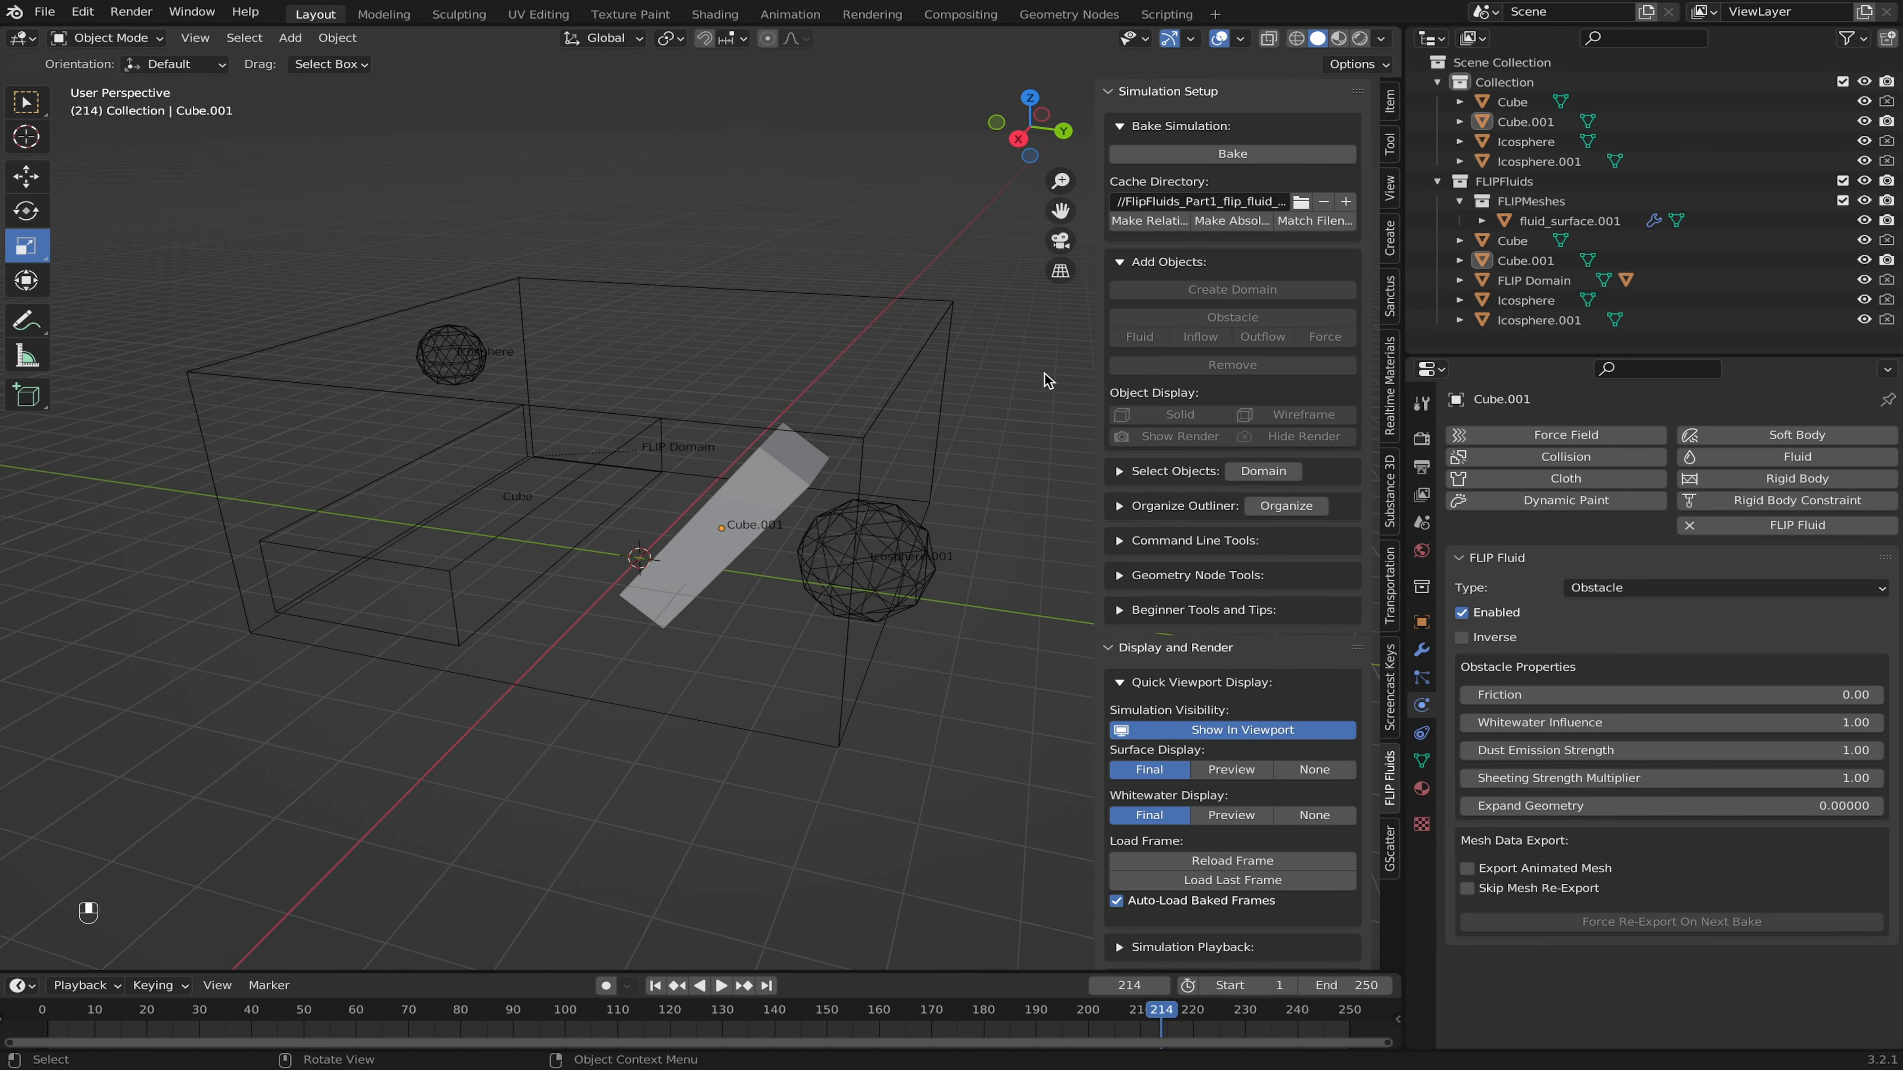
Step: Bake the simulation with the obstacle to about frame 107, inspect the flow around the slab, and reset the bake
left_click(1232, 154)
middle_click_drag(761, 594, 534, 655)
scroll(857, 544, "up", 3)
middle_click_drag(974, 541, 862, 553, "shift")
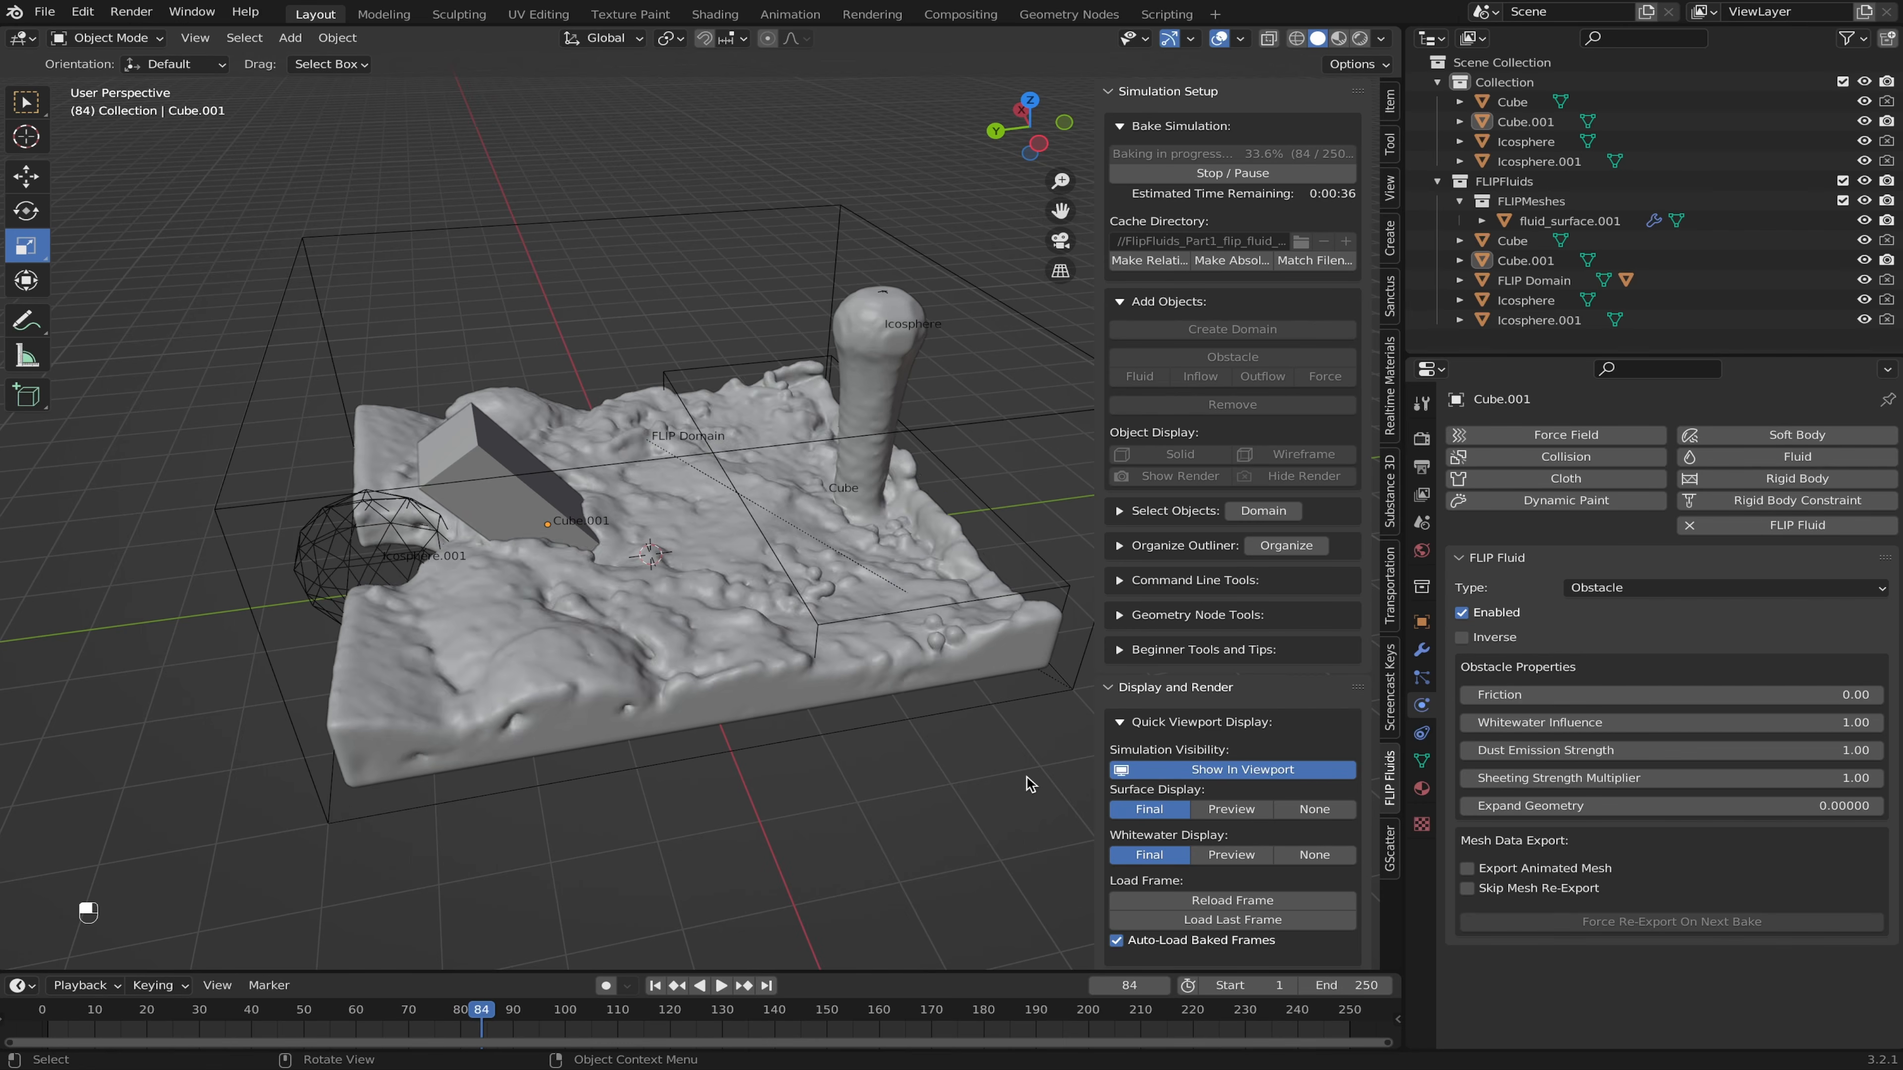
left_click(1302, 173)
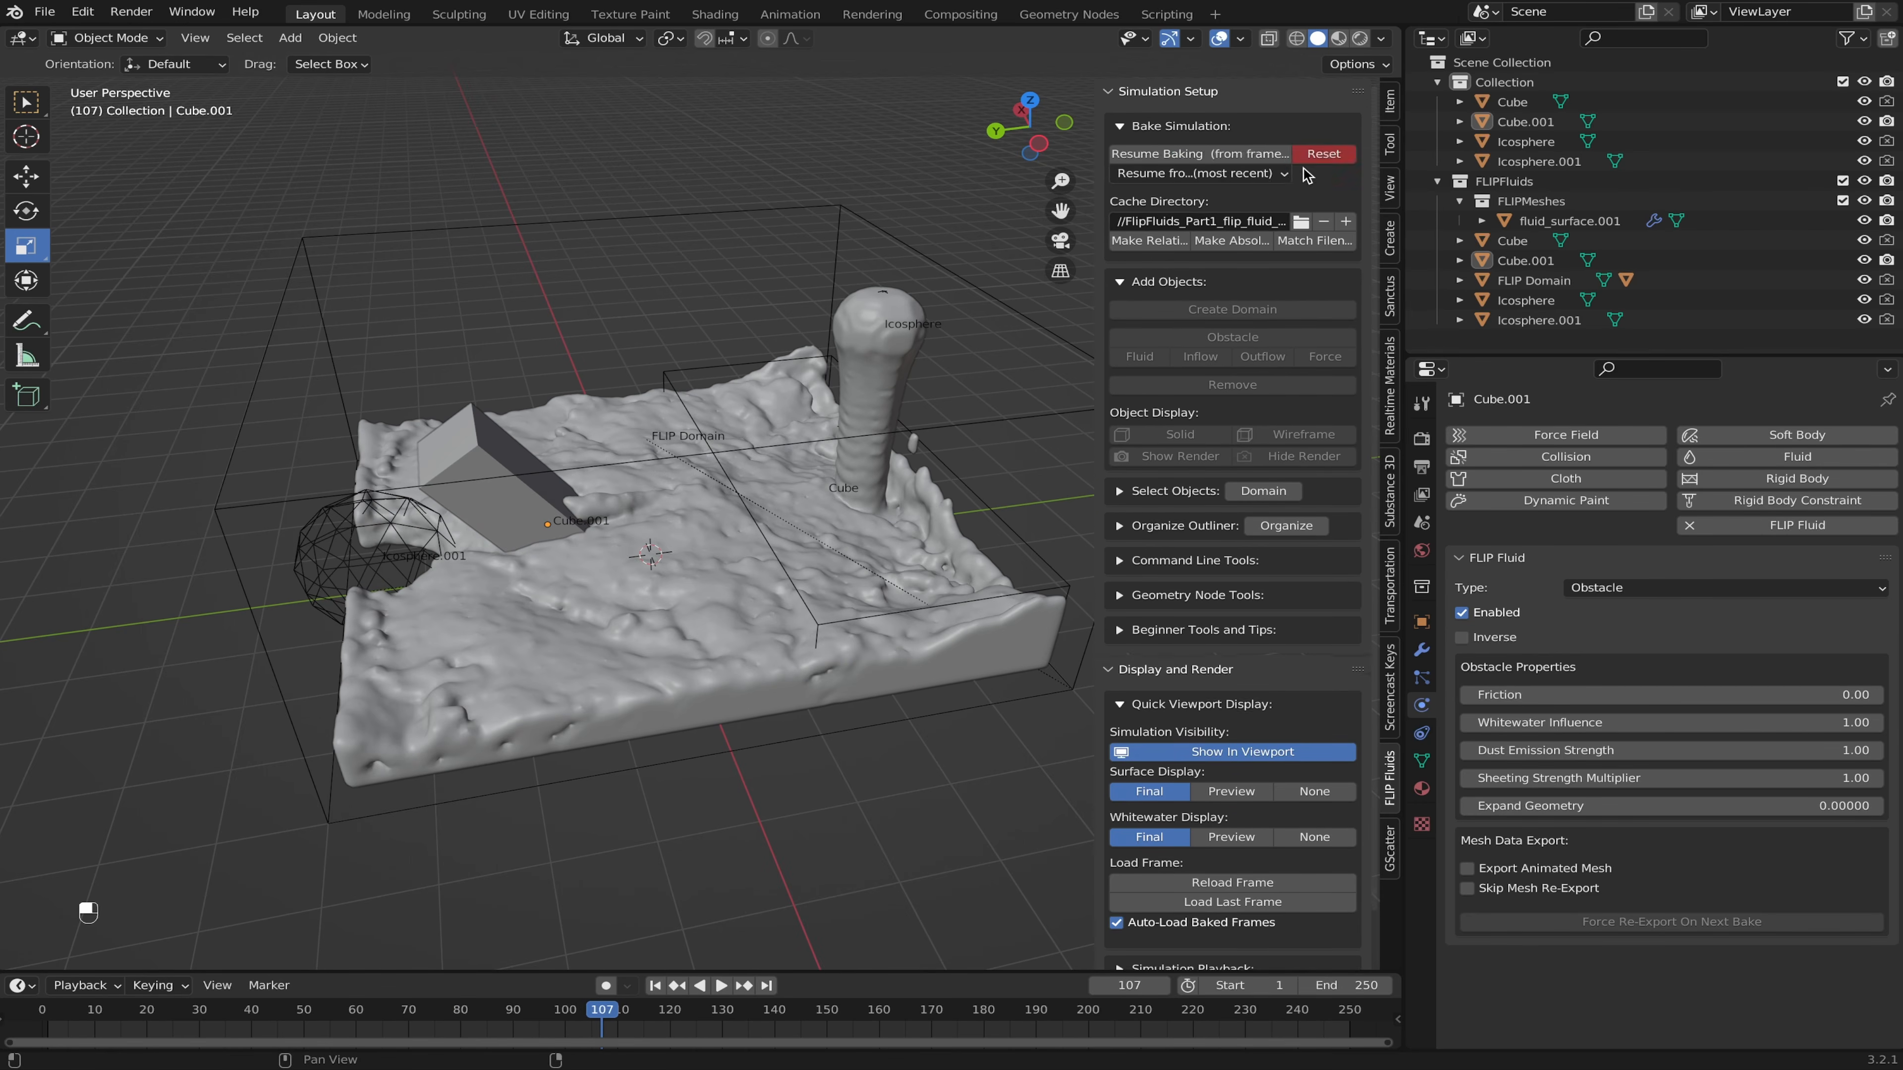
left_click(1332, 160)
left_click(1332, 160)
Step: Move the inflow sphere horizontally across the domain so it hangs above the tilted obstacle slab
middle_click_drag(836, 482, 911, 346)
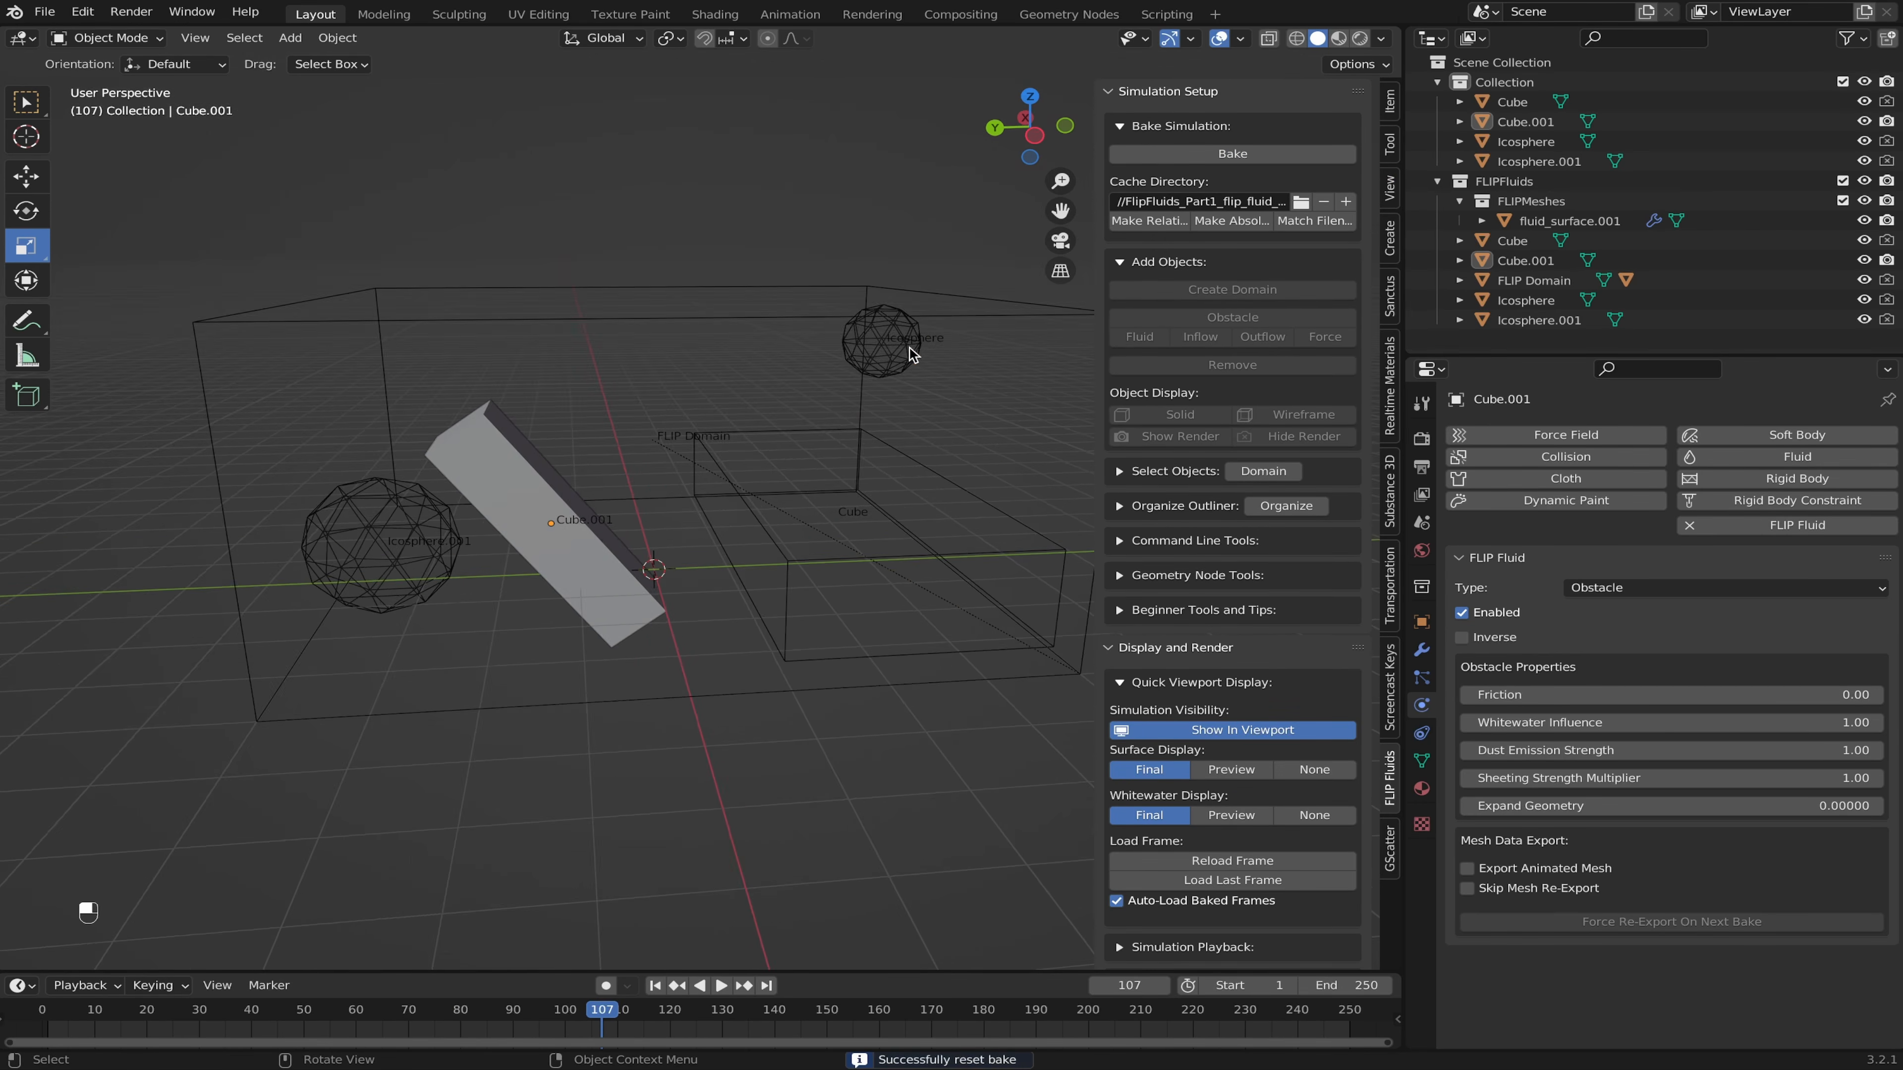
left_click(913, 354)
key("g")
left_click(596, 358)
Step: Delete the outflow sphere and the fluid block from the scene
left_click(408, 512)
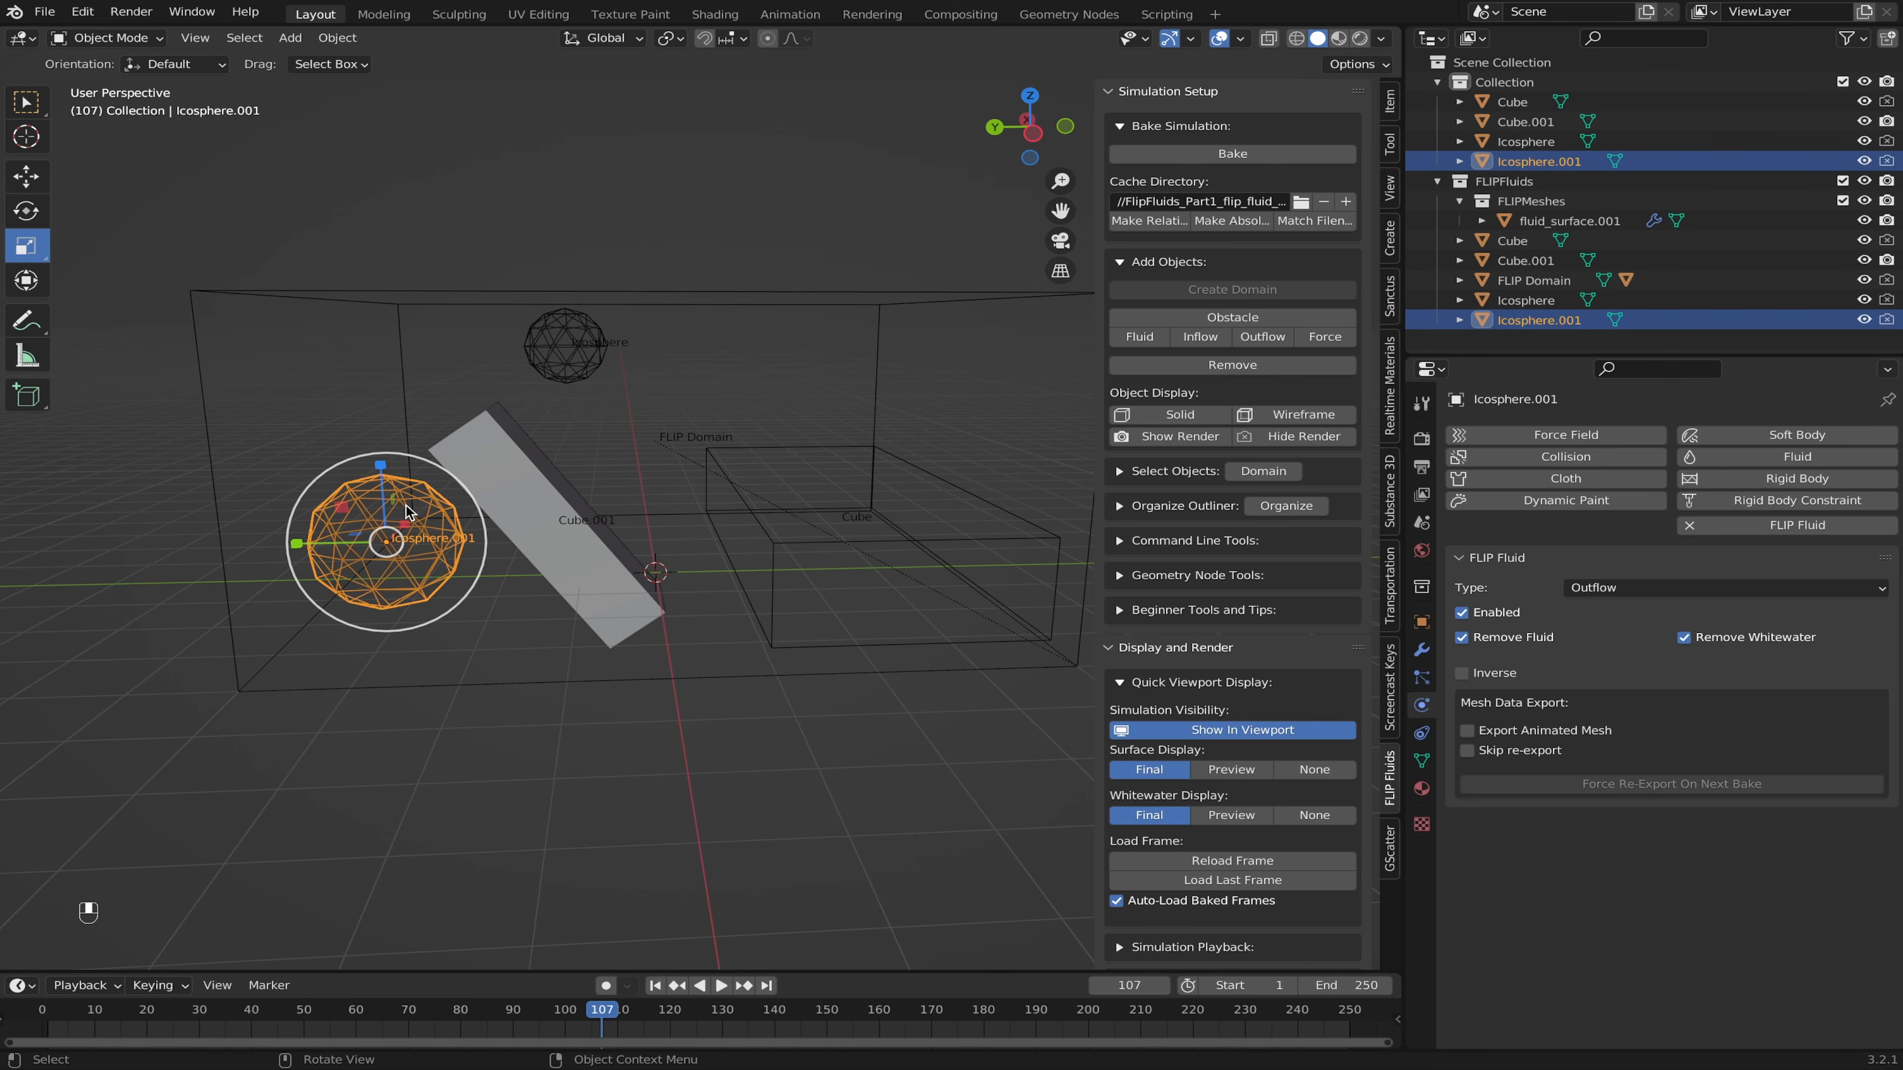
key("Delete")
left_click(746, 534)
key("Delete")
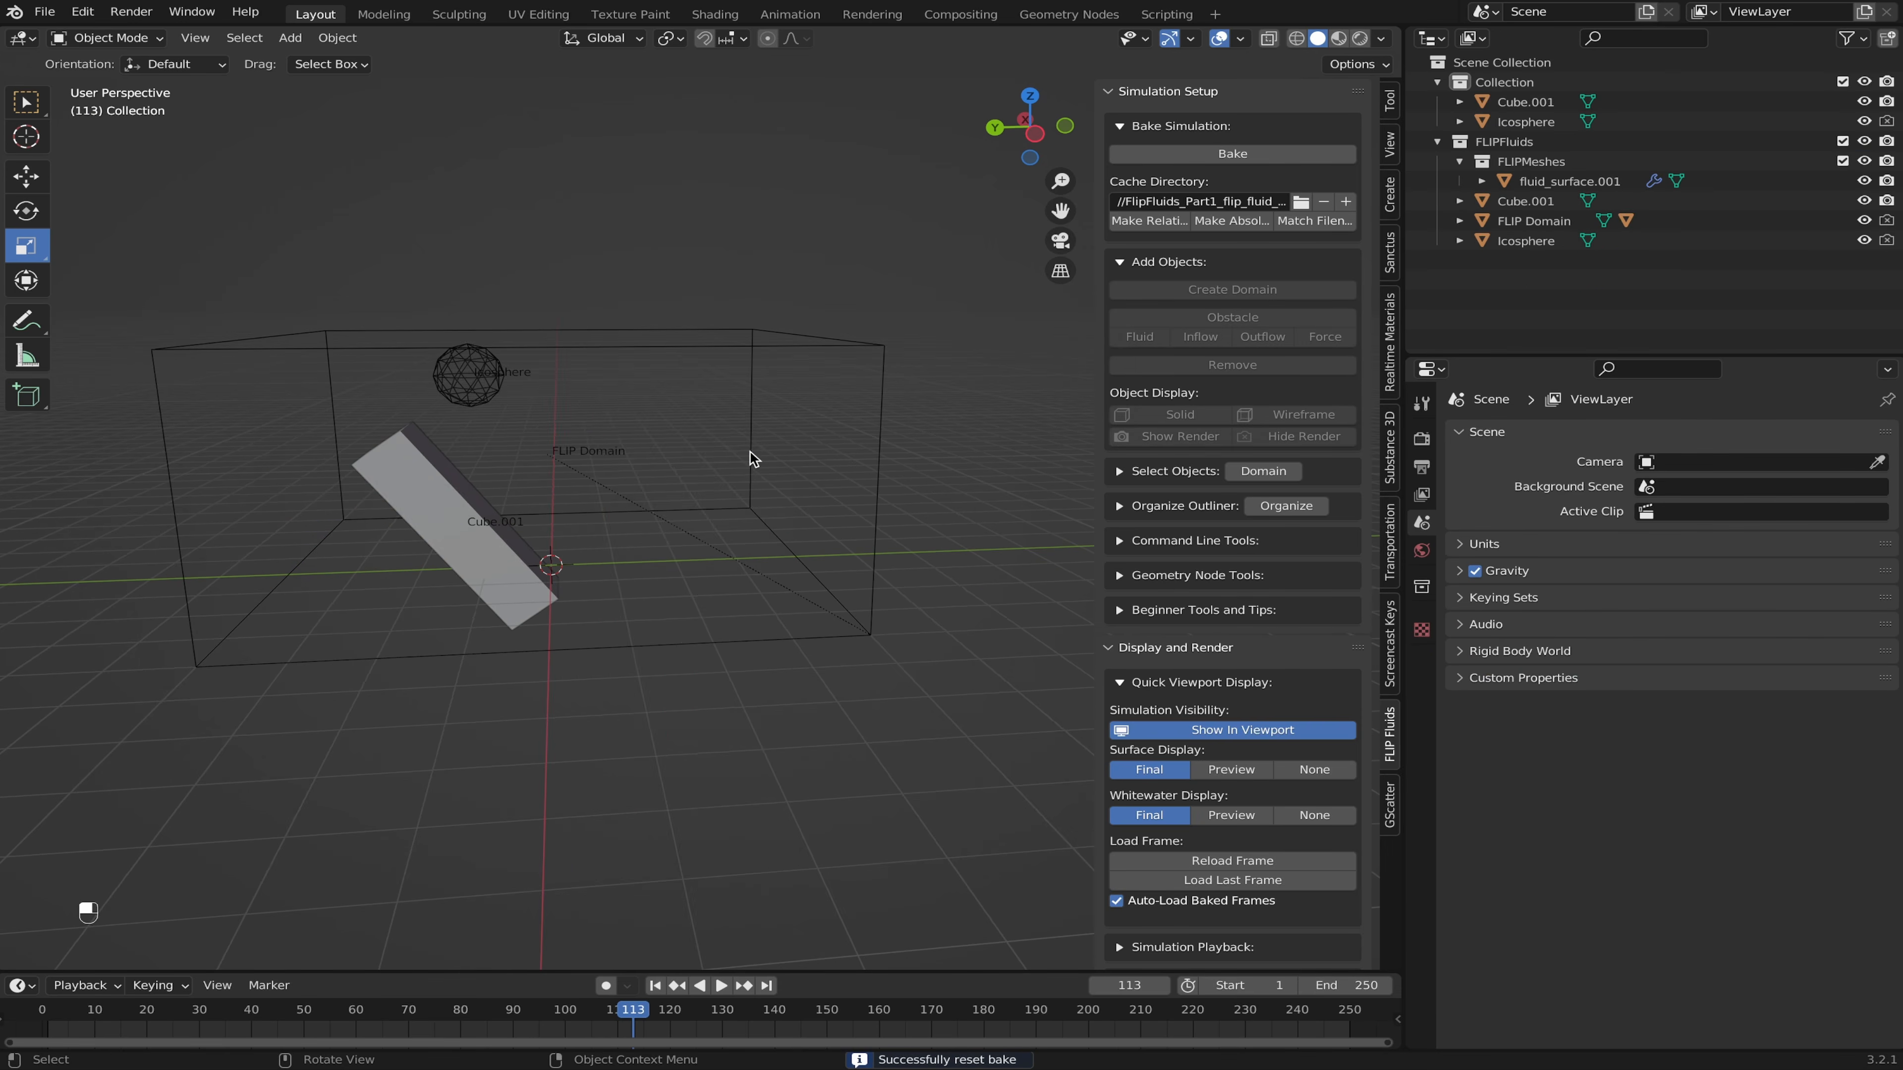
Step: Add a Plain Axes empty and move it toward the domain's negative Y end
key("shift+a")
mouse_move(751, 458)
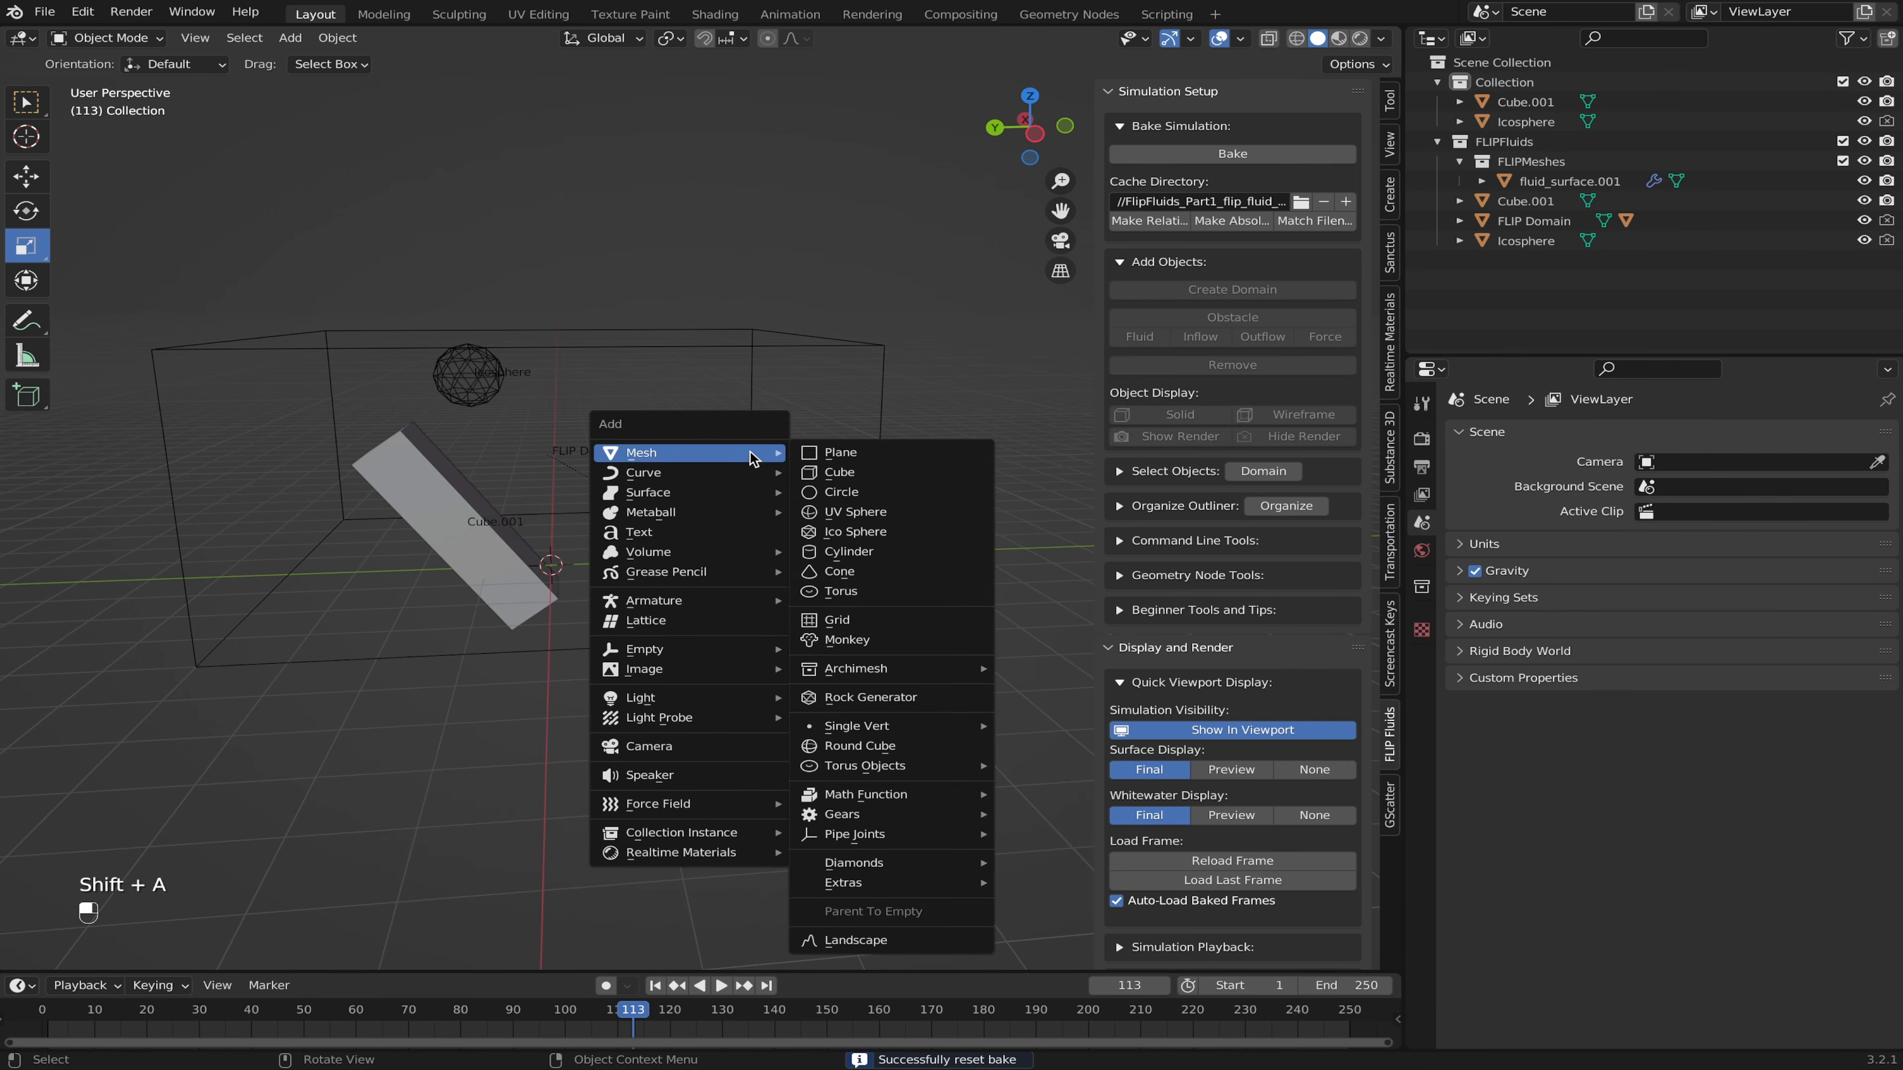
mouse_move(730, 654)
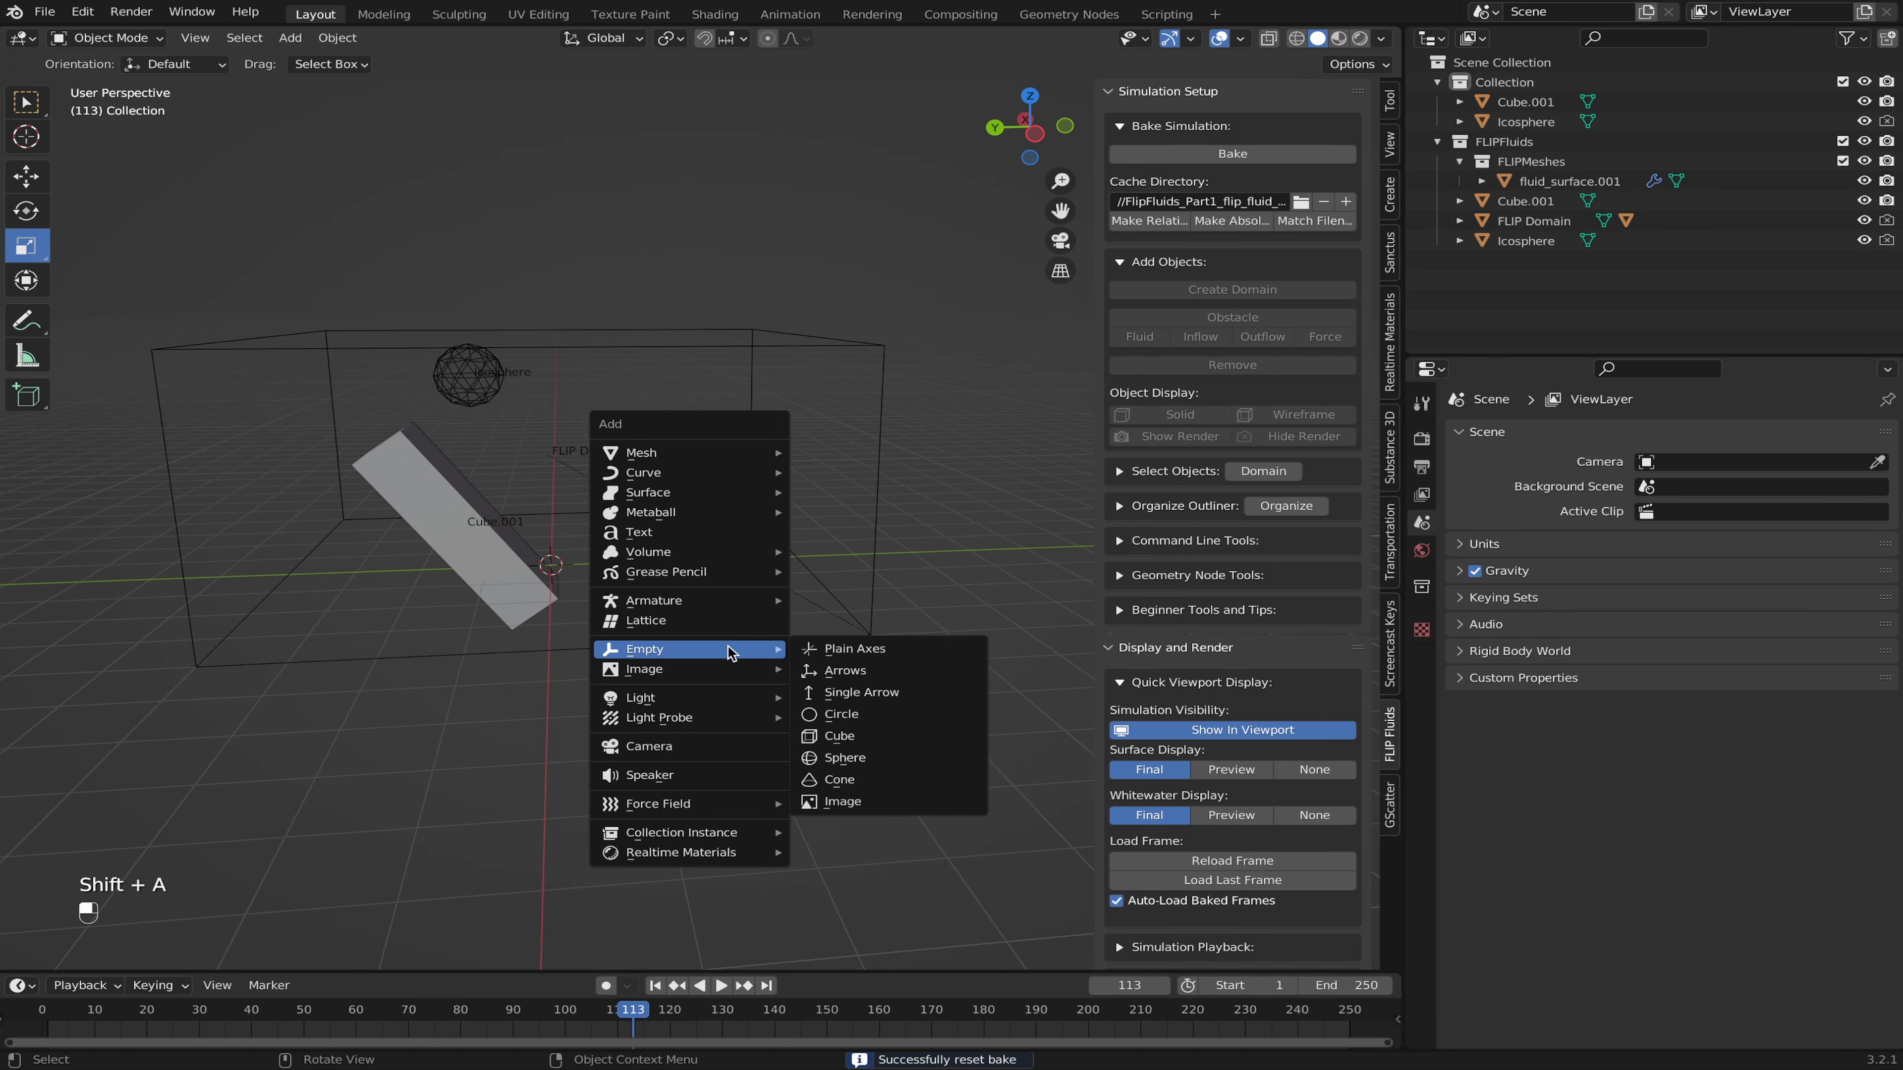
left_click(886, 650)
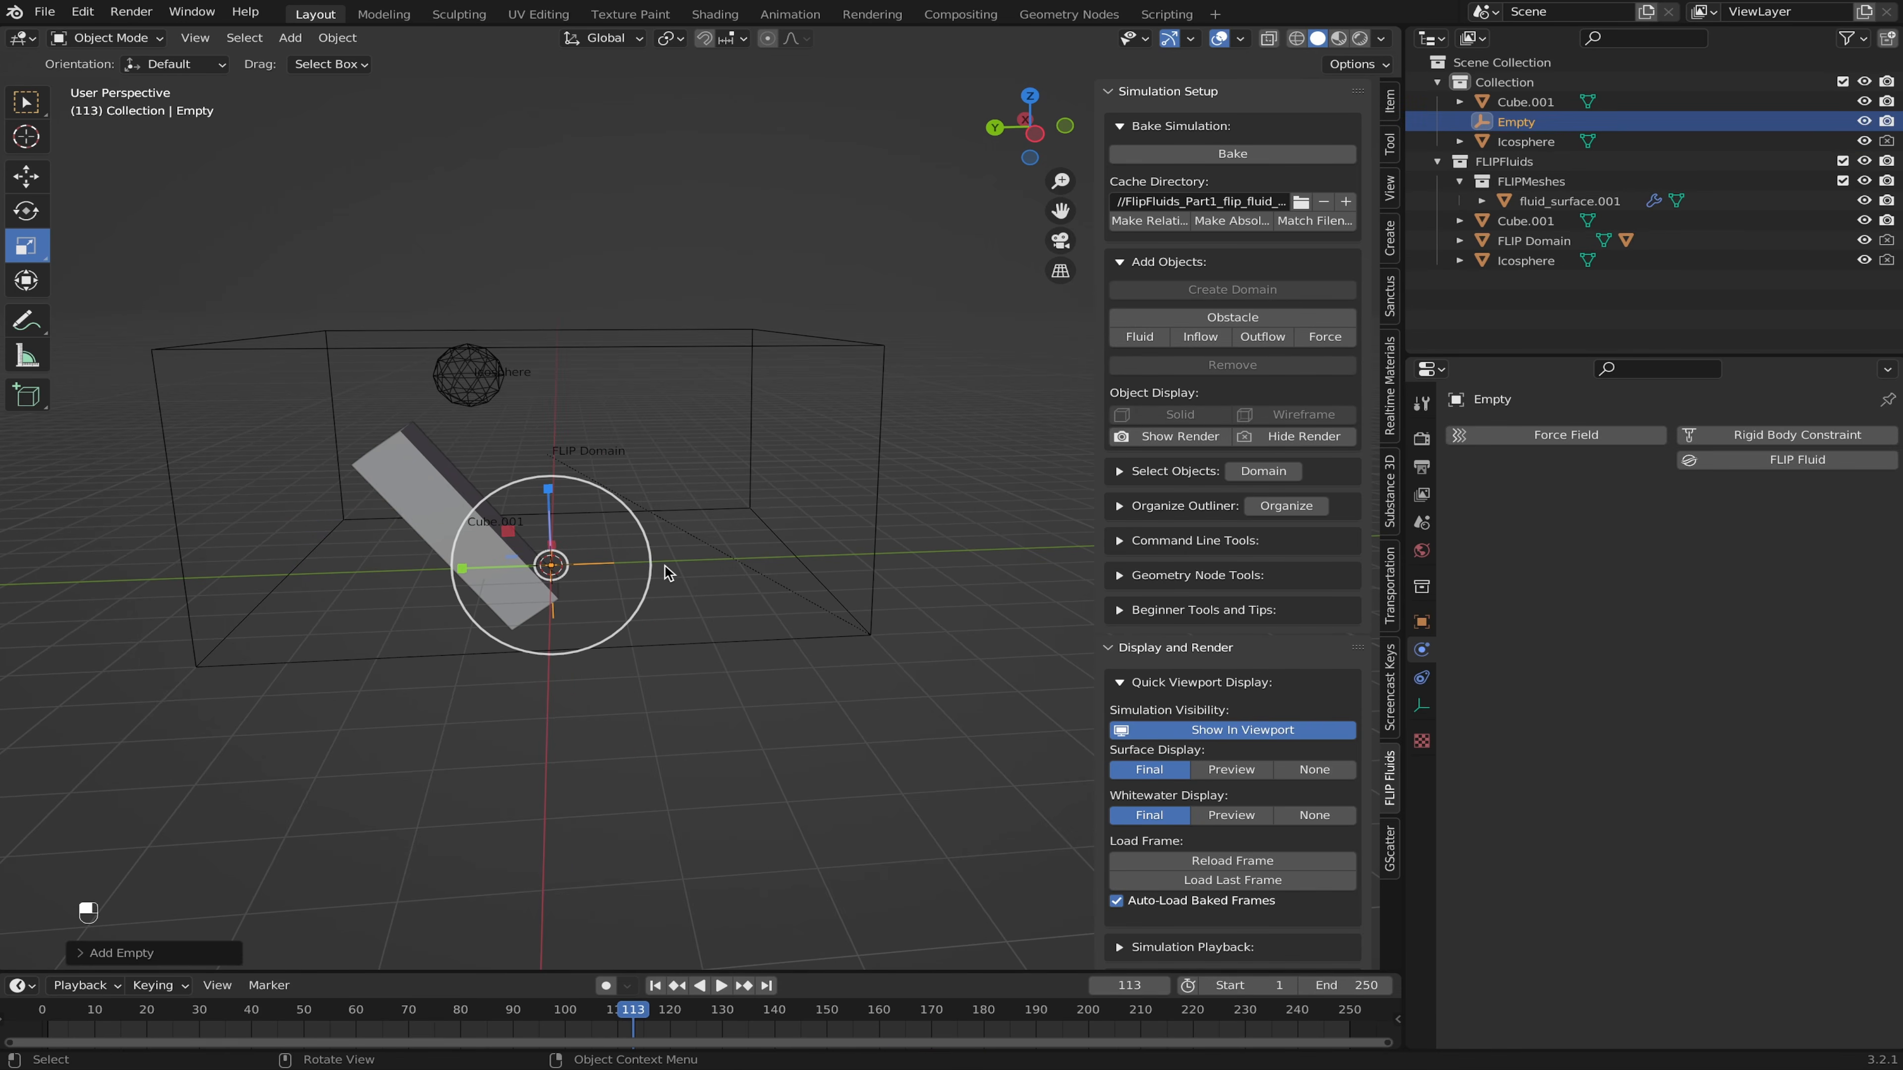
key("g")
left_click(869, 576)
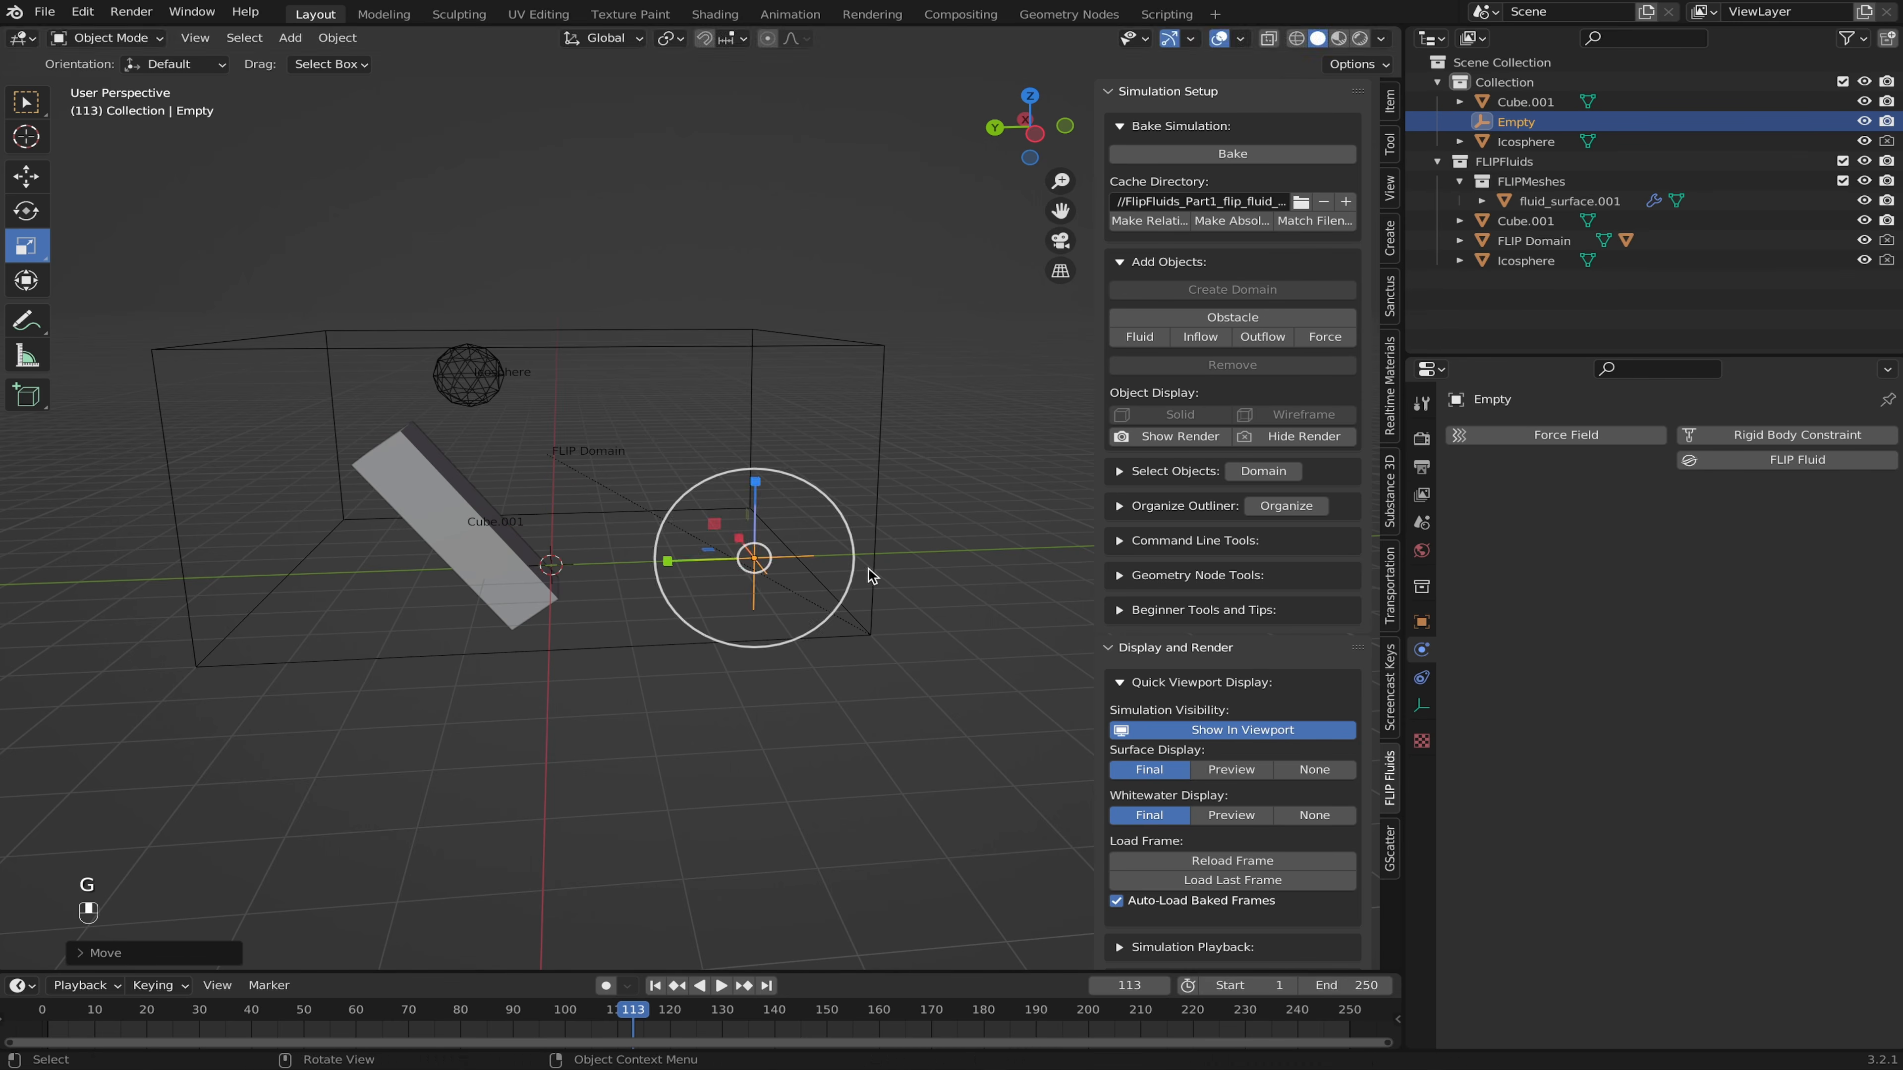
Step: Raise the empty along Z to about the domain's mid-height and make it a FLIP Fluids Force object
key("g")
key("z")
left_click(880, 499)
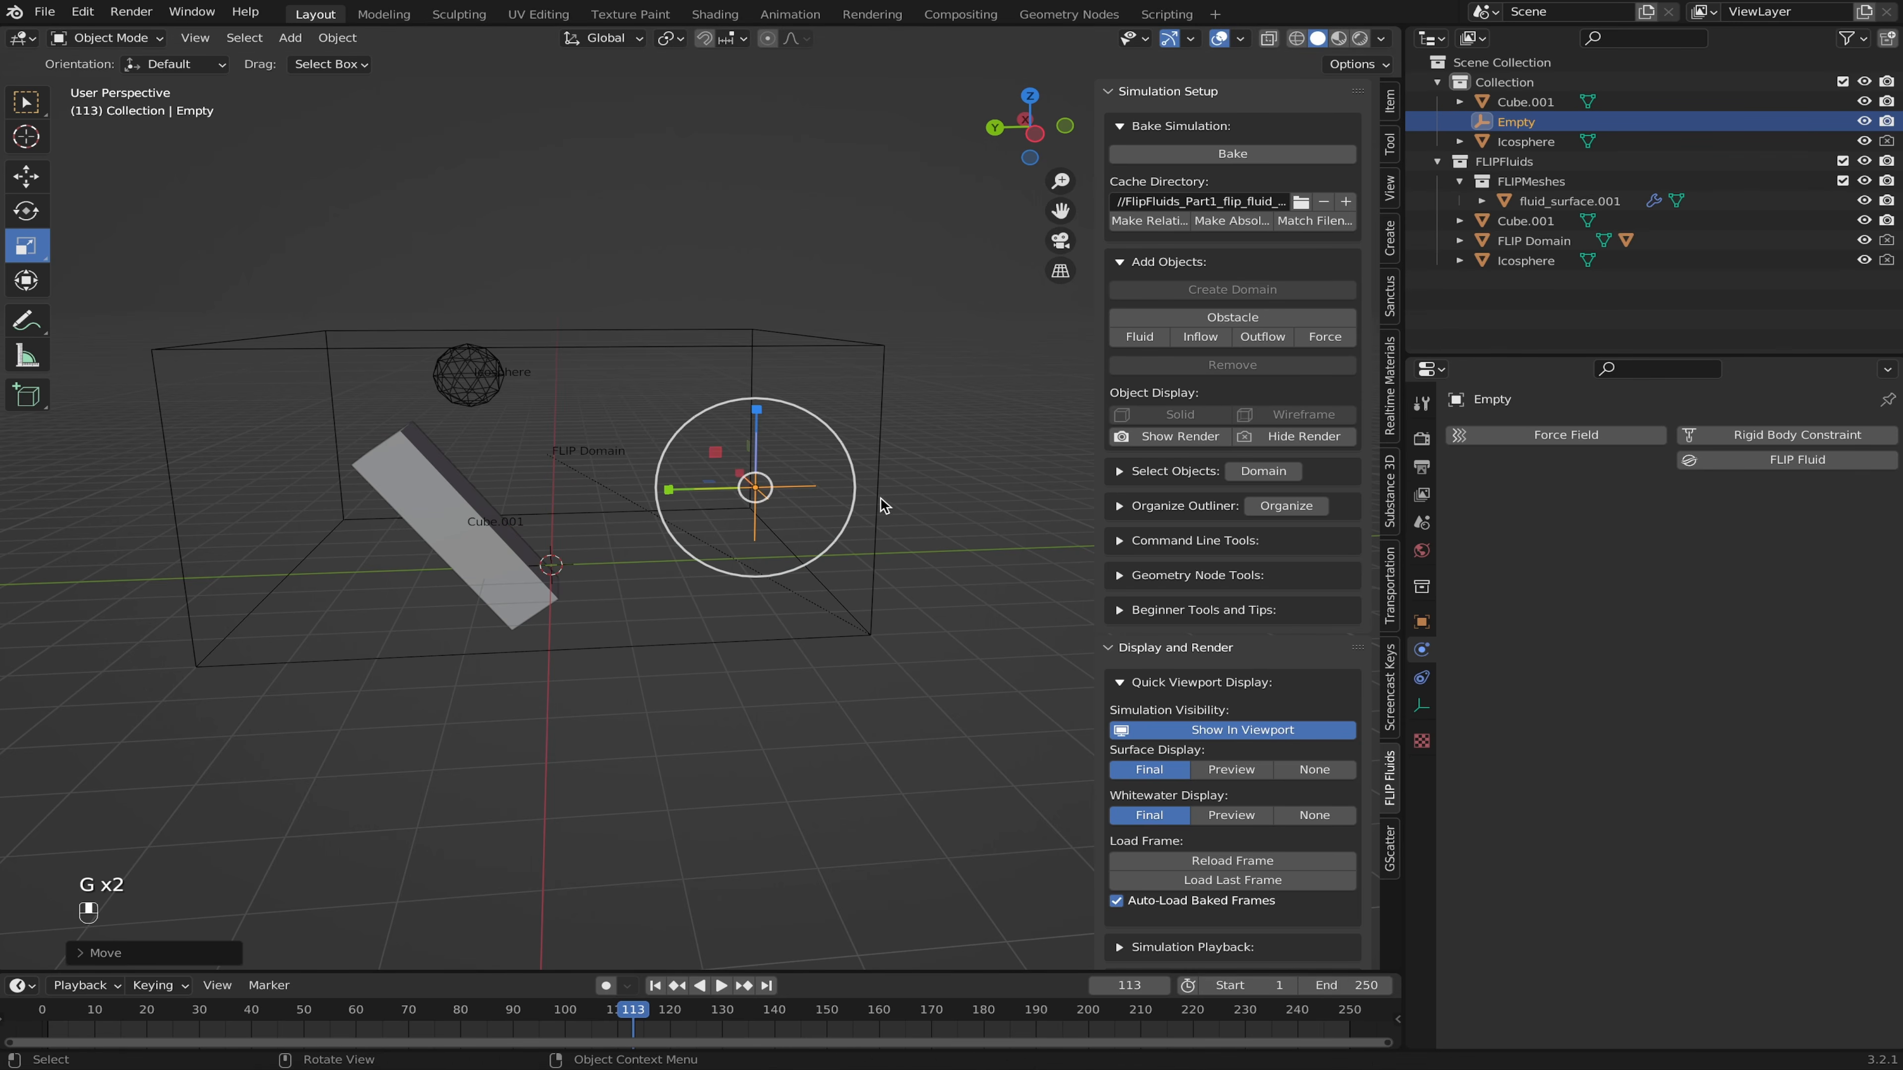
left_click(1325, 339)
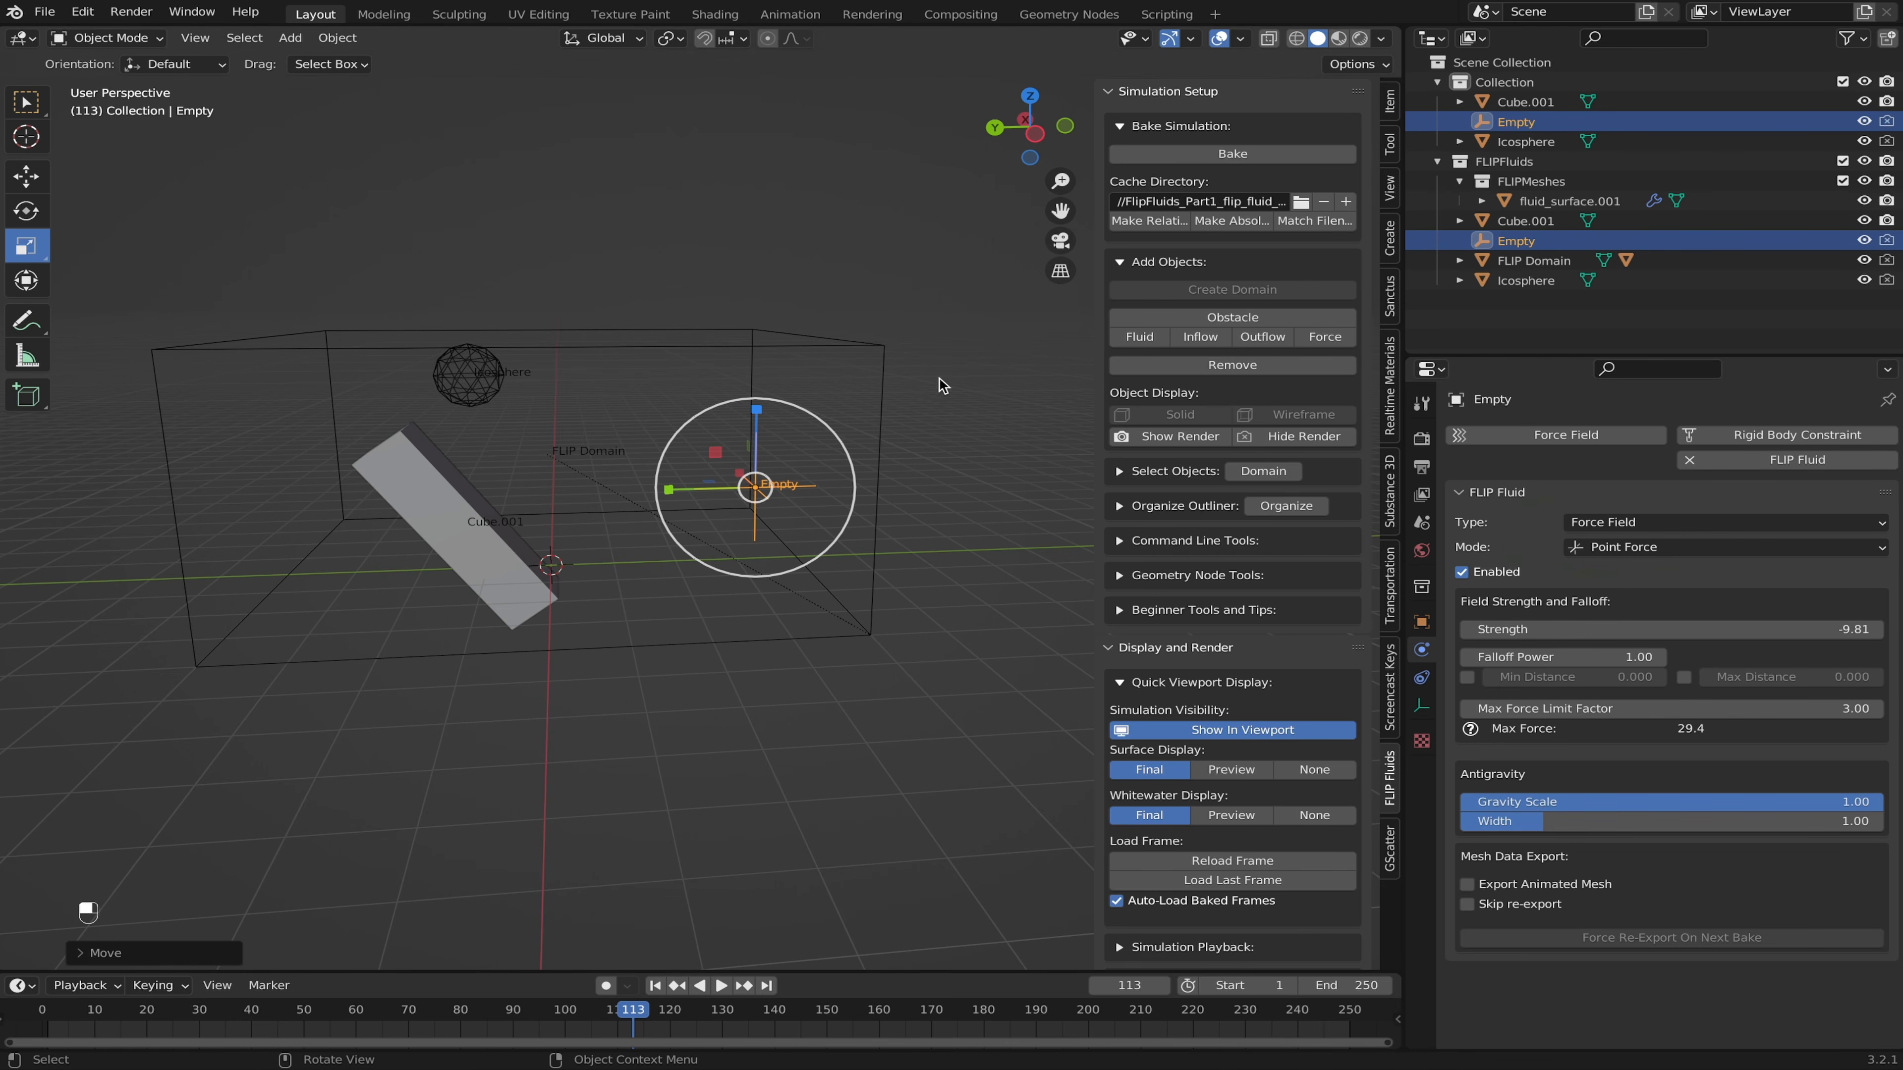
Step: Show the Gravity and Force Fields settings in the domain's FLIP Fluid World properties, then deselect the domain
left_click(871, 351)
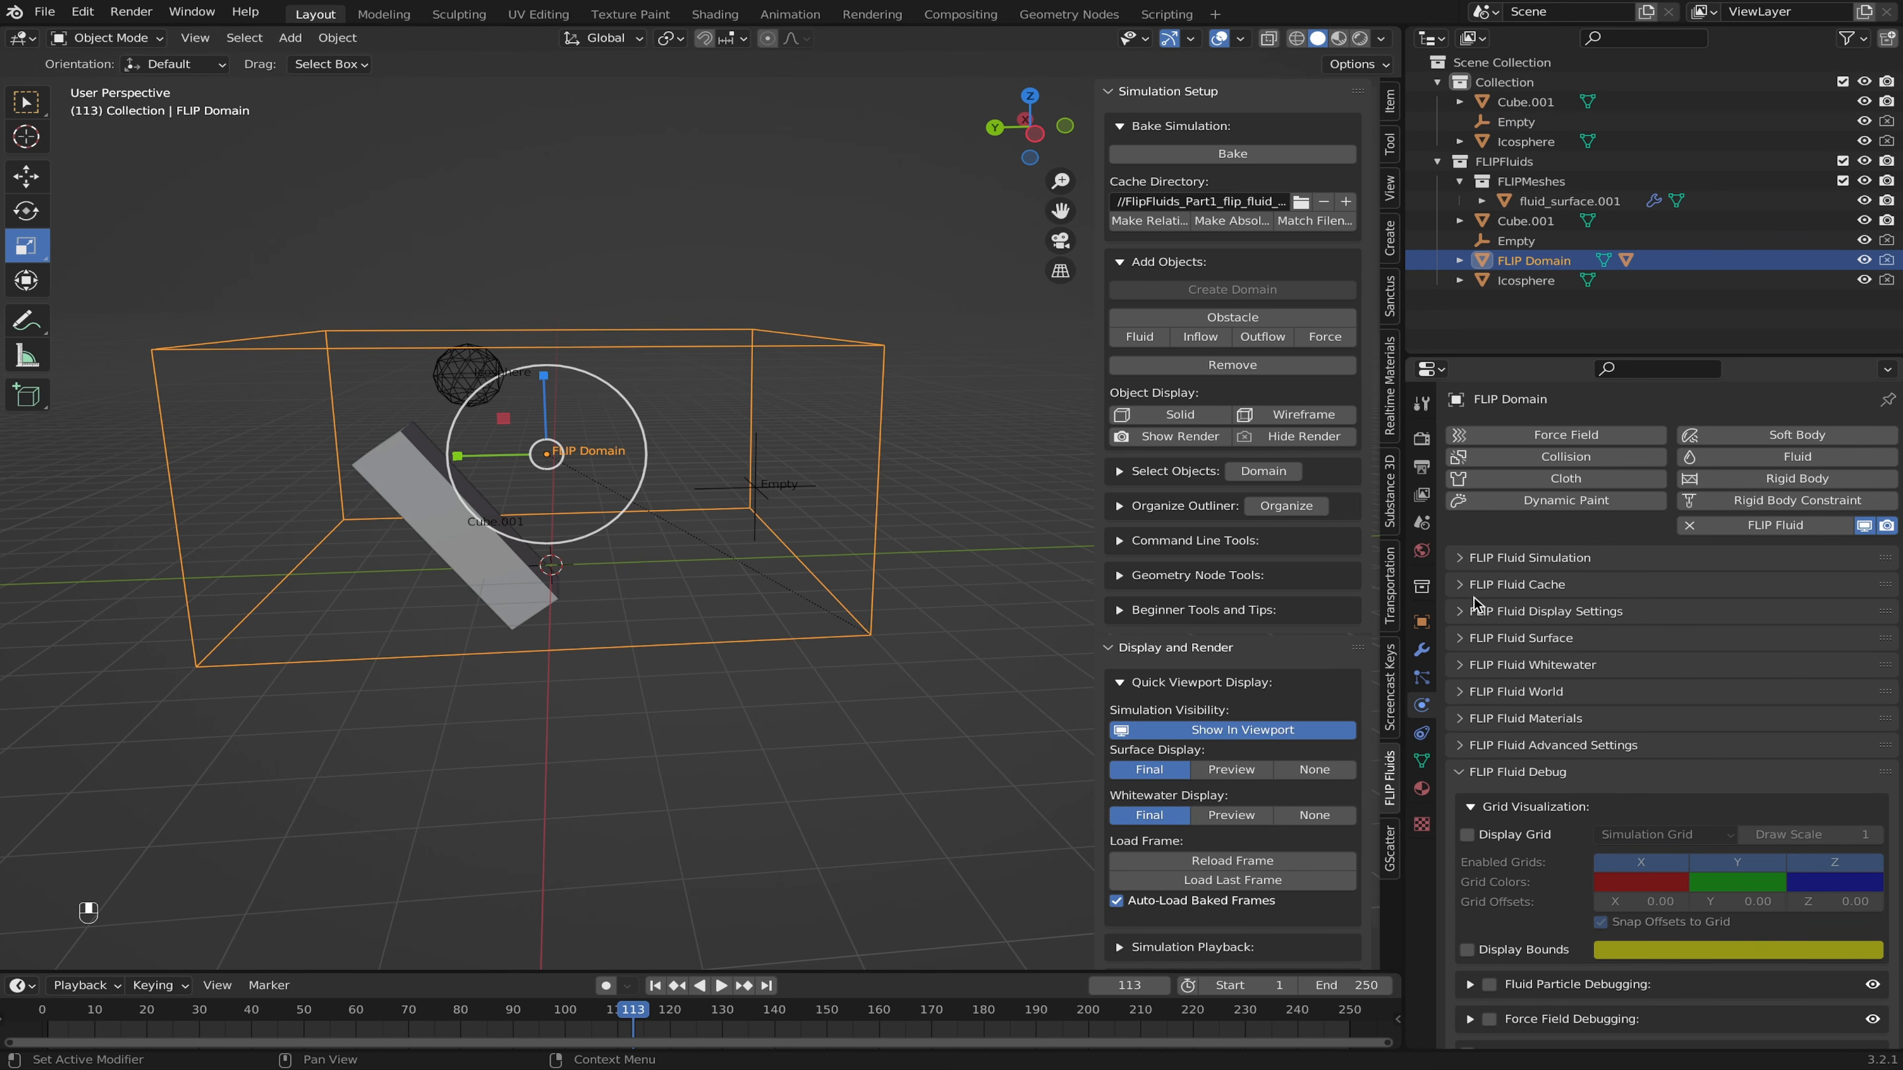
scroll(1463, 701, "down", 3)
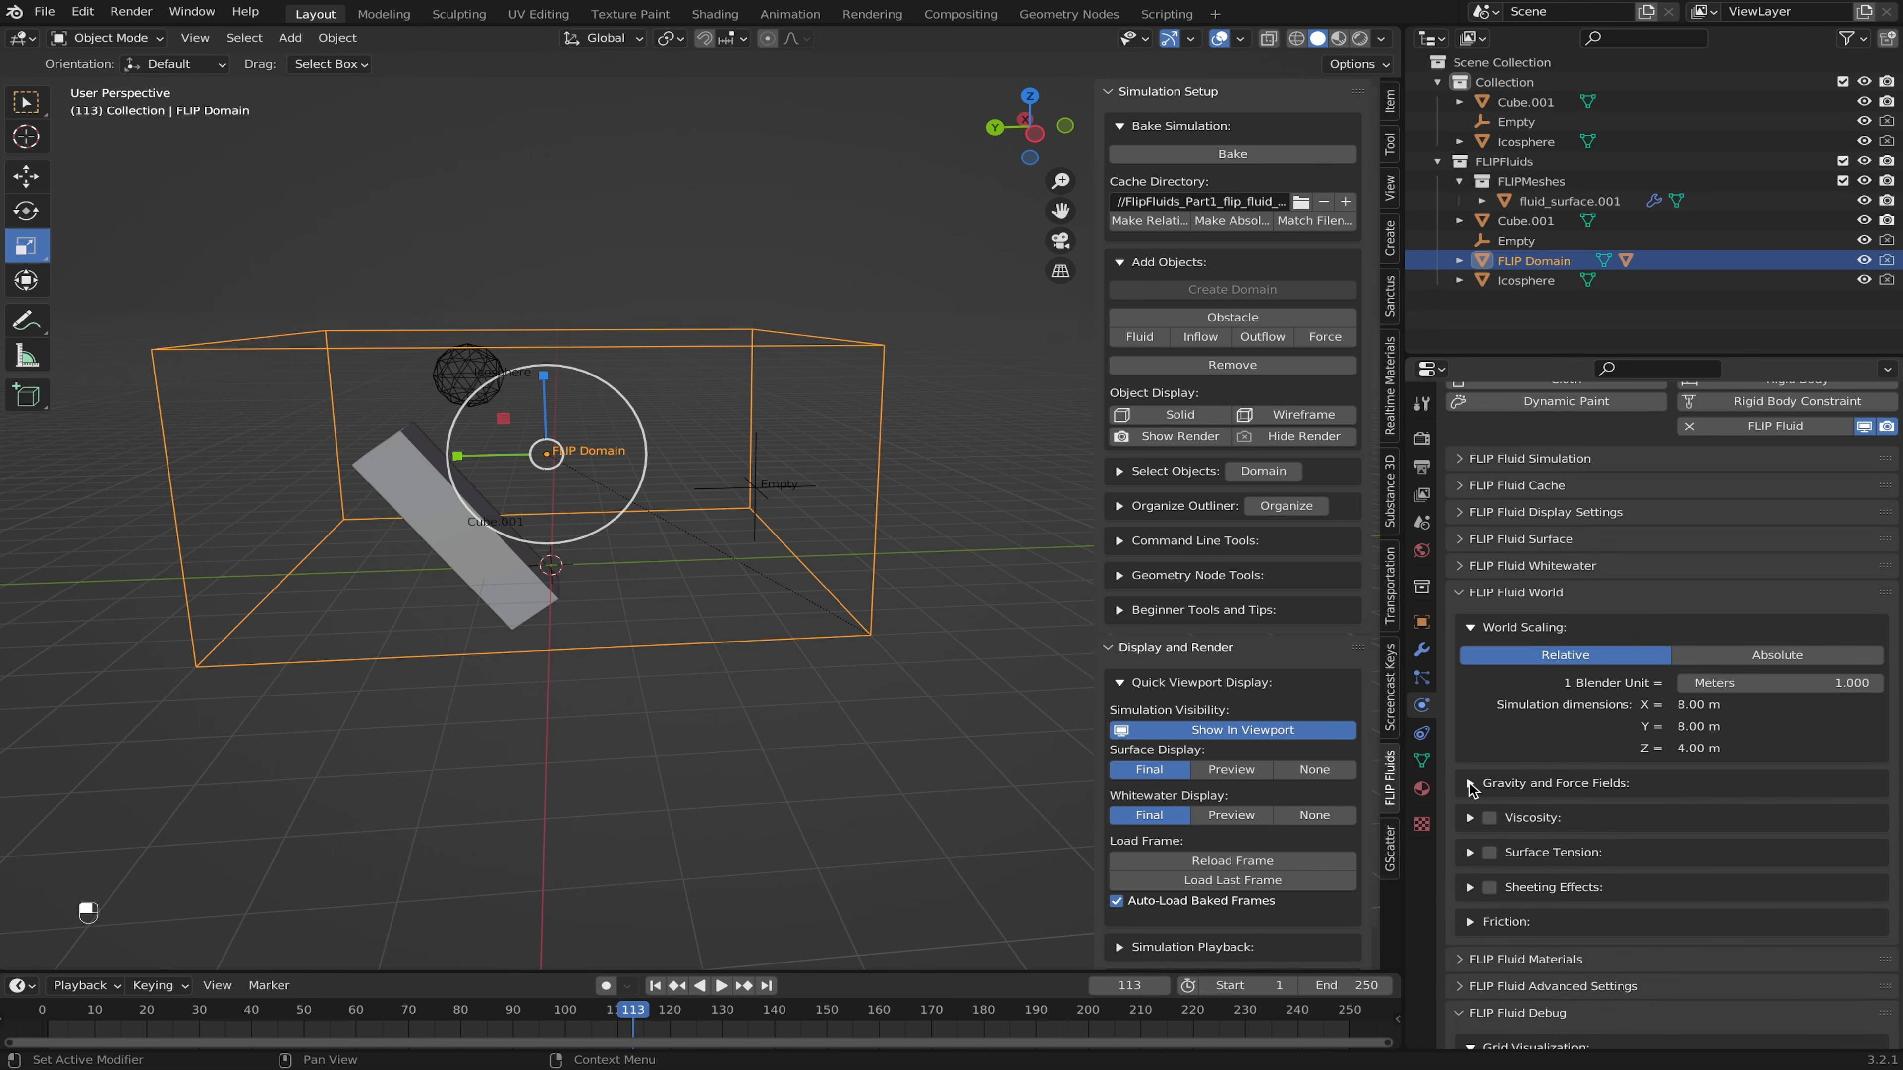
left_click(1470, 784)
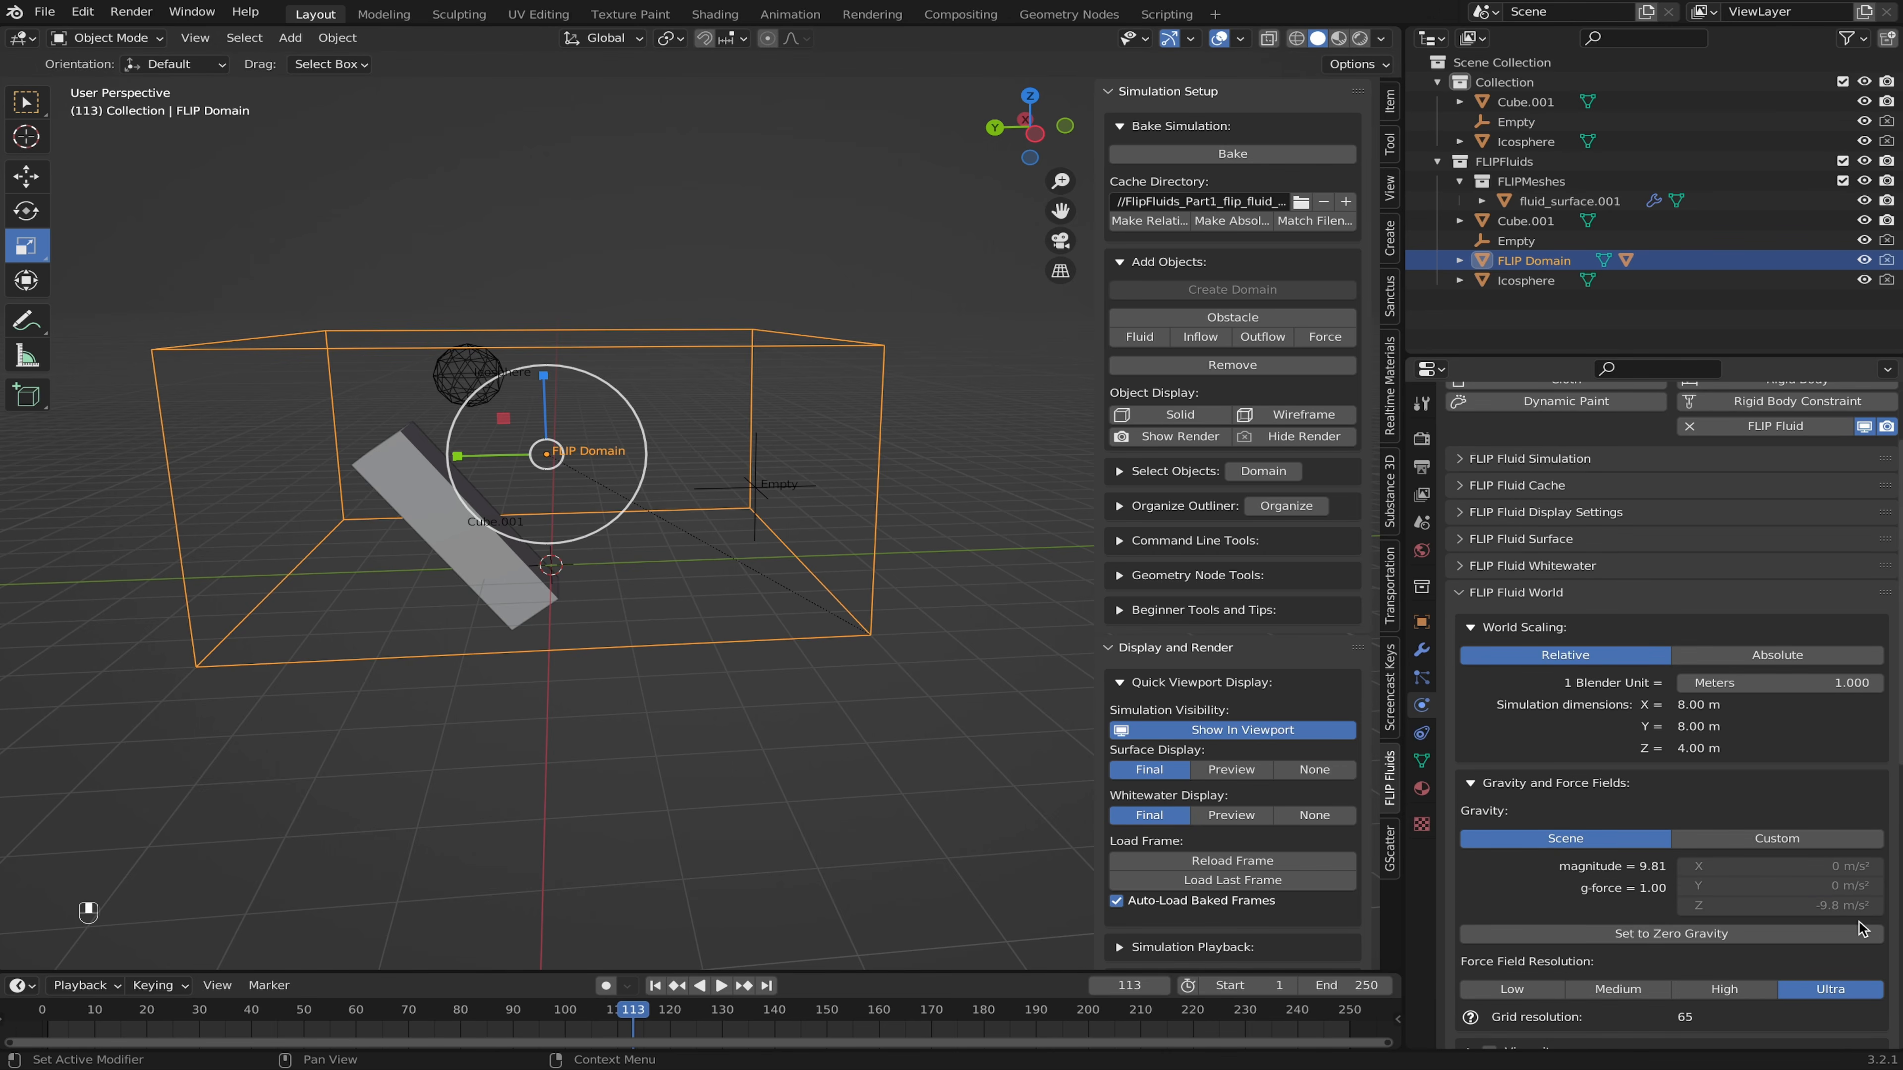
left_click(849, 257)
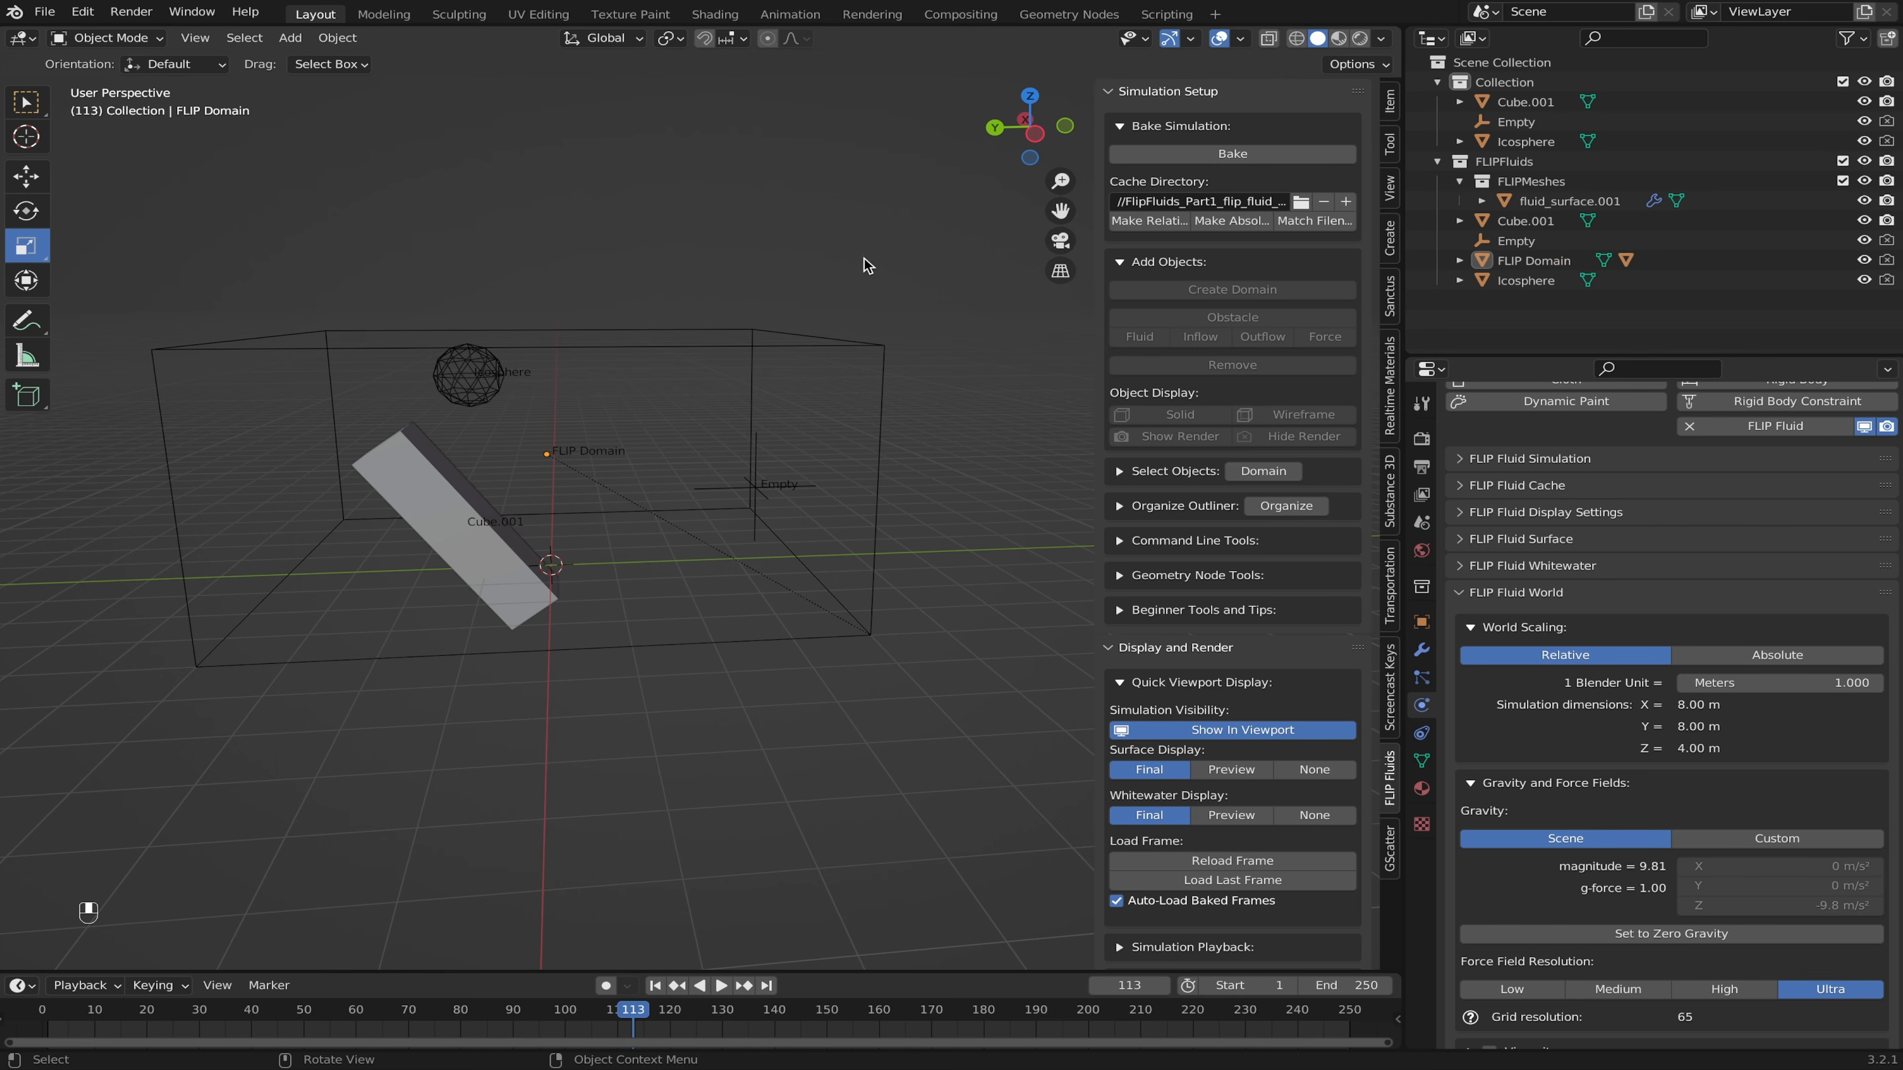
Step: Bake the simulation with the point force and scene gravity to about frame 140, stop it and reset the bake
left_click(1299, 155)
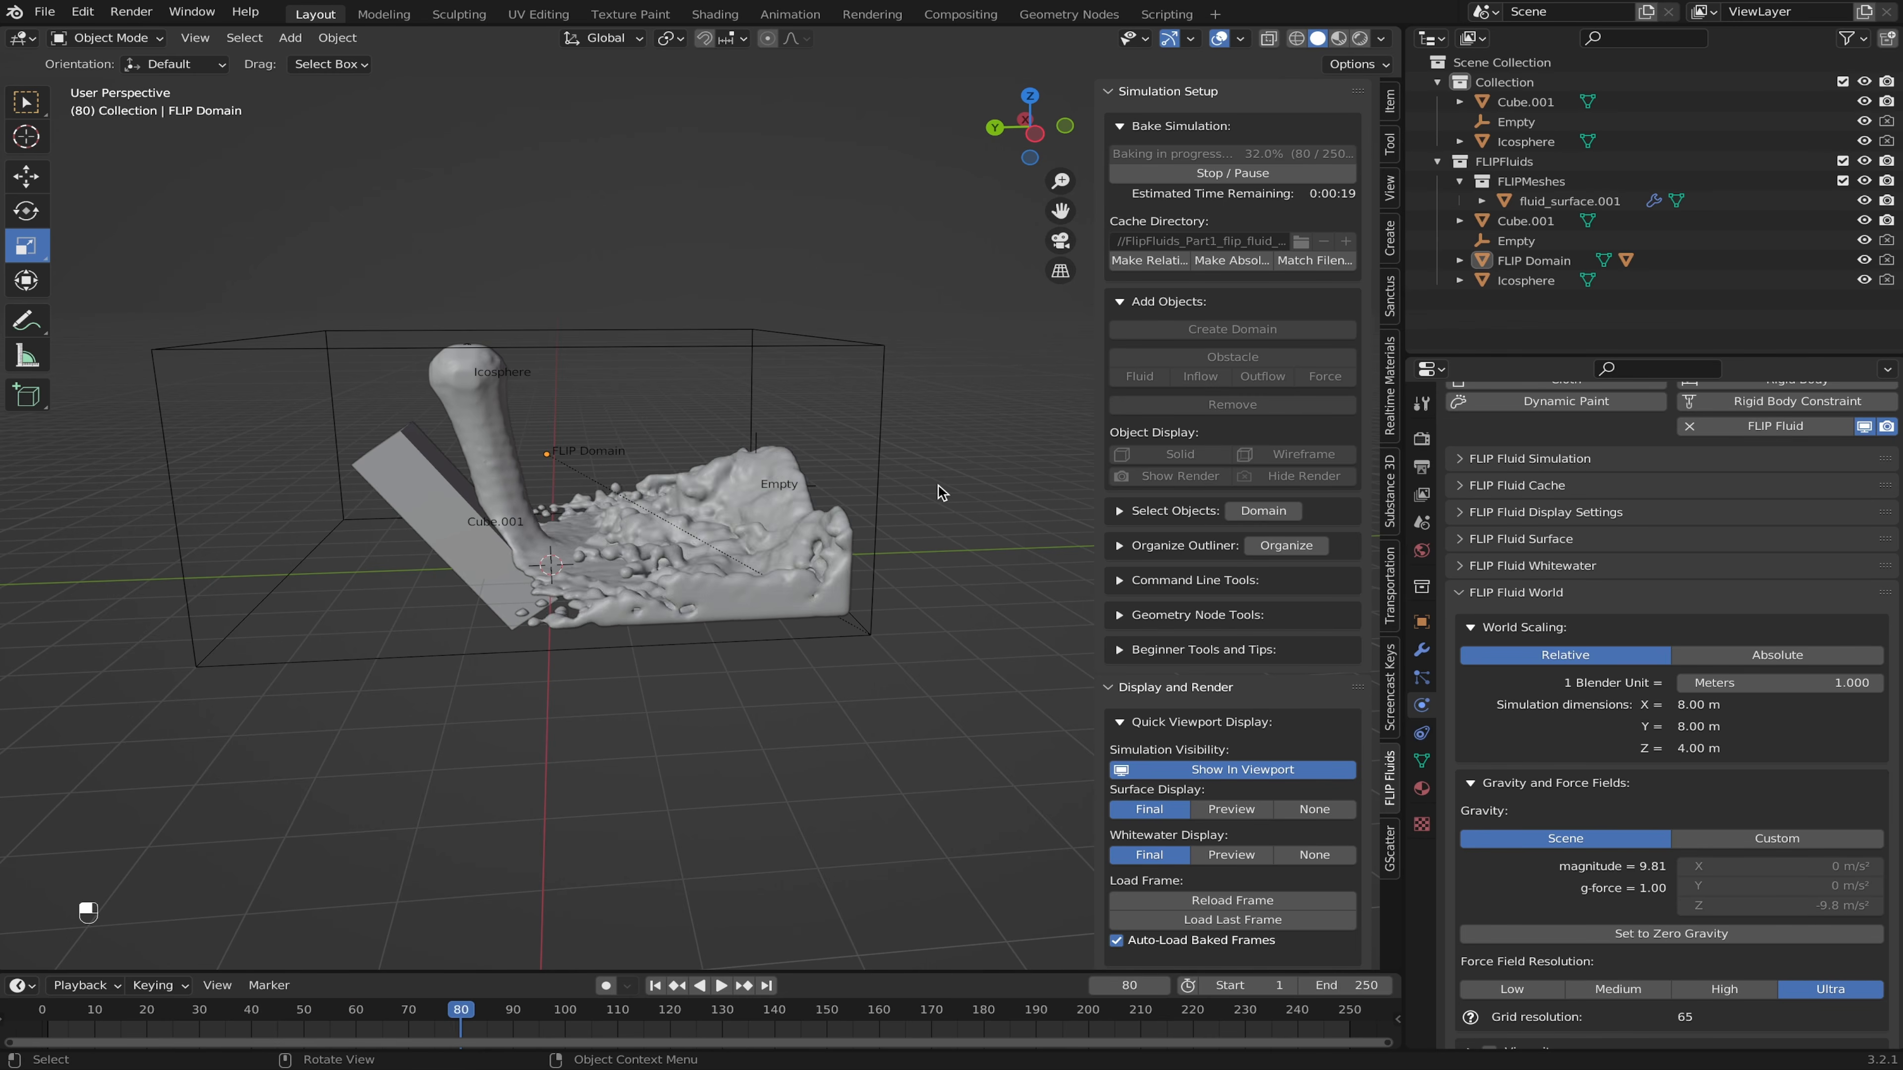
middle_click_drag(943, 493, 977, 524)
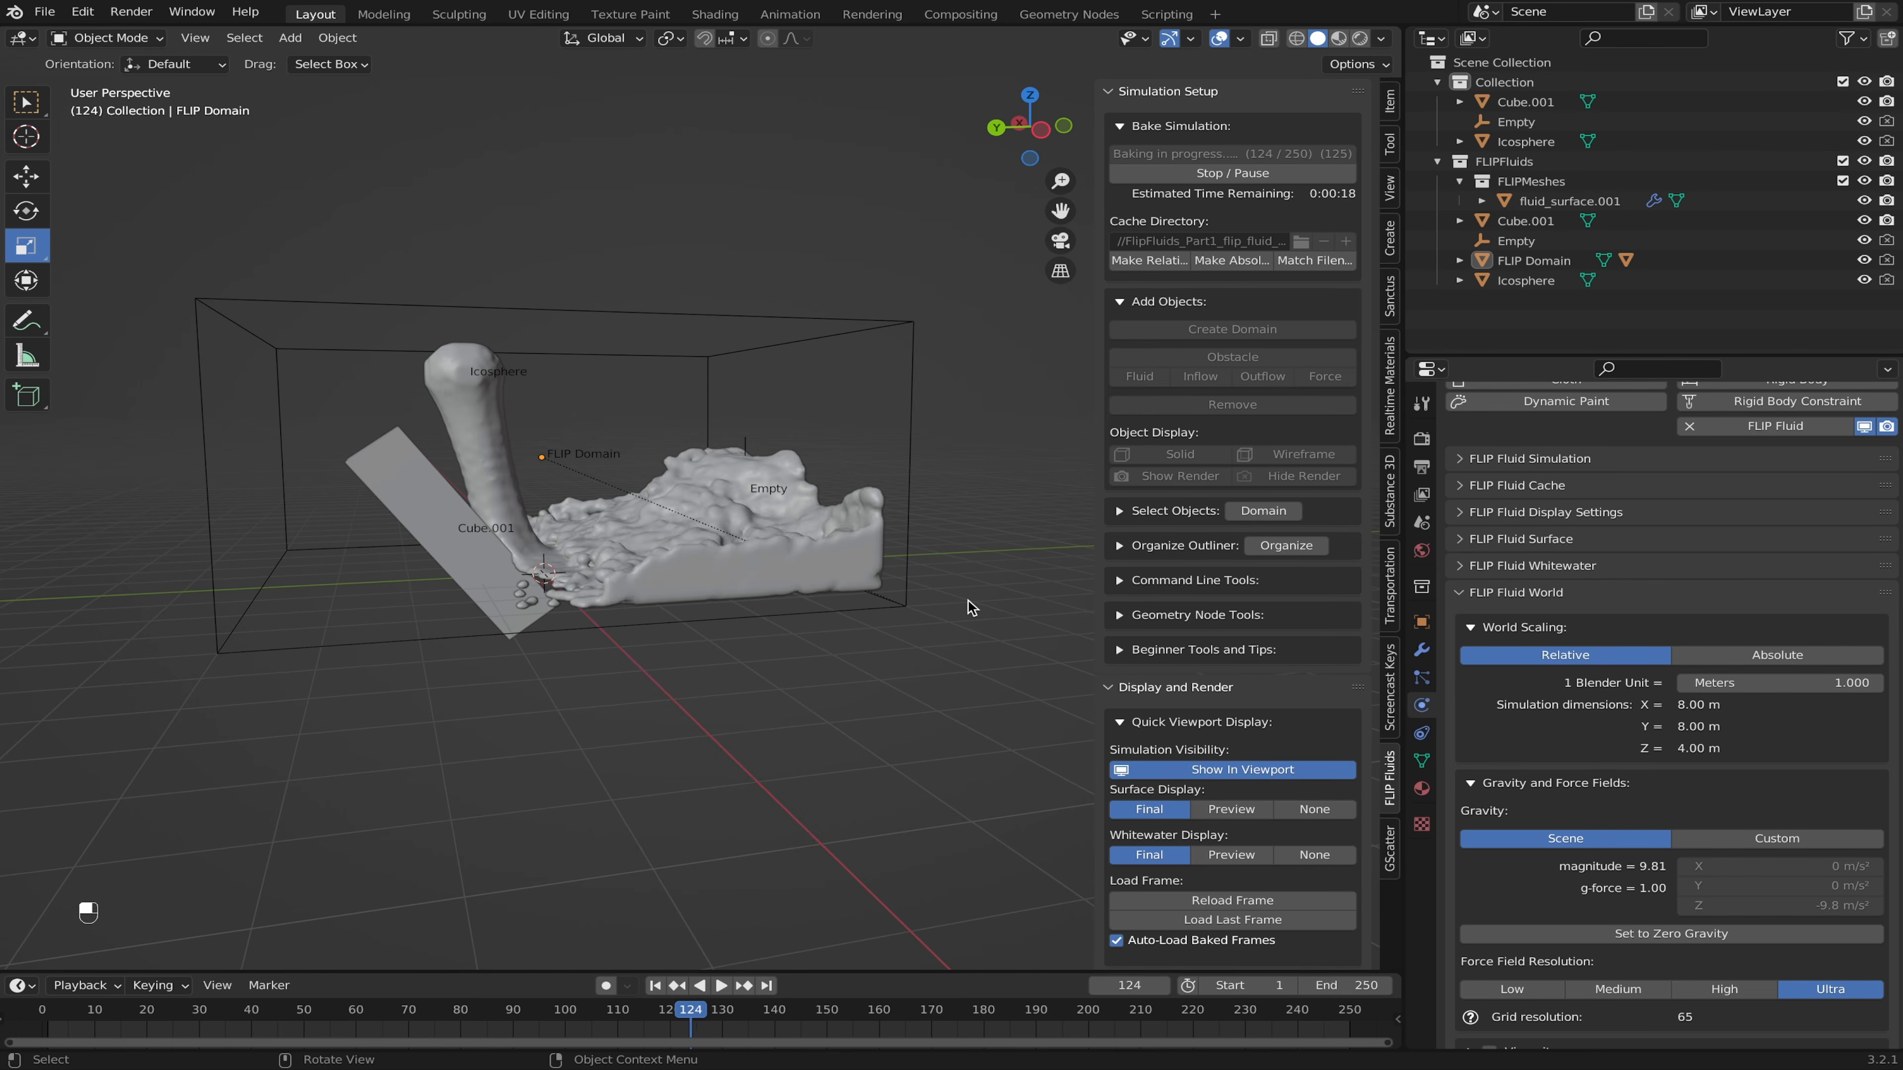
left_click(1242, 172)
left_click(1337, 158)
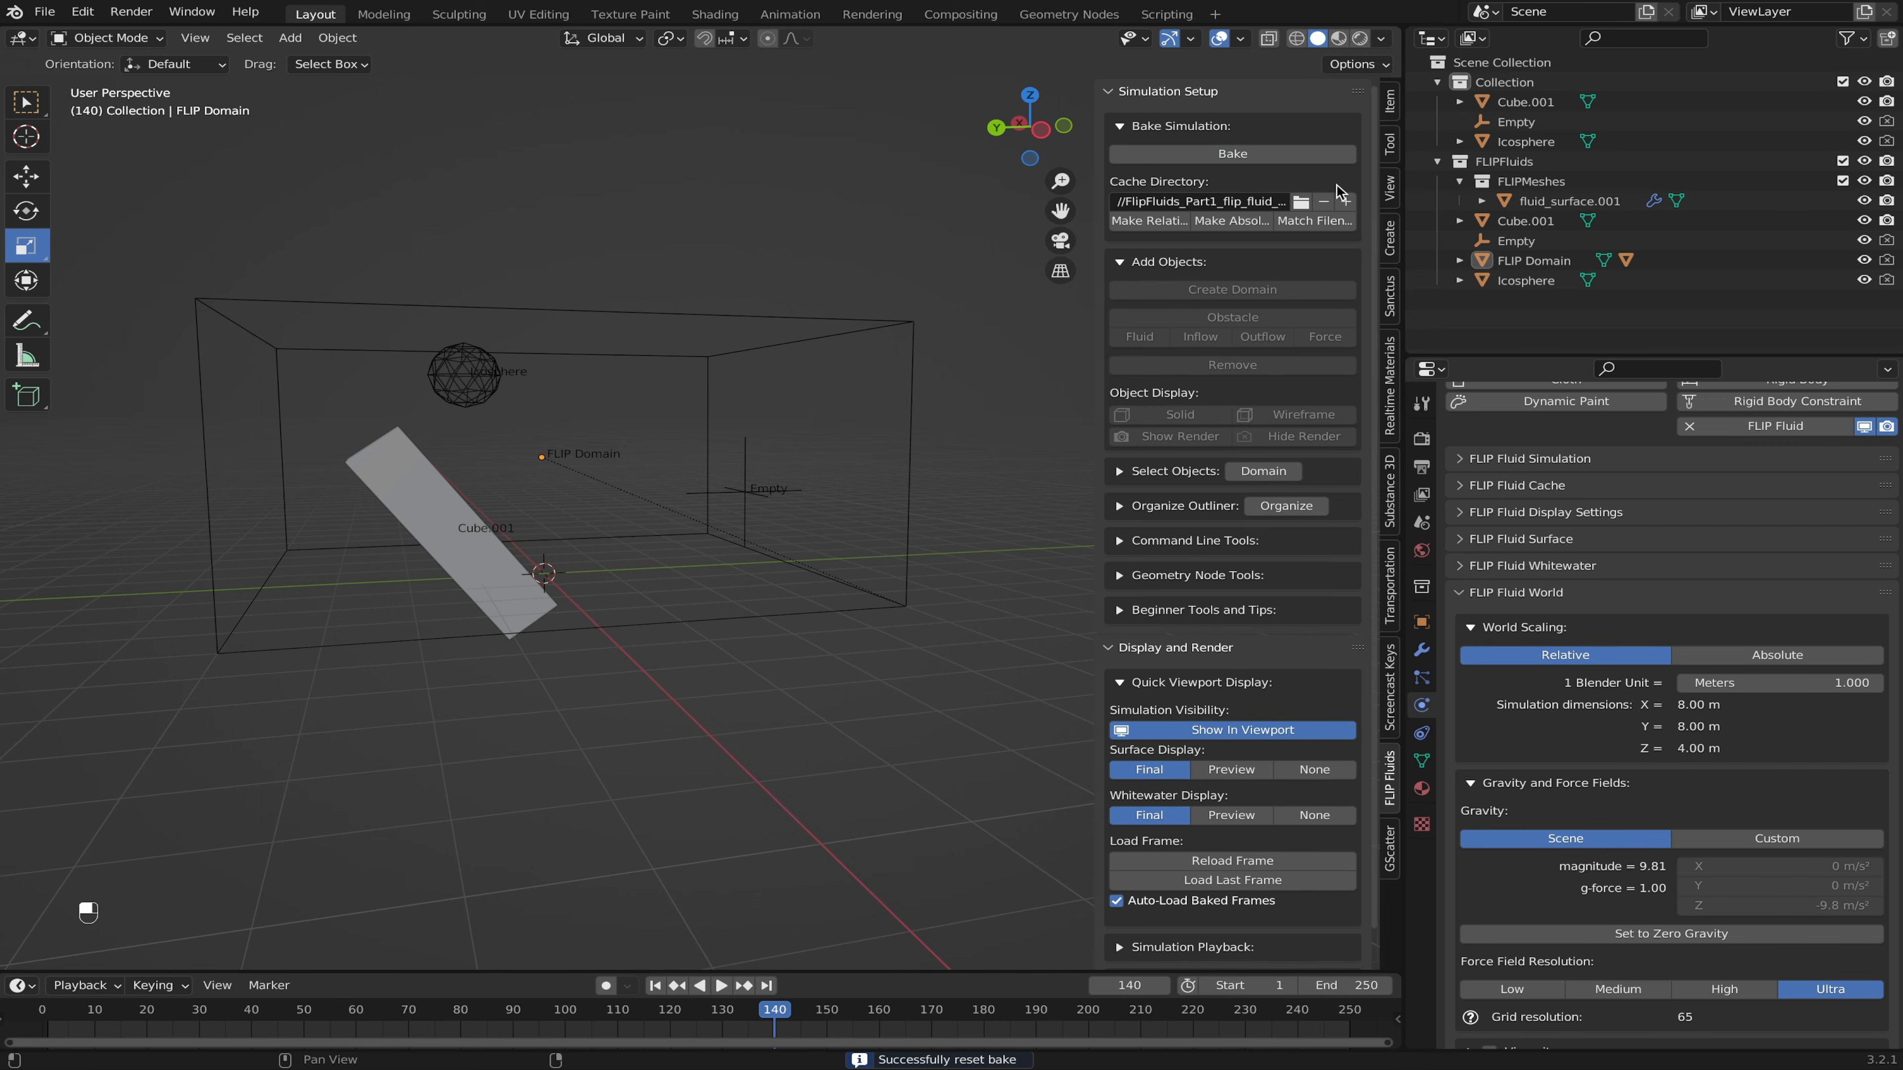
Step: Set the domain to zero gravity, bake to about frame 192 while inspecting the fluid around the empty, and reset the bake
left_click(1675, 946)
left_click(1261, 153)
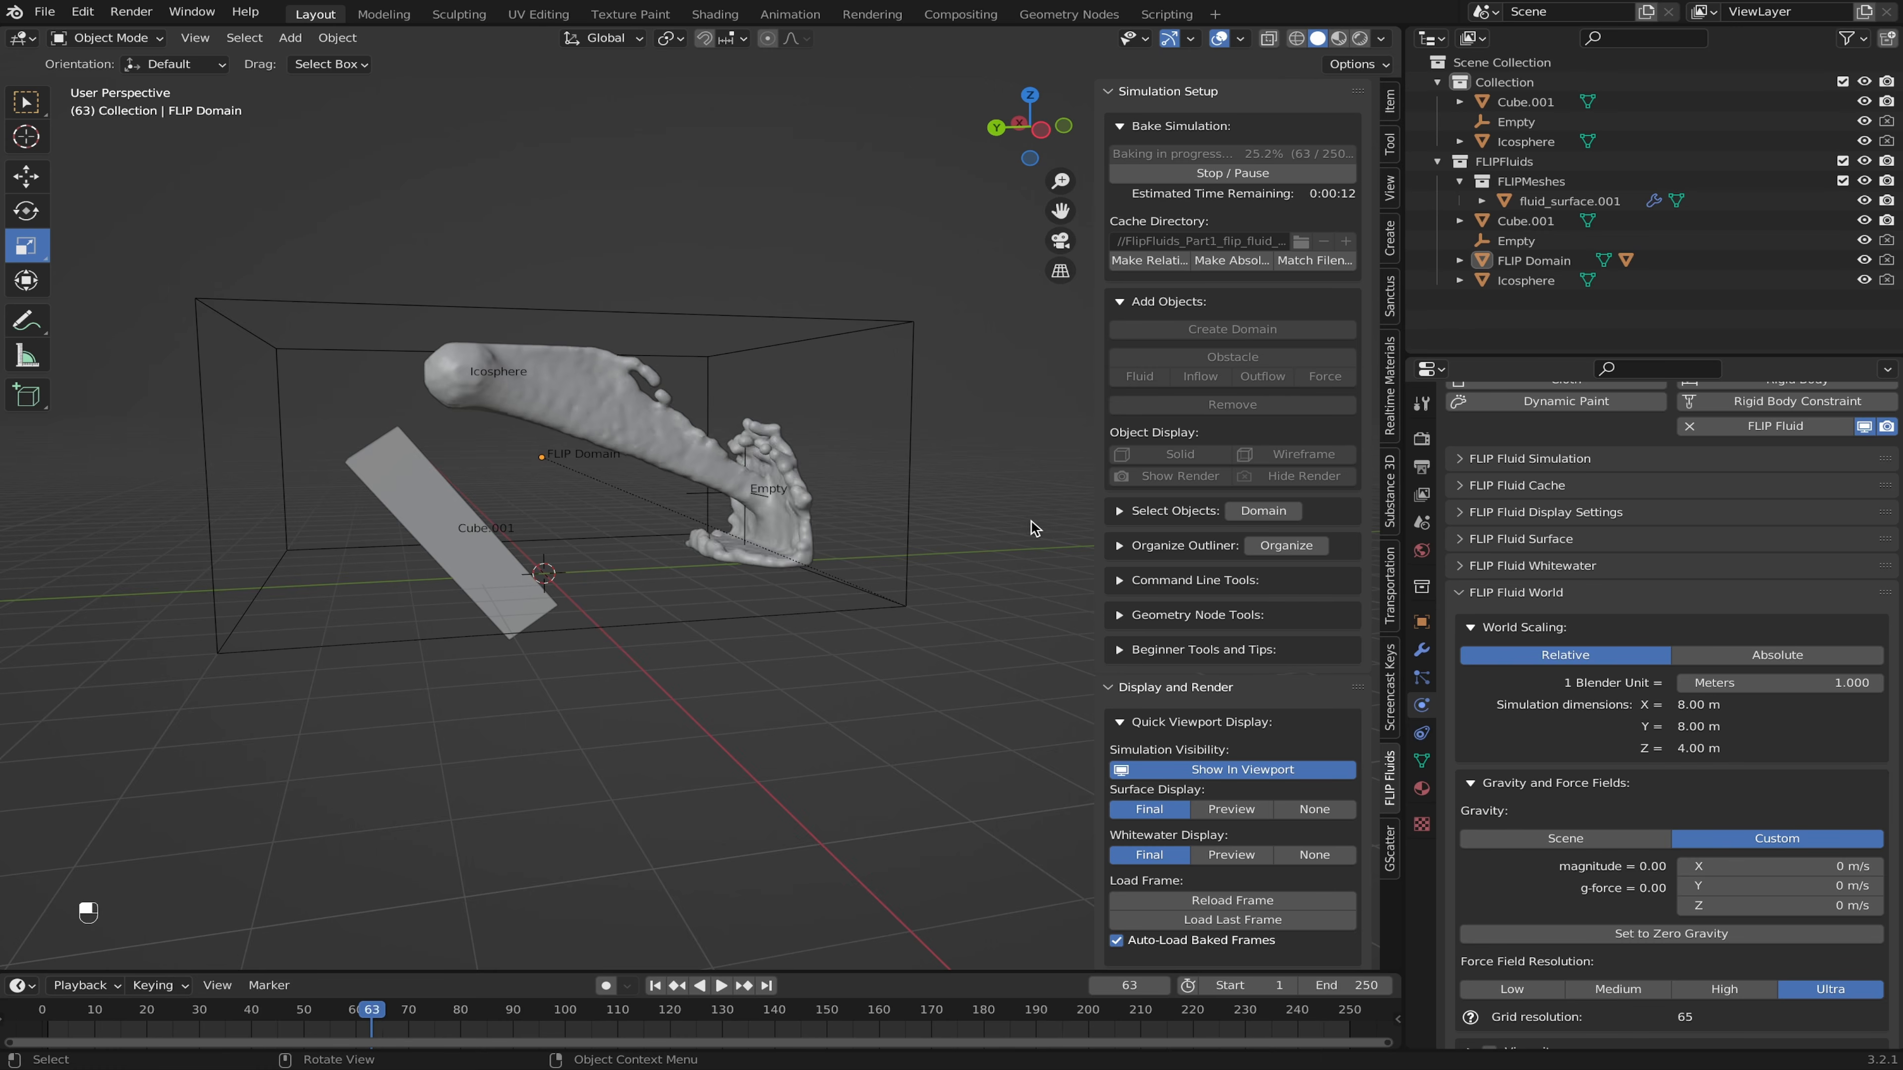
middle_click_drag(1027, 529, 986, 528)
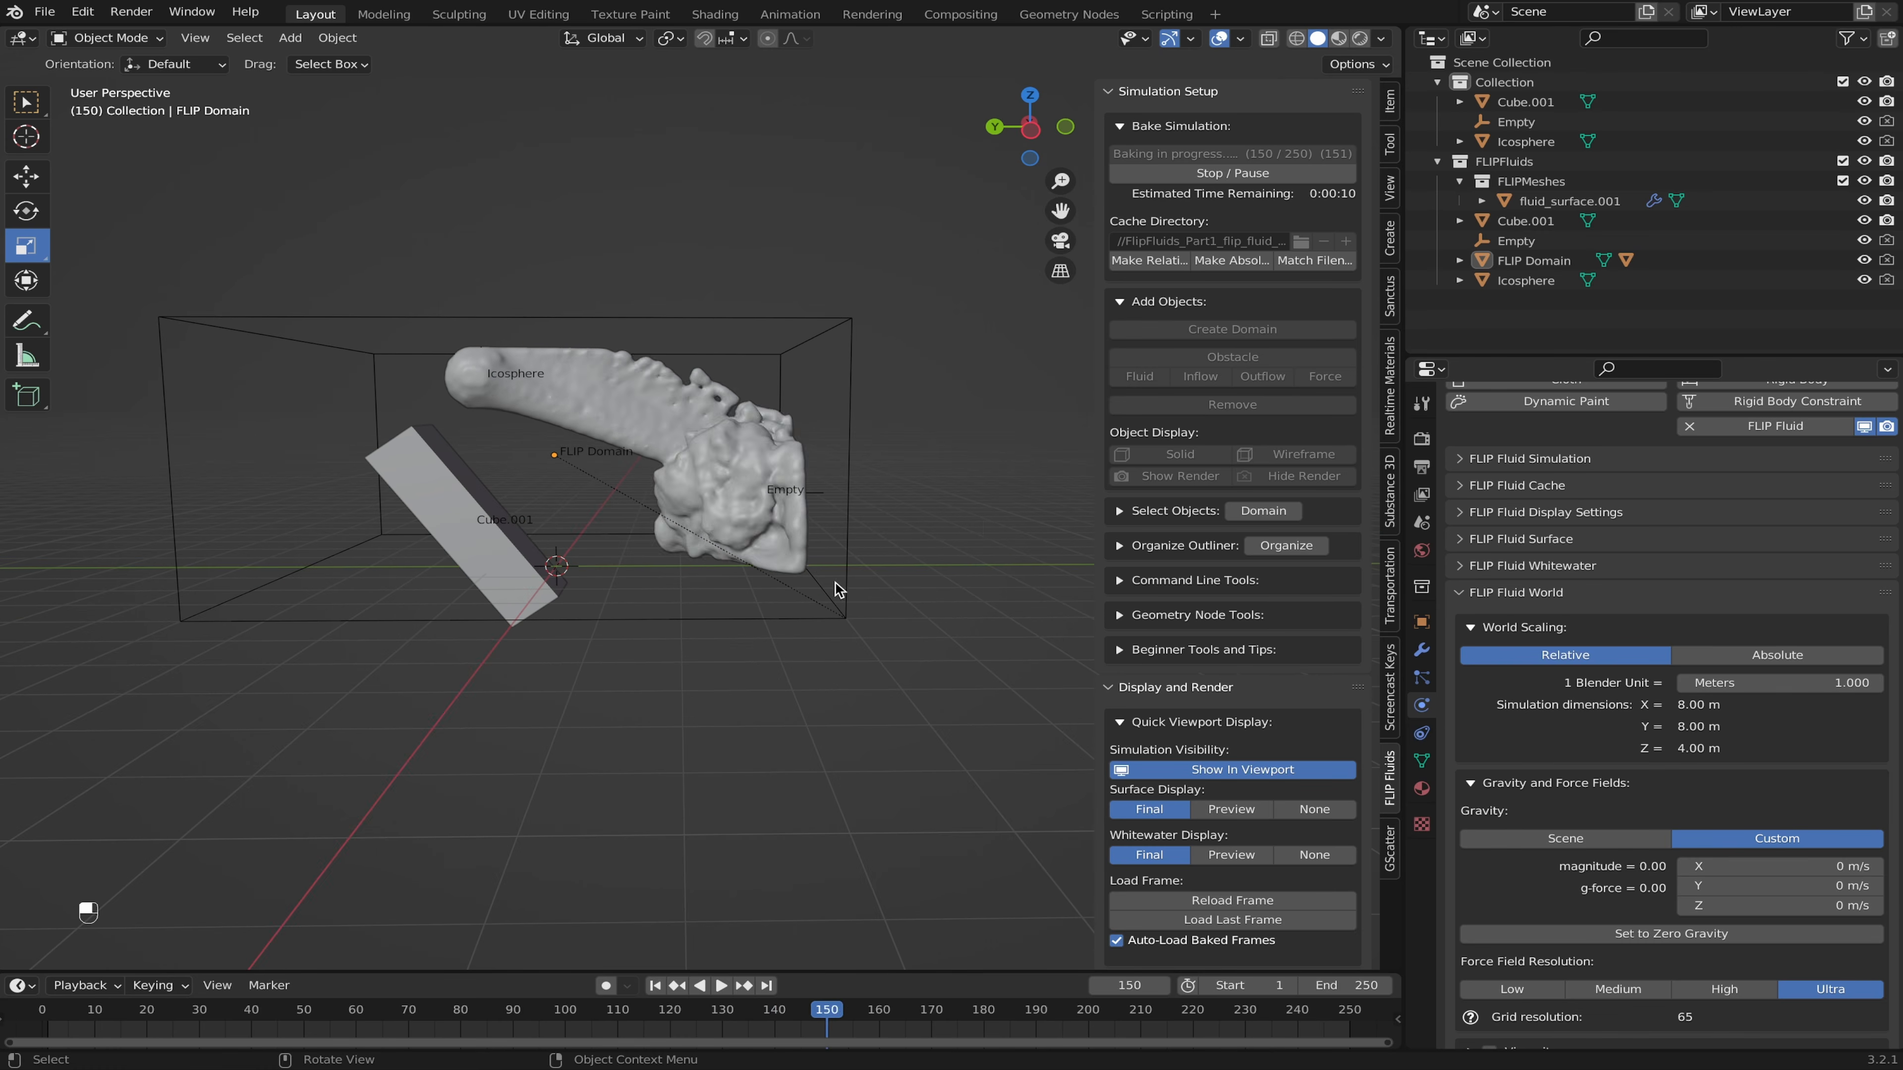
middle_click_drag(985, 529, 880, 712)
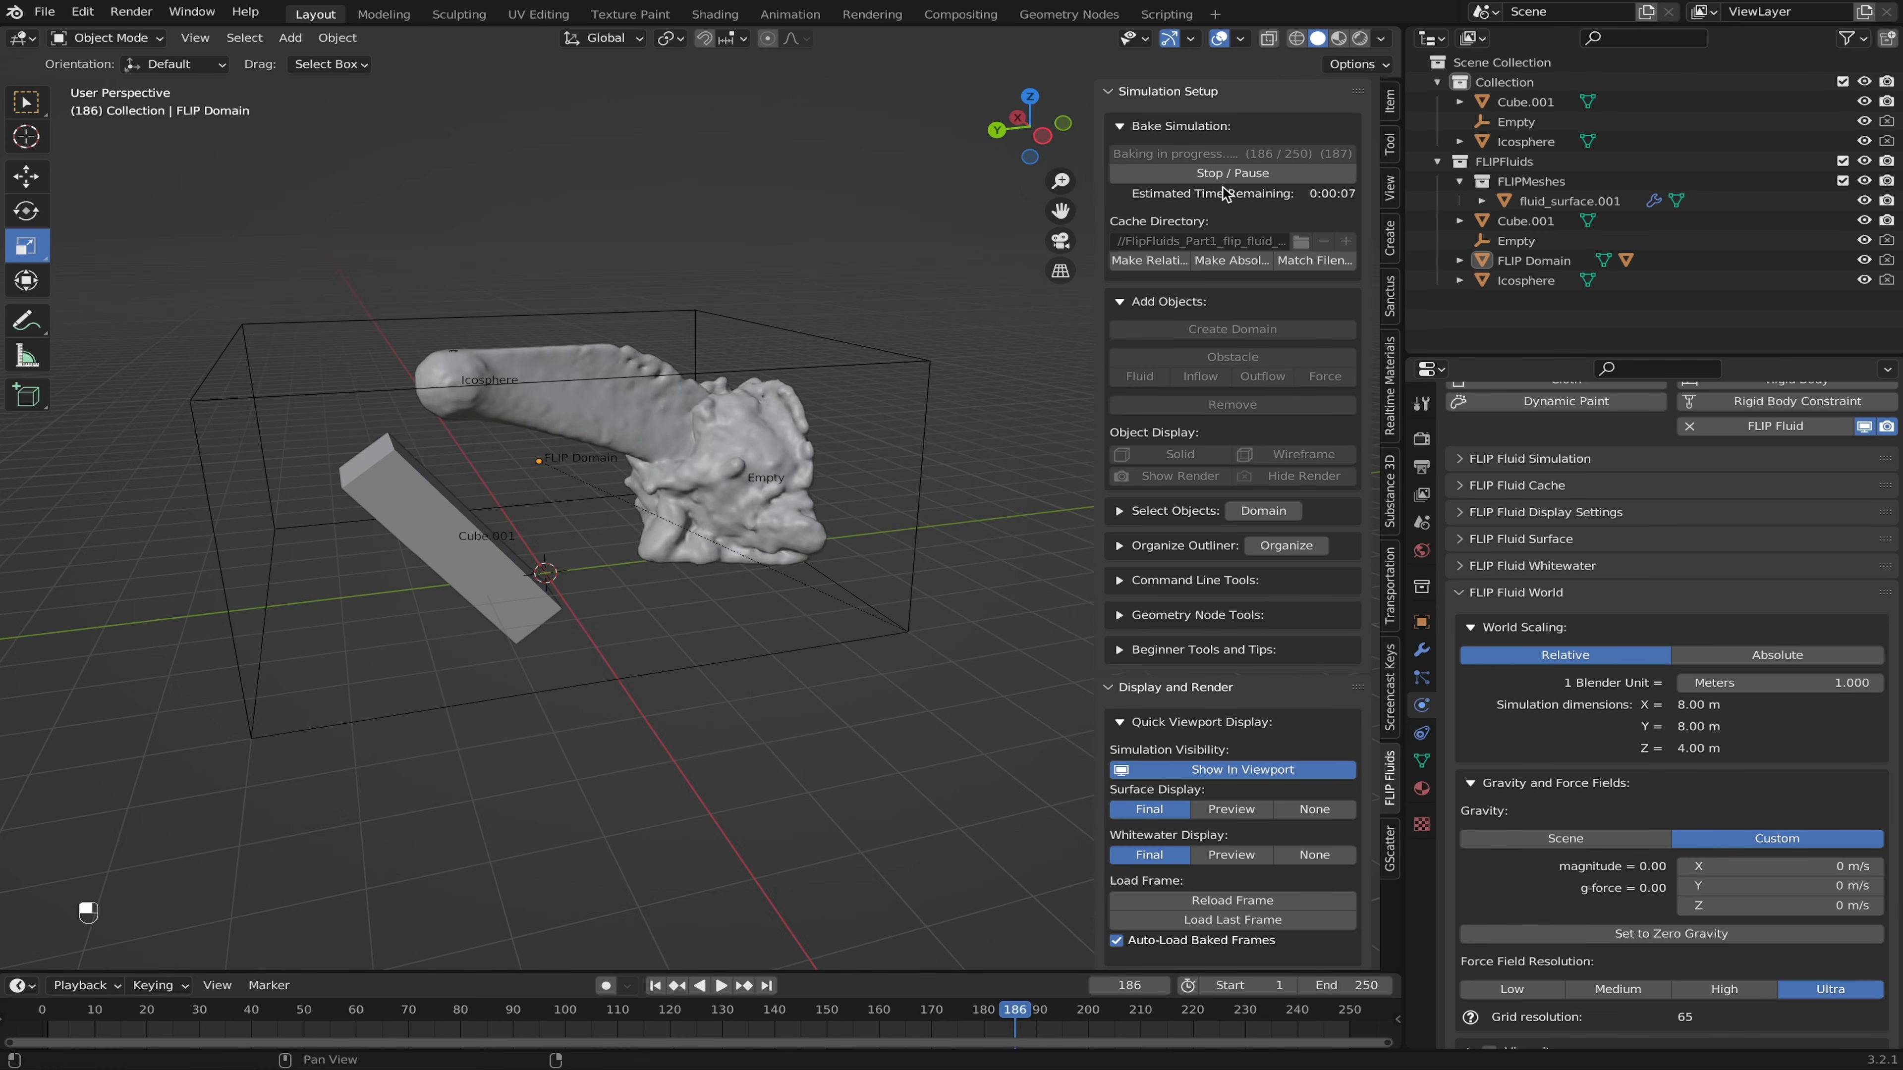
left_click(1232, 173)
left_click(1340, 157)
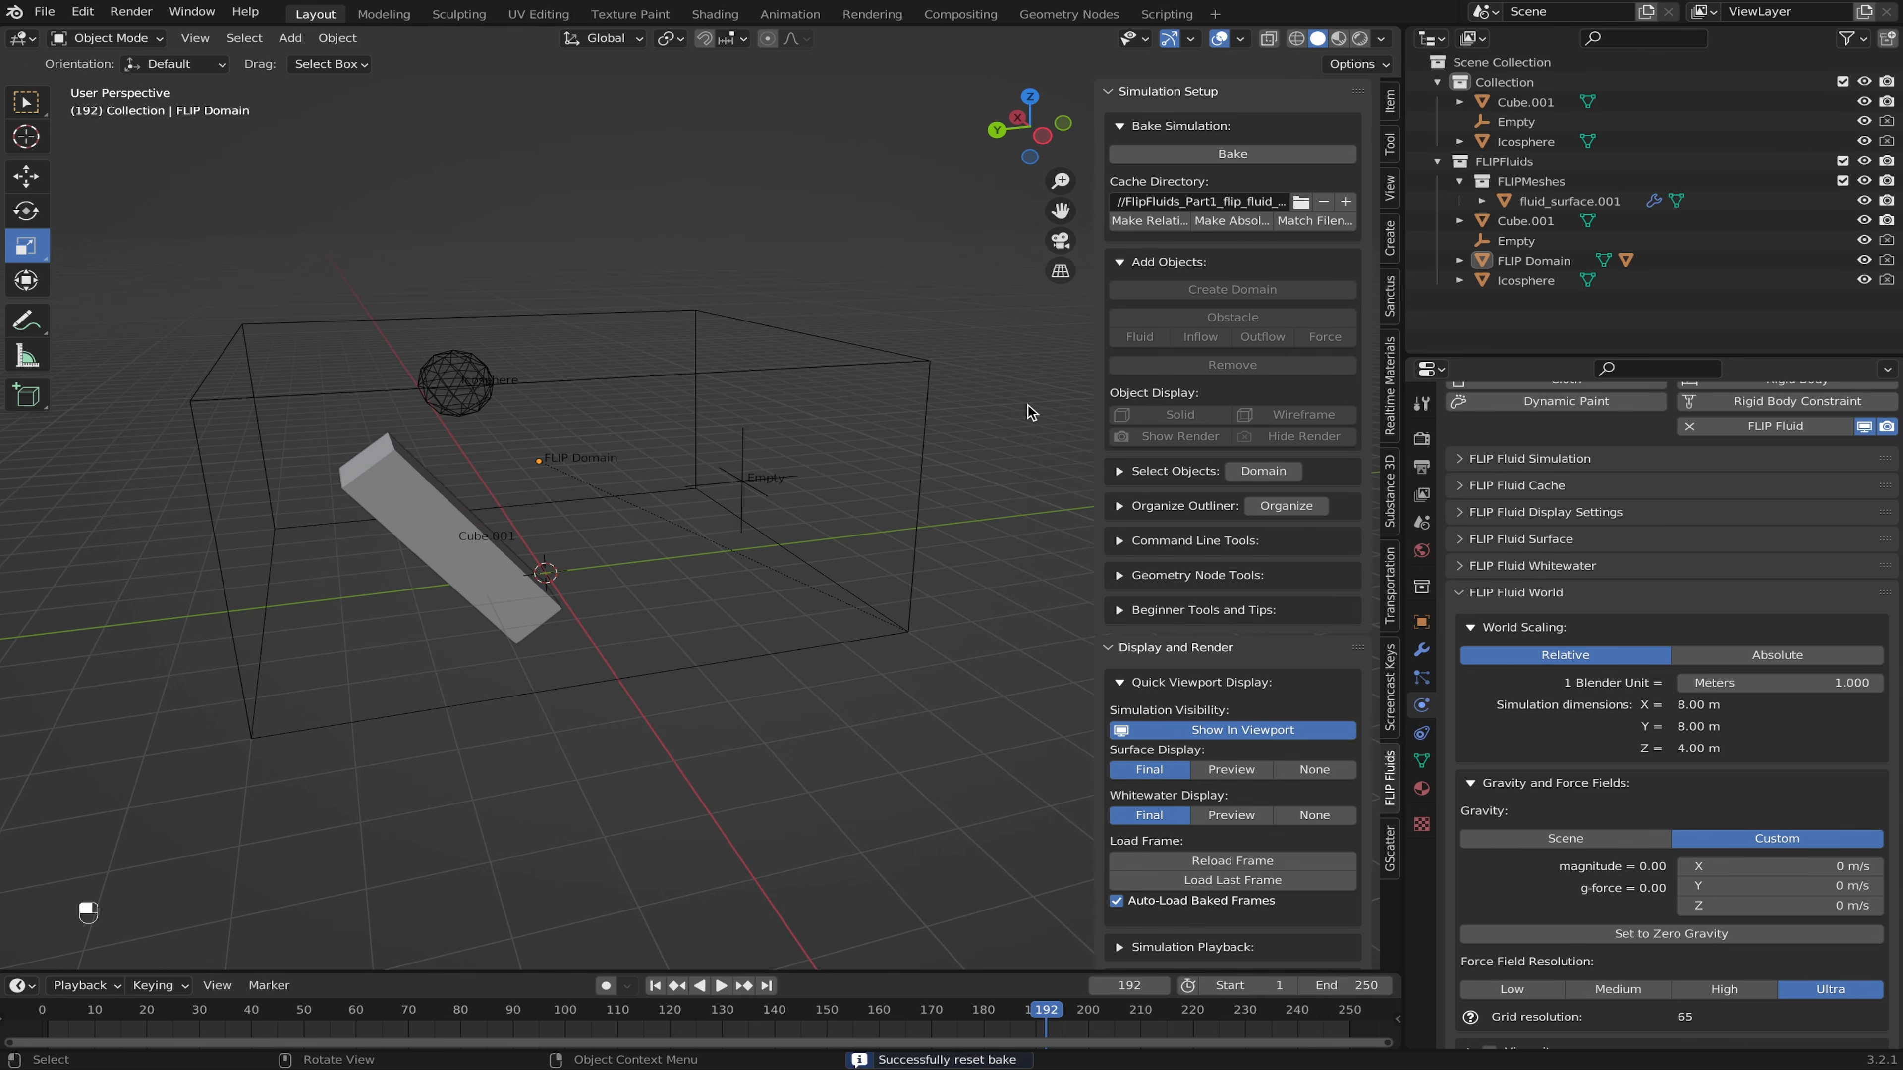
Step: Select the force field empty and list its available FLIP Fluid force field modes
left_click(752, 468)
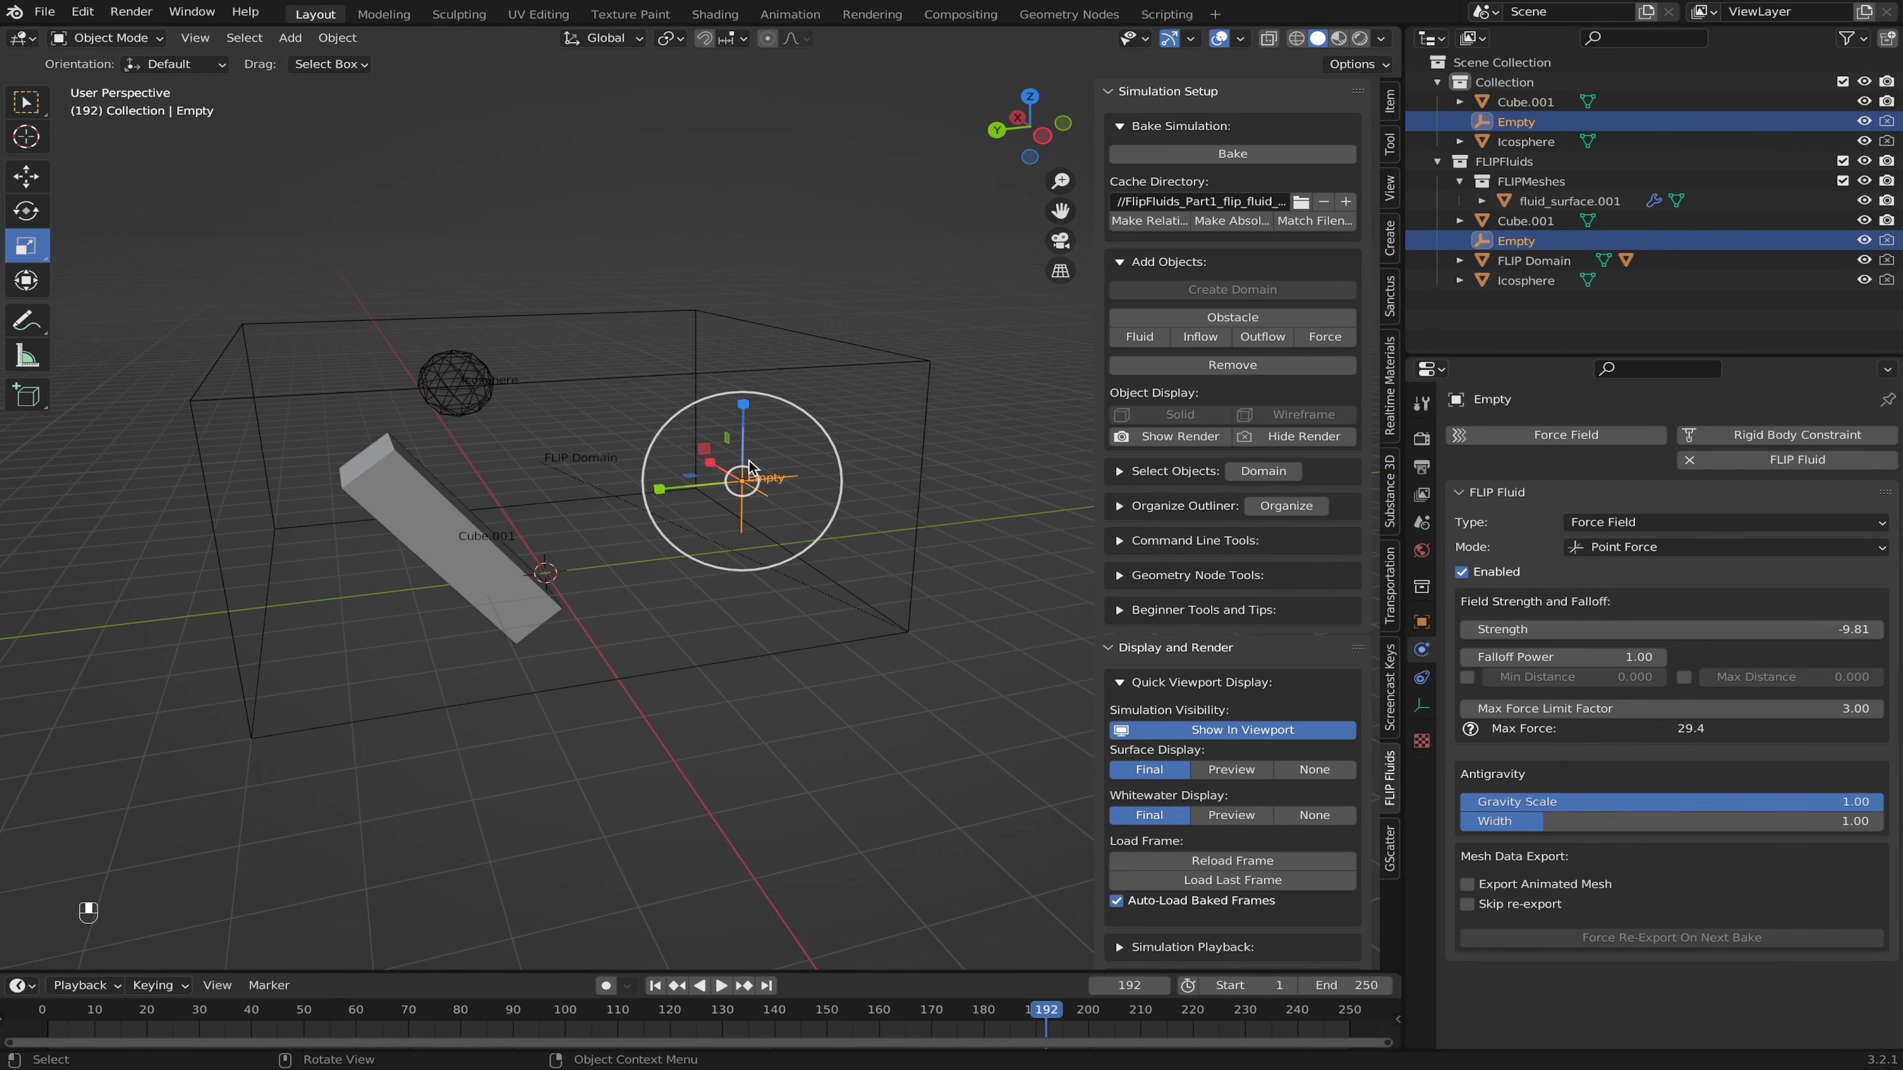
left_click(1690, 547)
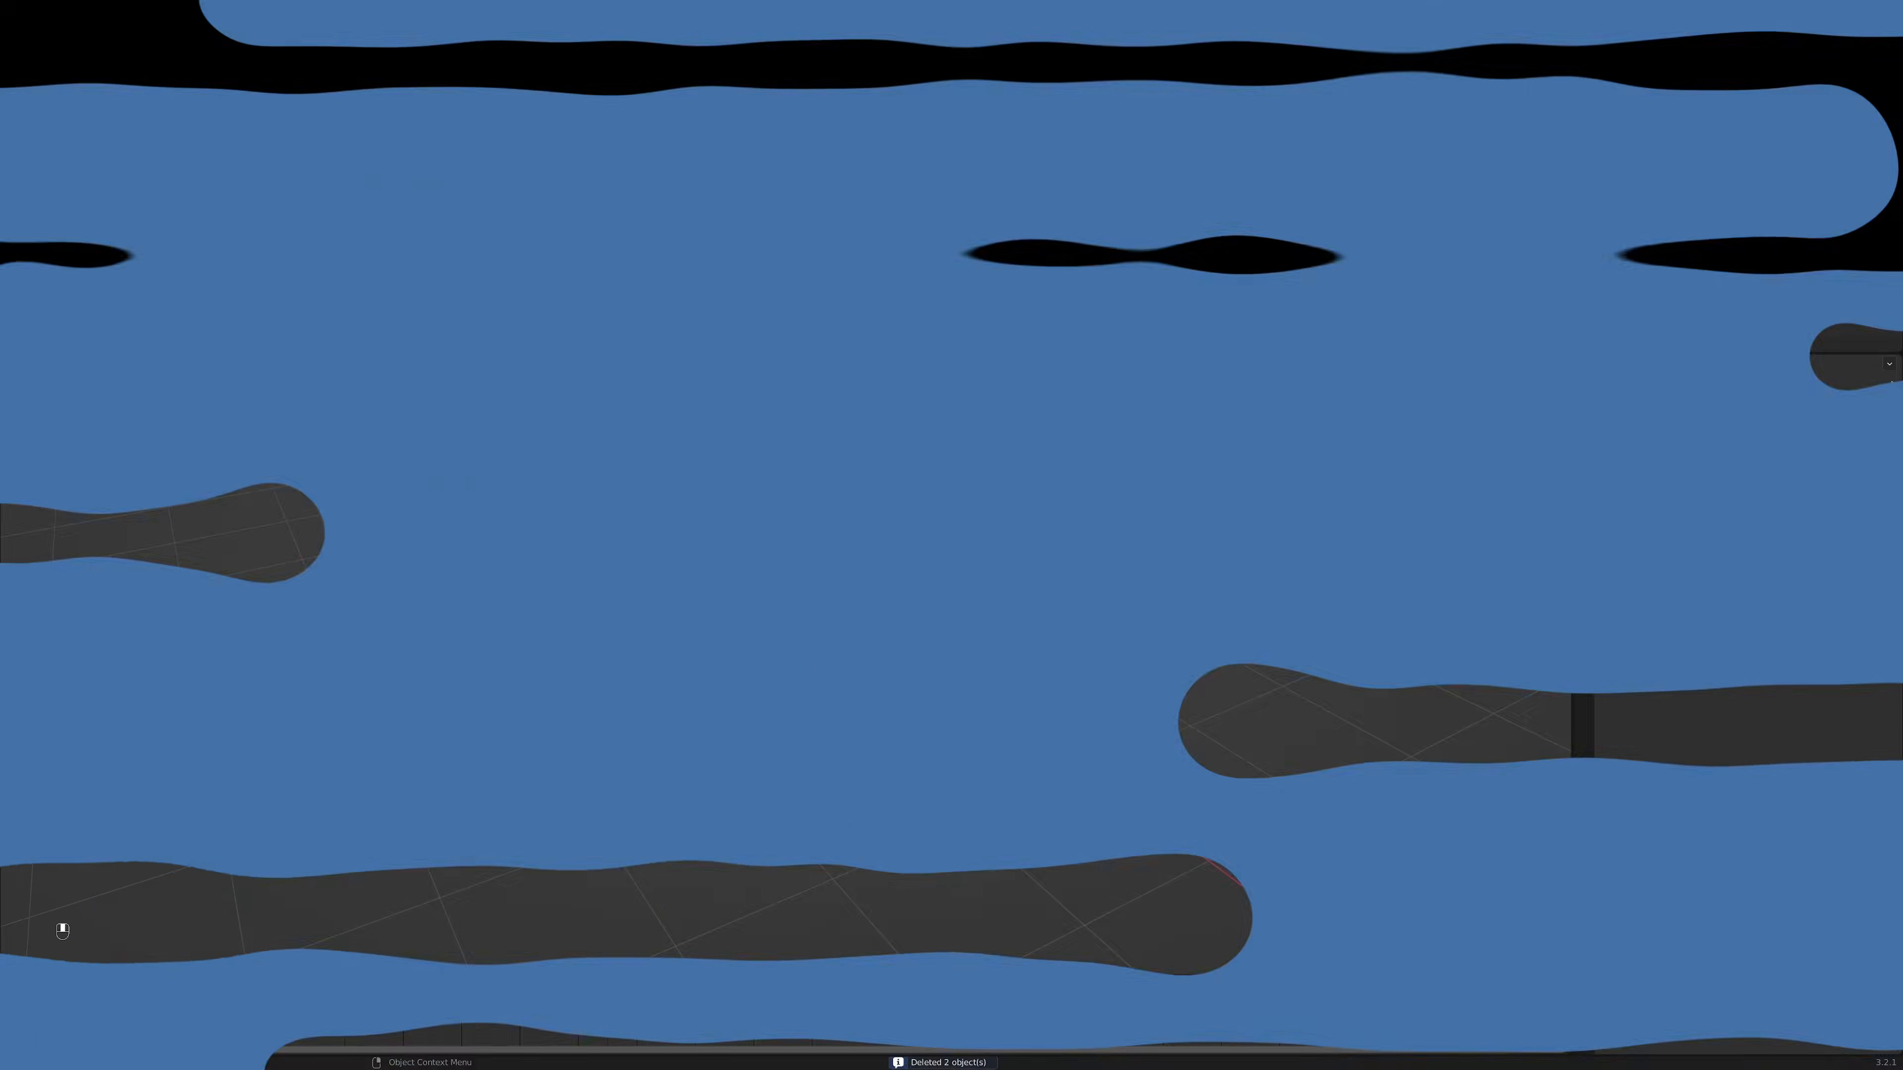
Step: Add a UV sphere and a cube at the origin of the new scene, scaling the cube by about 1.12 to enclose the sphere
key("shift+a")
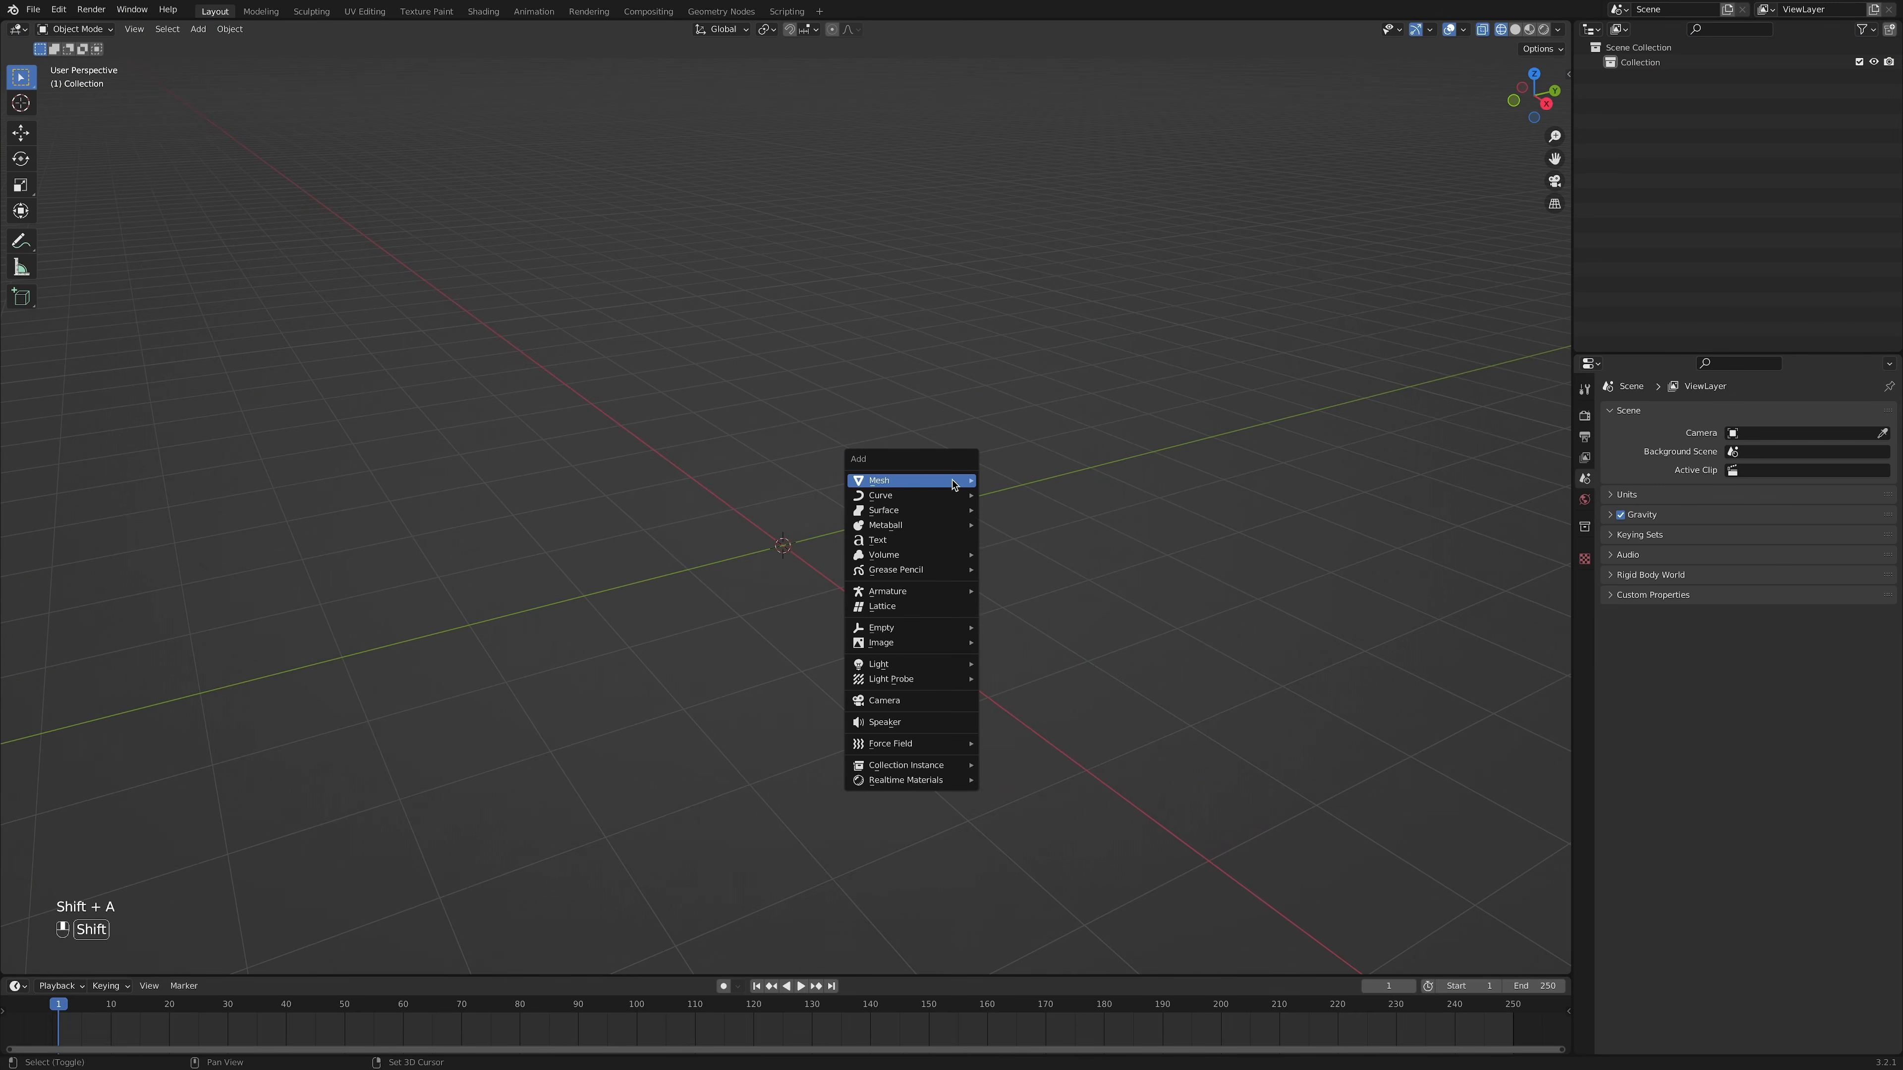
left_click(1030, 524)
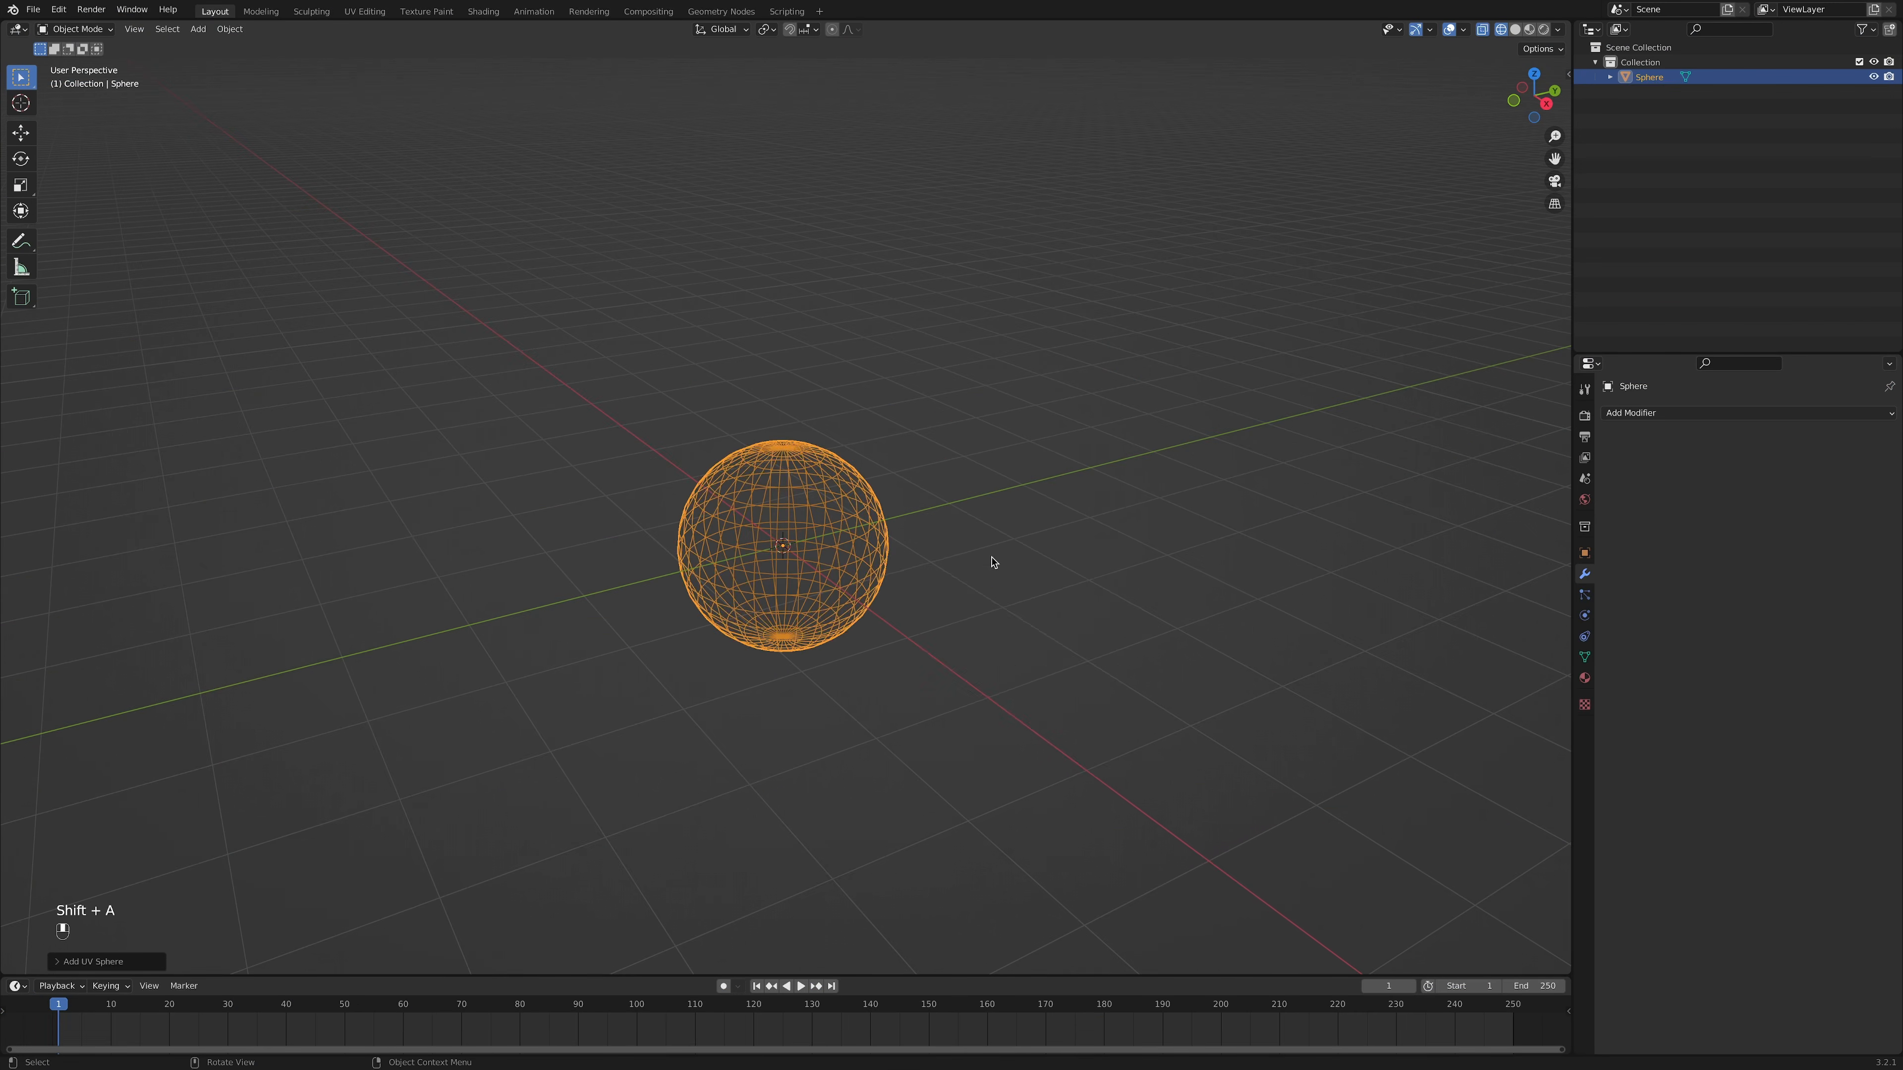
key("shift+a")
left_click(1063, 578)
key("s")
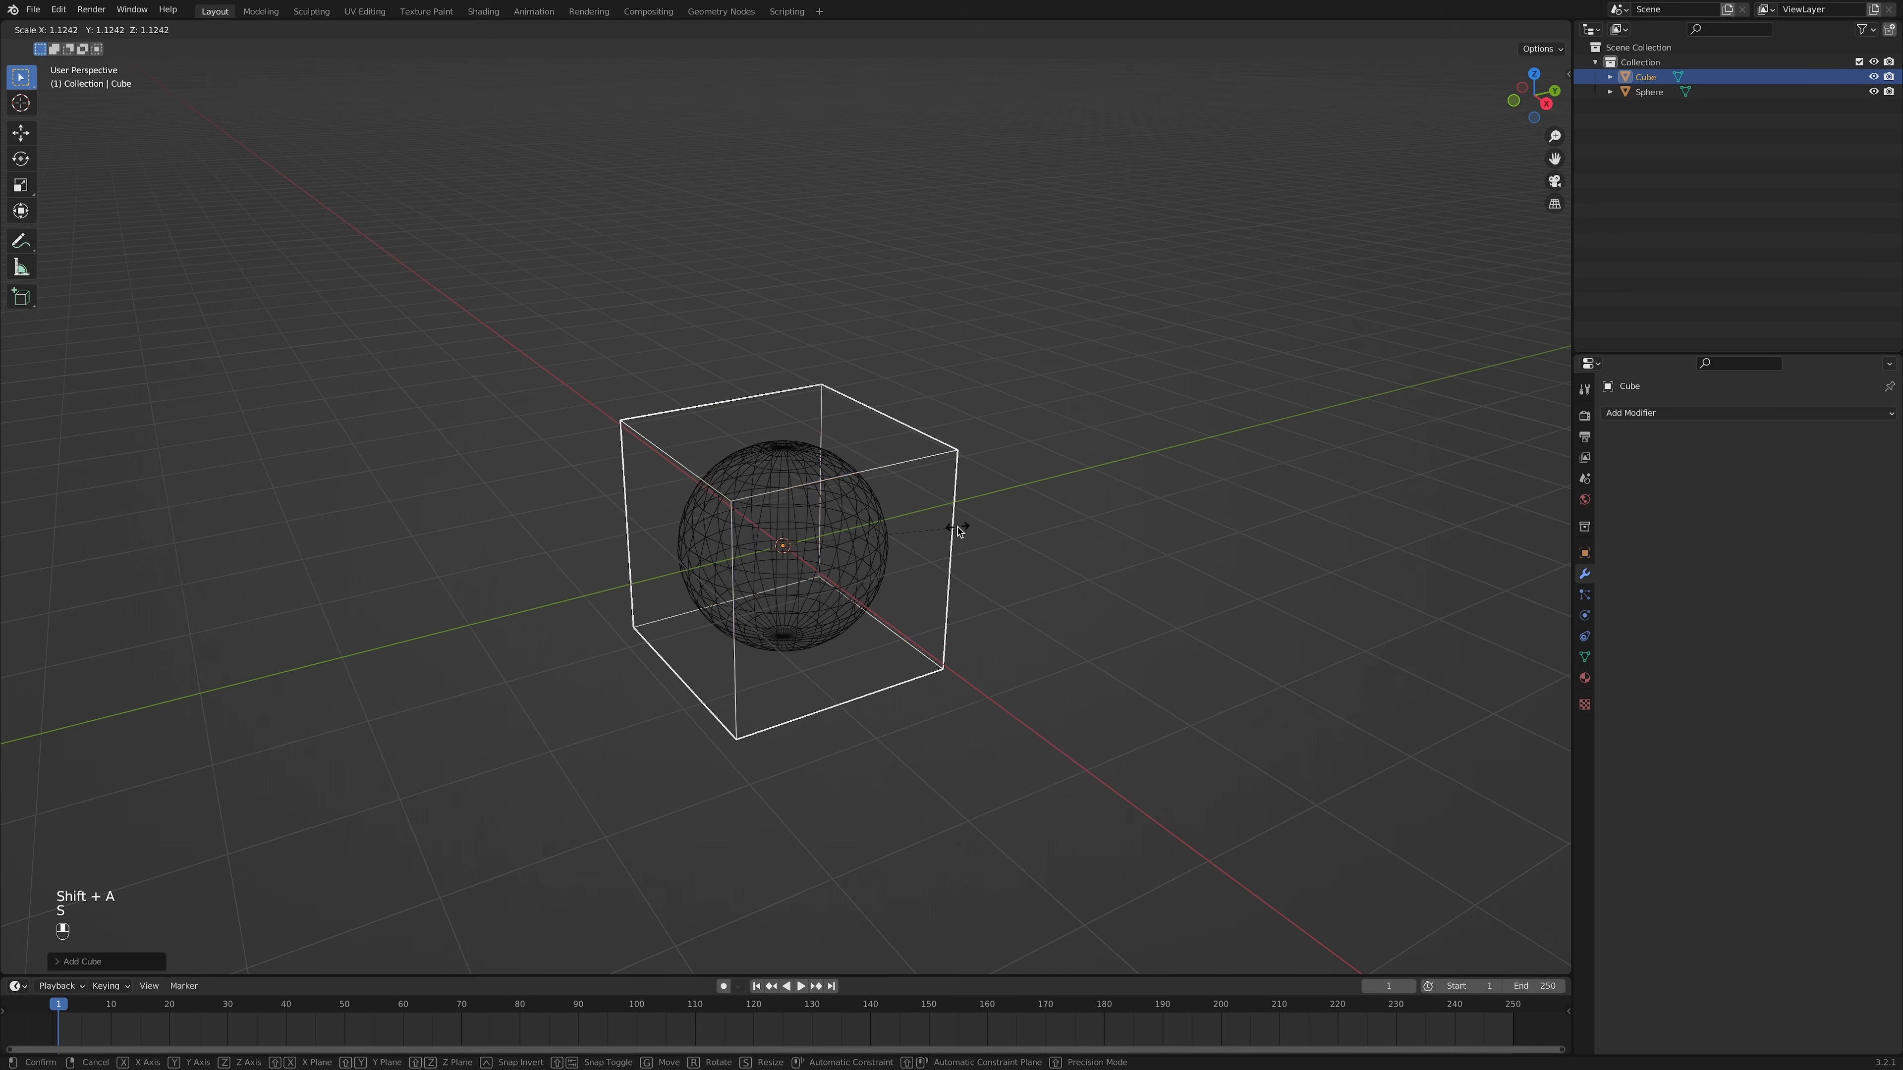
left_click(958, 529)
Step: Smooth the sphere's geometry by adding a Subdivision Surface modifier and applying it
key("KP_3")
scroll(952, 562, "up", 4)
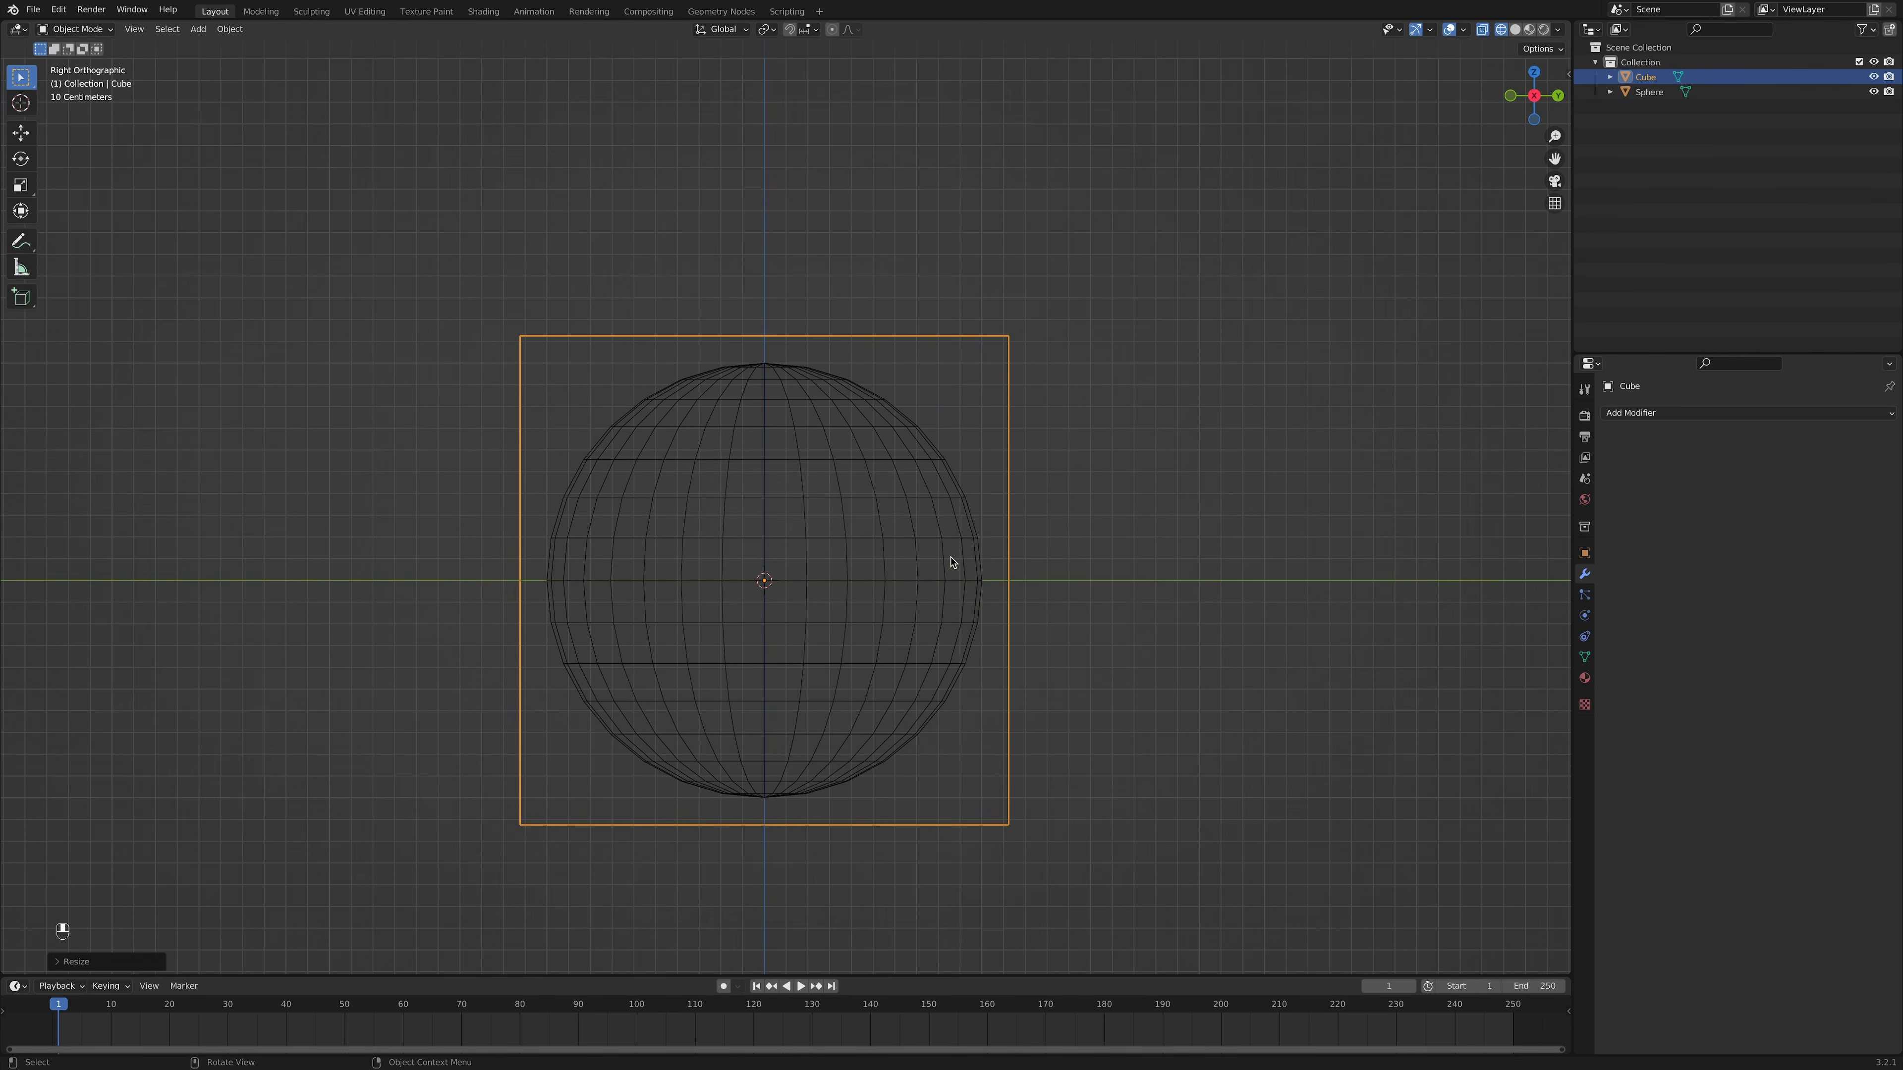
left_click(950, 515)
left_click(1626, 416)
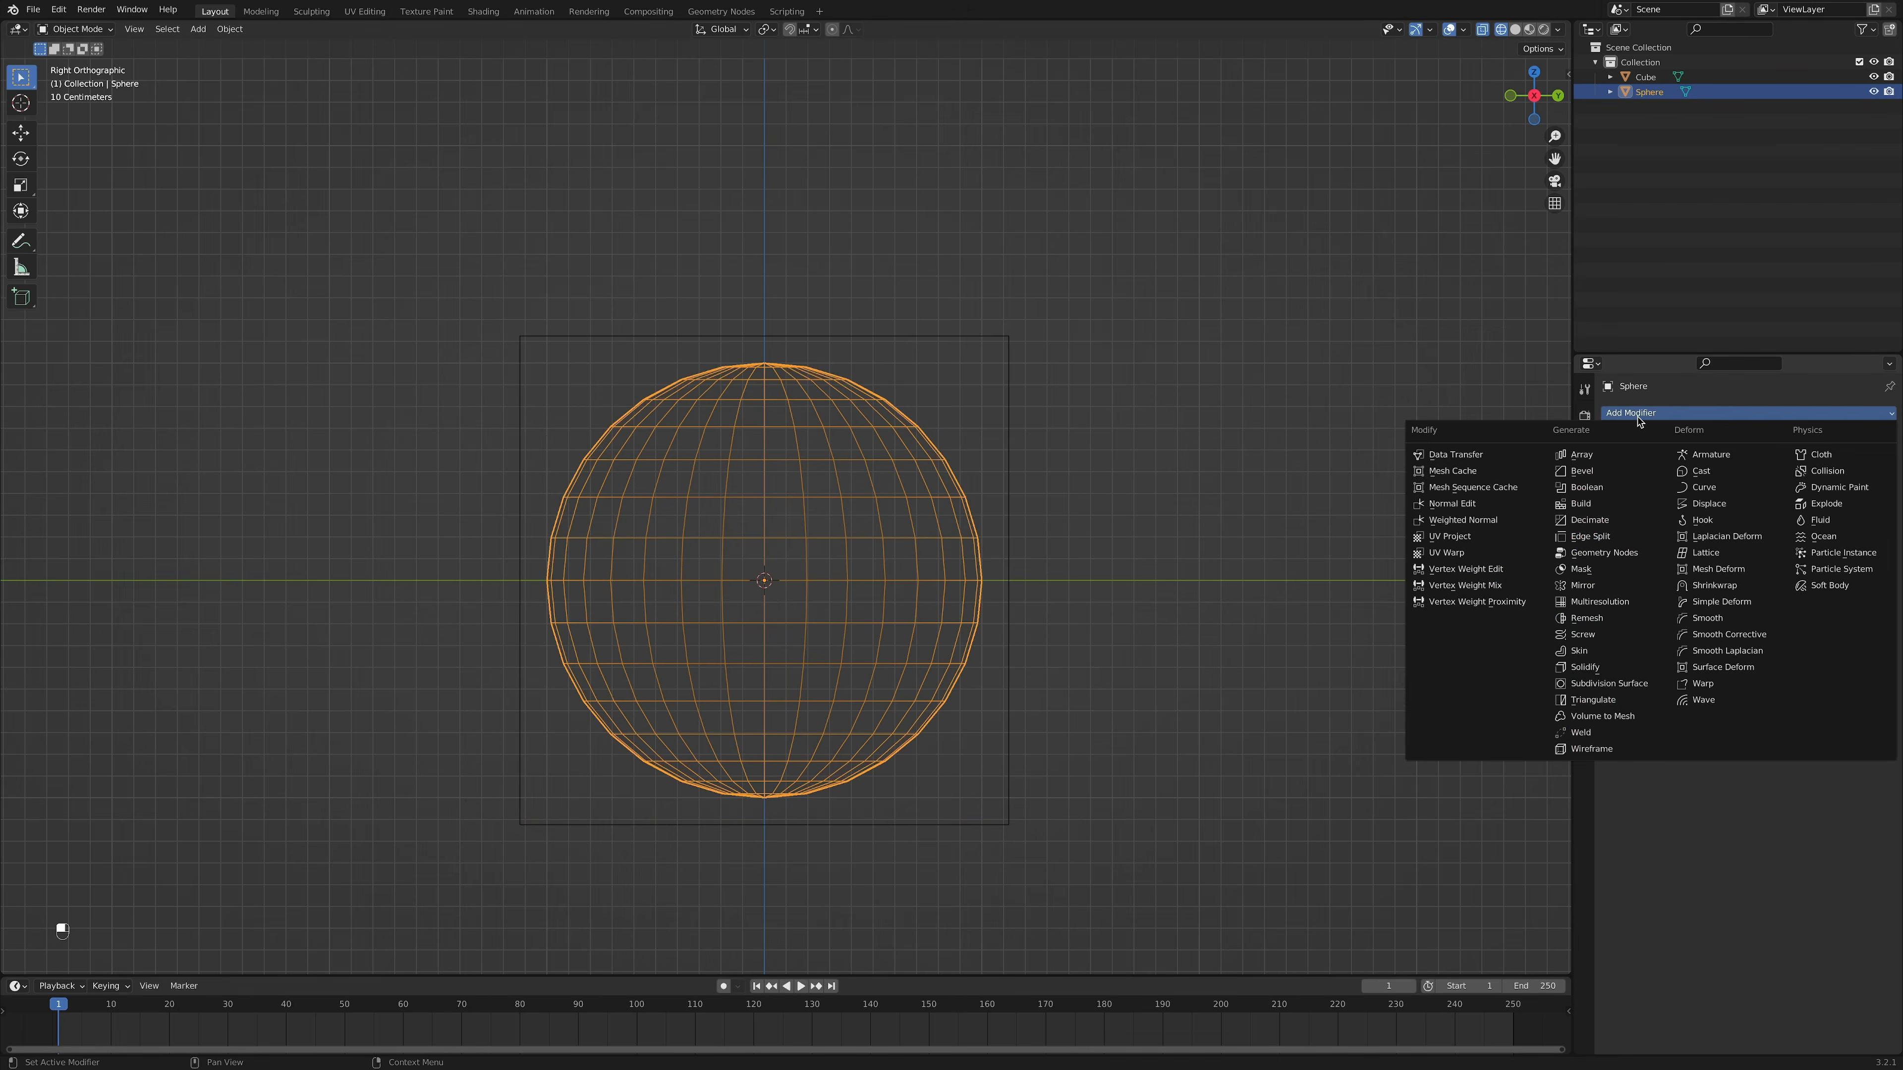
left_click(1607, 688)
left_click(1852, 438)
left_click(1820, 454)
middle_click_drag(1034, 537, 1089, 564)
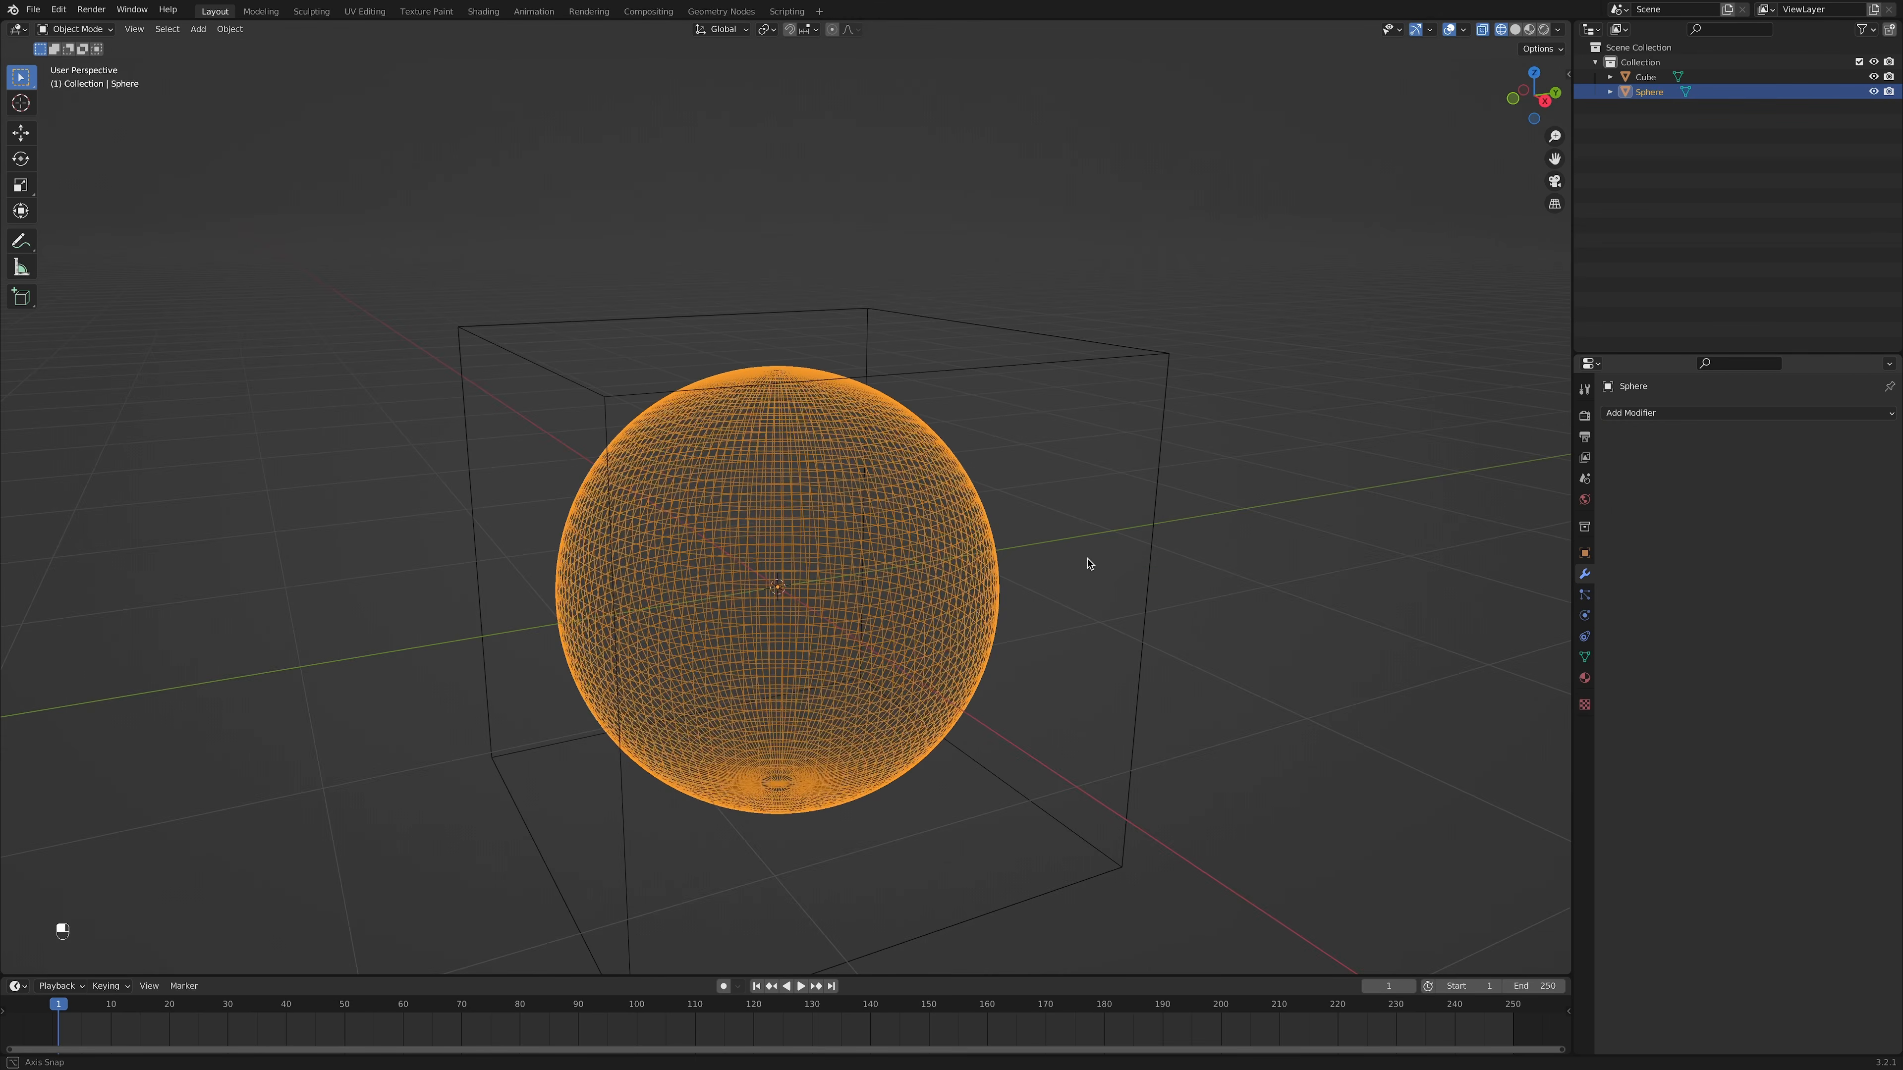
Step: Rename the sphere as Globe and the cube as Domain
double_click(1654, 92)
type("Globe")
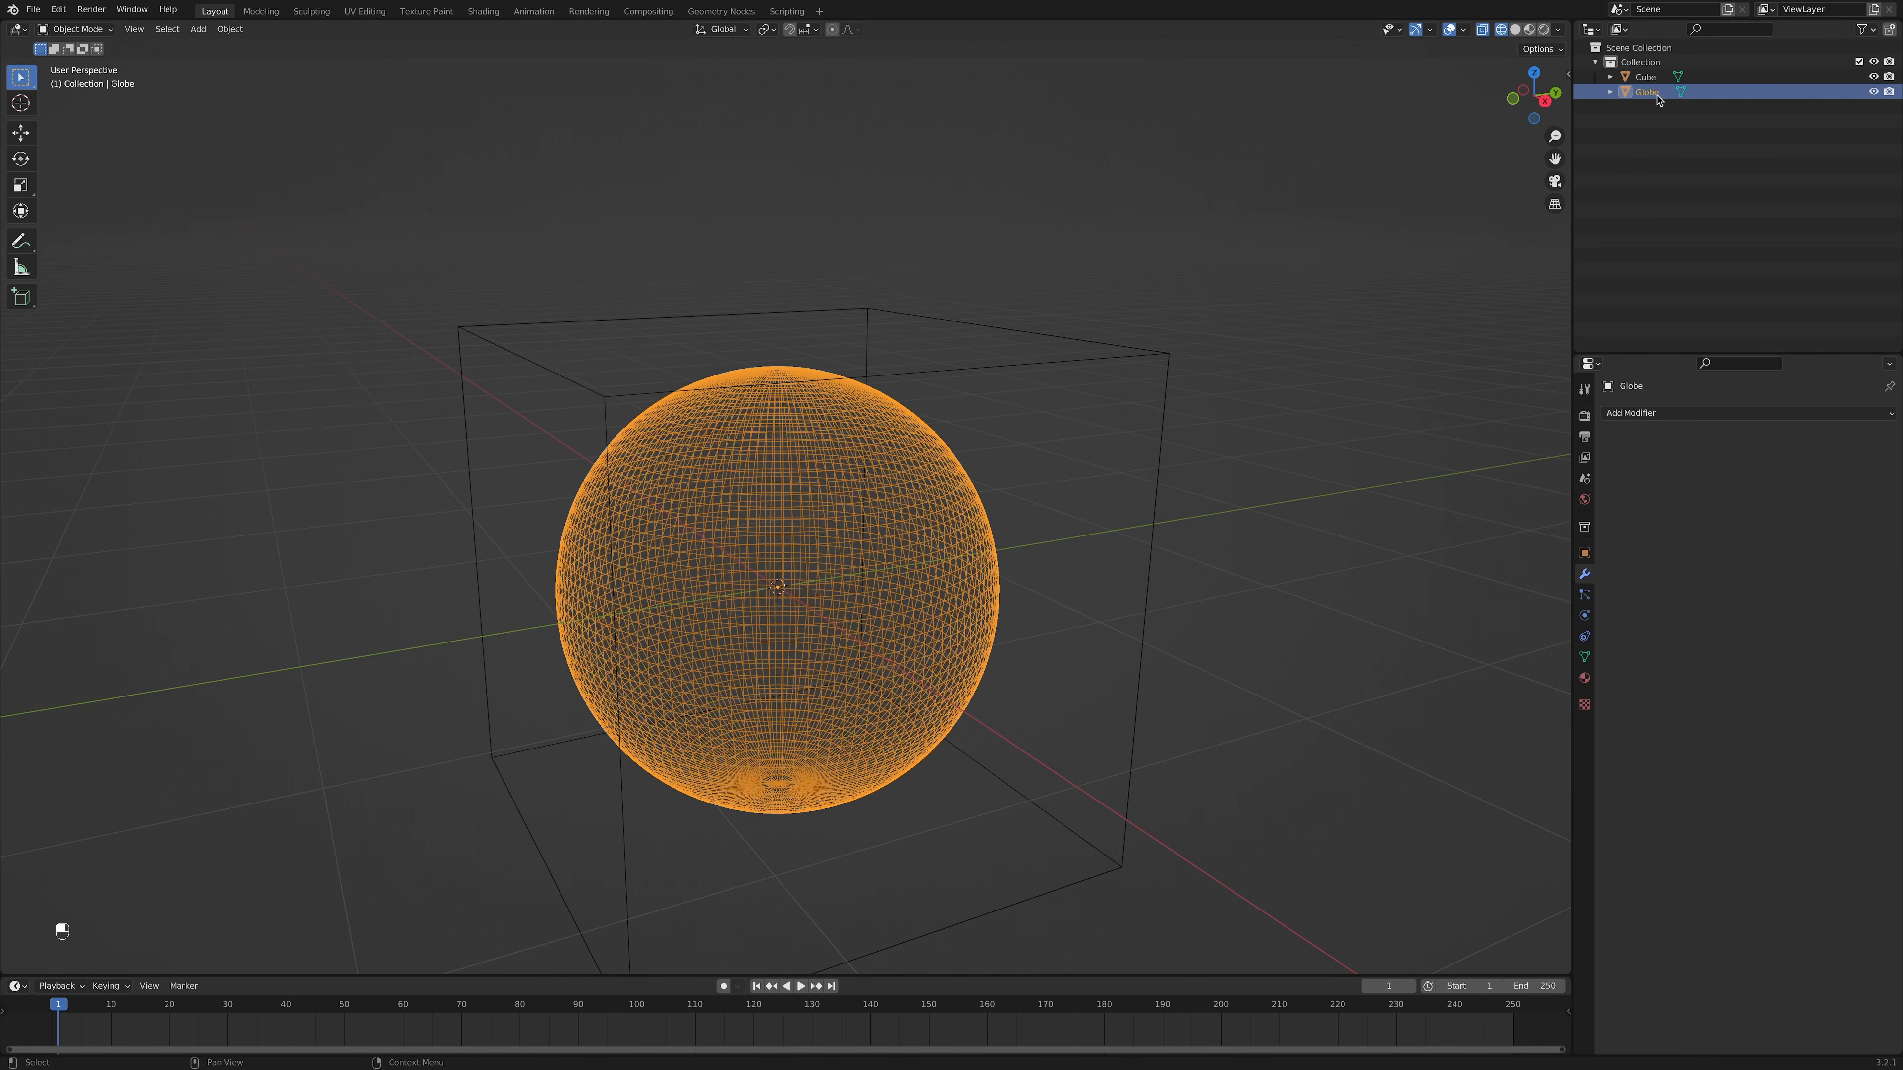
key("Return")
double_click(1655, 78)
type("Domain")
key("Return")
Step: Add a second UV sphere at the origin and delete its faces from the top pole to just below the equator
left_click(1227, 510)
key("shift+a")
mouse_move(1076, 563)
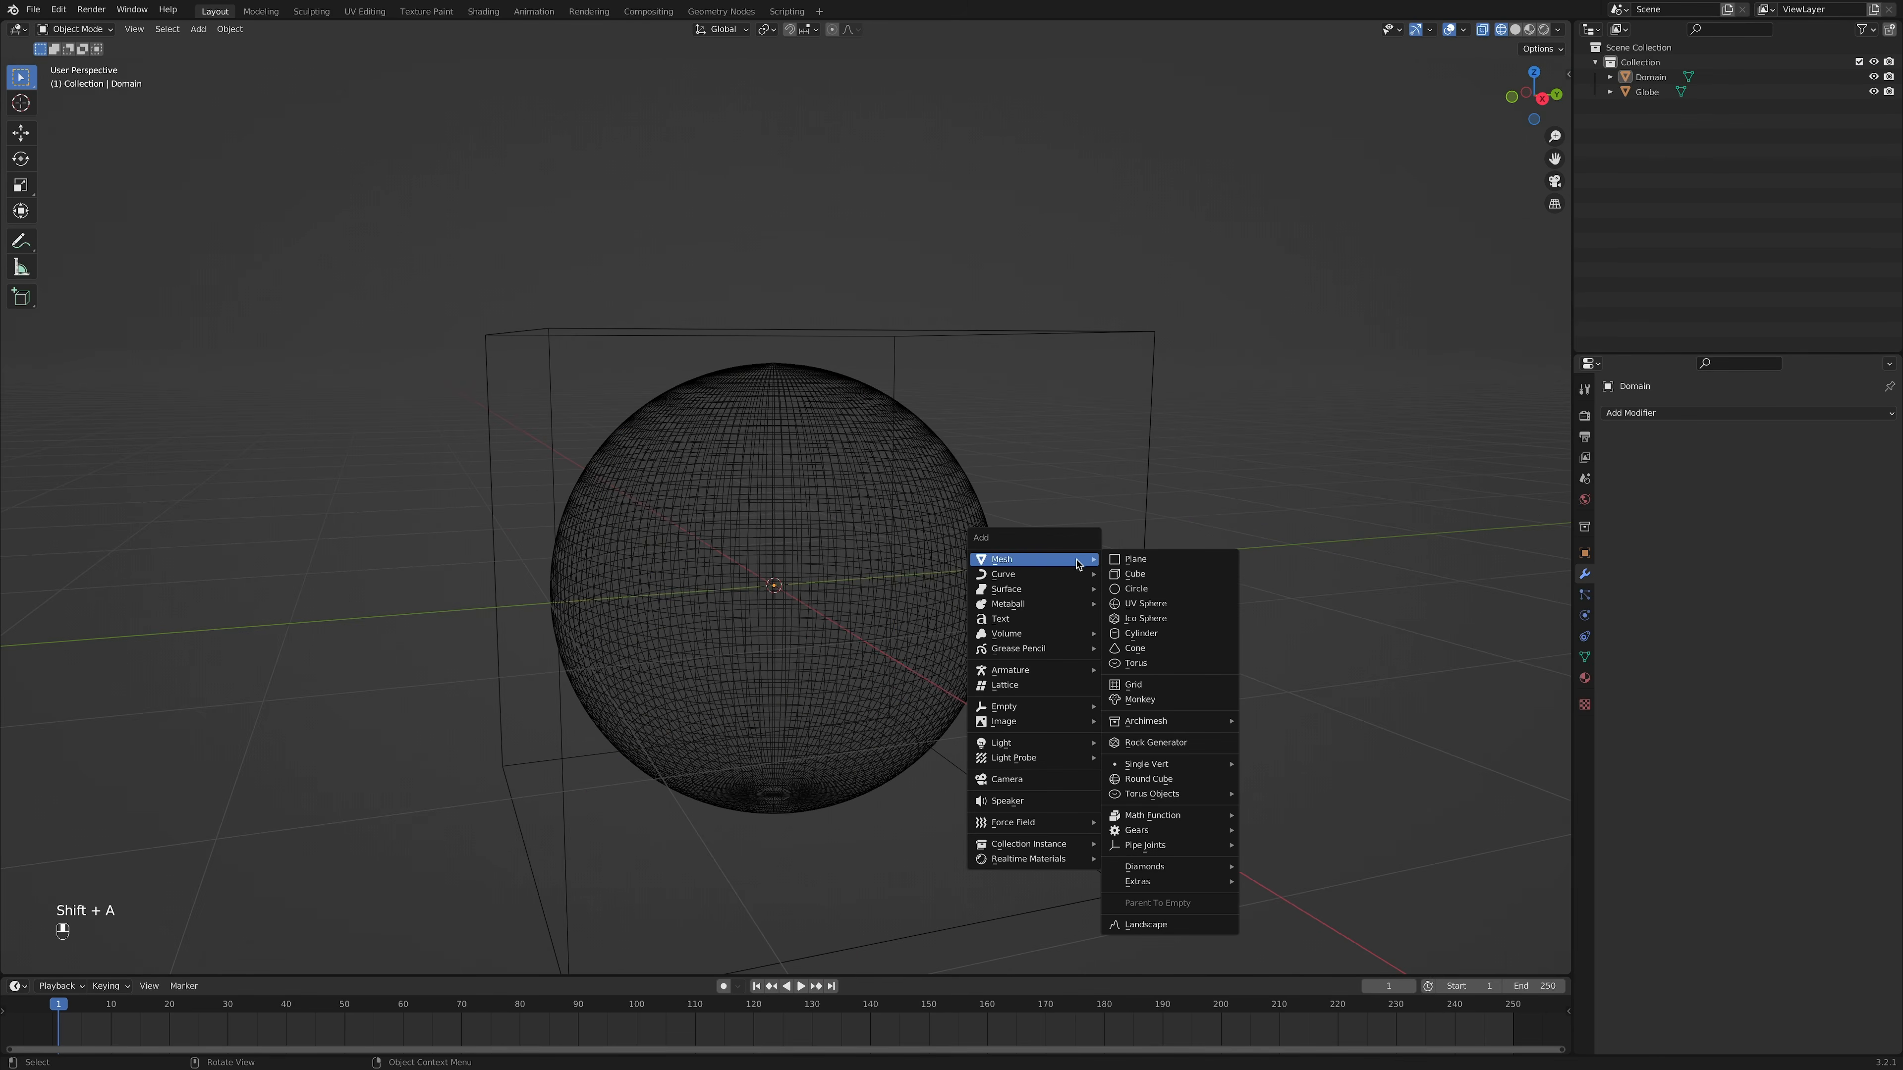
left_click(1152, 605)
key("KP_3")
scroll(934, 531, "up", 2)
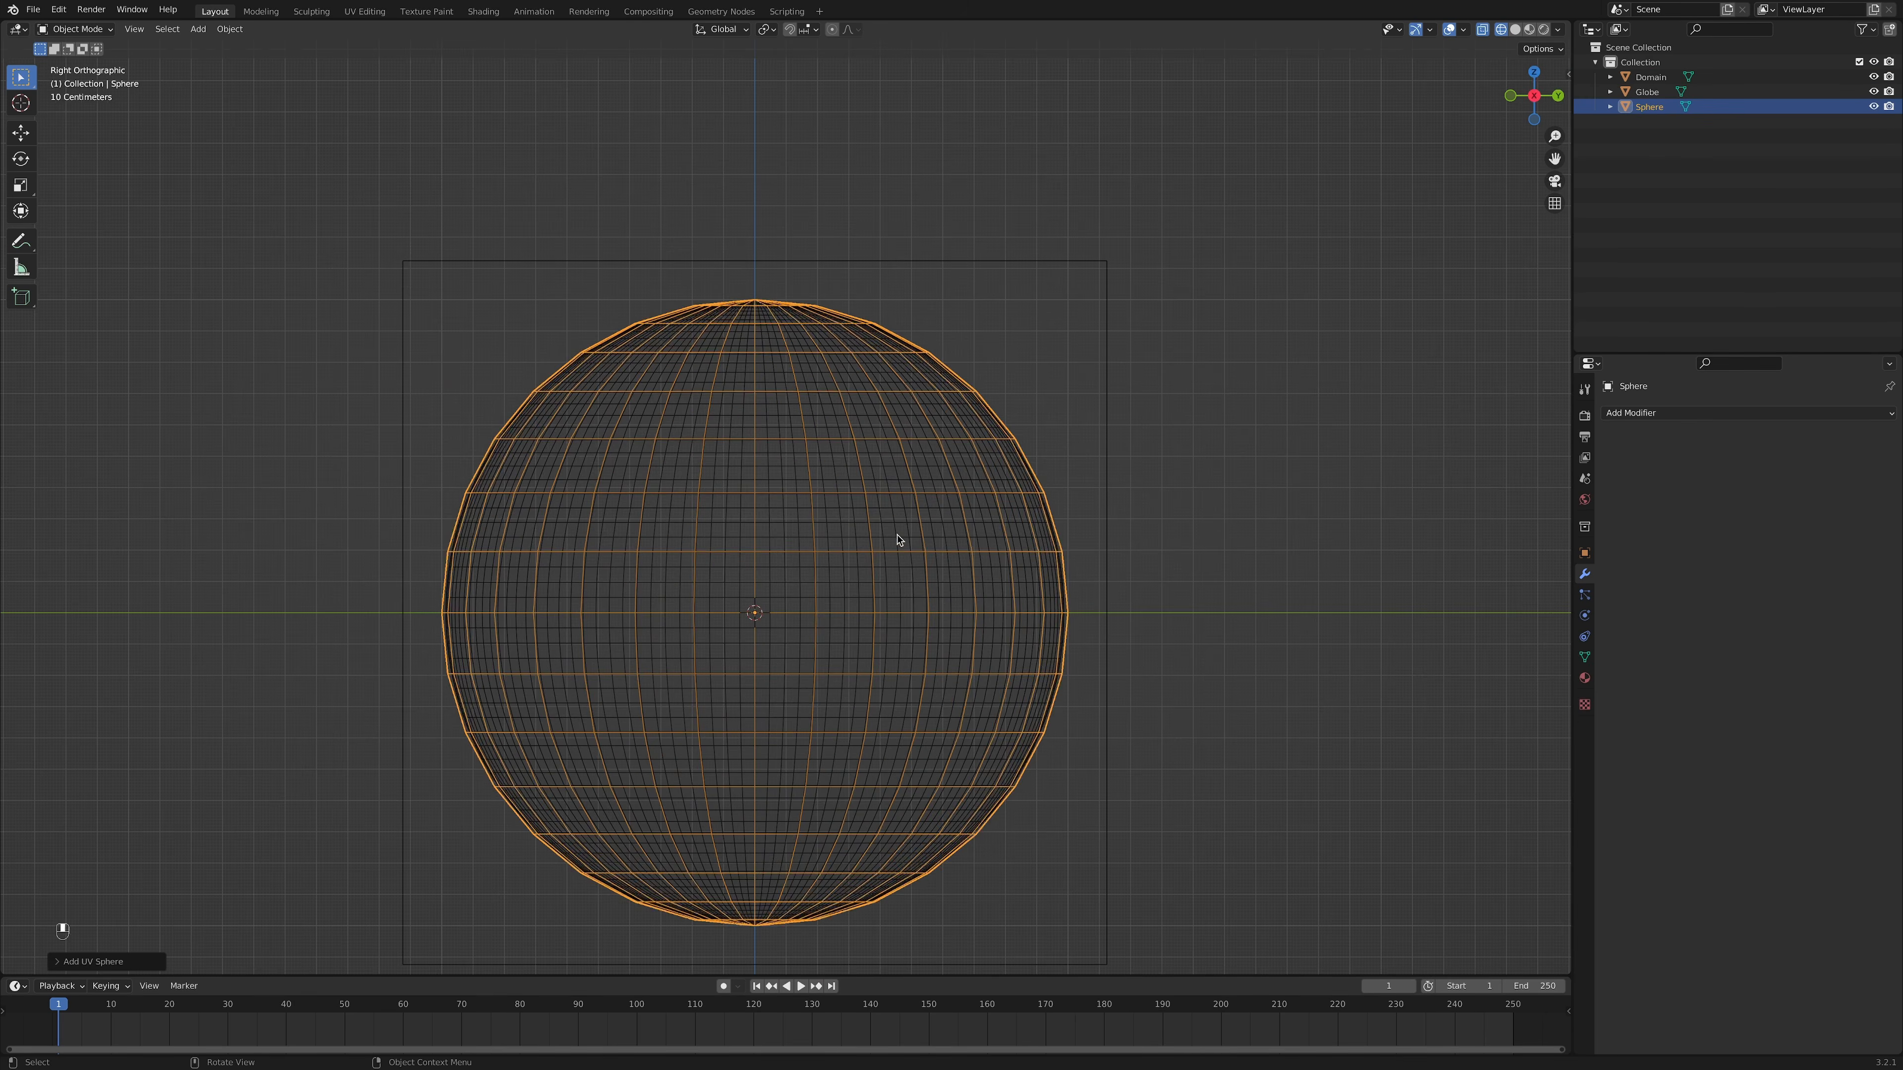
key("Tab")
left_click_drag(303, 196, 1231, 680)
key("Delete")
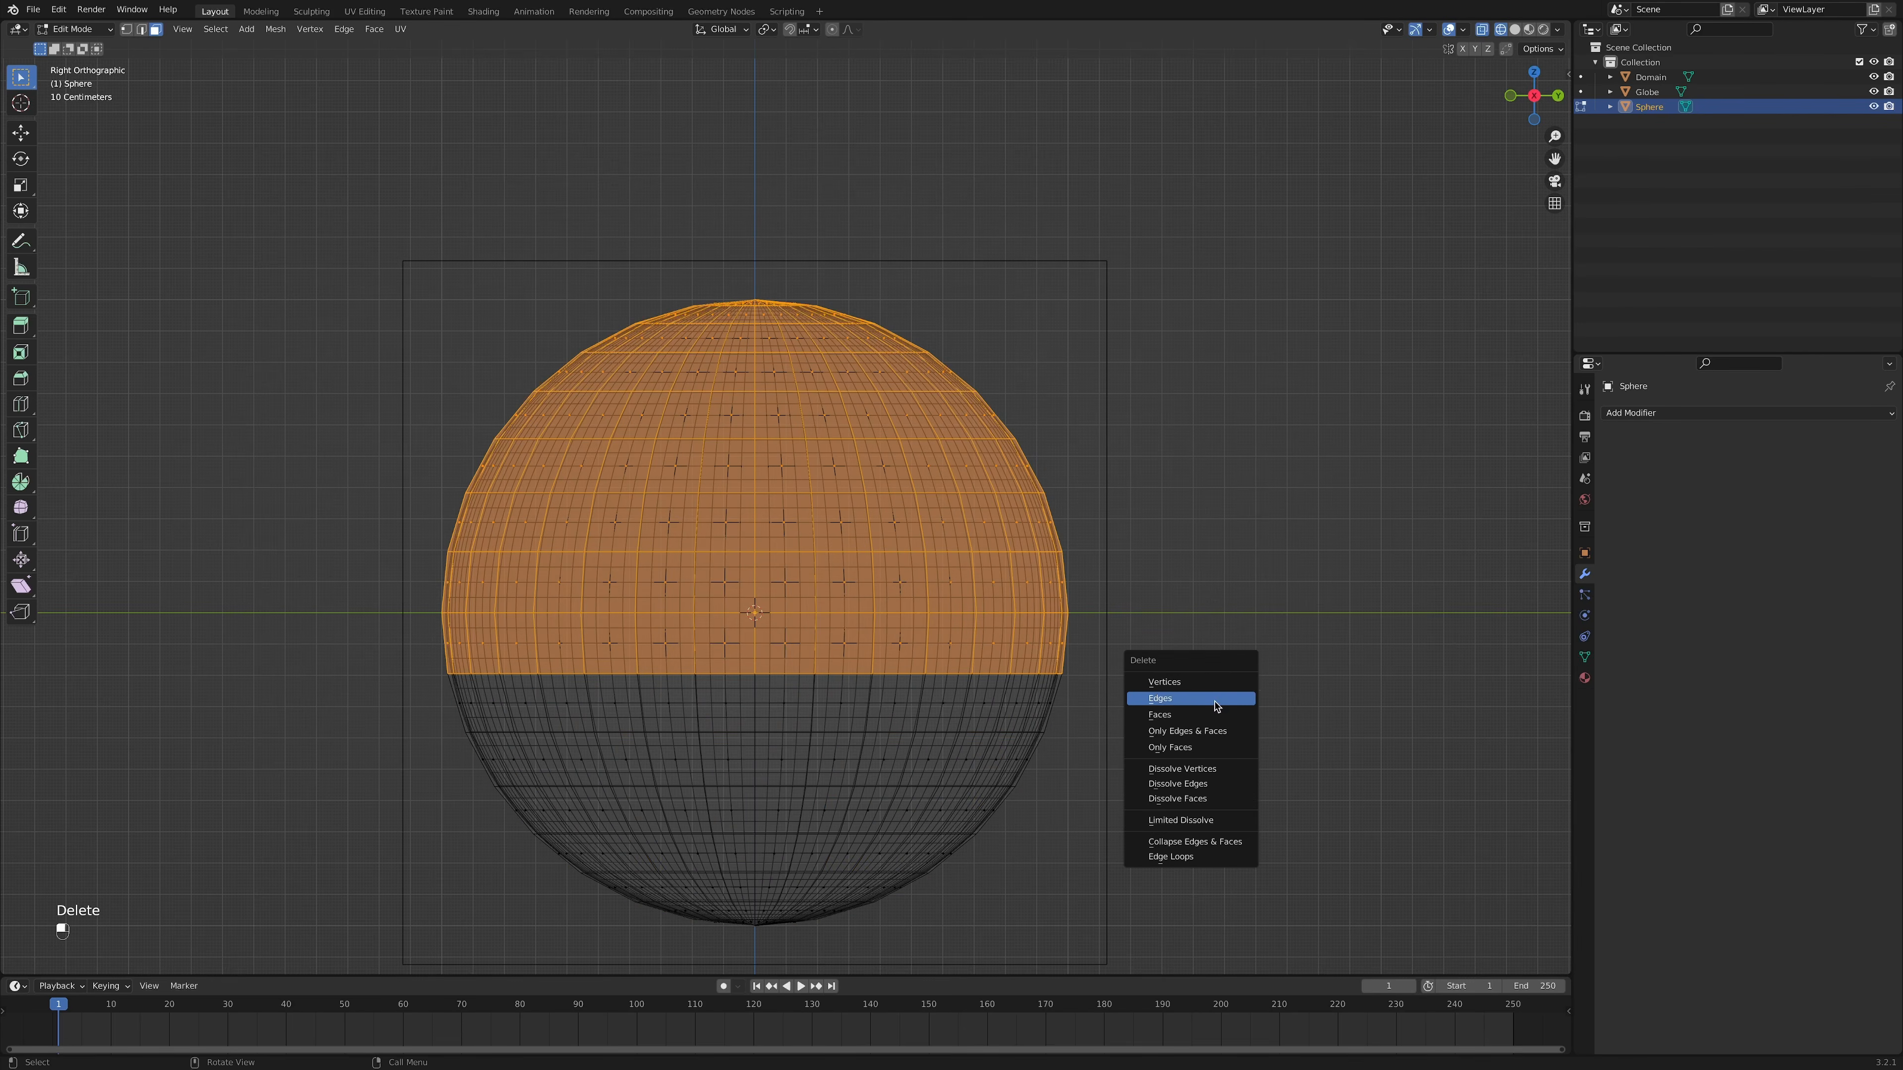
left_click(1207, 715)
middle_click_drag(989, 634, 1002, 520)
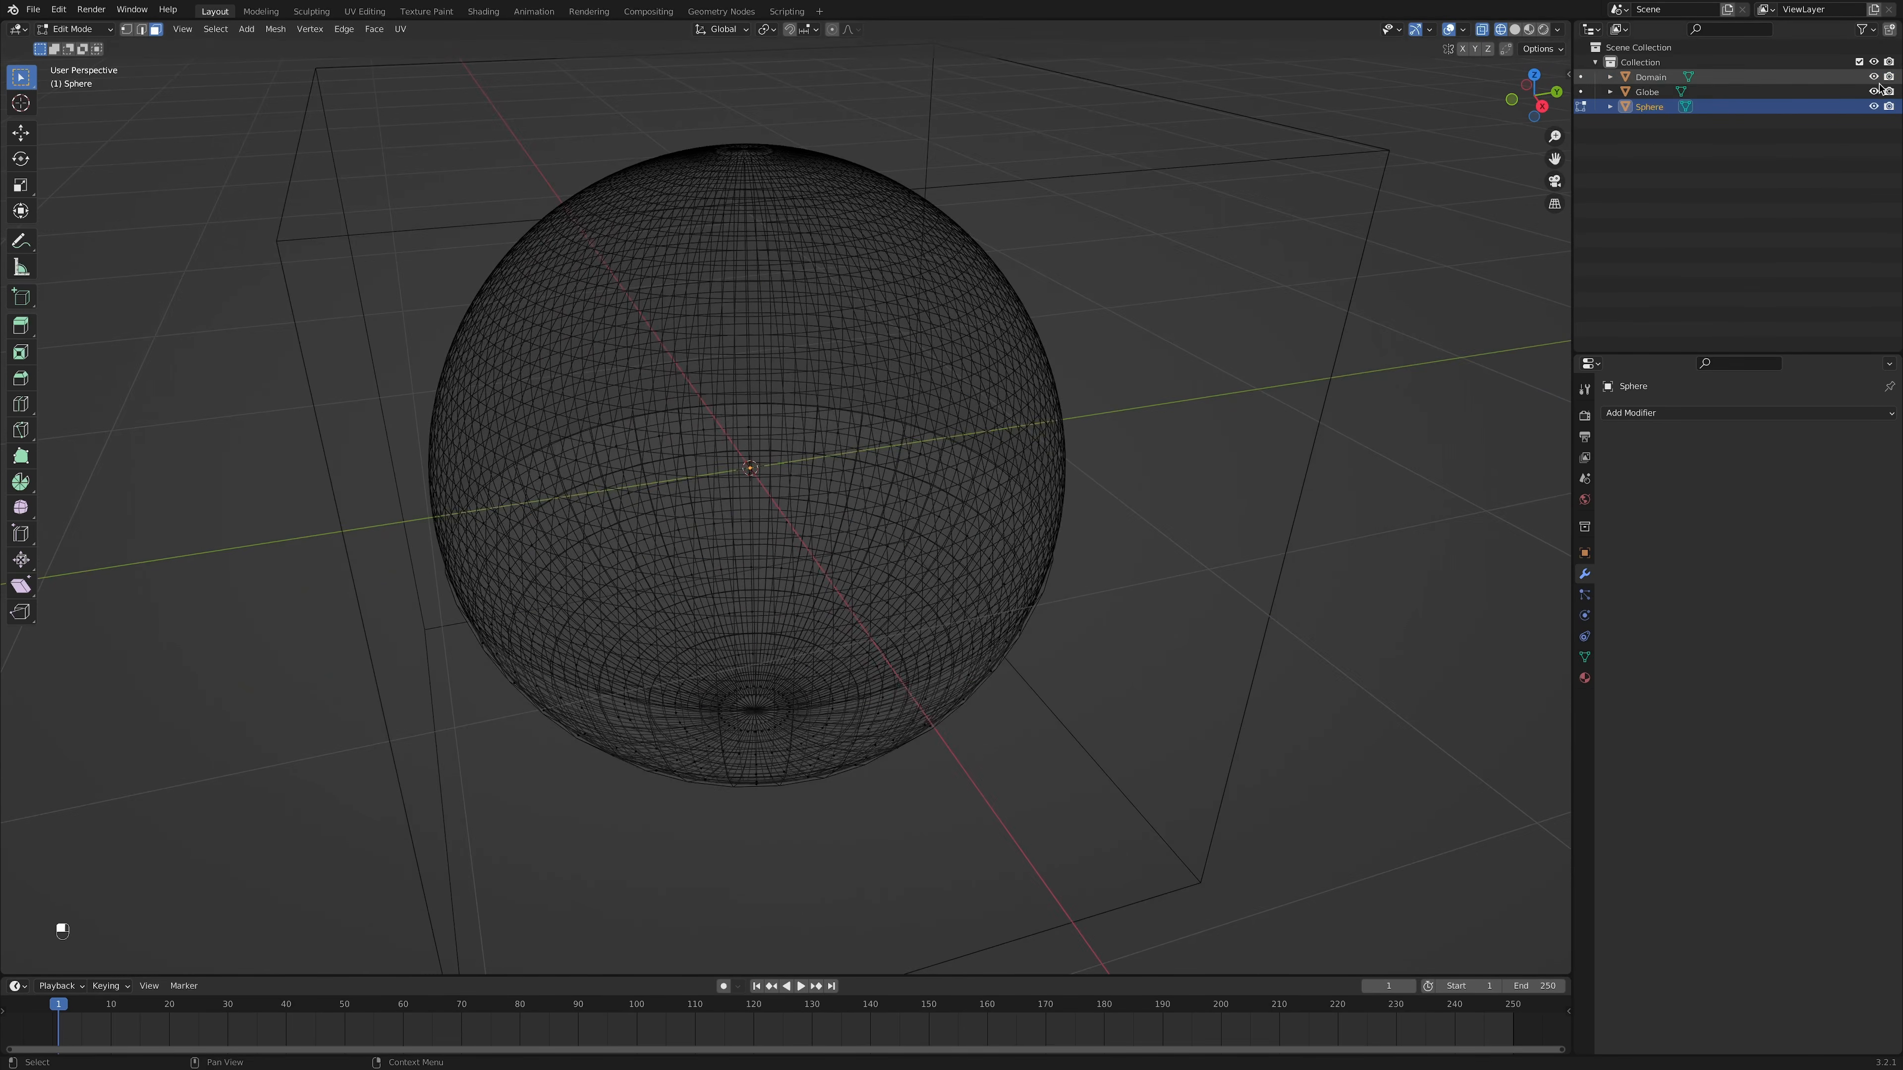
Step: Close the bowl's open rim with a face, hiding the Globe while editing and showing it again when done
left_click(1875, 91)
left_click(918, 436, "alt")
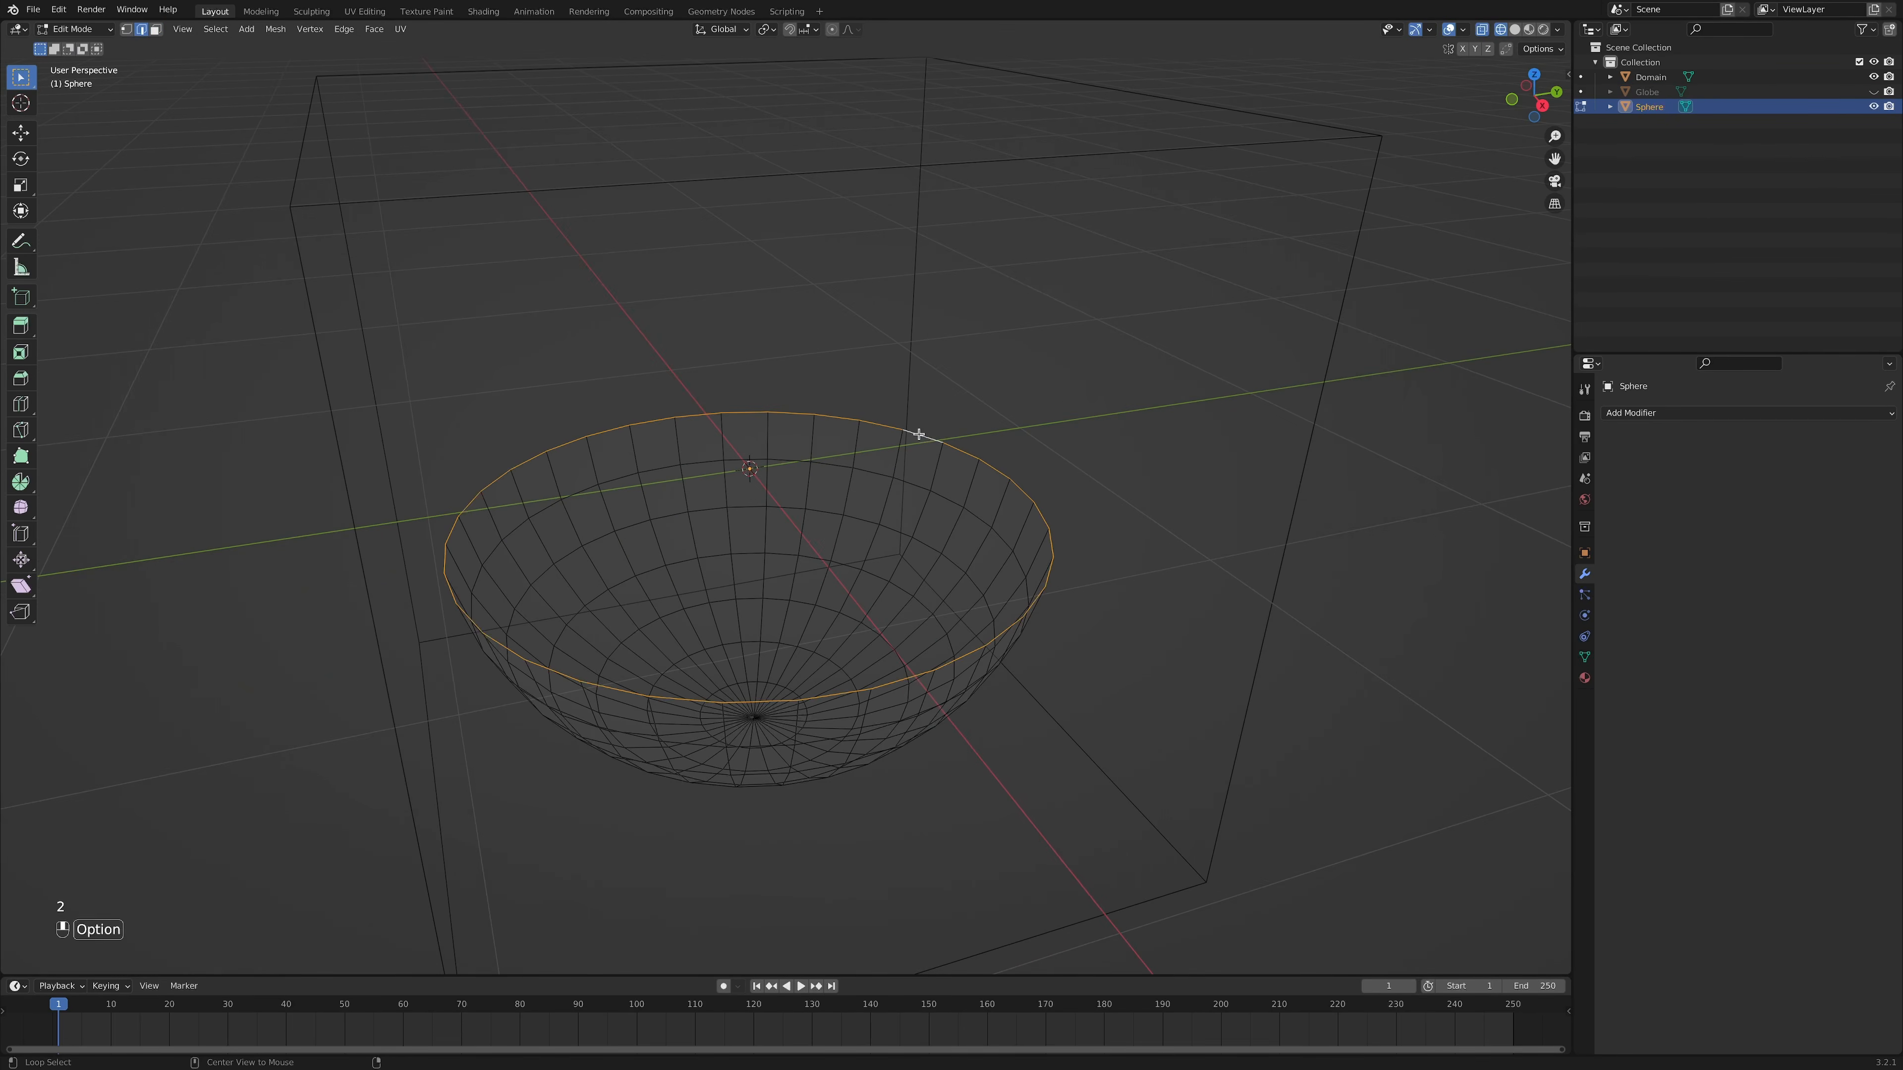
right_click(921, 438)
left_click(897, 514)
mouse_move(912, 535)
middle_mouse_down()
mouse_move(879, 519)
mouse_move(896, 519)
middle_mouse_up()
key("Tab")
left_click(1875, 90)
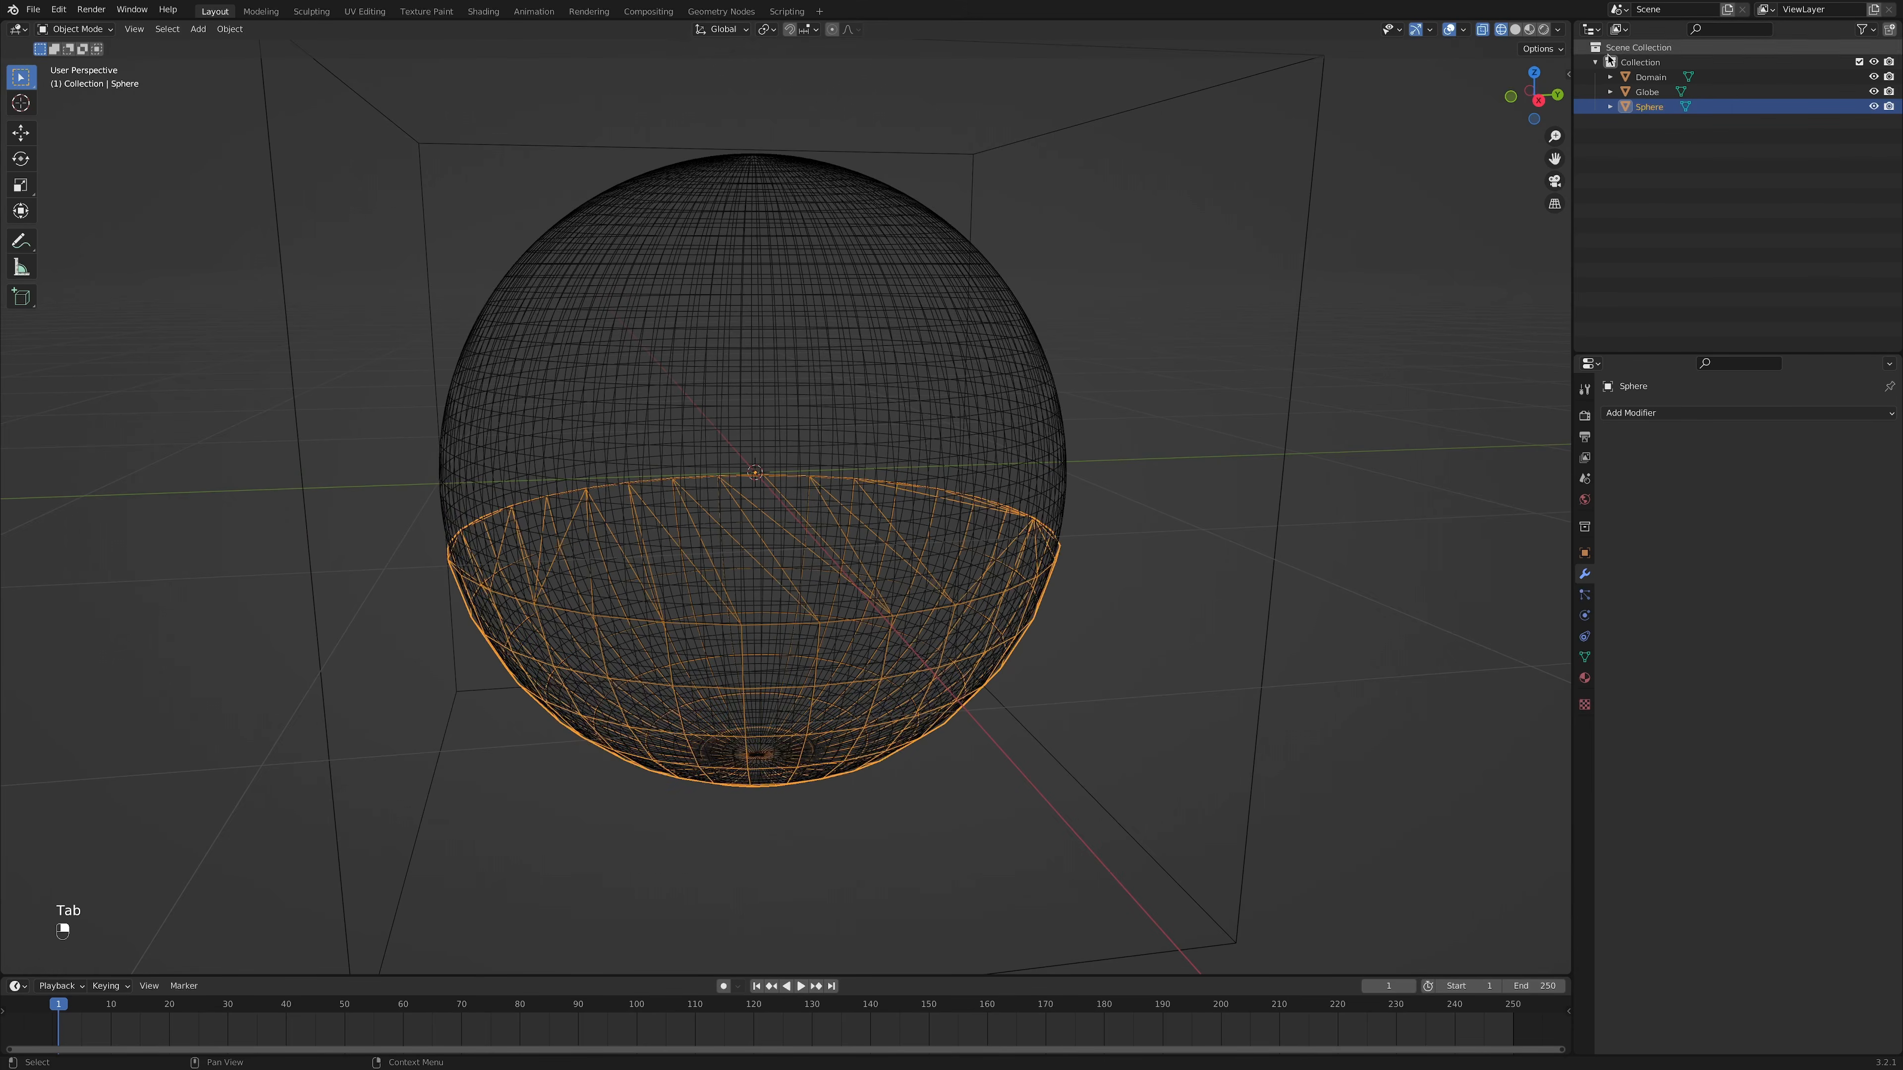
Step: Scale all of the bowl's faces to about 0.95 and move them slightly up so the bowl sits inside the Globe
left_click(1540, 99)
key("Tab")
key("3")
key("a")
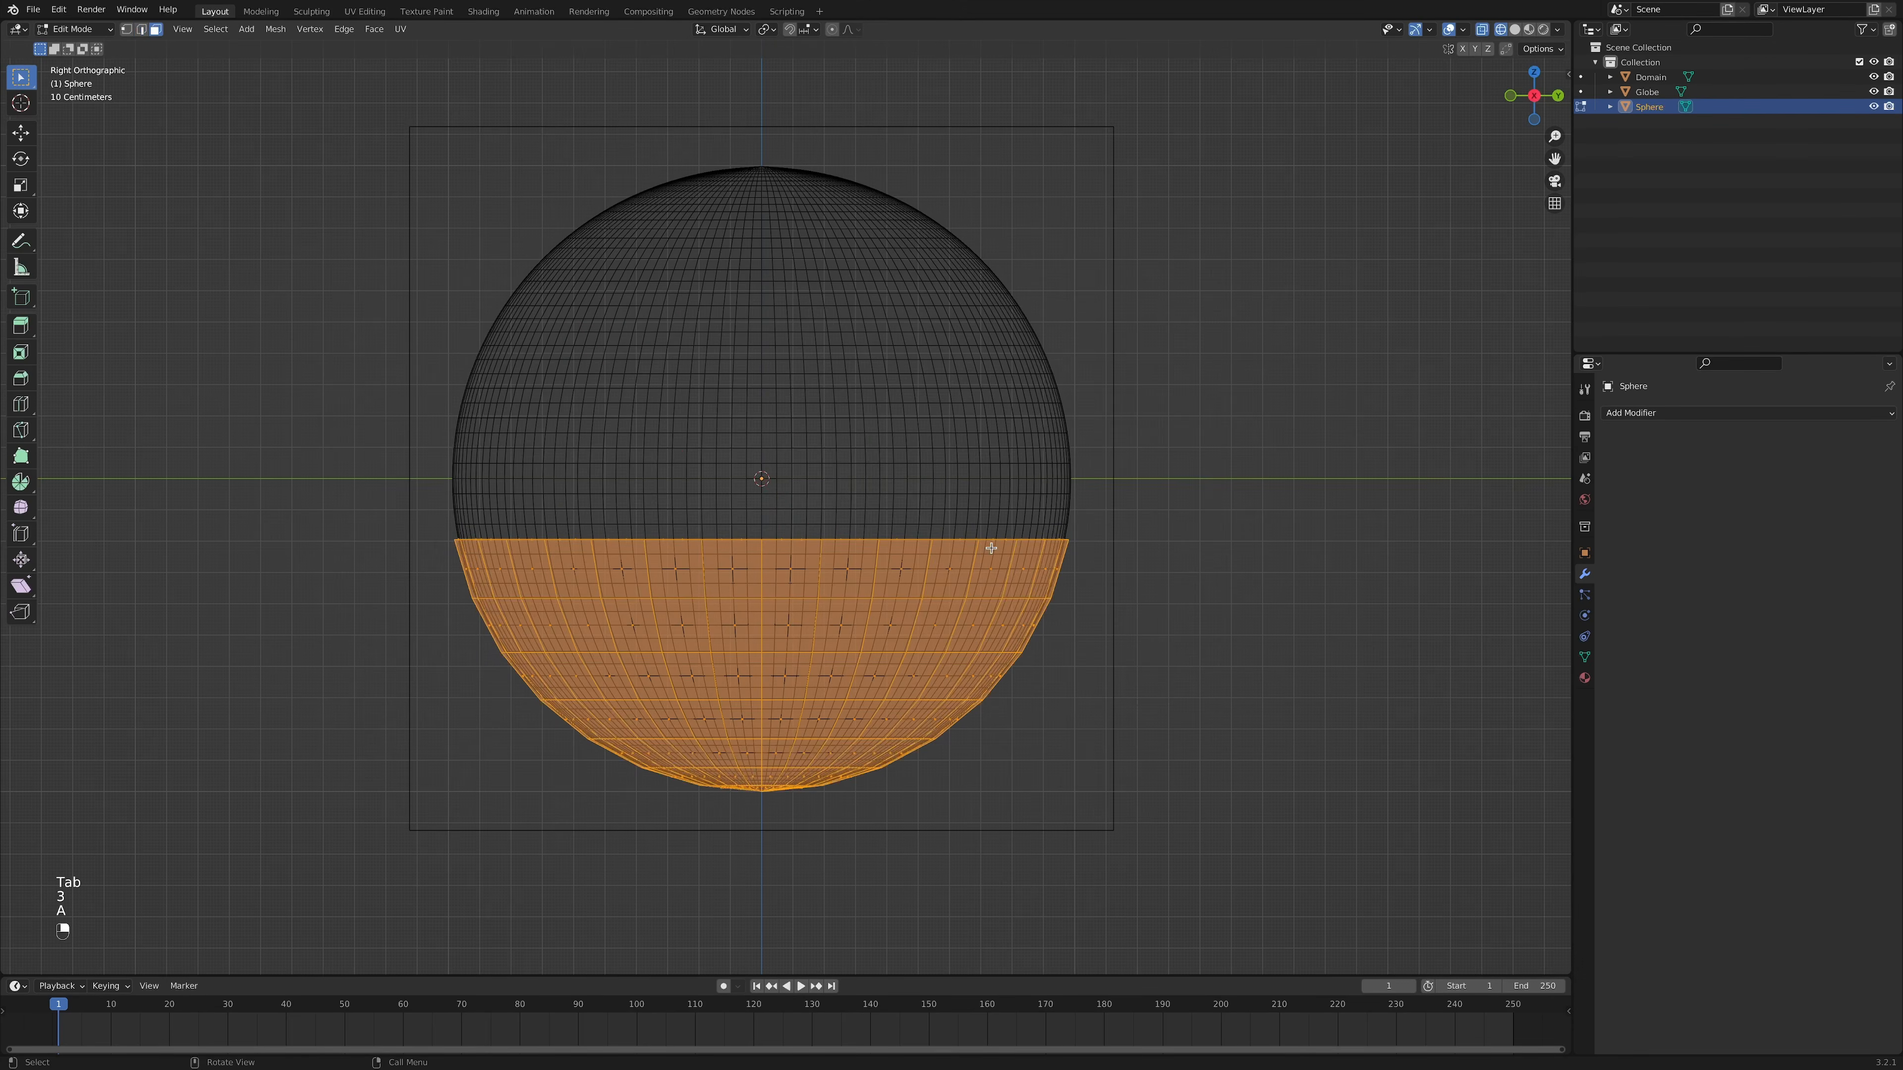
key("s")
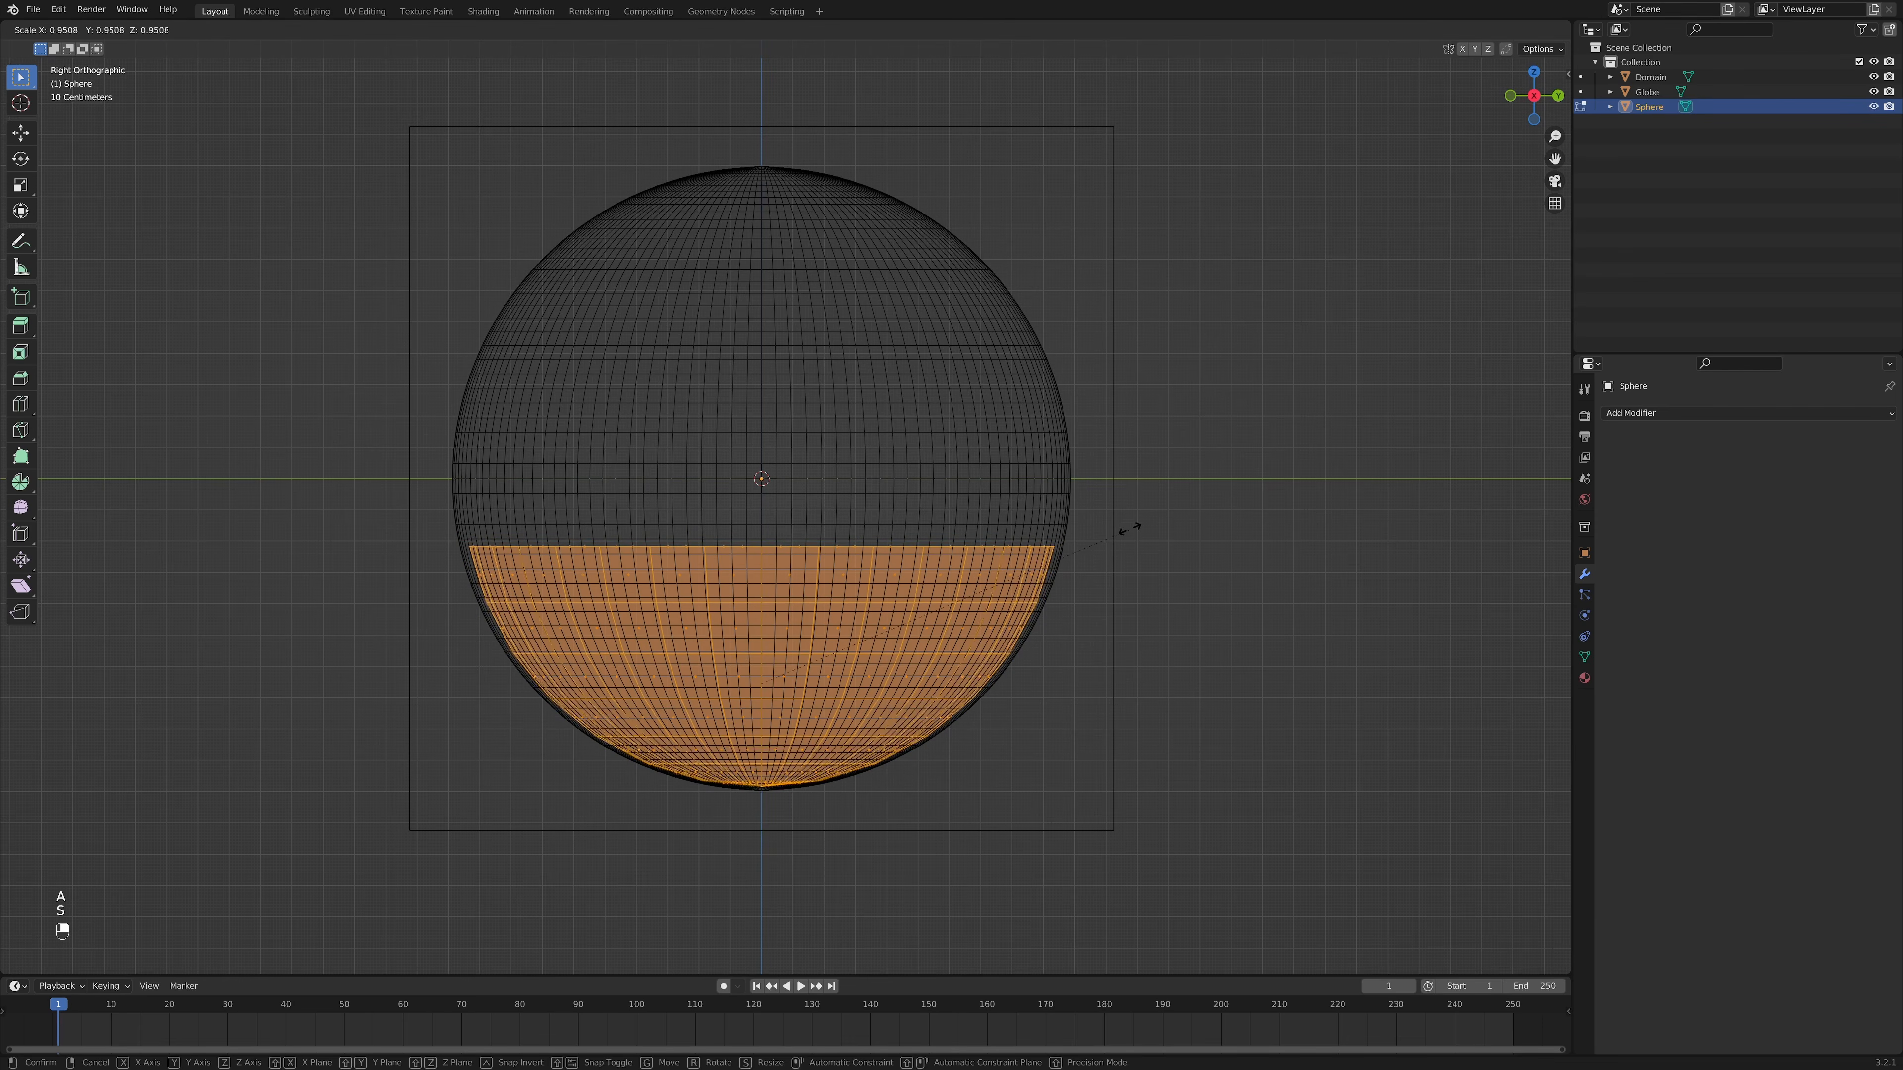
left_click(1127, 529)
key("g")
left_click(1126, 526)
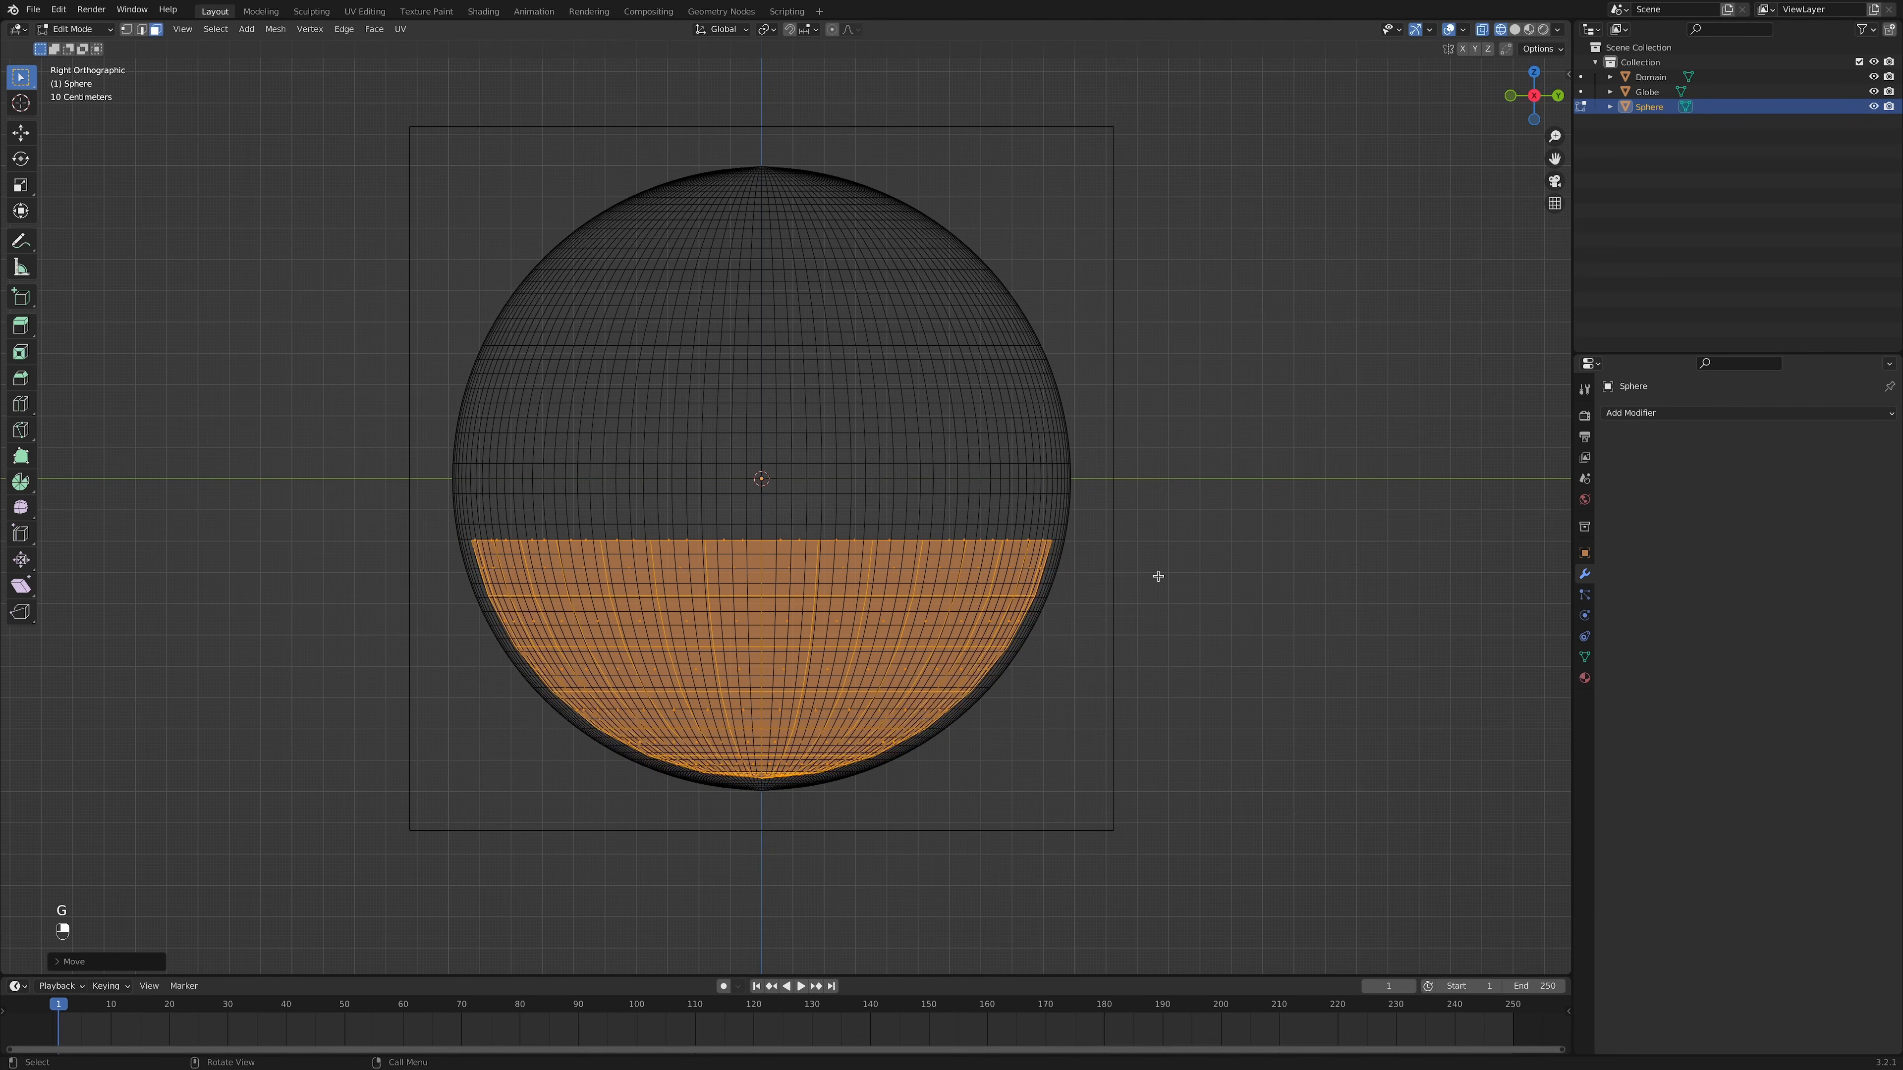
key("Tab")
middle_click_drag(1133, 545, 1169, 554)
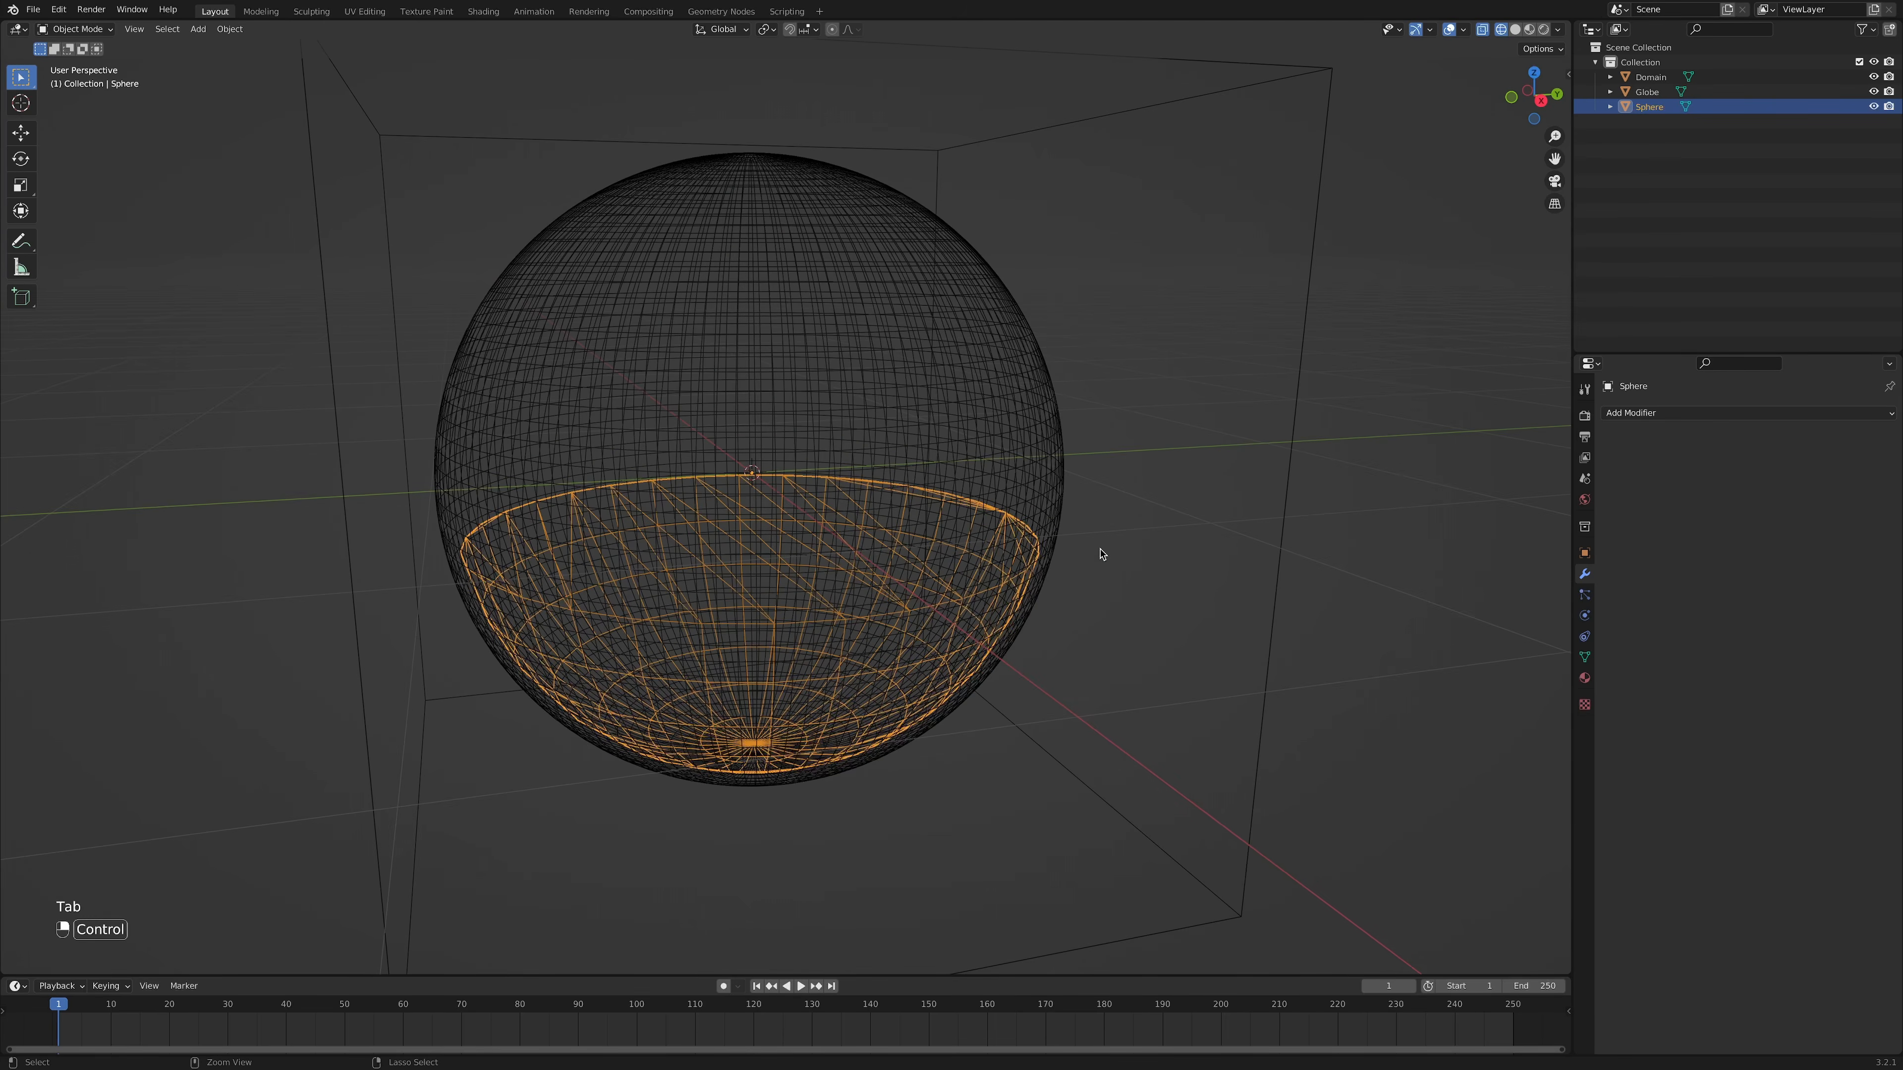
Step: Apply the object transforms of the bowl, the Globe and the Domain
key("ctrl+a")
left_click(1093, 594)
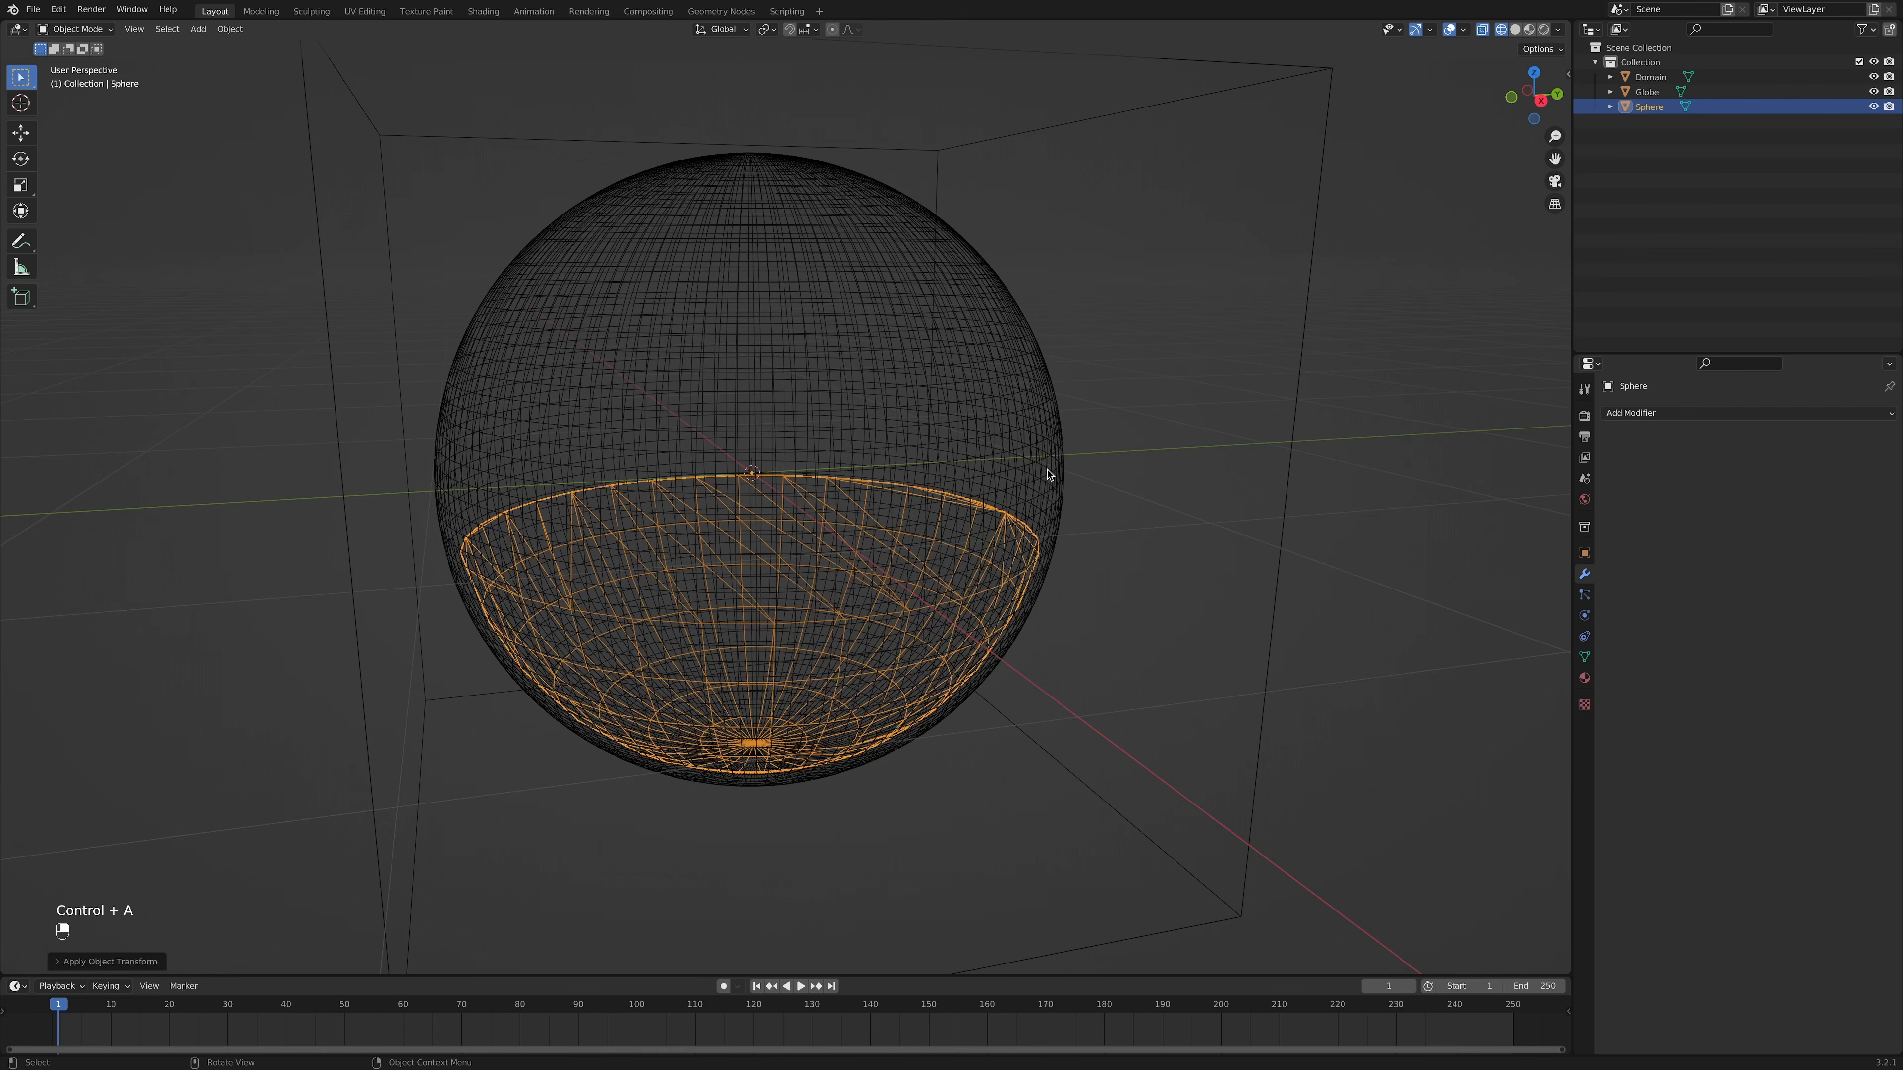
left_click(1048, 474)
key("ctrl+a")
left_click(1201, 442)
key("ctrl+a")
left_click(1199, 442)
scroll(1141, 489, "down", 4)
left_click(1168, 496)
middle_click_drag(1170, 496, 1209, 487)
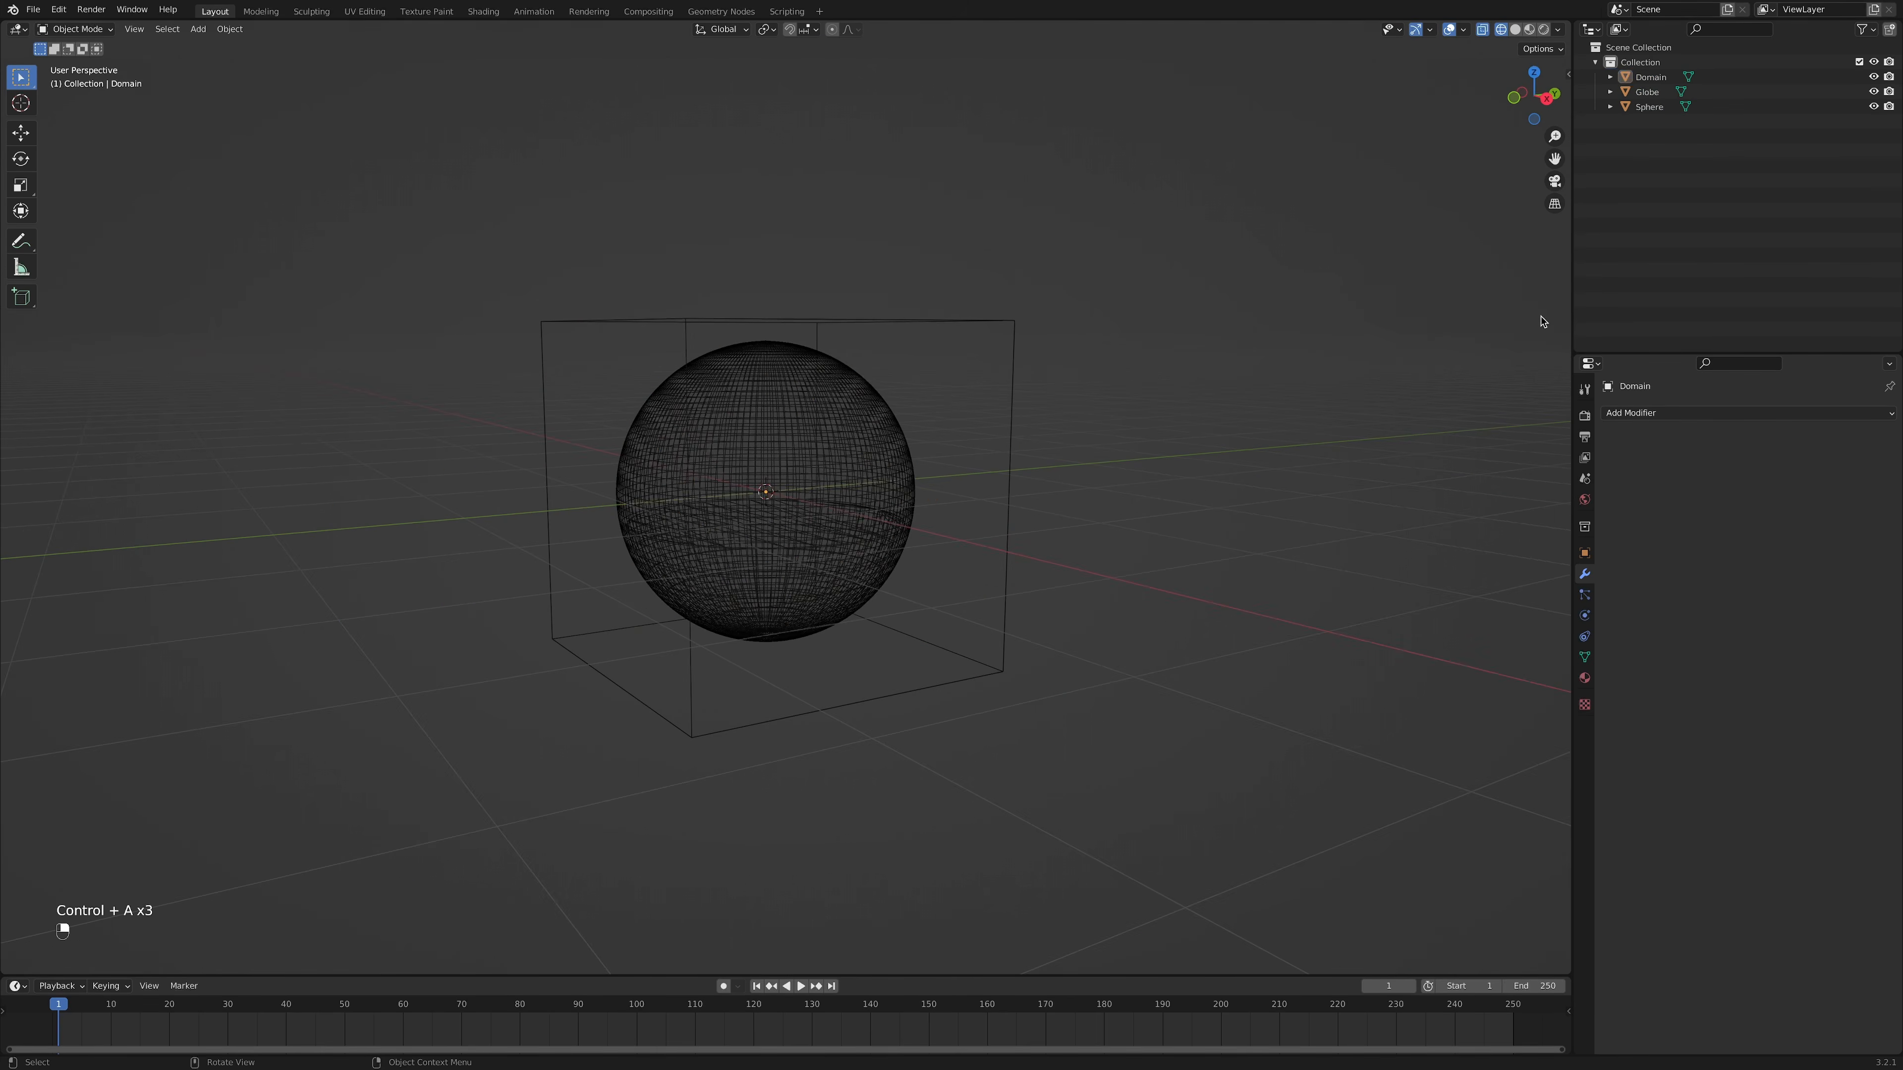
Step: Rename the bowl-shaped Sphere object as Fluid
double_click(1651, 105)
type("Fluid")
key("Return")
left_click(1244, 293)
Step: Add FLIP Fluid physics to the Domain cube and set its type to Domain
left_click(1014, 333)
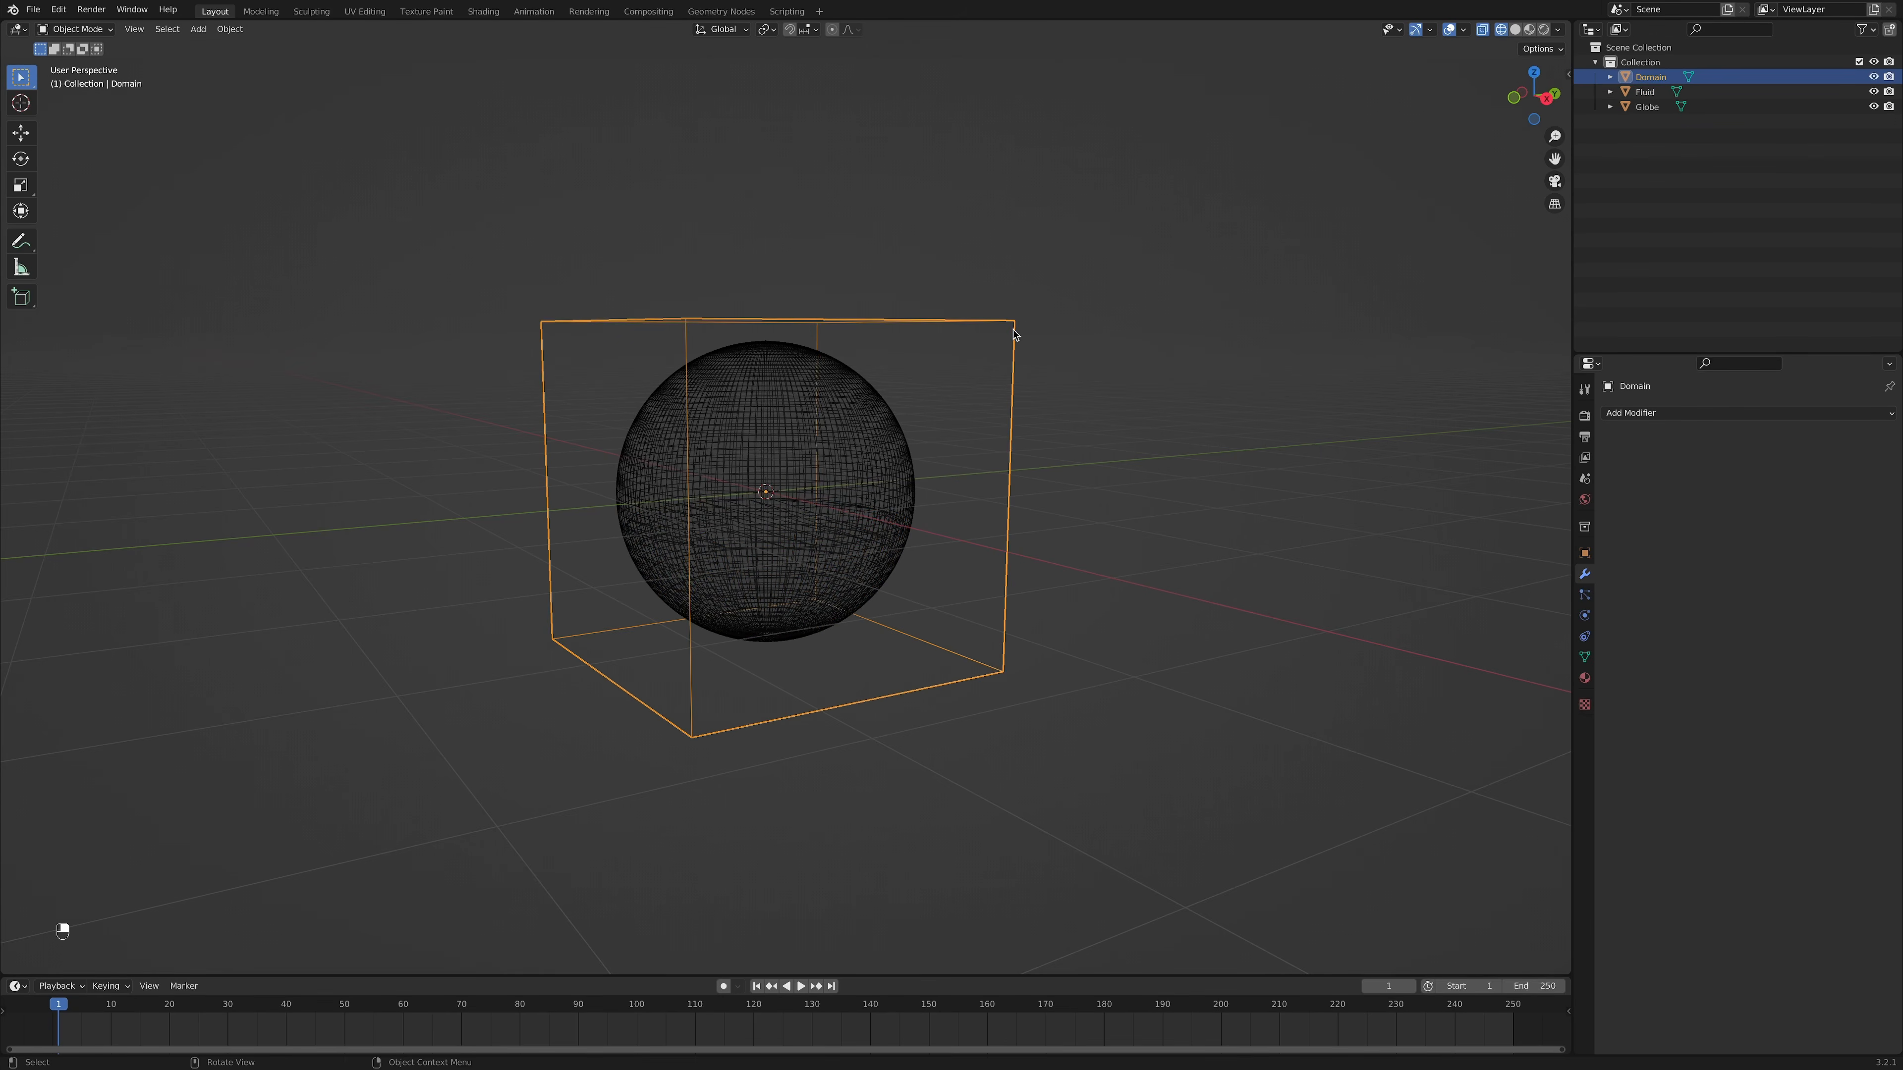
left_click(1582, 617)
left_click(1866, 481)
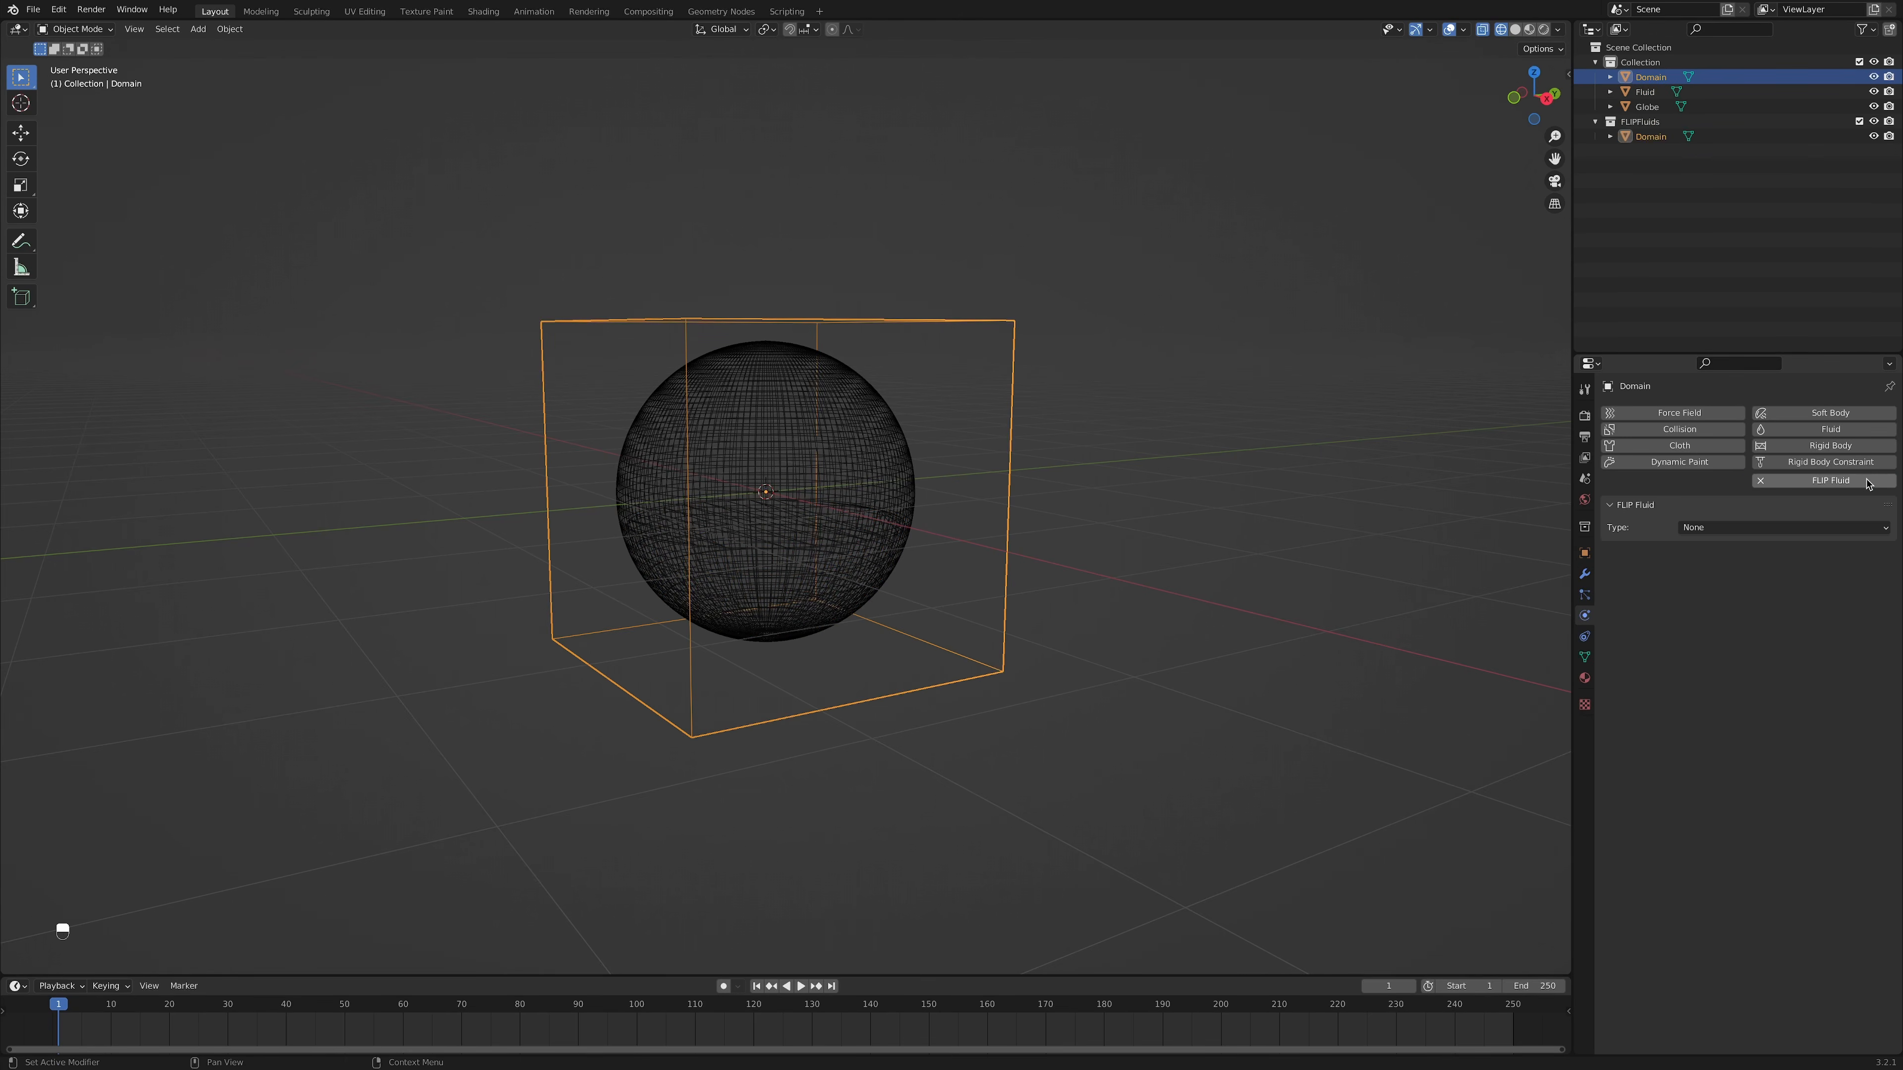
left_click(1795, 526)
left_click(1741, 558)
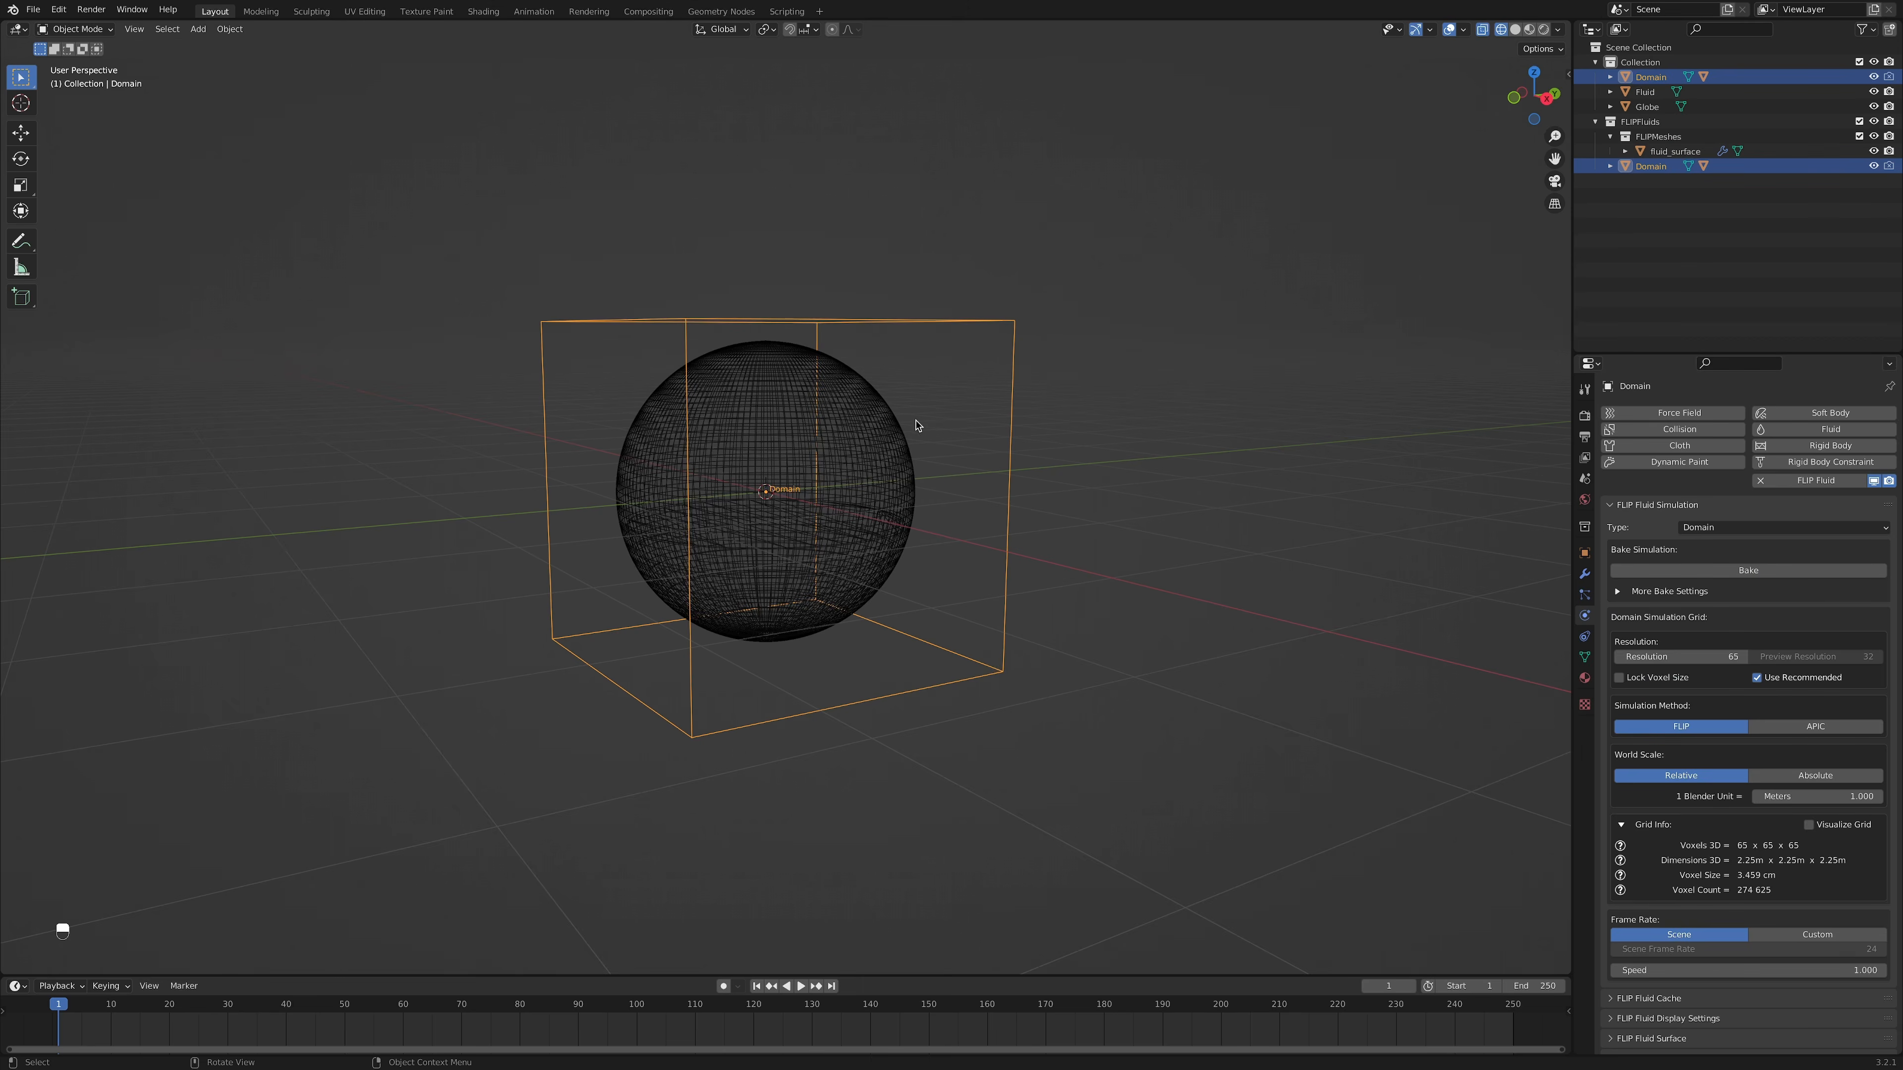
Step: Make the Globe a FLIP Fluid object of type Obstacle with the Inverse option enabled
left_click(902, 426)
left_click(1792, 484)
left_click(1723, 527)
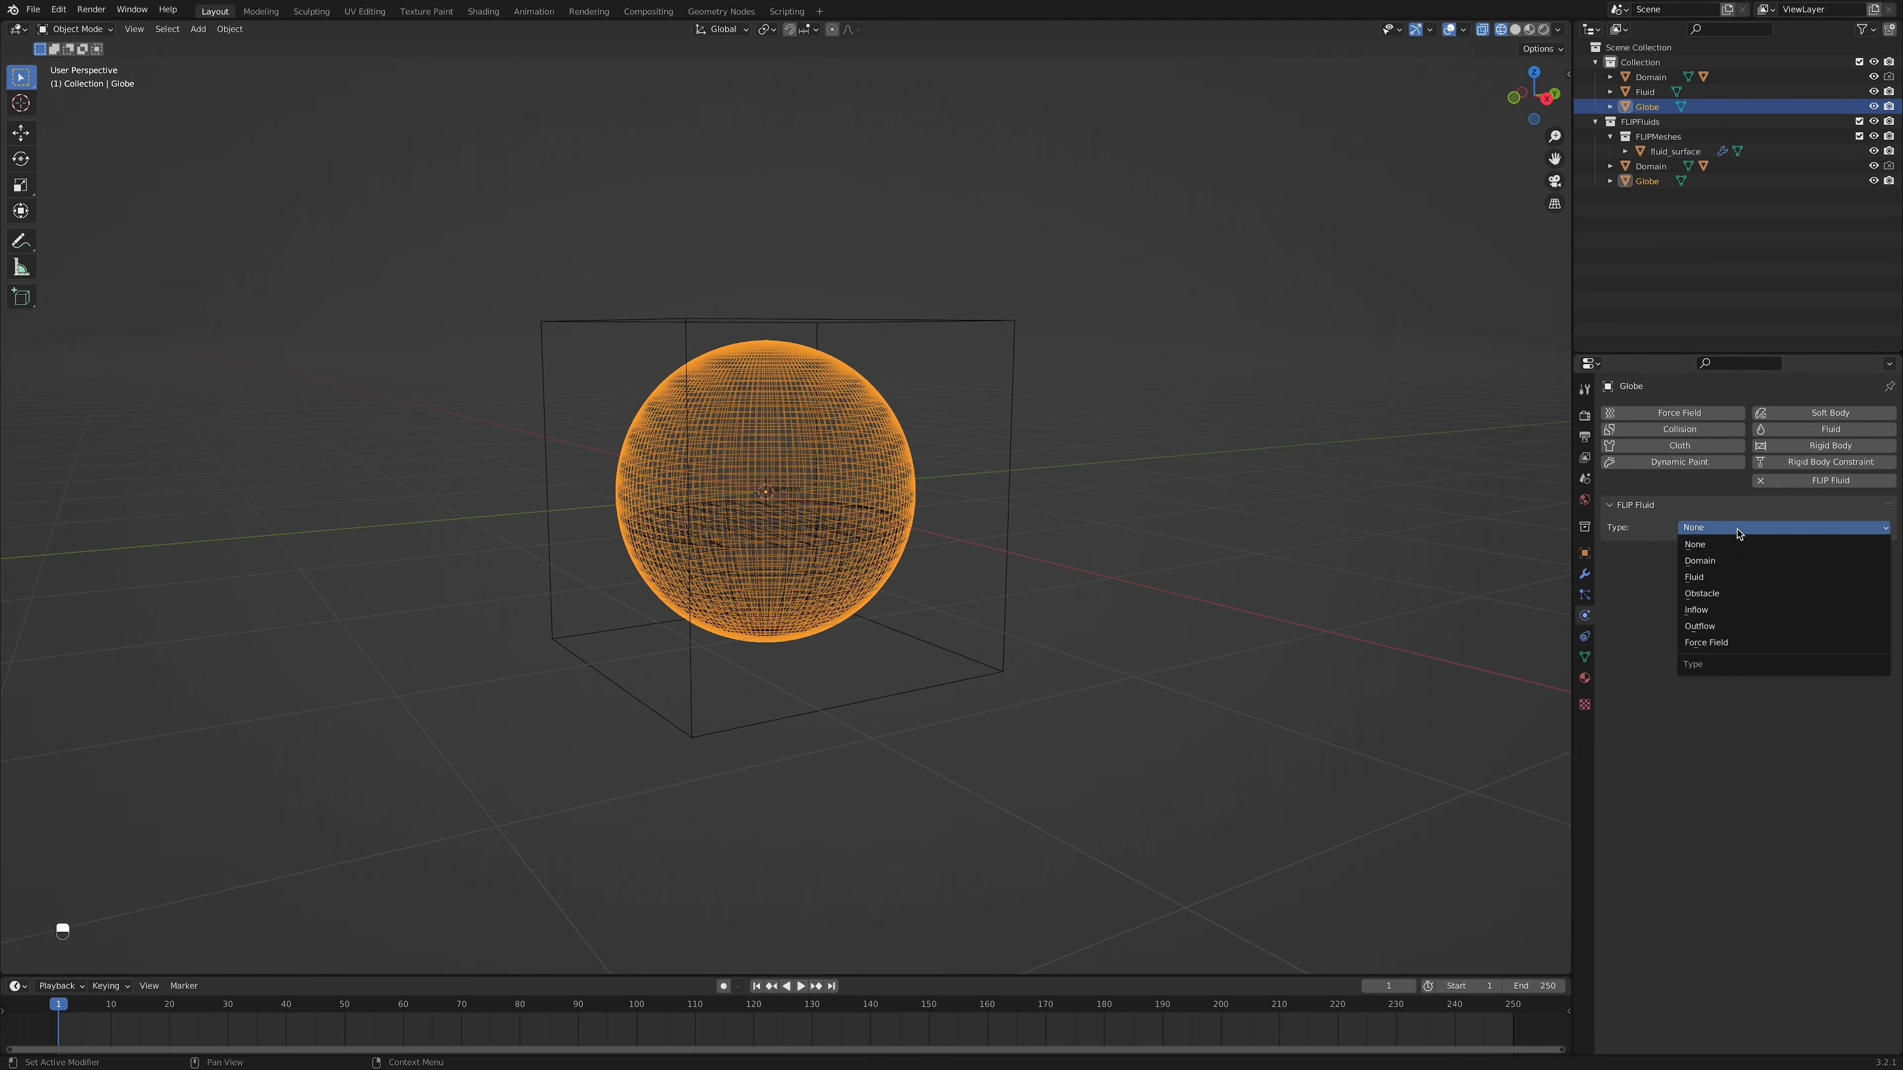
left_click(1718, 594)
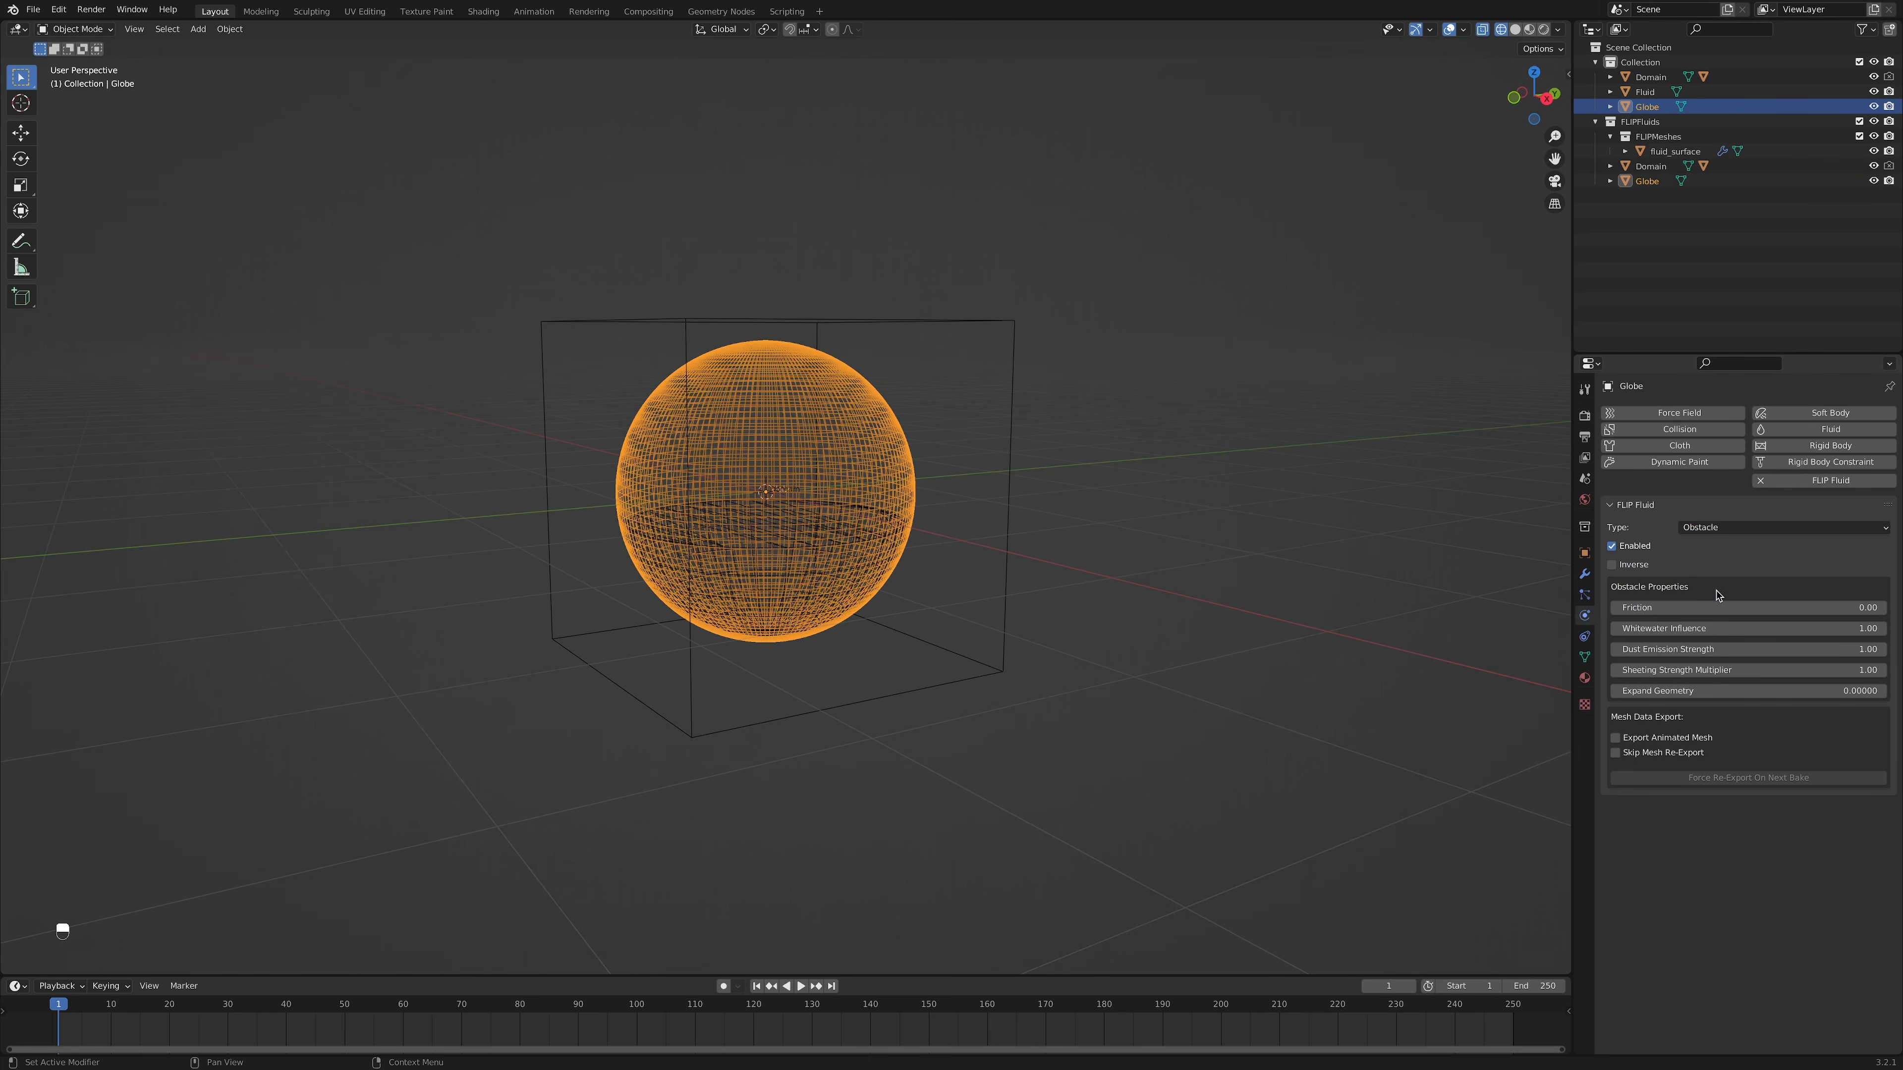
left_click(1613, 567)
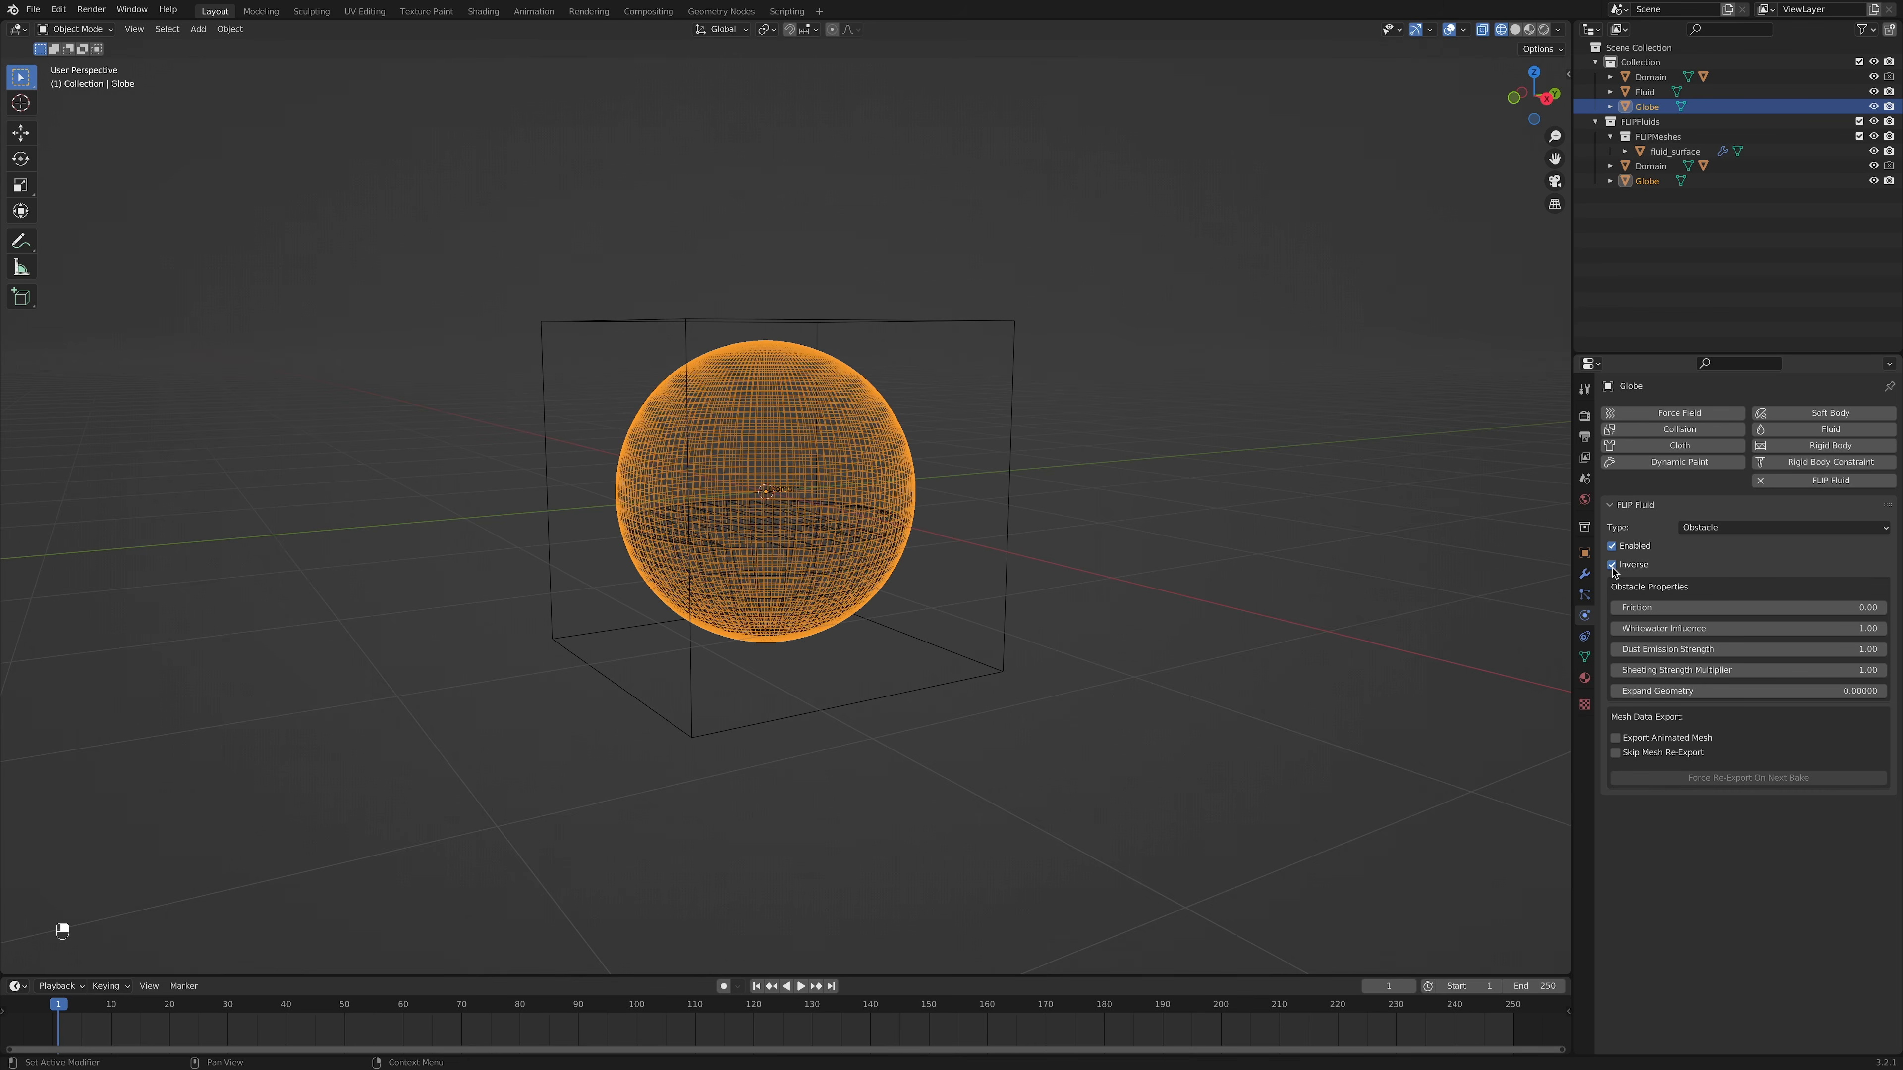
left_click(869, 556)
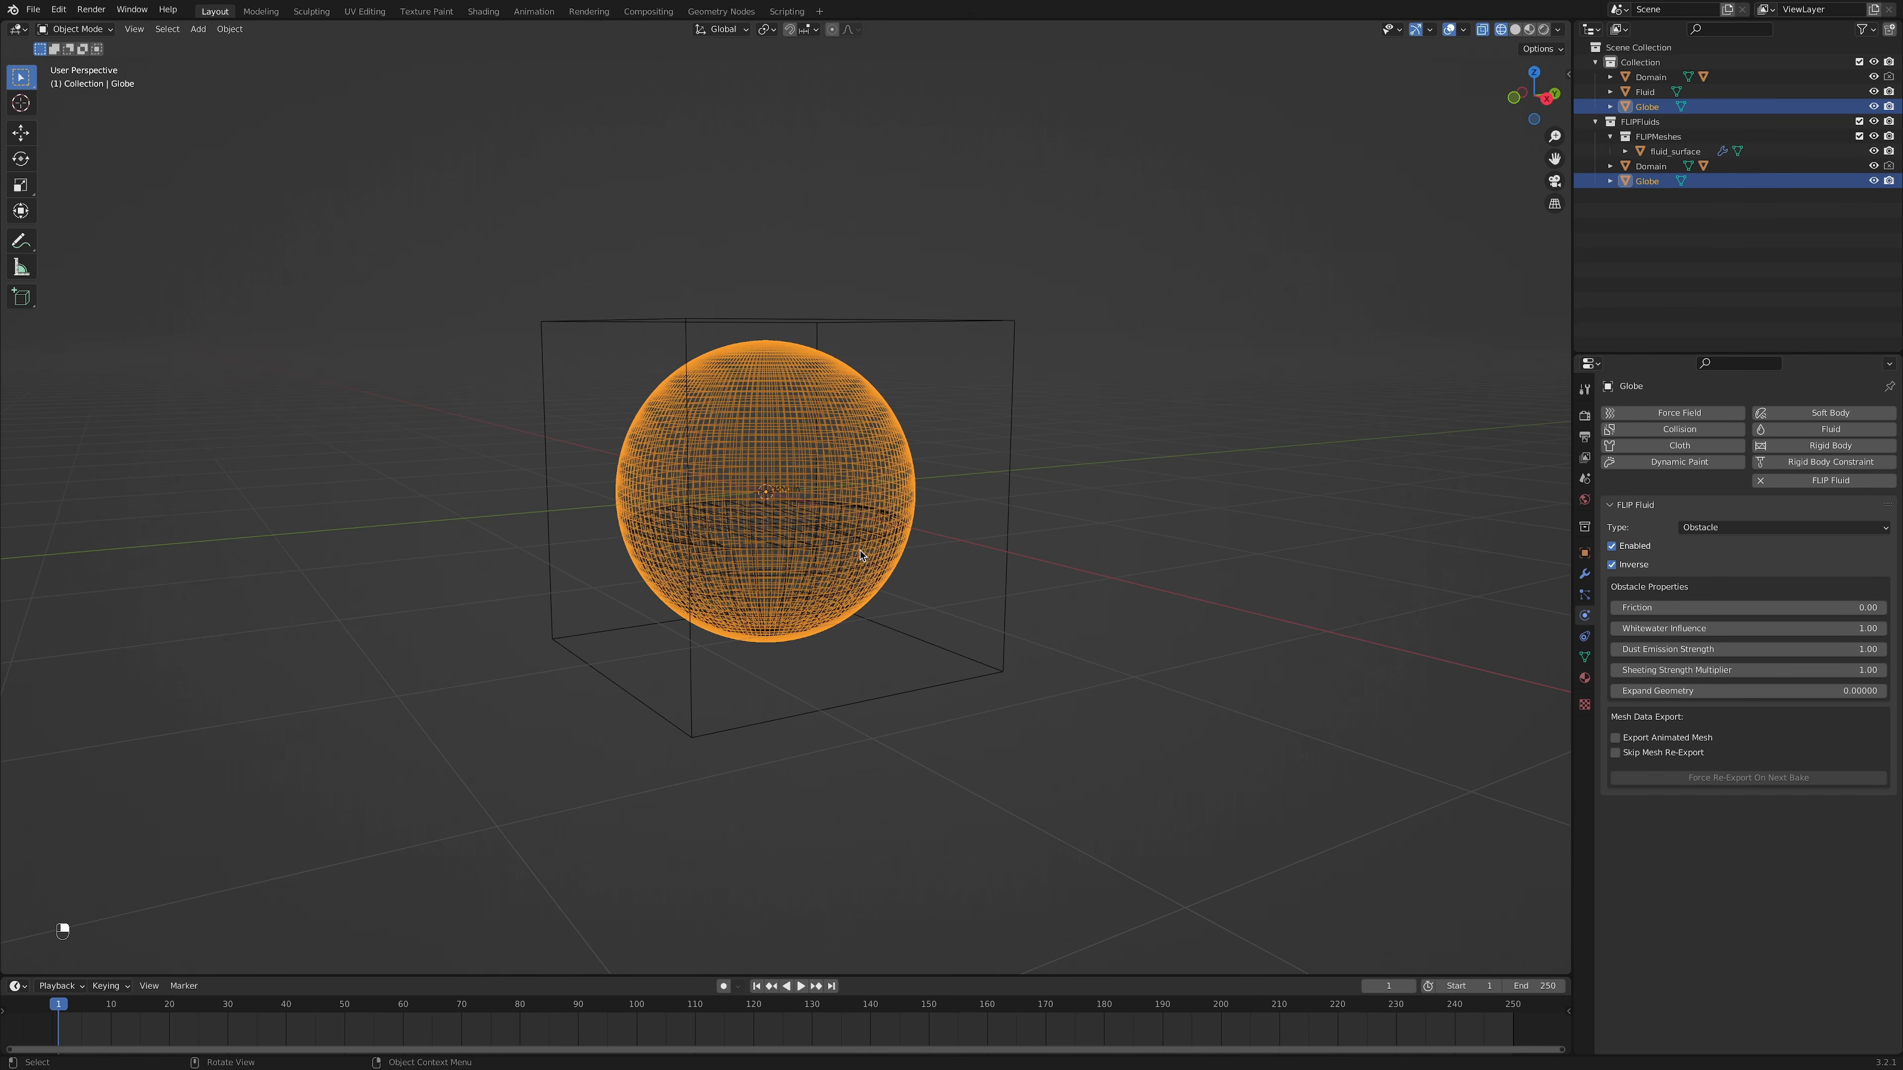
Step: Add FLIP Fluid physics to the Fluid object and set its type to Fluid
left_click(1645, 92)
left_click(1830, 480)
left_click(1783, 527)
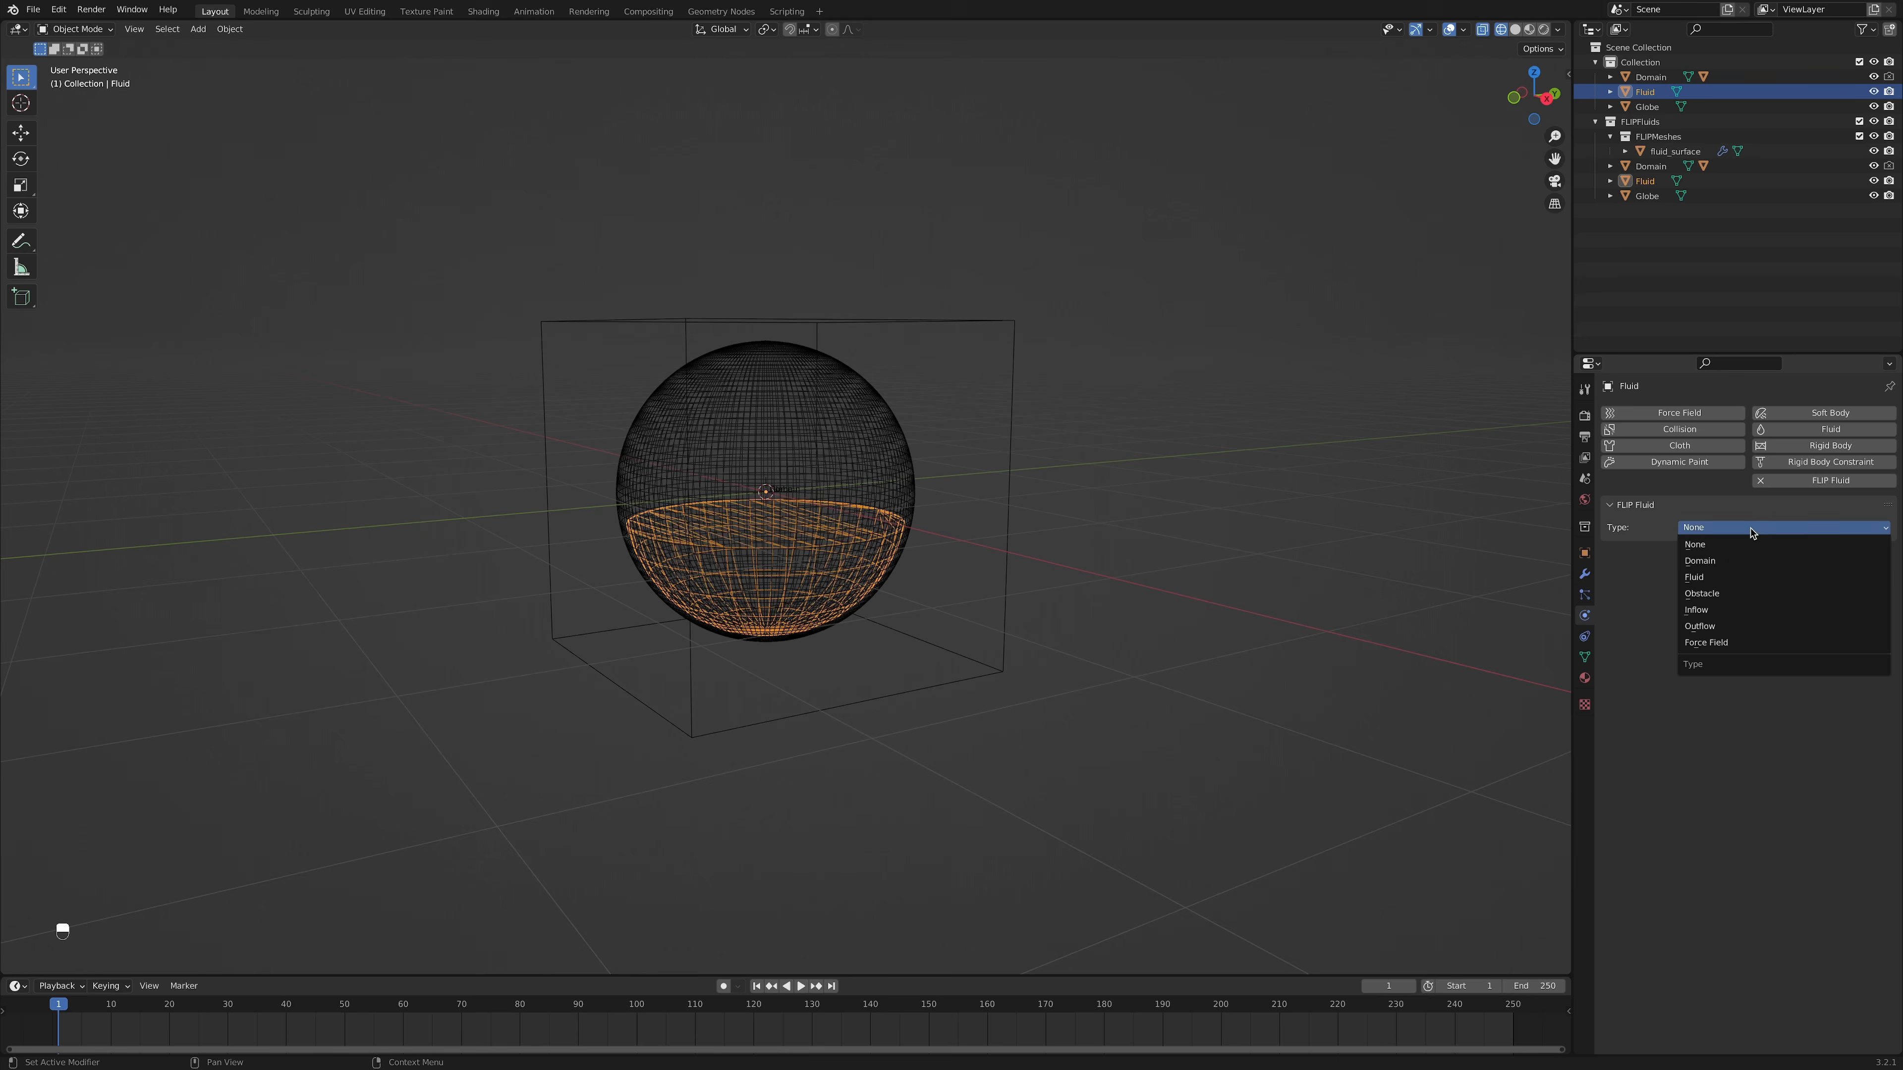
left_click(1723, 580)
scroll(1008, 528, "up", 5)
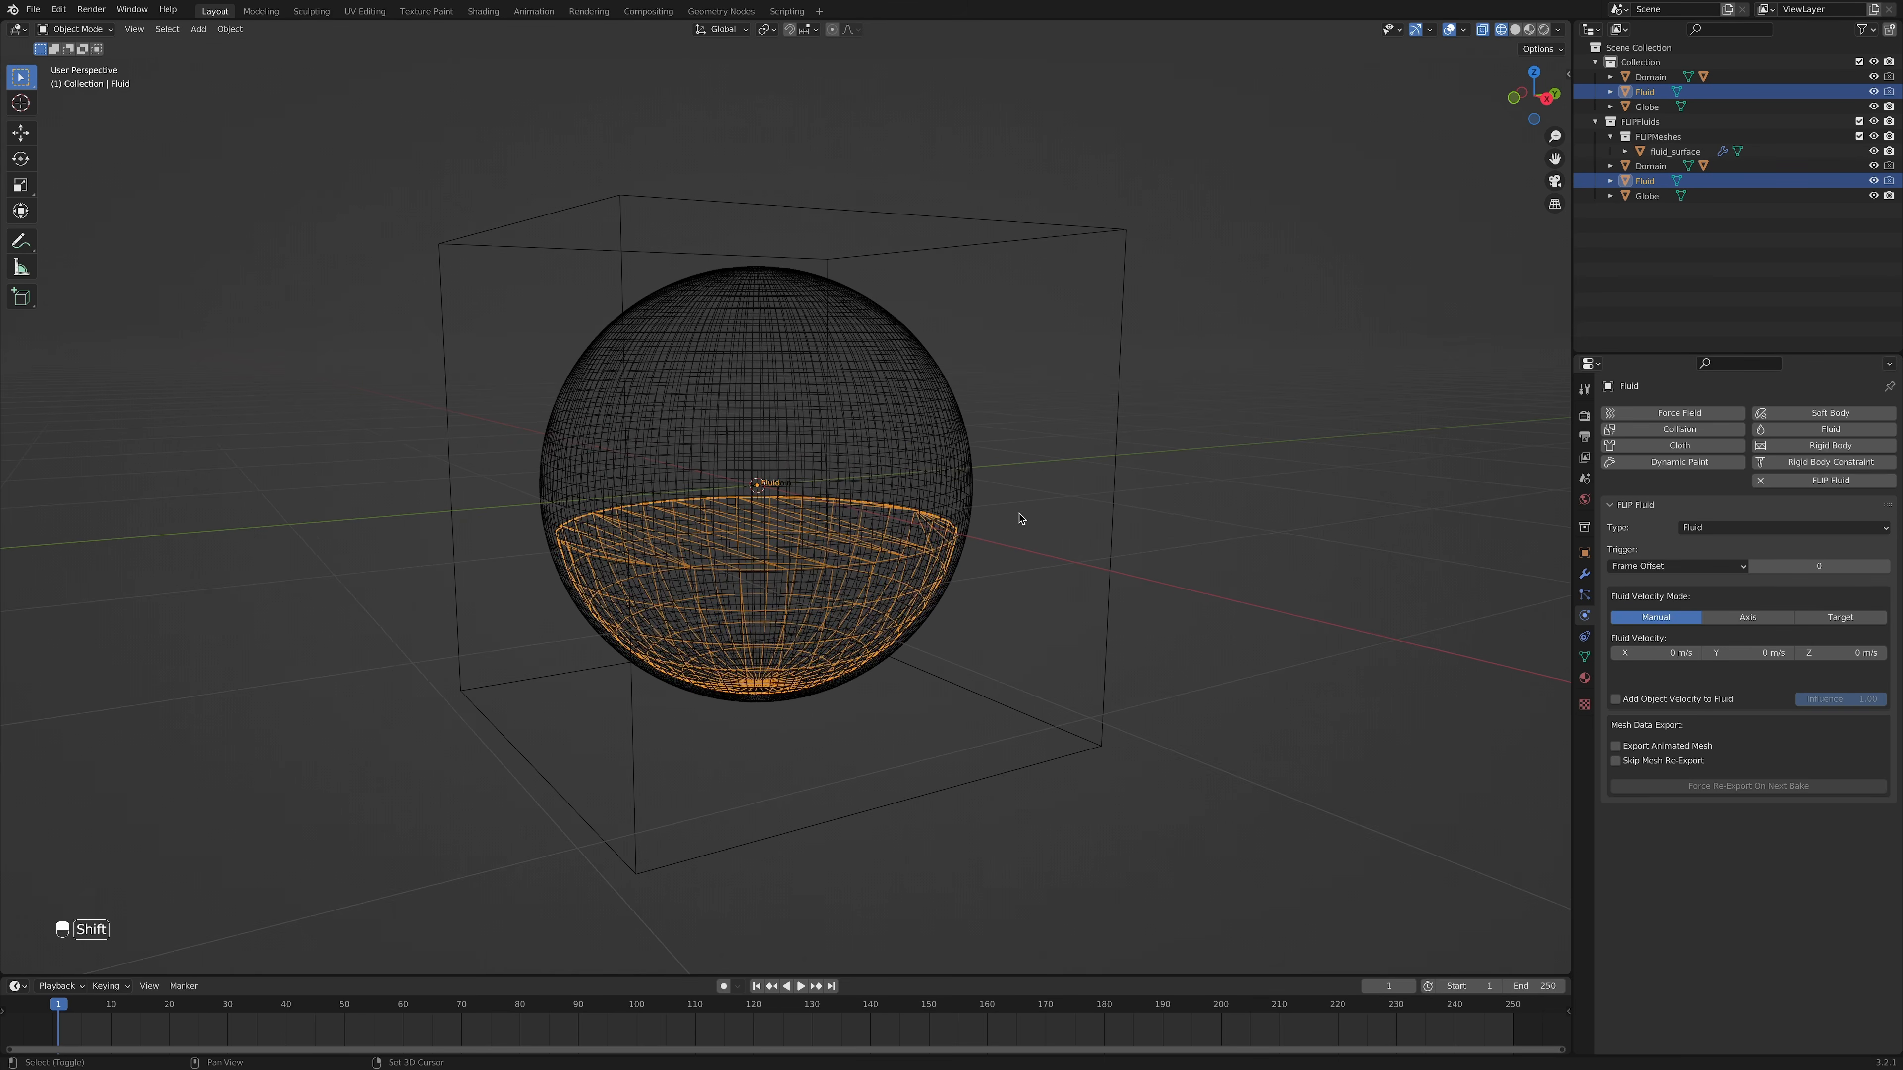
middle_click_drag(1003, 532, 1215, 553)
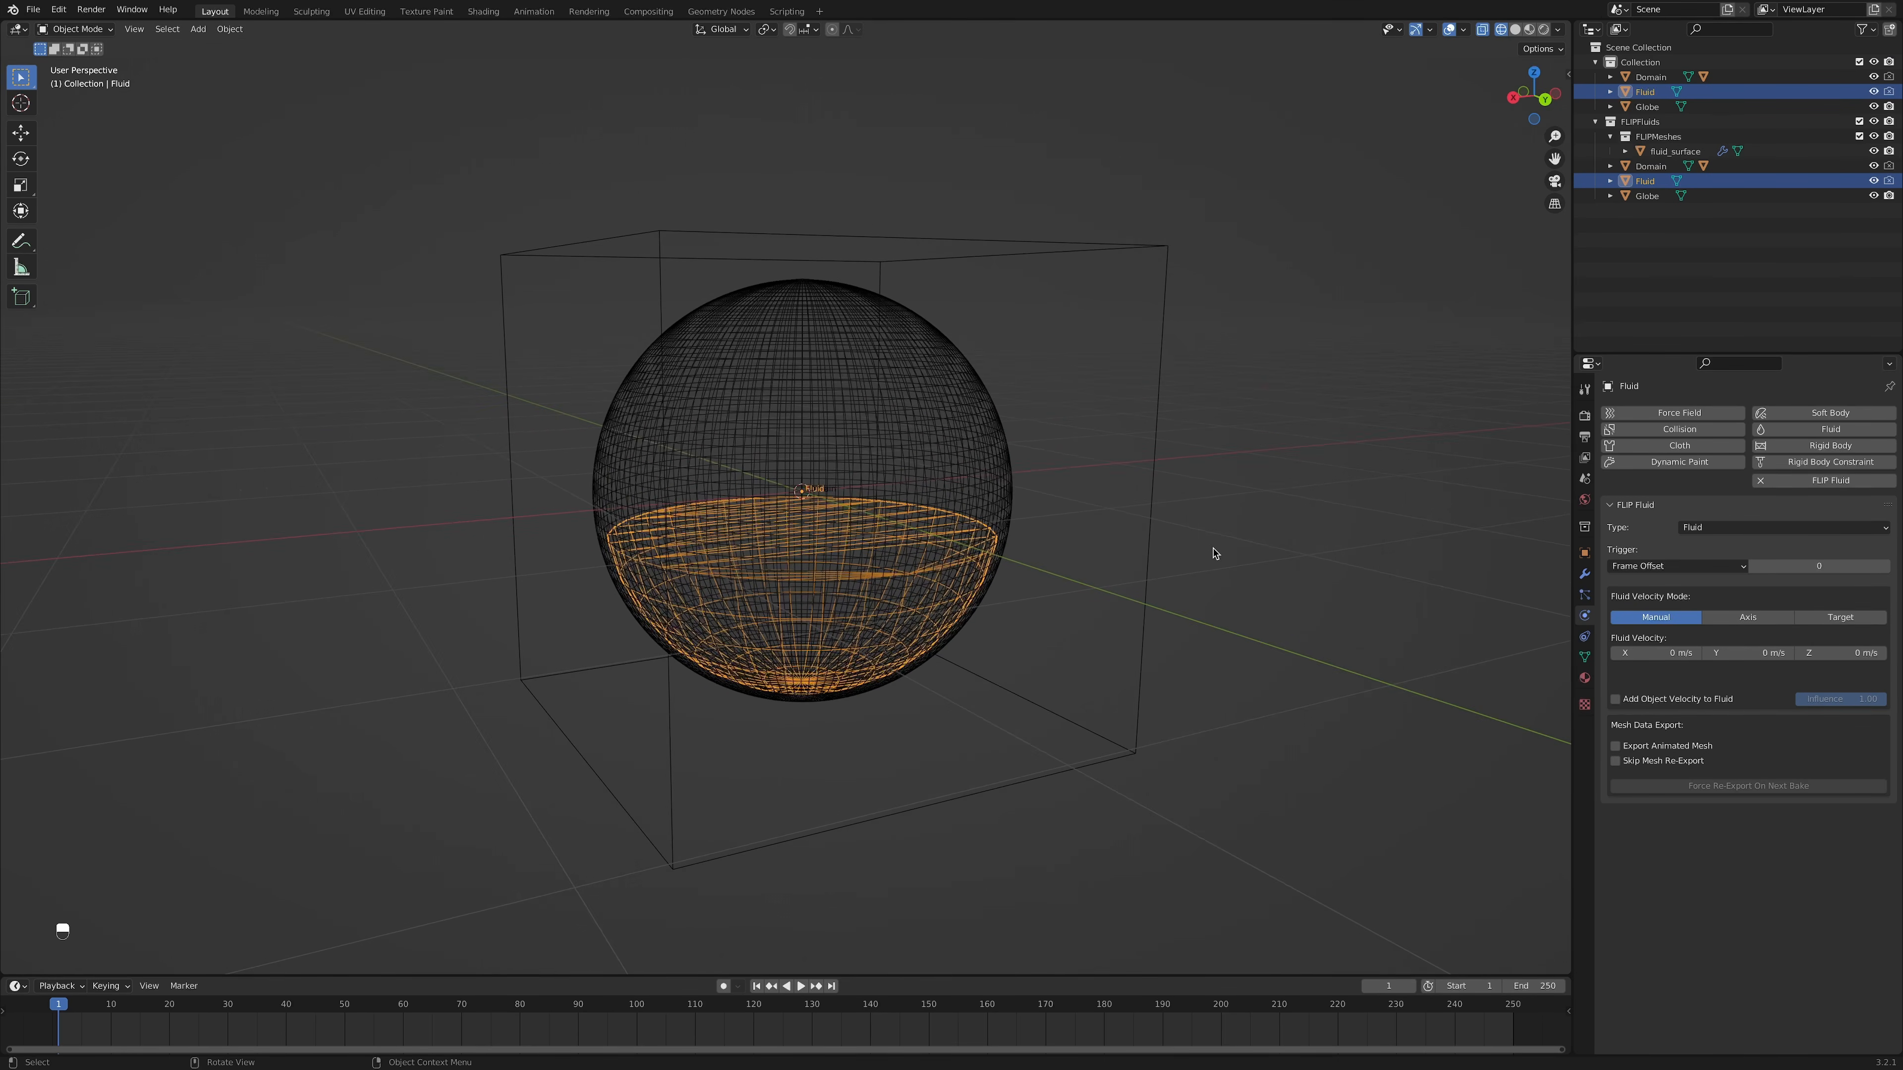
Step: Show the FLIP Fluids add-on tools beside the viewport and deselect the Fluid object
key("n")
left_click(1565, 581)
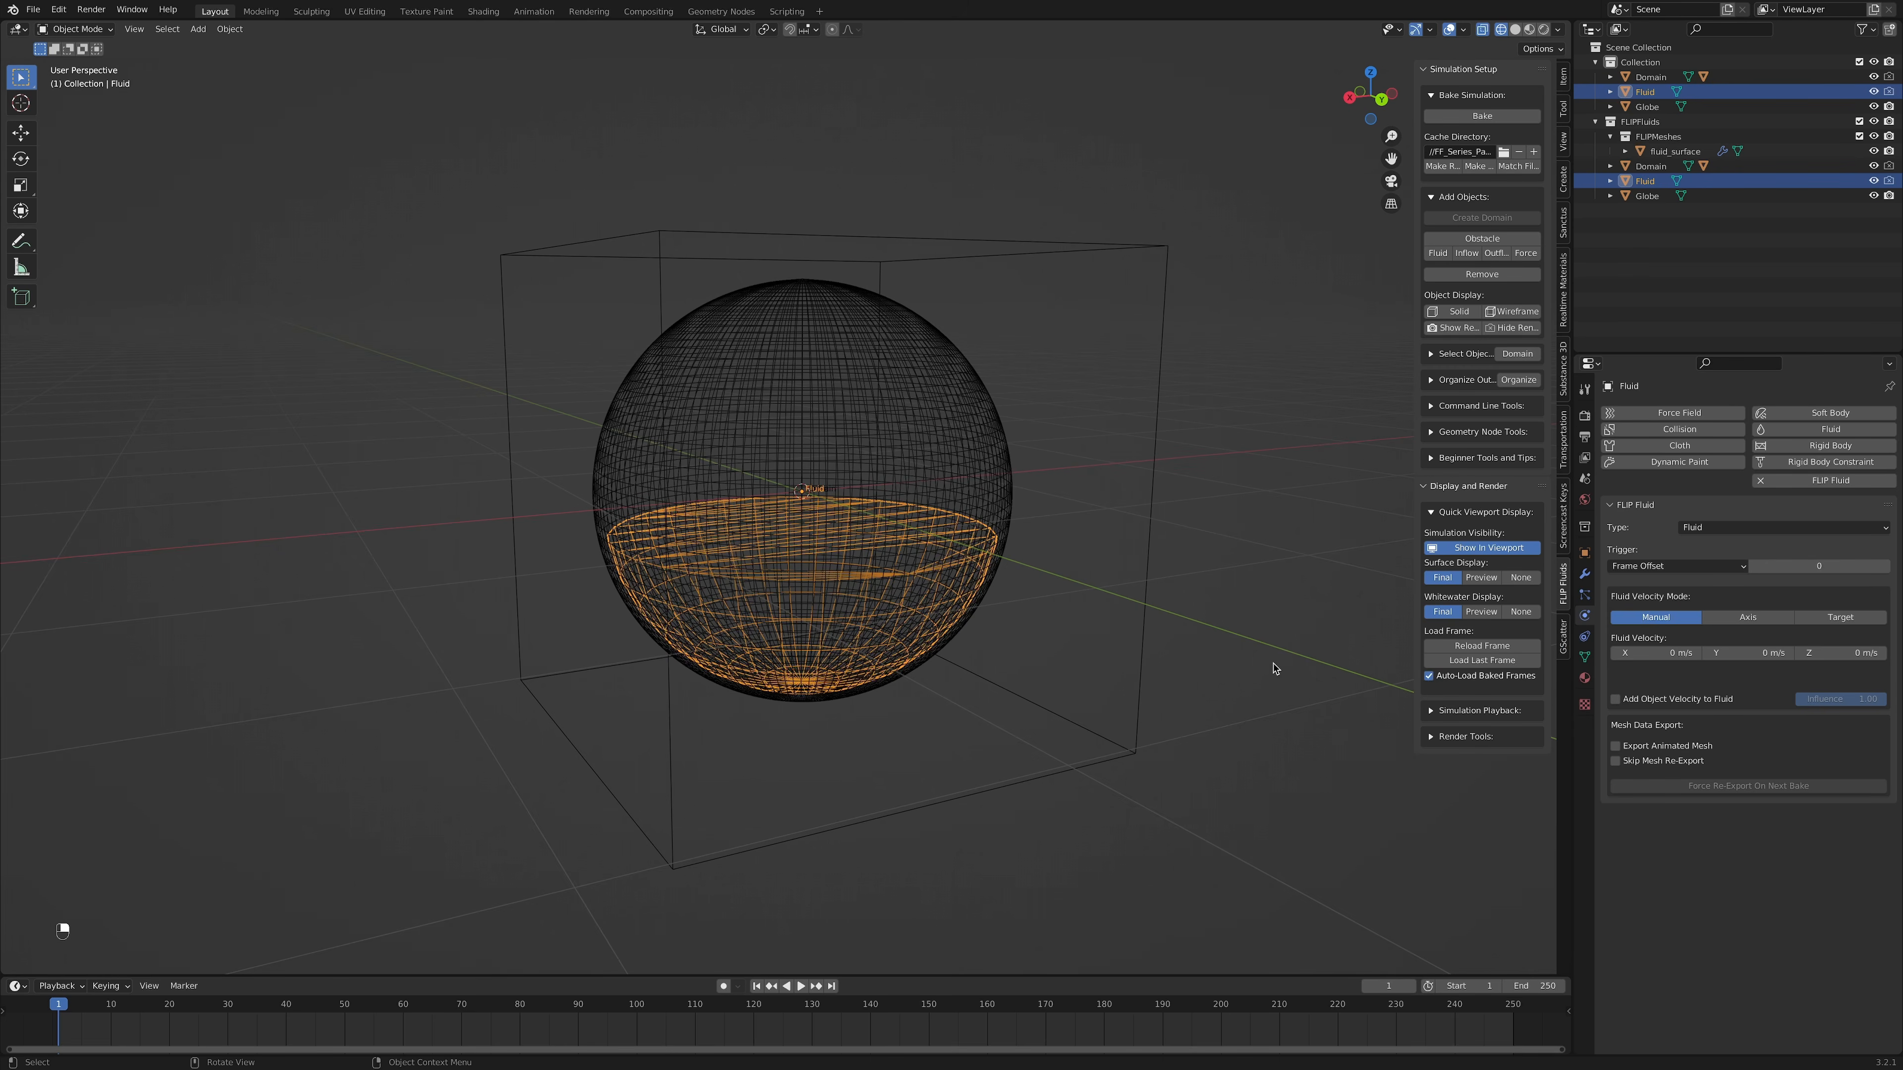
left_click(1249, 618)
Step: Switch the viewport to solid shading and hide the Globe and Fluid objects
left_click(1515, 29)
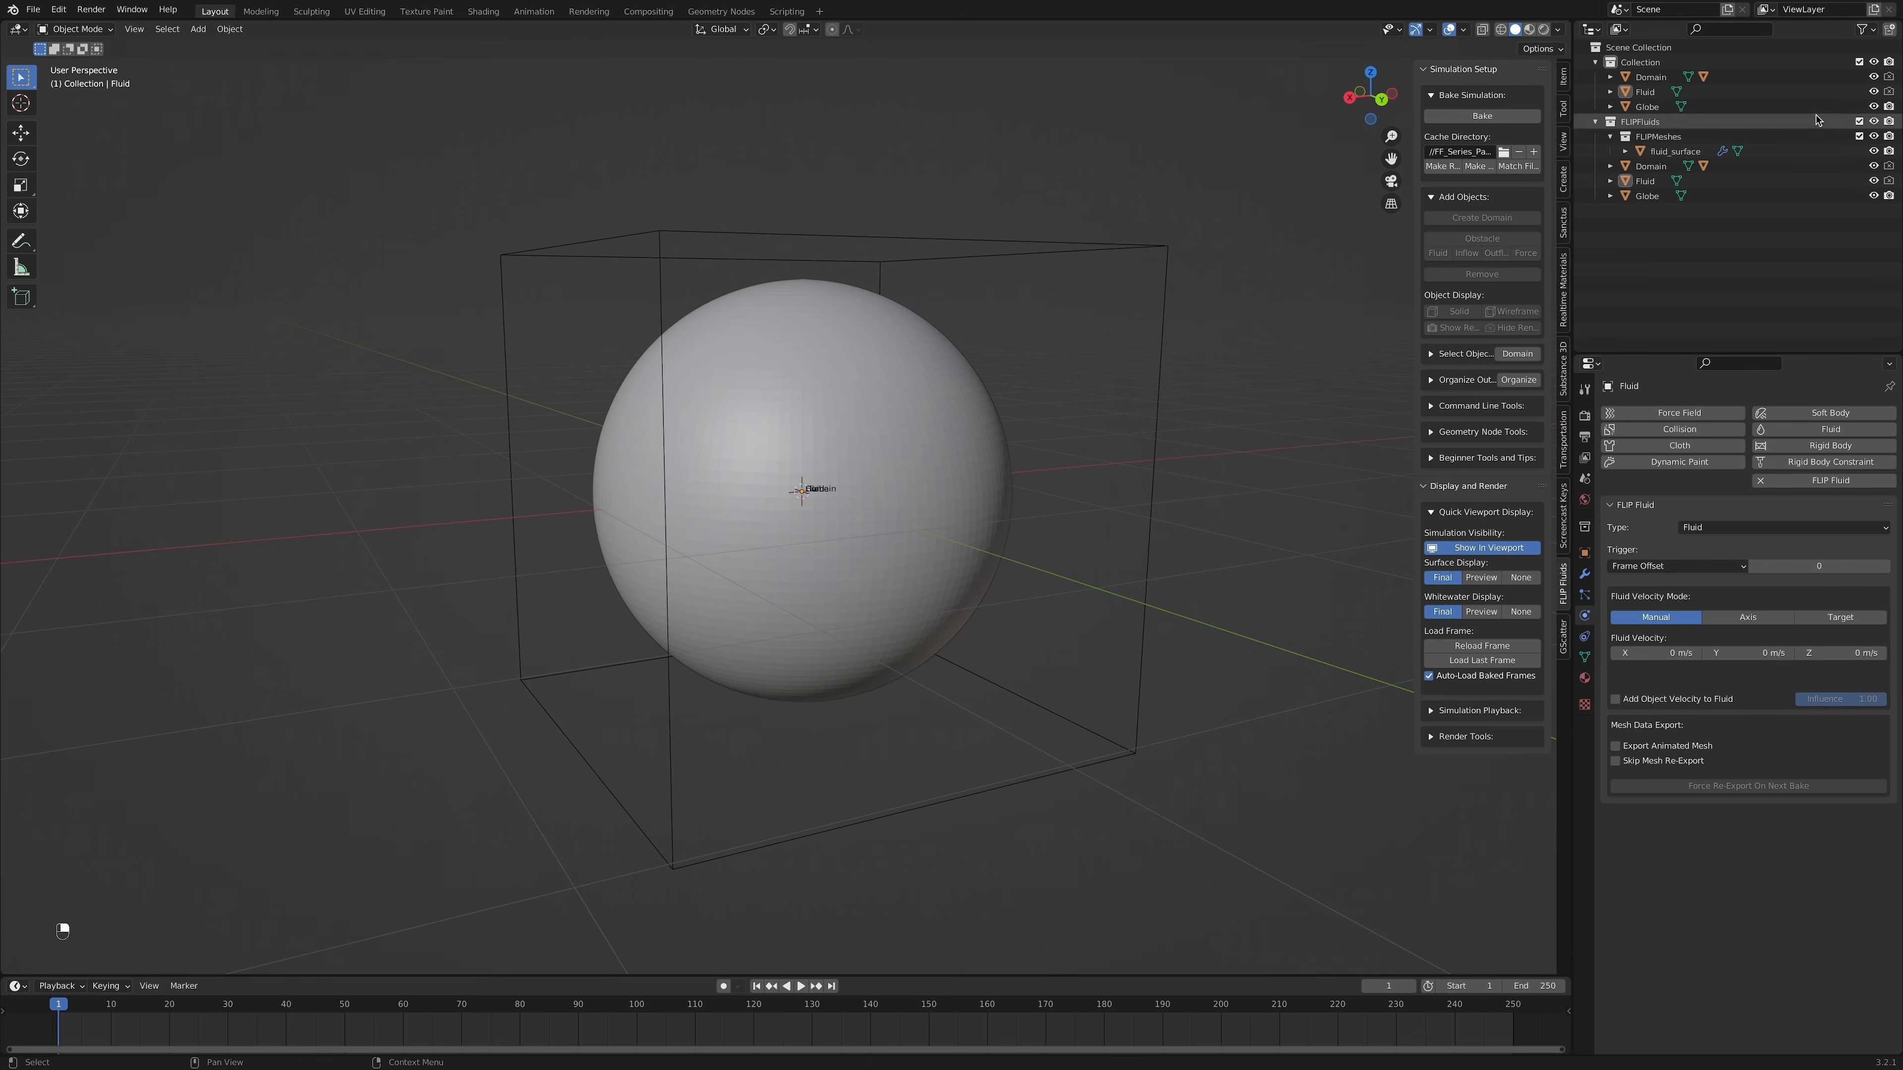
left_click(1873, 106)
left_click(1873, 92)
Step: Select the Domain and set its surface meshing volume to Object Volume, using the Globe as the object
middle_click_drag(1129, 310, 1159, 315, "shift")
left_click(1094, 471)
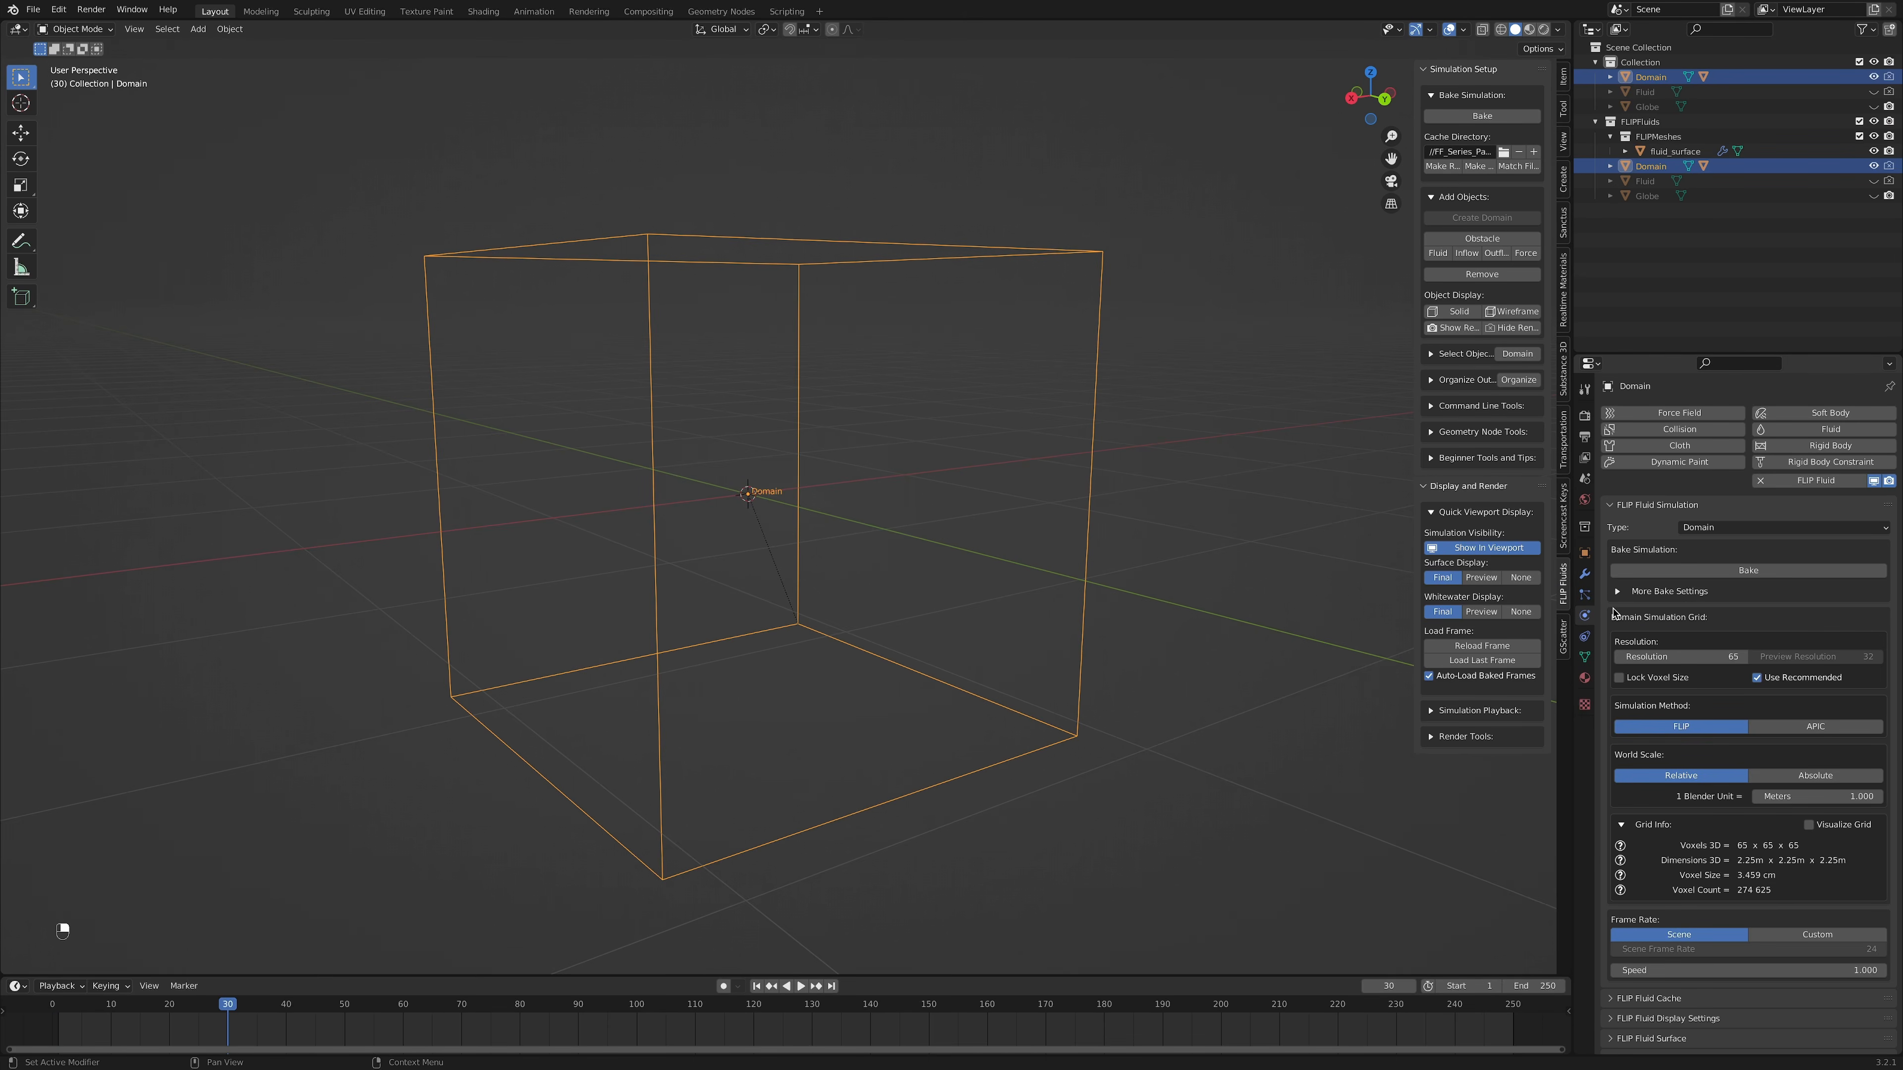
scroll(1612, 612, "down", 5)
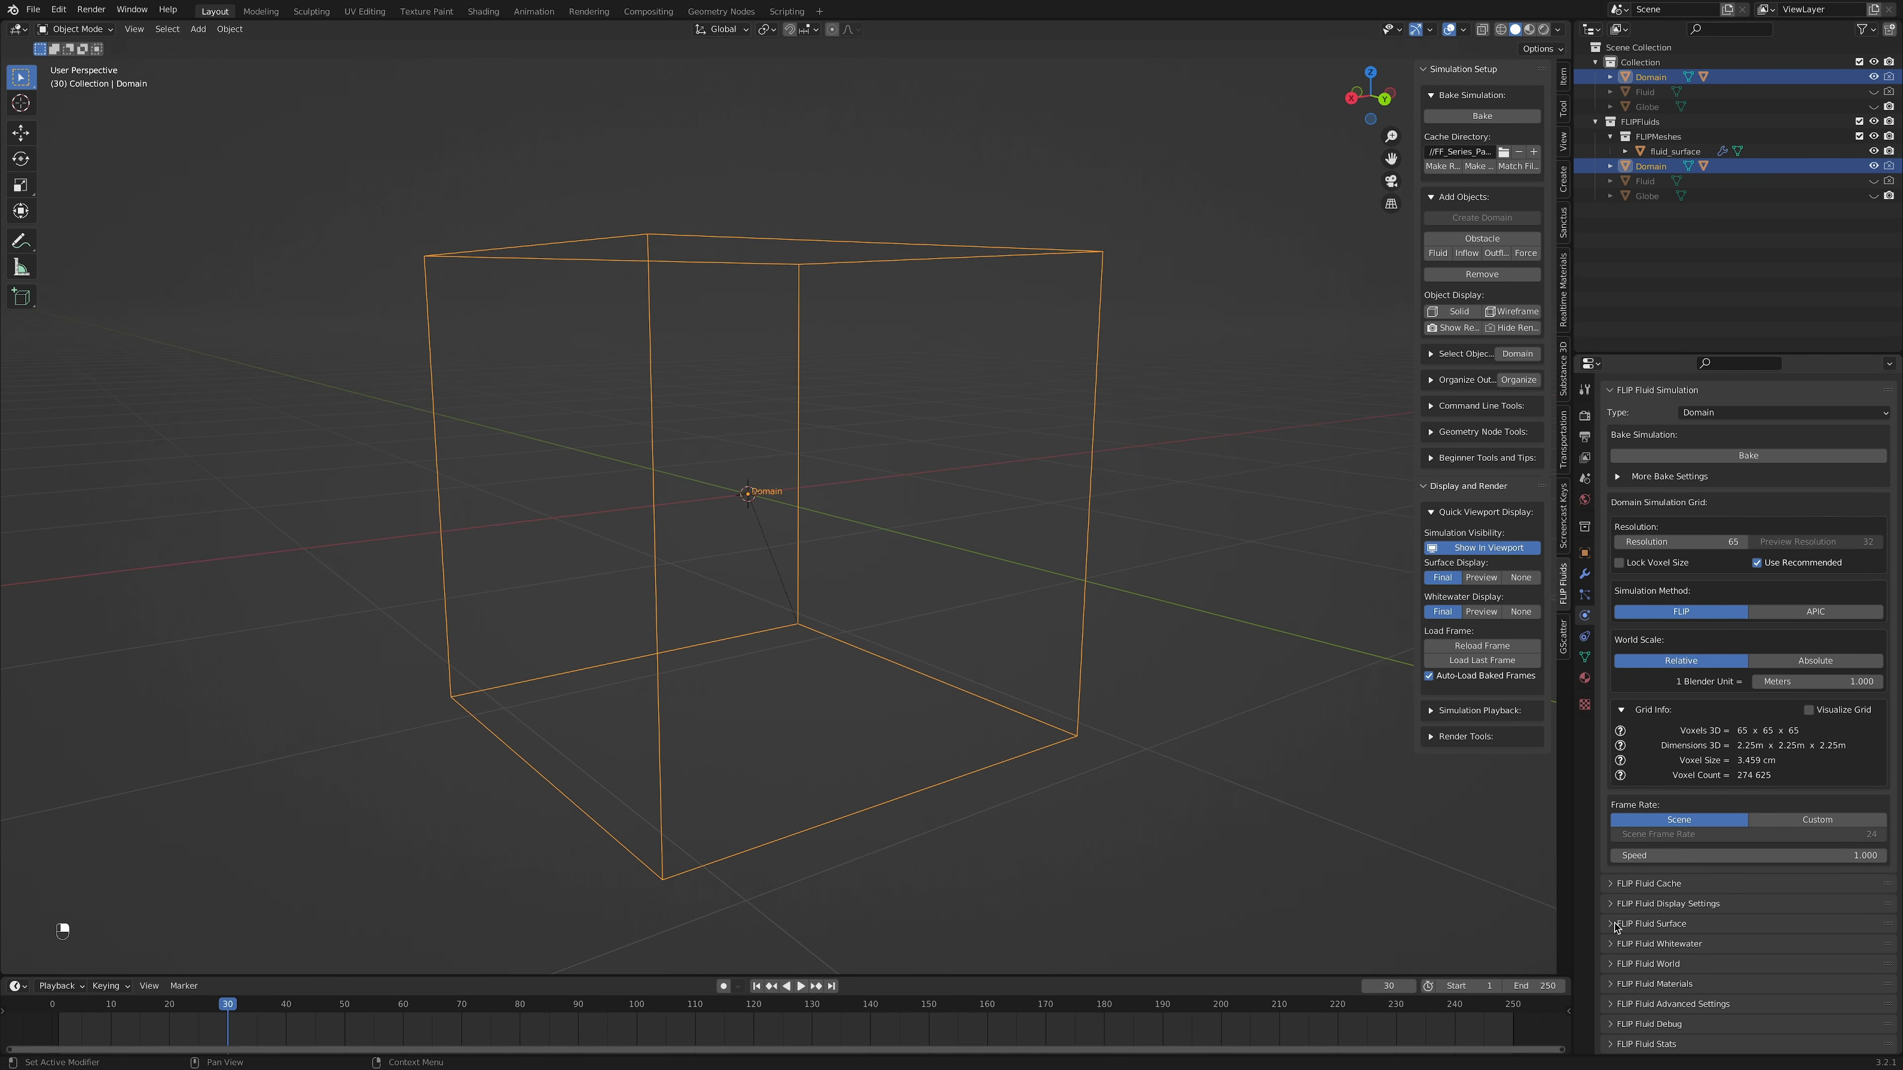
left_click(1619, 925)
scroll(1614, 928, "down", 5)
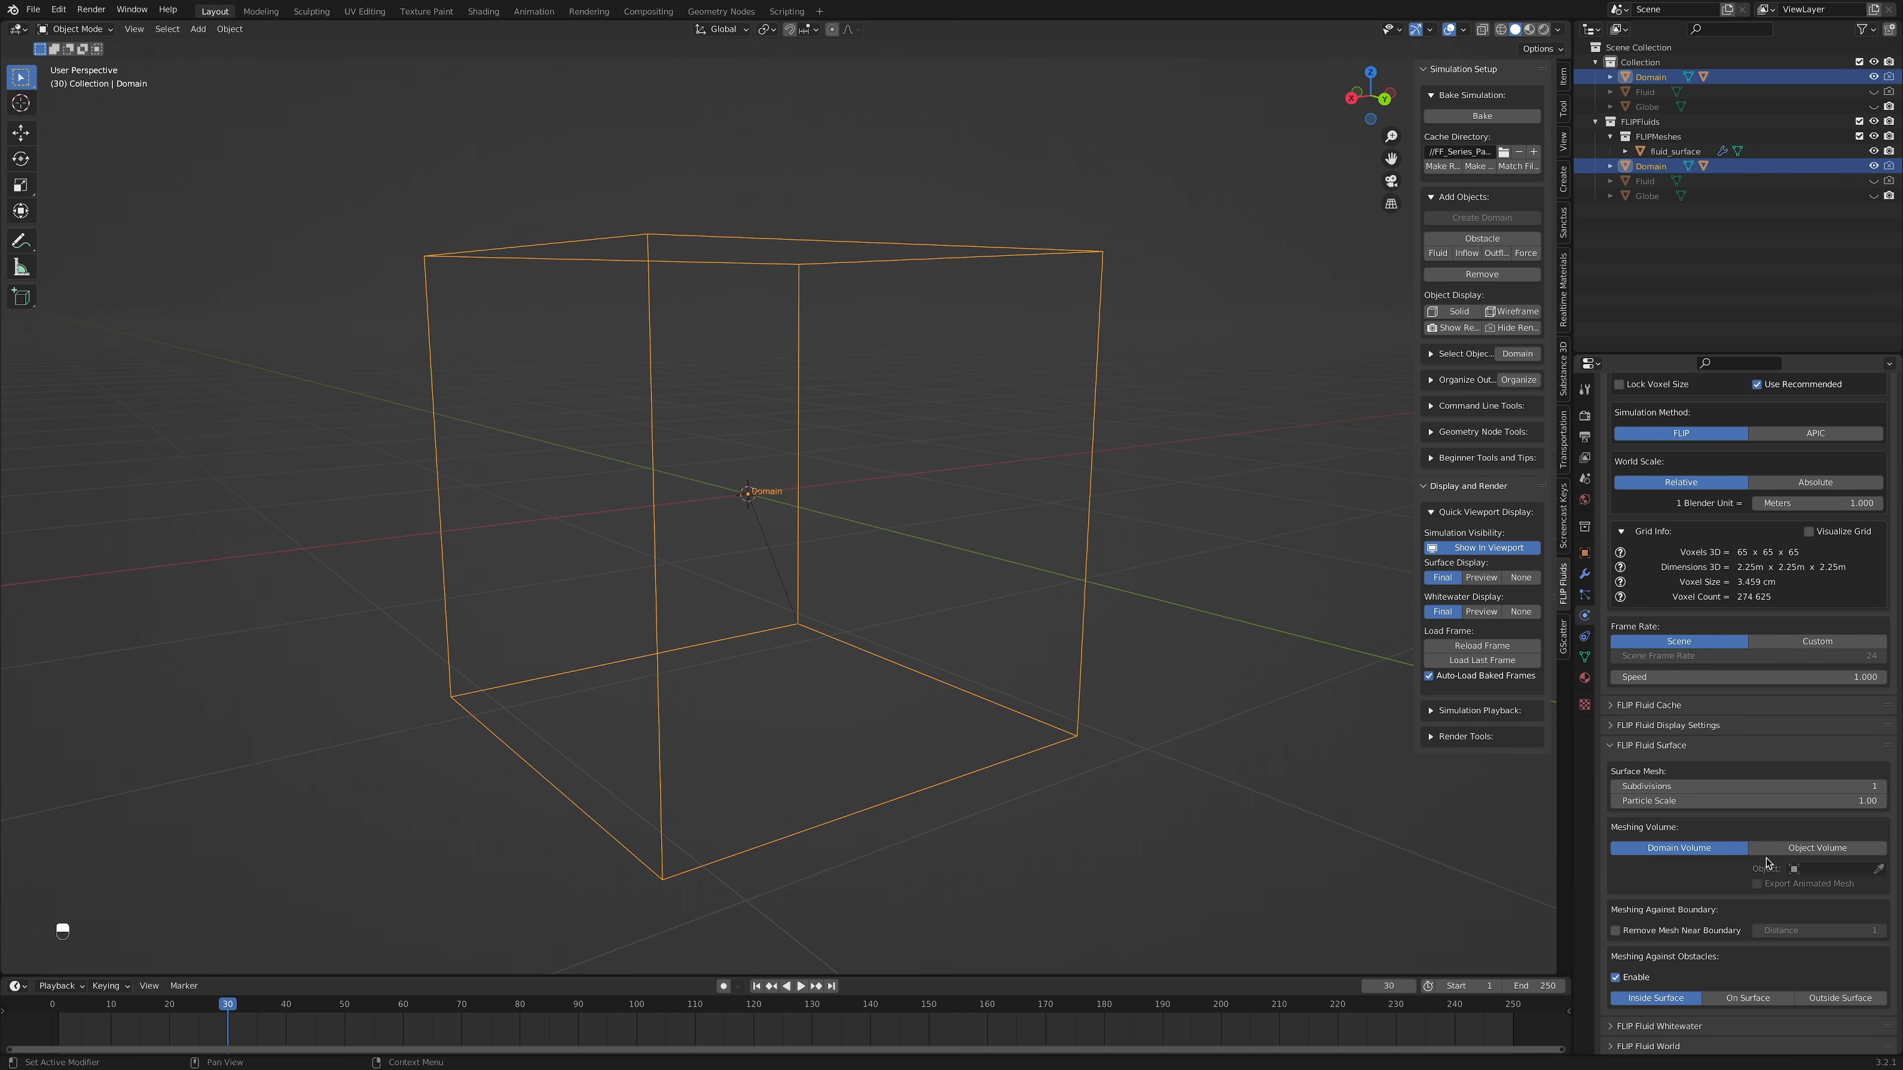
left_click(1818, 864)
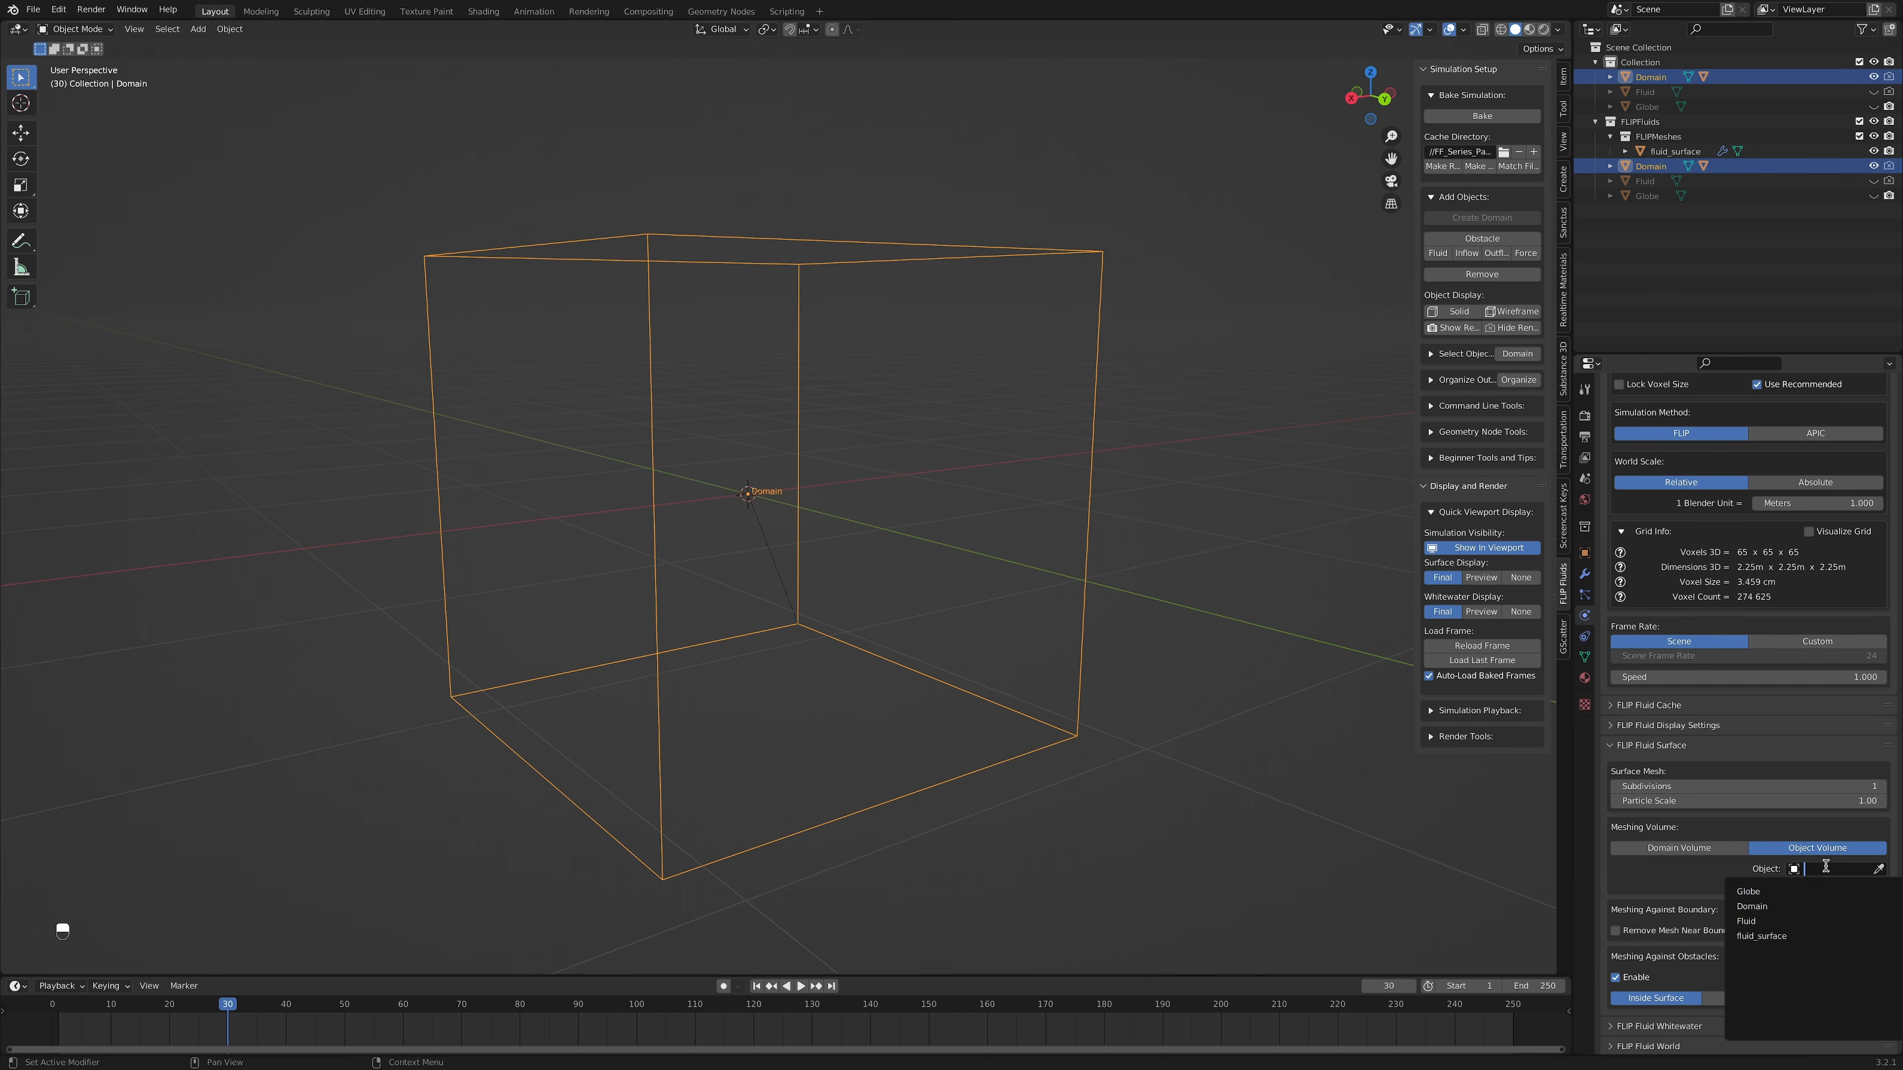
left_click(1775, 901)
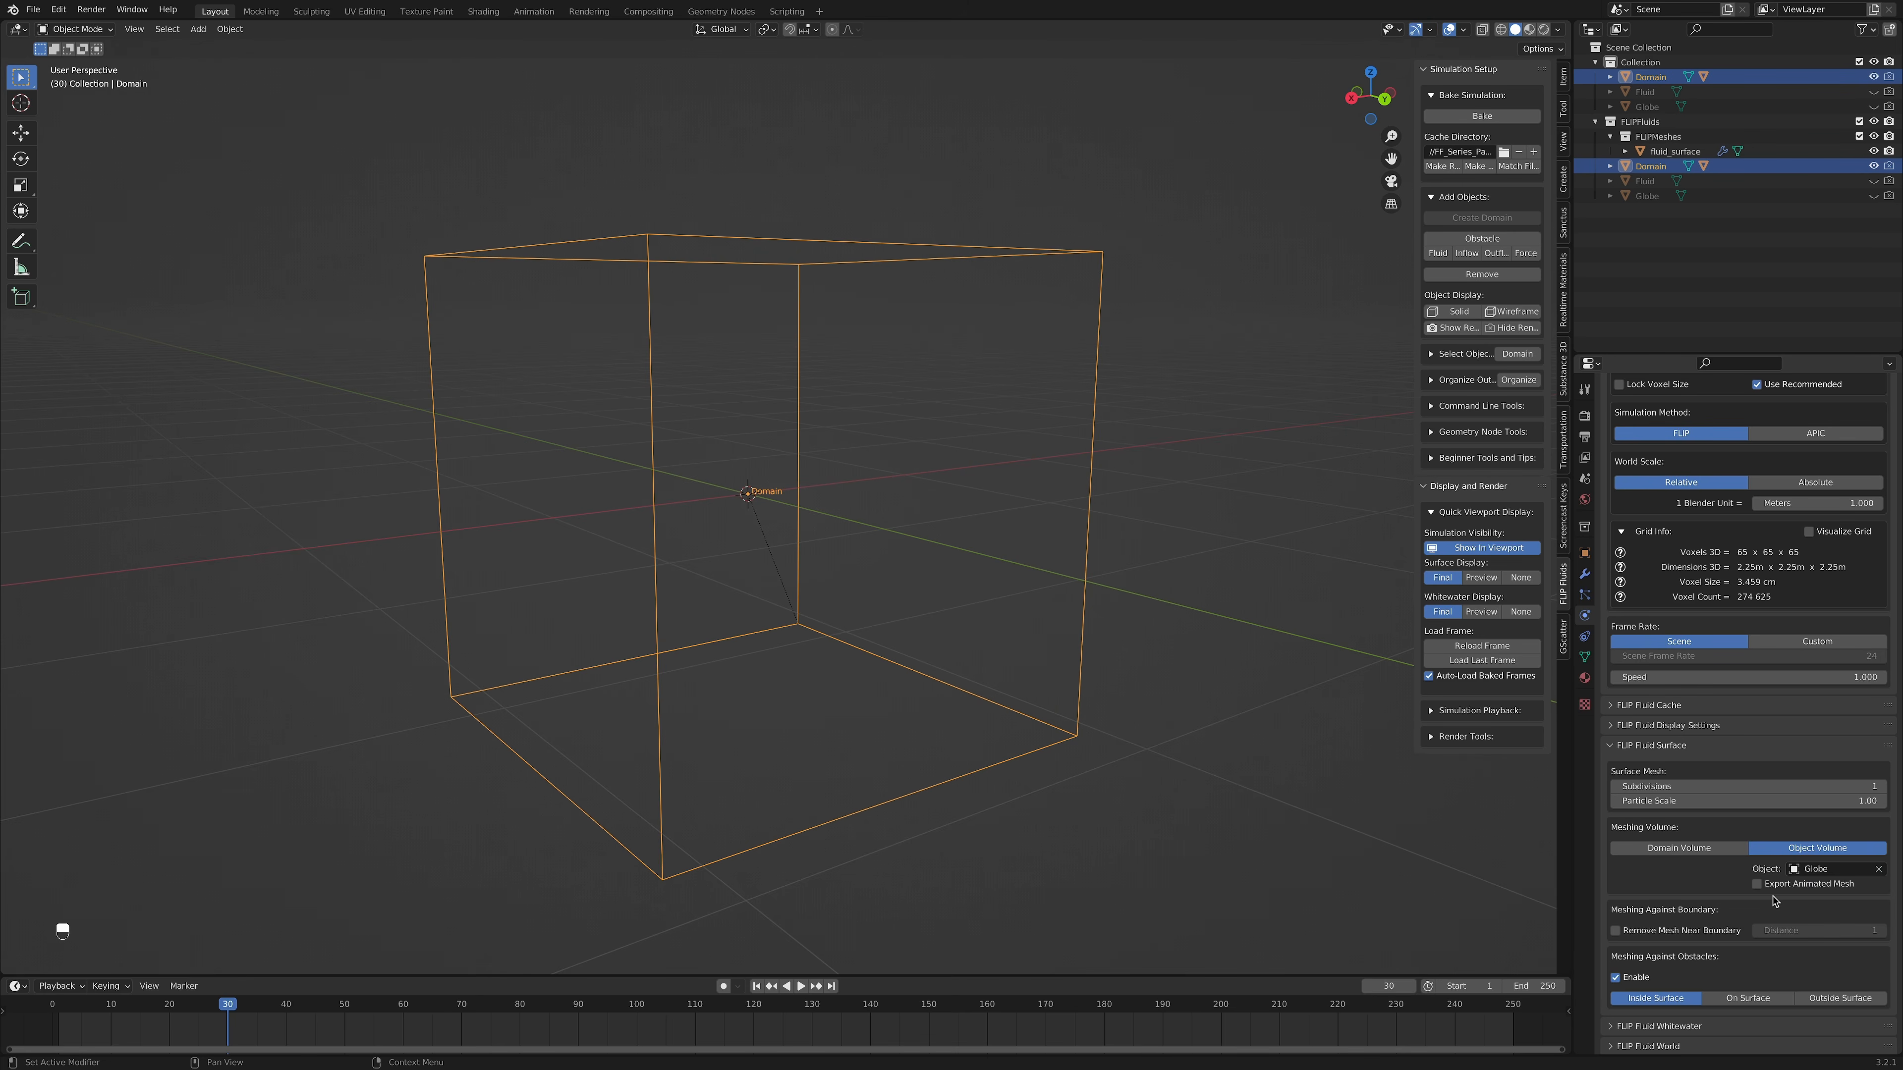
Step: Run a short test bake of the simulation, stop it and reset the bake
left_click(1256, 792)
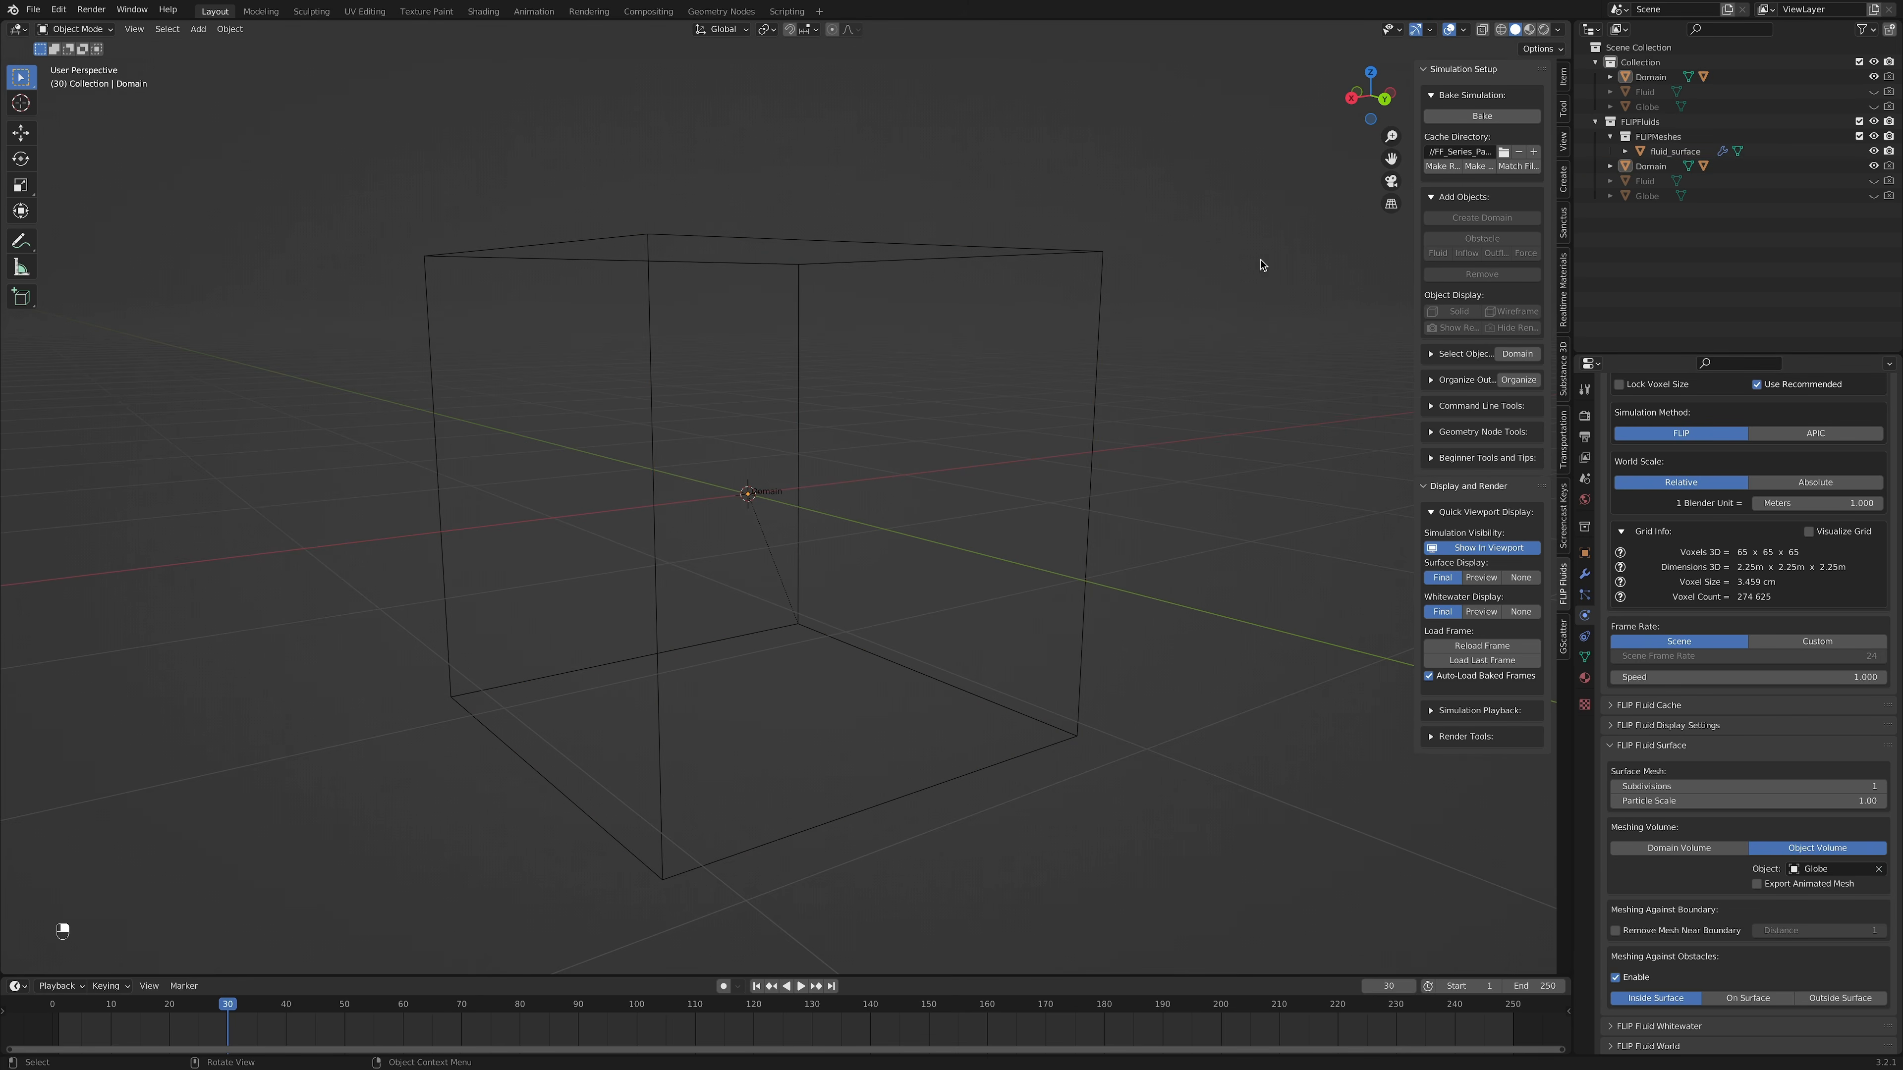
left_click(1441, 118)
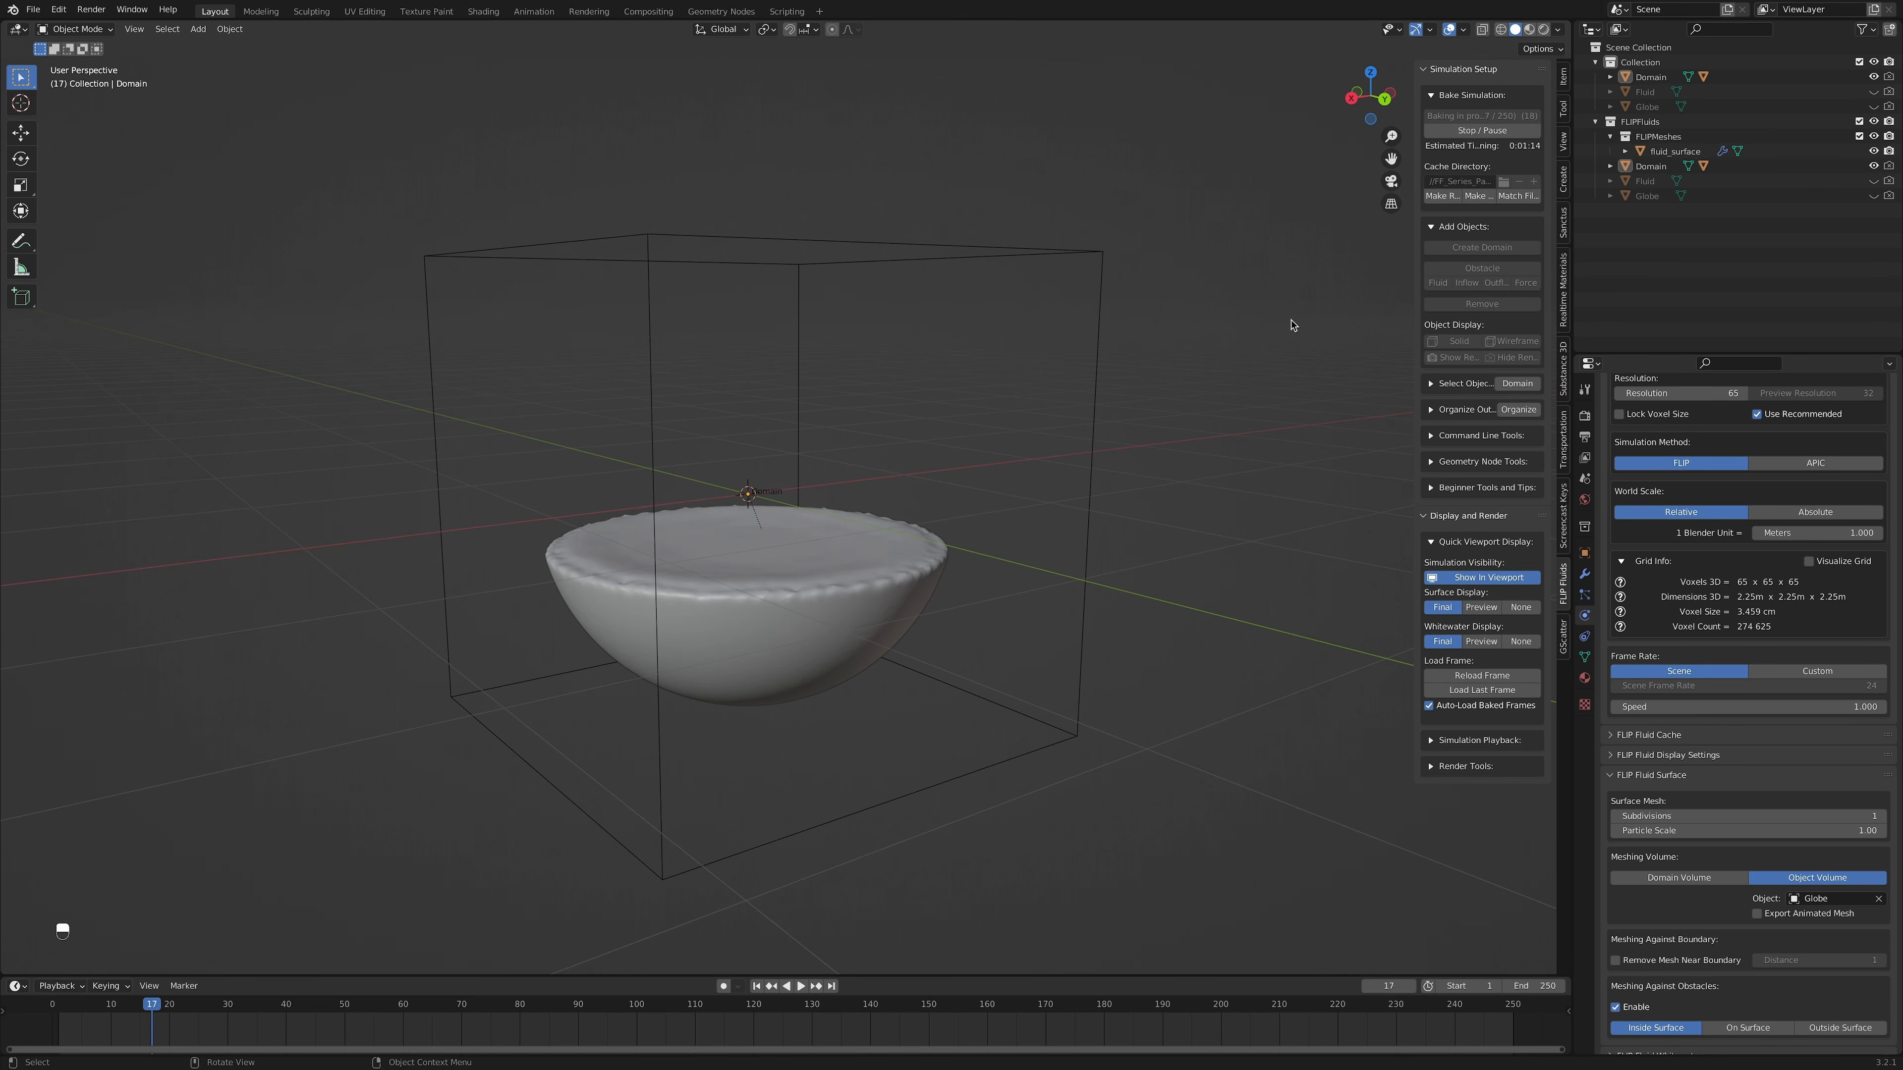
left_click(1473, 131)
middle_click_drag(1032, 430, 1001, 452)
left_click(1528, 116)
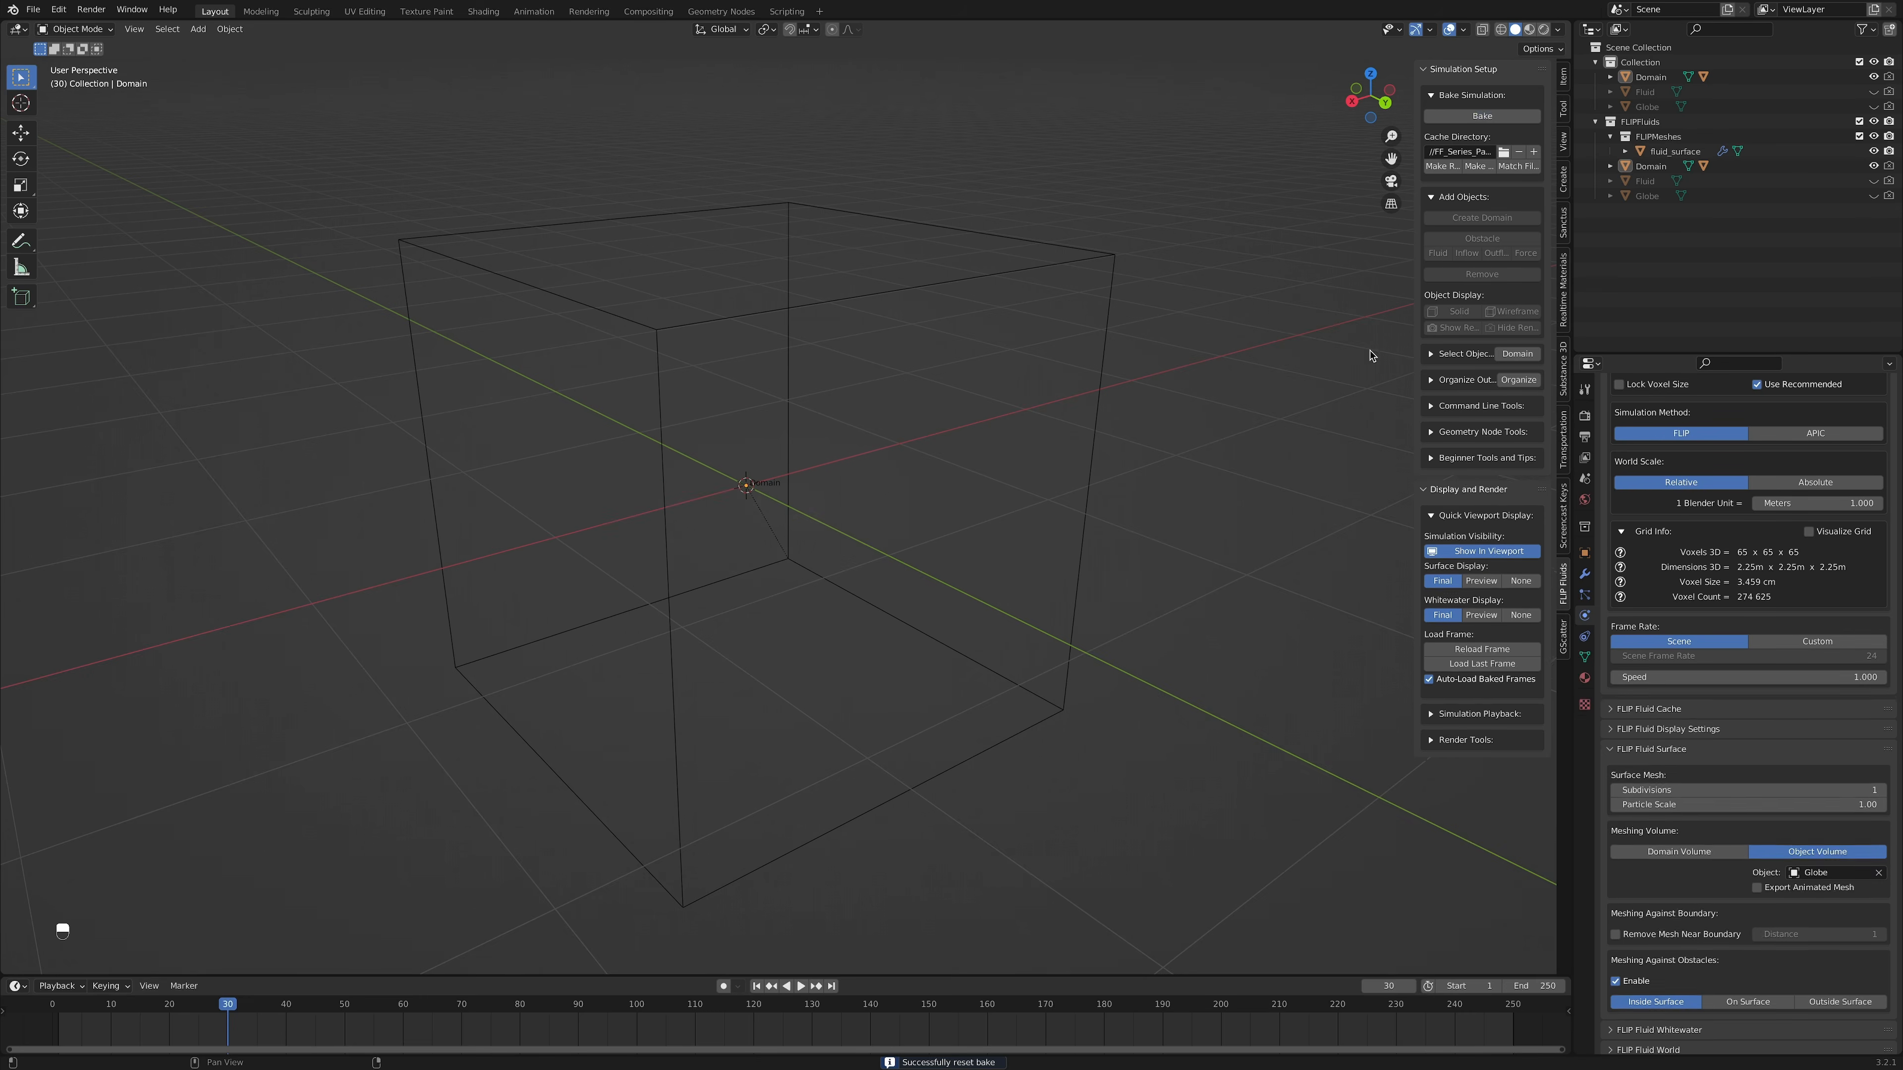
Step: Set the scene's end frame to 60 and return to frame 1
type("60")
key("Return")
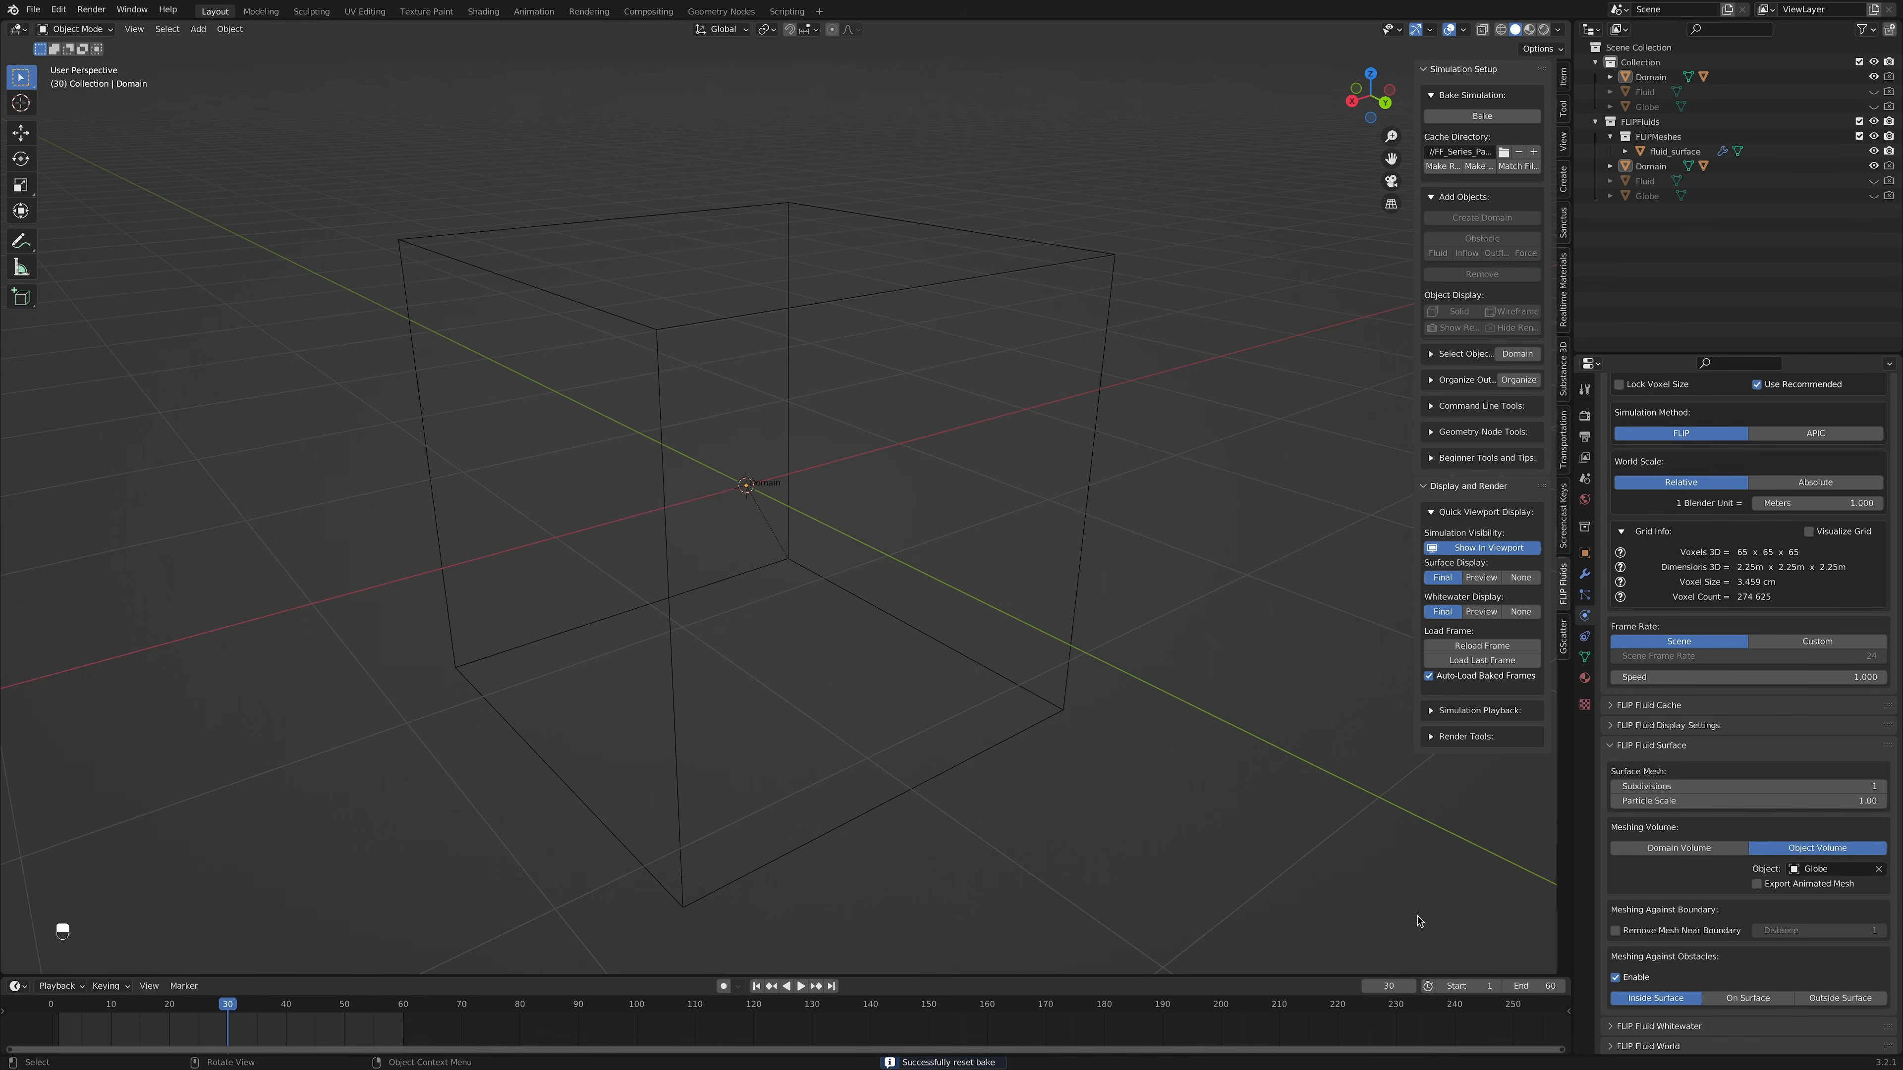
middle_click_drag(1025, 759, 1028, 742)
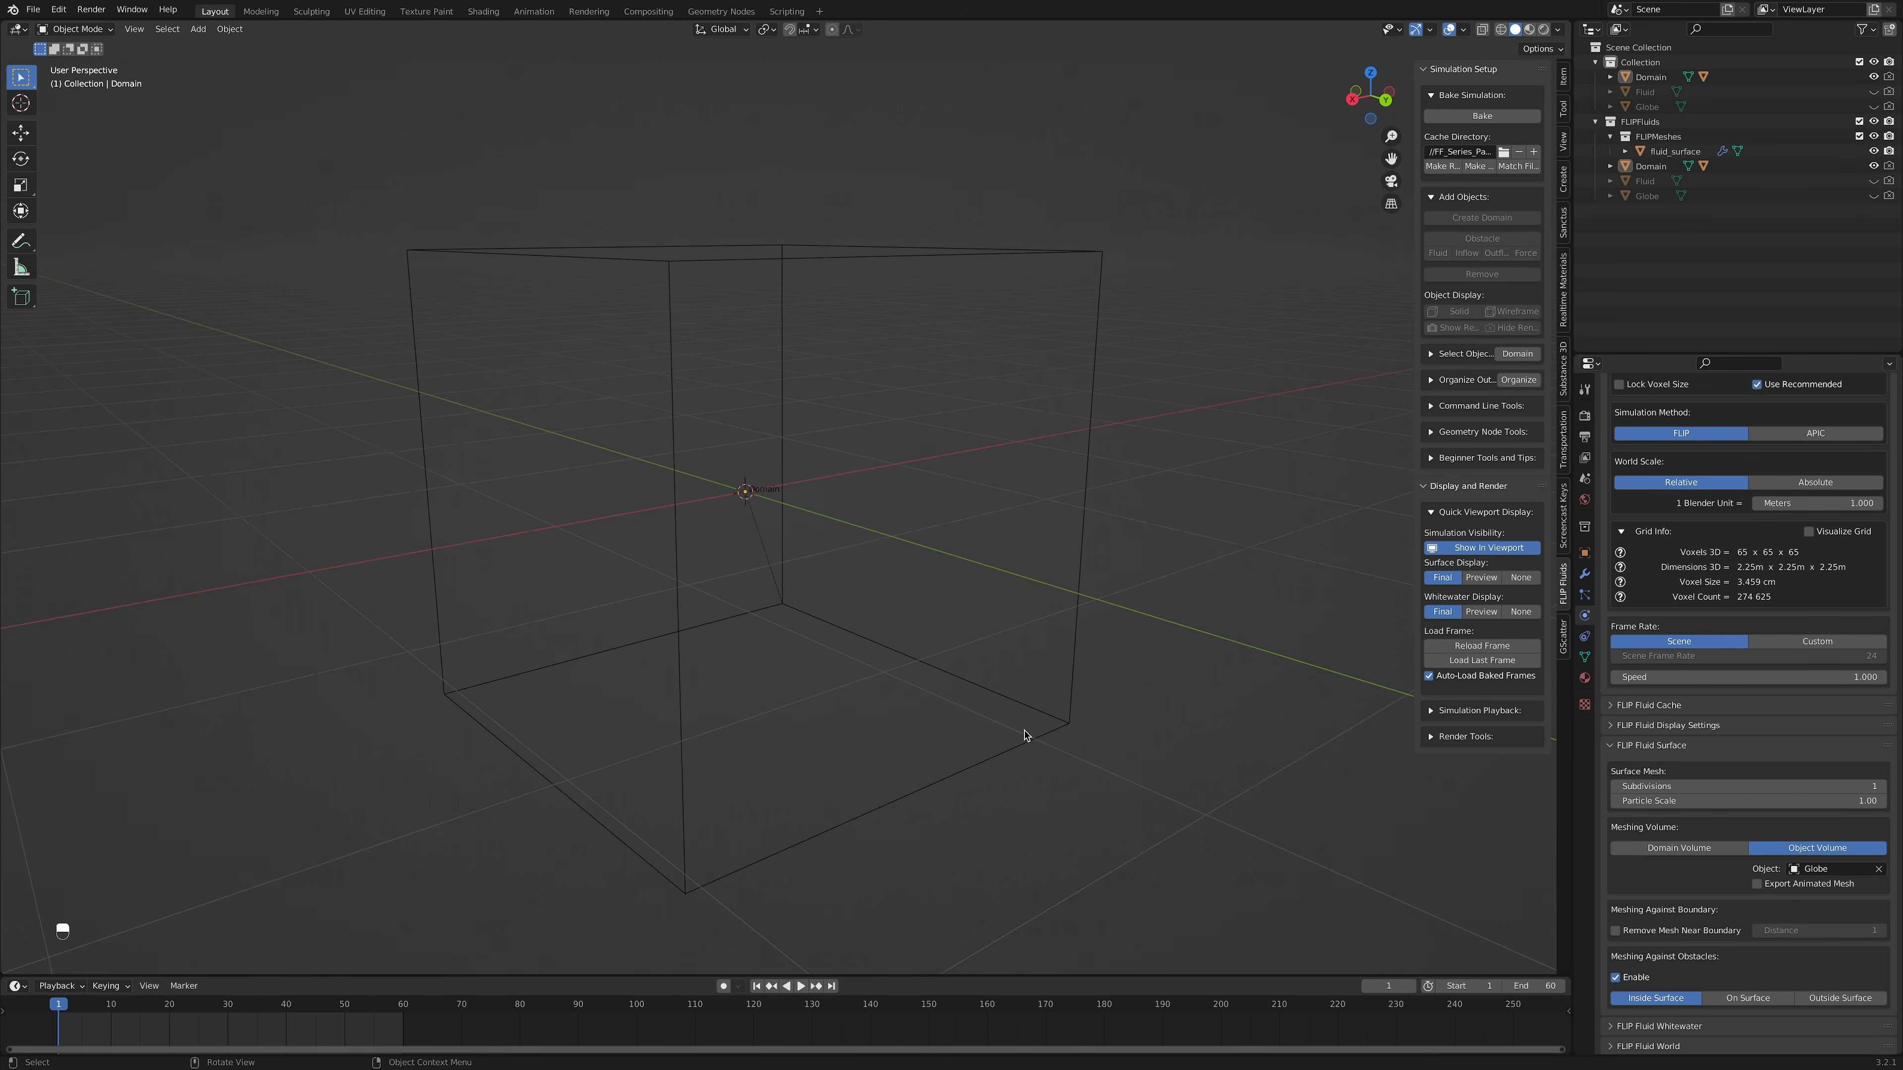
Step: Add a Bezier circle at the globe's centre and unhide the Globe as a size reference
key("shift+a")
mouse_move(940, 587)
left_click(1001, 613)
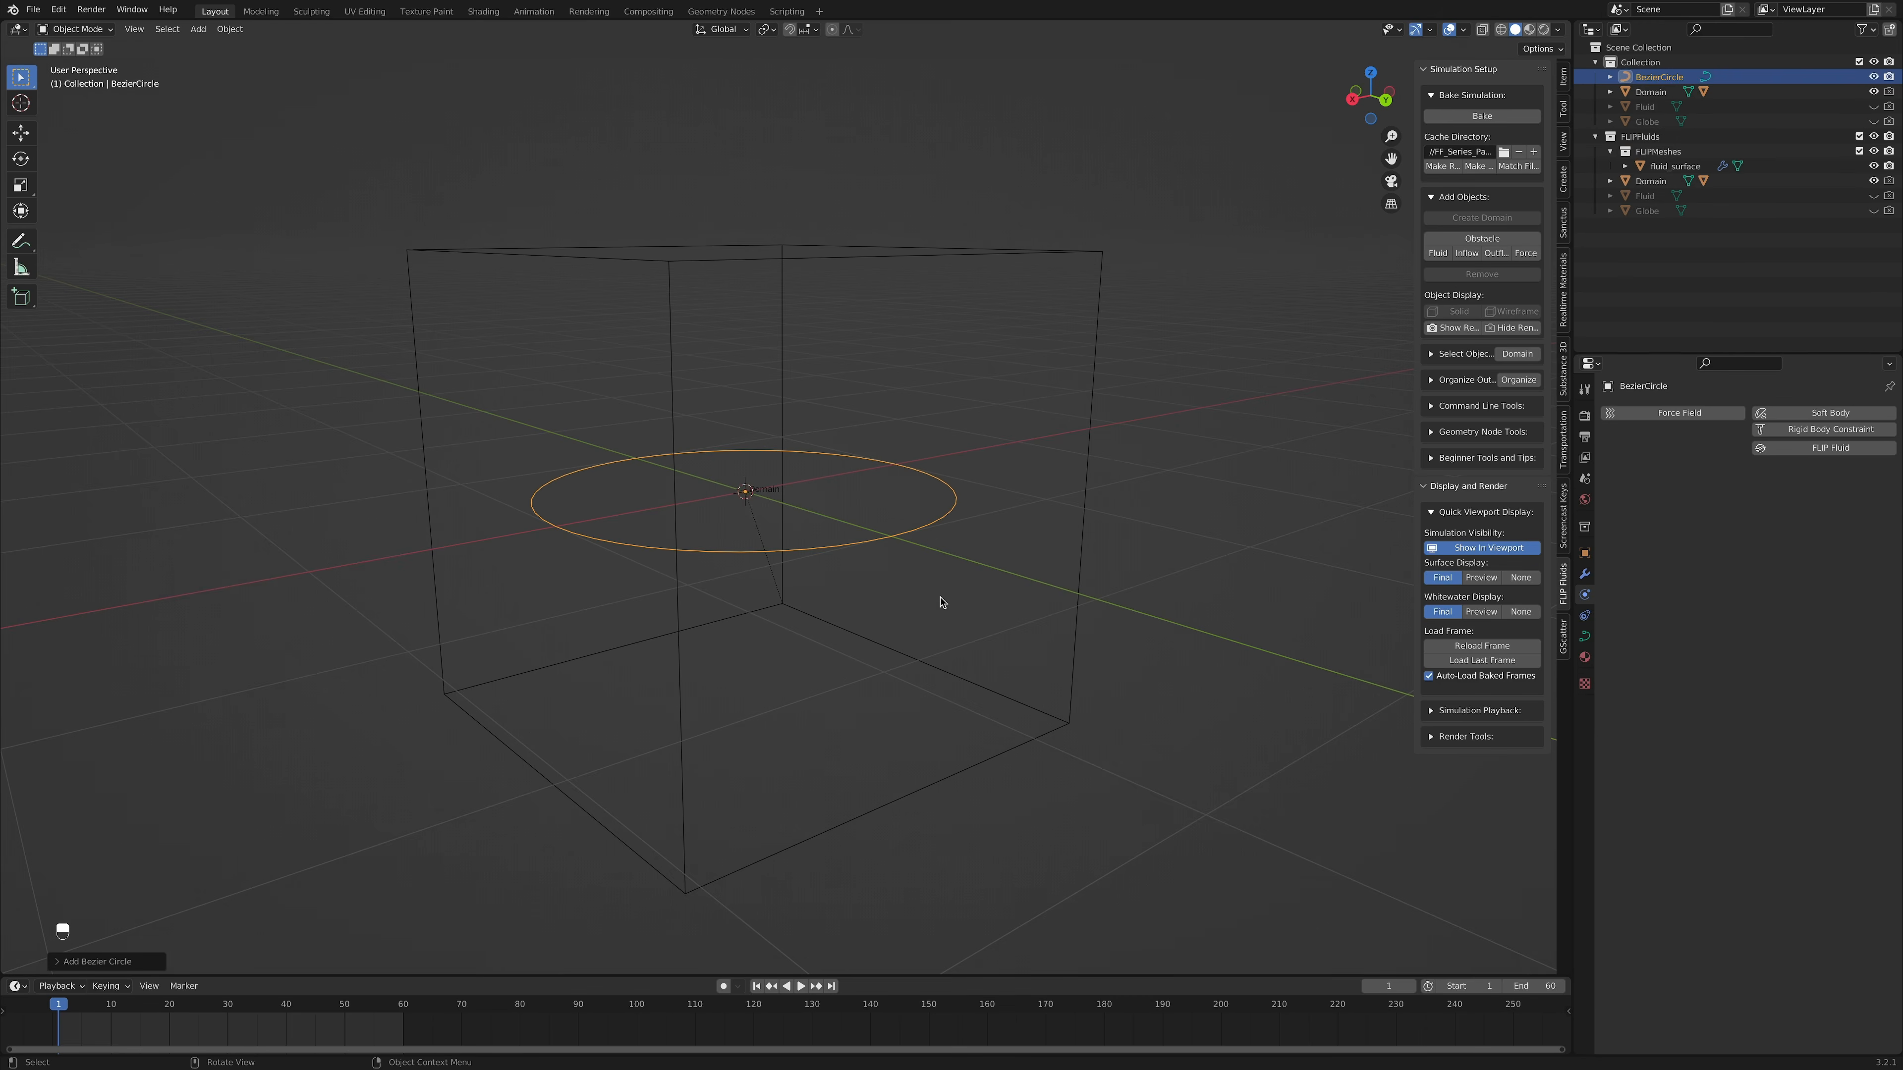
left_click(1873, 121)
middle_click_drag(1168, 458, 1197, 497)
Step: Scale the Bezier circle down to fit well inside the globe and raise it slightly along Z
key("s")
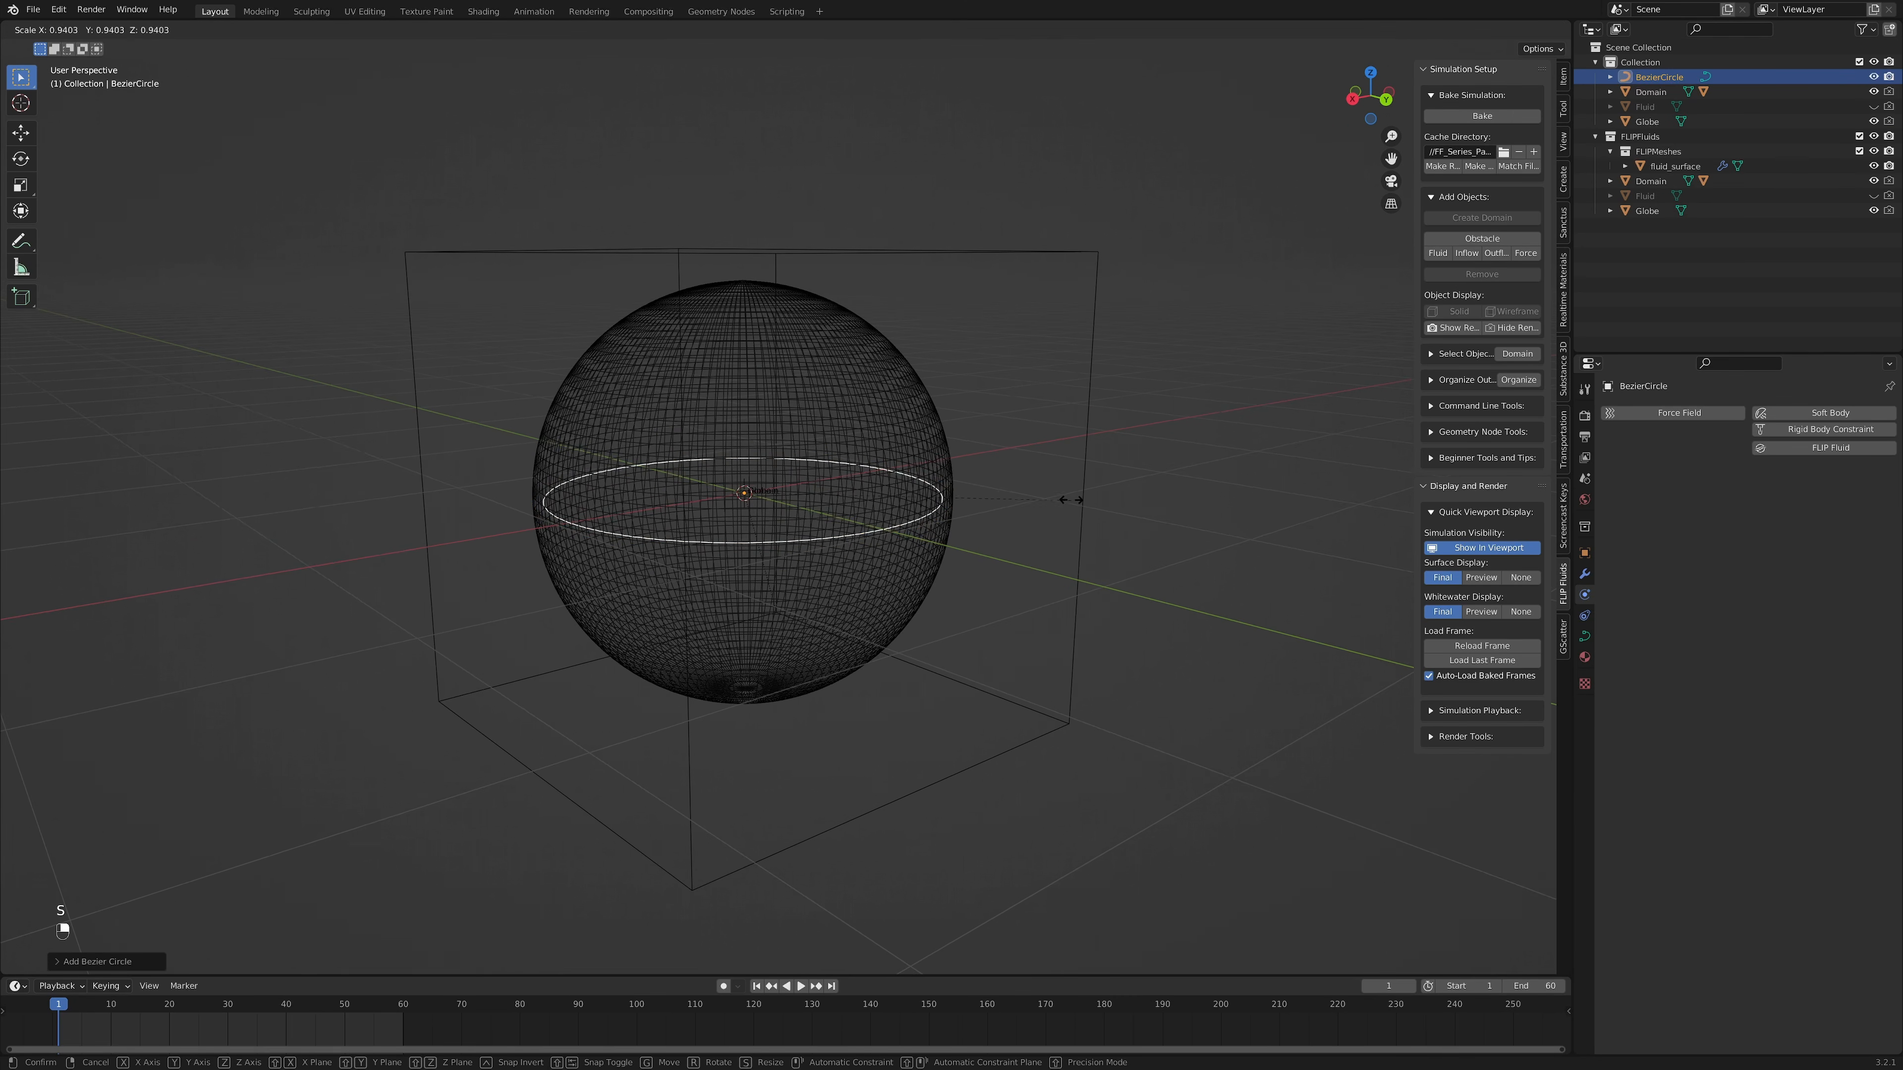
left_click(956, 499)
key("g")
key("z")
left_click(954, 489)
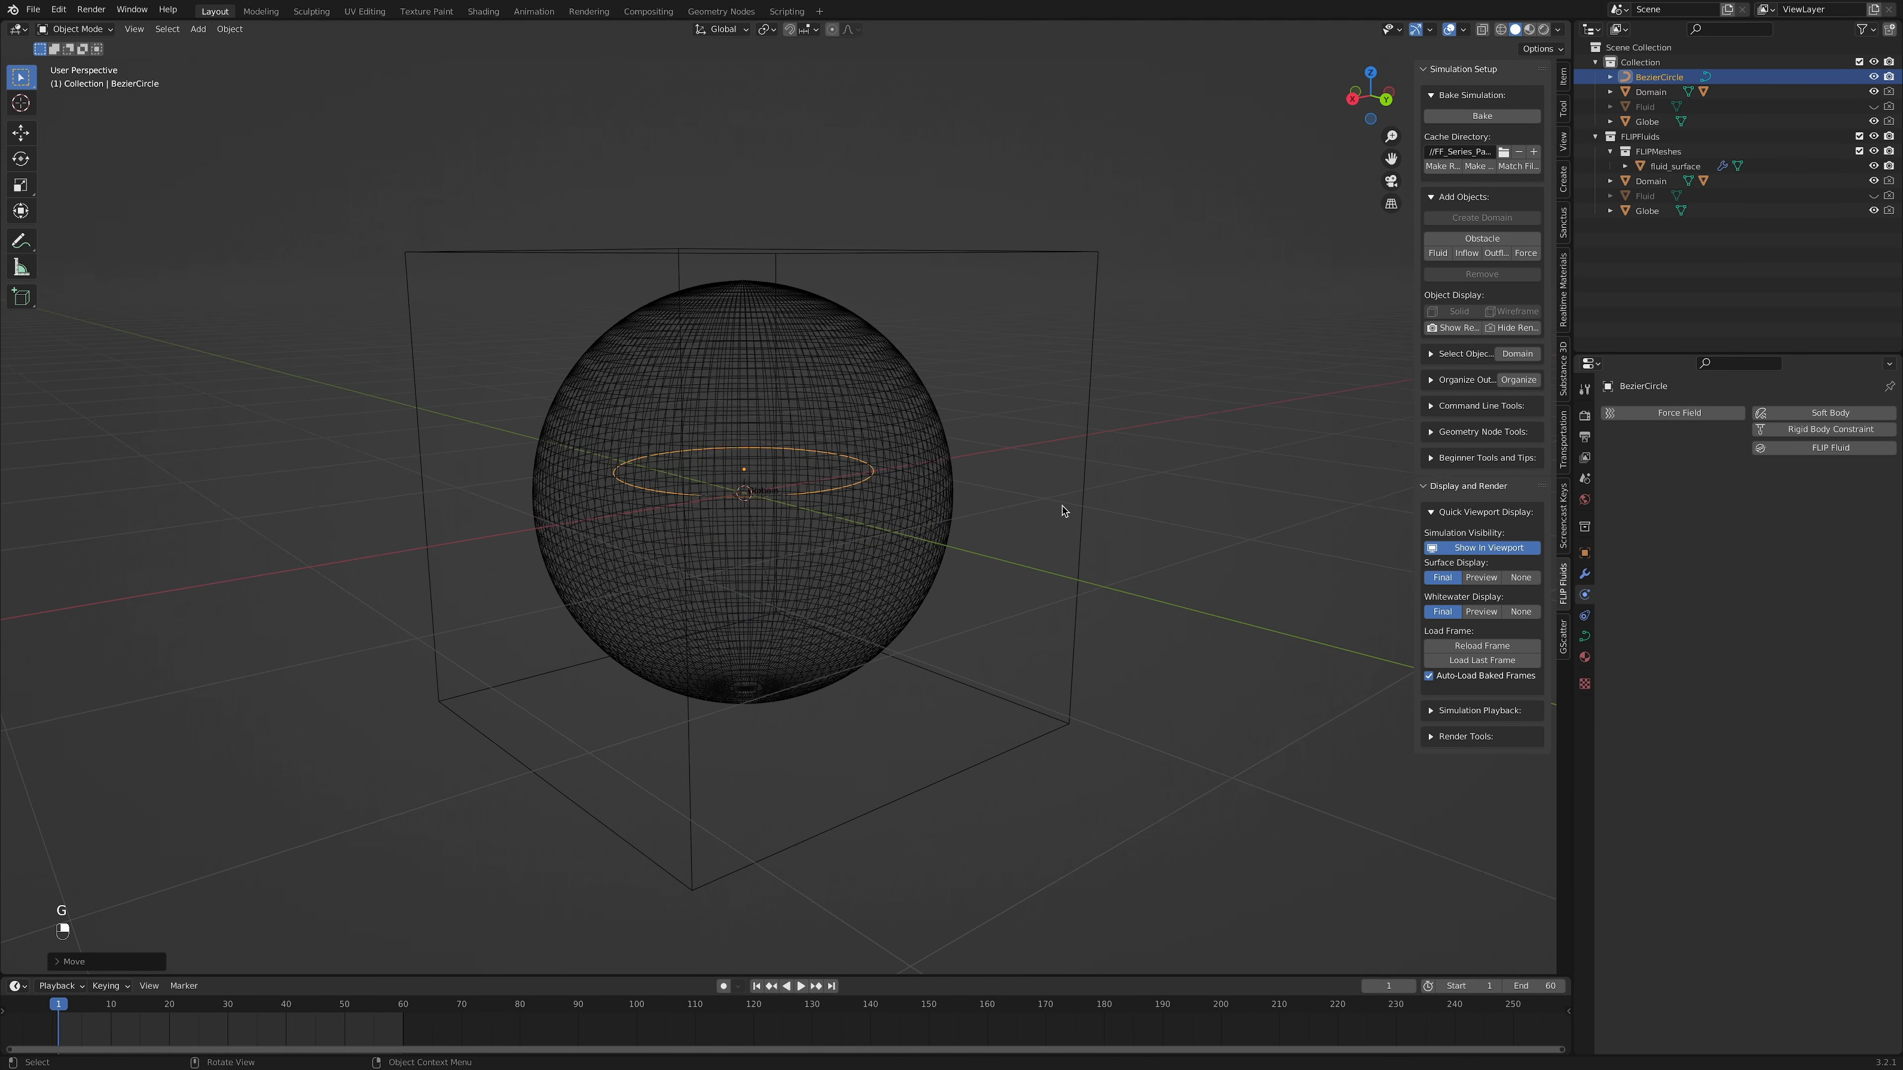
Step: Make the Bezier circle a FLIP Fluid object of type Force Field in Curve Guide Force mode, and deselect it
left_click(1833, 448)
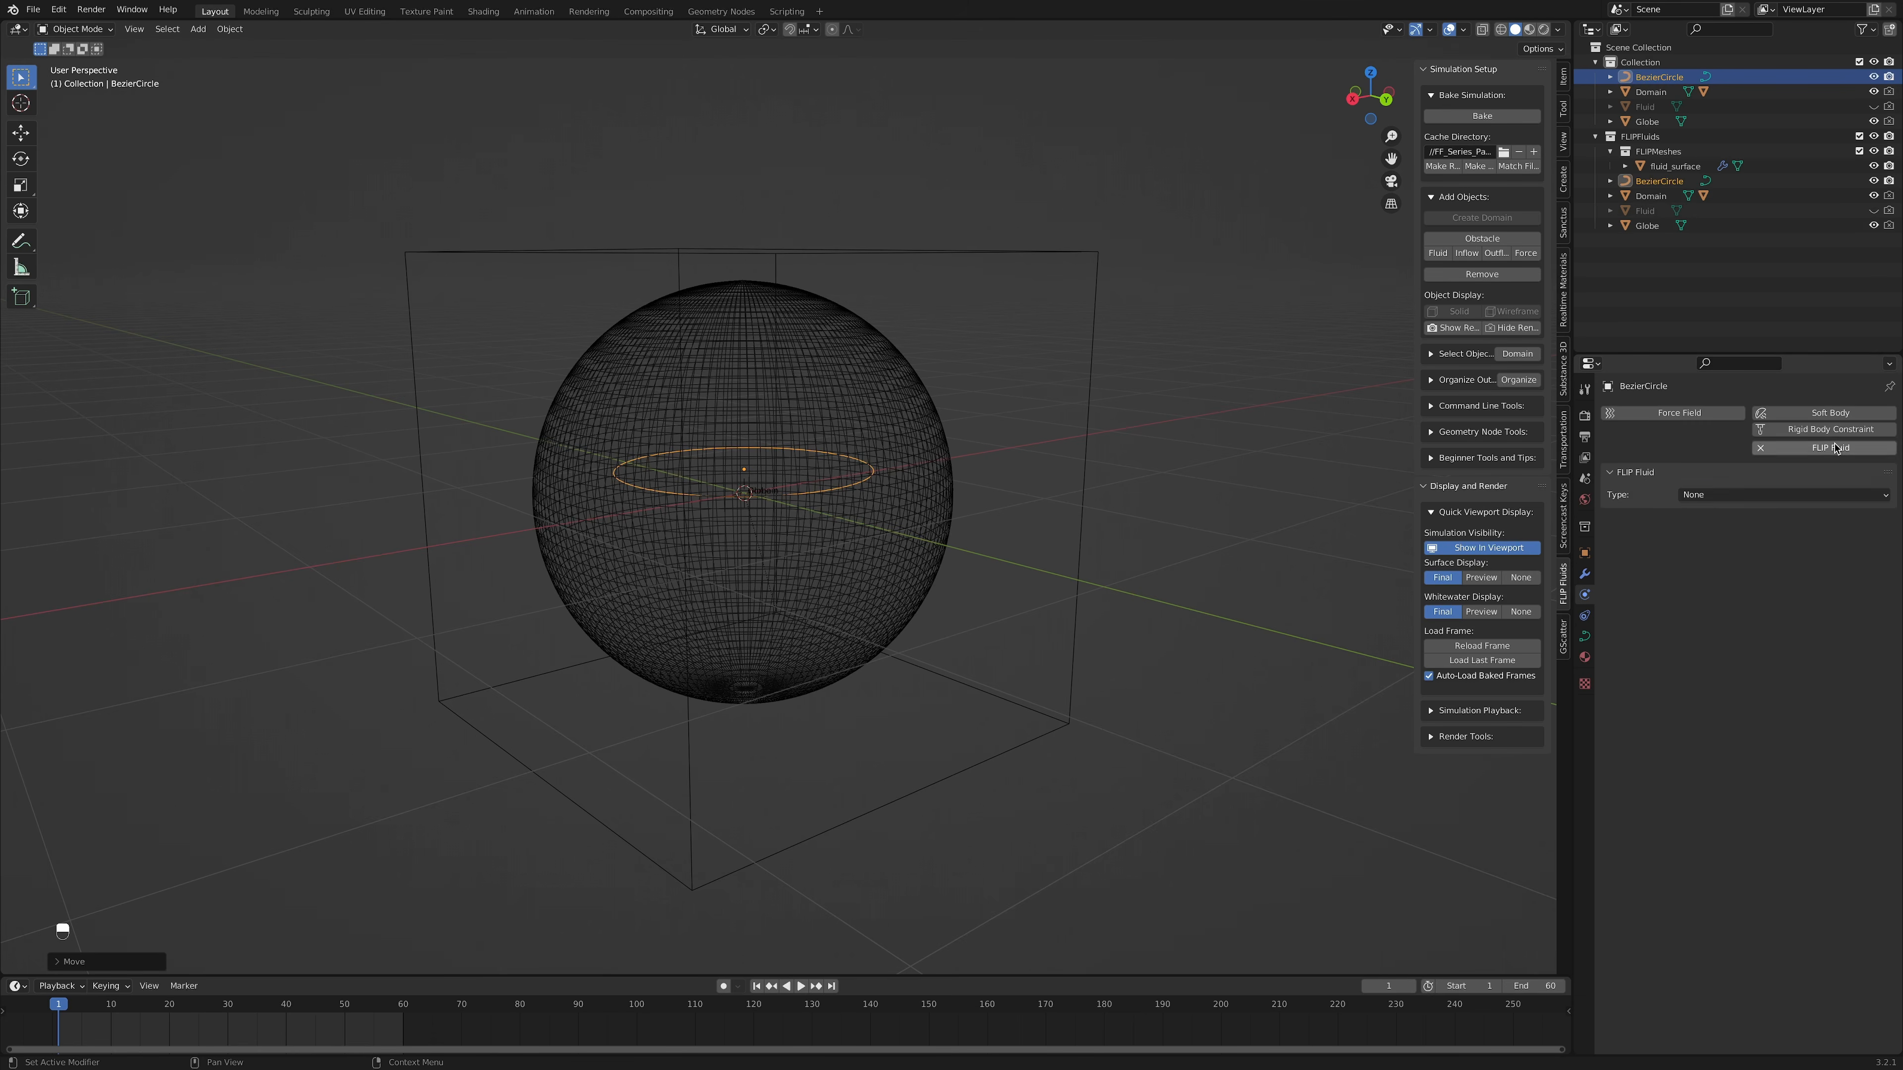
left_click(1769, 502)
left_click(1715, 611)
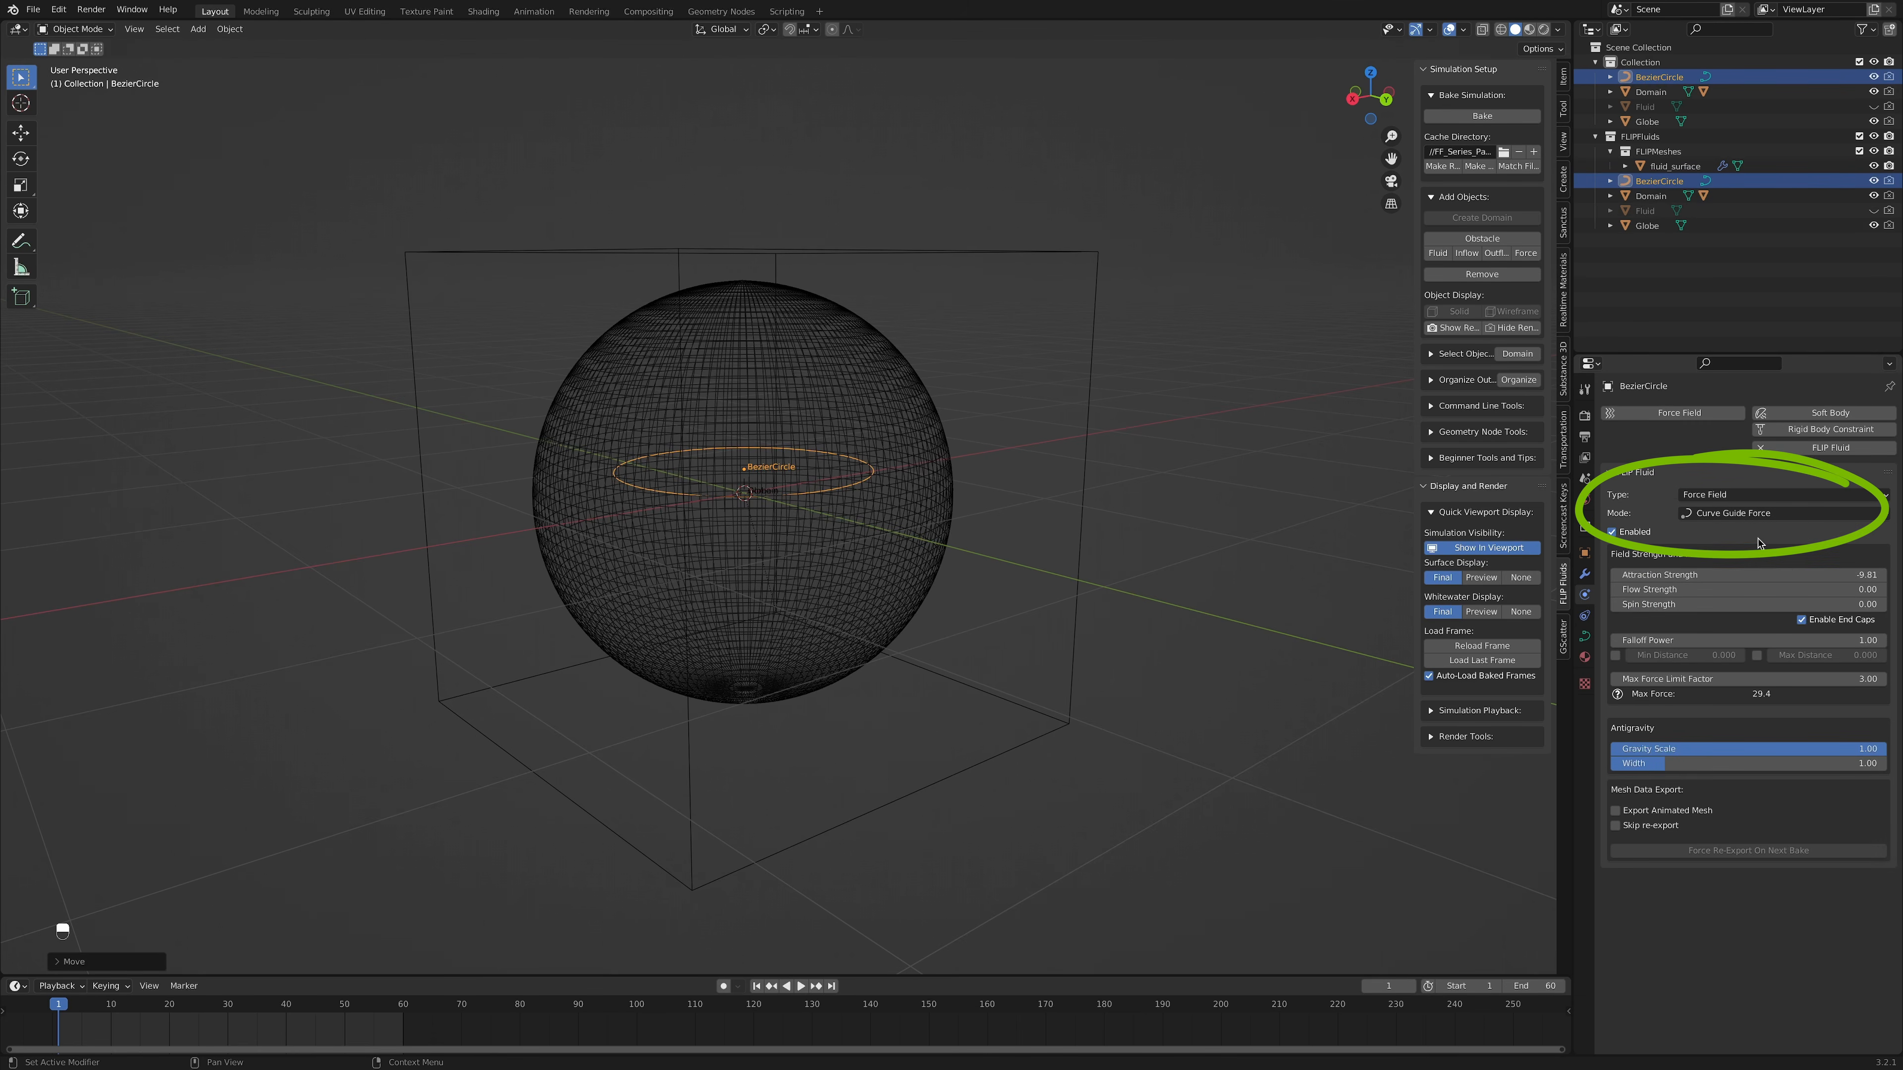
left_click(1336, 559)
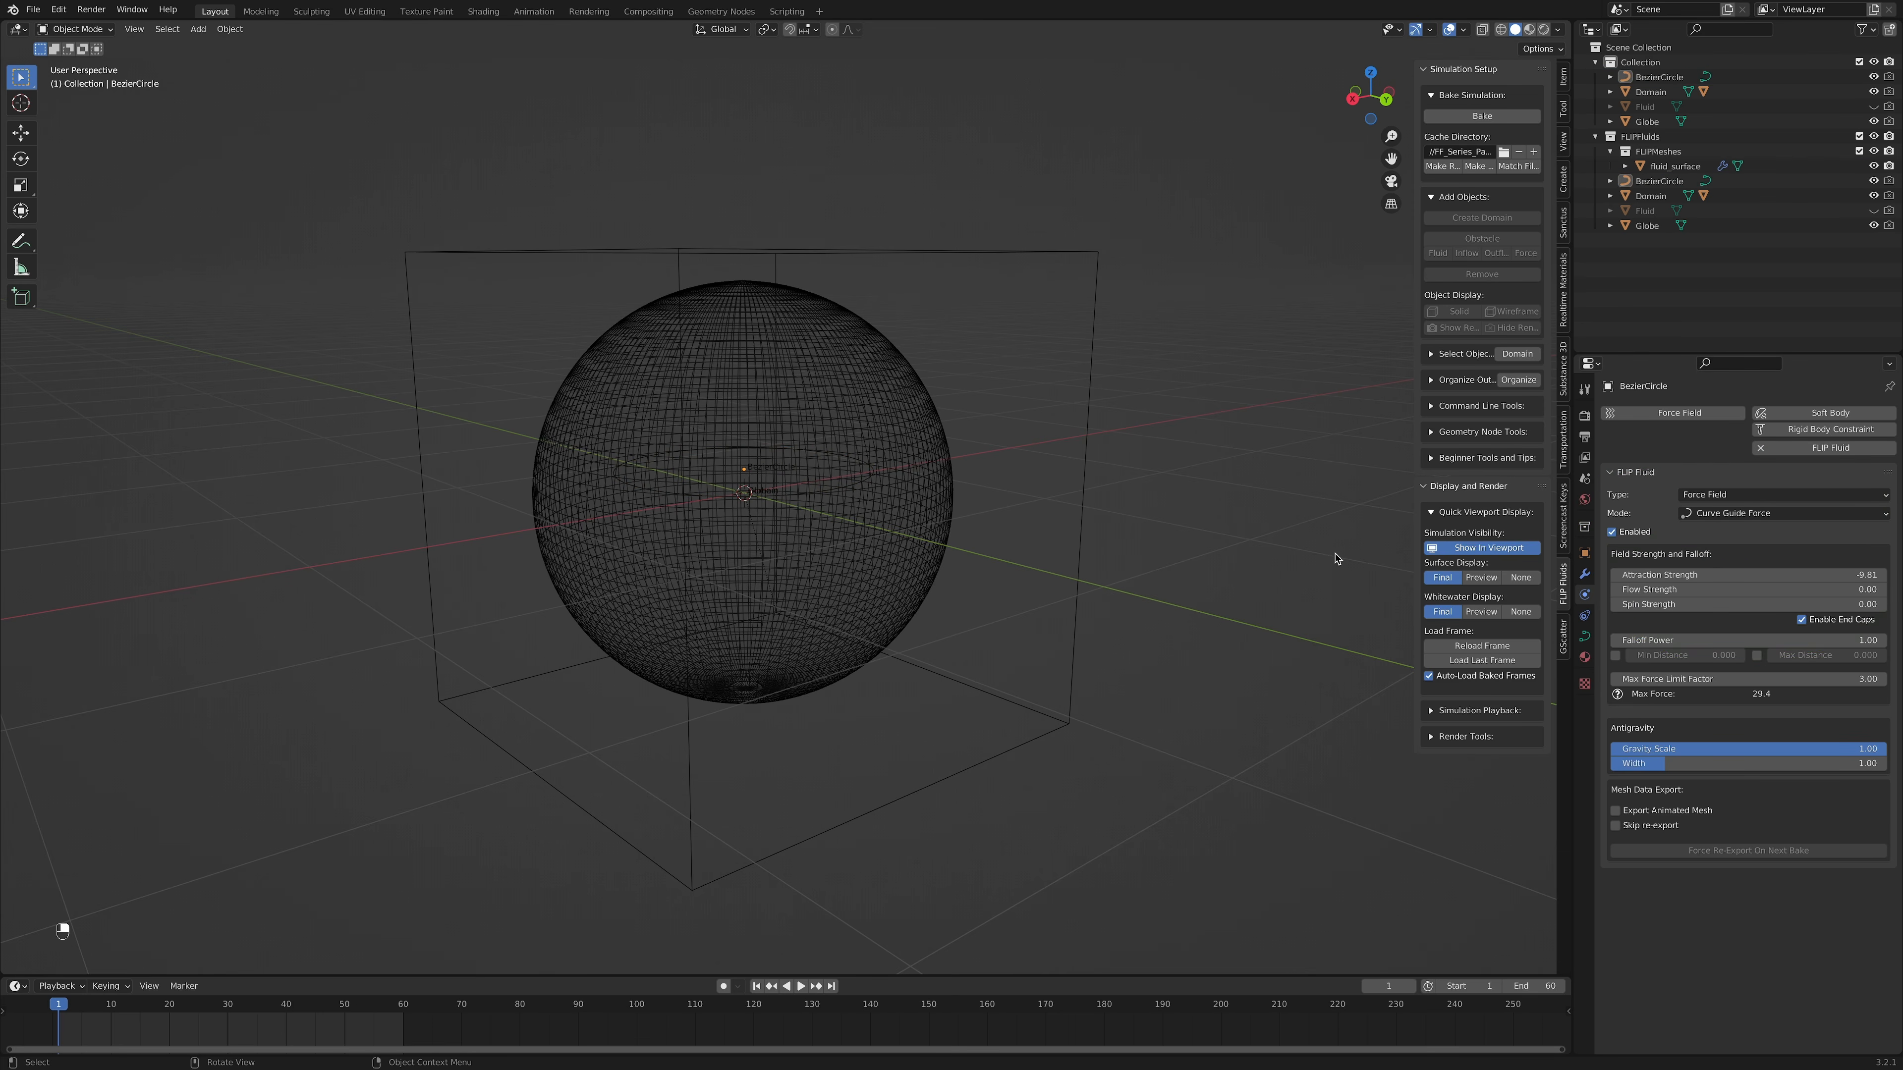
Step: Bake the simulation with the curve force field and hide the Globe
left_click(1521, 116)
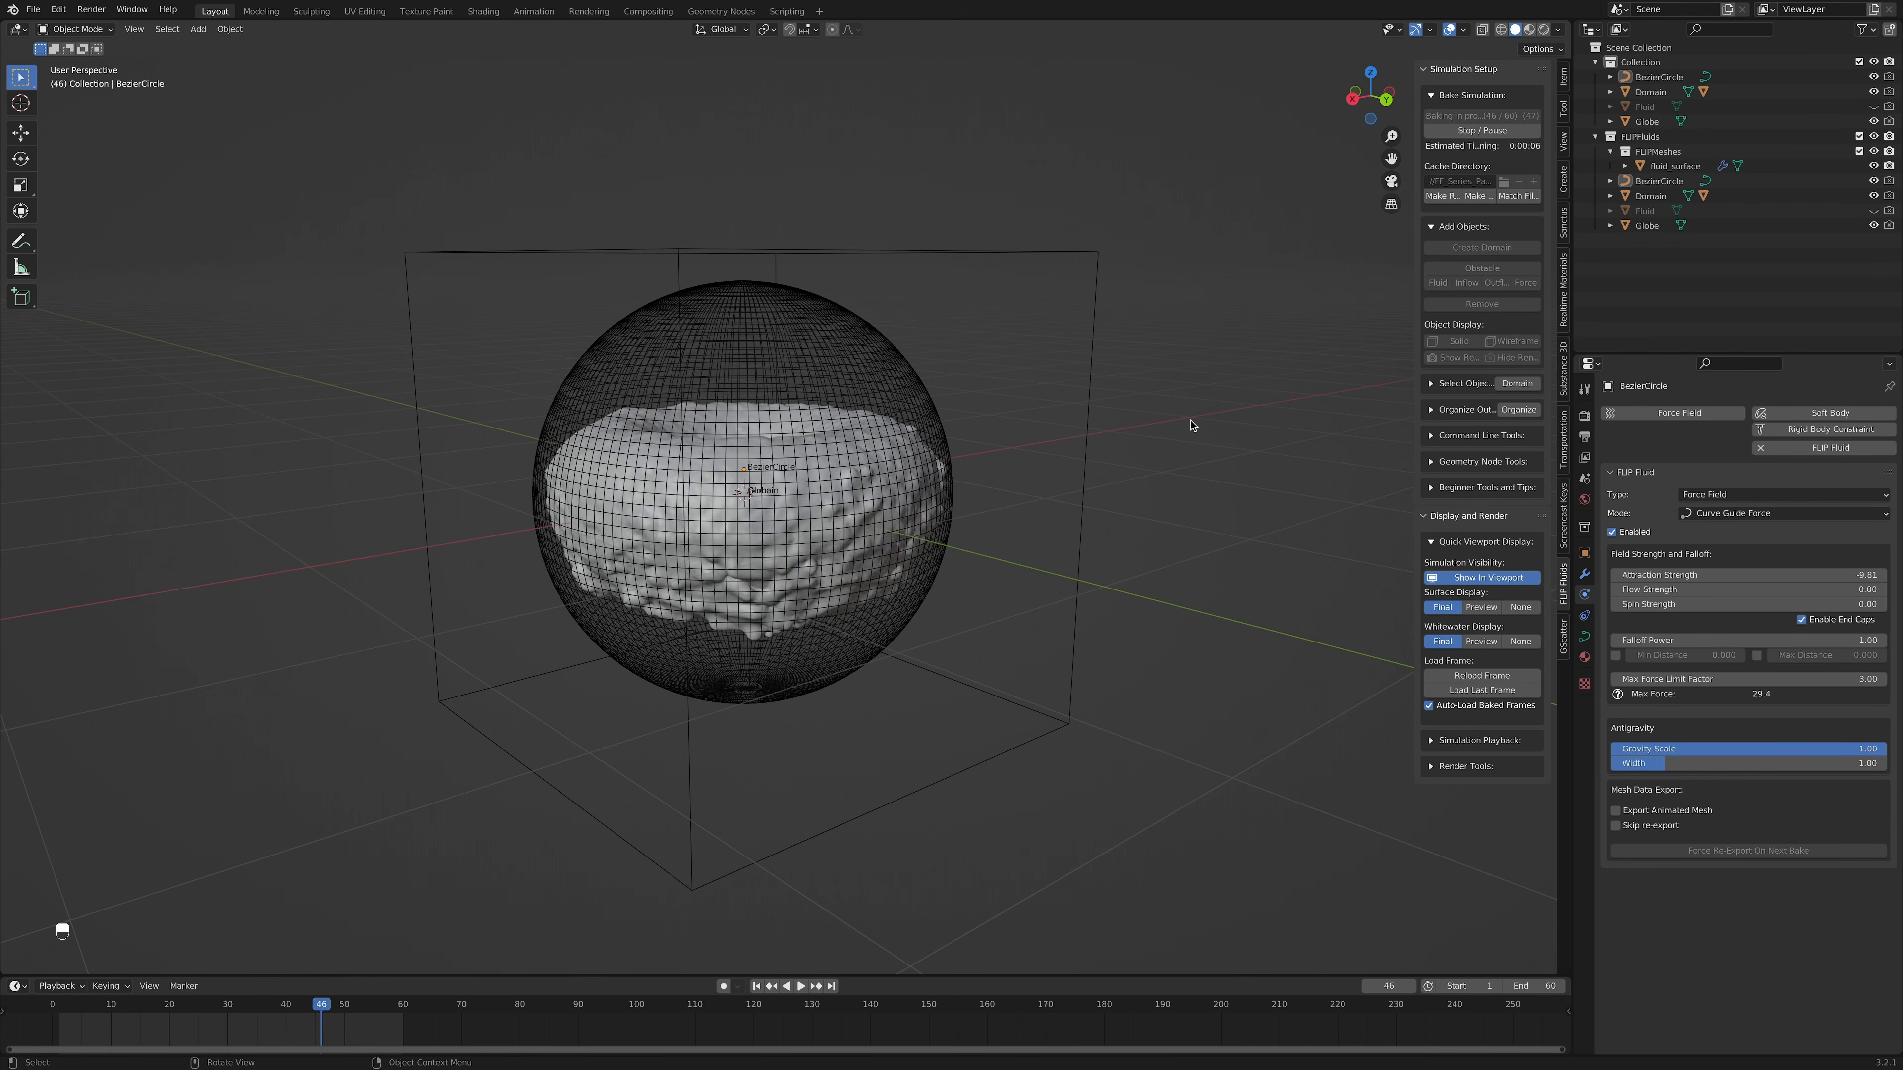
left_click(1873, 121)
middle_click_drag(1266, 405, 878, 853)
Step: Play the baked simulation from the first frame to examine how the circle attracts the fluid, and return to frame 1
left_click(757, 989)
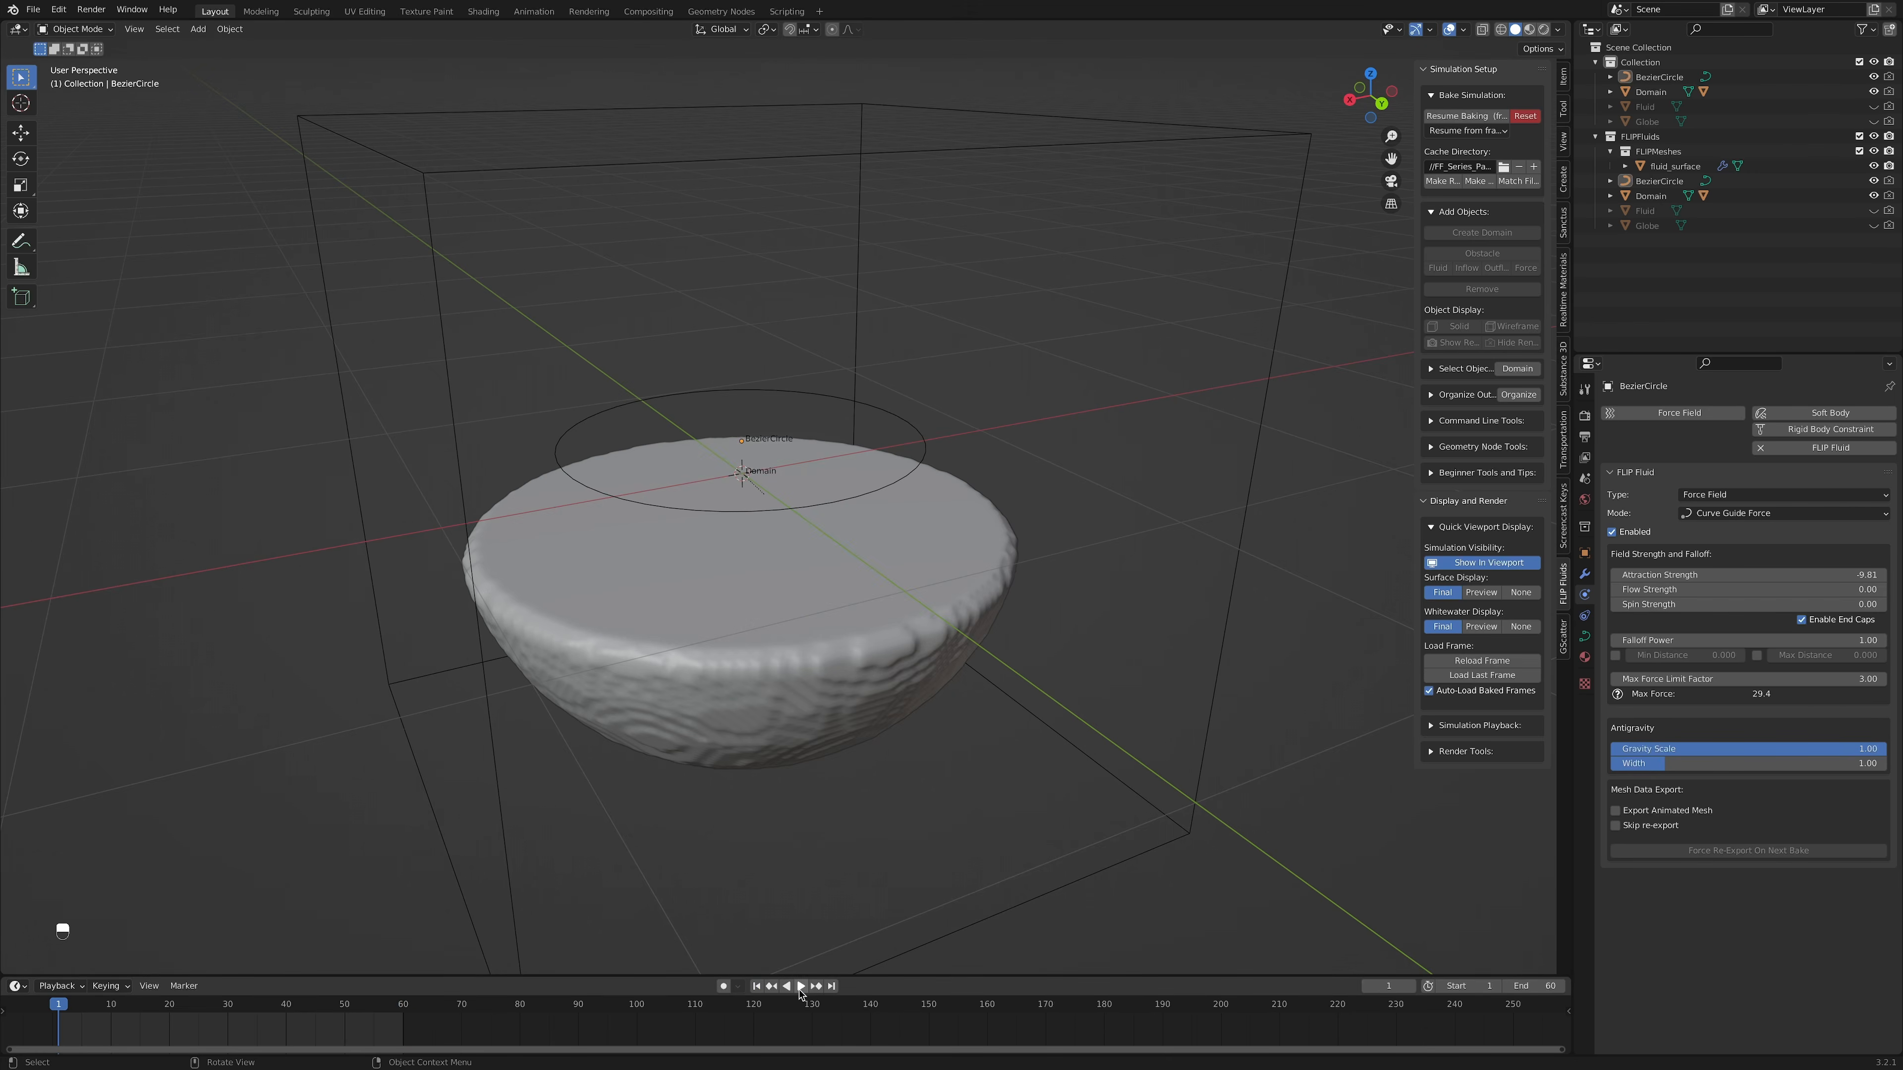
left_click(800, 989)
middle_click_drag(1156, 577, 975, 878)
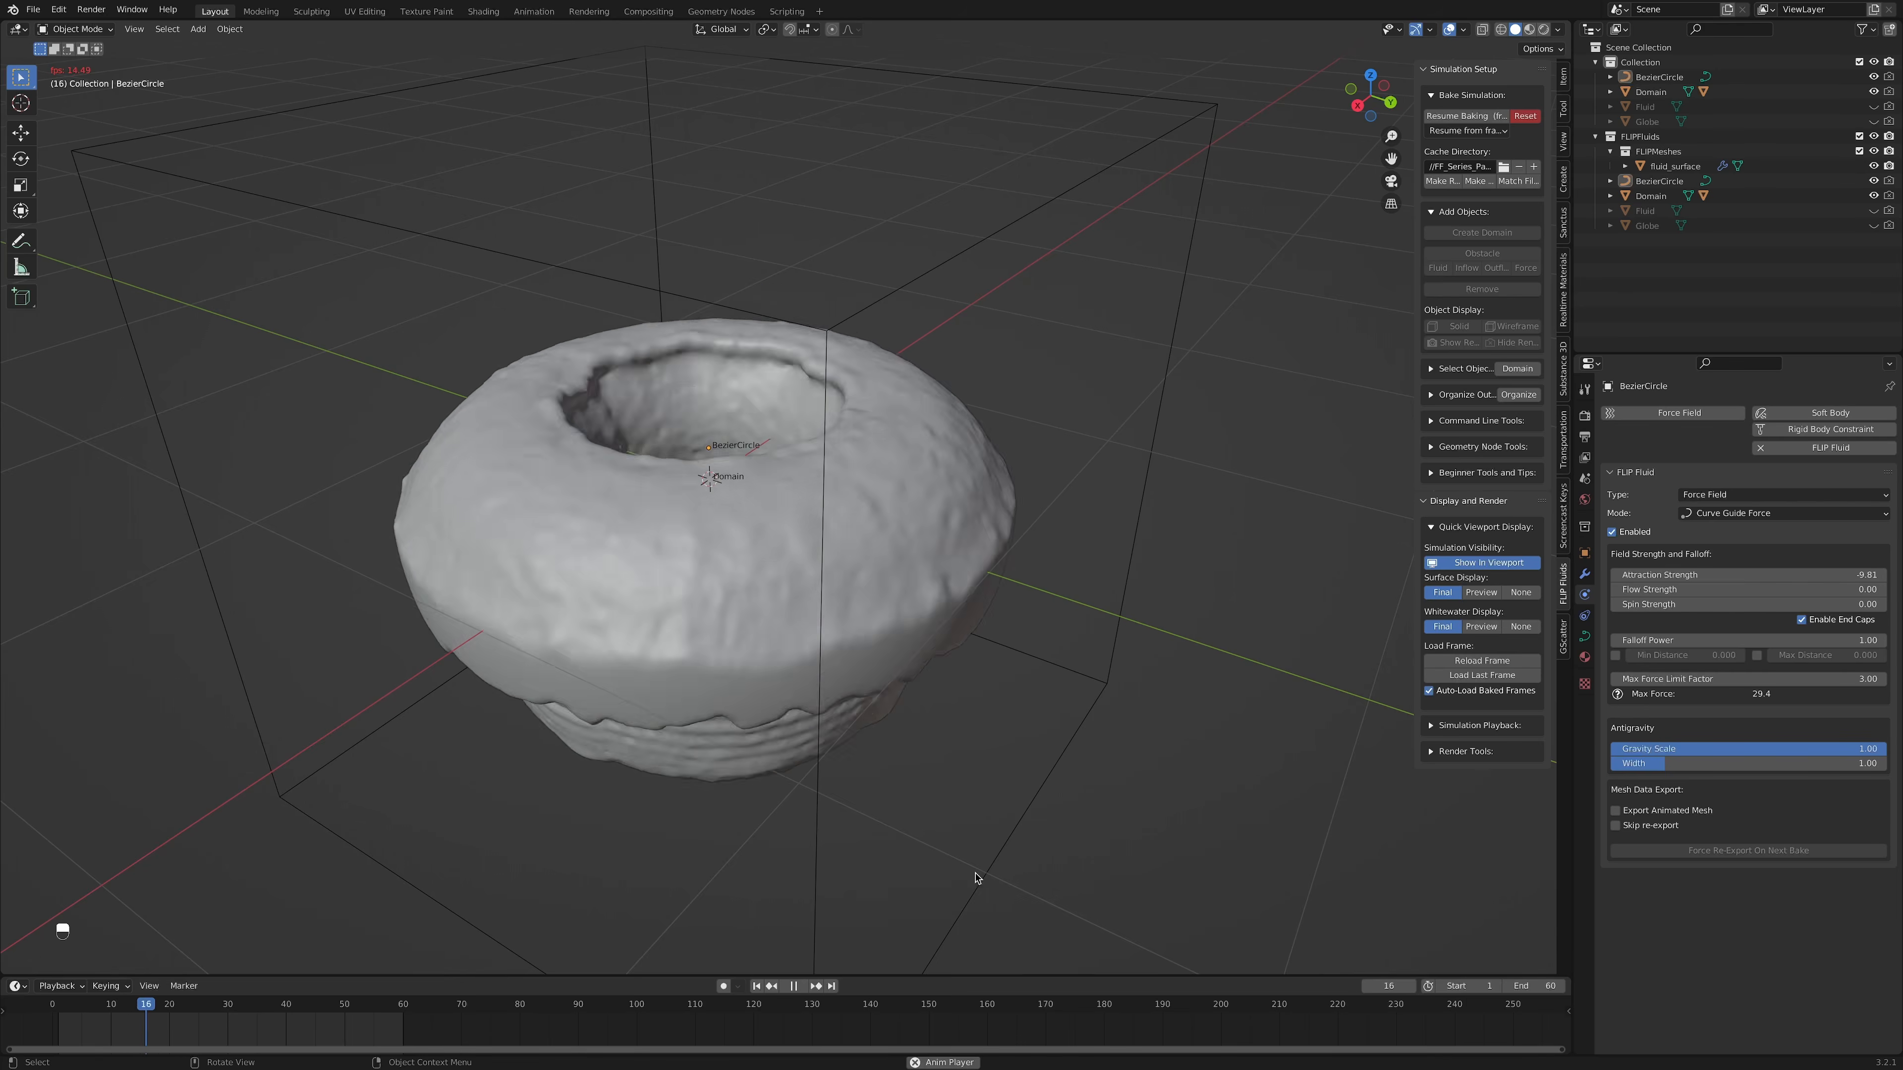
left_click(794, 987)
left_click(756, 986)
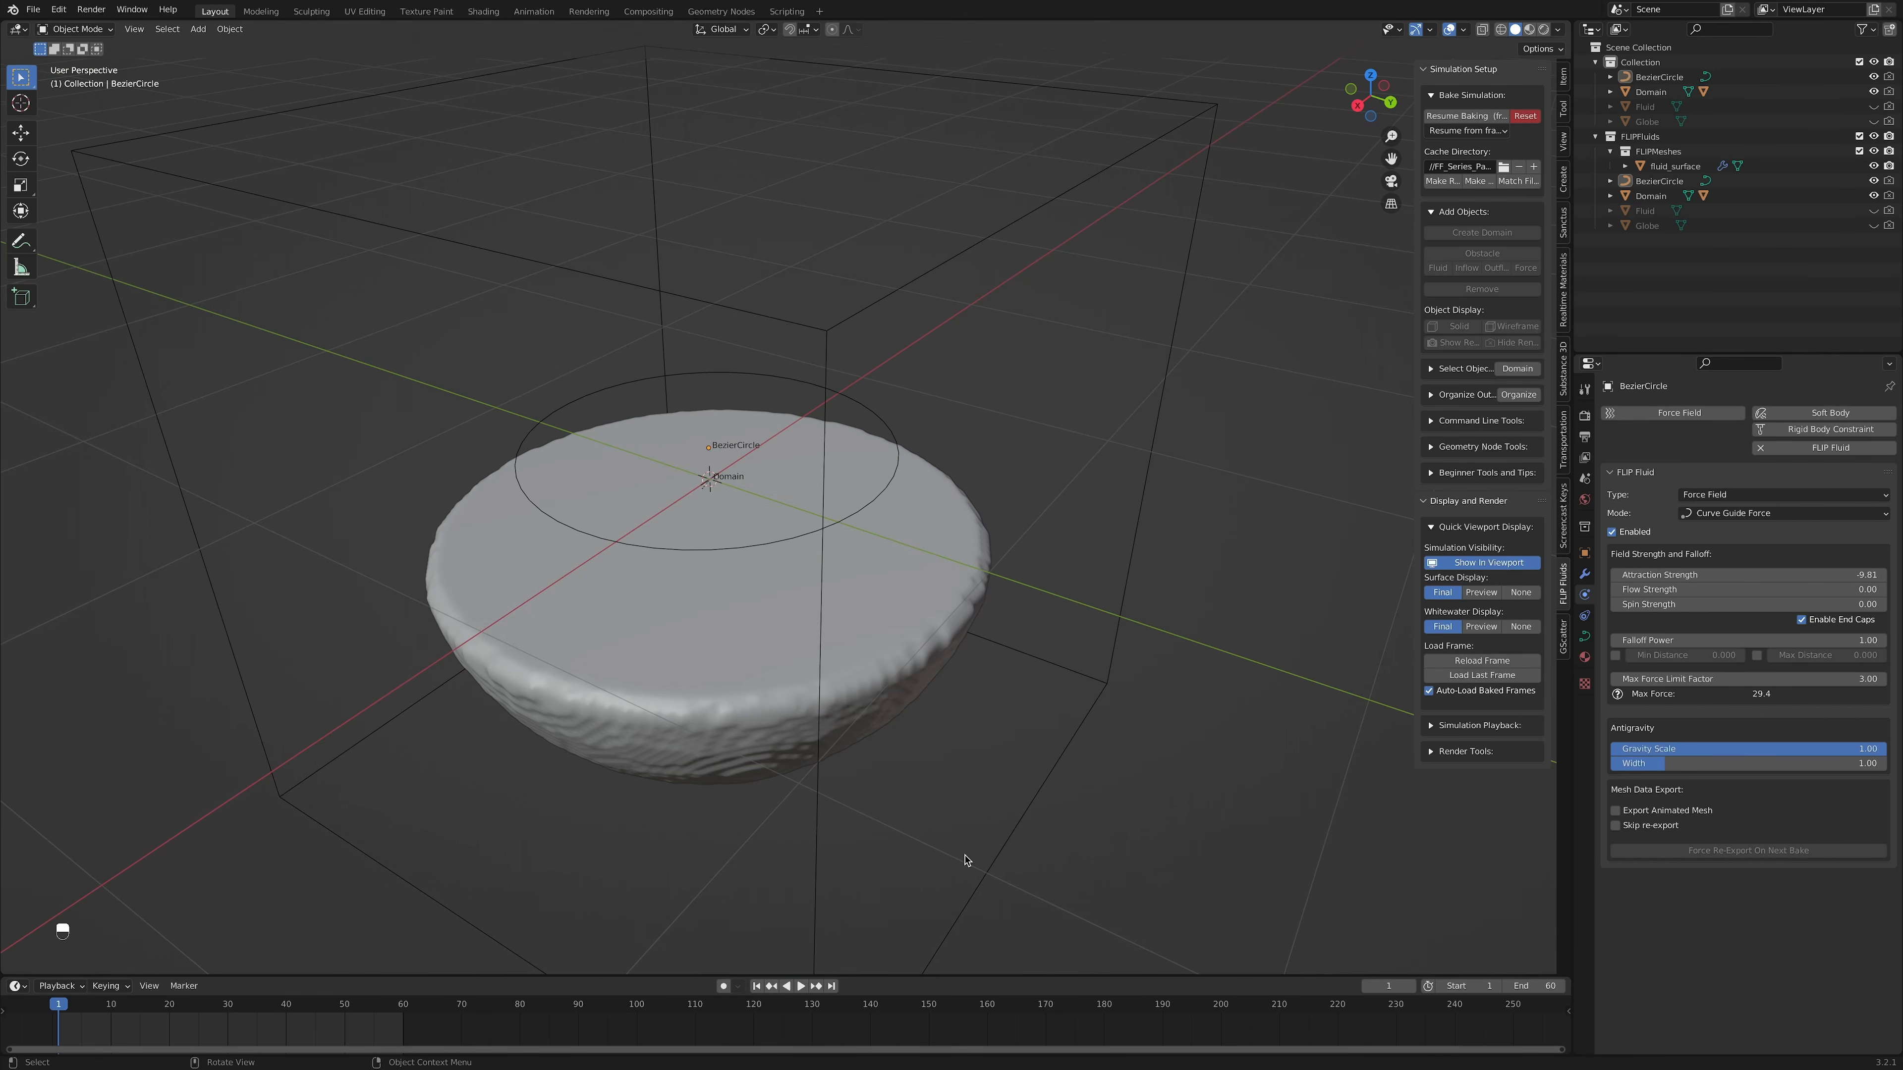
Step: Reset the bake and set the Bezier circle's Attraction Strength to 0 and Spin Strength to -5
key("super+z")
key("super+z")
key("super+z")
key("super+z")
key("super+z")
key("super+z")
key("super+z")
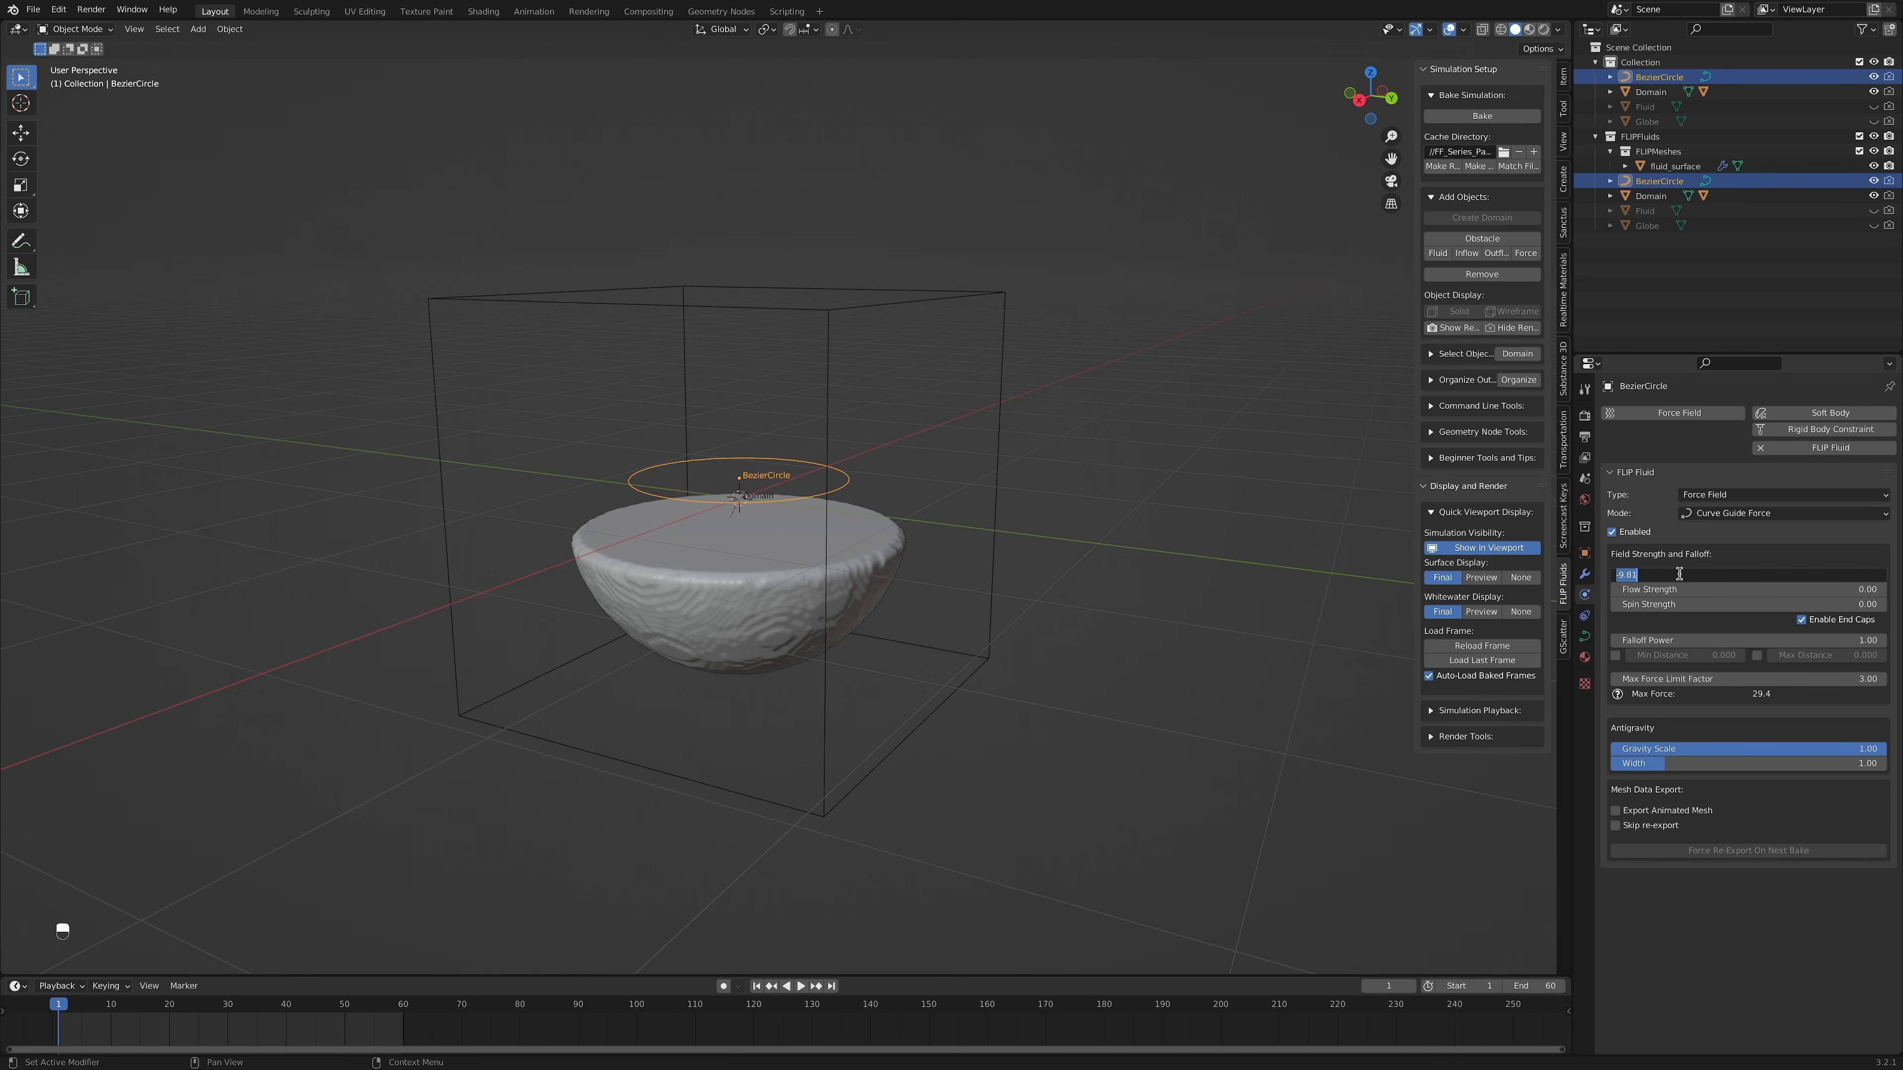
key("BackSpace")
left_click(1680, 604)
key("Return")
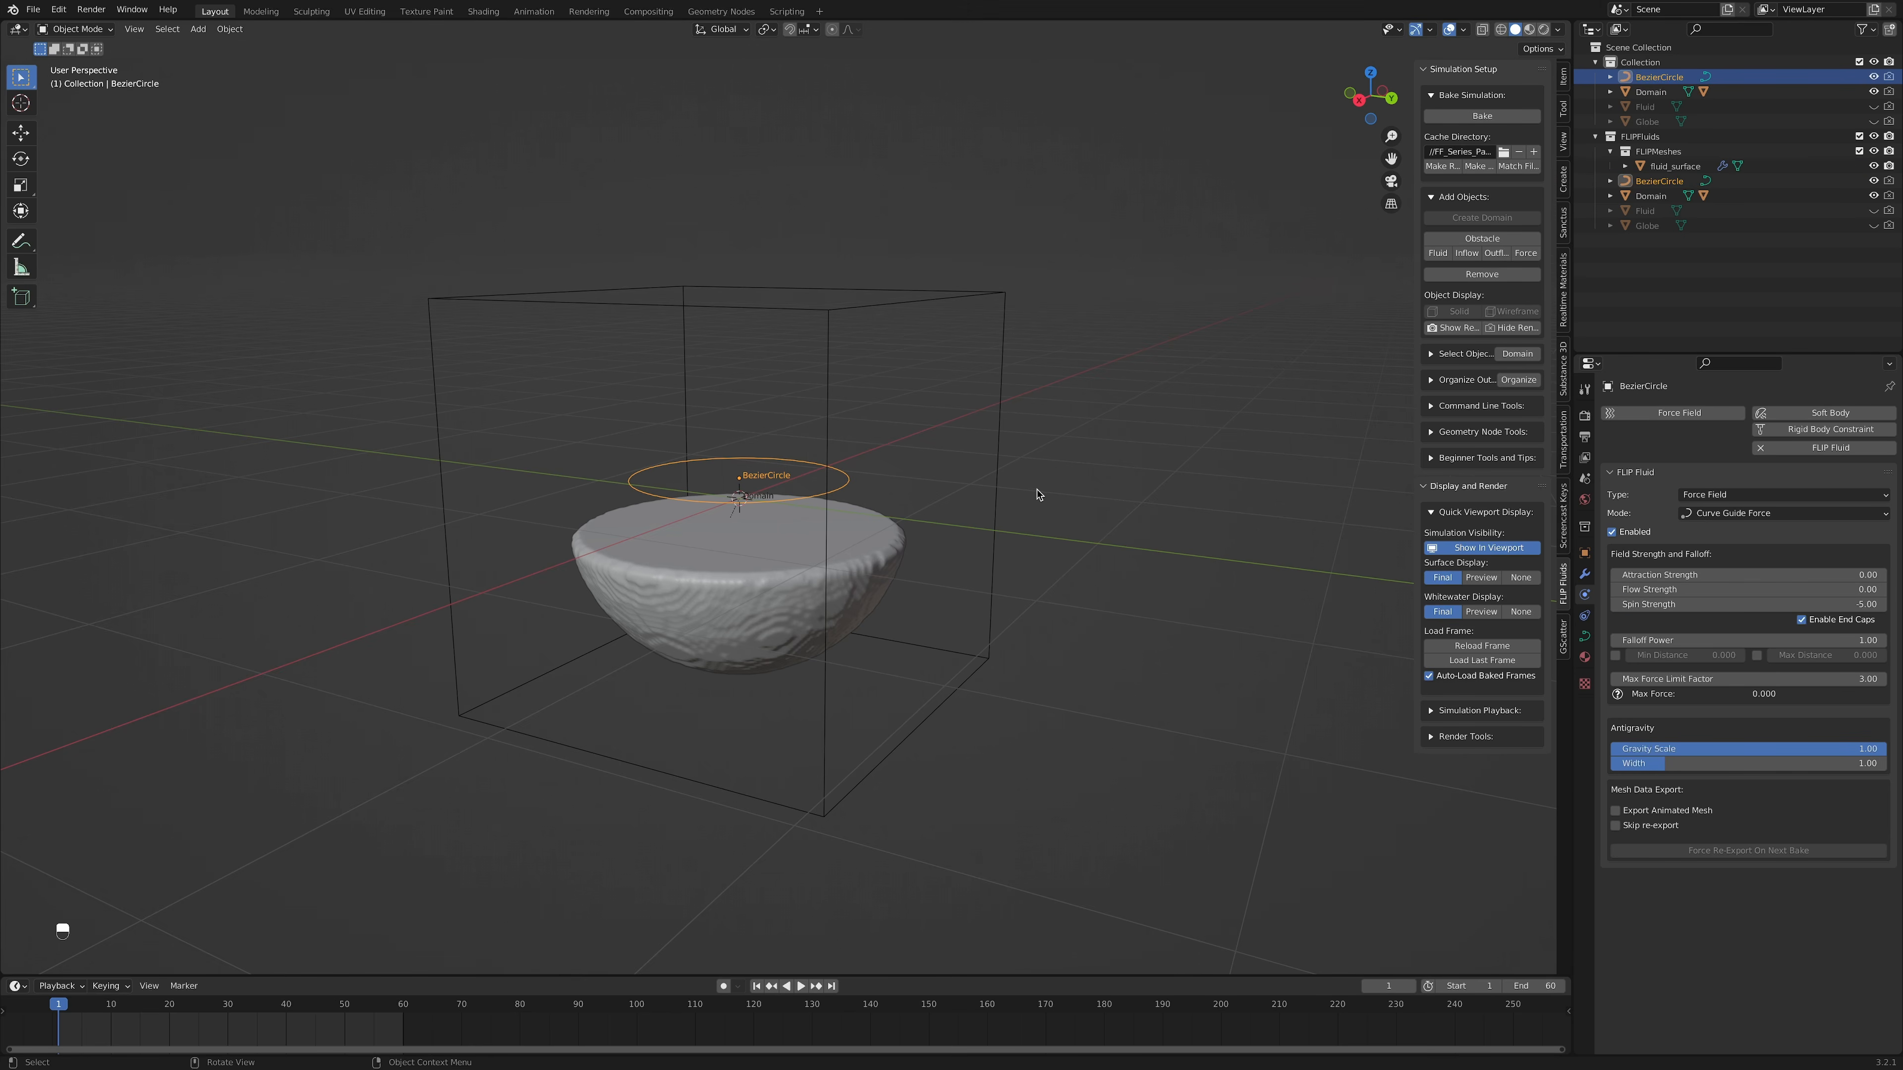
middle_click_drag(1040, 492, 1035, 497)
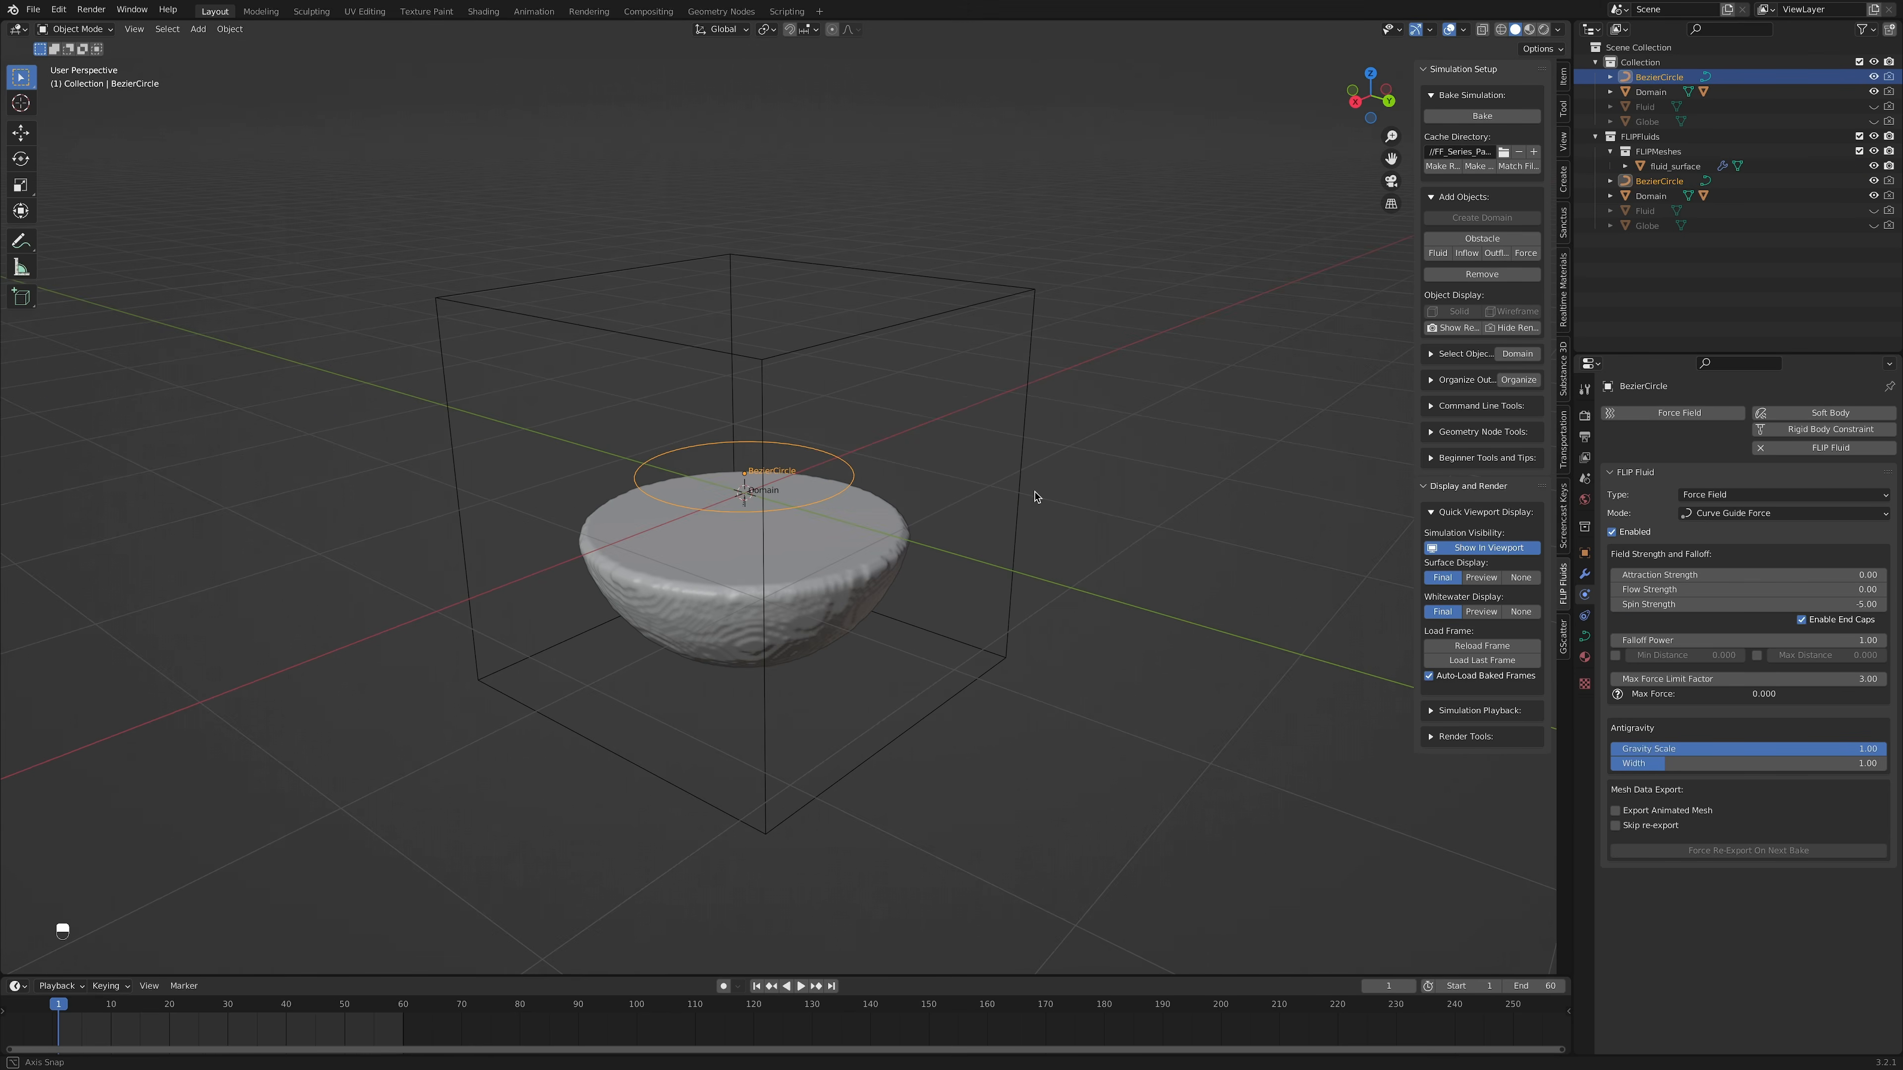
Step: Bake the simulation with the spin force, switch the viewport to wireframe shading and return to frame 1
left_click(1494, 117)
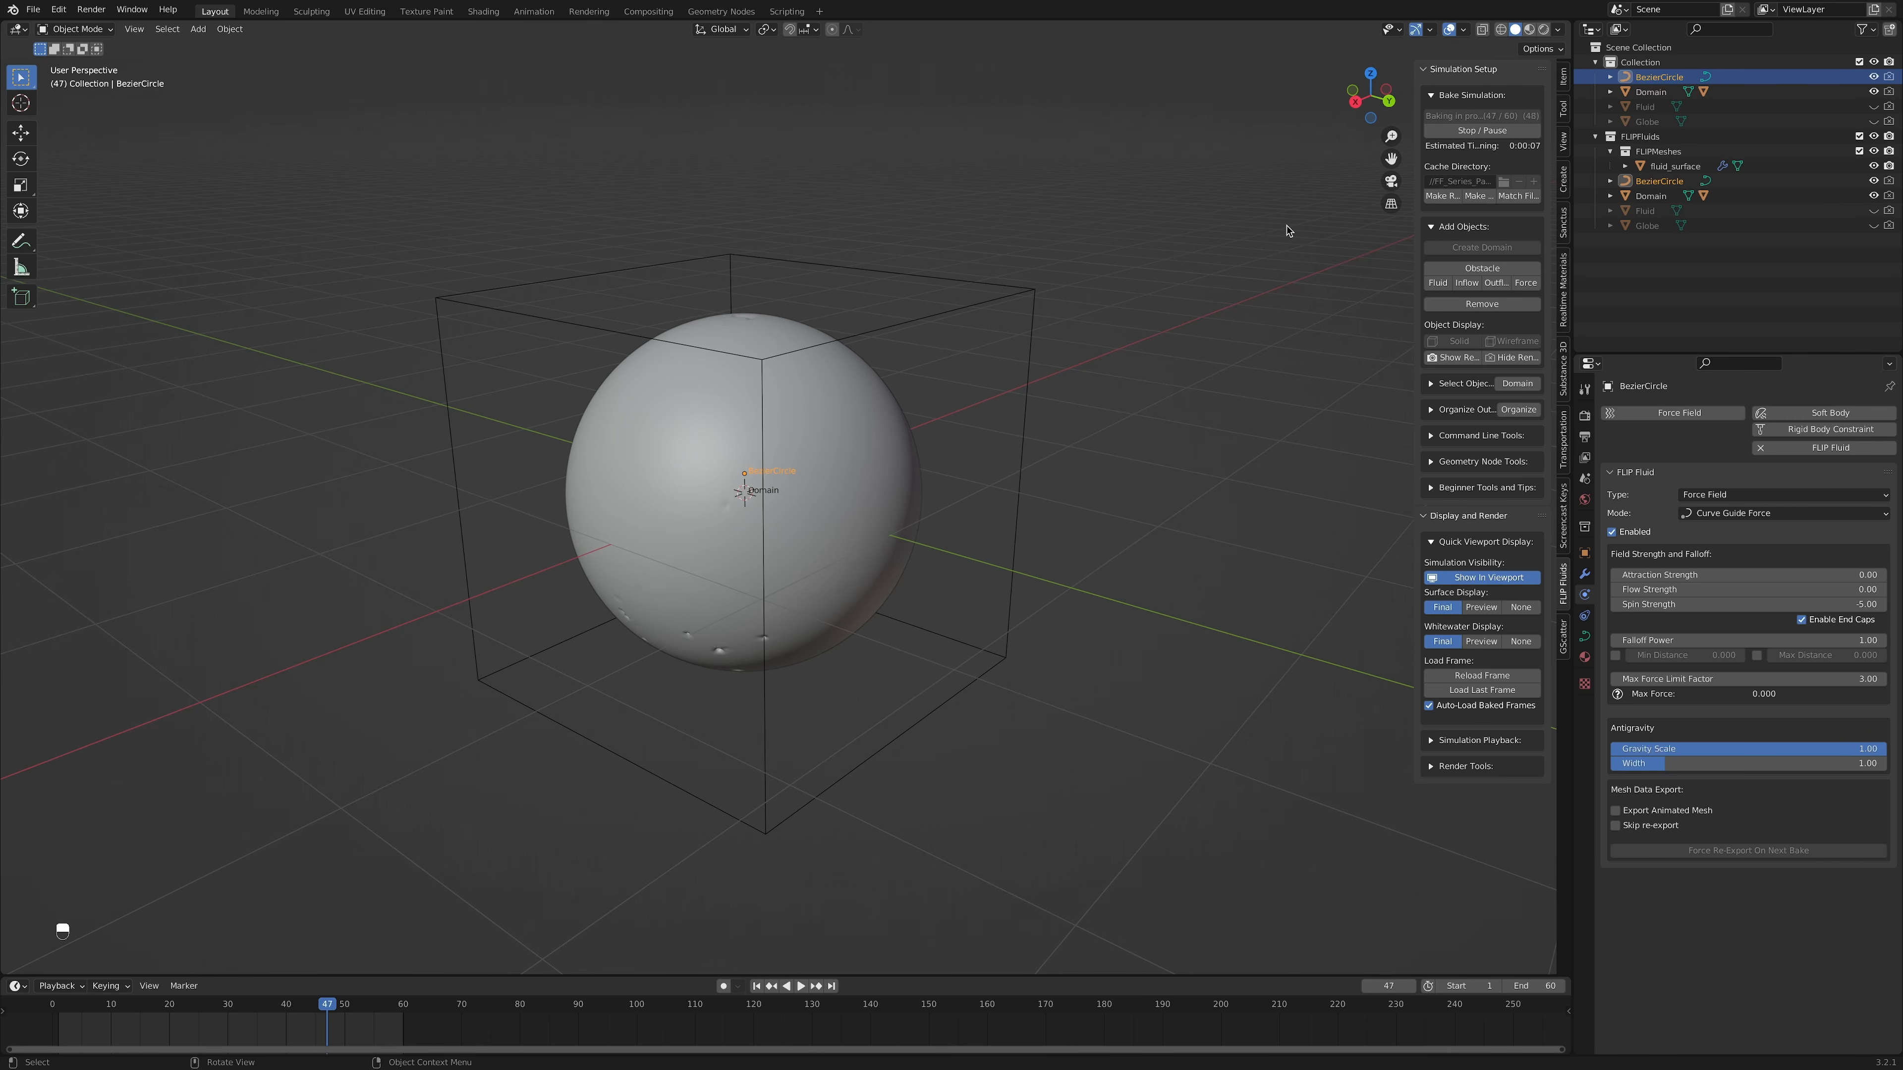
left_click(1500, 30)
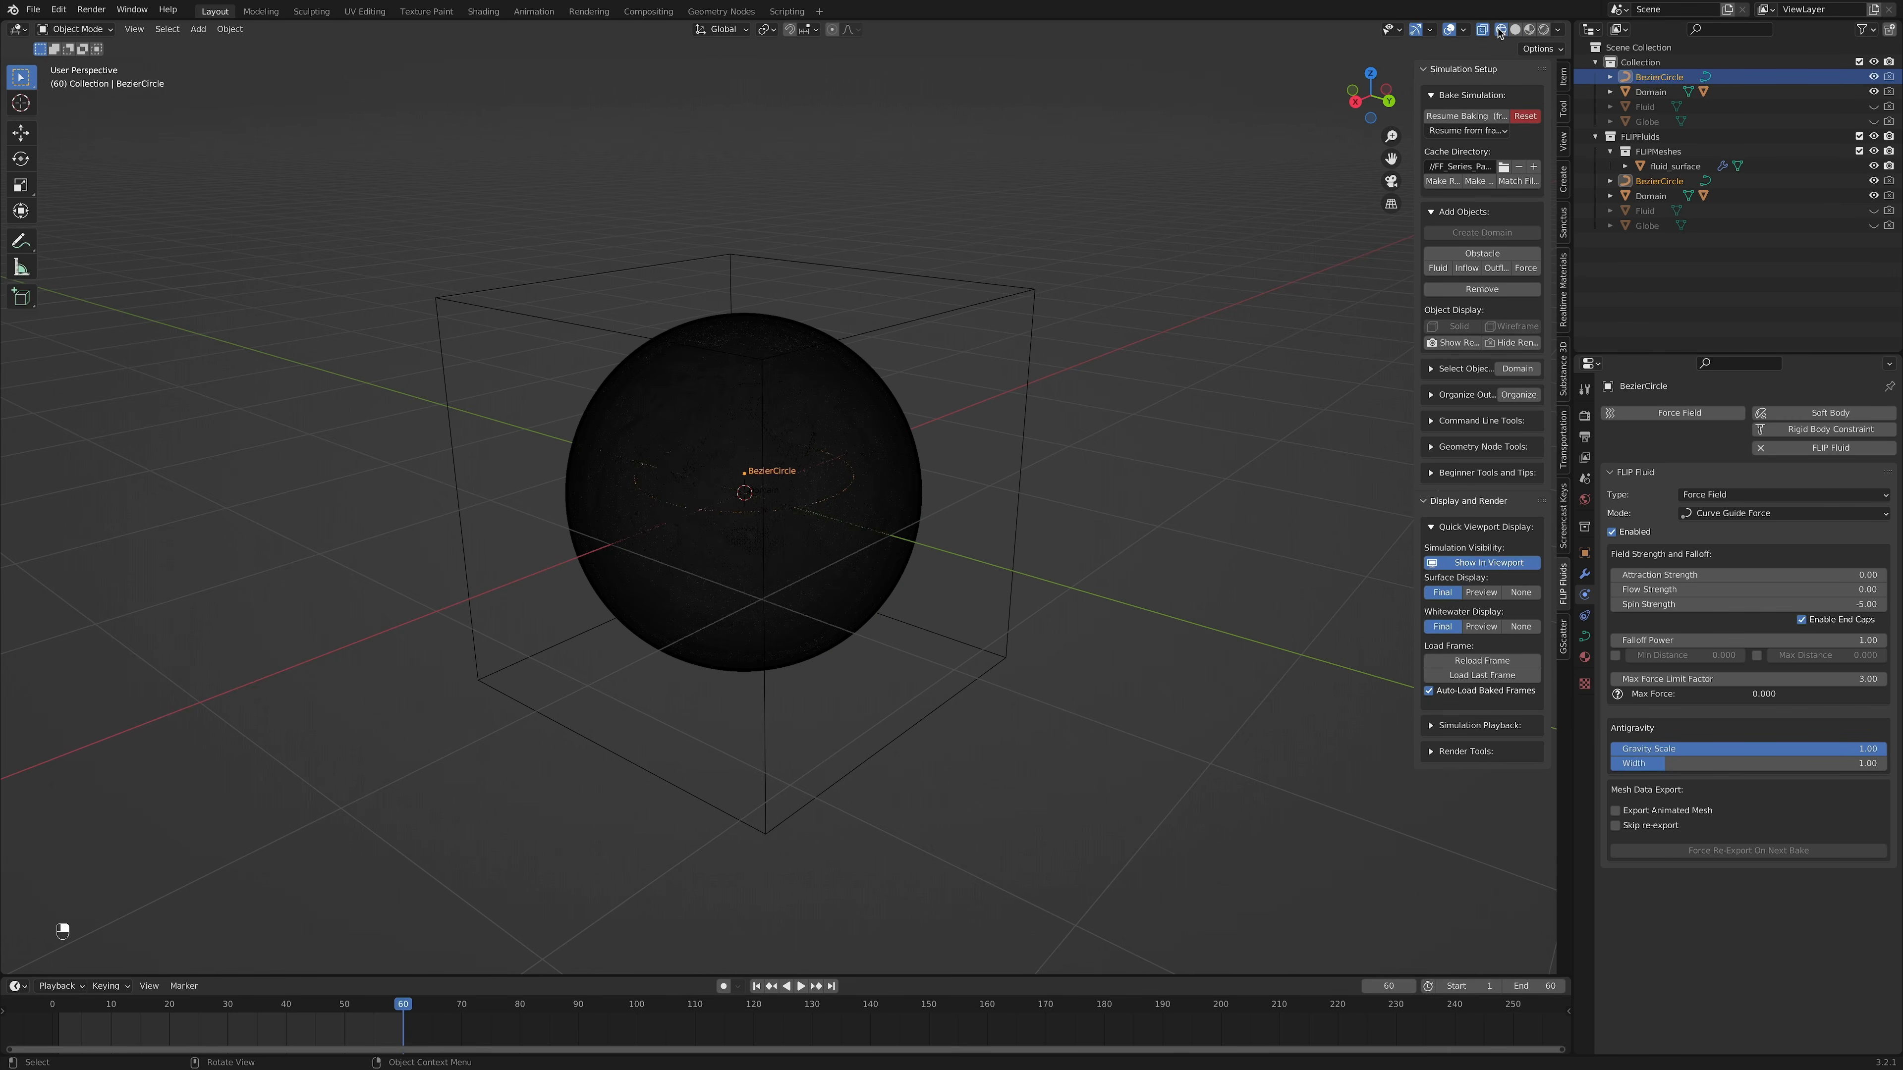
key("shift+Left")
Step: Select the fluid surface, play the simulation to examine the flow inside the sphere, and deselect the surface once playback is stopped
scroll(829, 683, "up", 2)
left_click(855, 581)
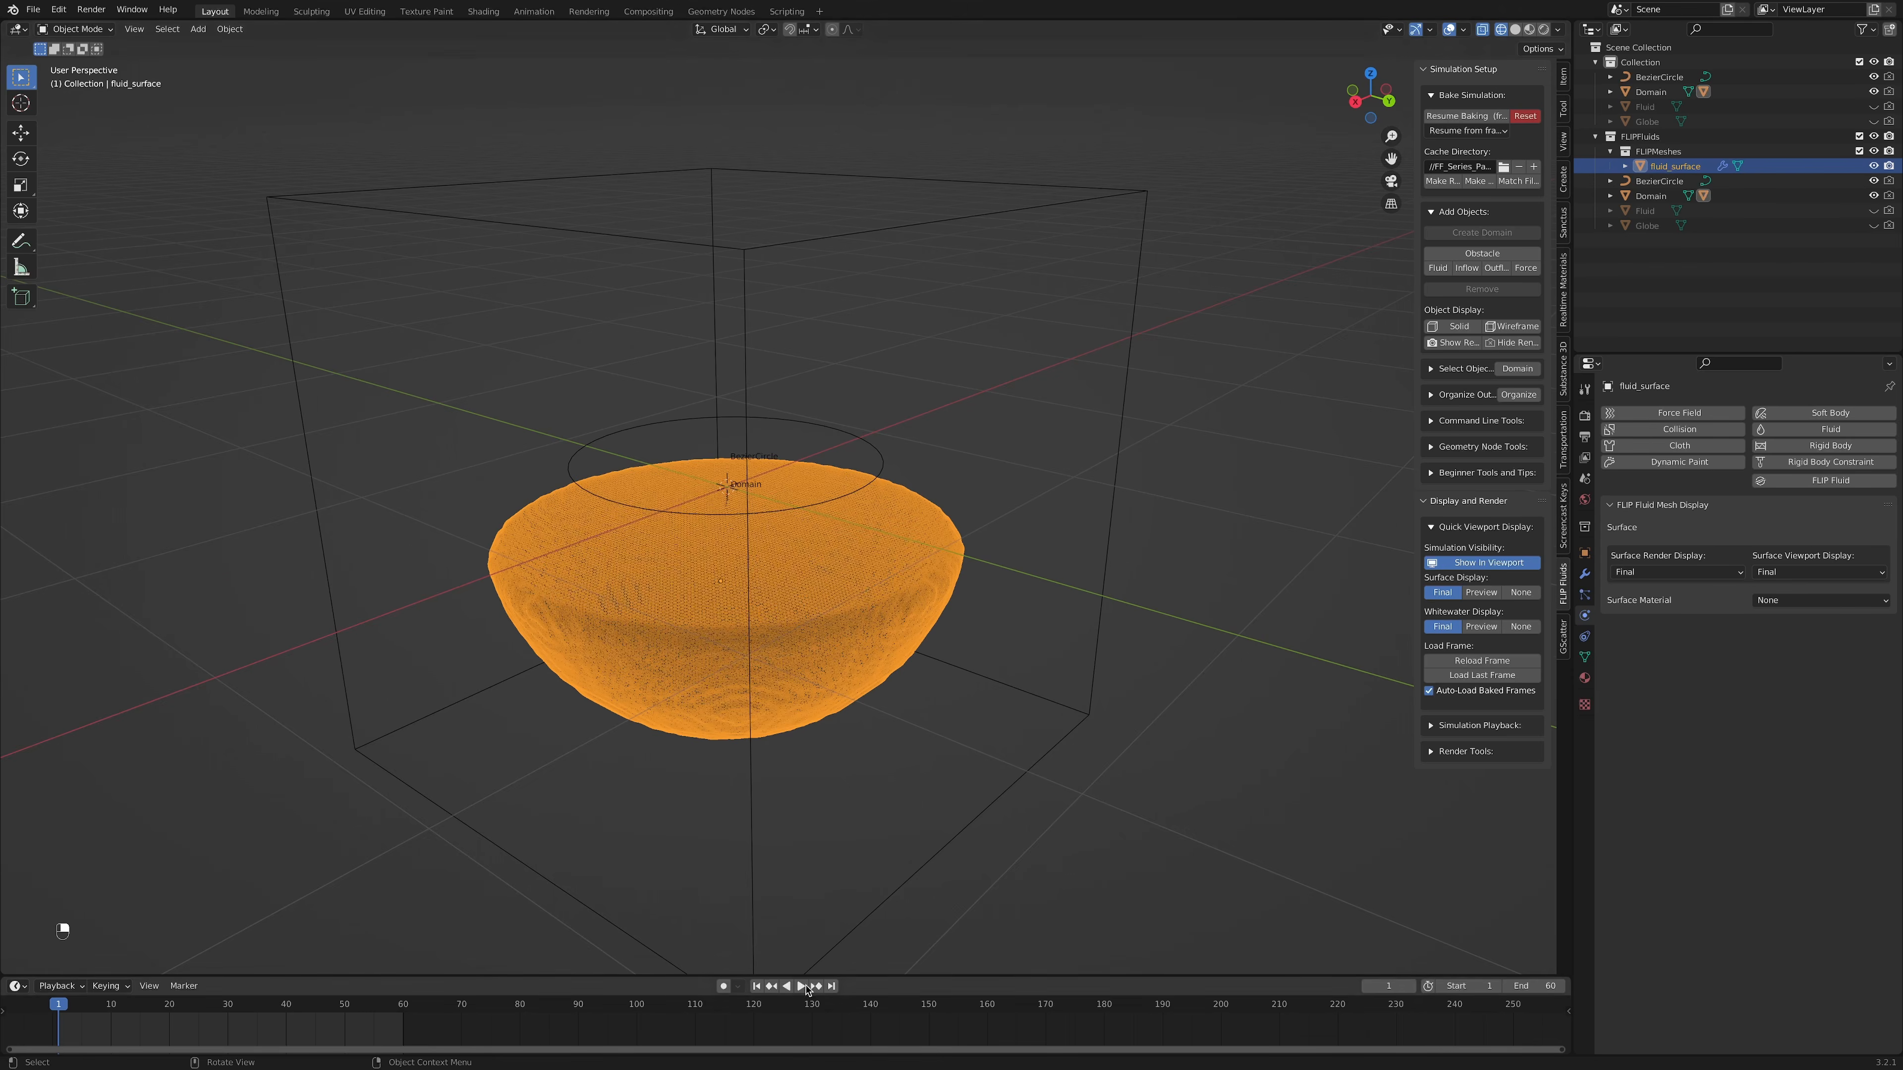
left_click(802, 986)
middle_click_drag(960, 693, 979, 654)
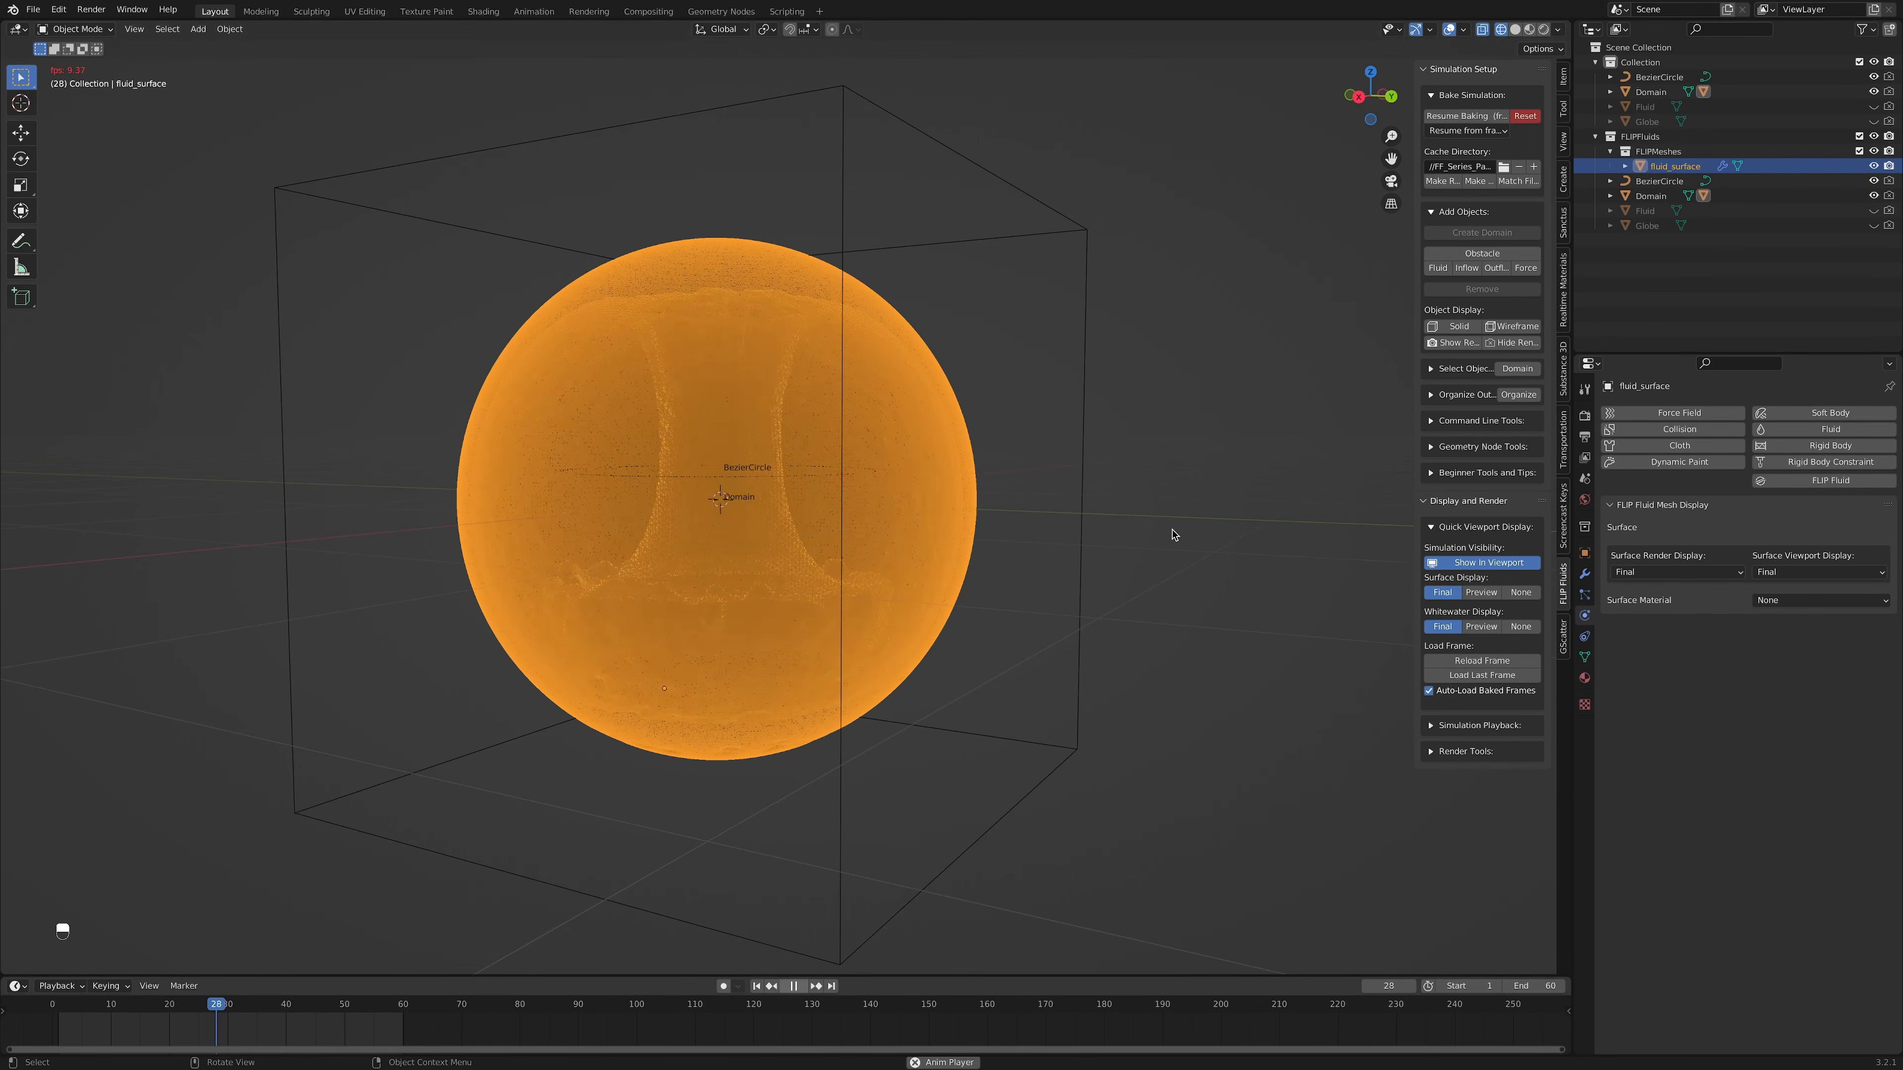
key("space")
left_click(1164, 608)
middle_click_drag(1163, 608, 1098, 602)
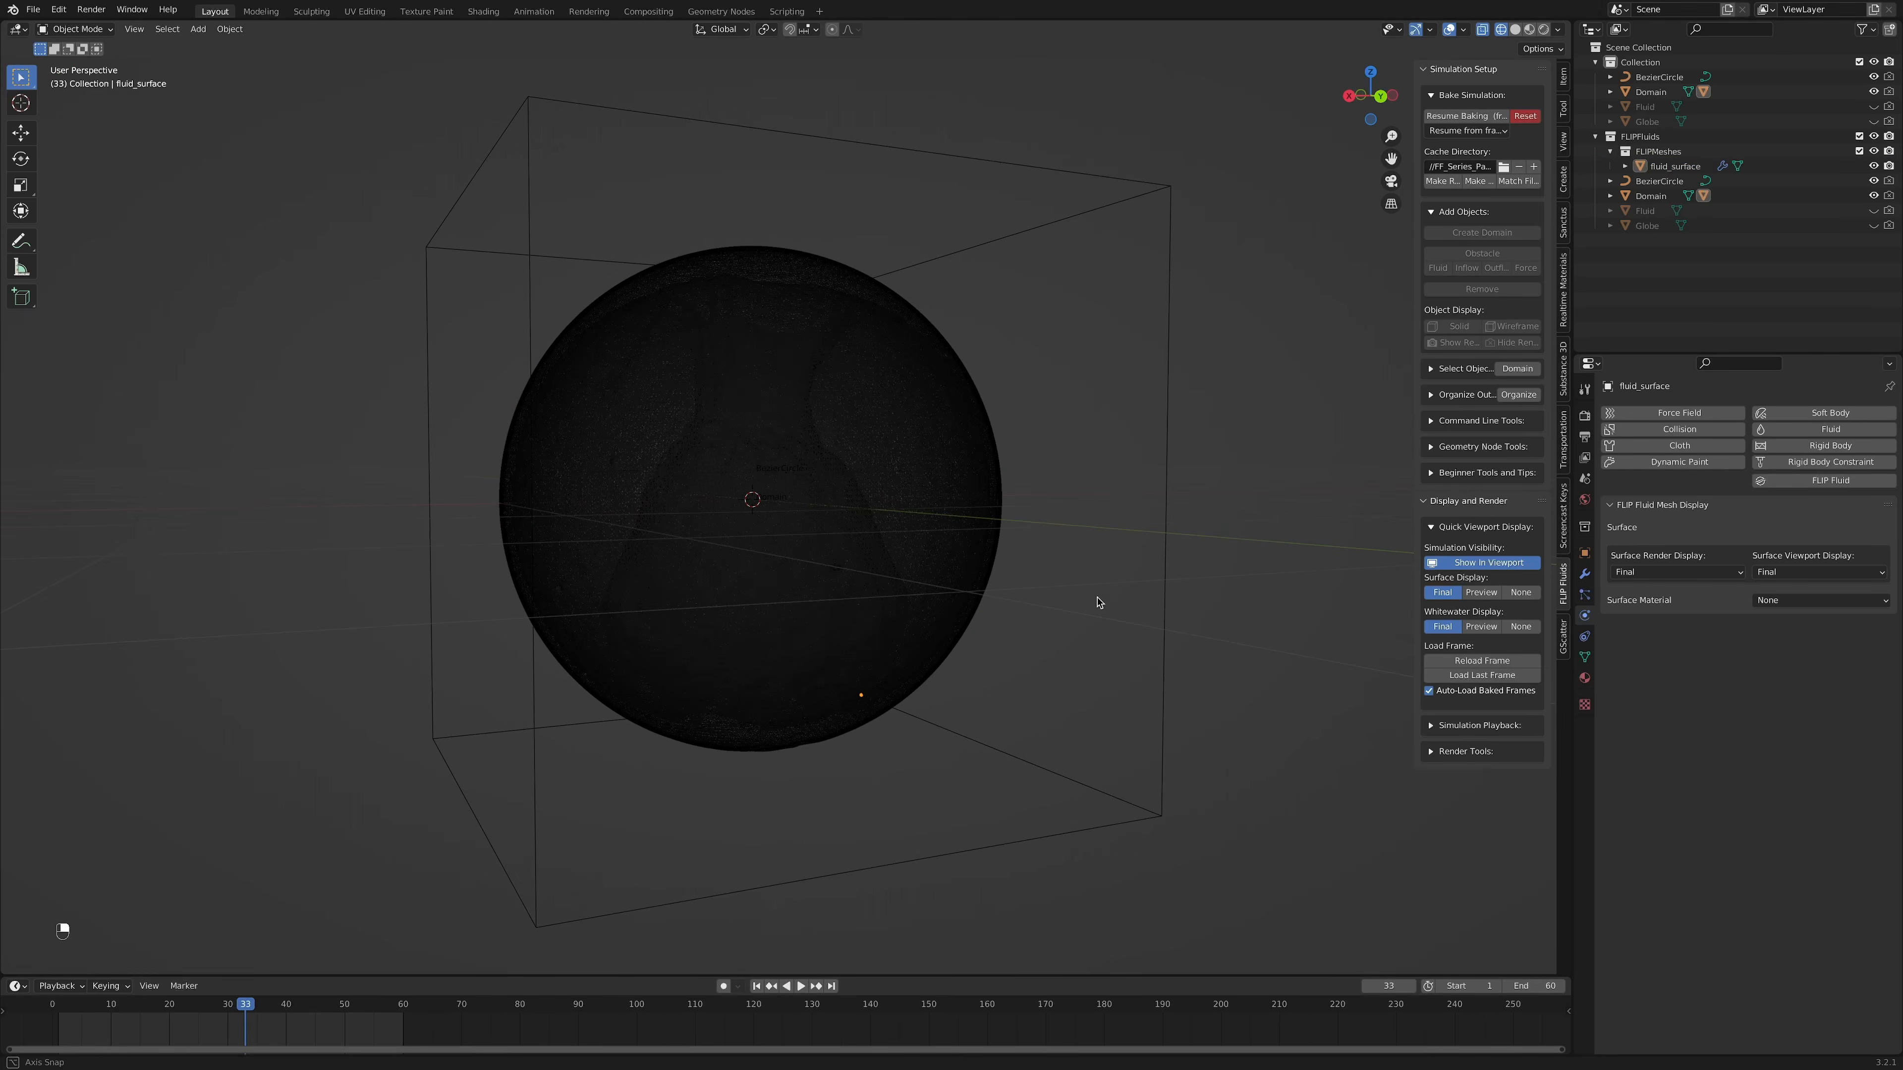
Step: Switch the viewport to solid shading and scrub the timeline to frame 18 to examine the fluid's shape
left_click(1513, 30)
mouse_move(1028, 381)
middle_mouse_down()
mouse_move(1076, 254)
mouse_move(1064, 300)
middle_mouse_up()
left_click_drag(60, 1009, 158, 1010)
middle_click_drag(772, 546, 771, 662)
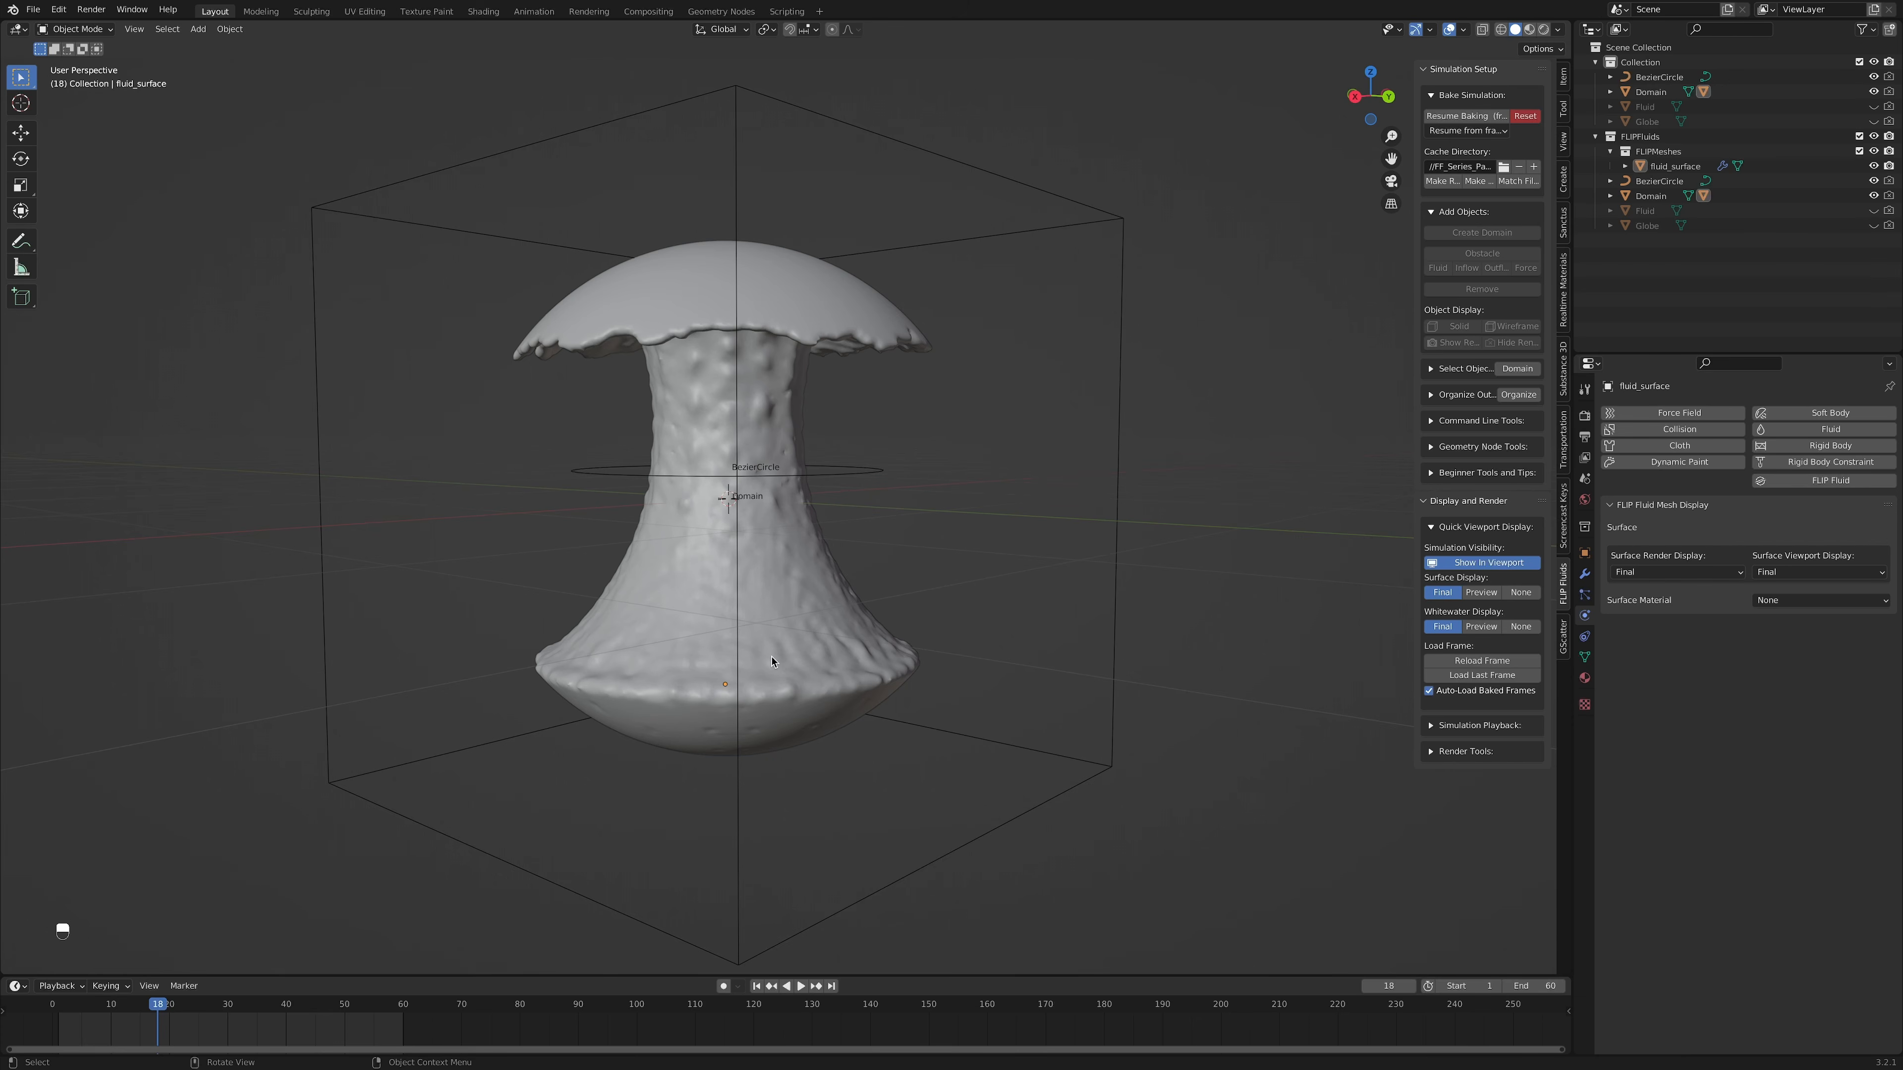
Step: Reset the bake, return to frame 1 and delete the Bezier circle
left_click(1526, 115)
key("shift+Left")
middle_click_drag(879, 756, 881, 473)
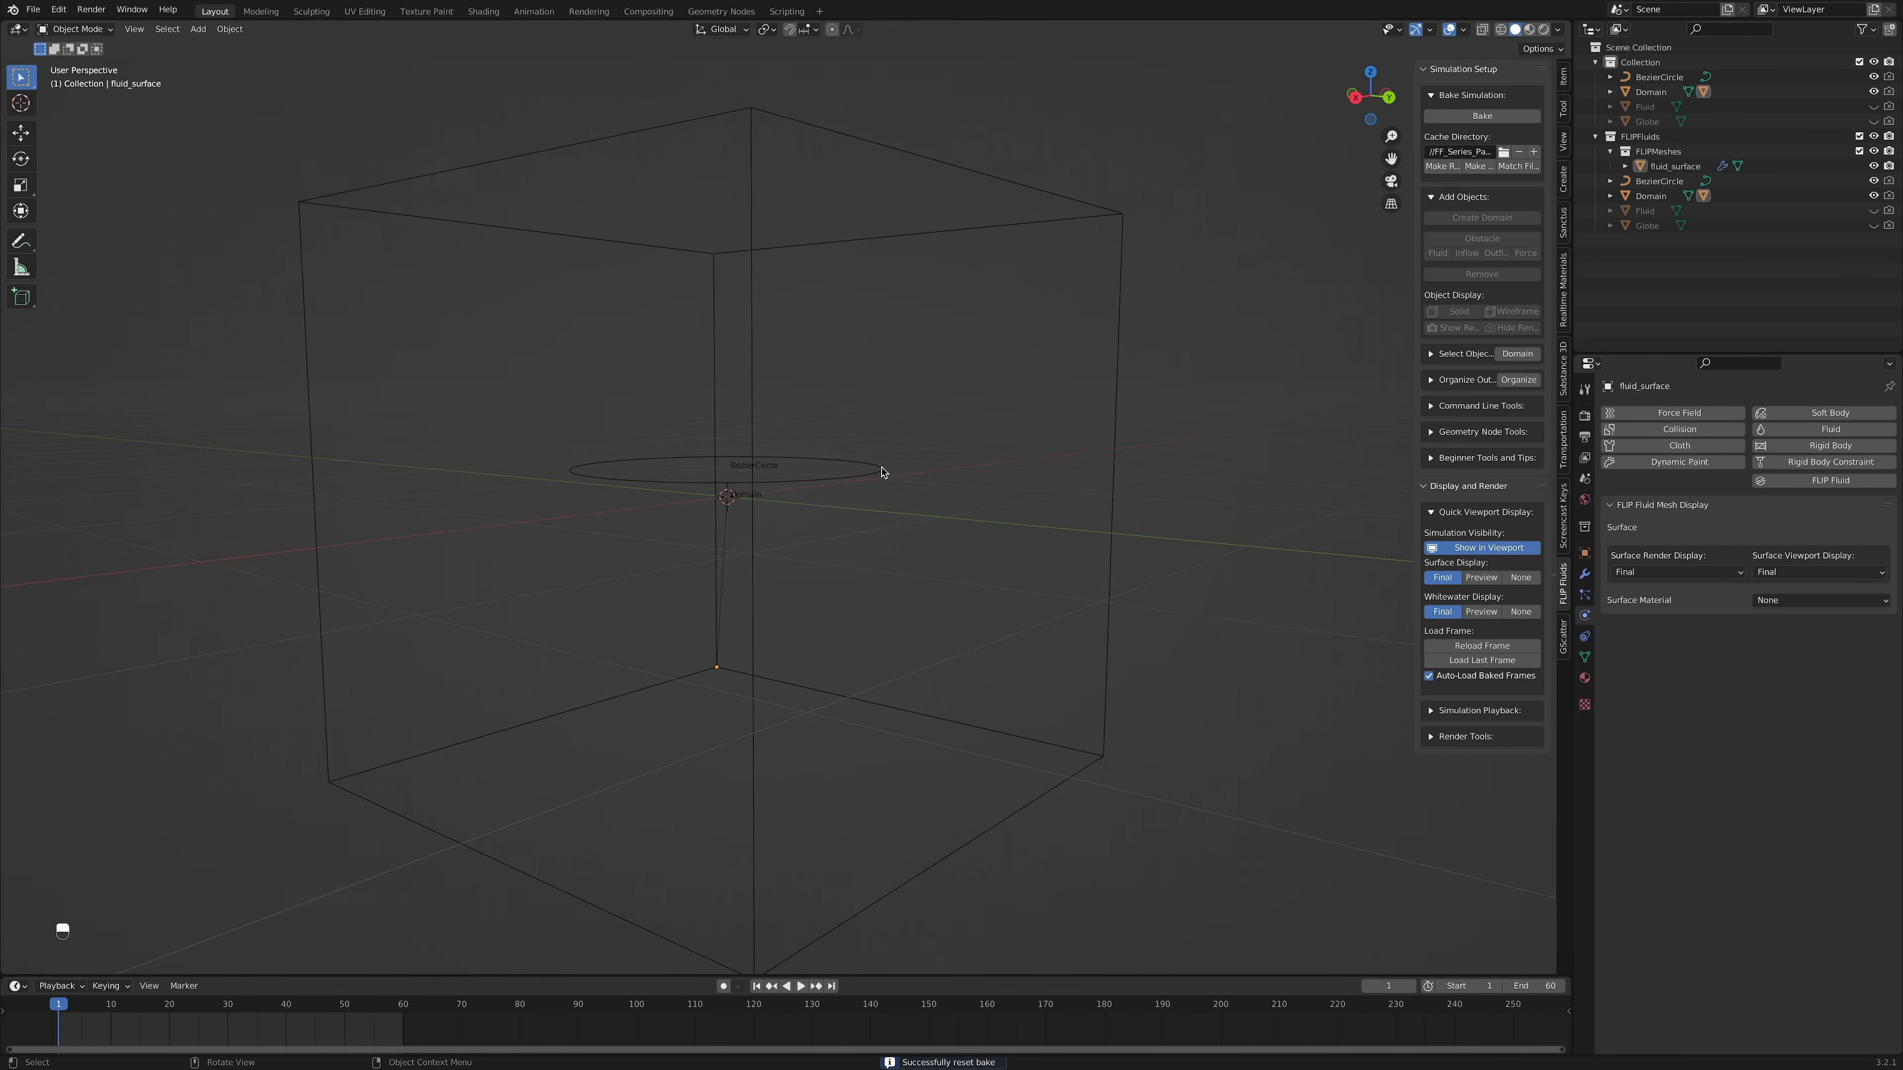
left_click(882, 472)
key("Delete")
Step: Add a Path curve at the centre of the domain and rotate it 90° about Y so it stands vertically
key("shift+a")
mouse_move(861, 467)
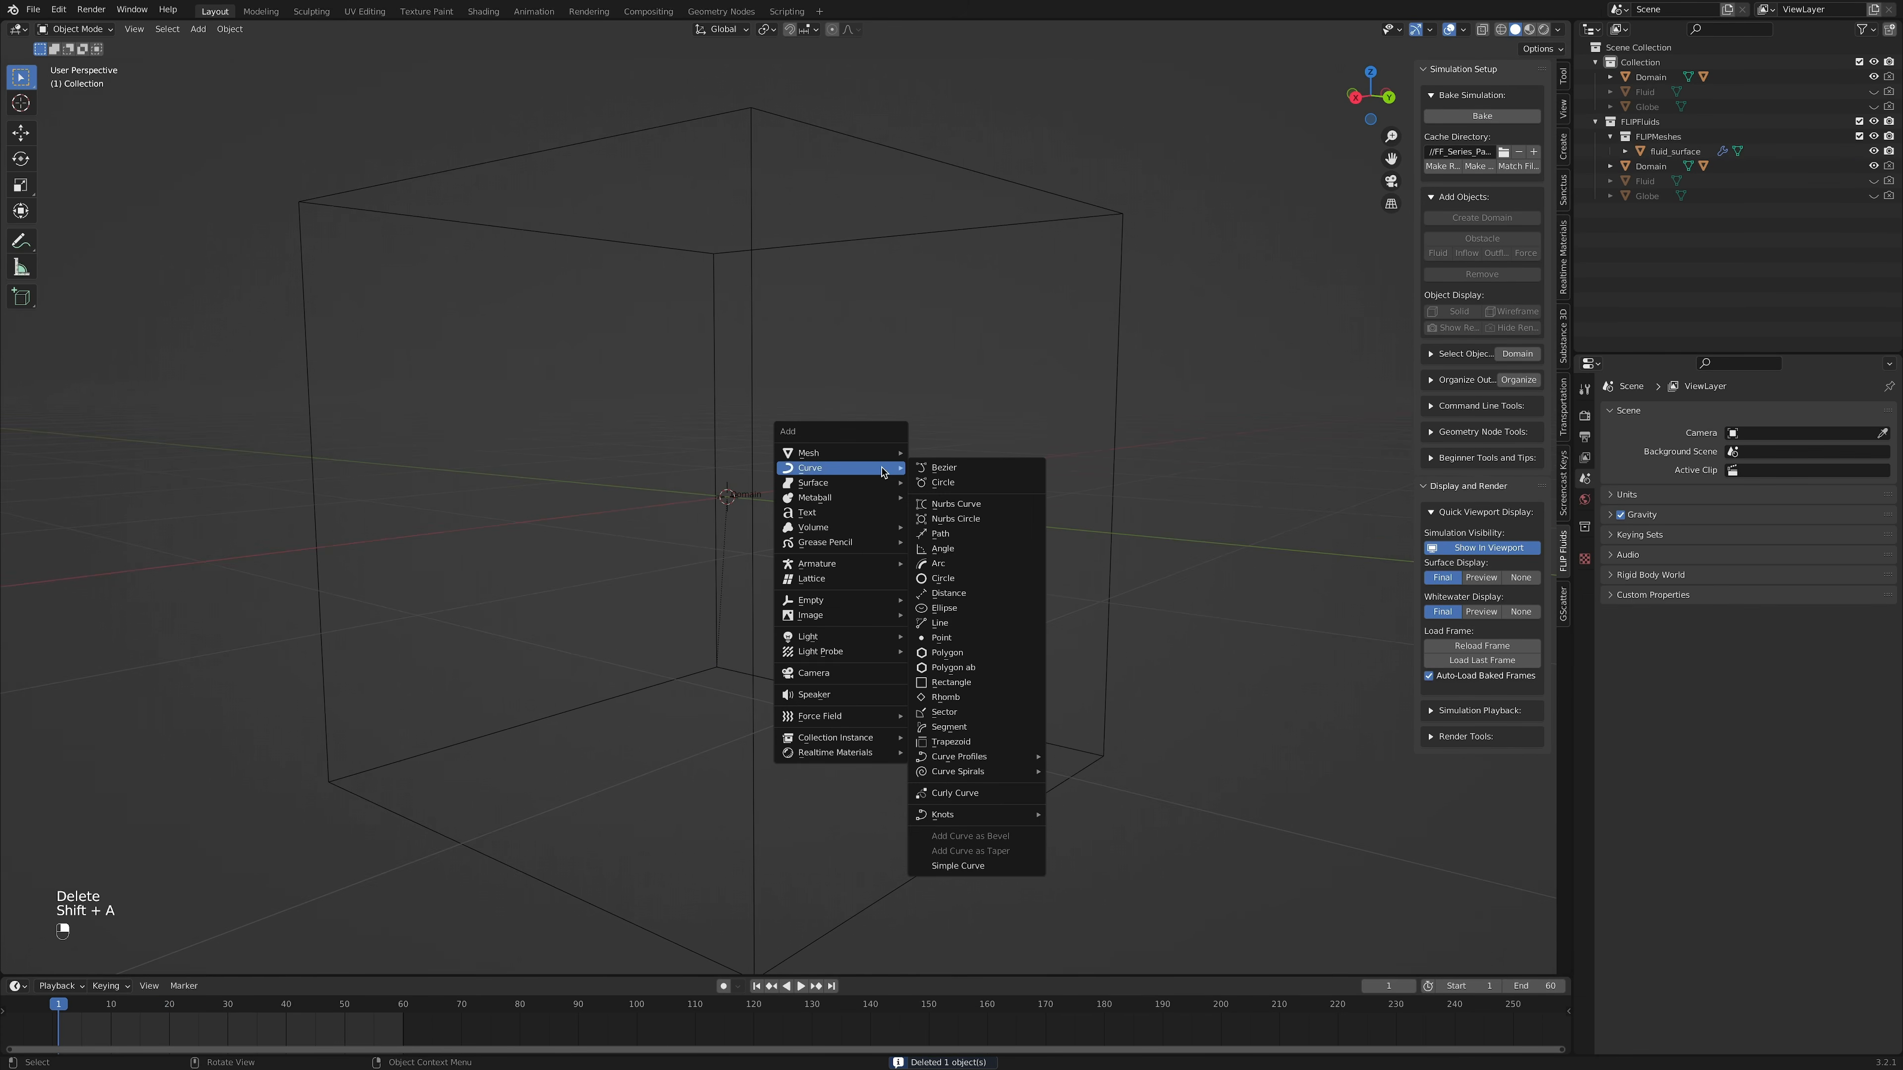
left_click(954, 534)
scroll(845, 506, "down", 3)
type("ry90")
key("Return")
Step: Make the path a FLIP Fluid object of type Force Field in Curve Guide Force mode
left_click(1800, 448)
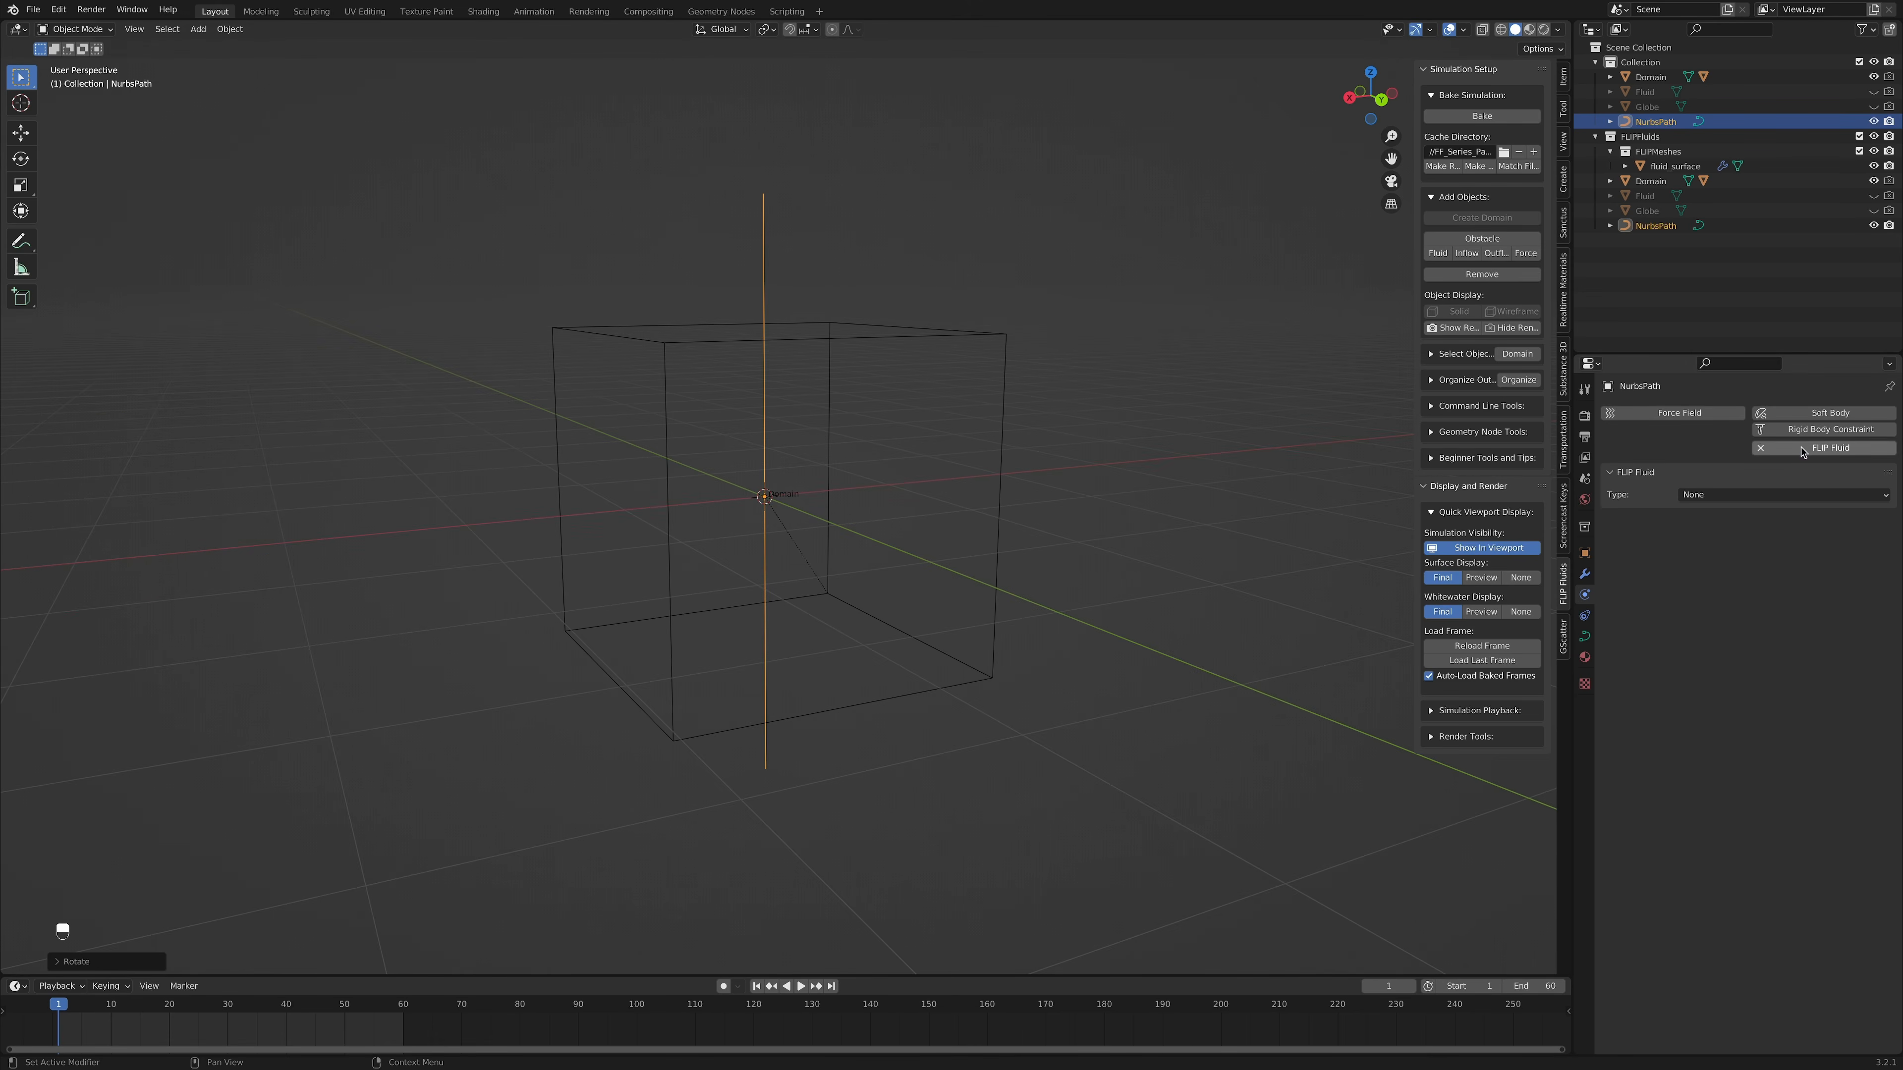
left_click(1756, 499)
left_click(1791, 611)
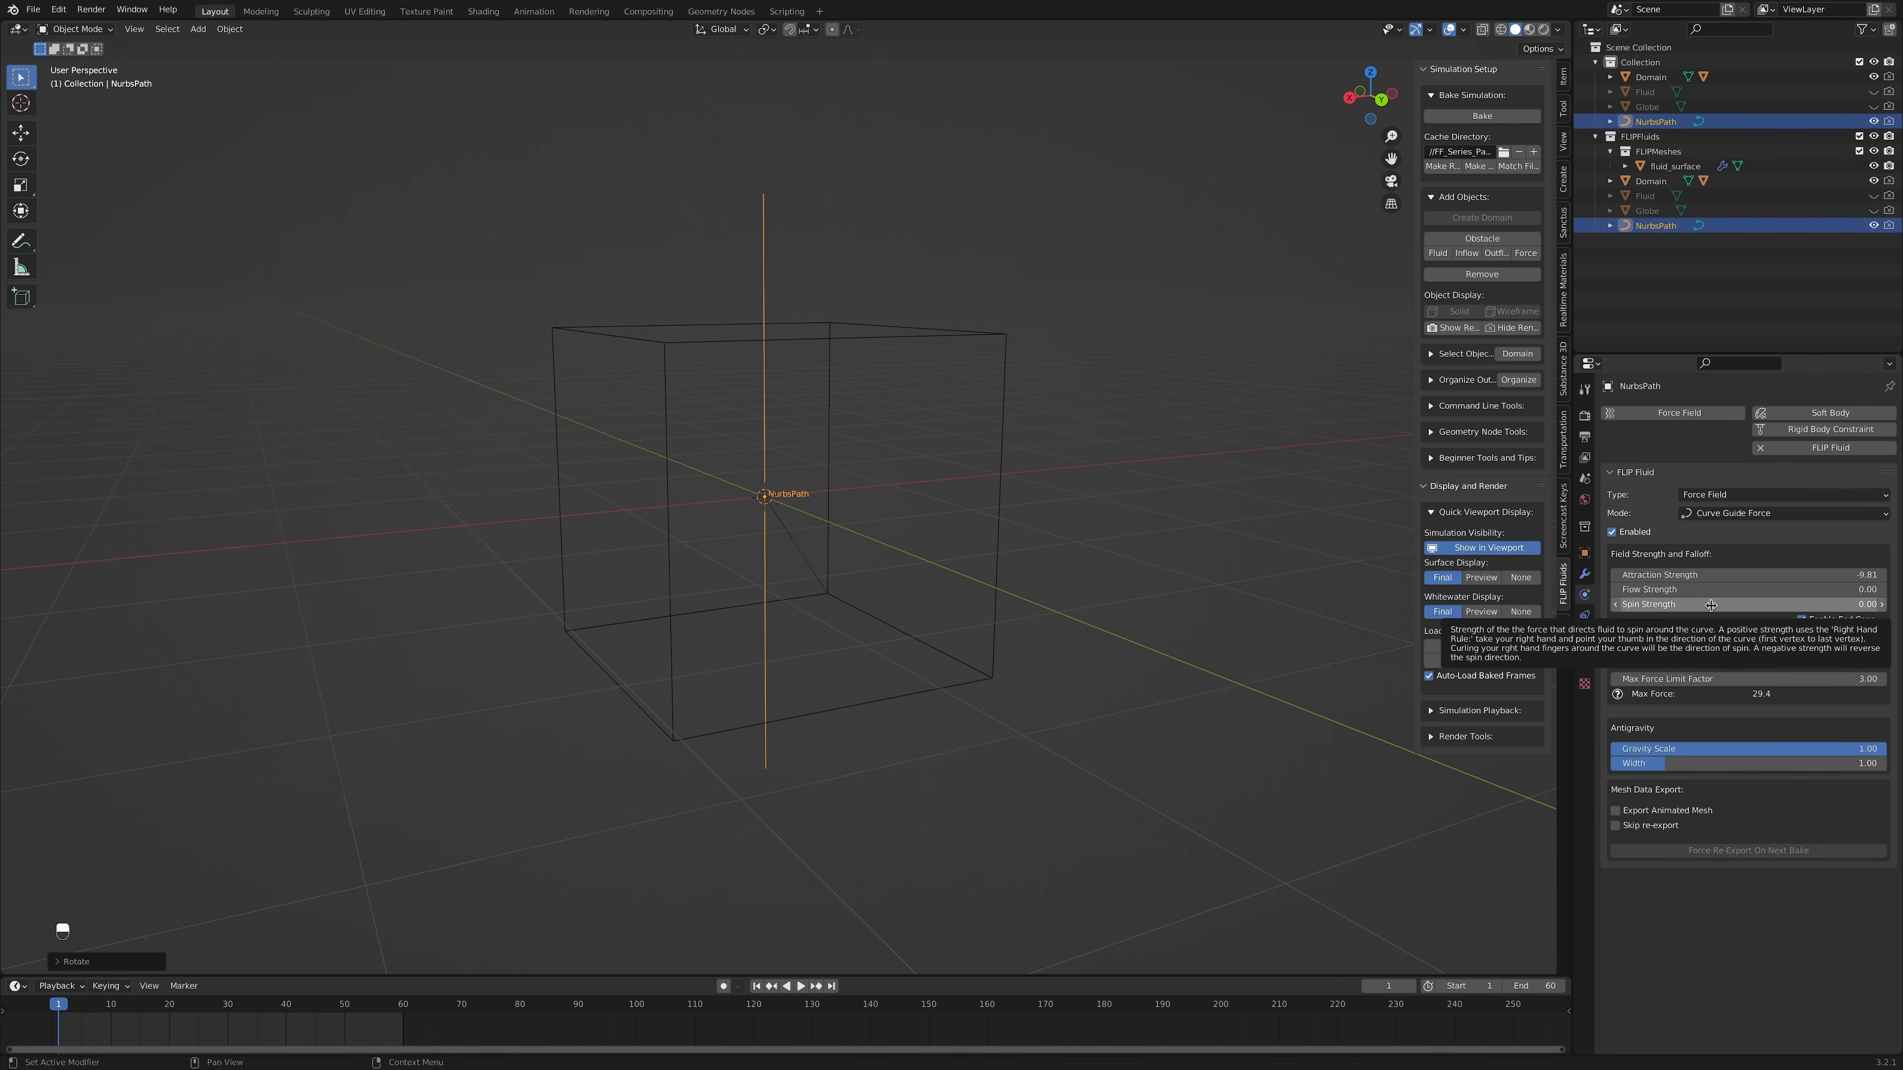
Step: Set the path's Attraction Strength to 0 and its Spin Strength to -5
left_click(1808, 579)
type("0")
key("Return")
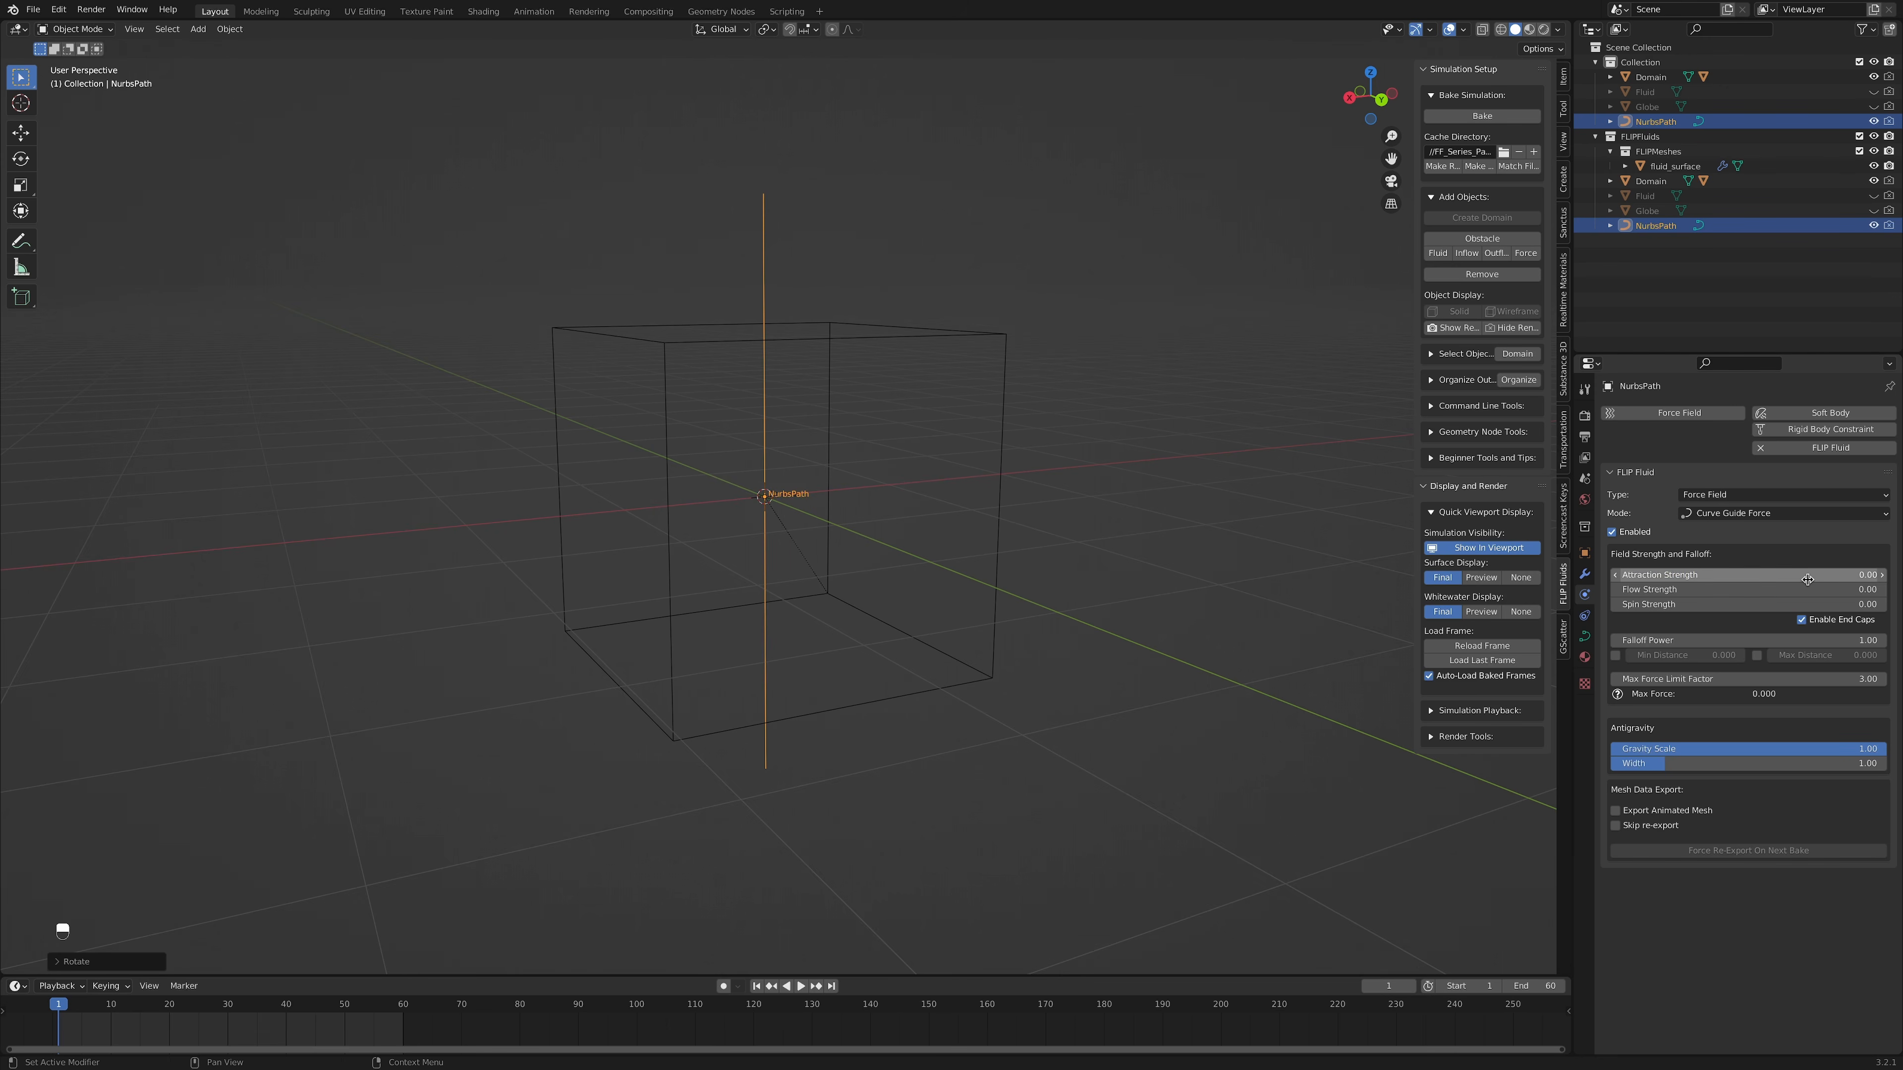
left_click(1764, 604)
type("-5")
key("Return")
middle_click_drag(1210, 536, 1255, 541)
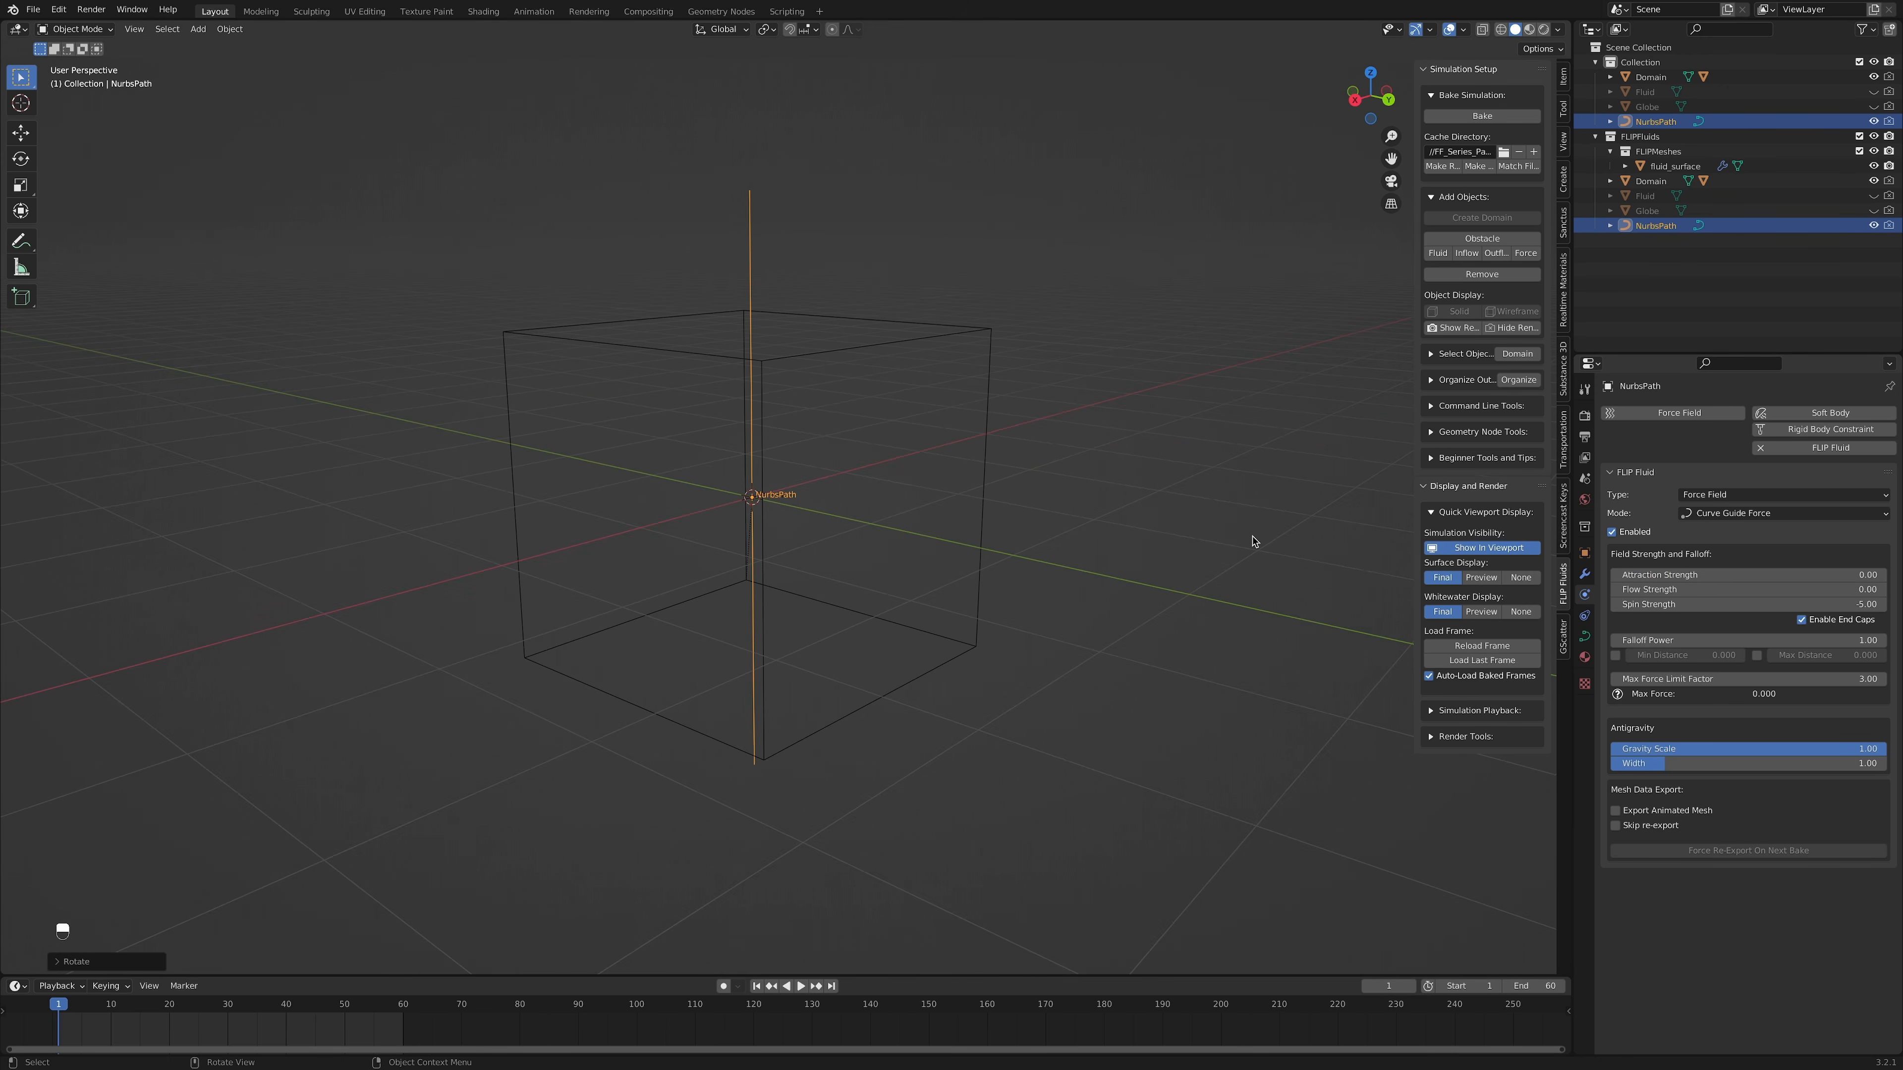
Step: Bake the simulation, view the spinning fluid from above and reset the bake
left_click(1490, 117)
middle_click_drag(1139, 570, 1148, 425)
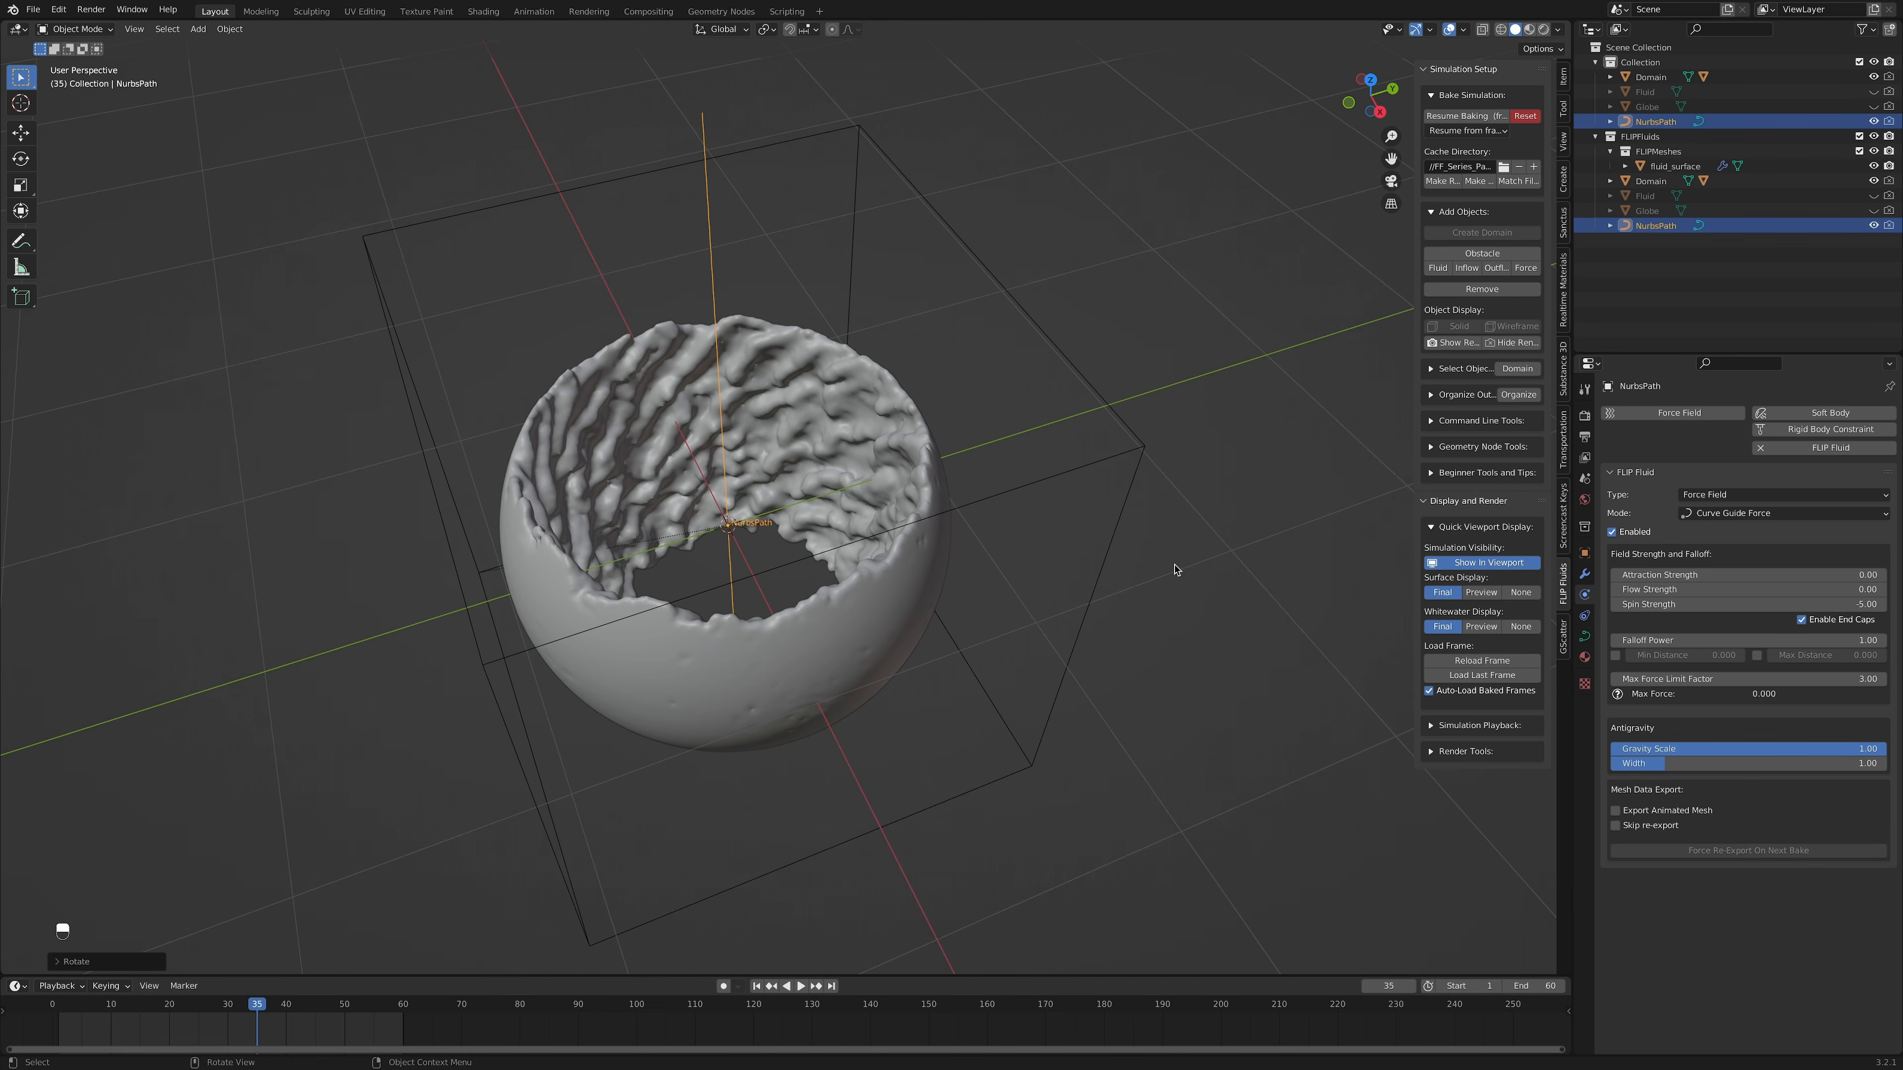
left_click(1518, 117)
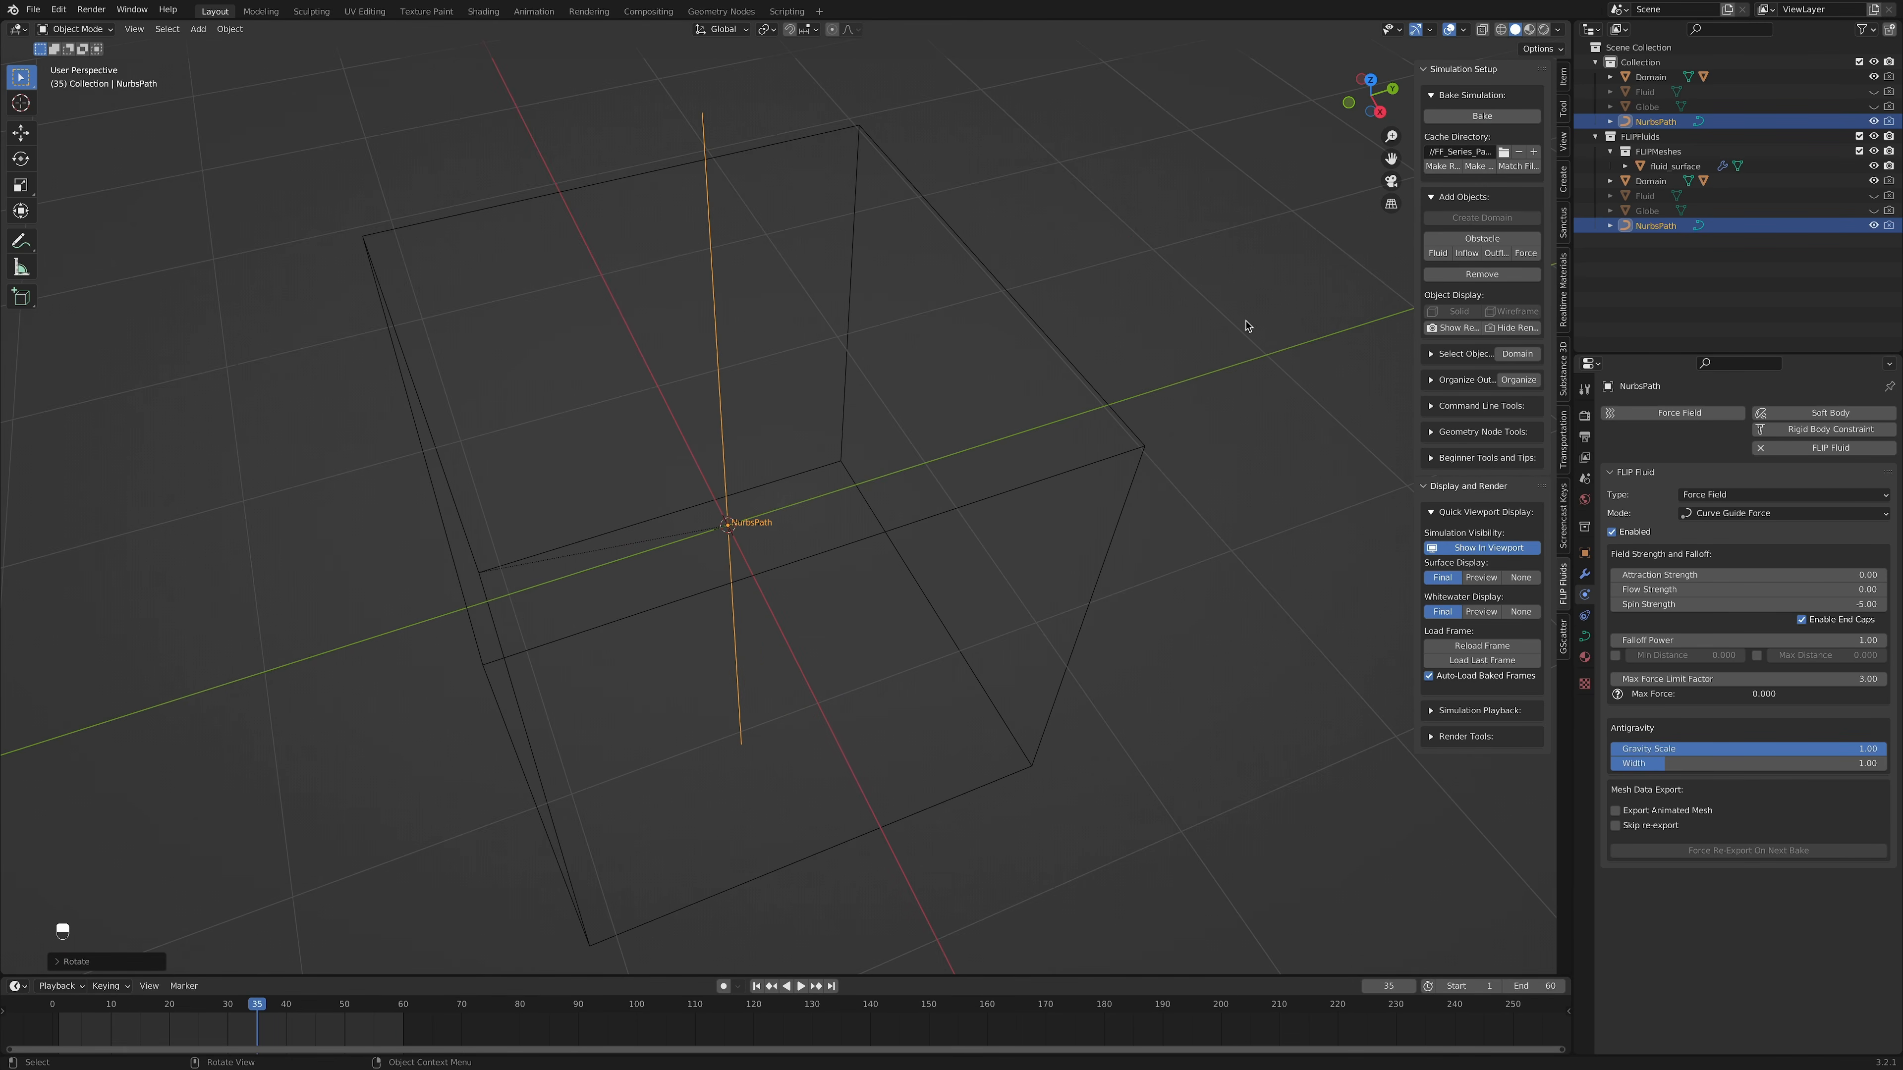
Step: Show the Globe and scale the path curve down to about 0.41 so it fits inside the sphere
left_click(1873, 107)
left_click(1379, 112)
scroll(943, 442, "down", 3)
key("s")
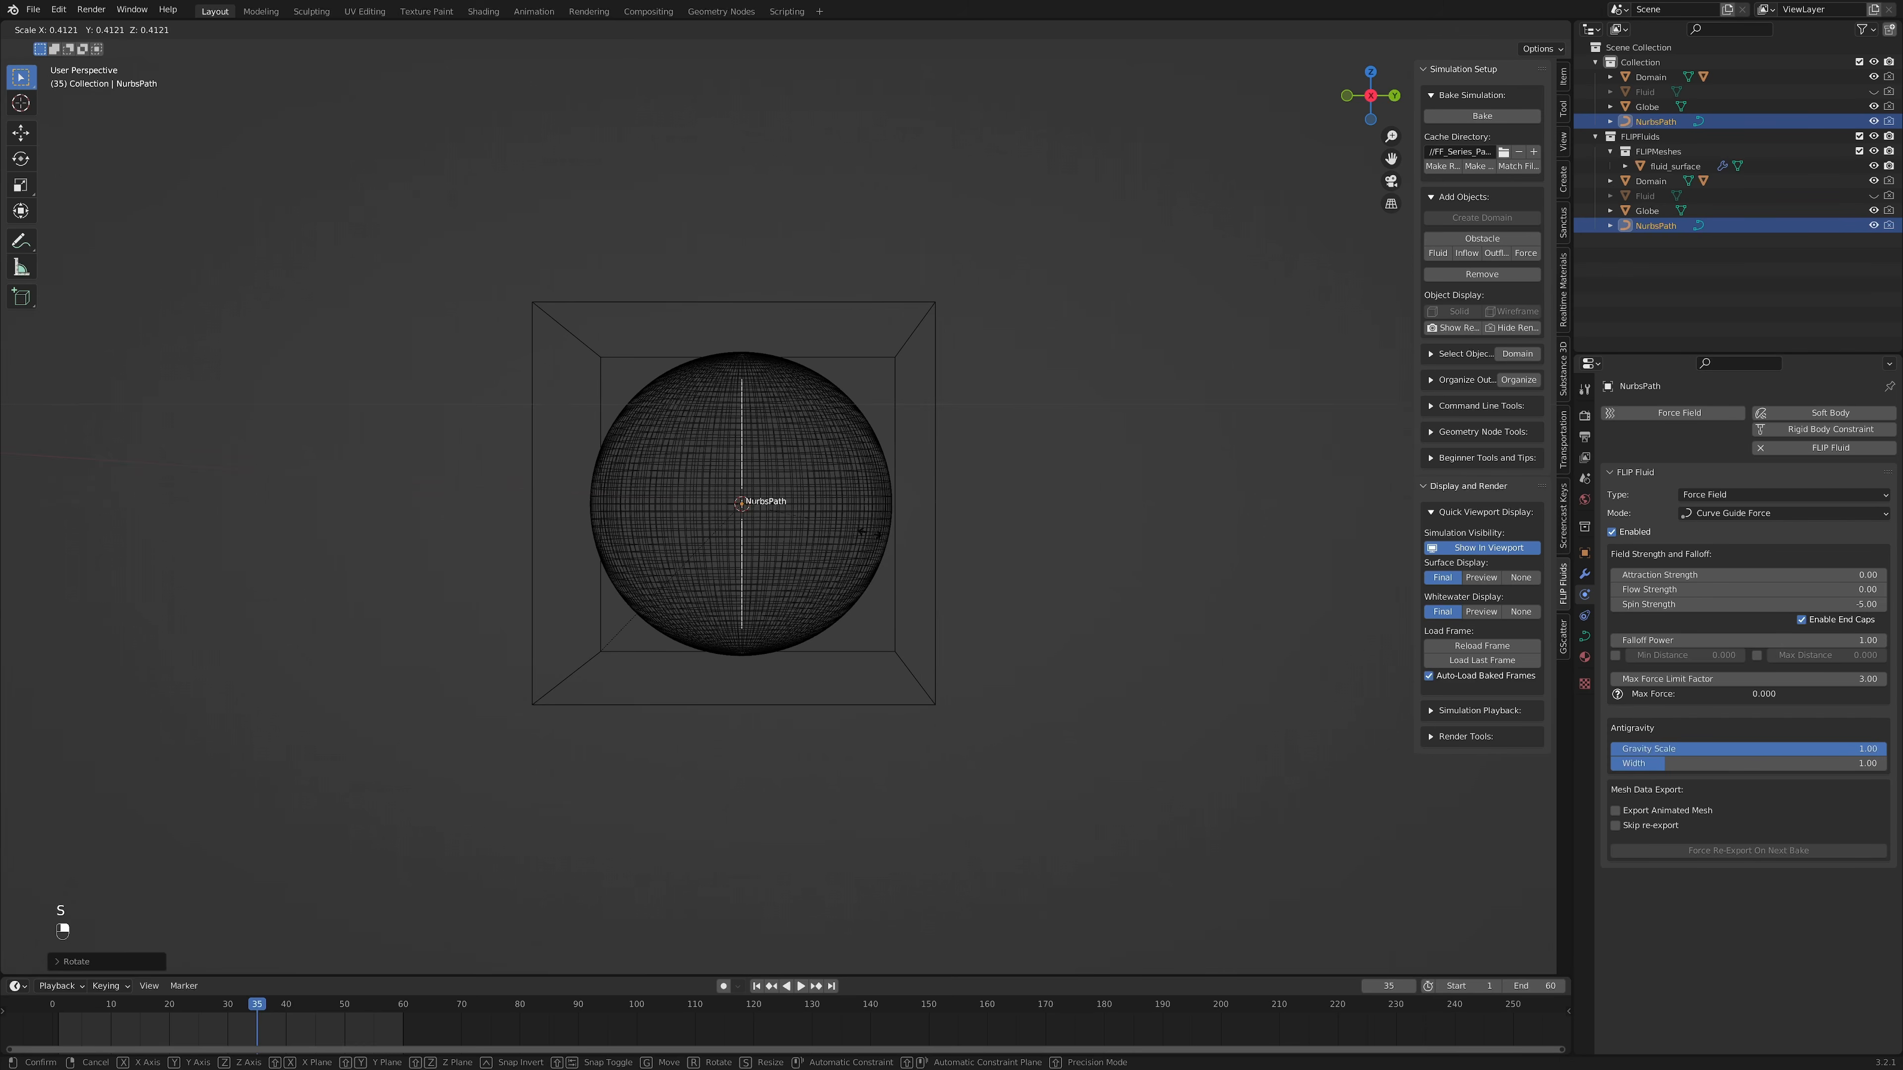
left_click(836, 534)
Step: Lower the path along Z into the globe's lower half, rescale it along Z and hide the Globe again
key("g")
key("z")
left_click(821, 634)
middle_click_drag(821, 634, 963, 619)
key("s")
key("z")
left_click(837, 621)
left_click(1874, 106)
right_click(1090, 541)
left_click(1116, 443)
middle_click_drag(1115, 443, 1271, 487)
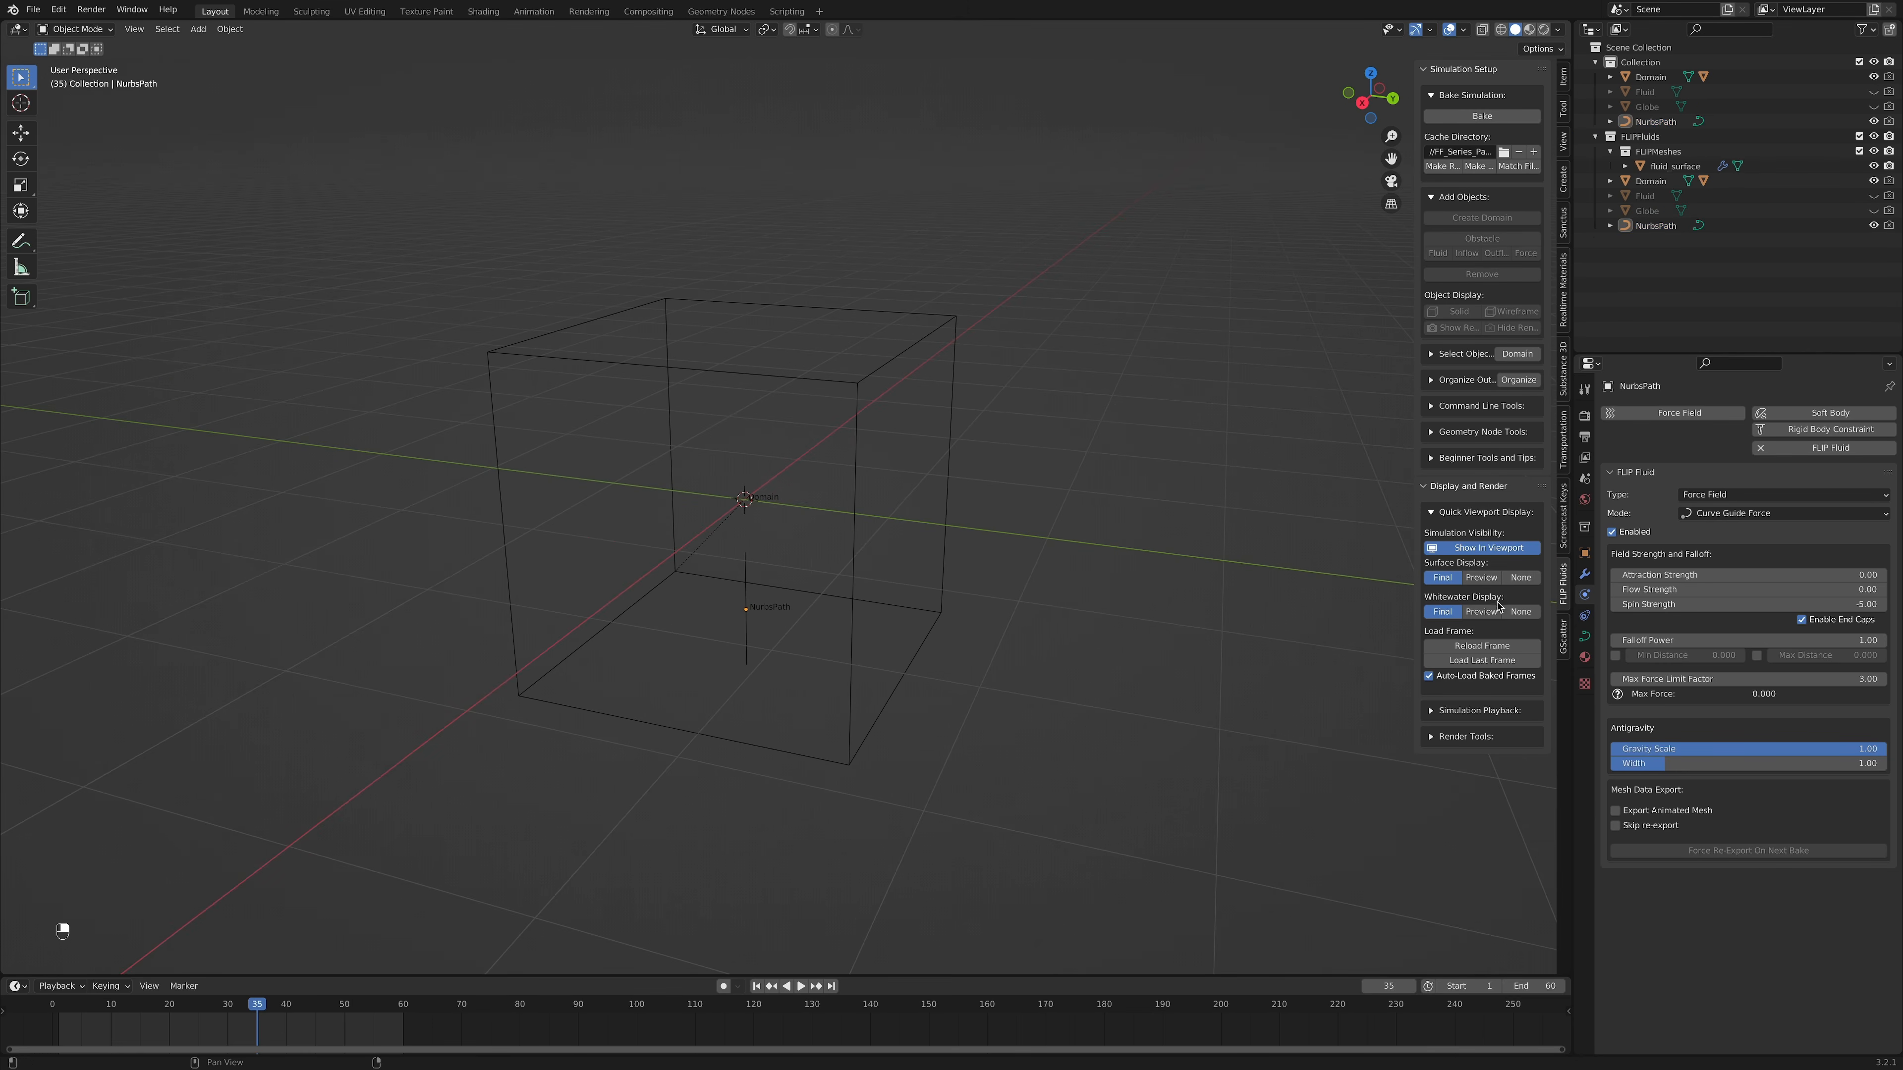
Step: Disable the path's end caps, set its Spin Strength to -1 and bake the simulation
left_click(1773, 604)
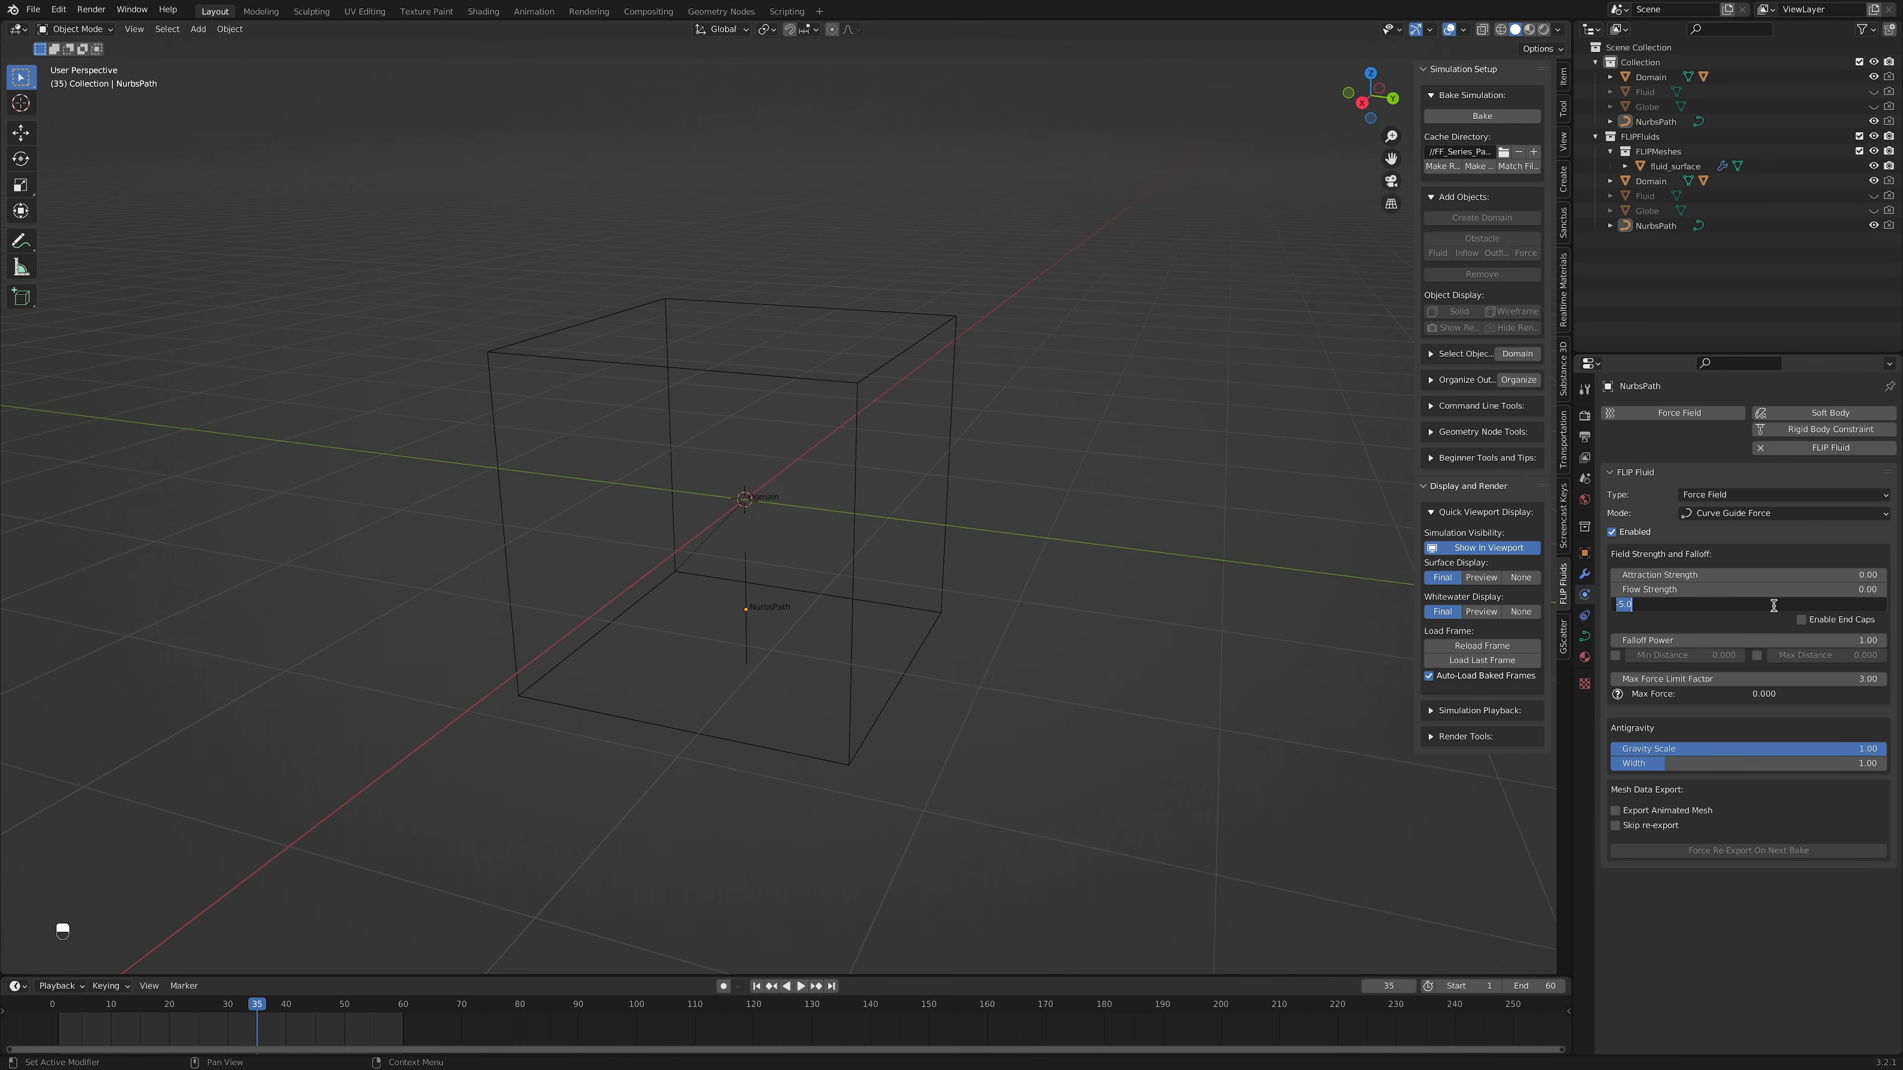
key("Return")
left_click(1482, 115)
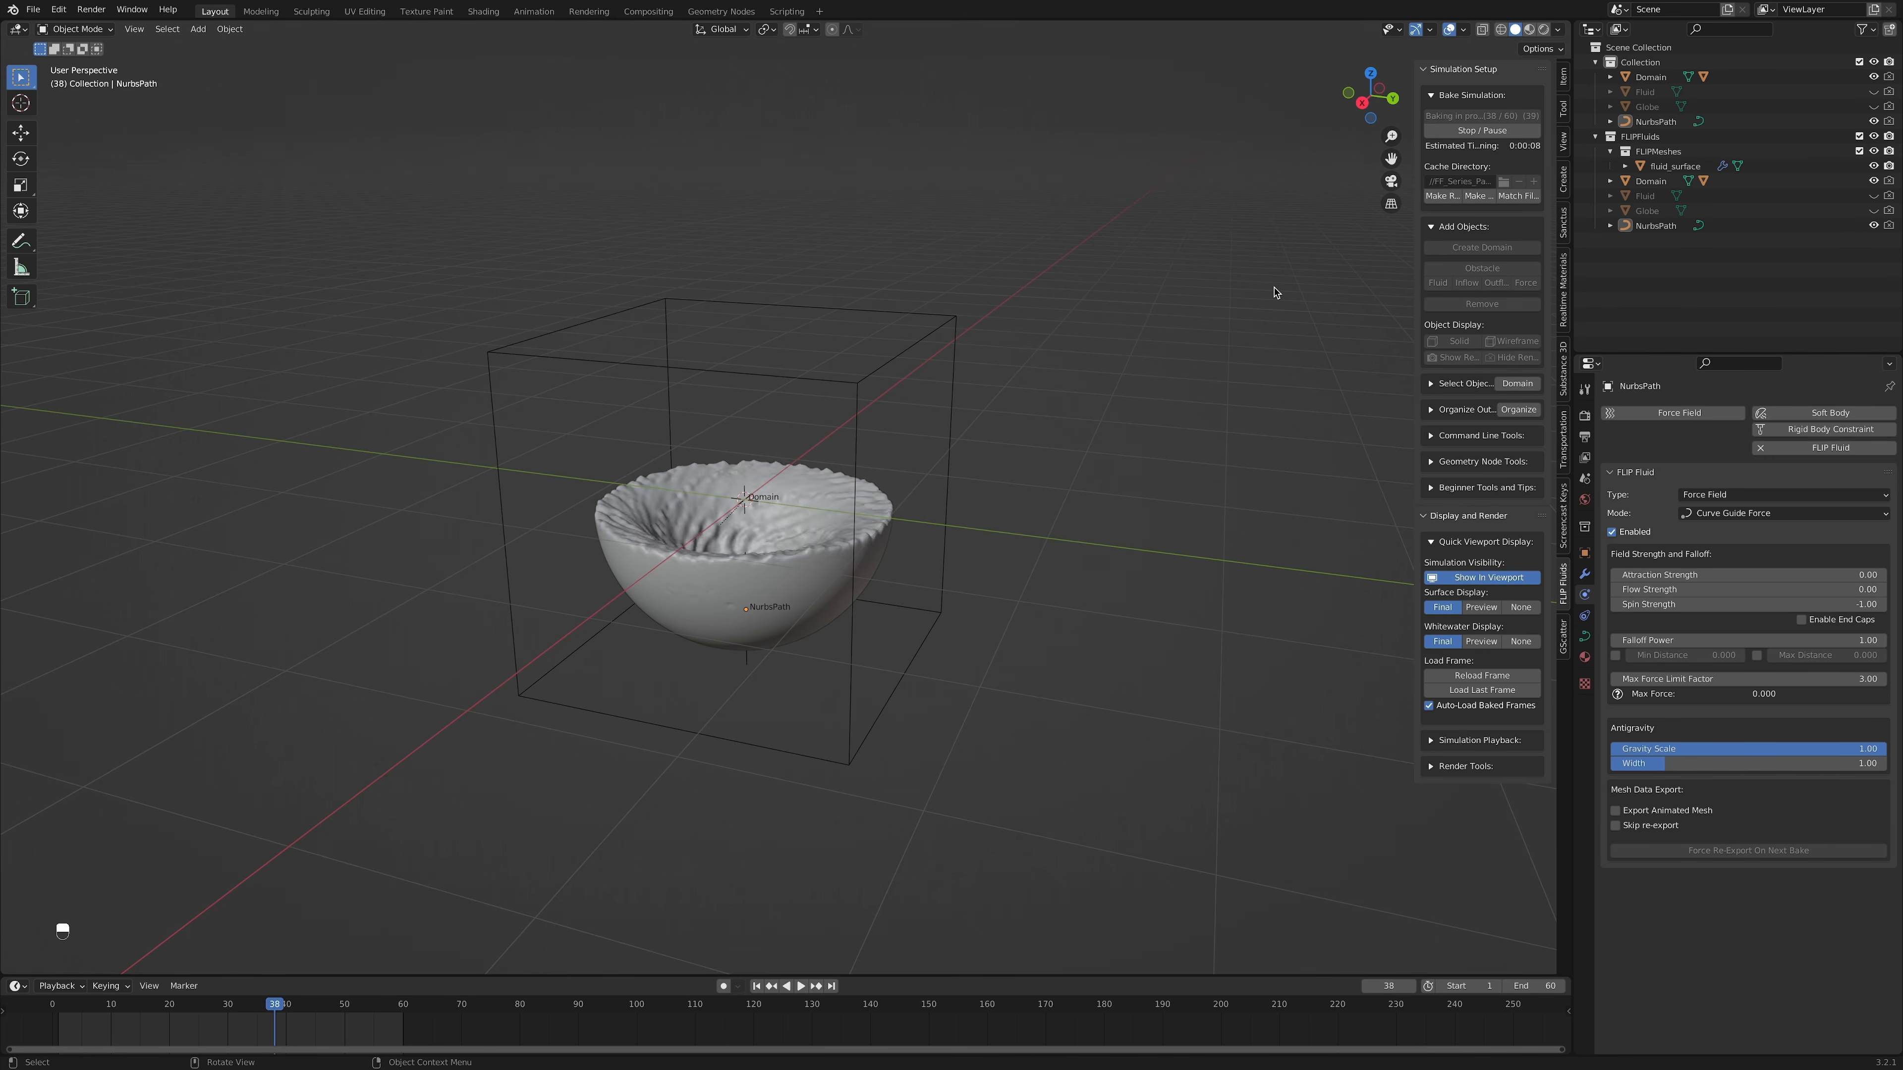
Step: Inspect the swirling fluid surface up close from above
middle_click_drag(1085, 520, 1056, 562)
scroll(1055, 562, "up", 3)
scroll(1056, 562, "up", 4)
middle_click_drag(1197, 582, 1079, 592)
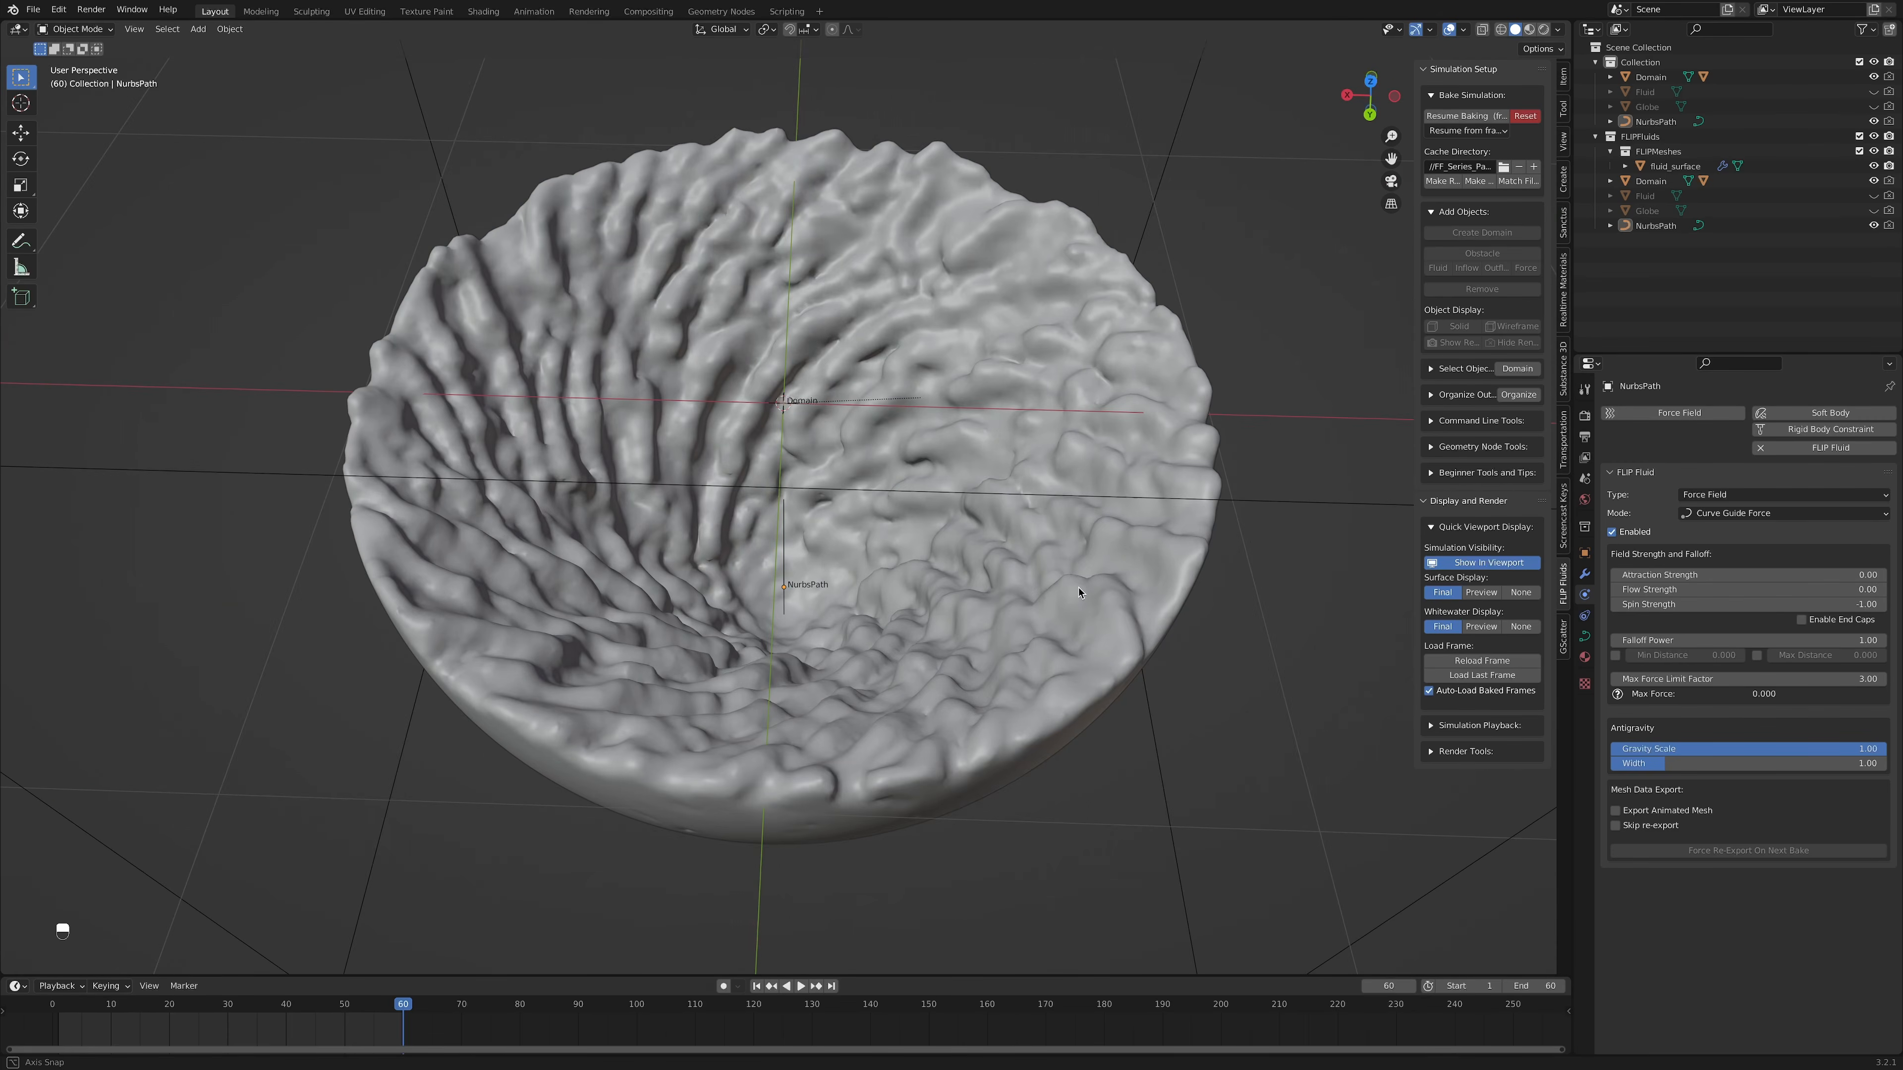
middle_click_drag(941, 957, 947, 885)
Step: Reset the bake and enable the whitewater simulation on the Domain
left_click(1525, 115)
middle_click_drag(1127, 379, 1150, 425)
left_click(1177, 424)
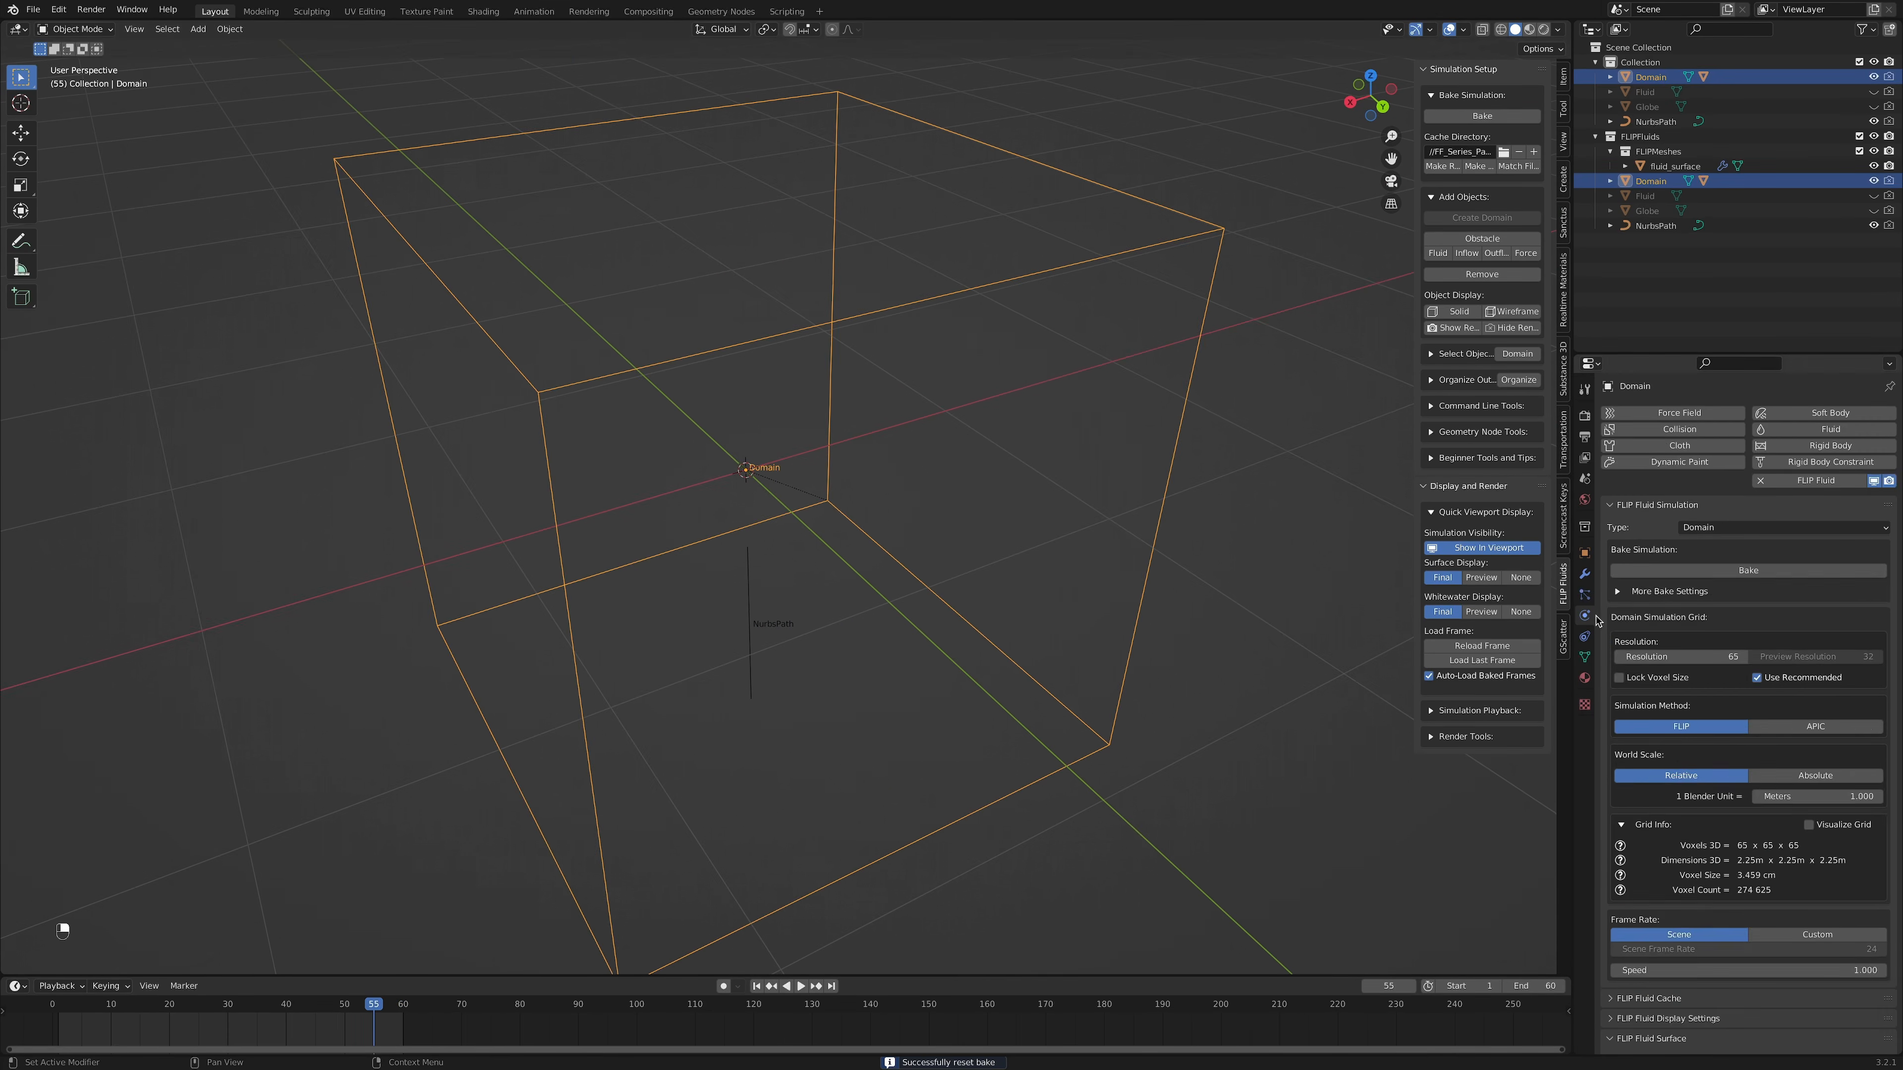
scroll(1597, 620, "down", 4)
left_click(1612, 944)
scroll(1607, 787, "down", 6)
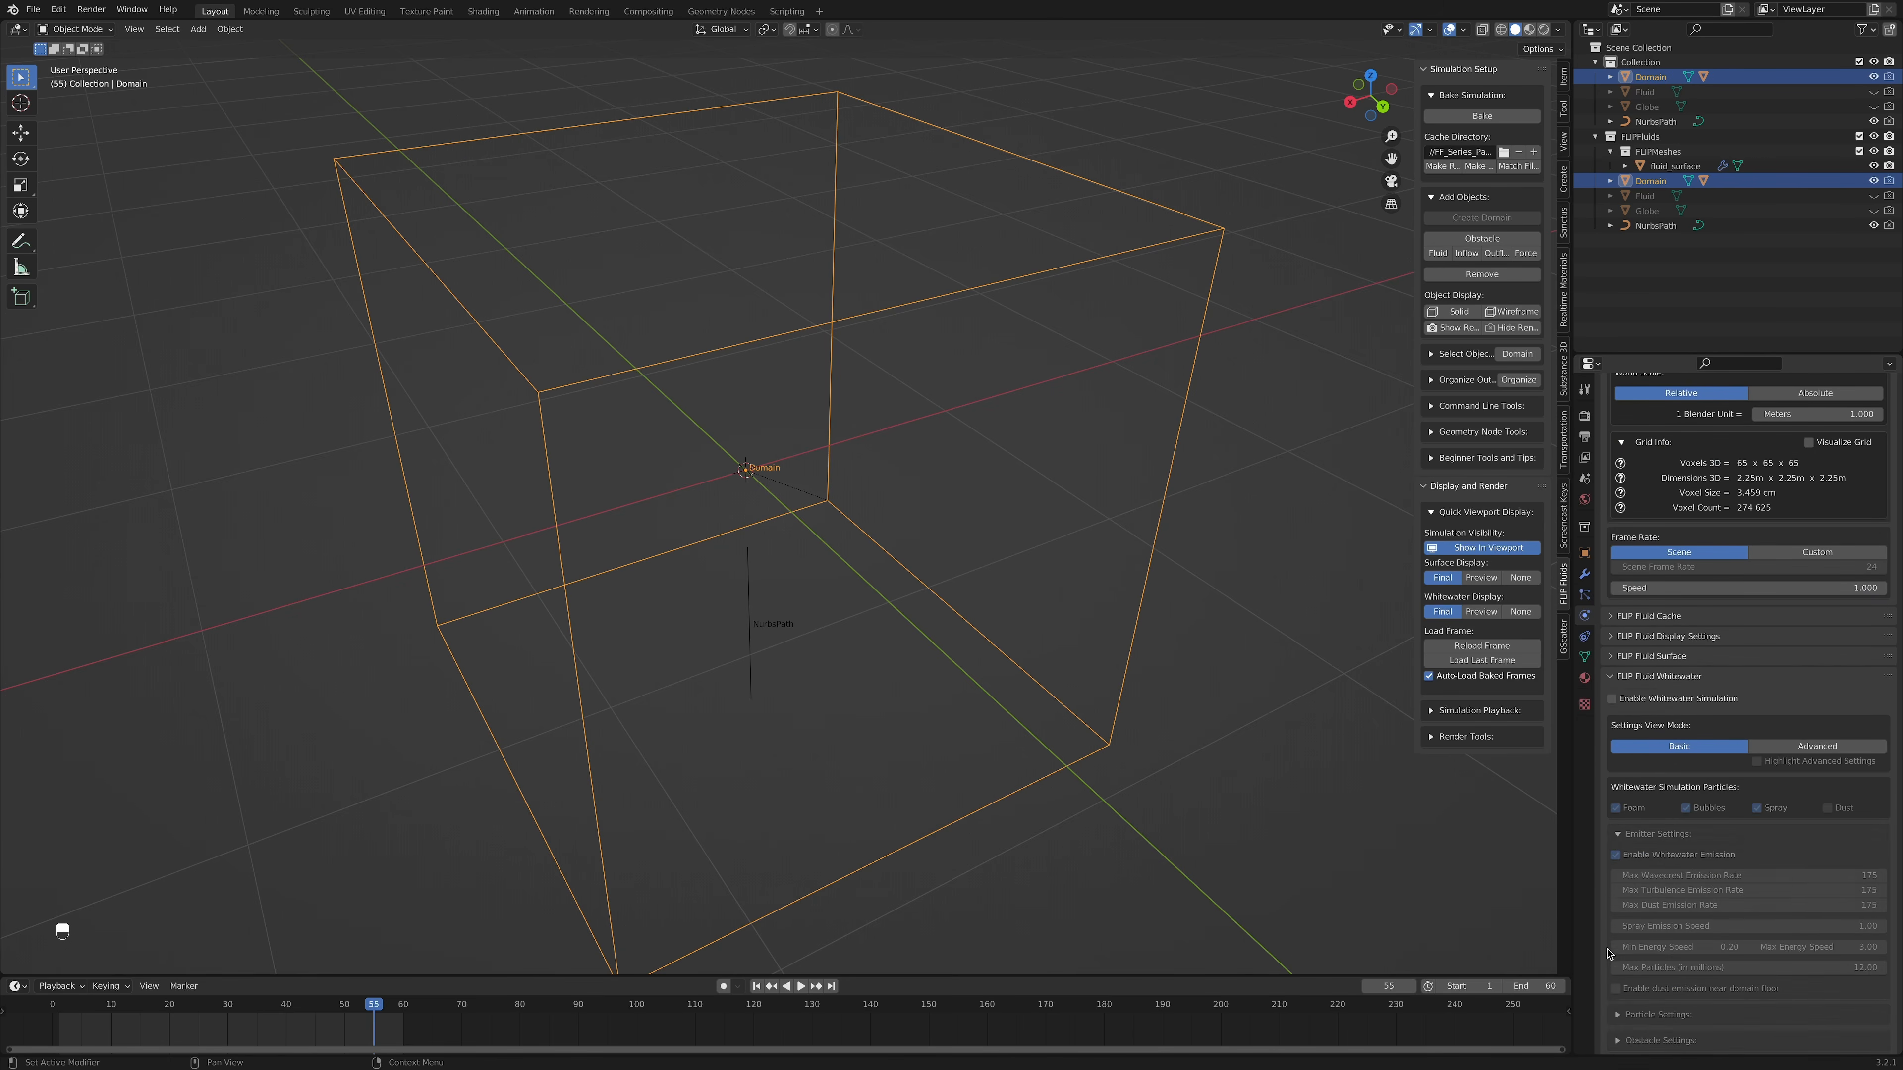
left_click(1612, 699)
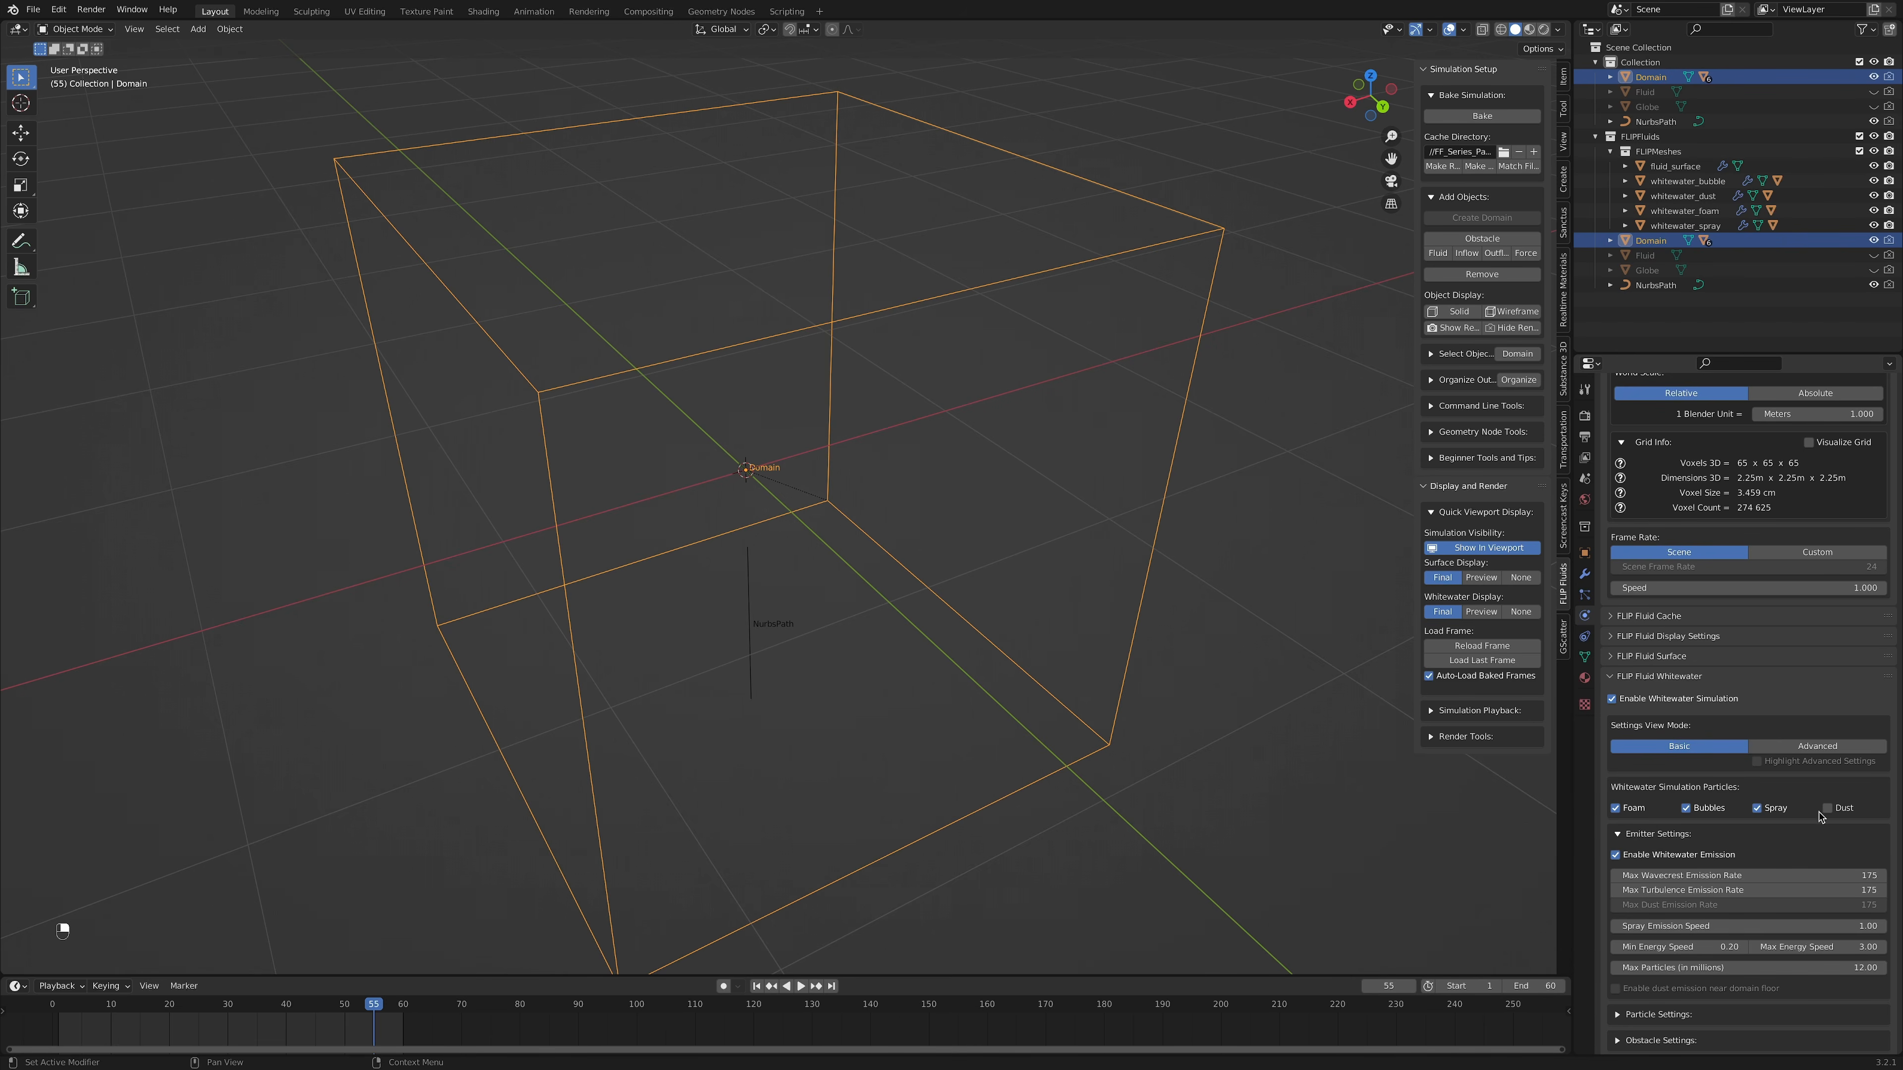
scroll(1618, 841, "down", 5)
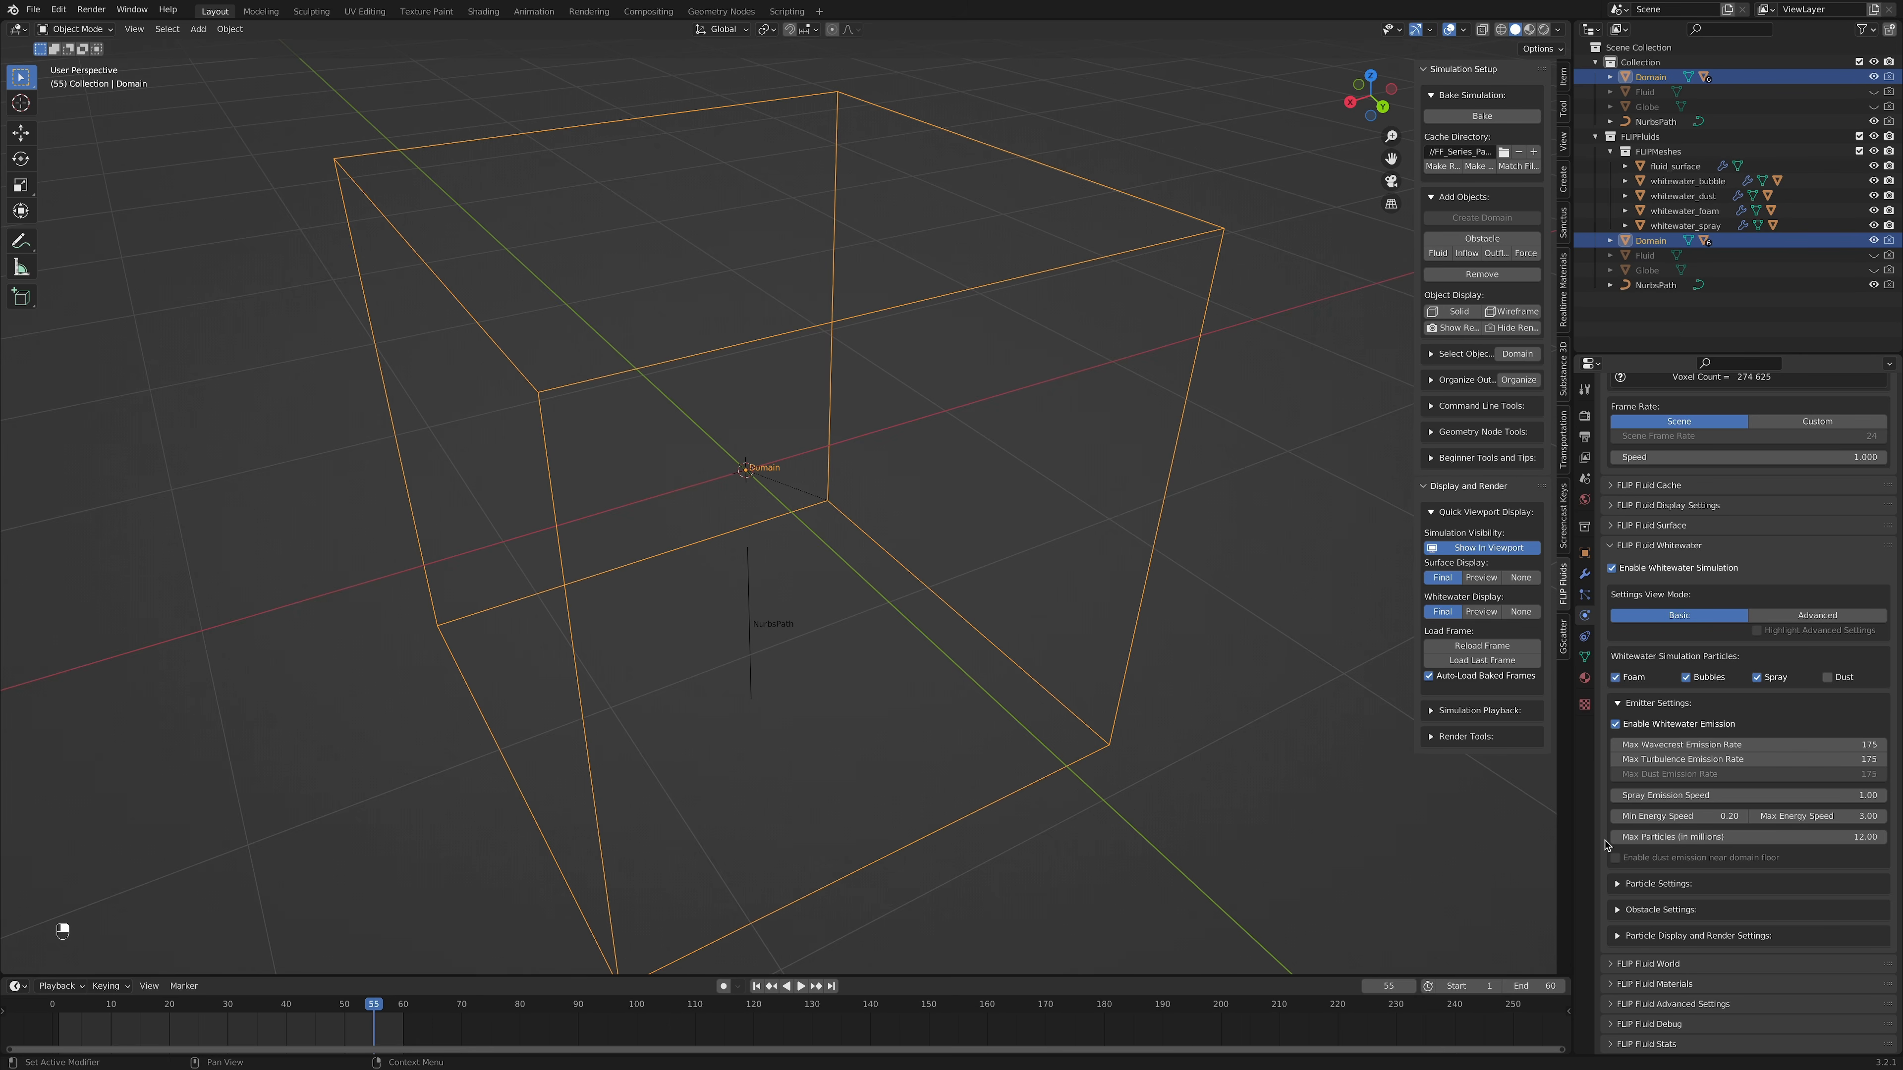
scroll(1348, 787, "down", 4)
Step: Bake the whitewater simulation and examine the bubble, foam and spray particles in wireframe display
left_click(1482, 116)
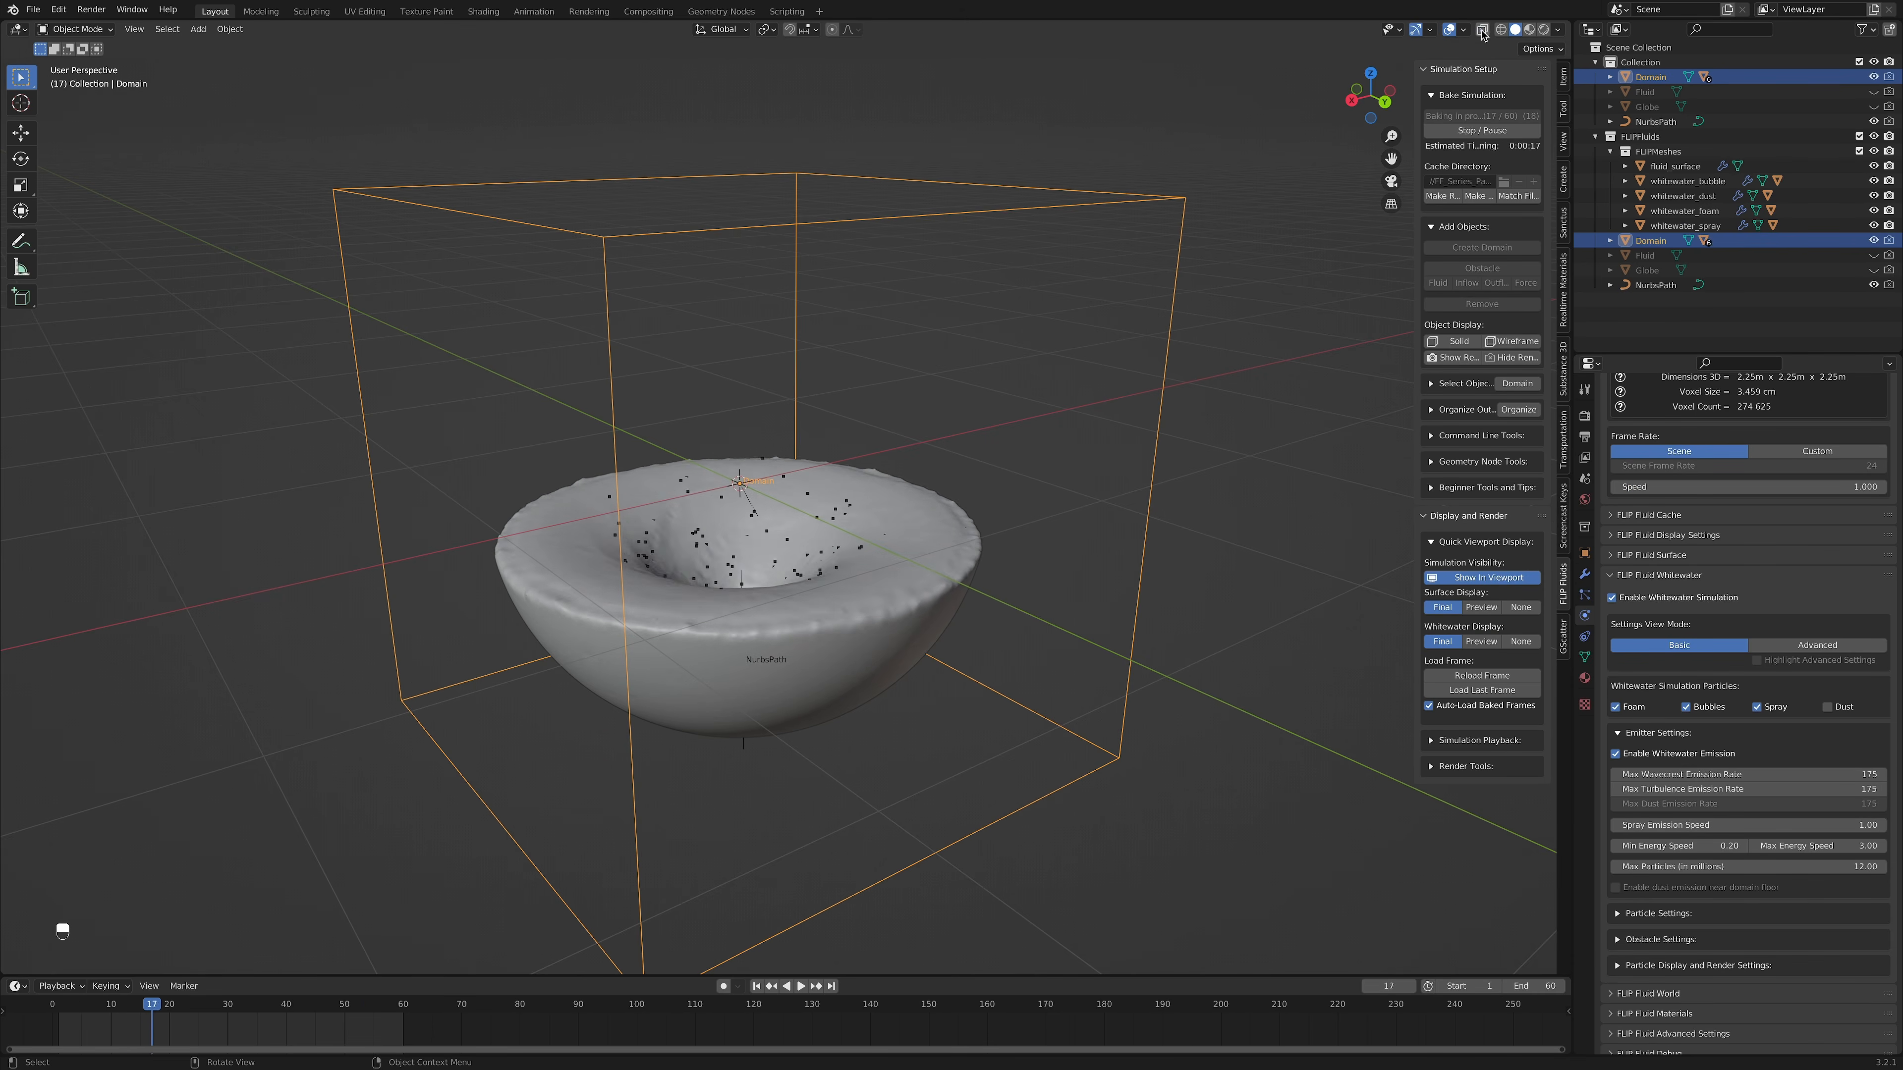
left_click(1500, 31)
left_click(1686, 181)
middle_click_drag(1158, 559, 1145, 590)
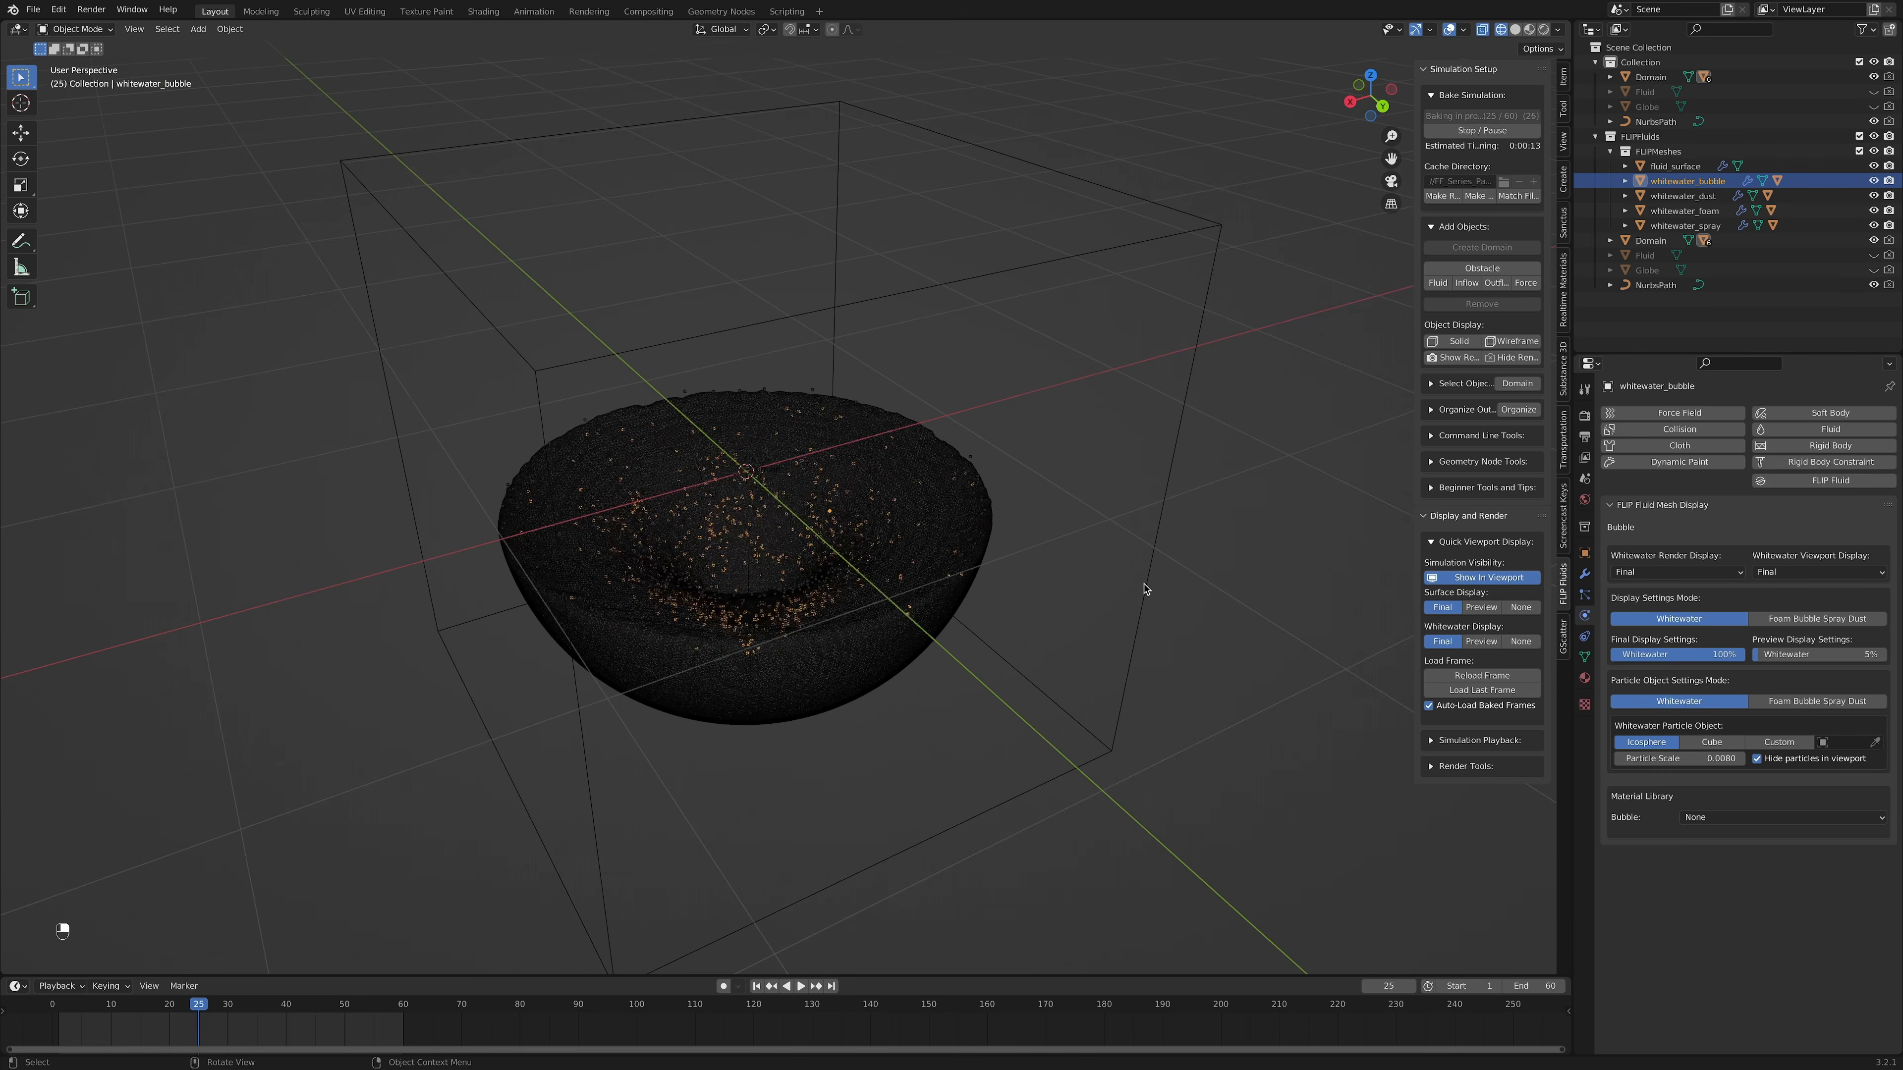
left_click(1684, 212)
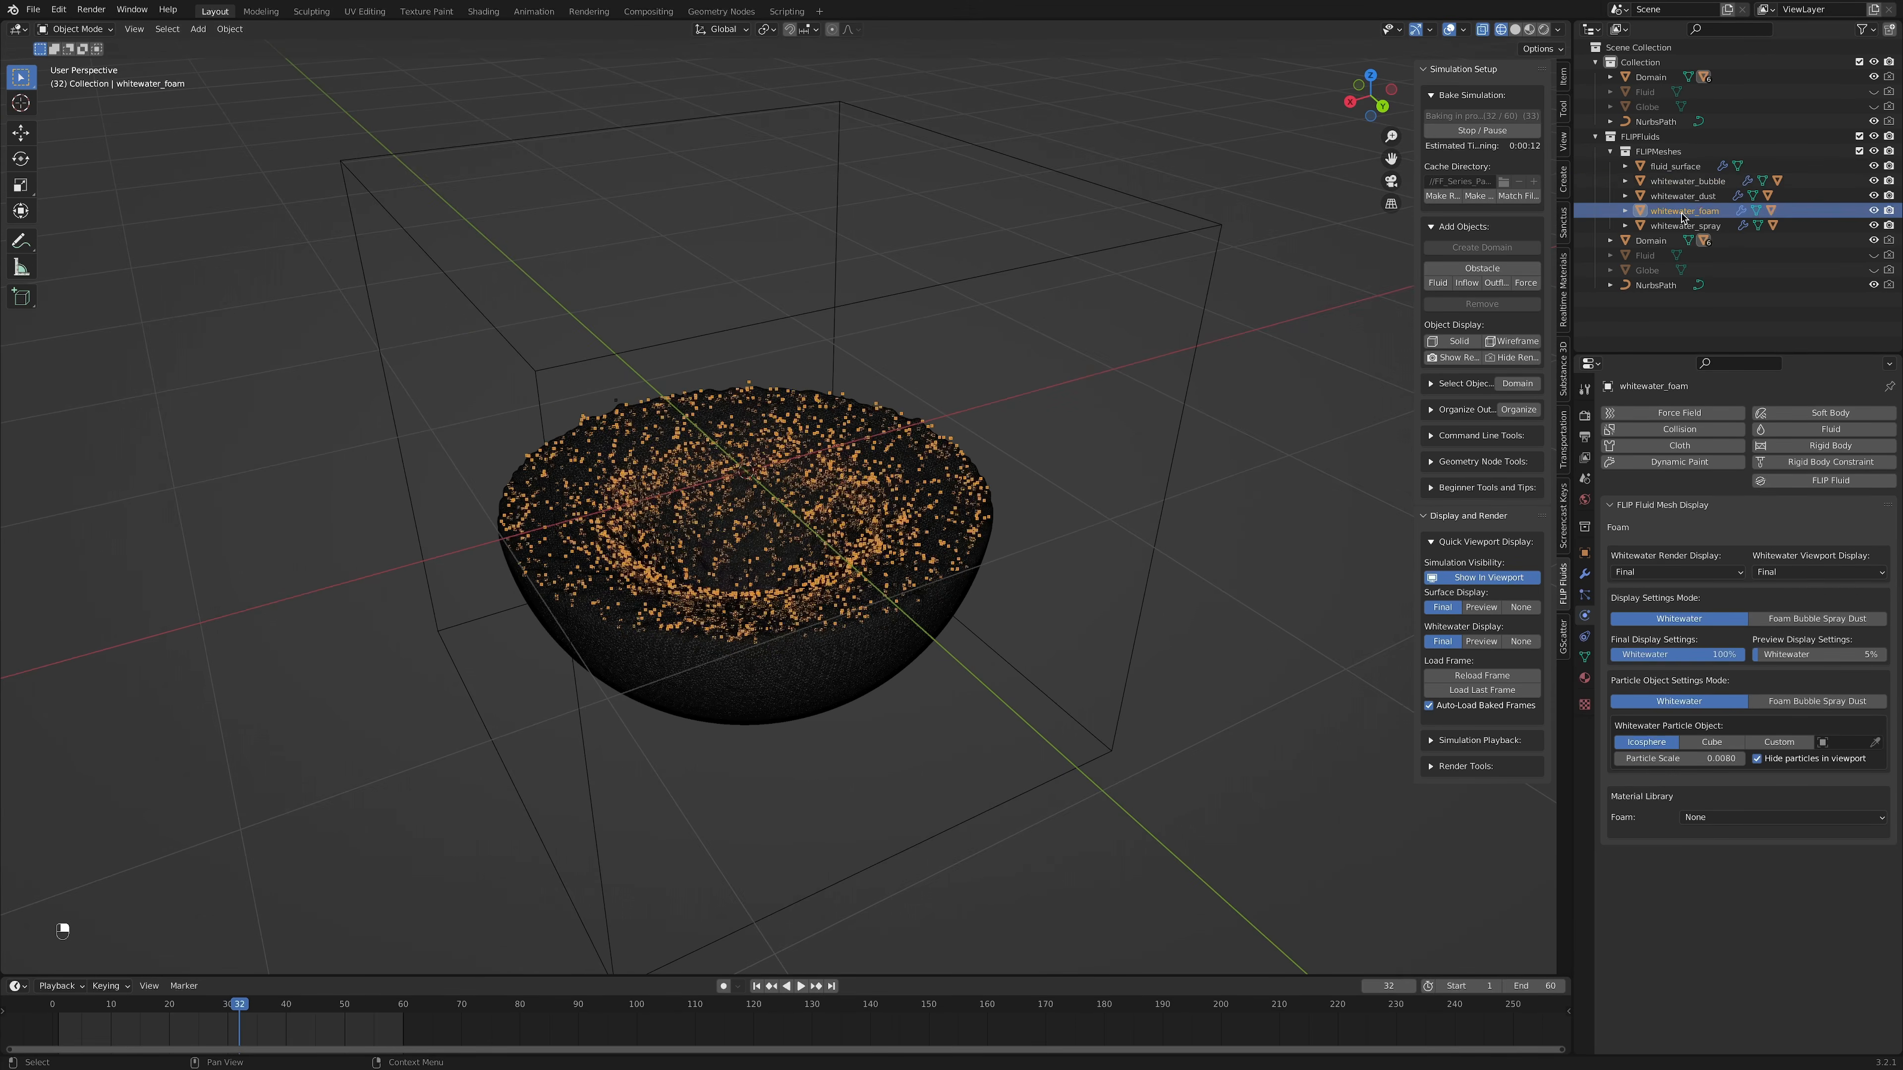
left_click(1679, 225)
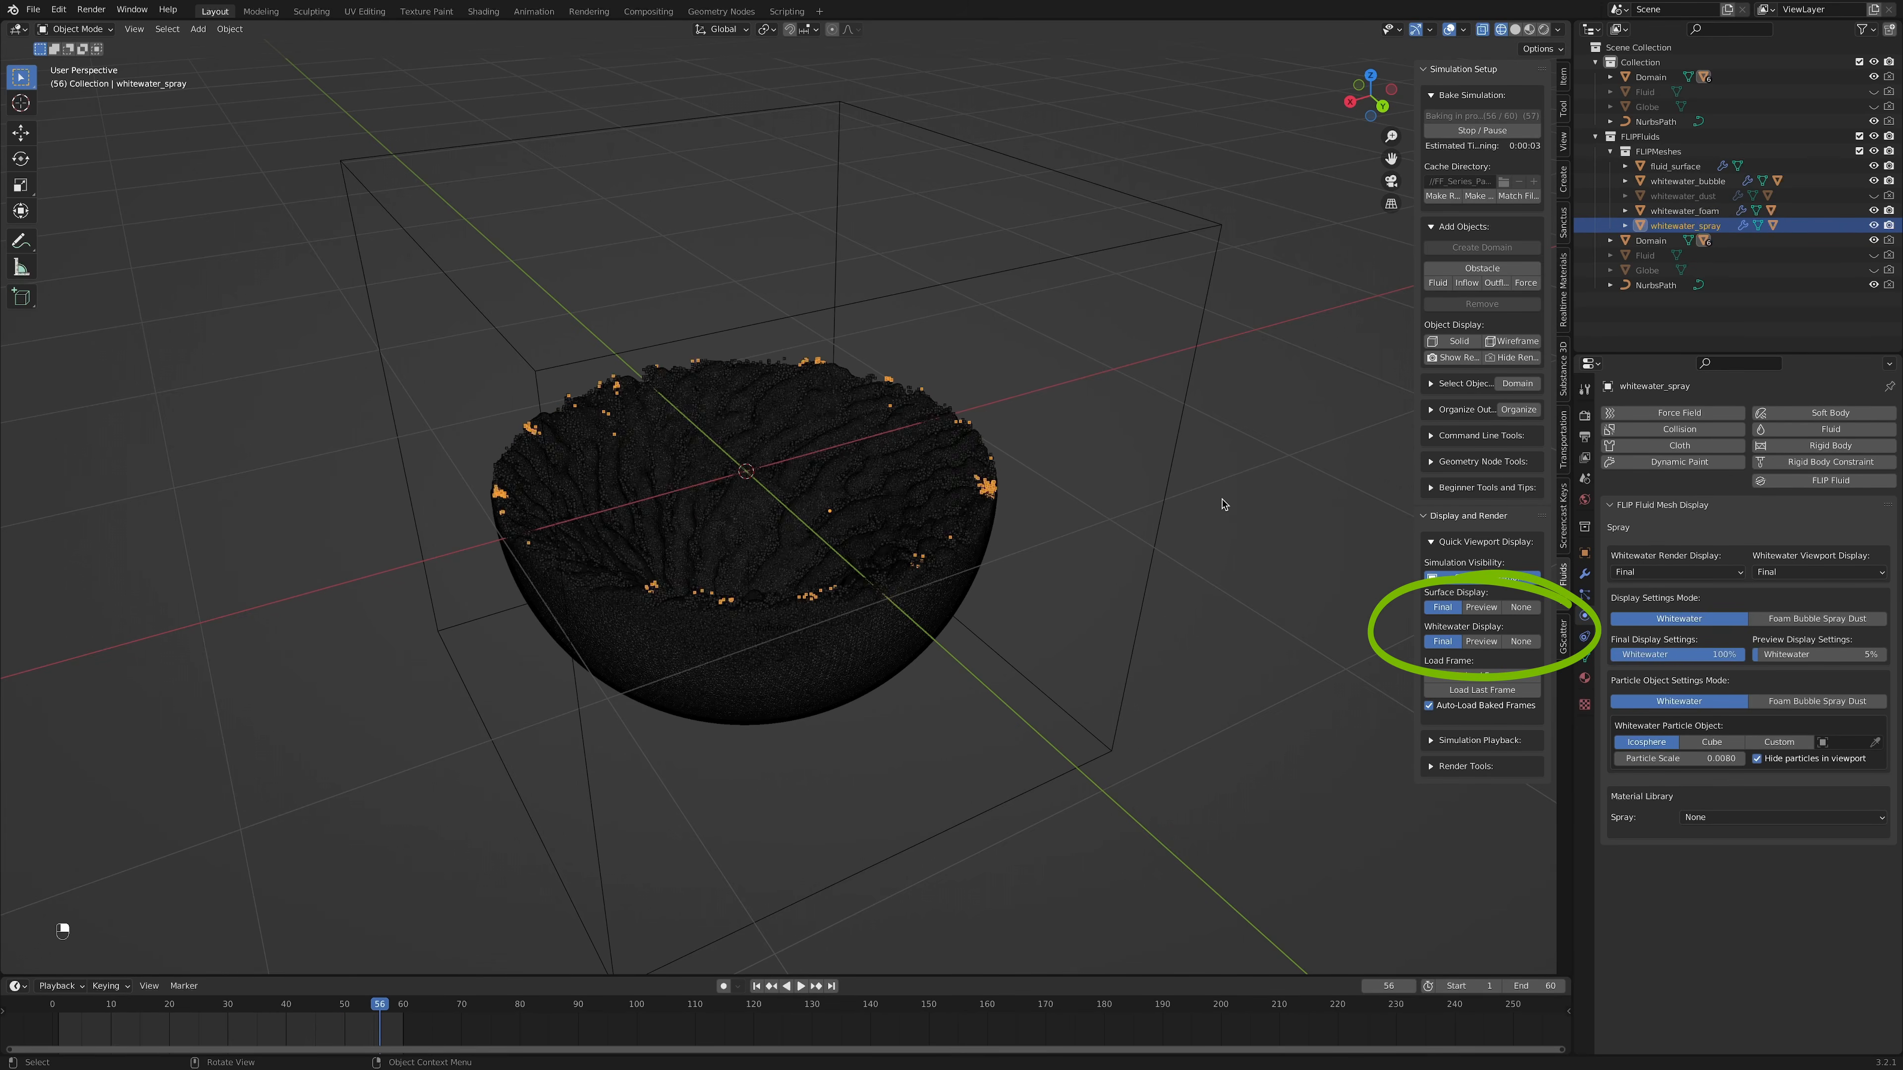
Step: Return to solid shading and play back the baked fluid with its whitewater particles
left_click(1515, 29)
scroll(951, 629, "up", 2)
left_click(800, 986)
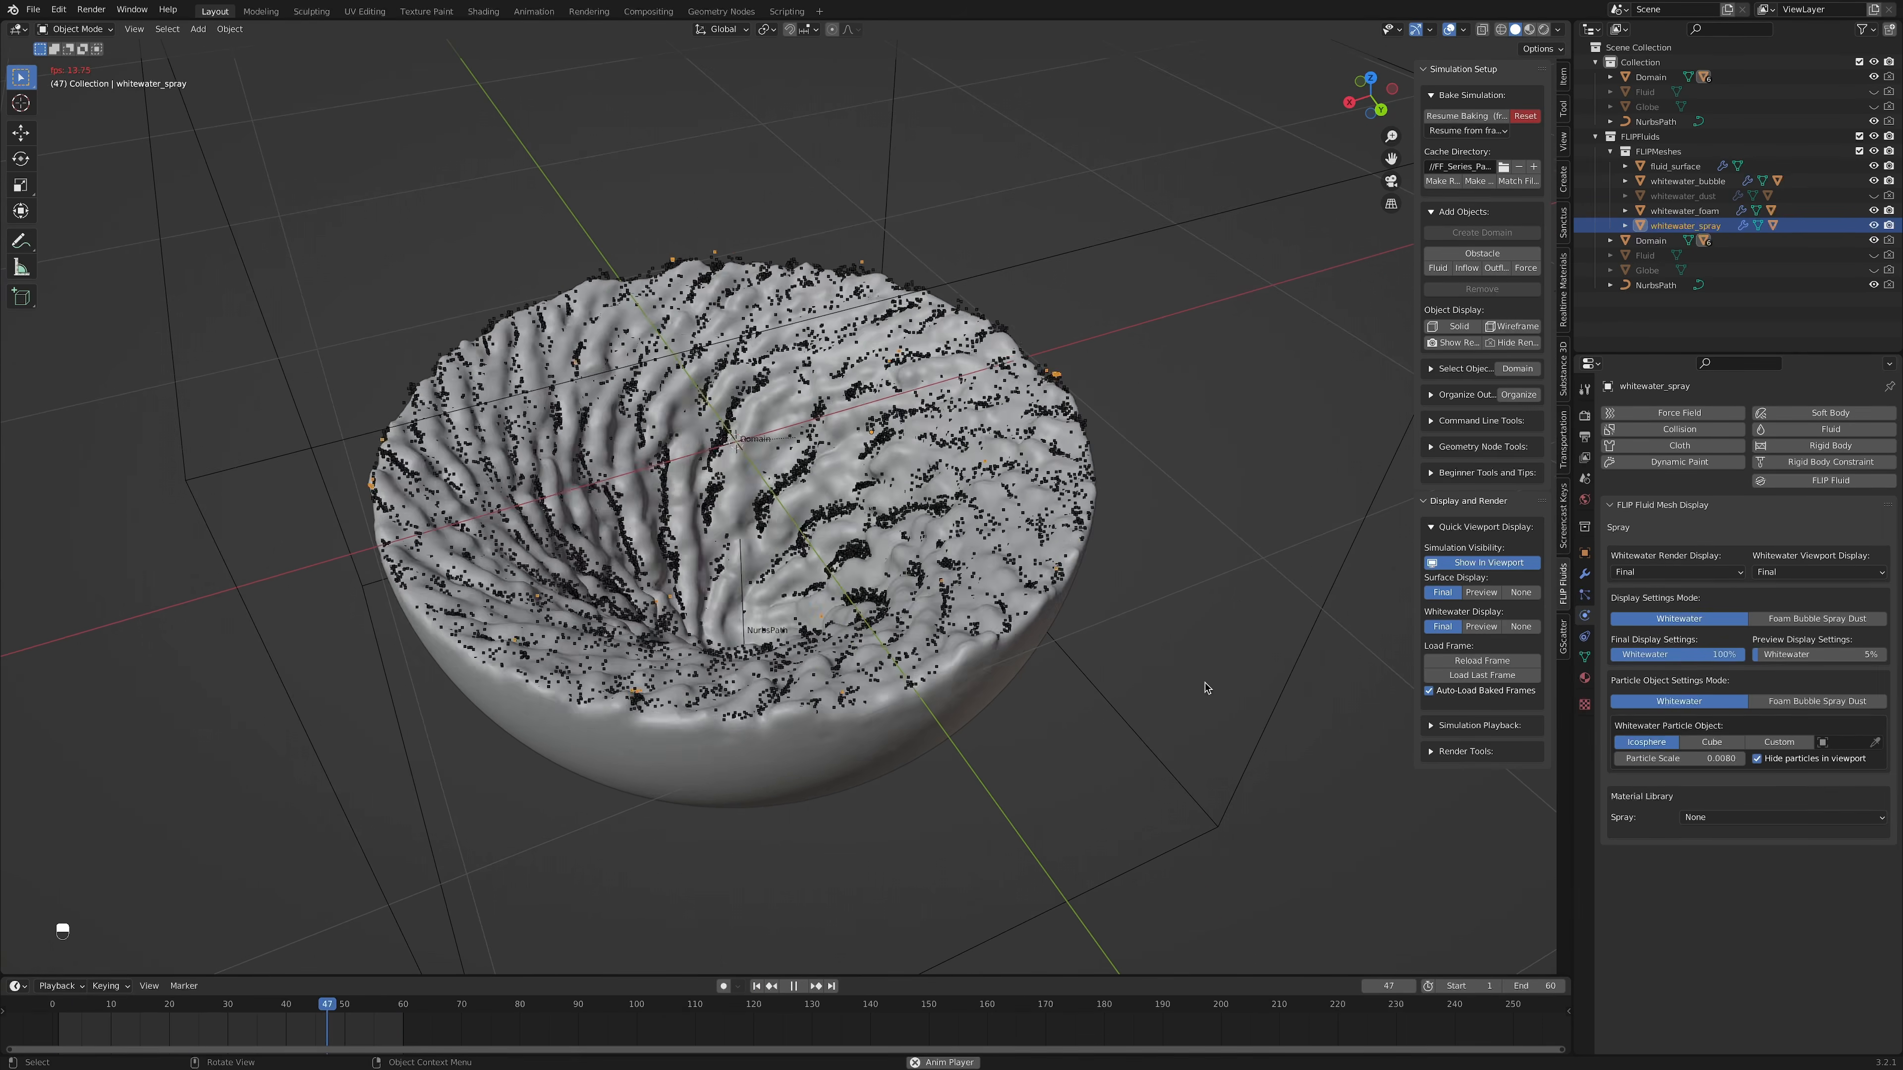
key("space")
Step: Reset the bake and set the scene's end frame to 180
left_click(1536, 117)
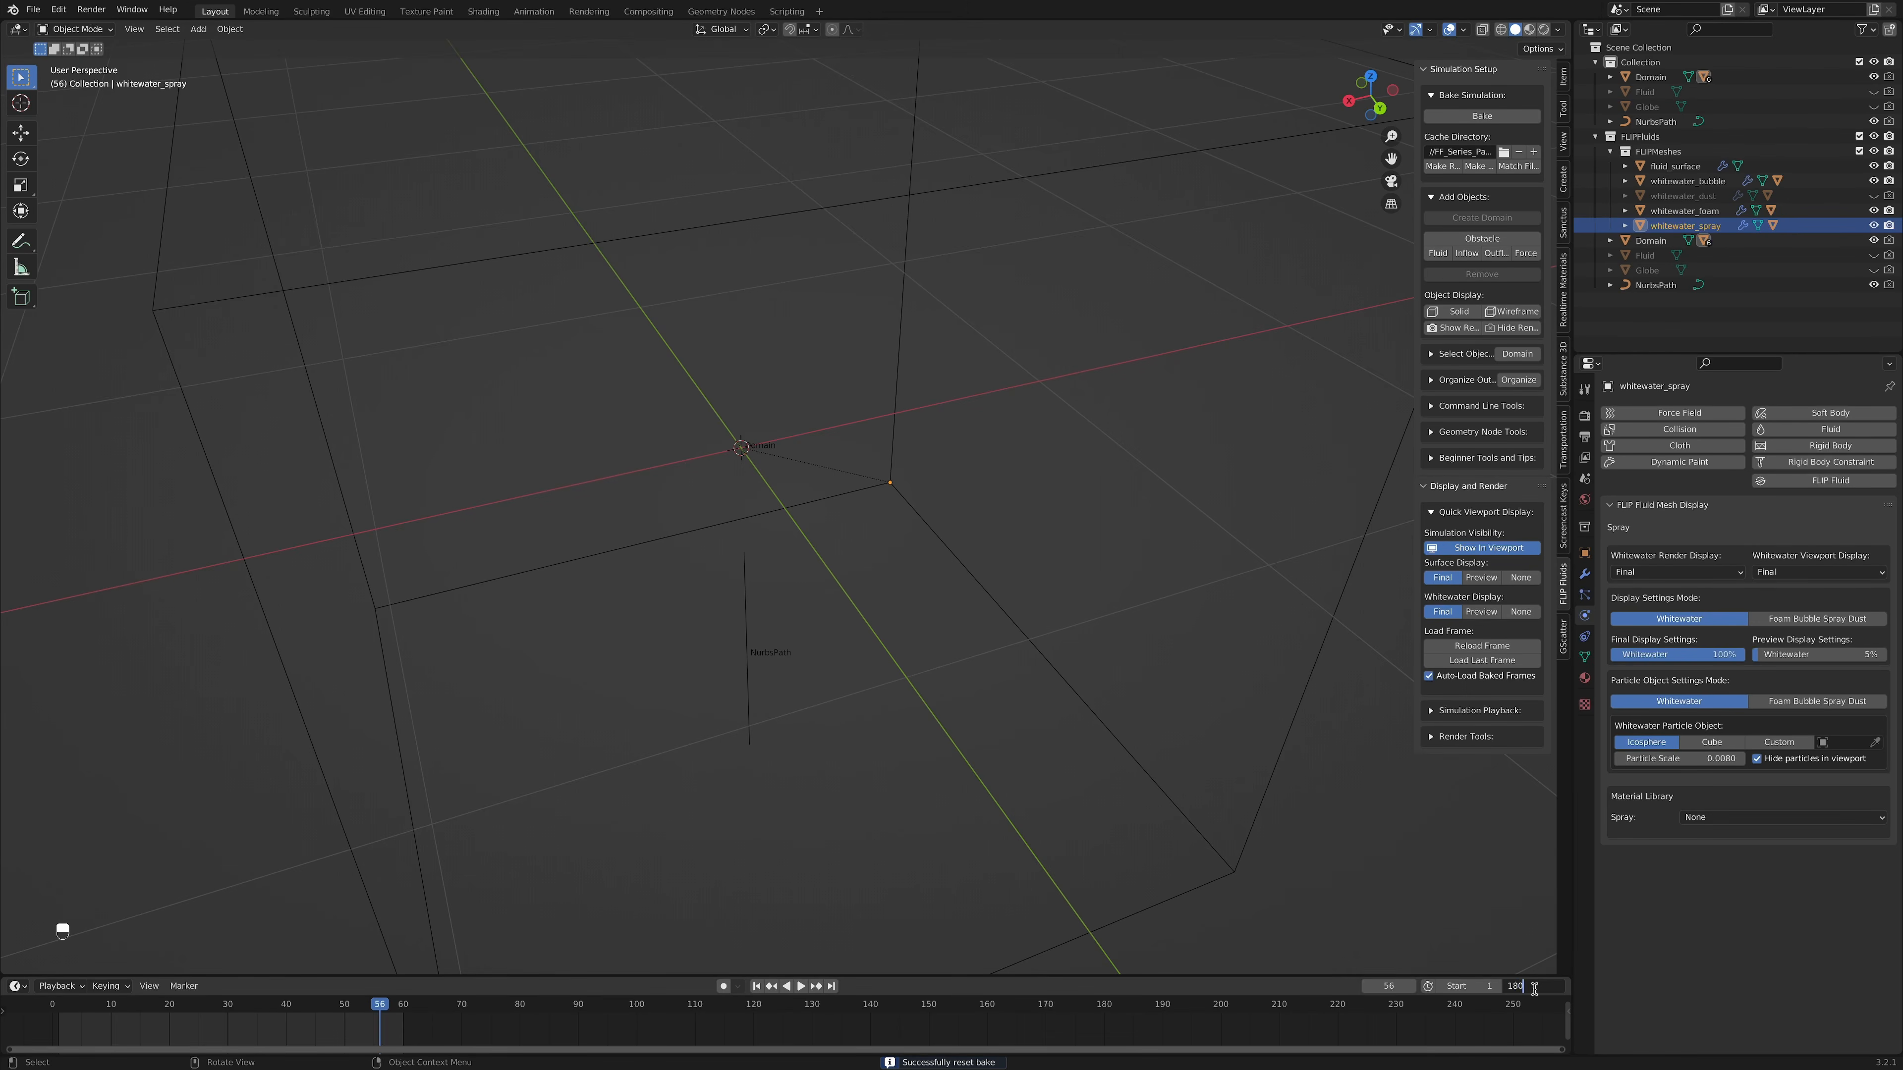
key("Return")
scroll(1173, 889, "down", 3)
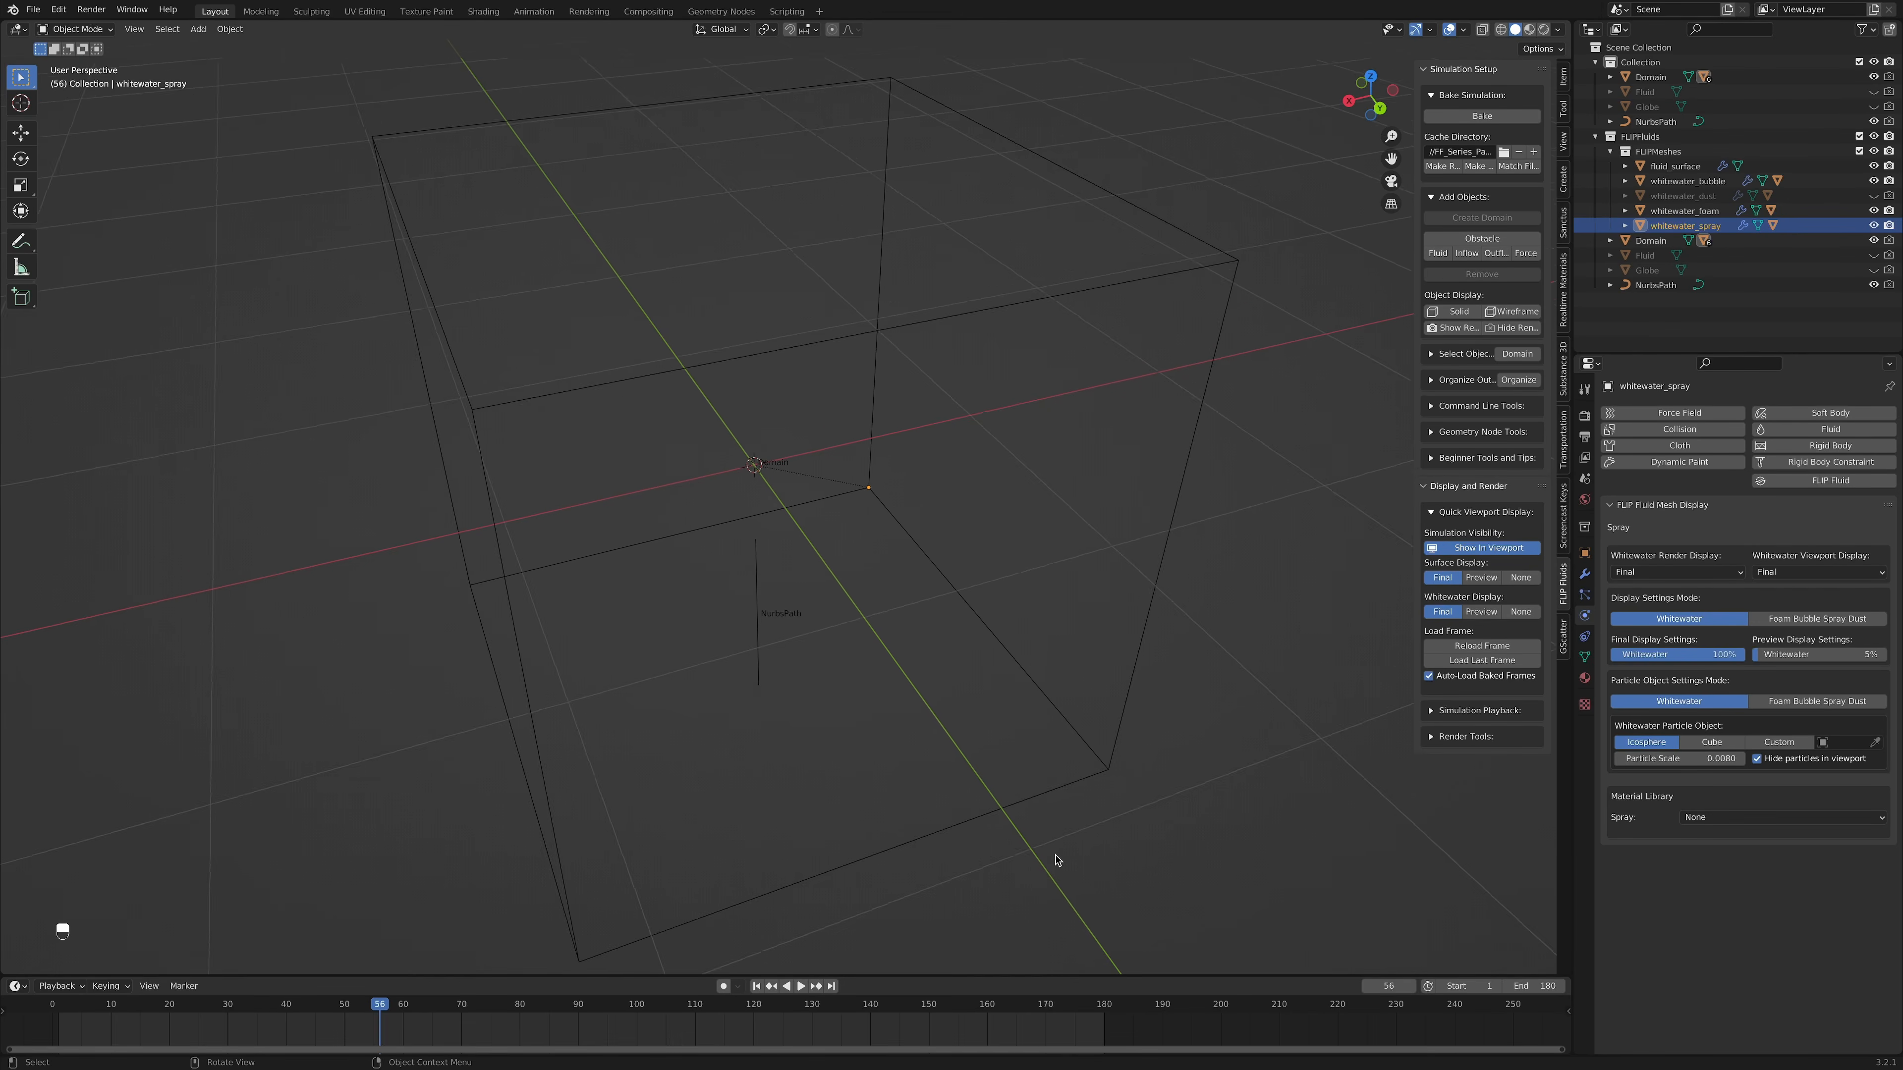
Step: Keyframe the Domain's simulation Speed at 1.000 on frame 30
left_click(1168, 515)
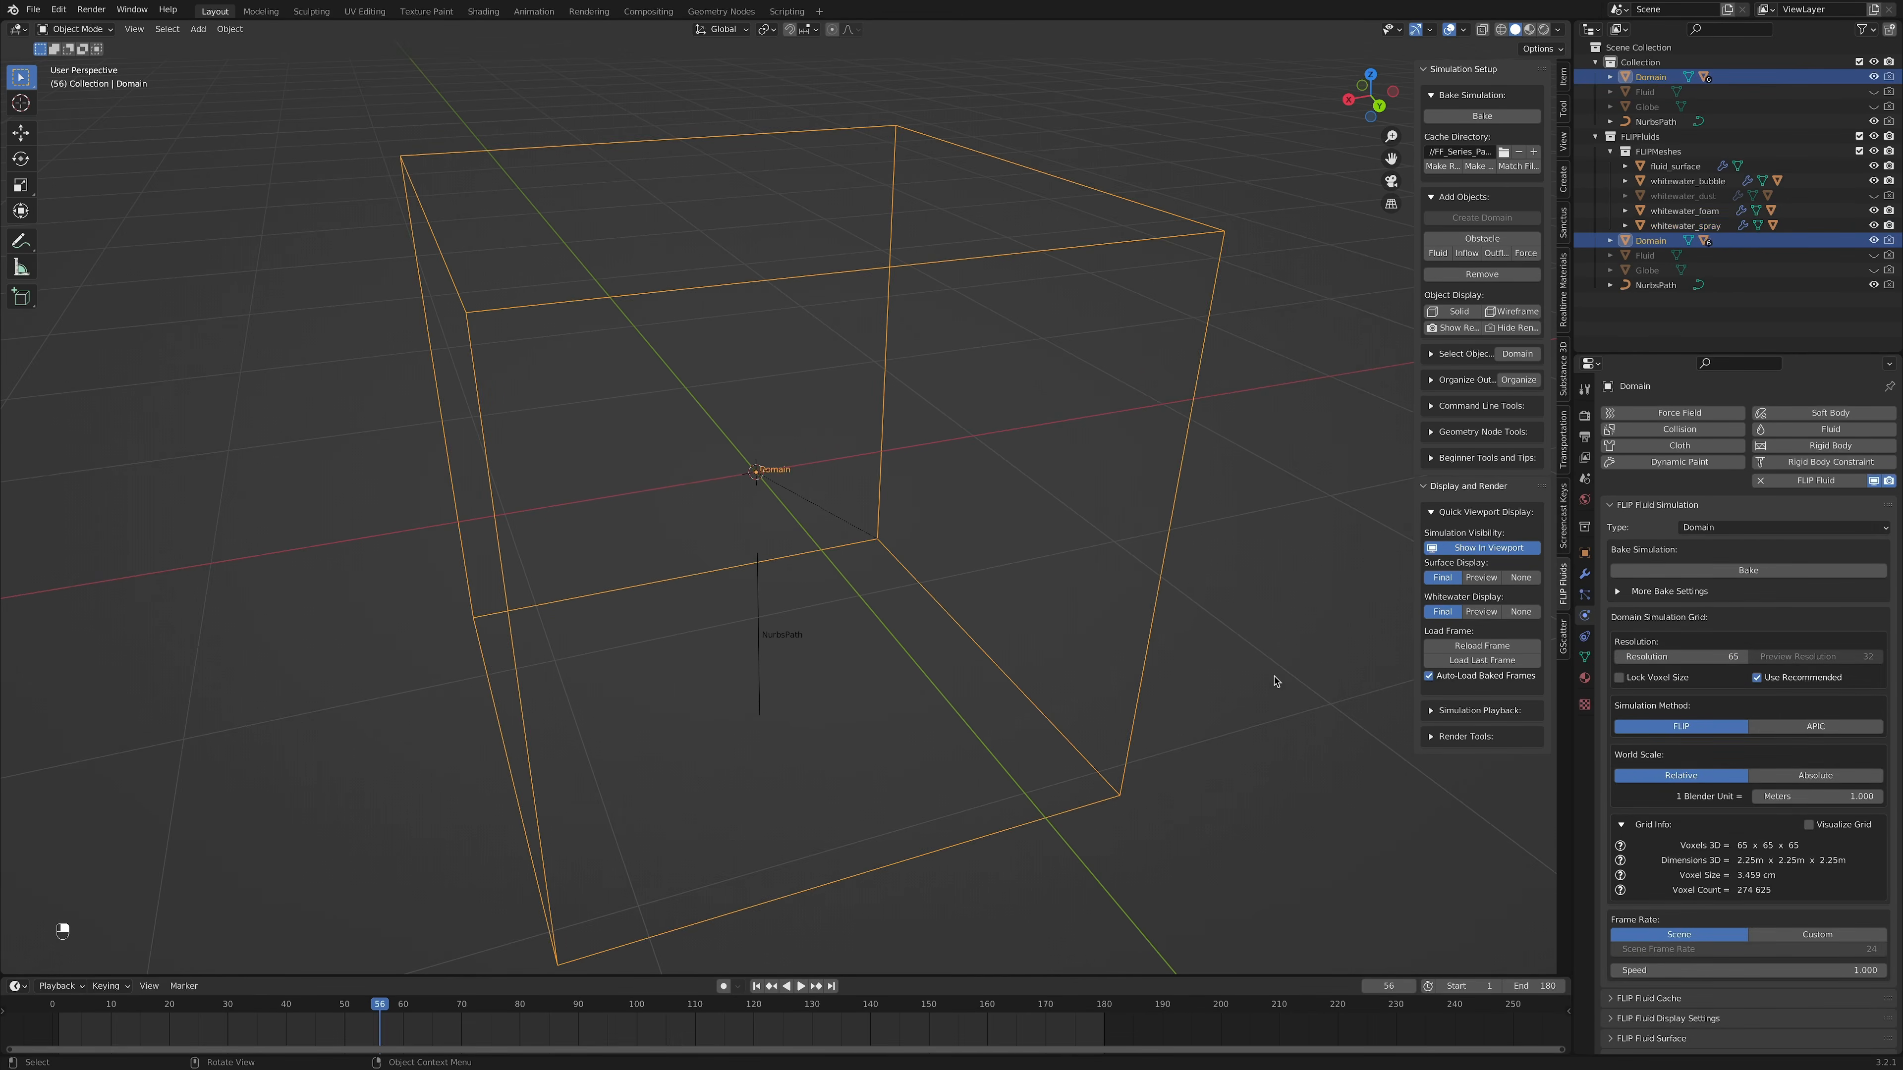
scroll(1601, 827, "down", 5)
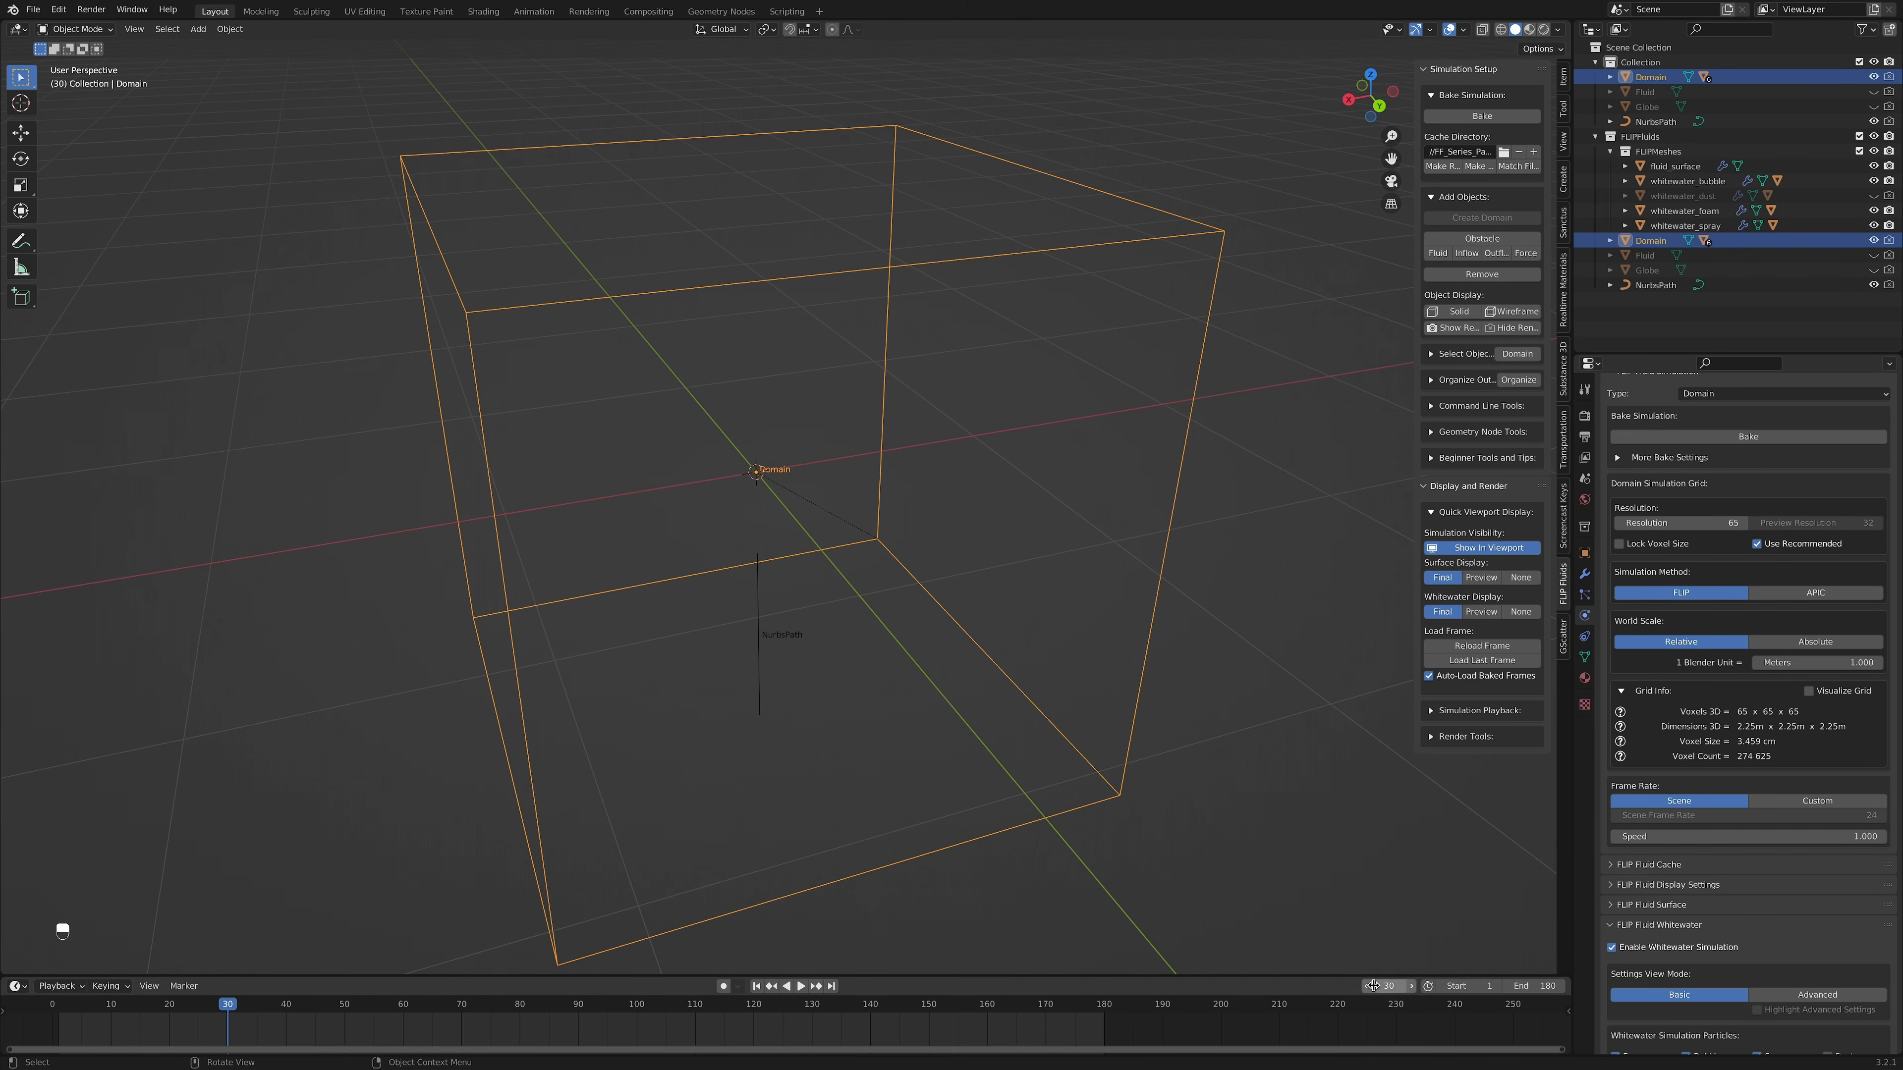
right_click(1662, 838)
left_click(1663, 842)
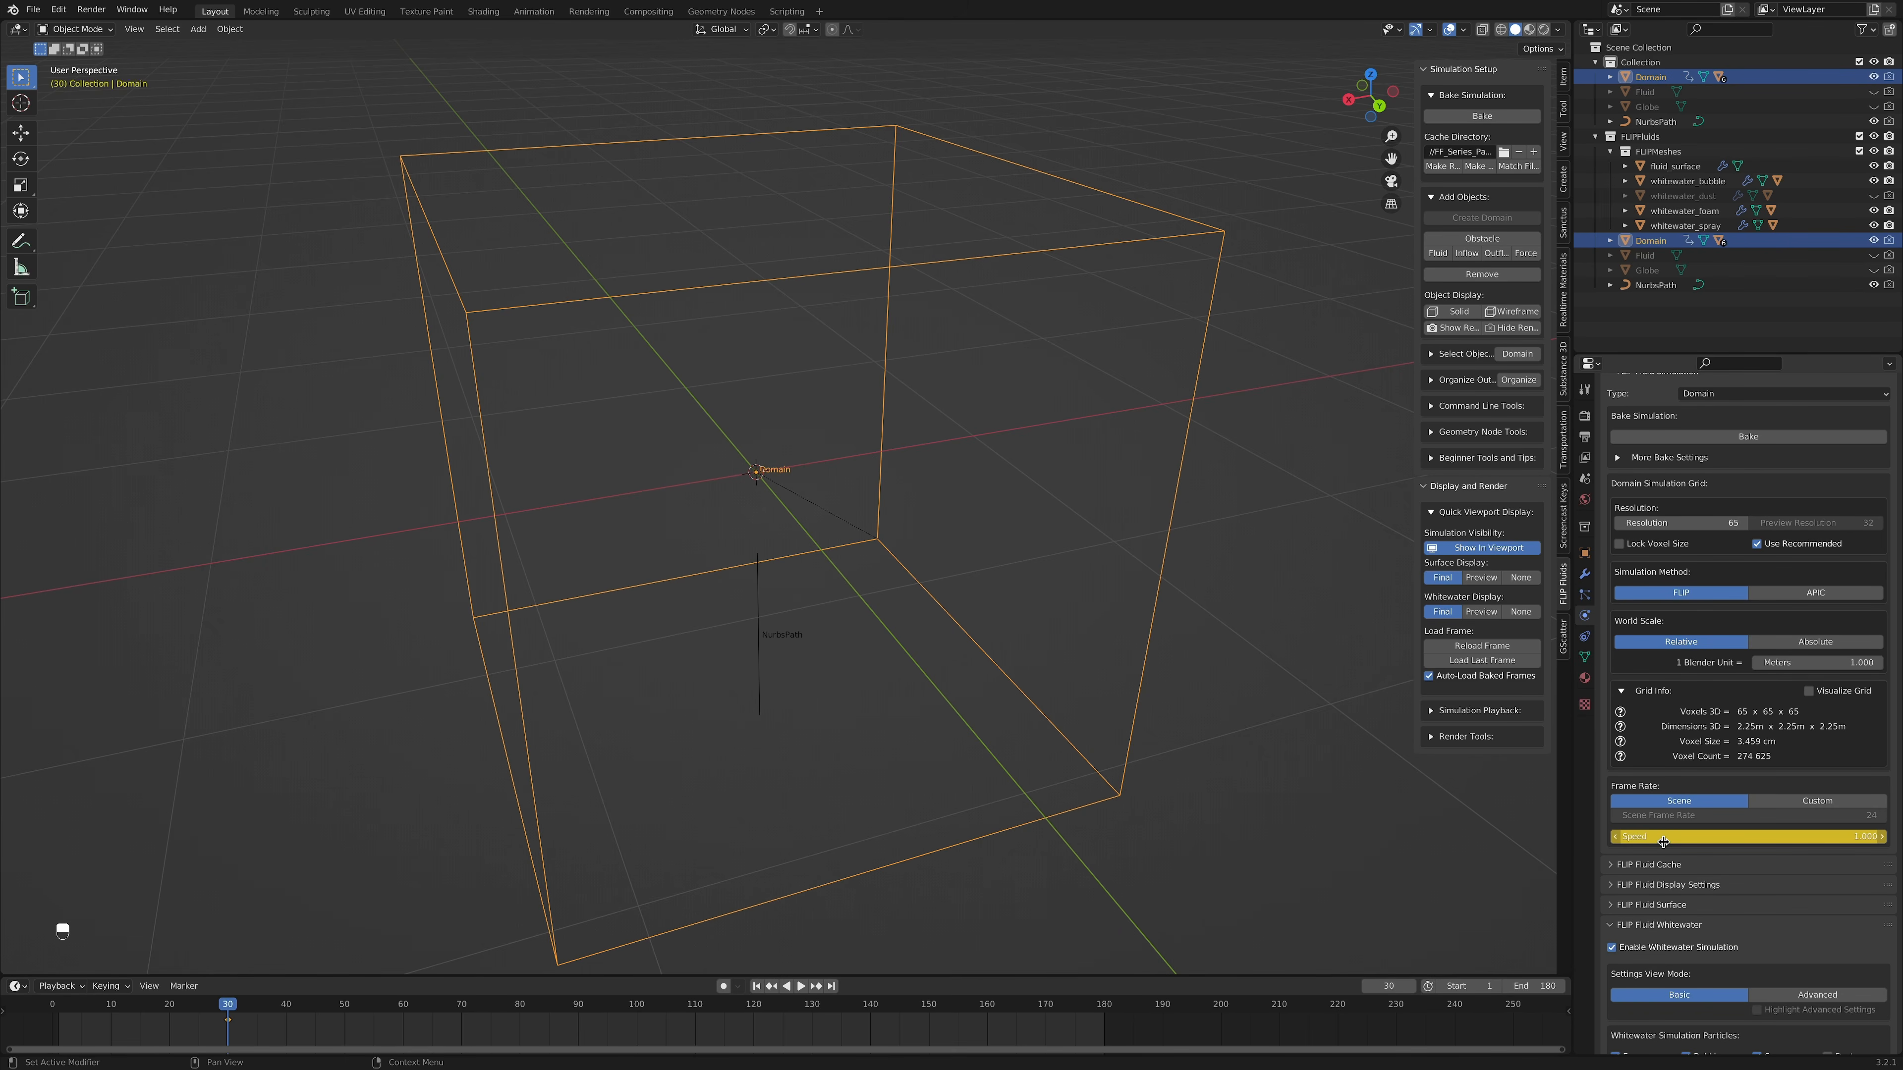
Step: Set the Domain's Speed to 0.25 and keyframe it on frames 50 and 70
left_click(1699, 838)
type("0.25")
key("Return")
key("i")
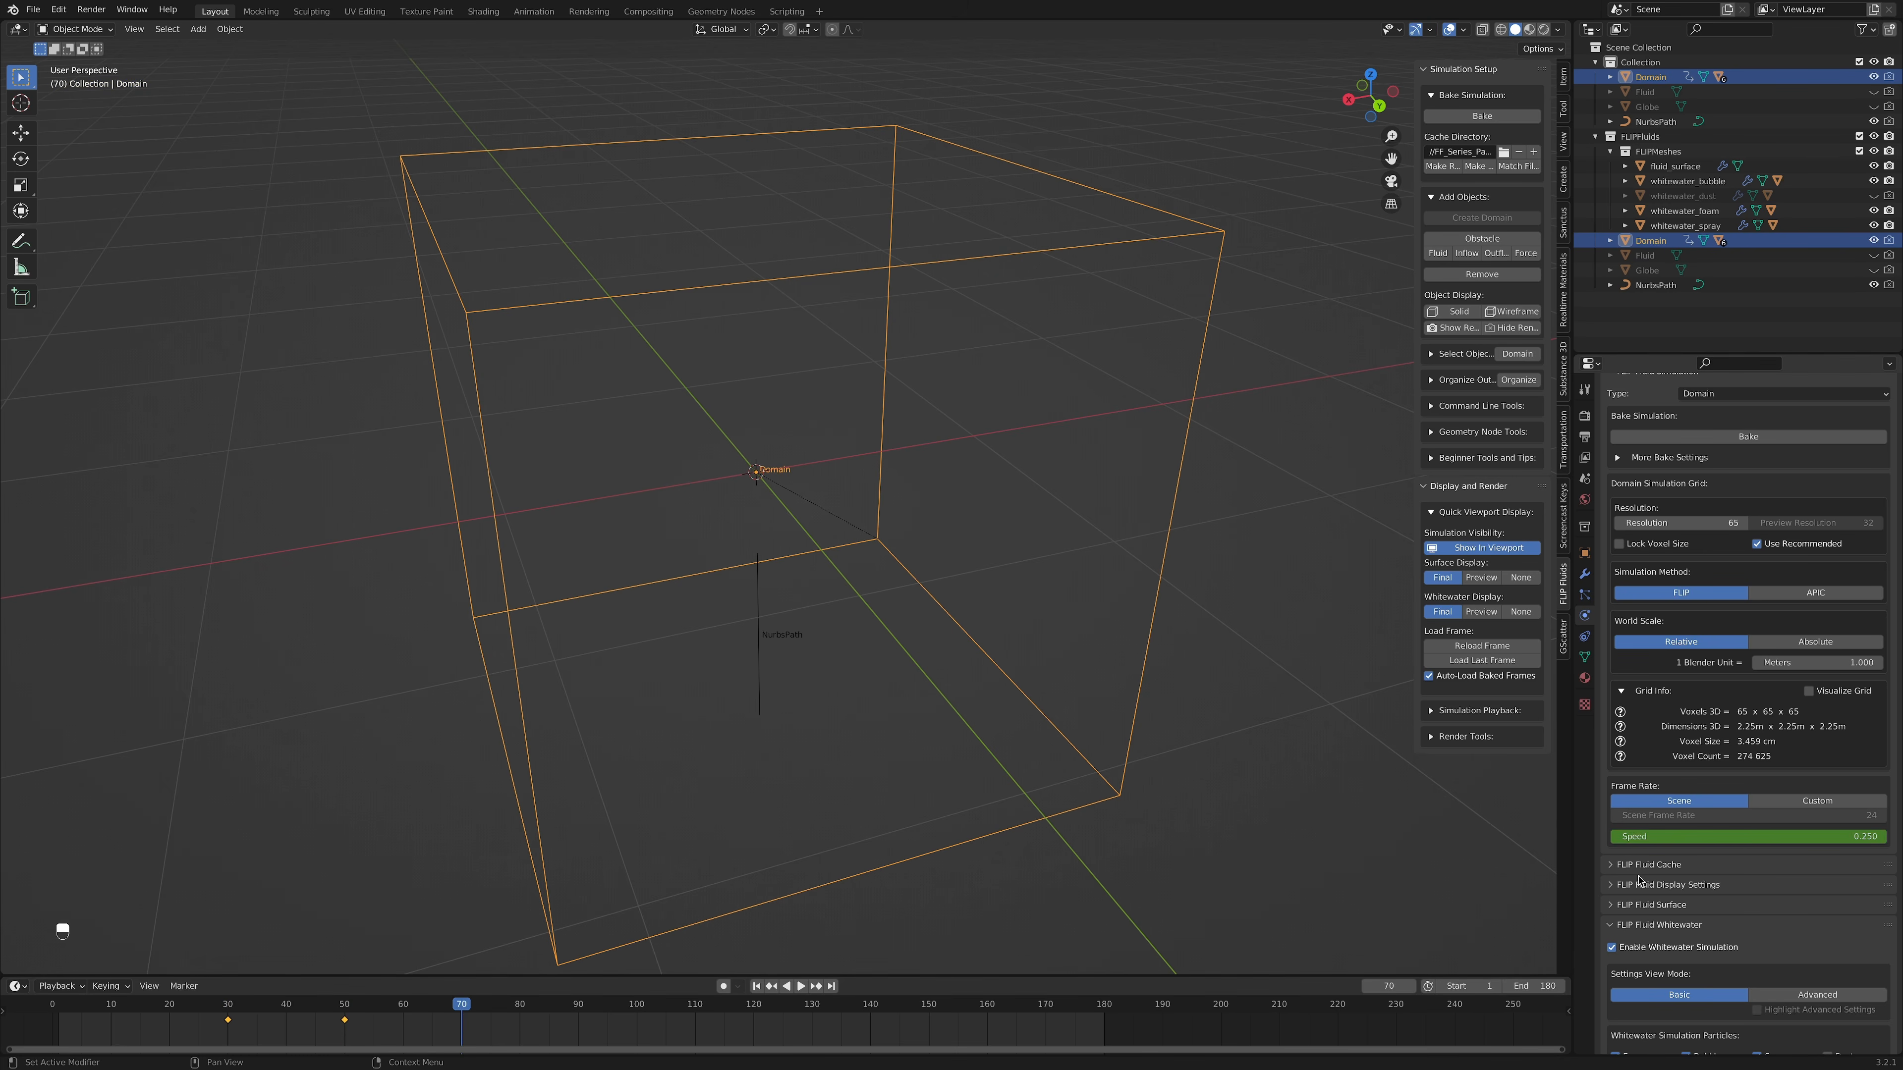
key("i")
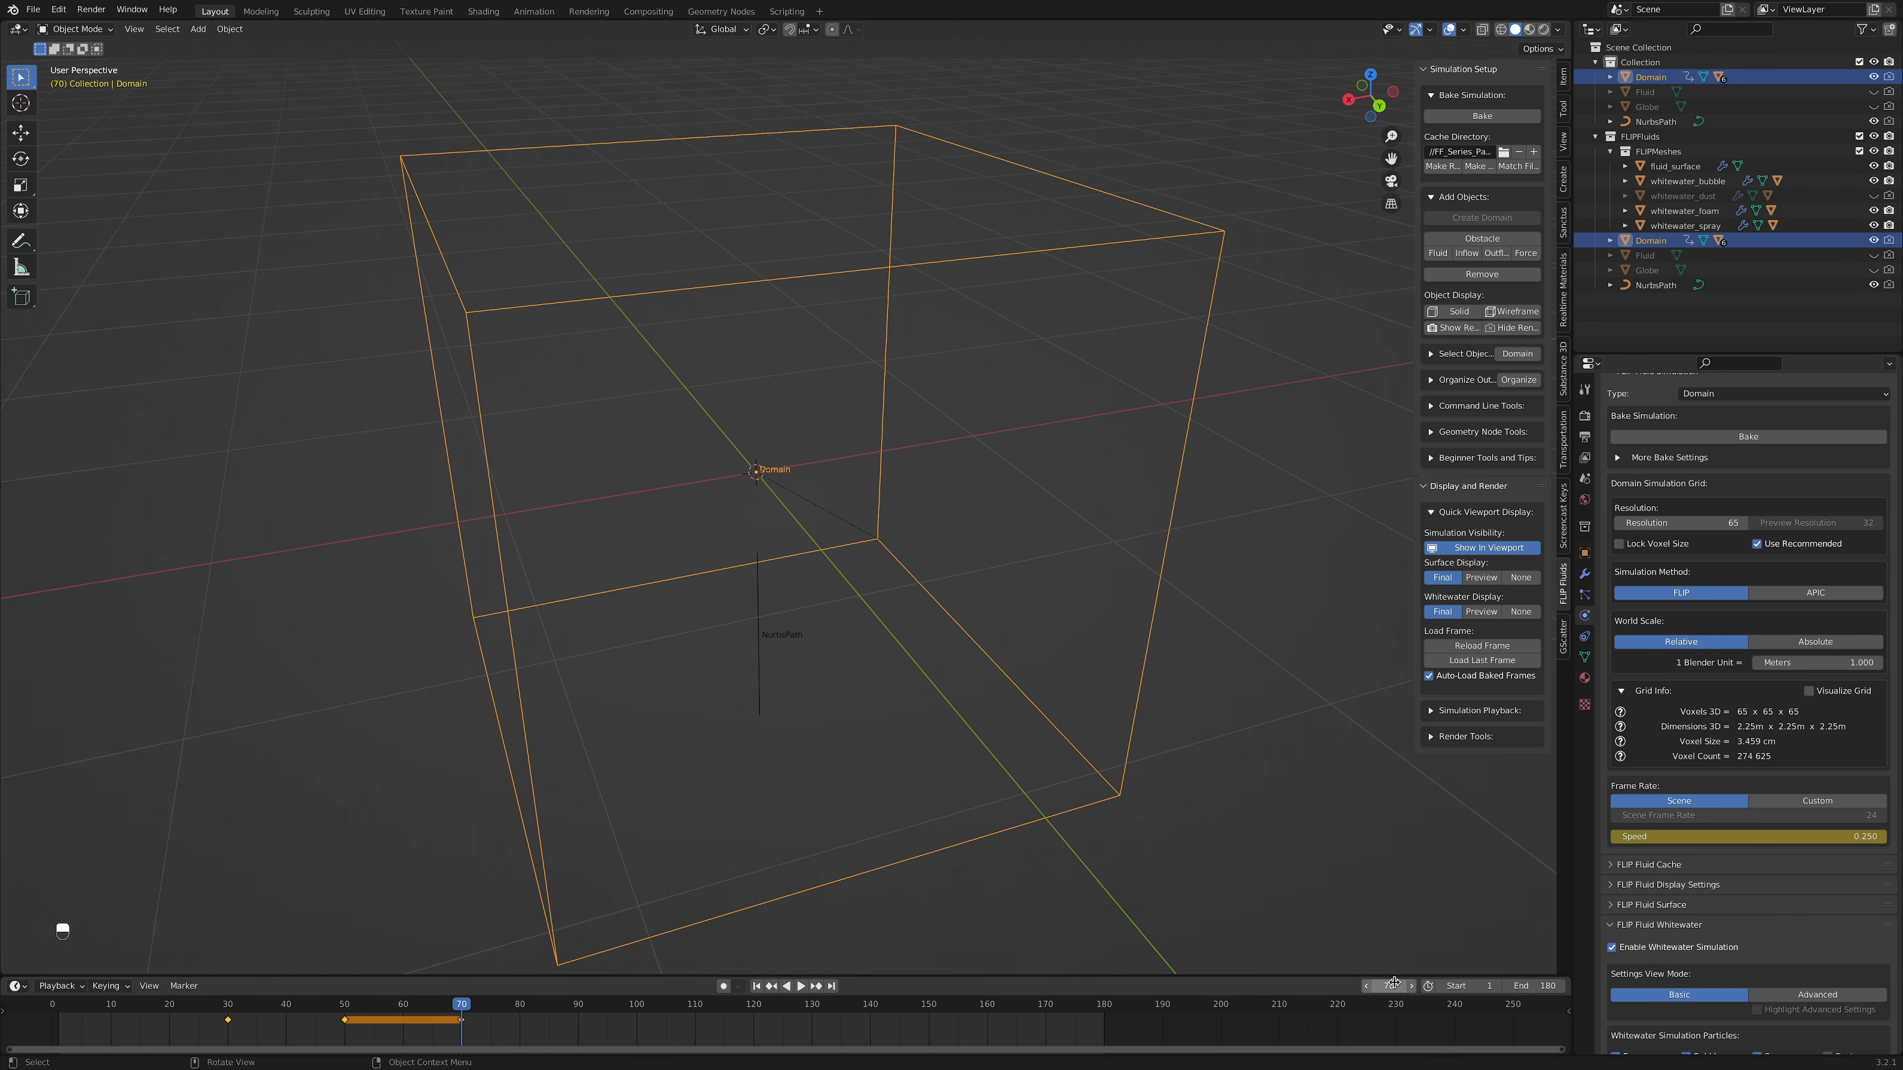
Step: Set the Domain's Speed to 1 and keyframe it on frame 90
left_click(1823, 833)
type("1")
key("Return")
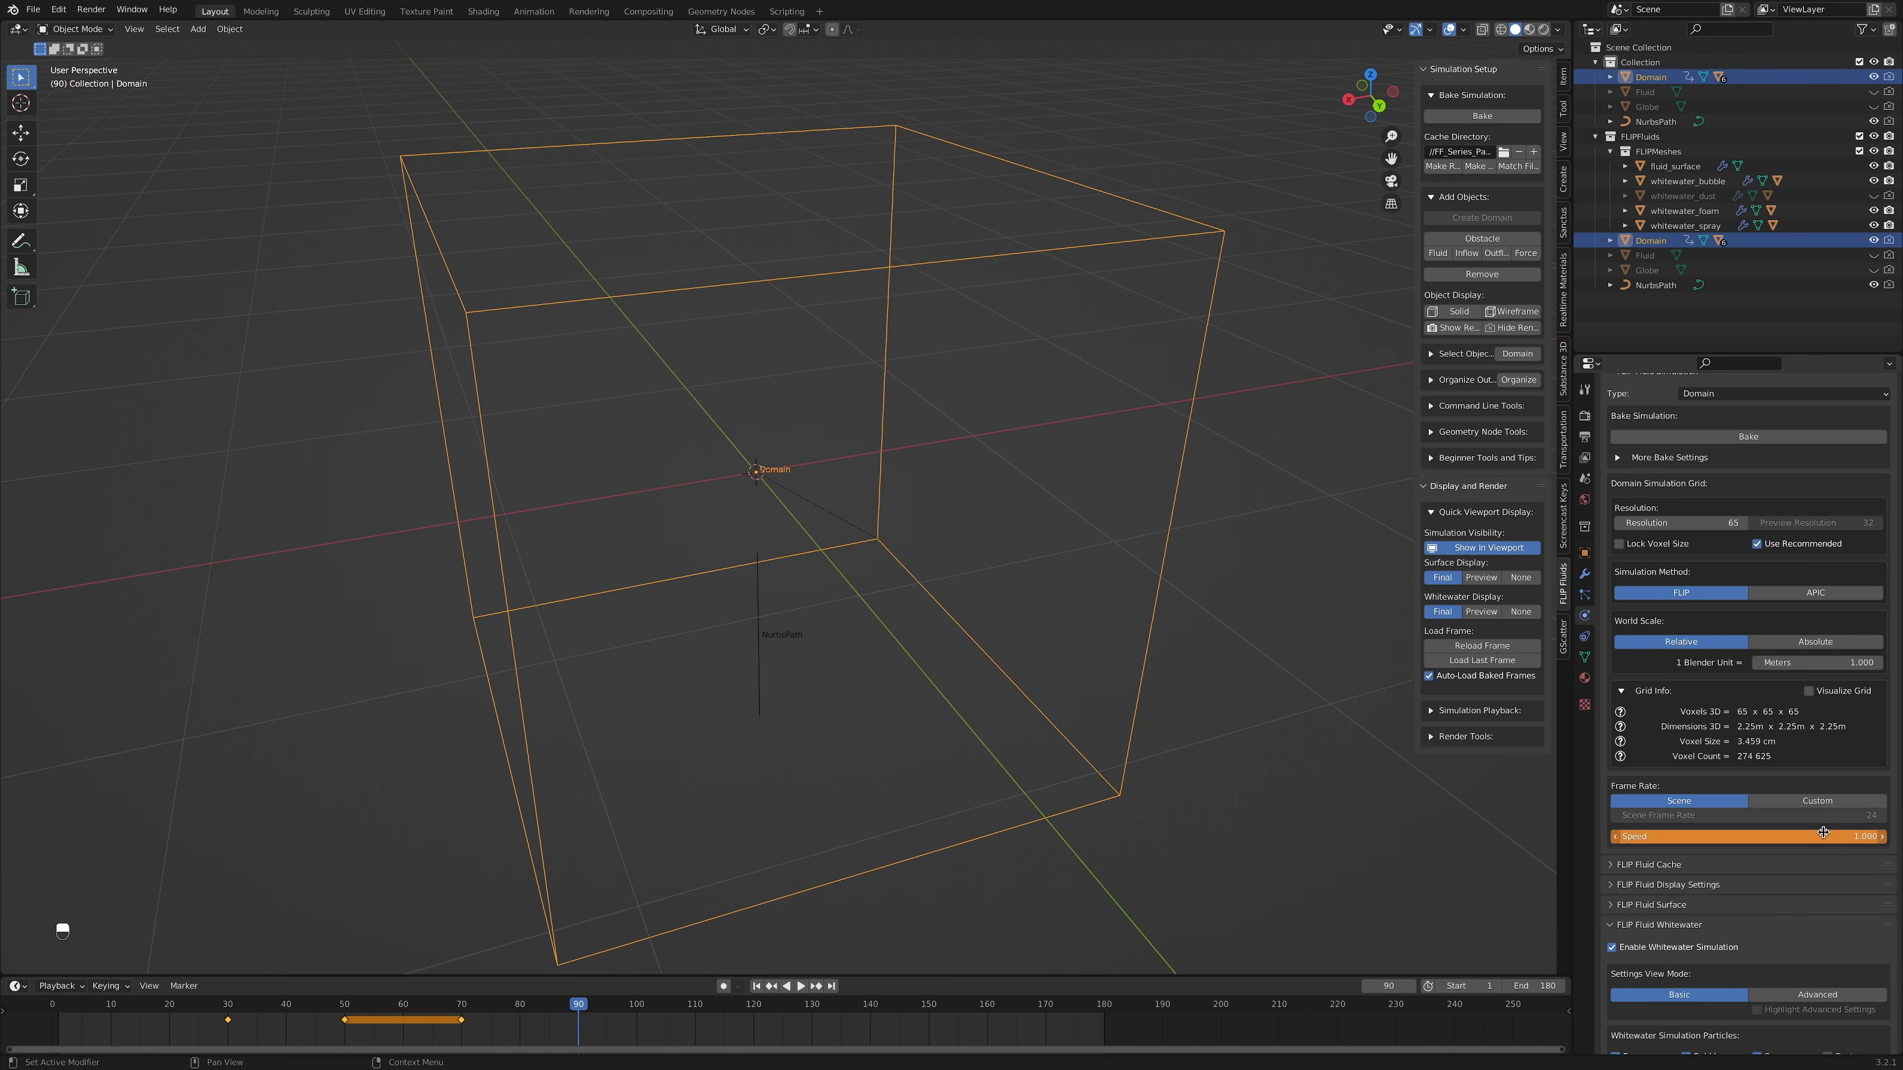
key("i")
middle_click_drag(1228, 833, 1237, 817)
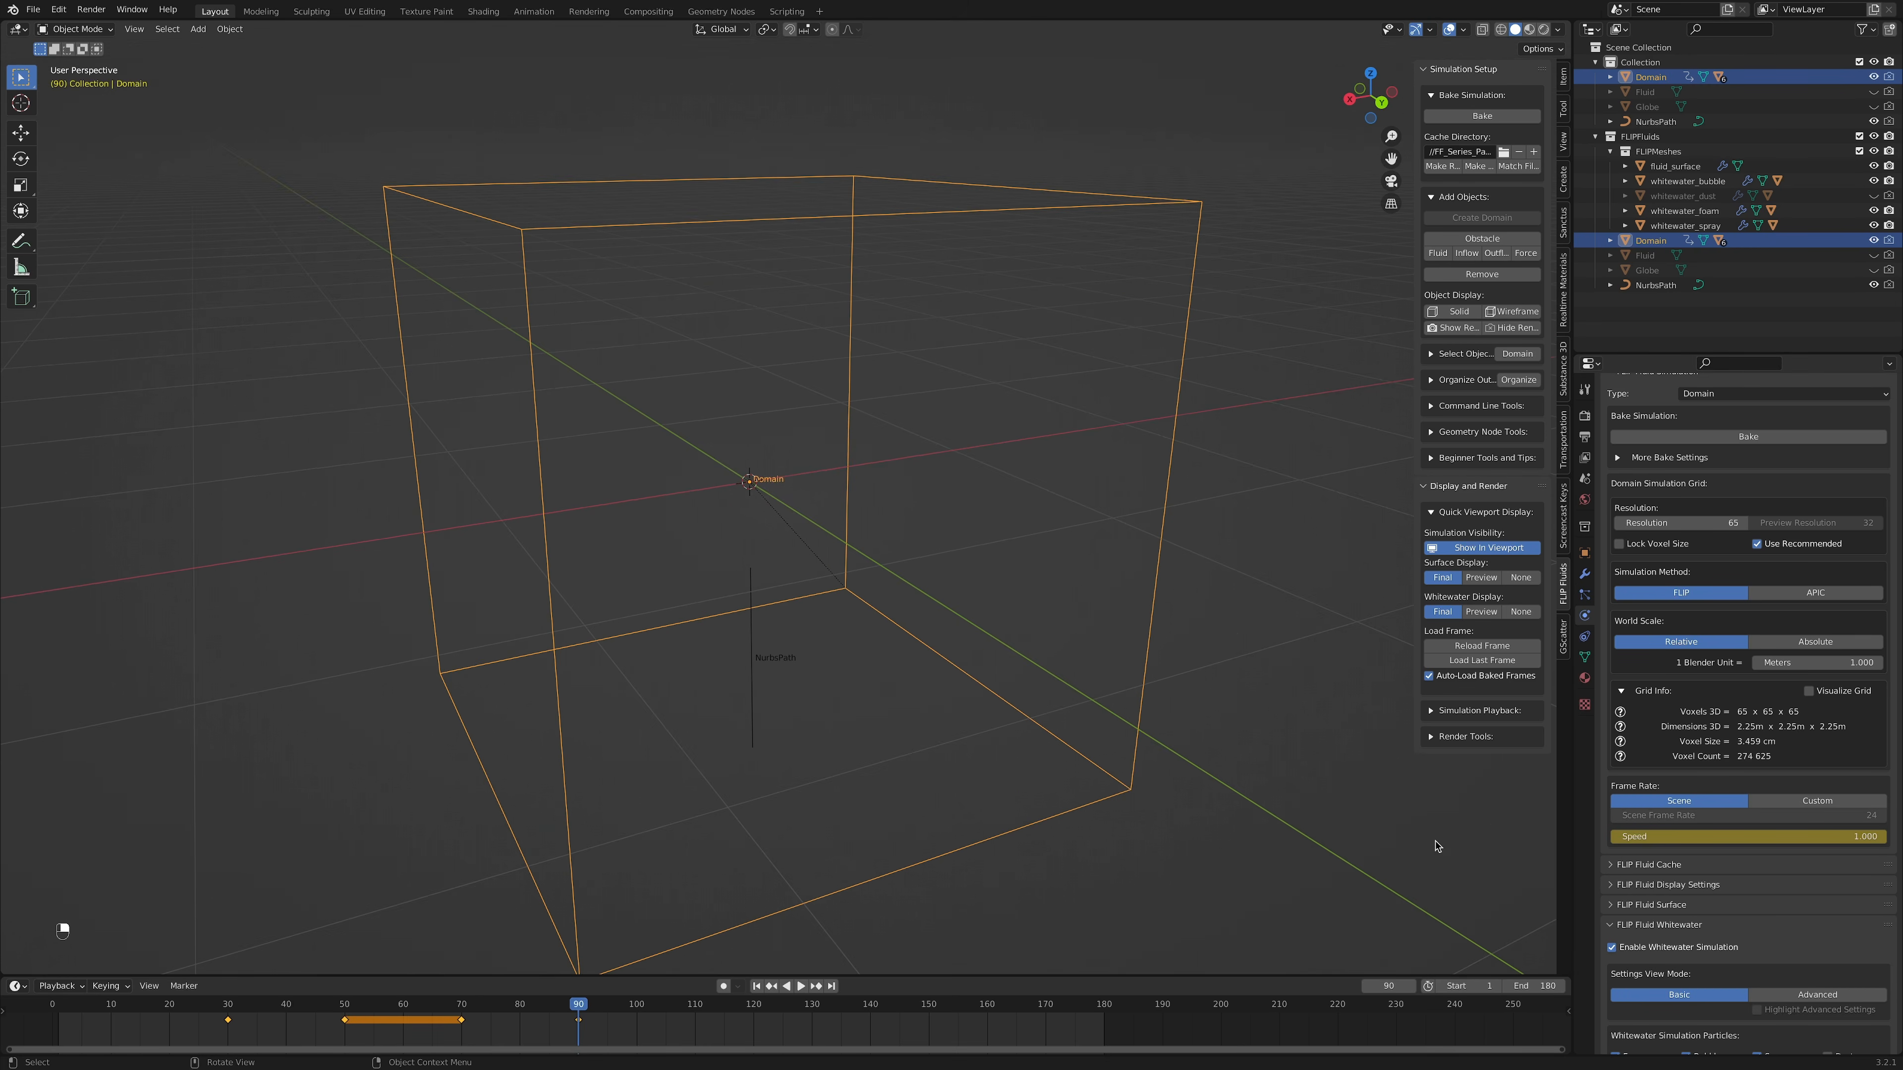
Step: Switch the Domain's gravity to Custom and keyframe its Z value of -9.81 on frame 30
left_click(1611, 927)
left_click(1613, 966)
scroll(1608, 972, "down", 9)
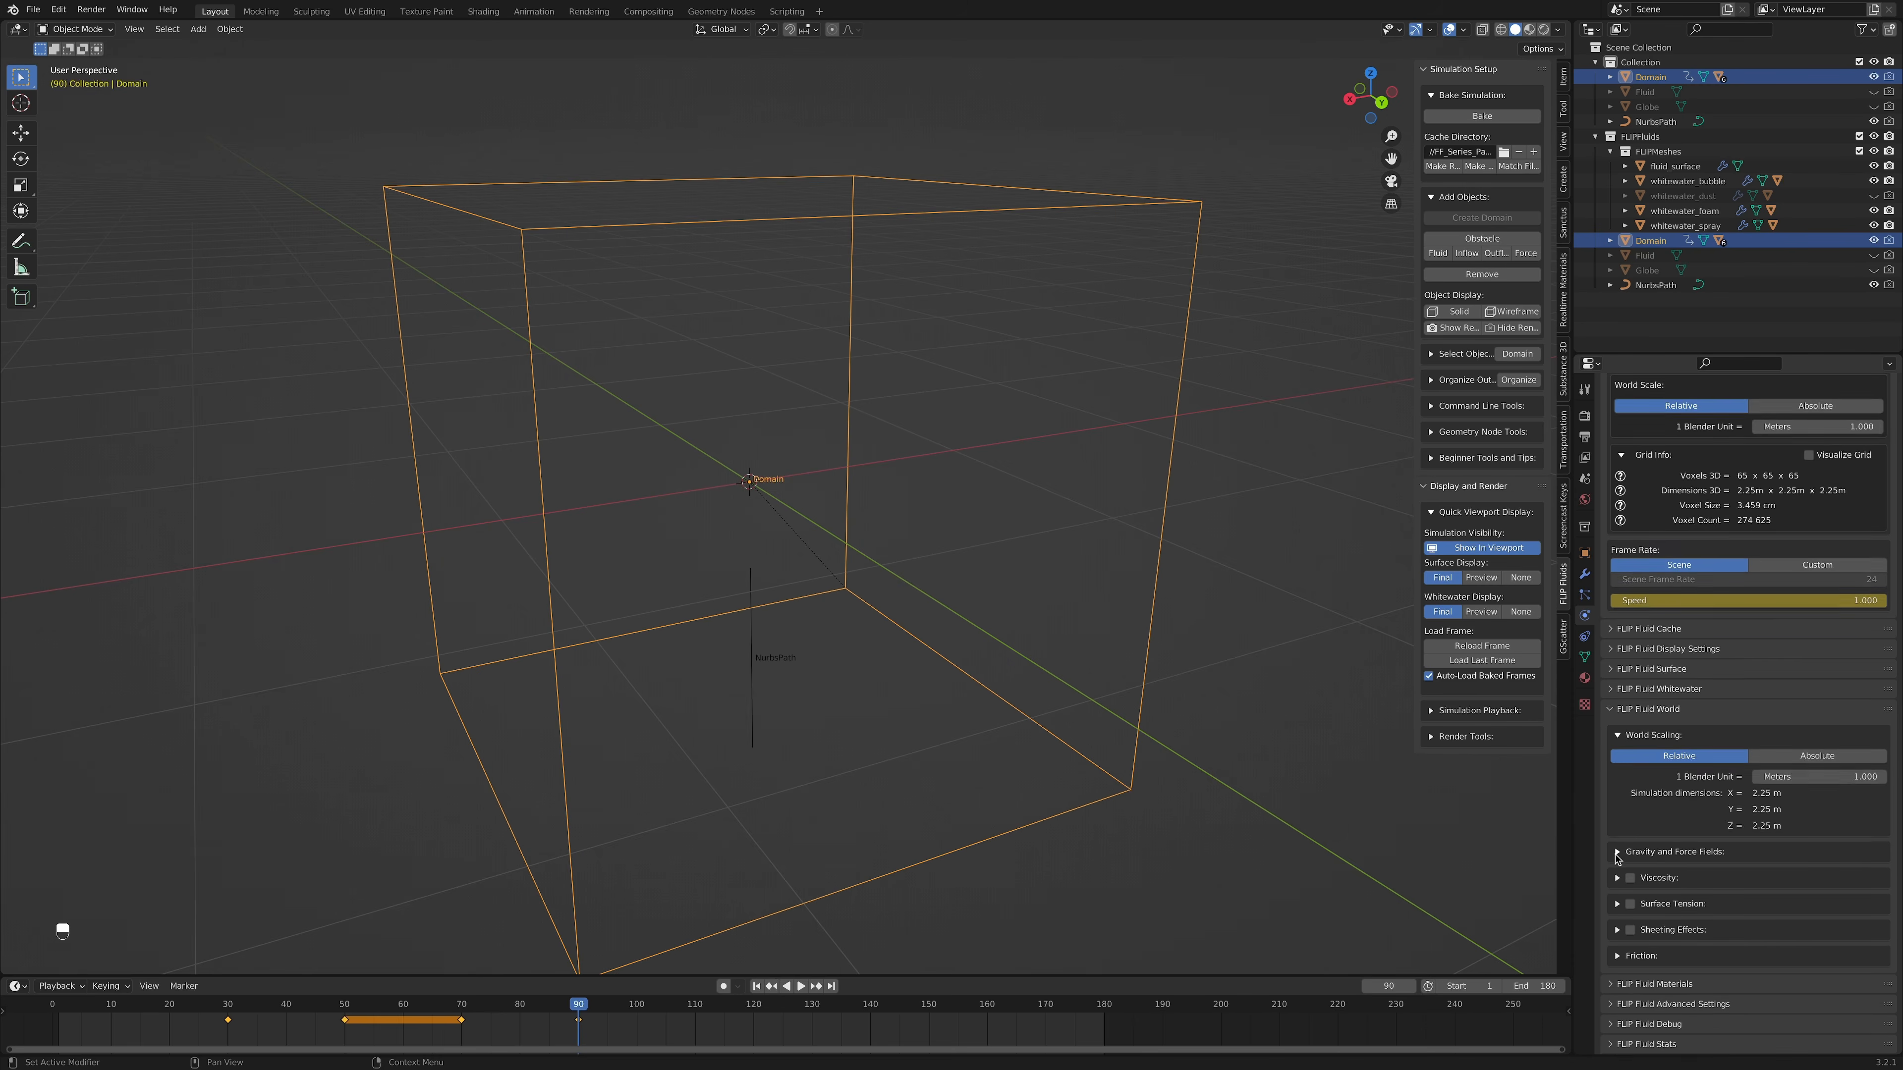
left_click(1616, 852)
scroll(1648, 824, "down", 5)
left_click(1806, 731)
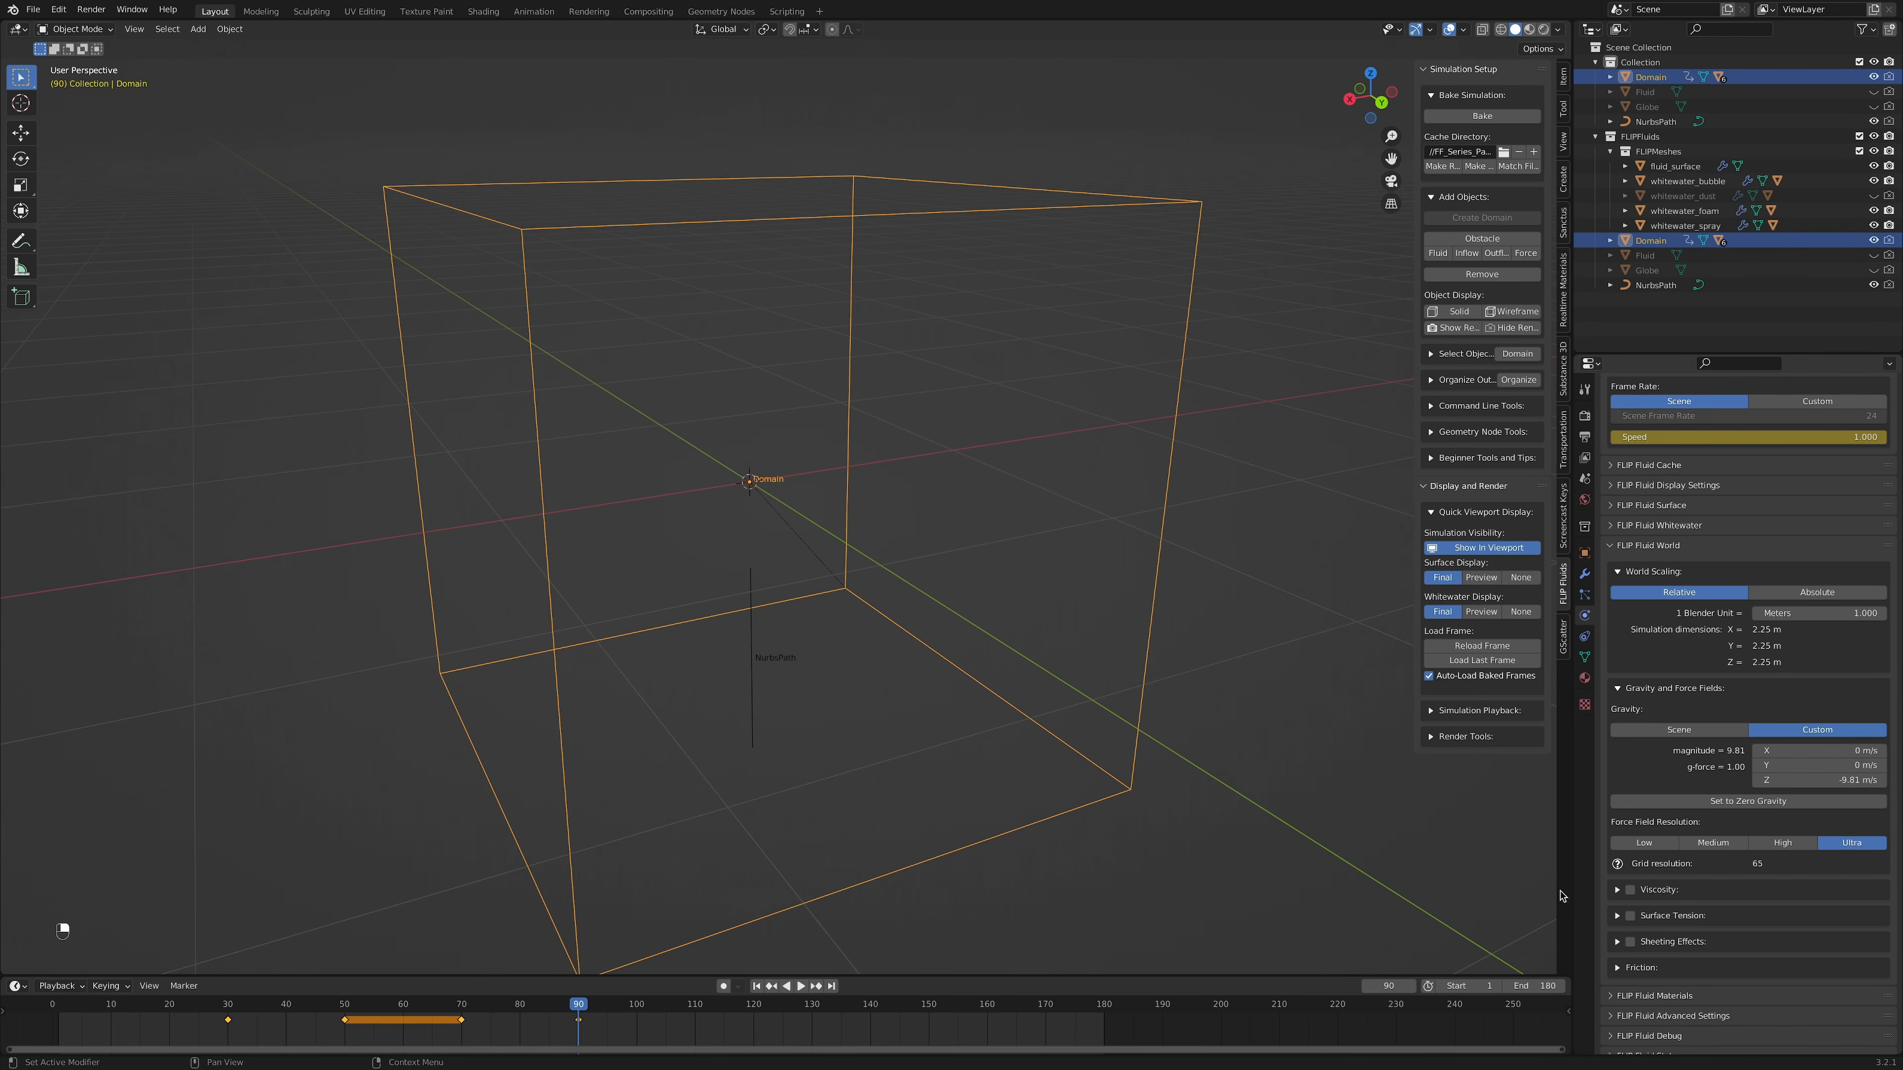
right_click(1780, 782)
left_click(1775, 794)
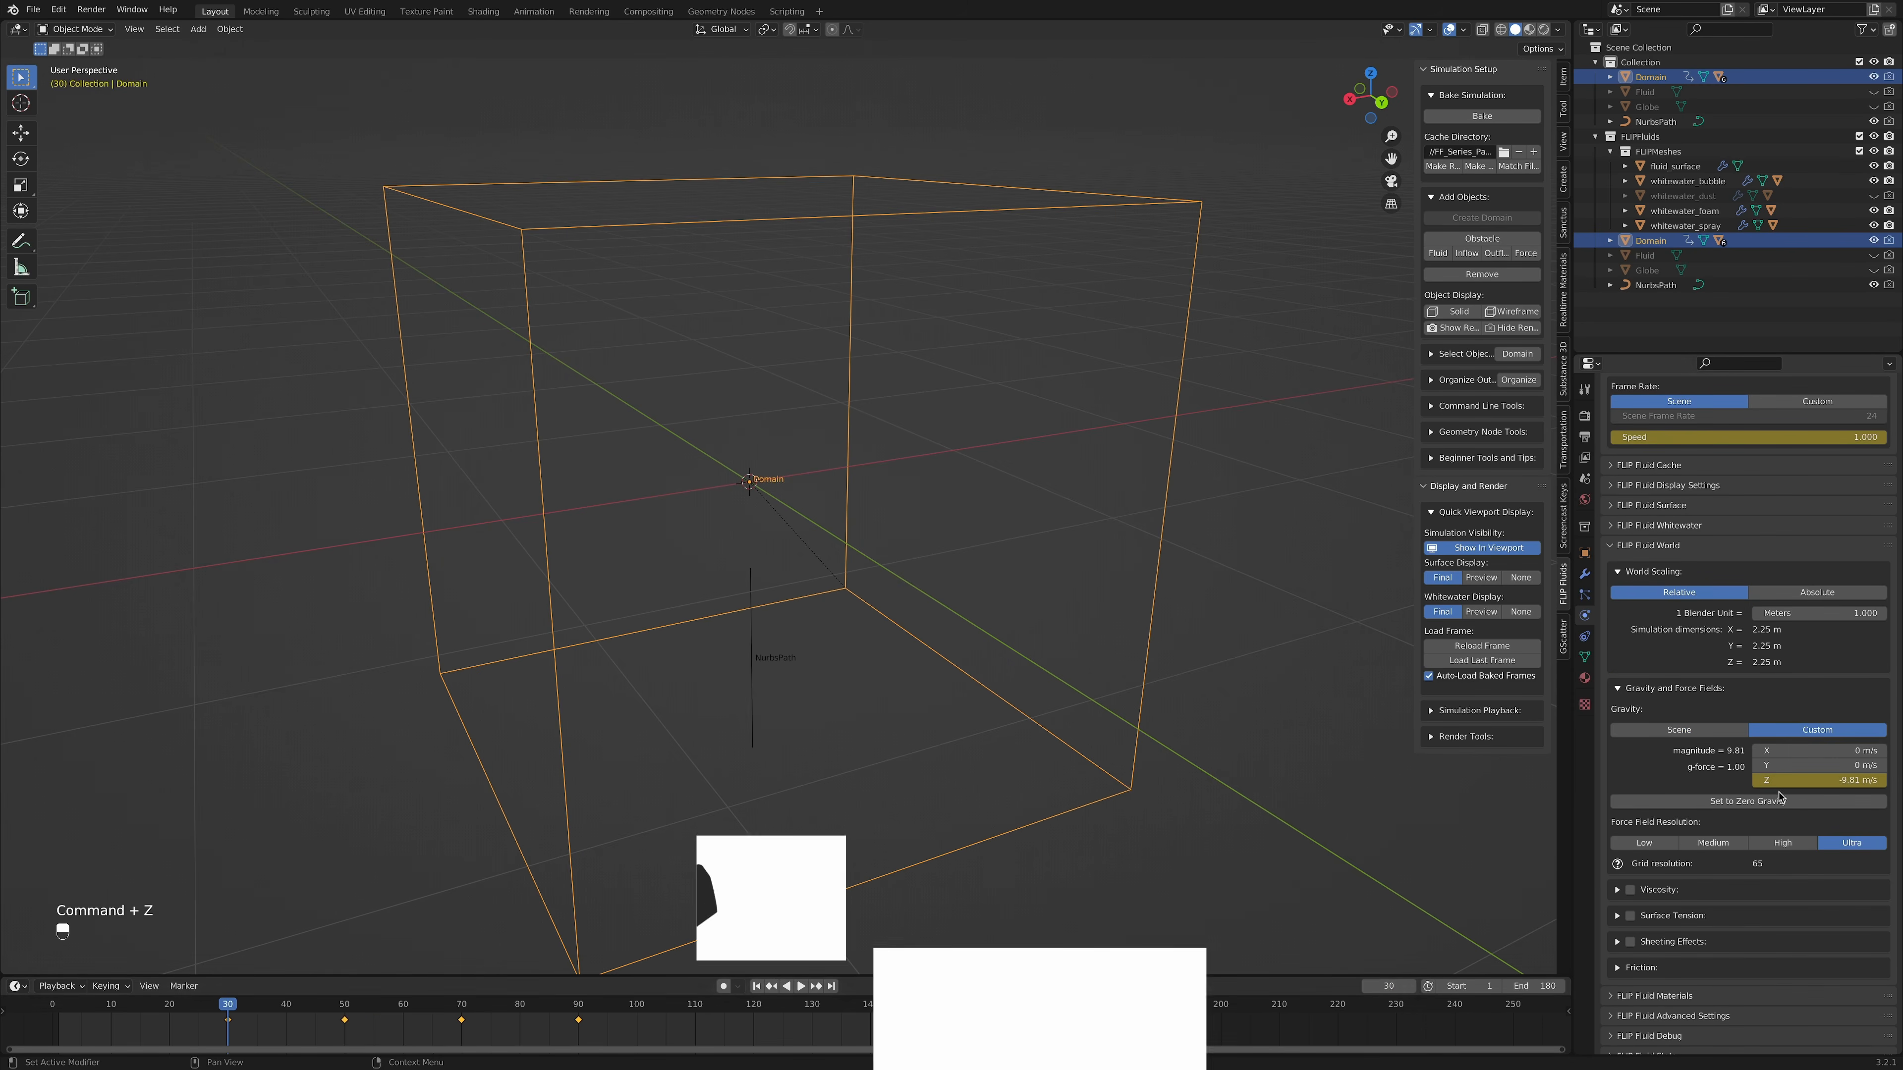
Step: Keyframe the Domain's Z gravity at 0 on frames 50 and 70, and at -9.81 on frame 90
left_click(344, 1004)
double_click(1812, 781)
type("0")
key("Return")
right_click(1812, 781)
left_click(1812, 781)
right_click(1842, 781)
left_click(1847, 784)
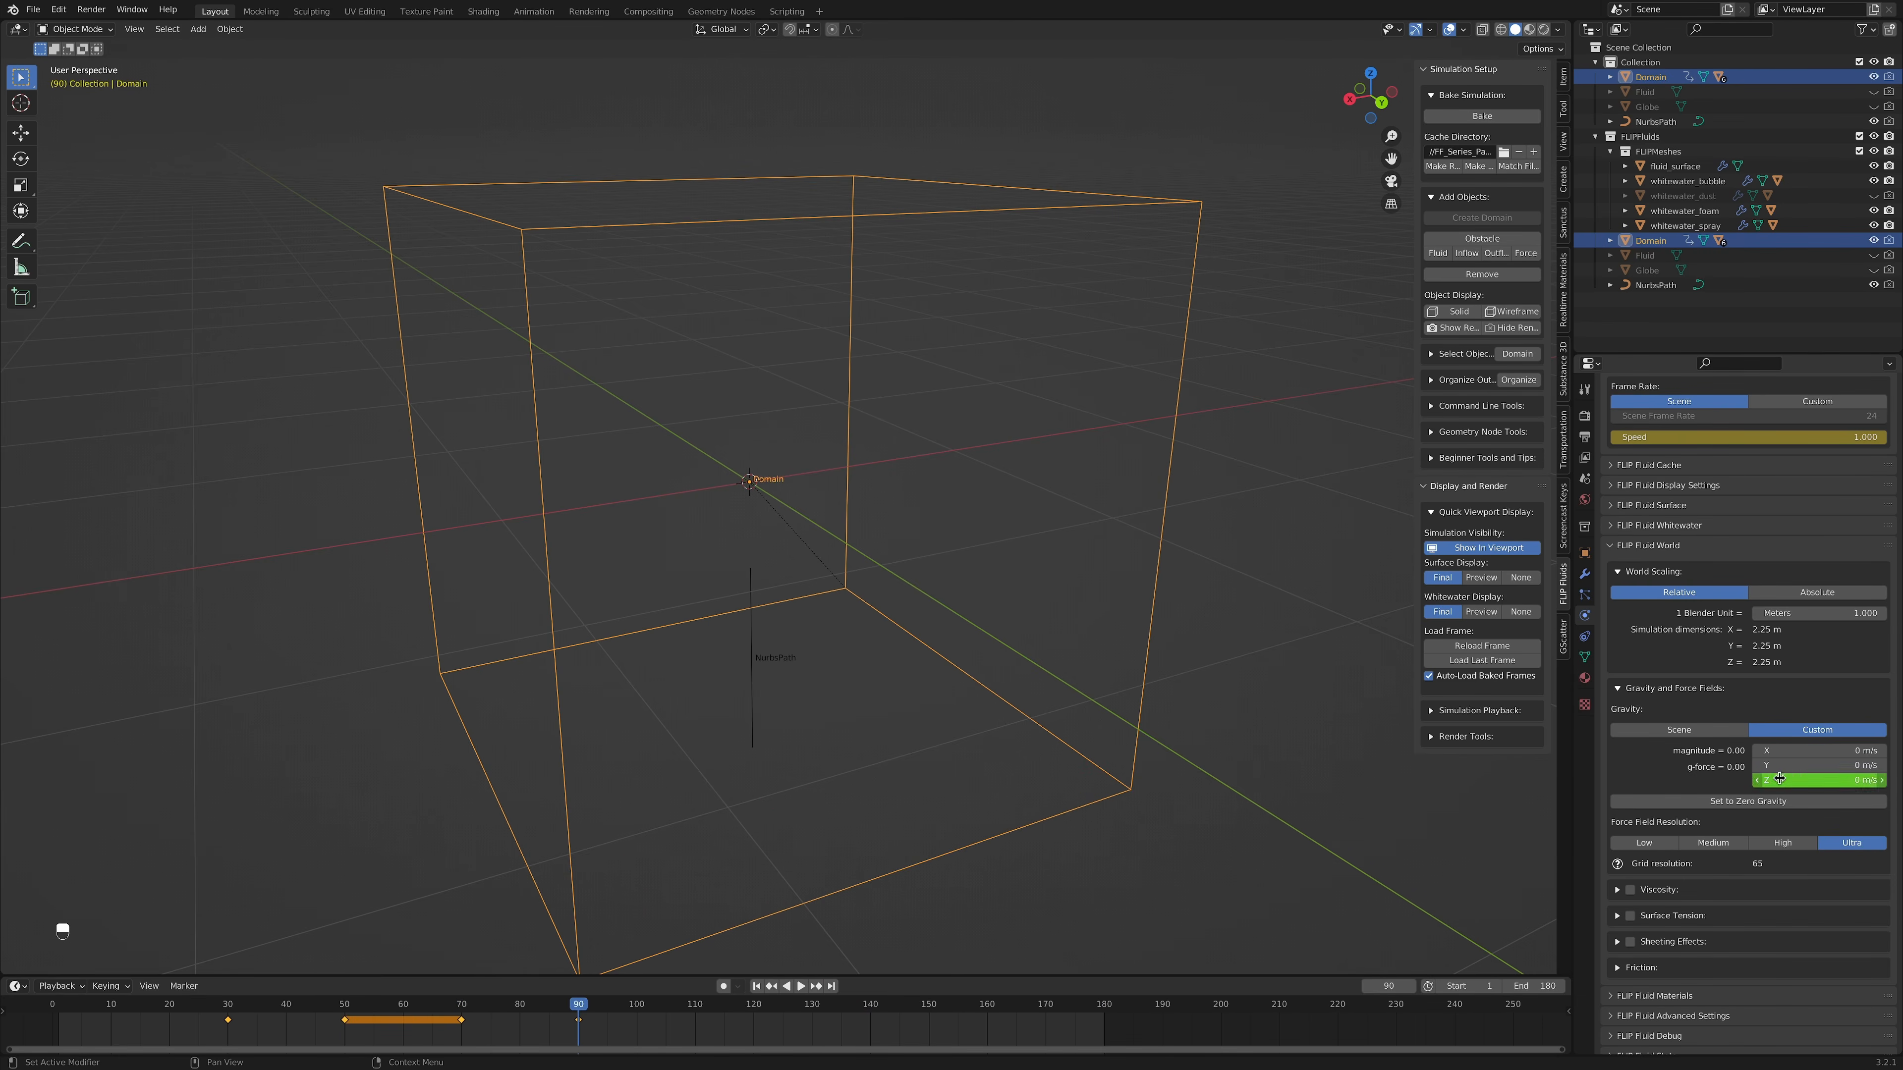
Step: Save the file, deselect the Domain and bake the simulation
key("super+s")
left_click(1316, 828)
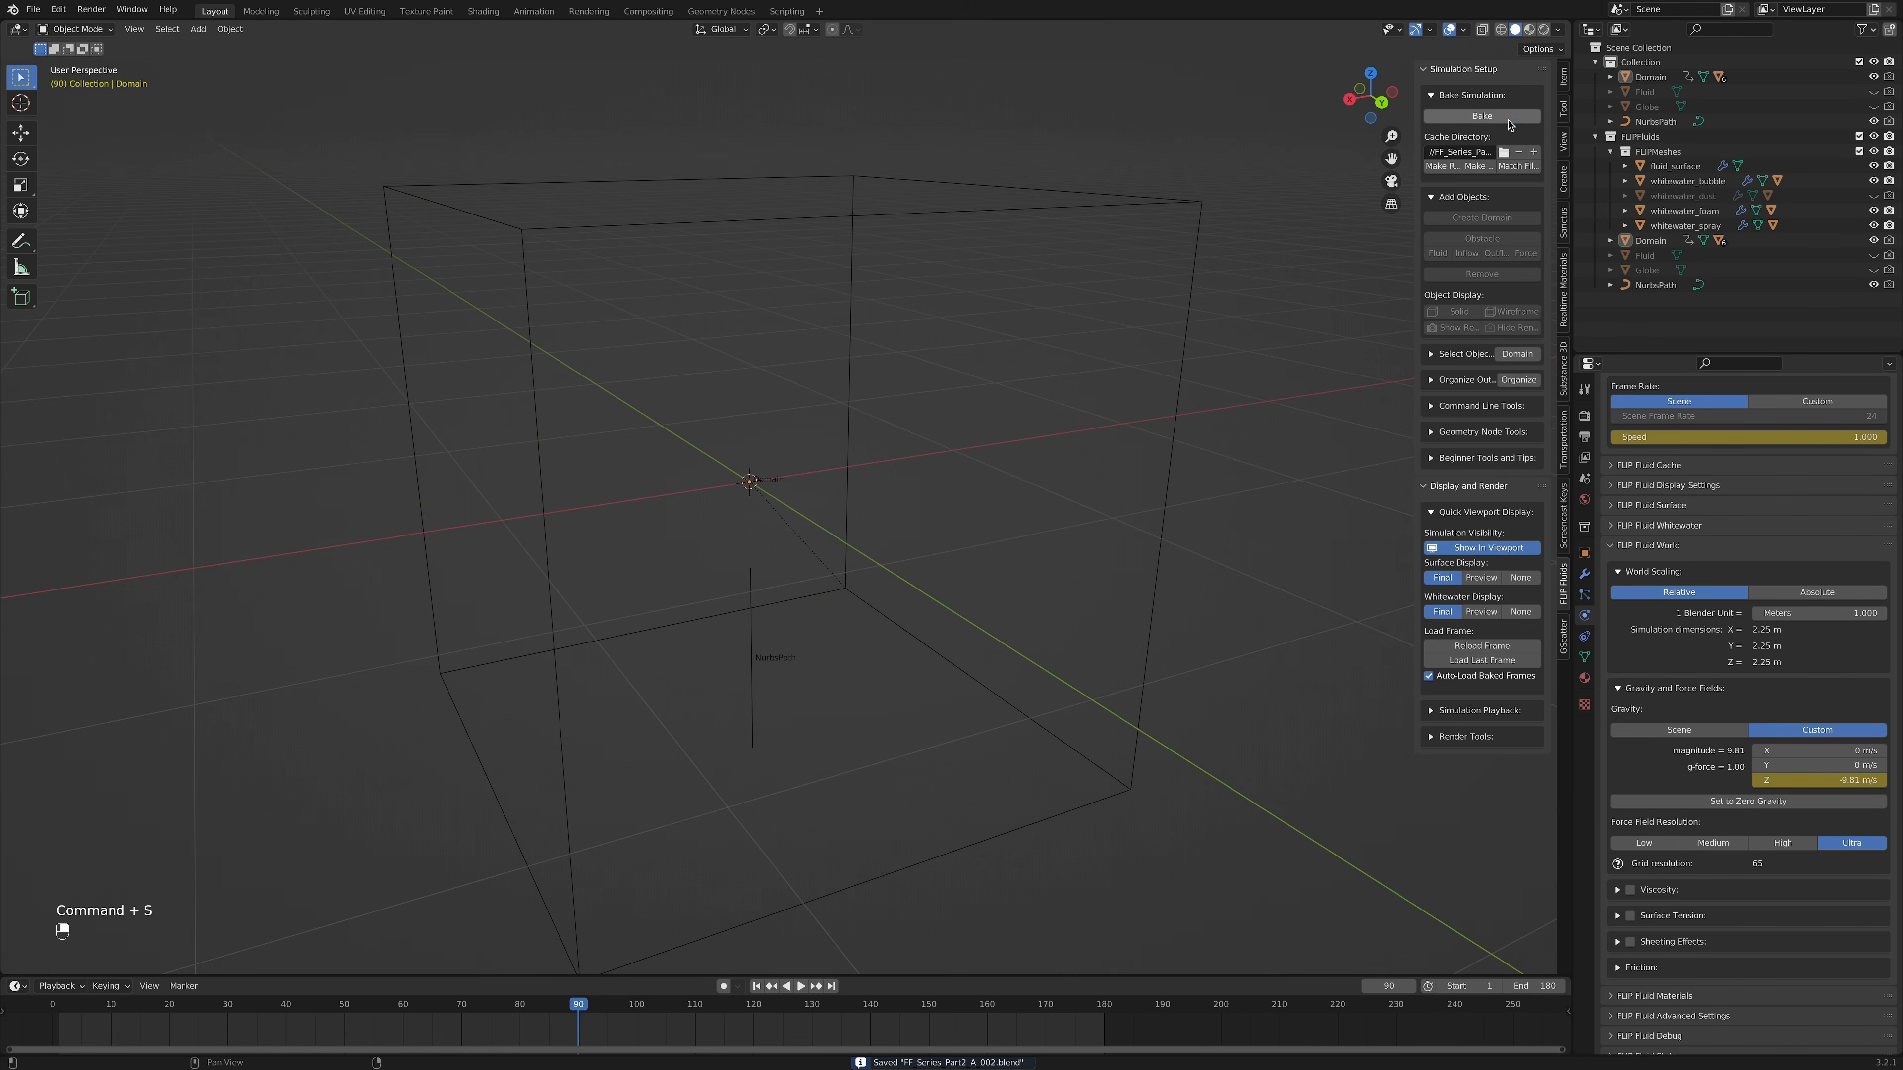
left_click(1508, 117)
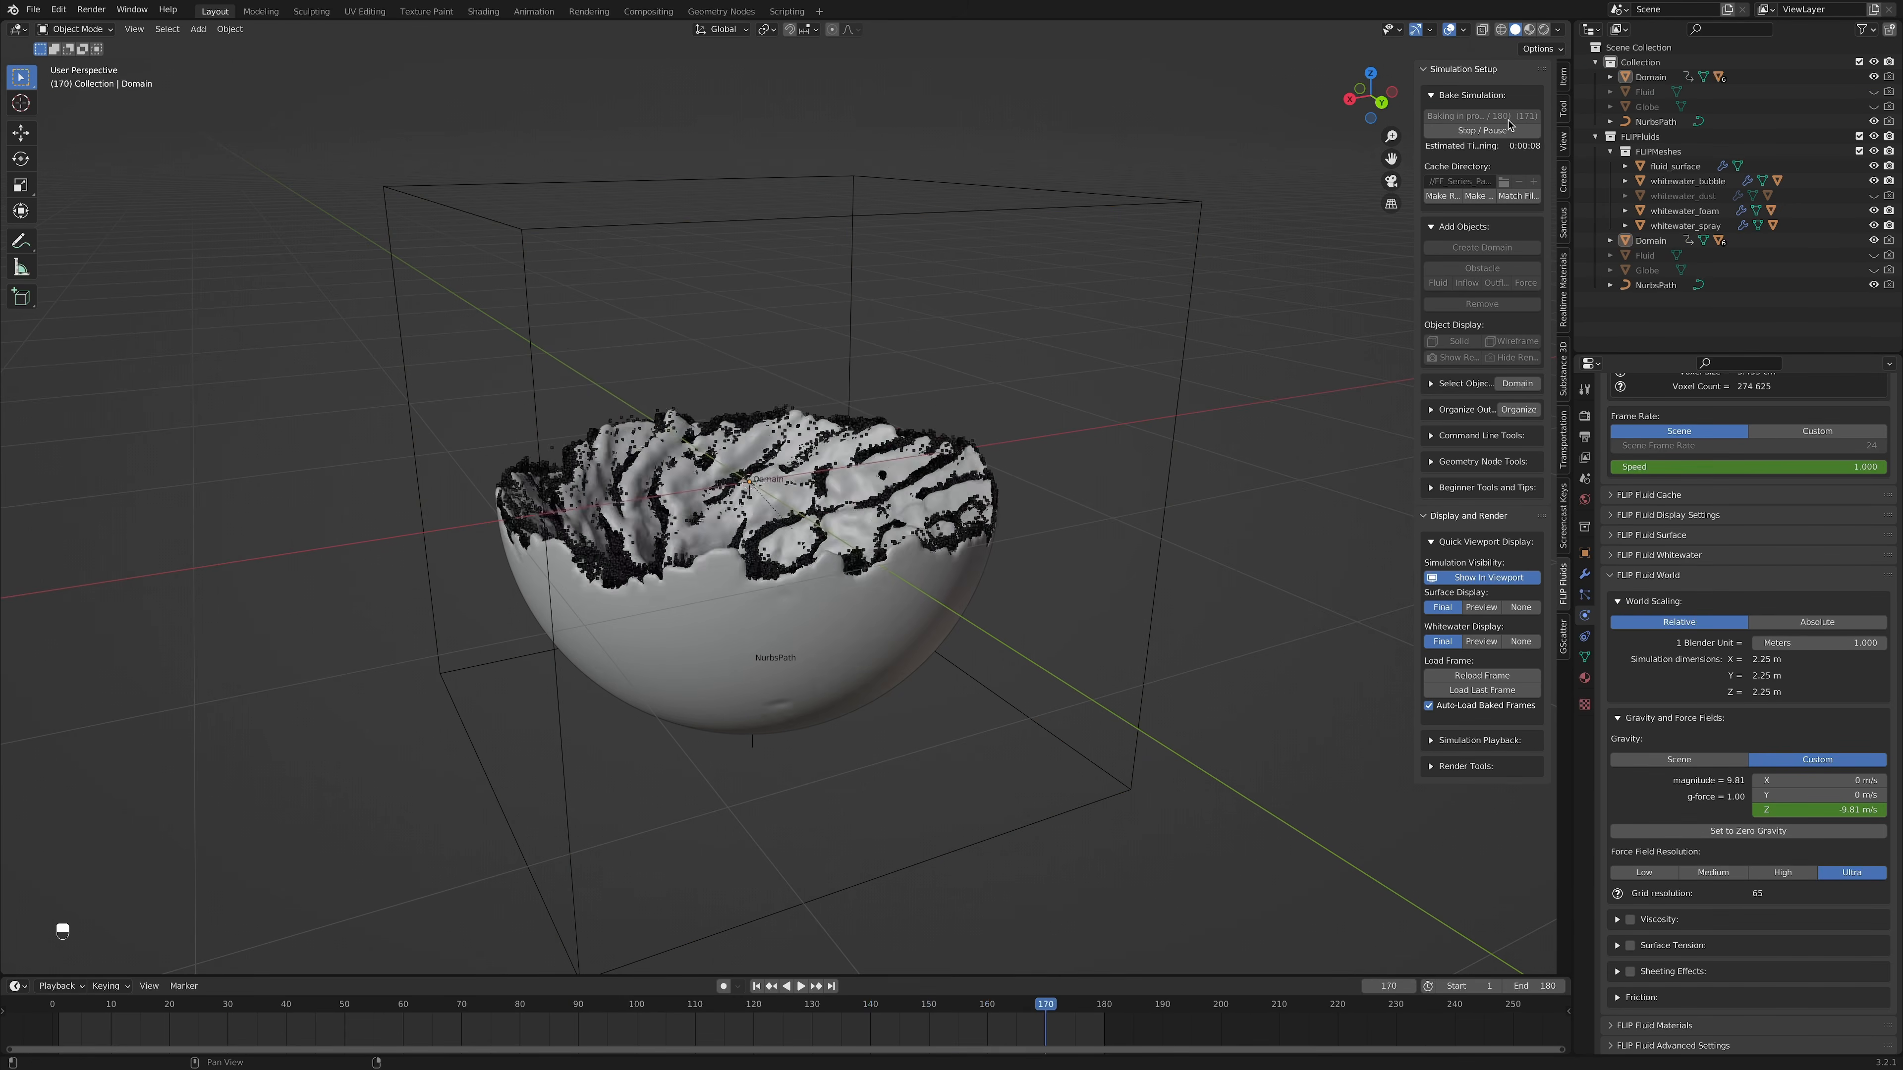
Step: Play the baked animation from the first frame with surface and whitewater shown in Preview quality
middle_click_drag(1278, 344, 1267, 450)
left_click(757, 986)
key("space")
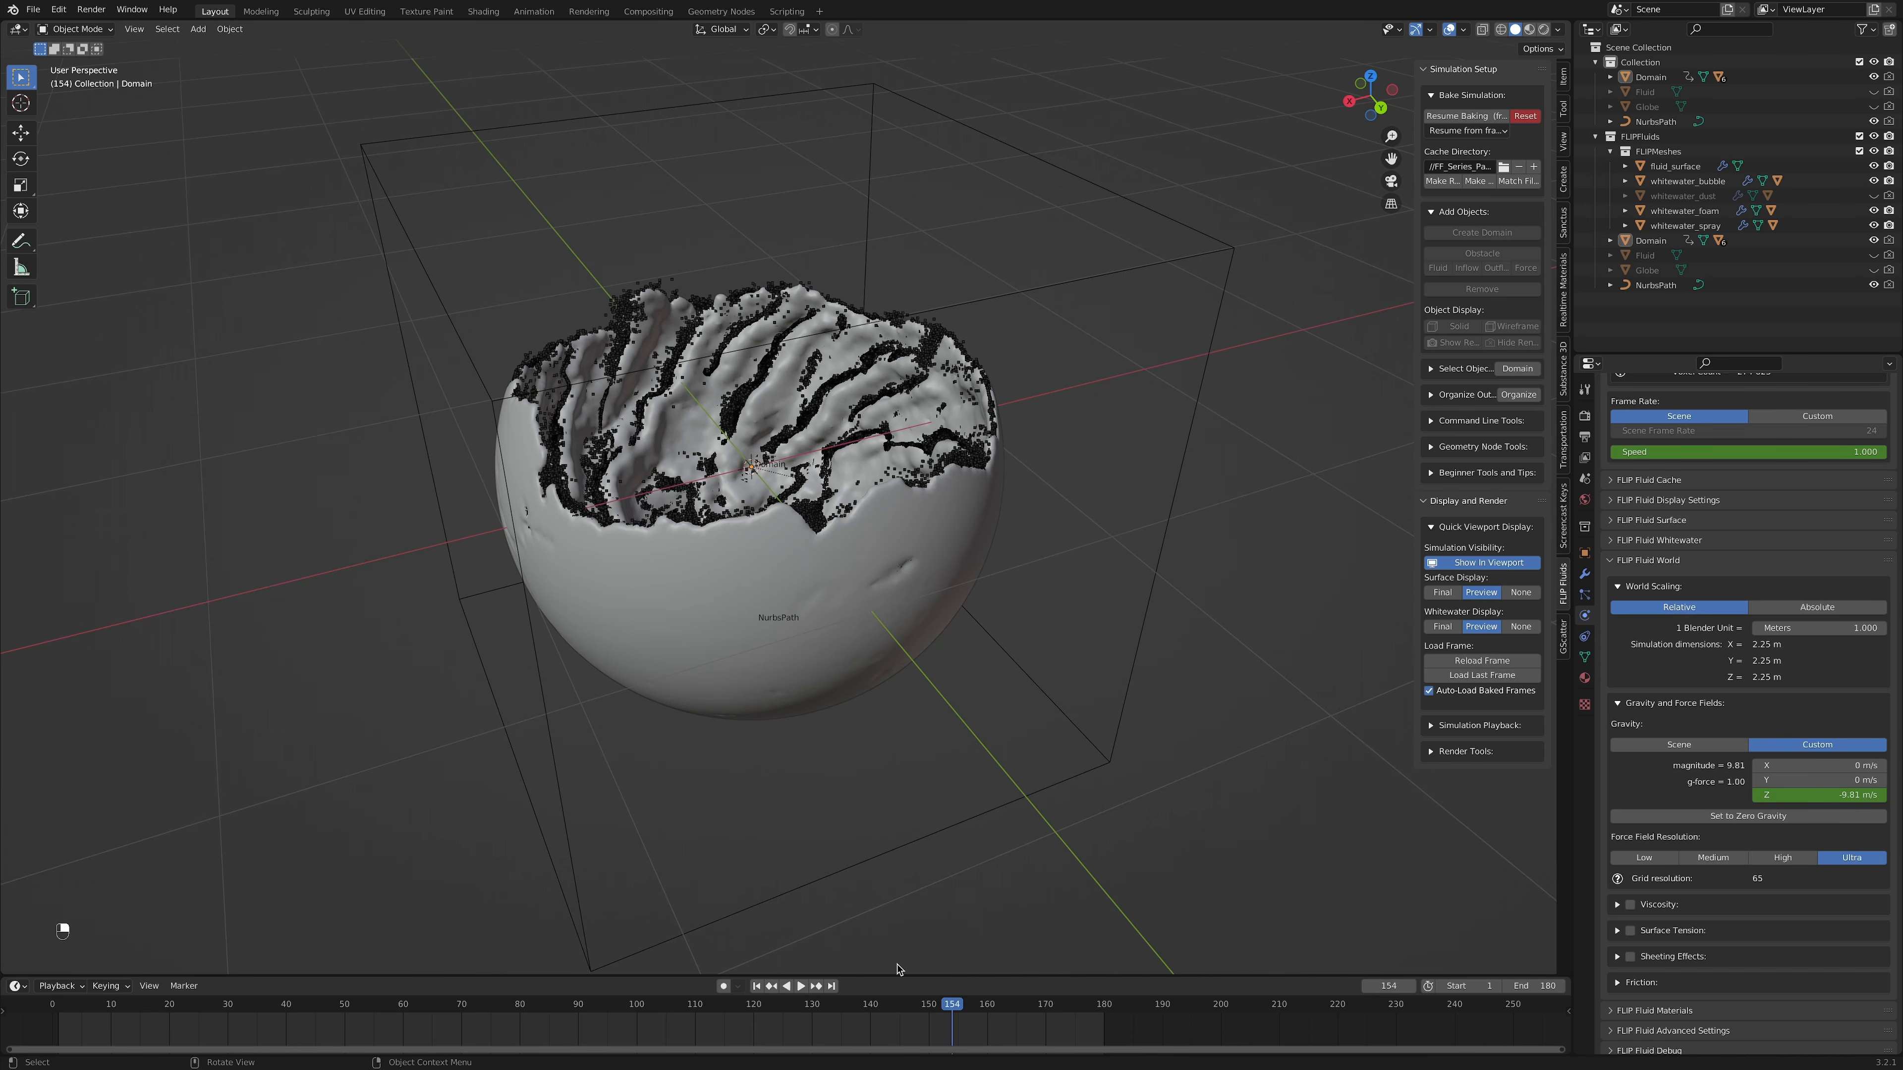
left_click(756, 987)
left_click(801, 987)
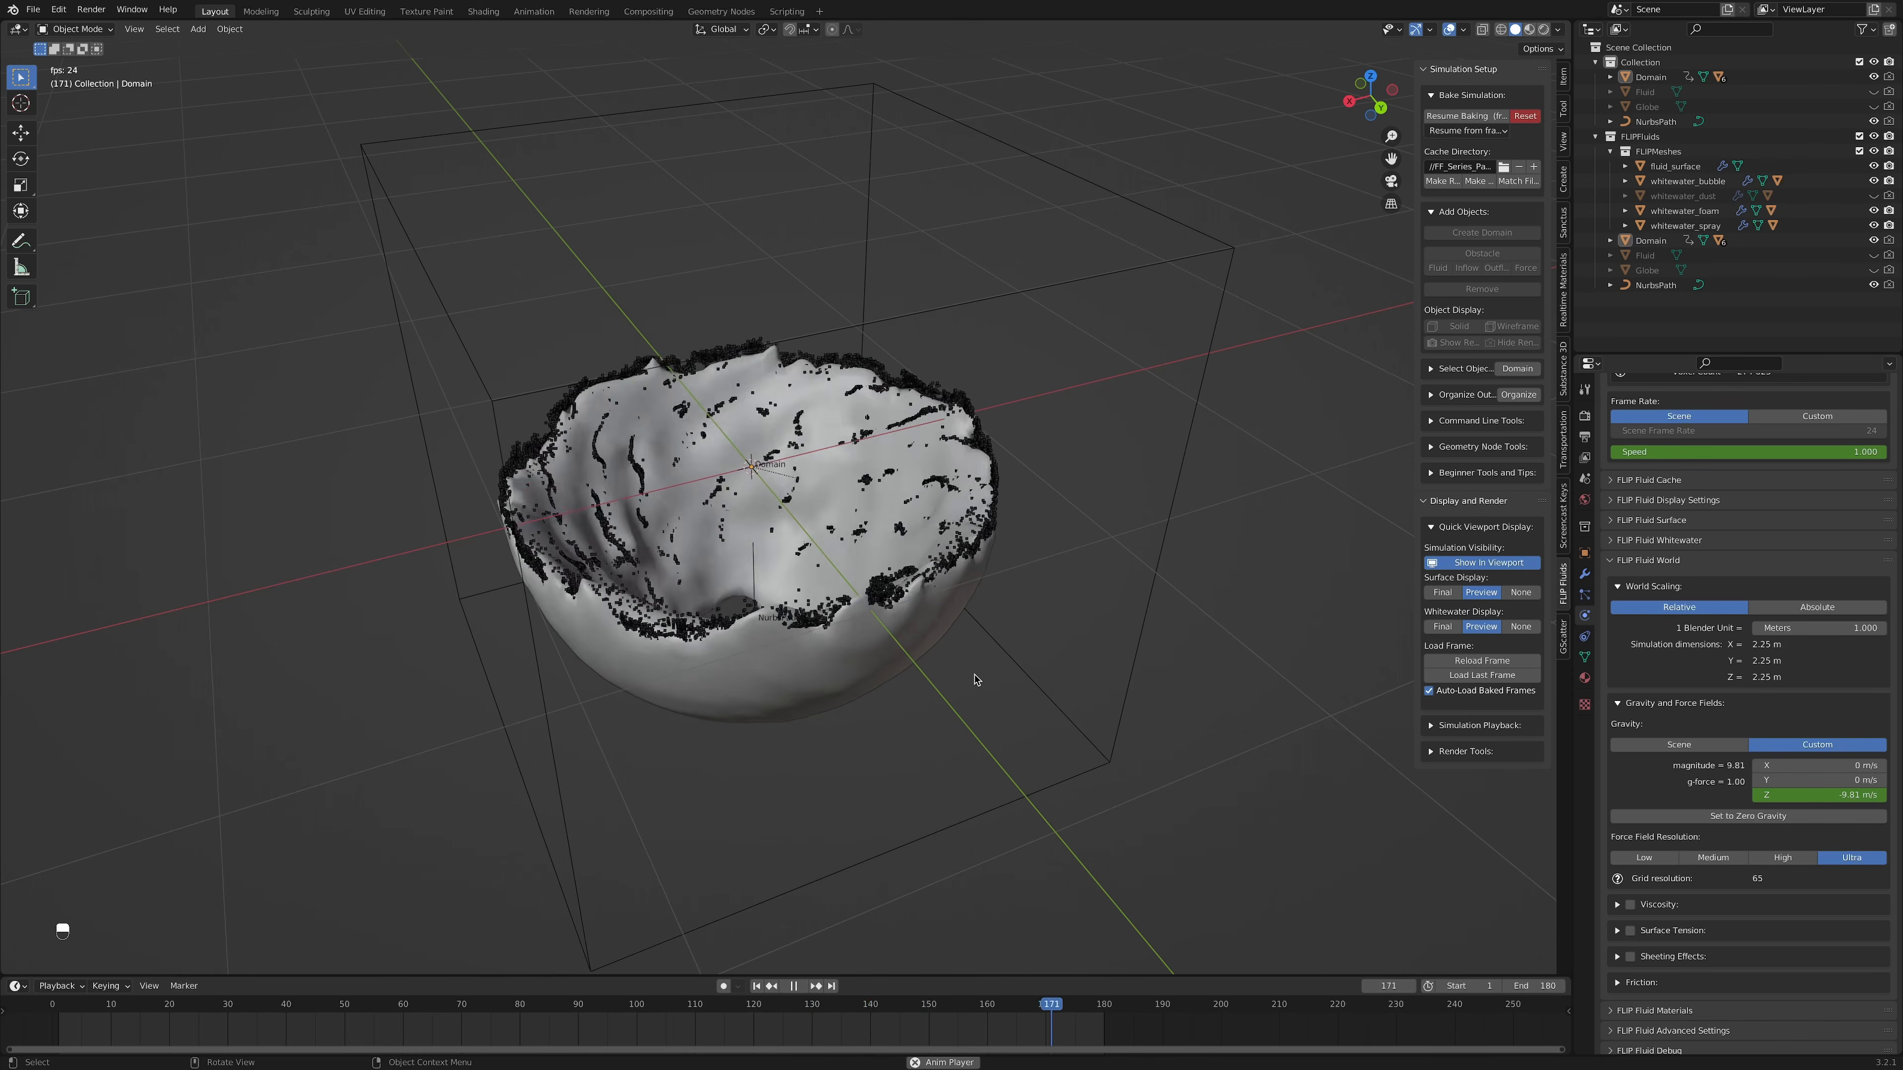
left_click(799, 987)
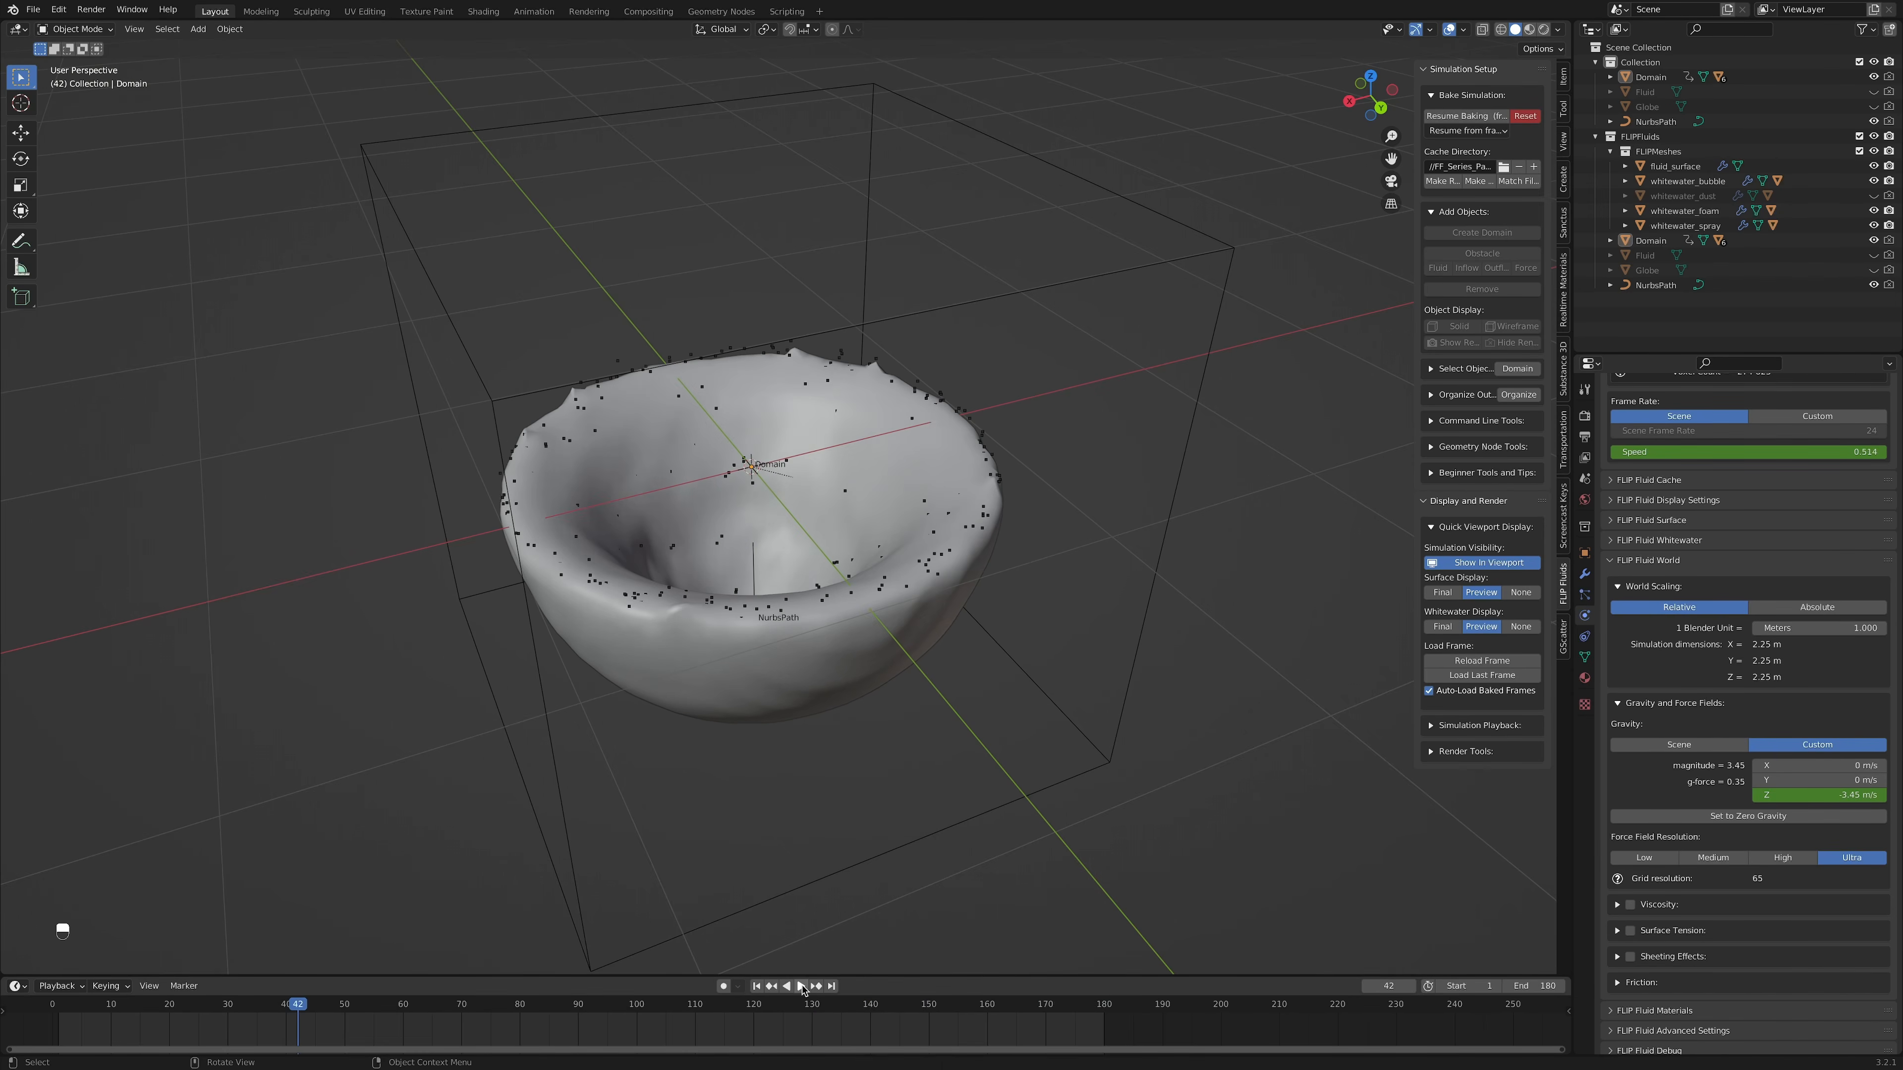
Step: Return to frame 1, add a camera, lock it to the view and match it to the current viewpoint
left_click(756, 988)
key("shift+a")
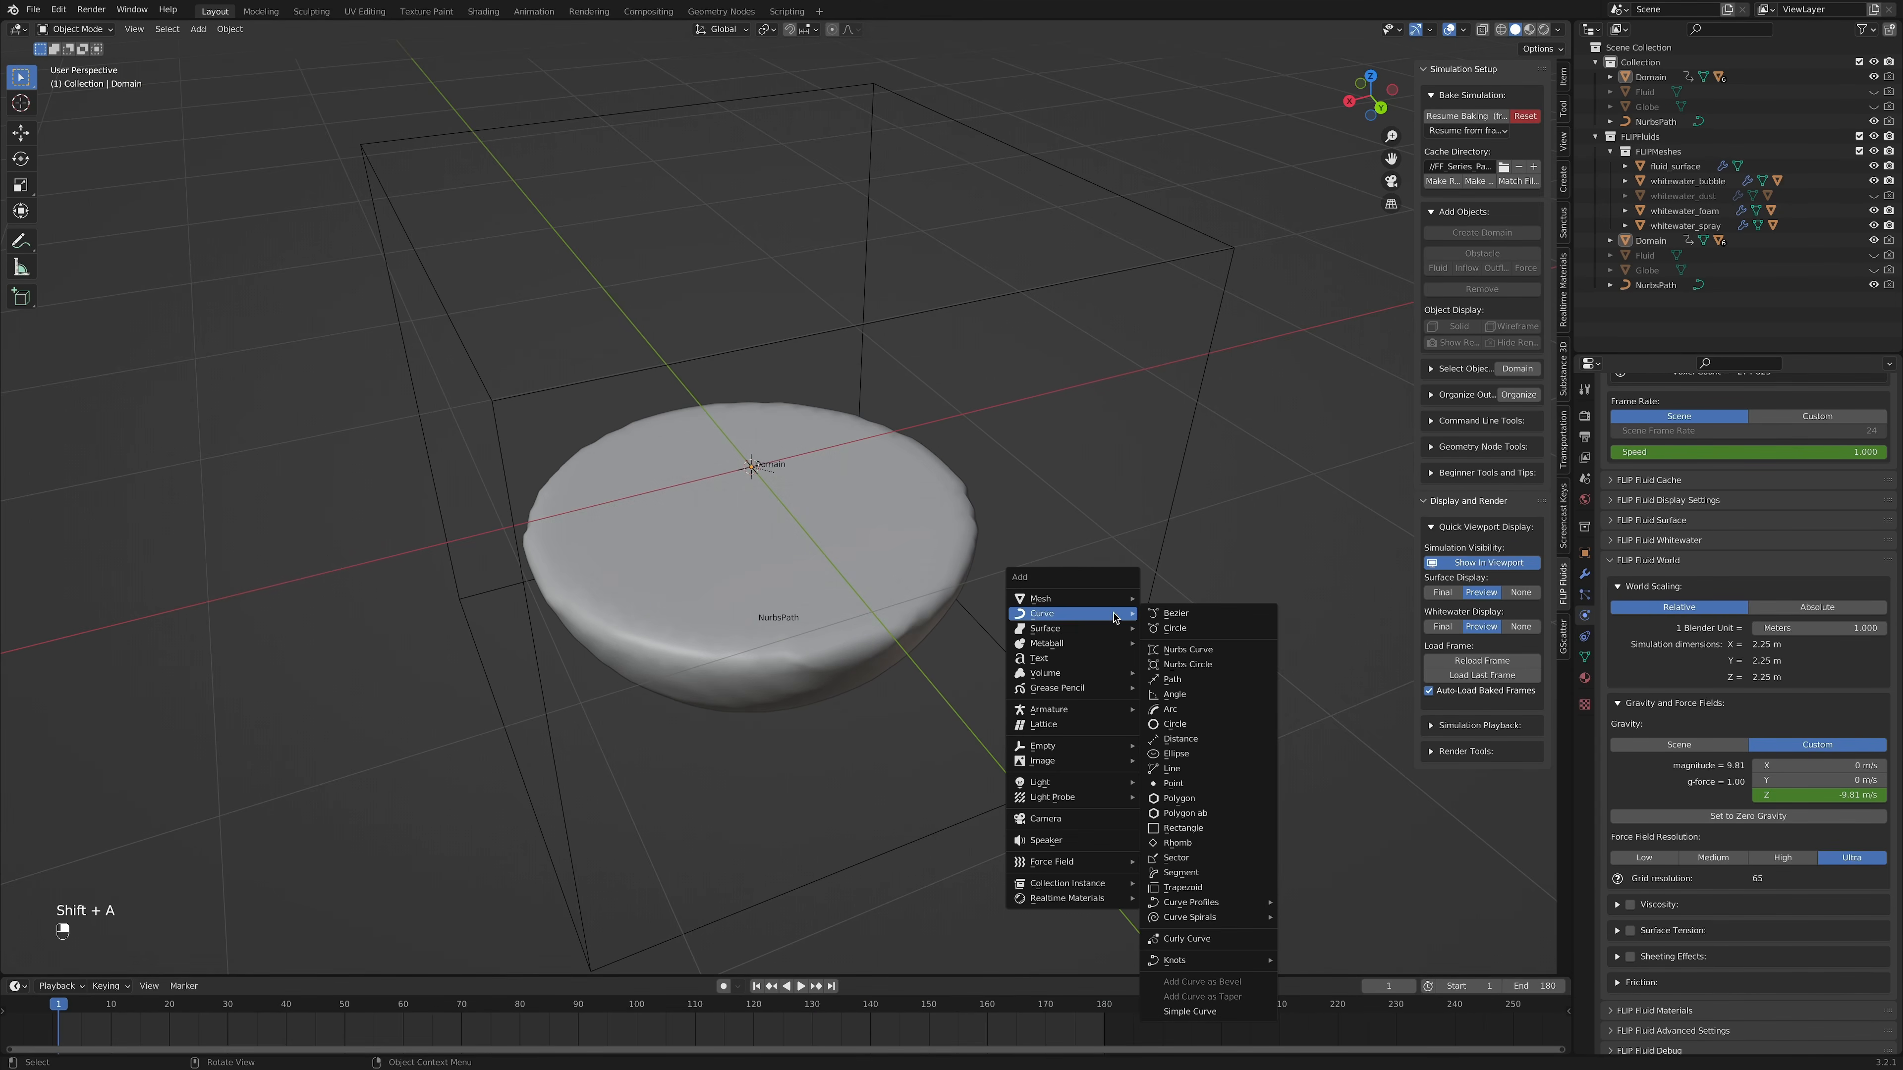
left_click(1087, 818)
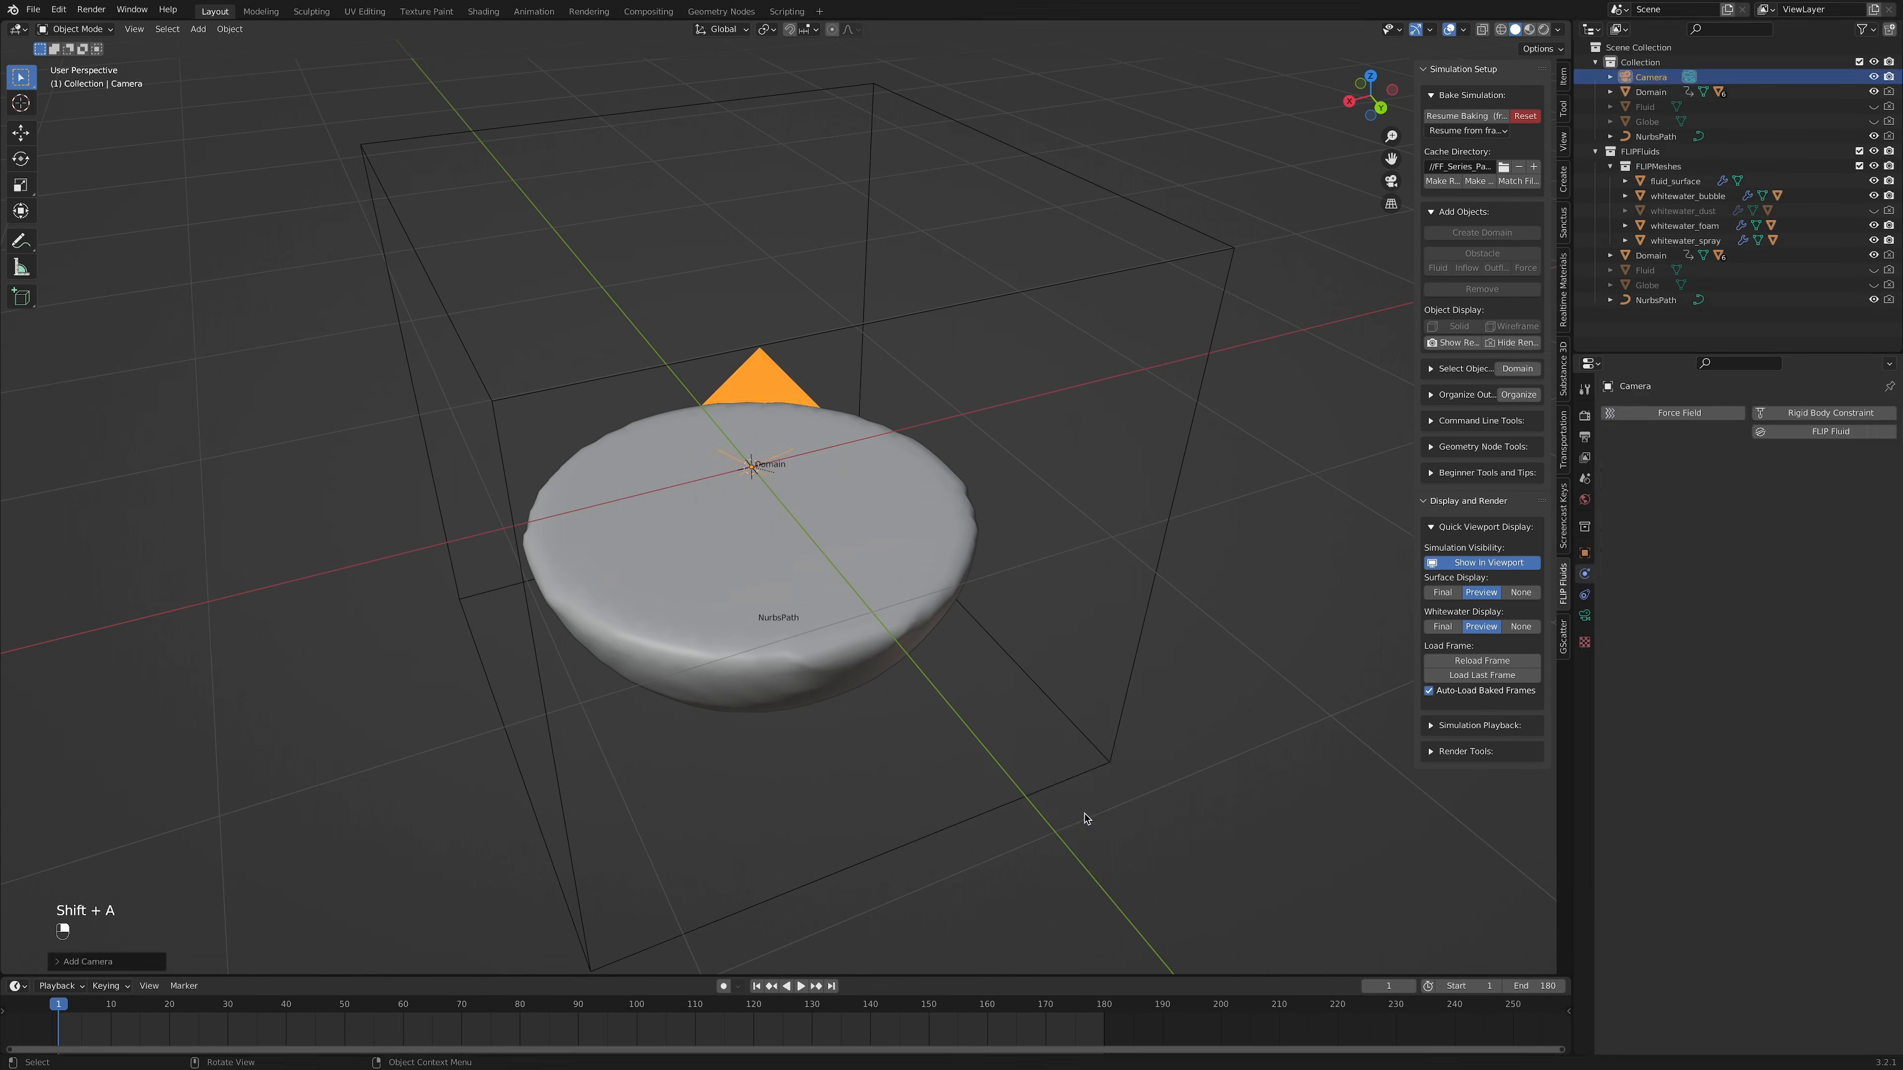
left_click(1563, 140)
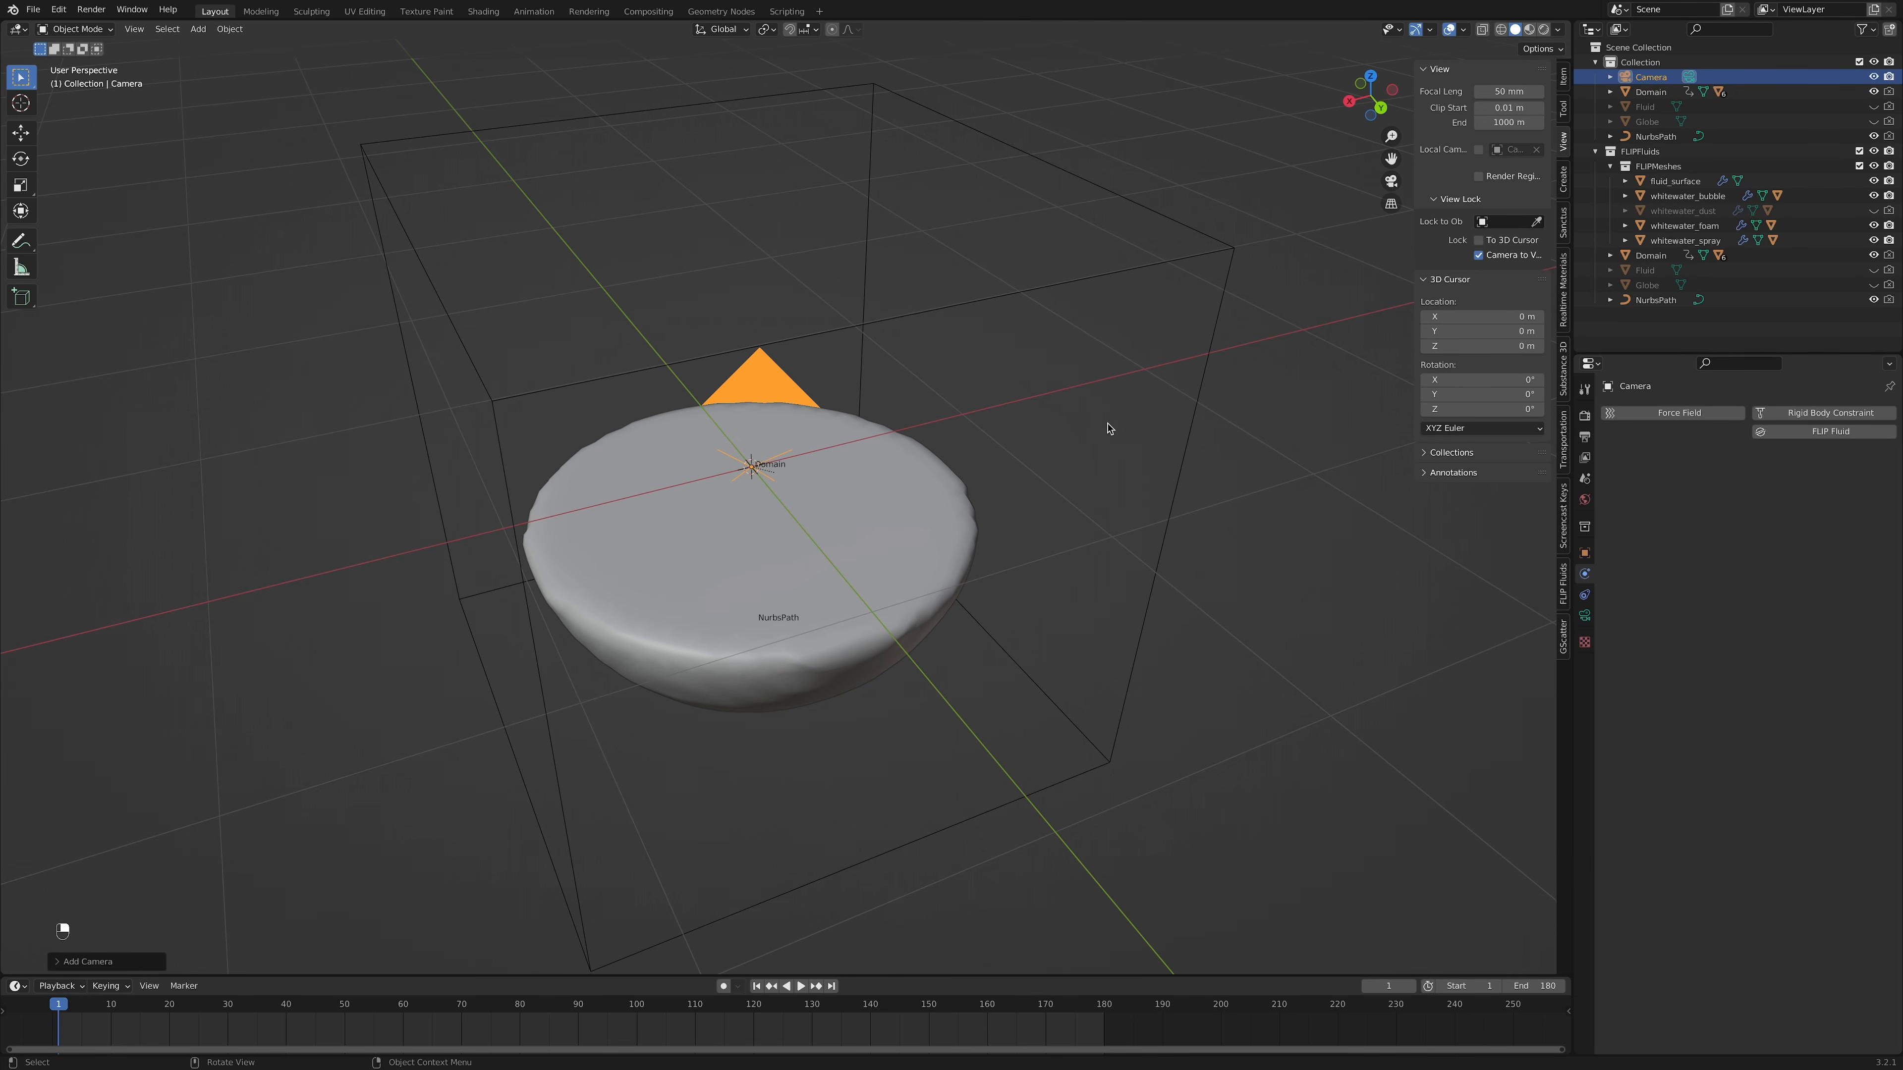
key("KP_0")
Step: Pull the locked camera back and orbit it to frame the fluid and Domain, using frame 91 as reference
scroll(1015, 516, "up", 3)
scroll(1012, 495, "down", 8)
middle_click_drag(940, 551, 792, 855)
left_click(584, 1014)
mouse_move(908, 614)
middle_mouse_down()
mouse_move(928, 580)
mouse_move(933, 621)
middle_mouse_up()
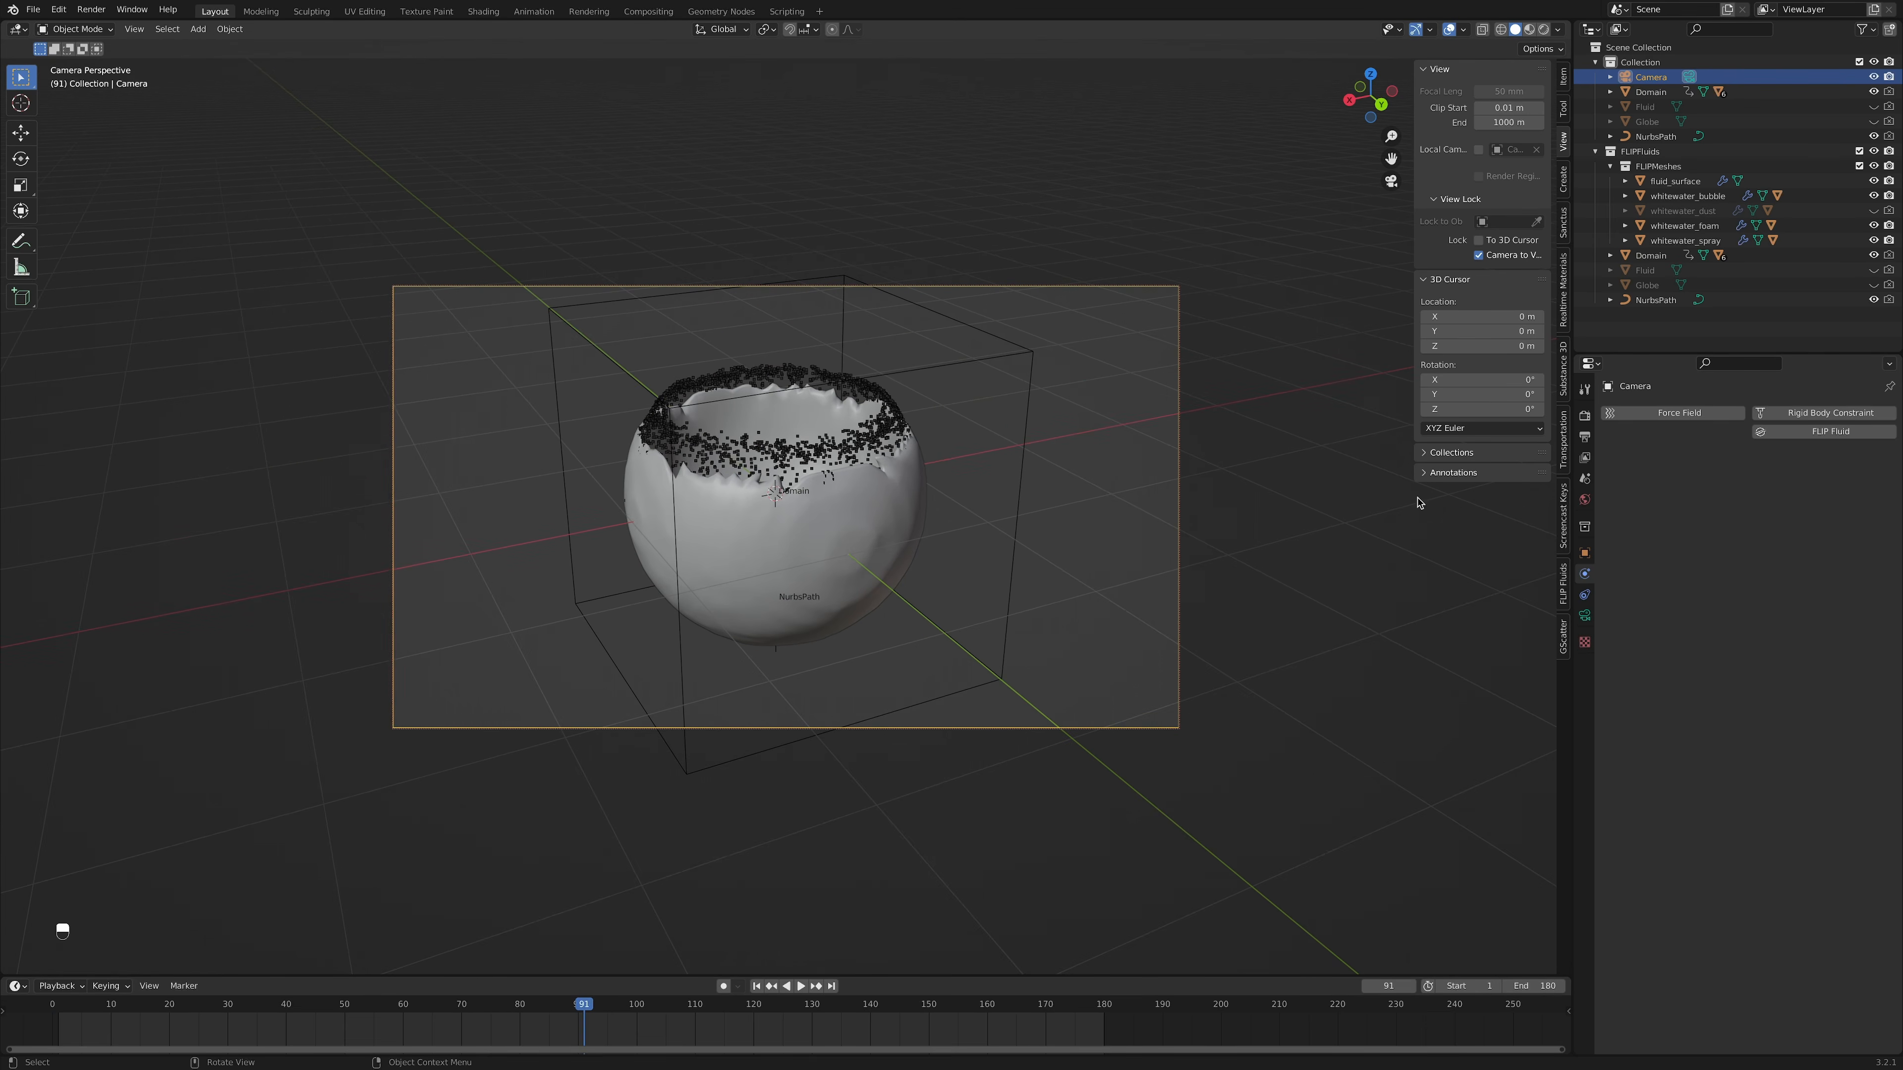
Step: Set the render resolution to a square 1080 x 1080 px
left_click(1584, 435)
type("1080")
key("Return")
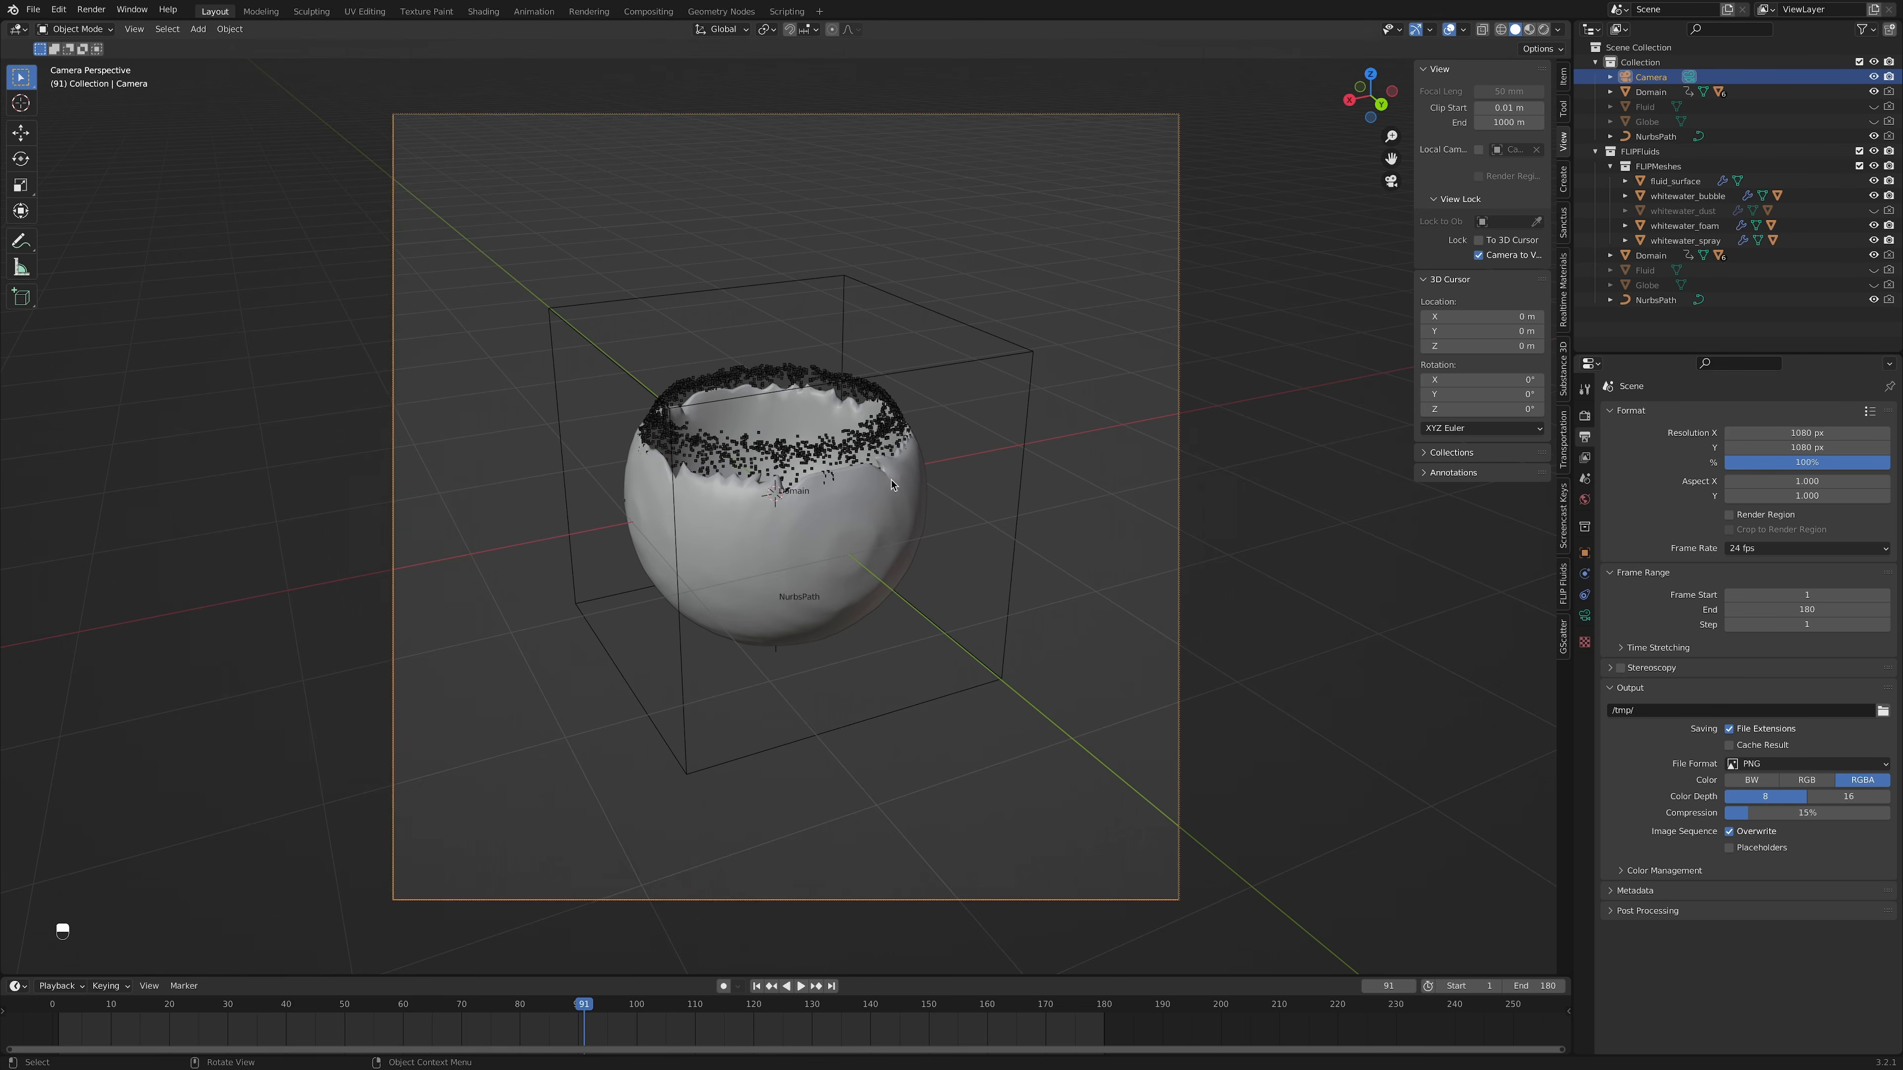
Step: Move the camera closer and centre the fluid using the unhidden Globe as reference, then unlock the camera from the view
scroll(891, 484, "up", 5)
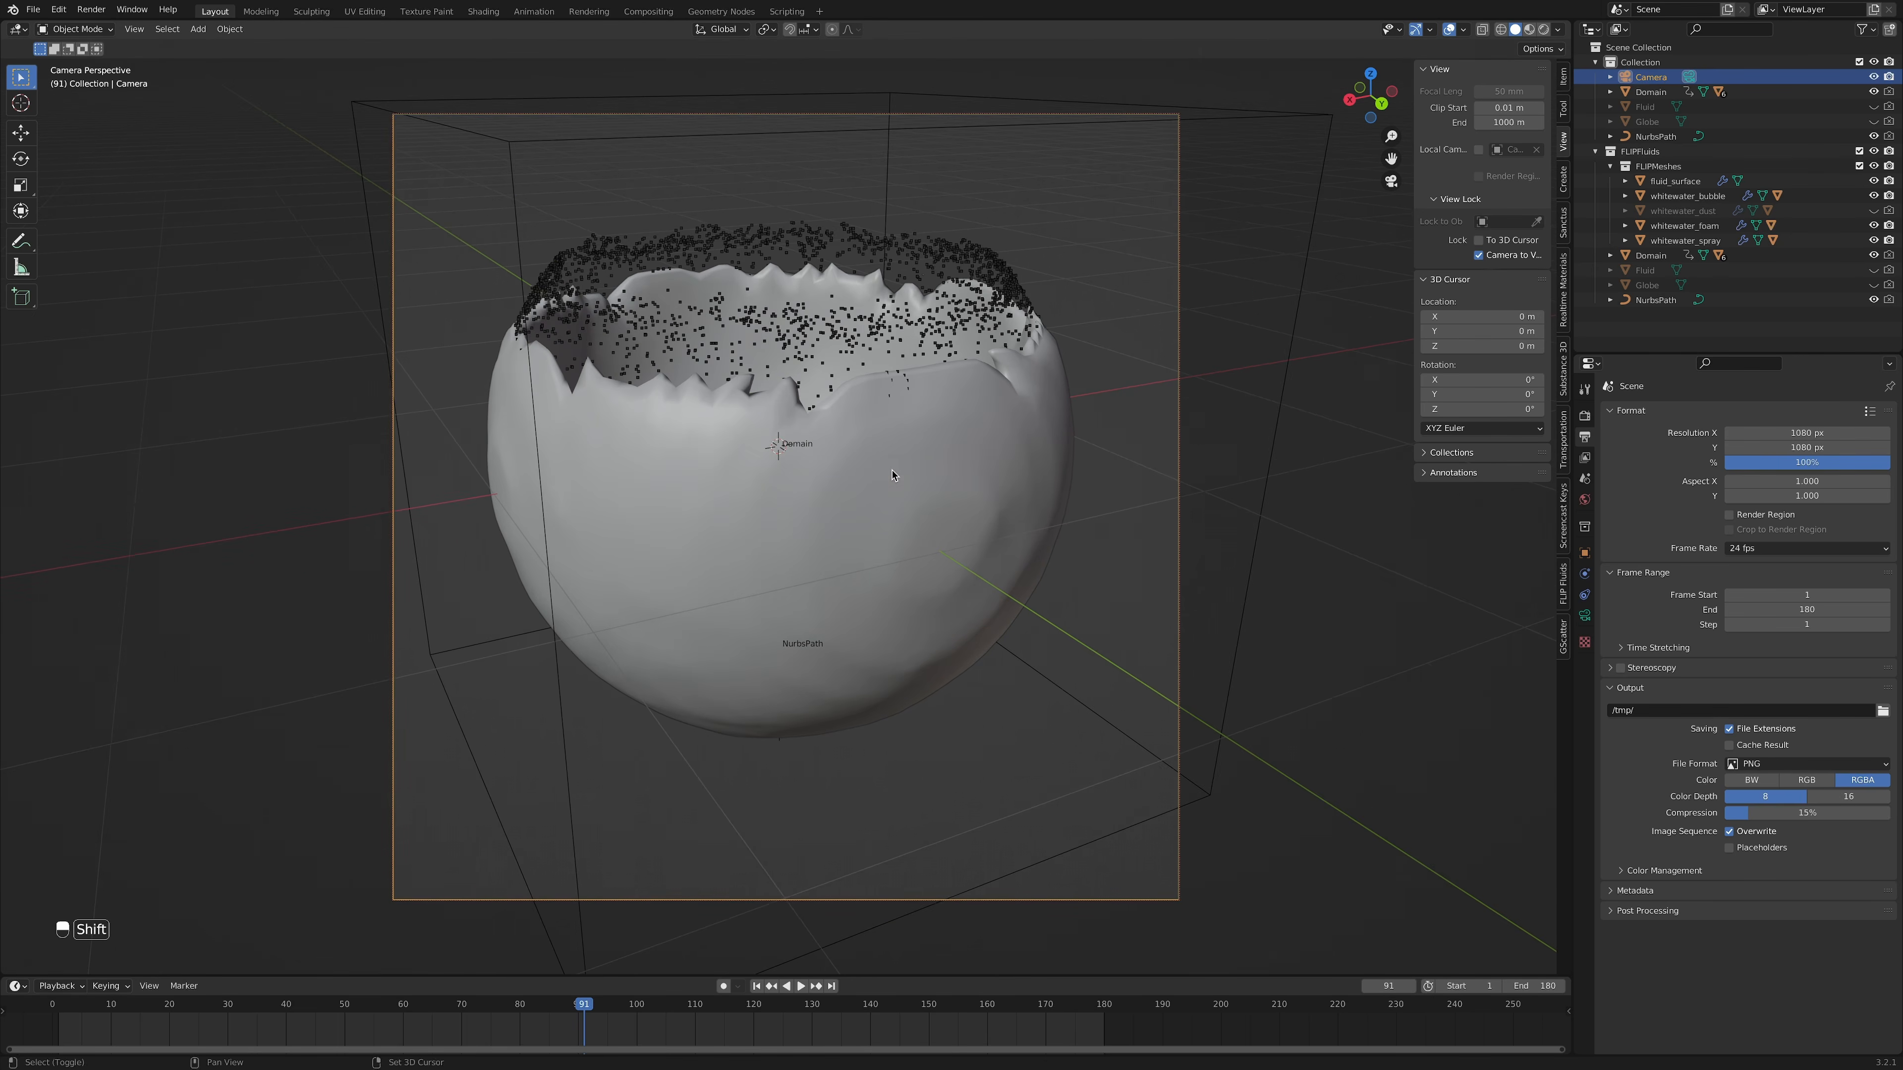
middle_click_drag(891, 474, 909, 502, "shift")
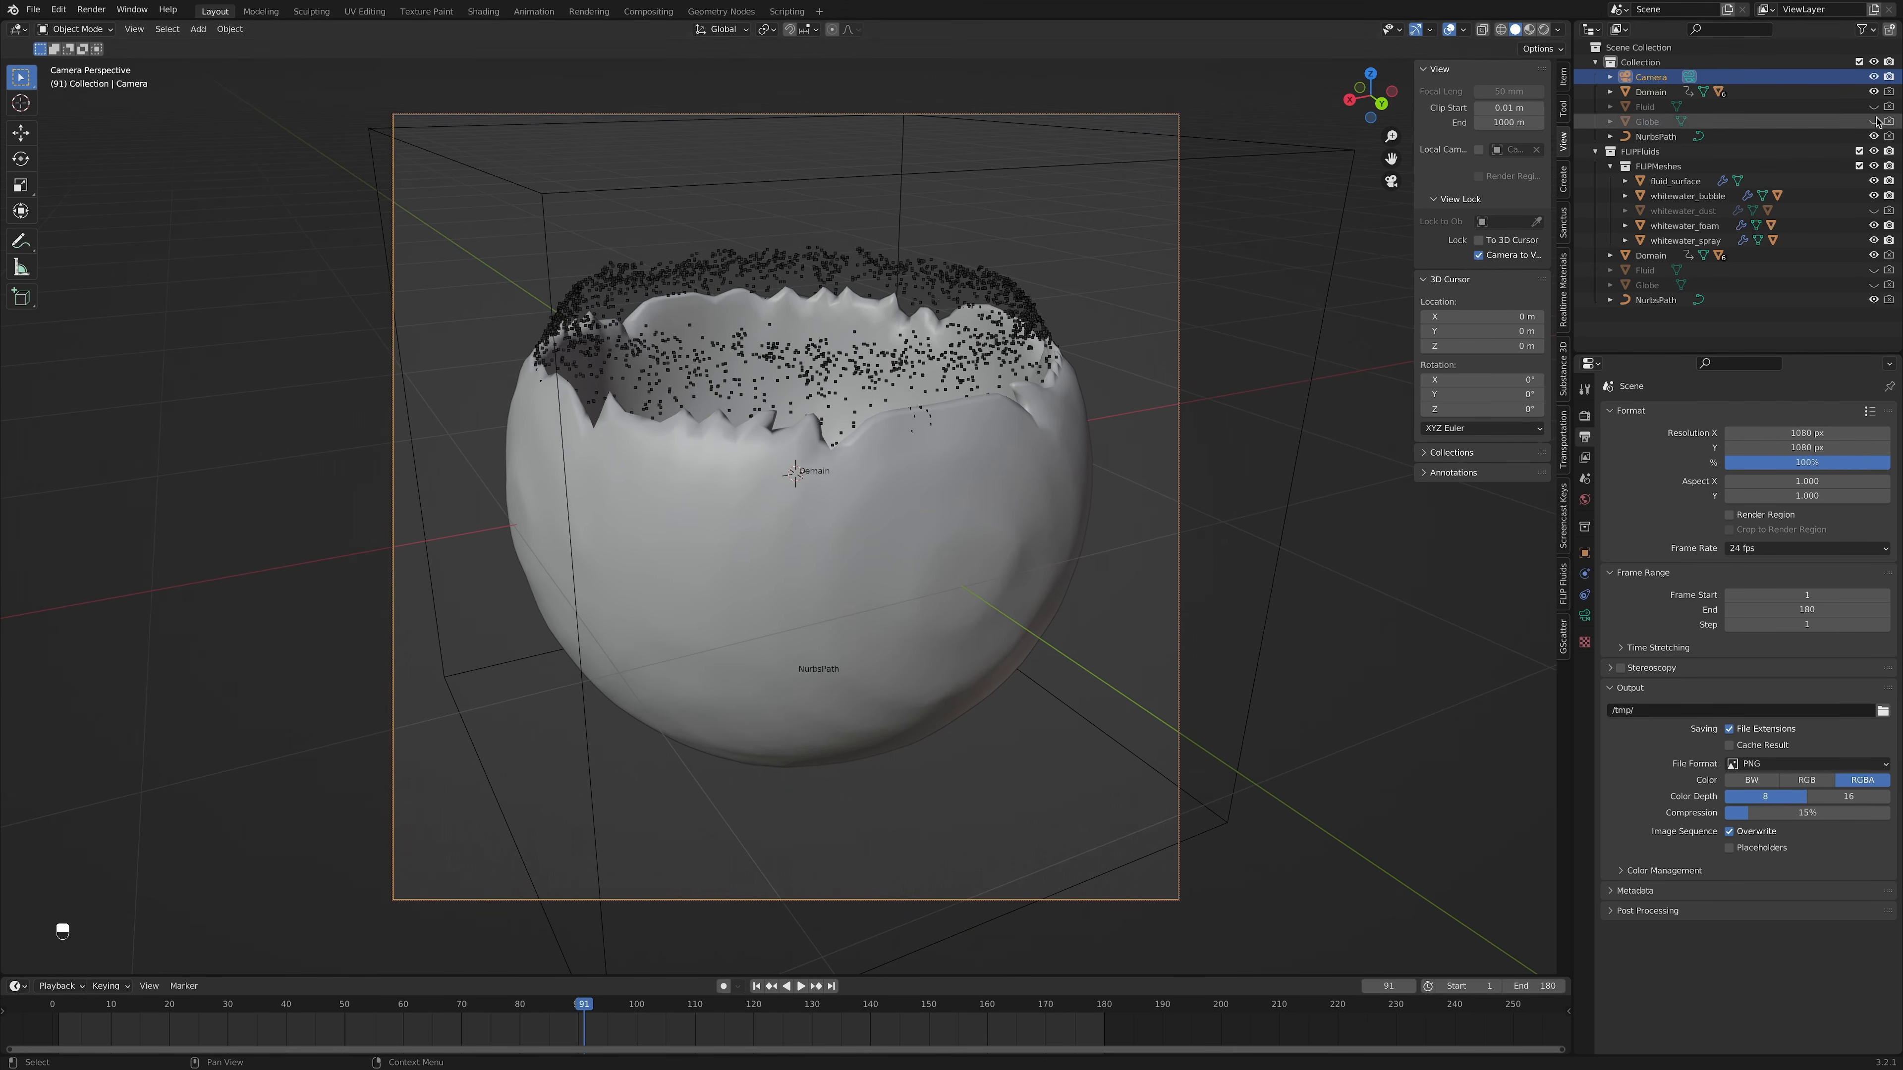
left_click(1873, 121)
middle_click_drag(825, 408, 833, 401)
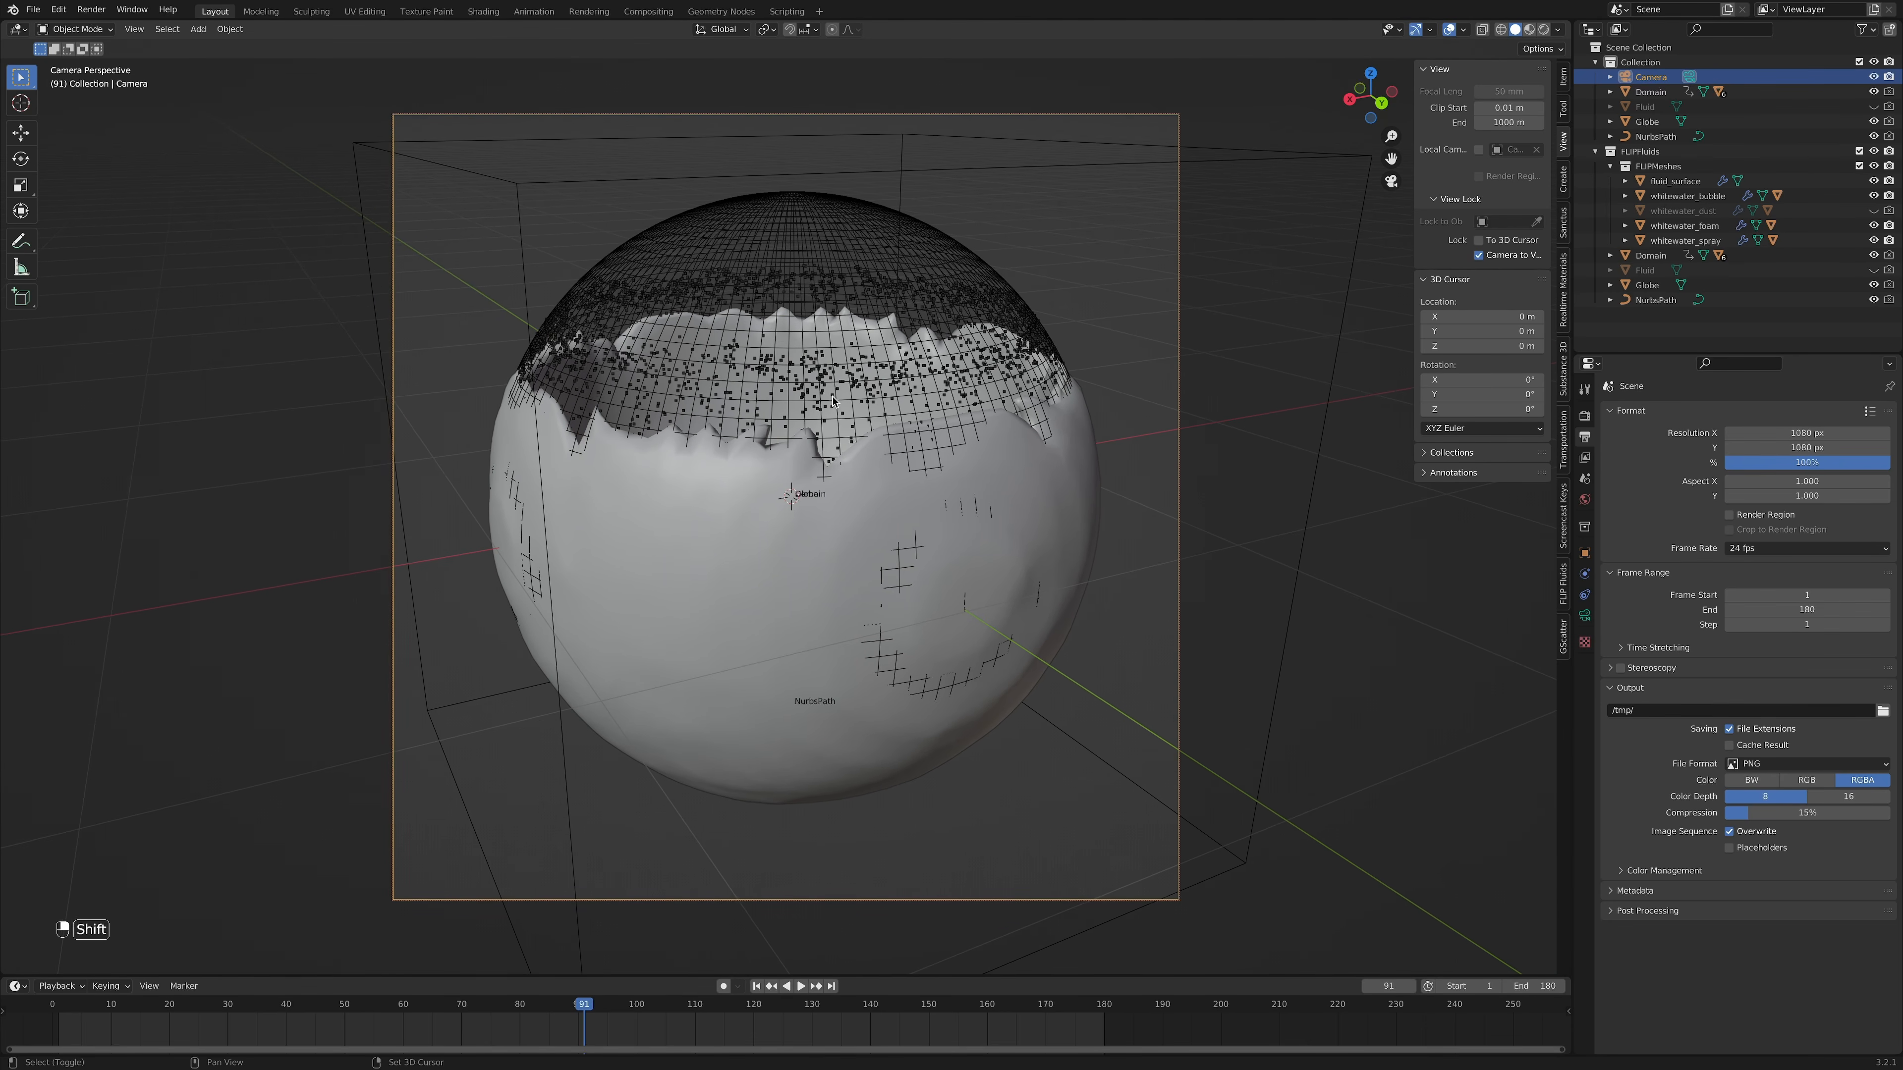
left_click(1512, 259)
Step: Leave the camera view, select the Domain and reset its simulation bake
middle_click_drag(839, 360, 974, 401)
middle_click_drag(974, 401, 1456, 186)
left_click(1236, 212)
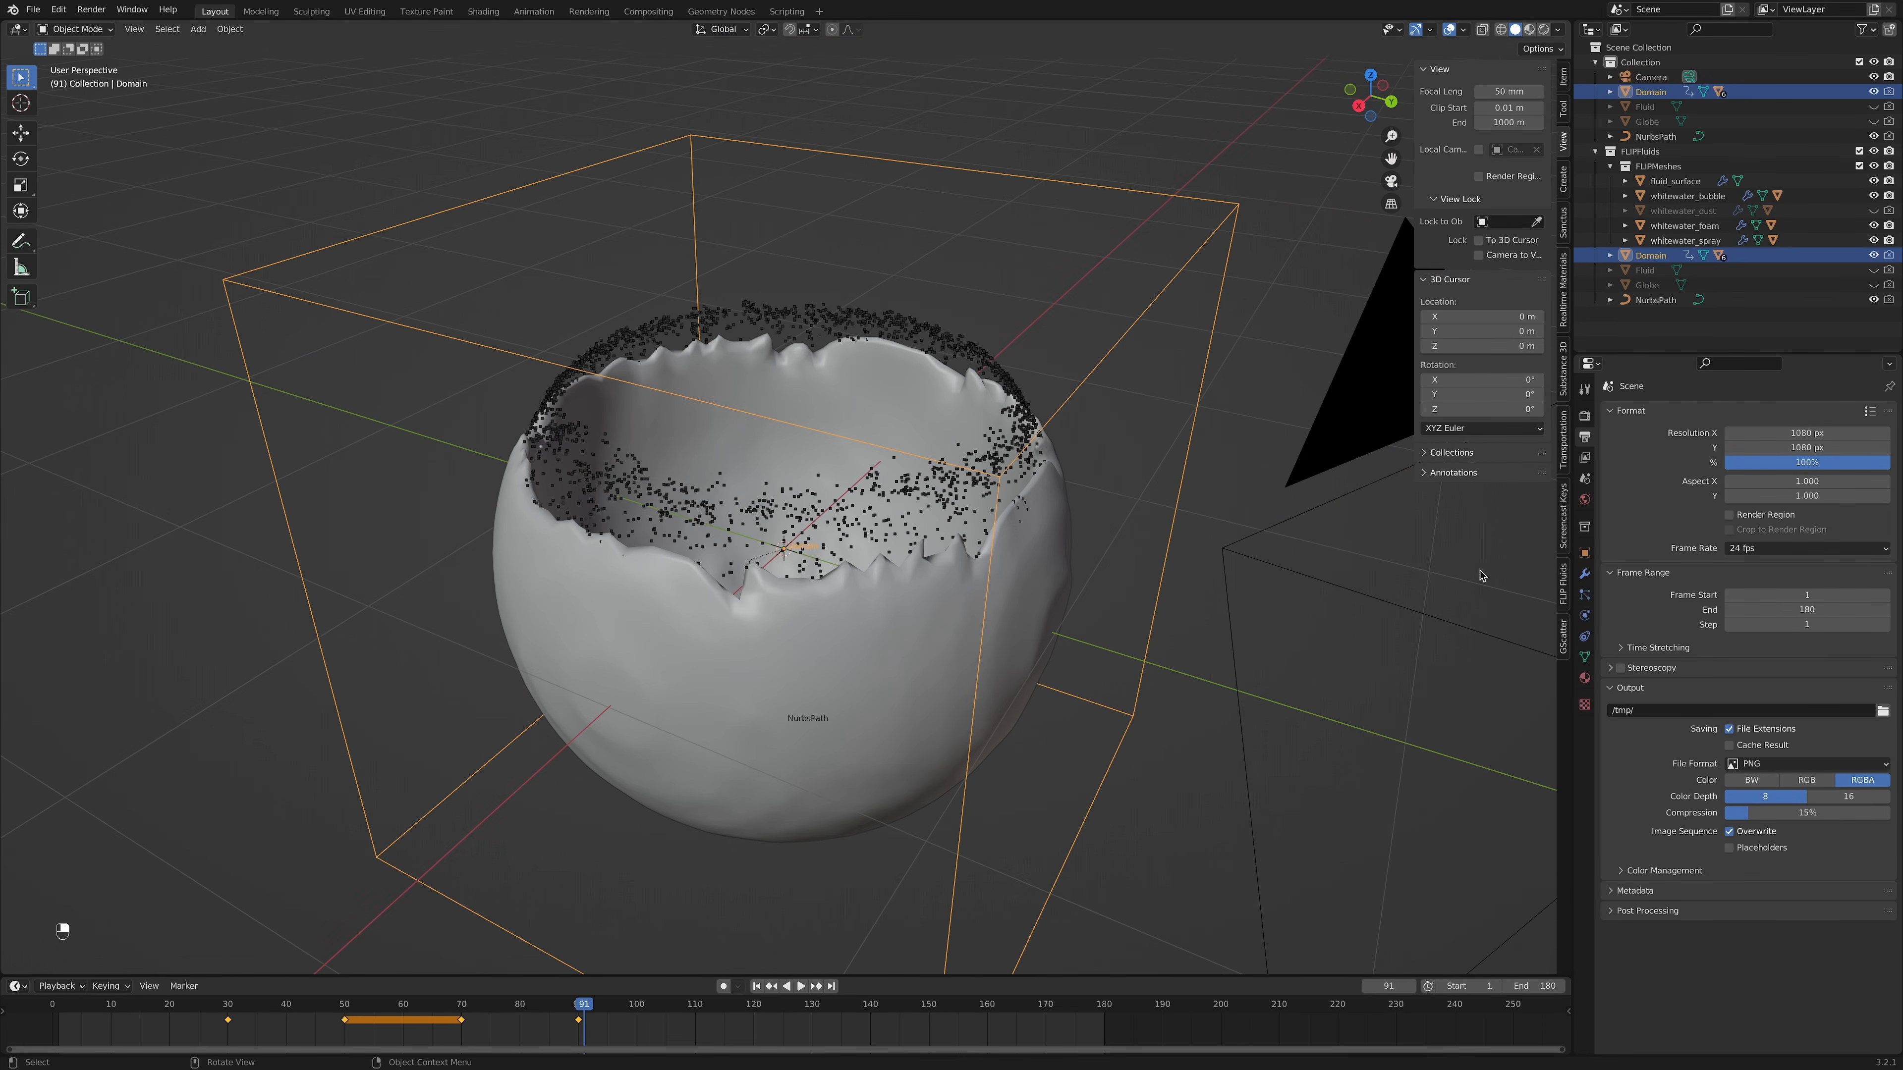
left_click(1561, 580)
left_click(1529, 118)
left_click(1529, 117)
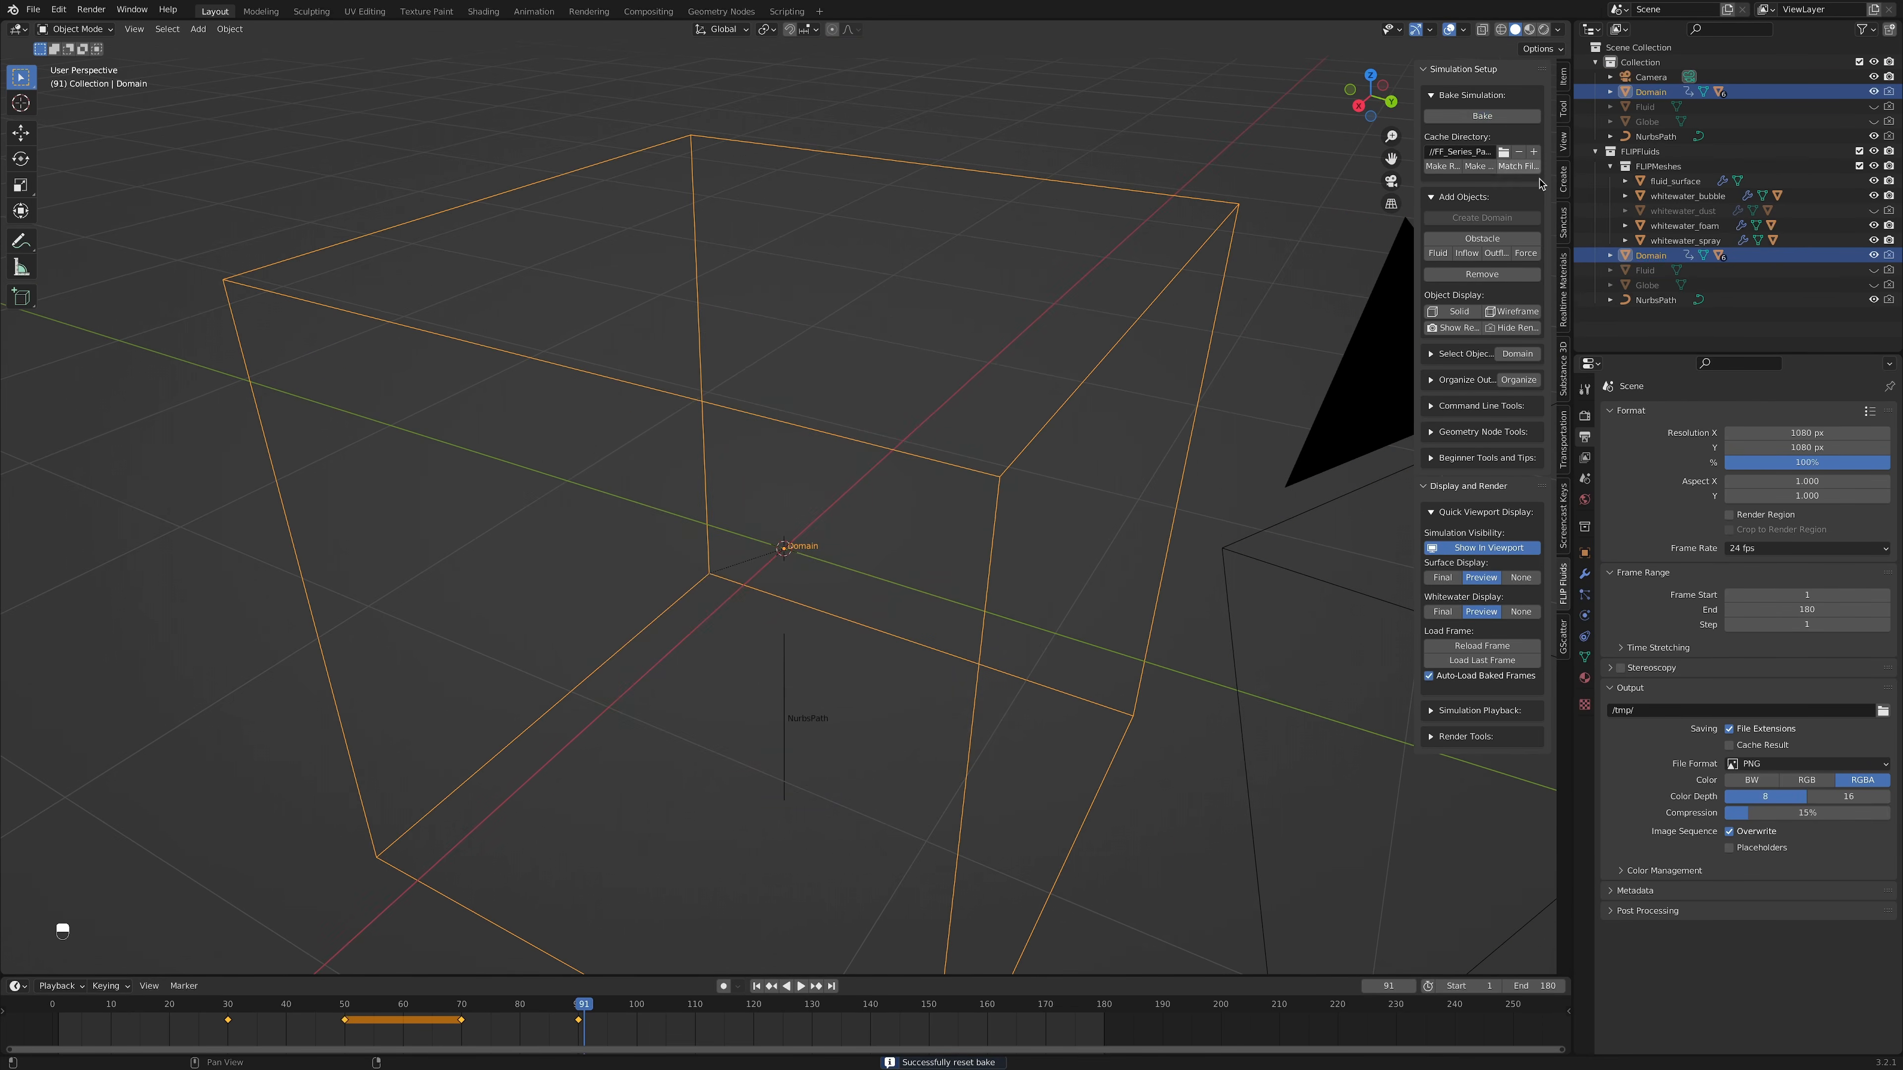
Step: Set the Domain's simulation resolution to 120
left_click(1584, 617)
left_click(1701, 657)
type("120")
key("Return")
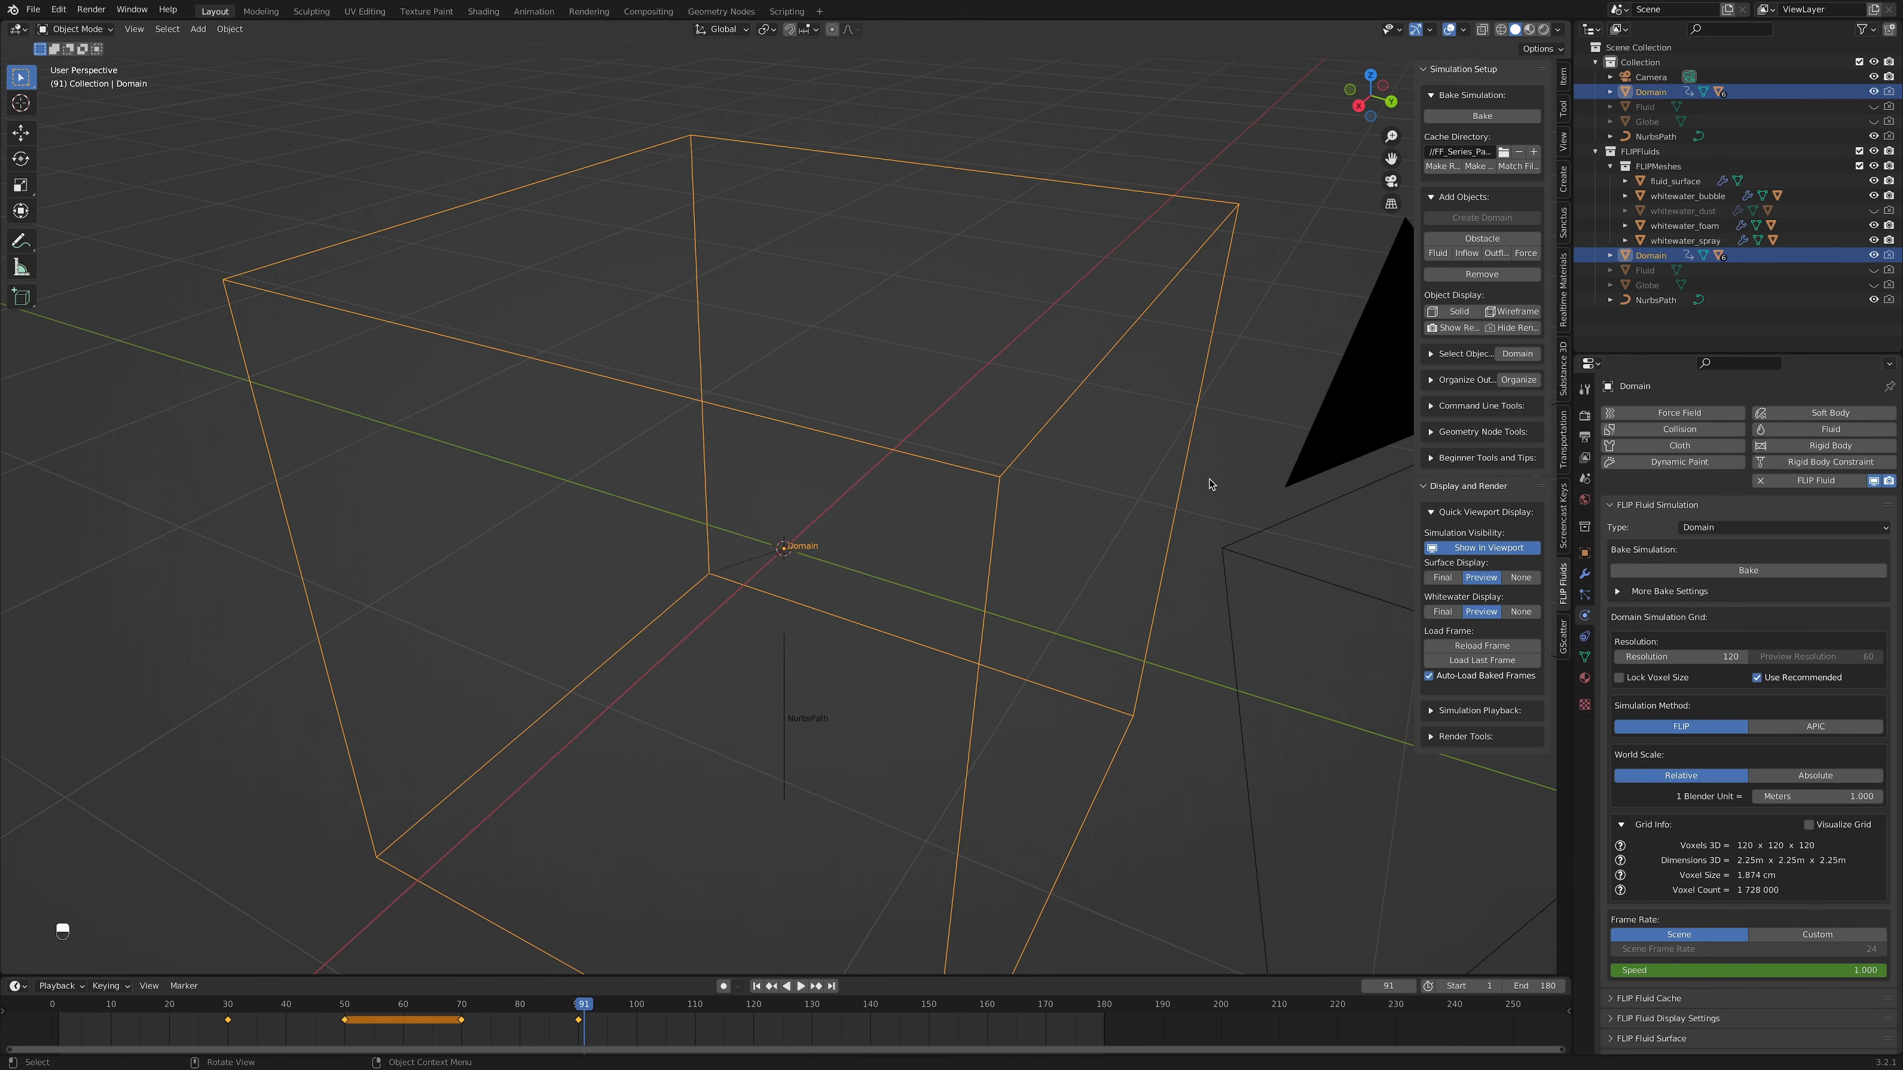
Step: Deselect the Domain, return to the camera view, save the file and bake the simulation
left_click(1215, 485)
key("KP_0")
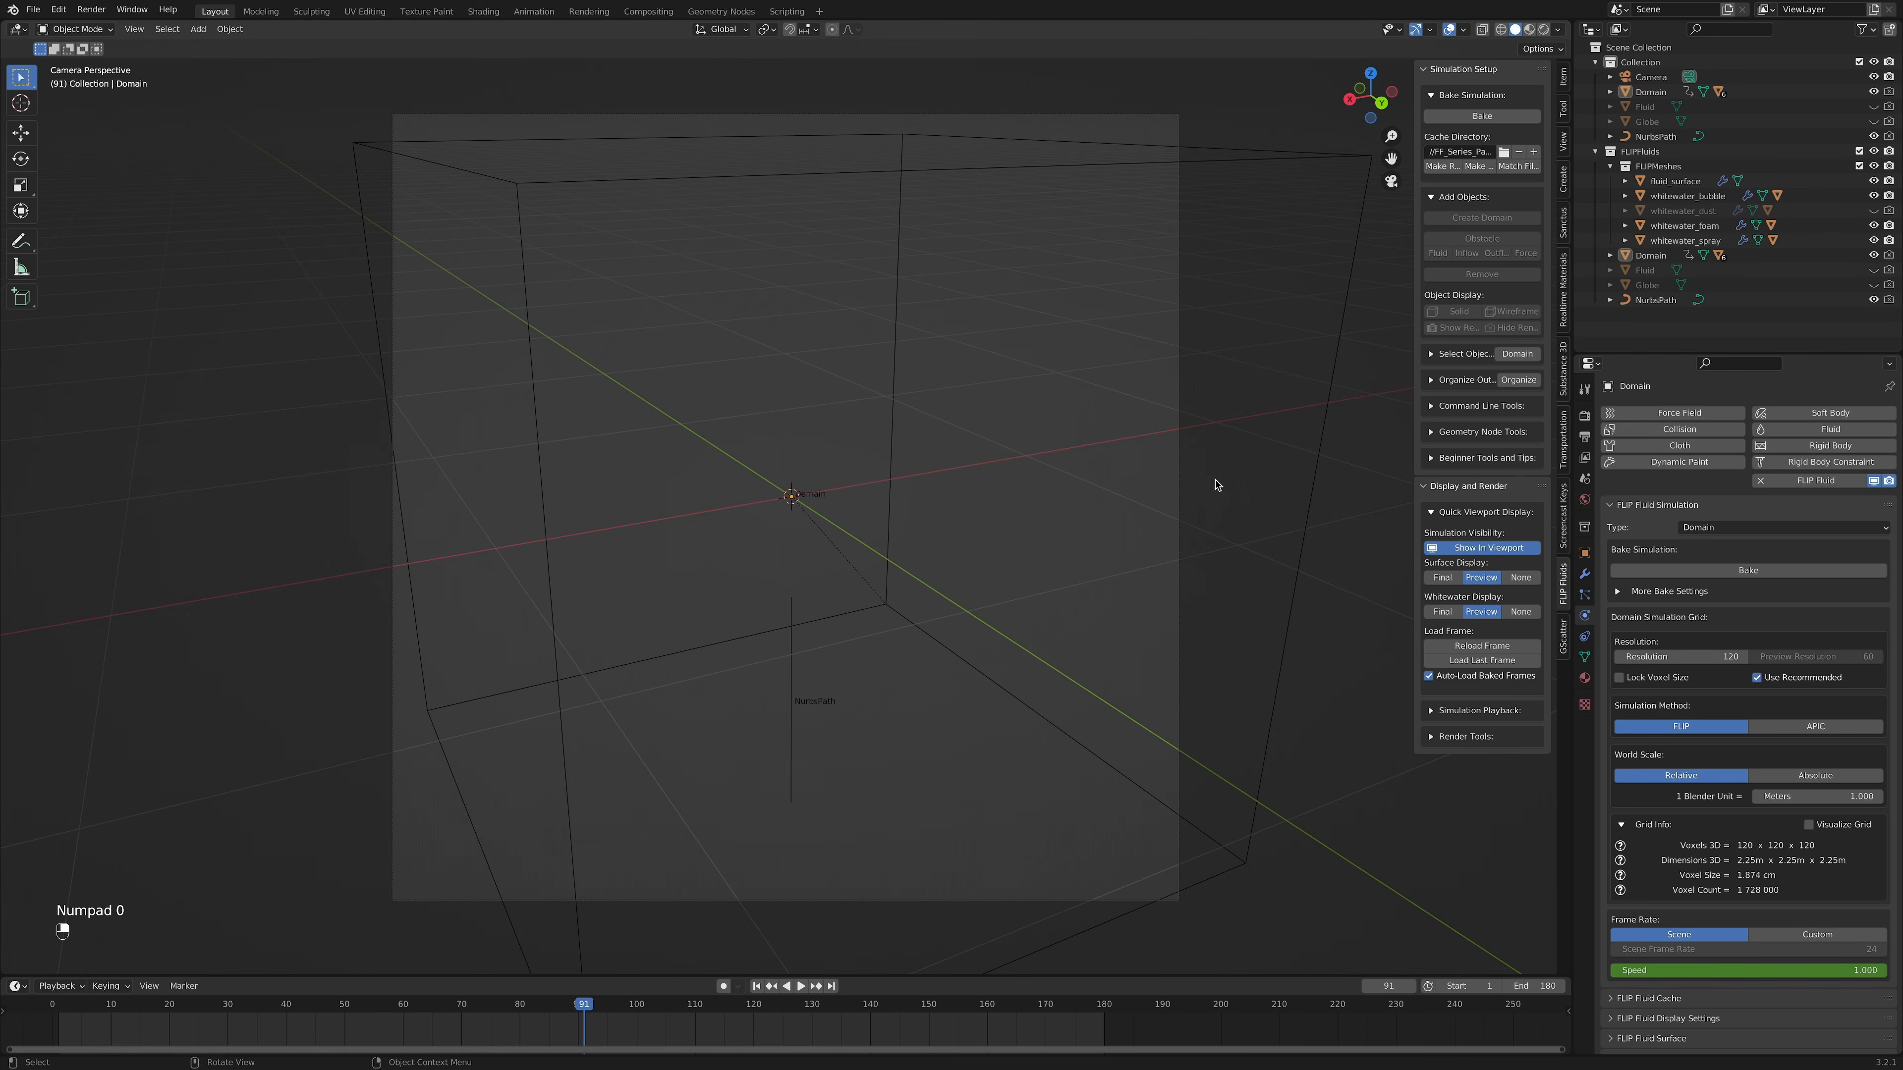
key("super+s")
left_click(1481, 116)
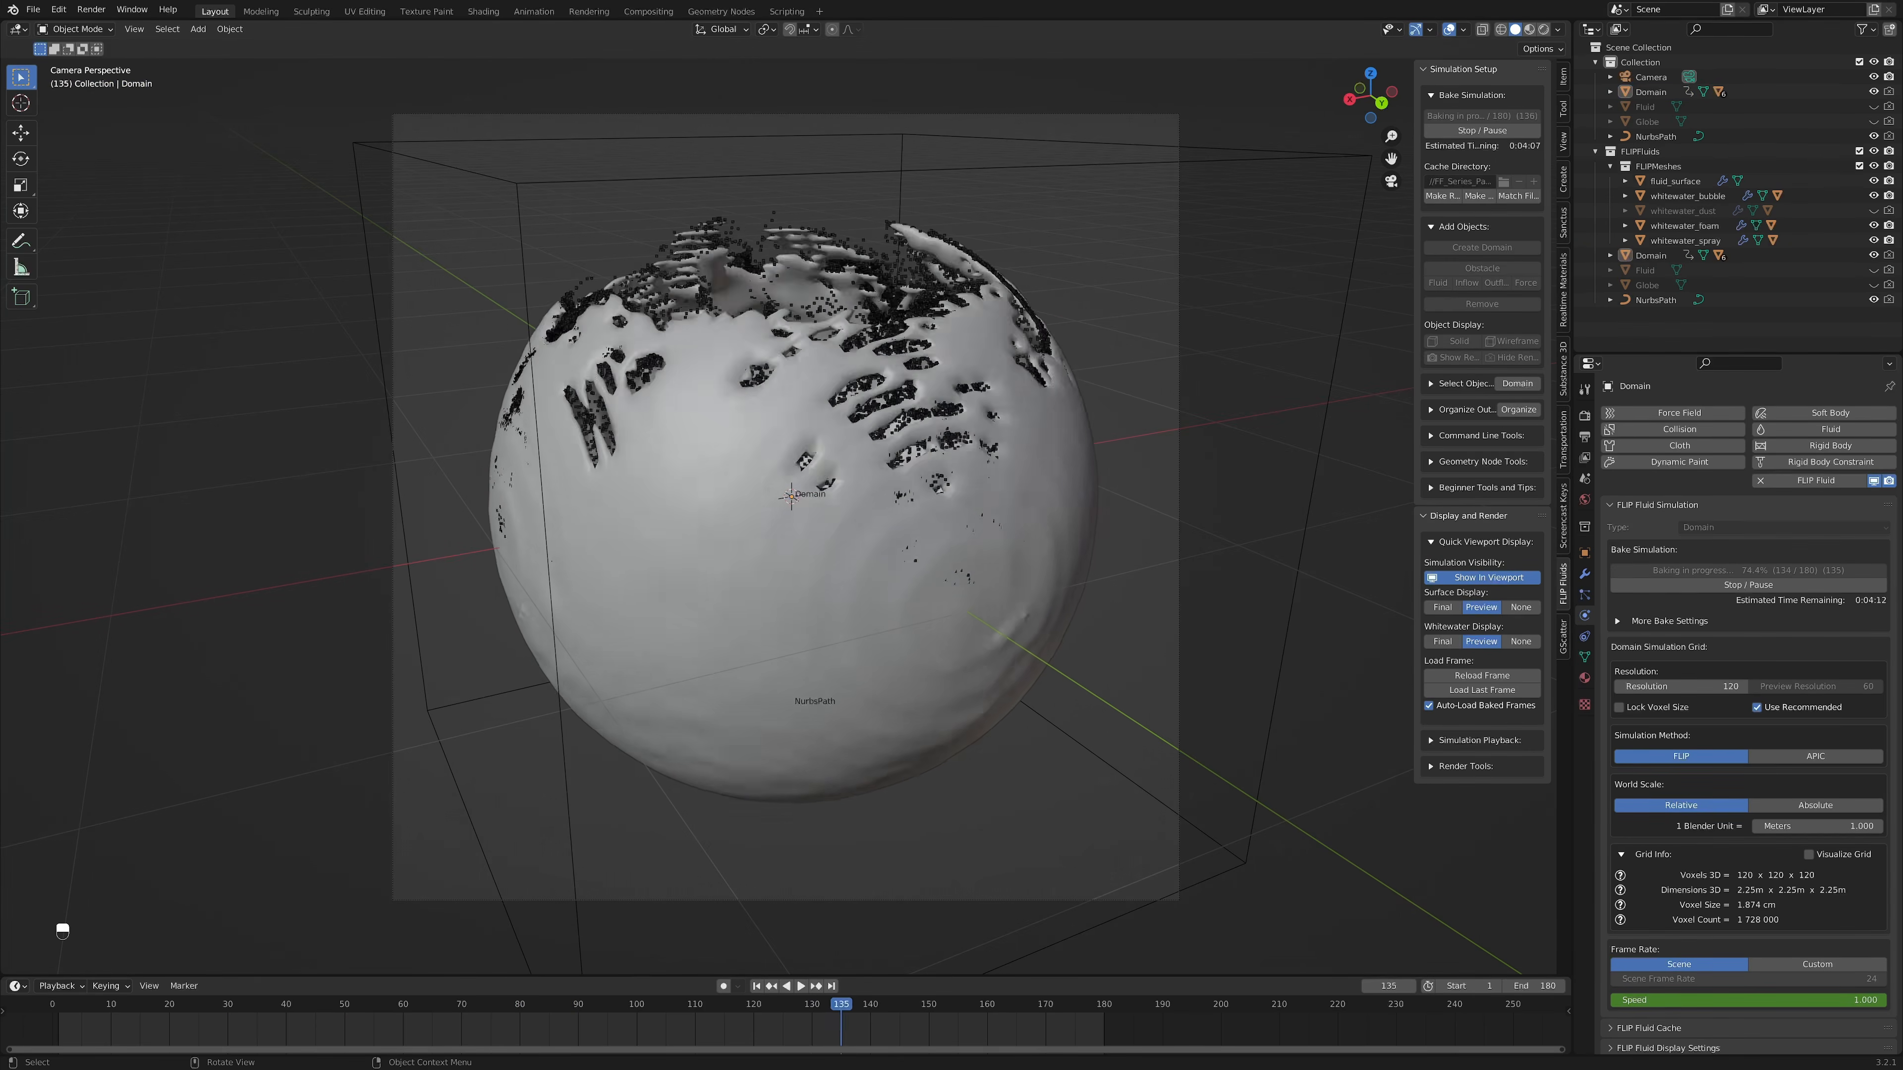
Step: Play the baked animation from the first frame, stop it and show the fluid surface in Final quality
left_click(757, 986)
left_click(801, 987)
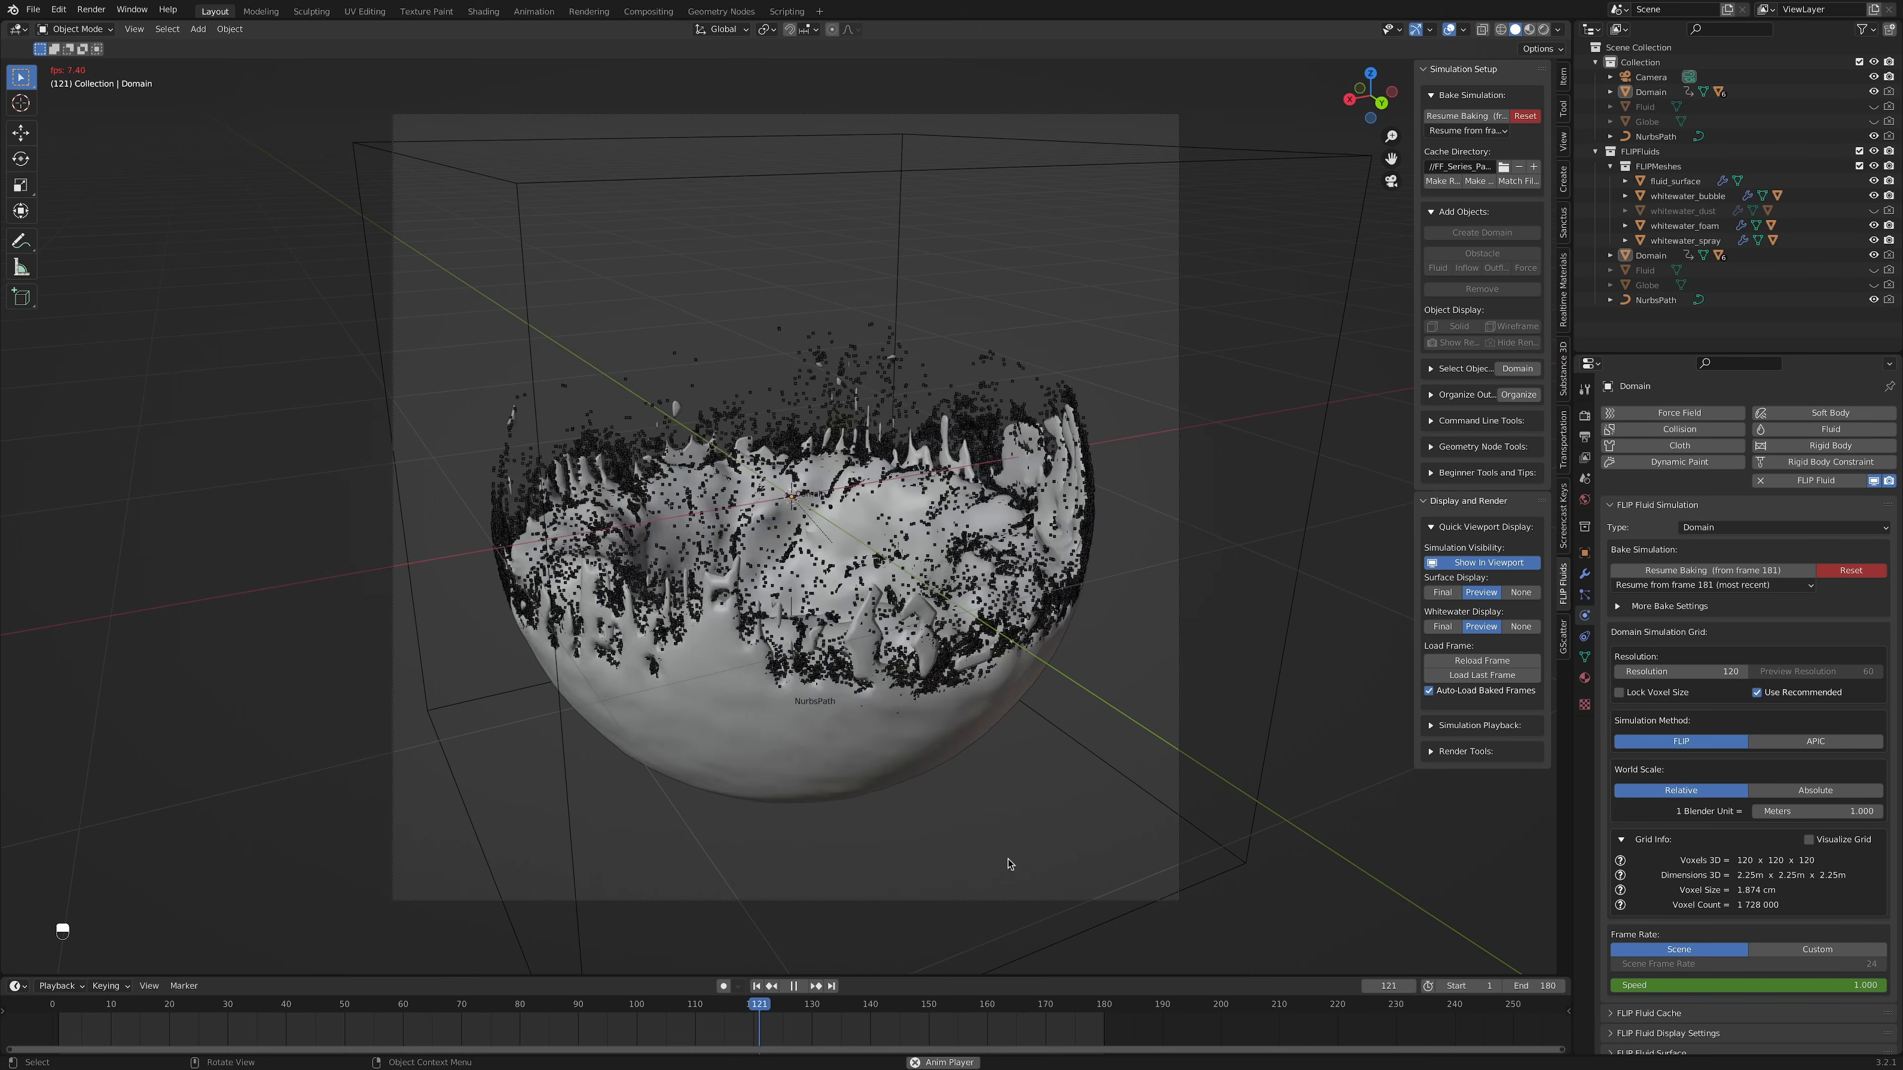
left_click(792, 986)
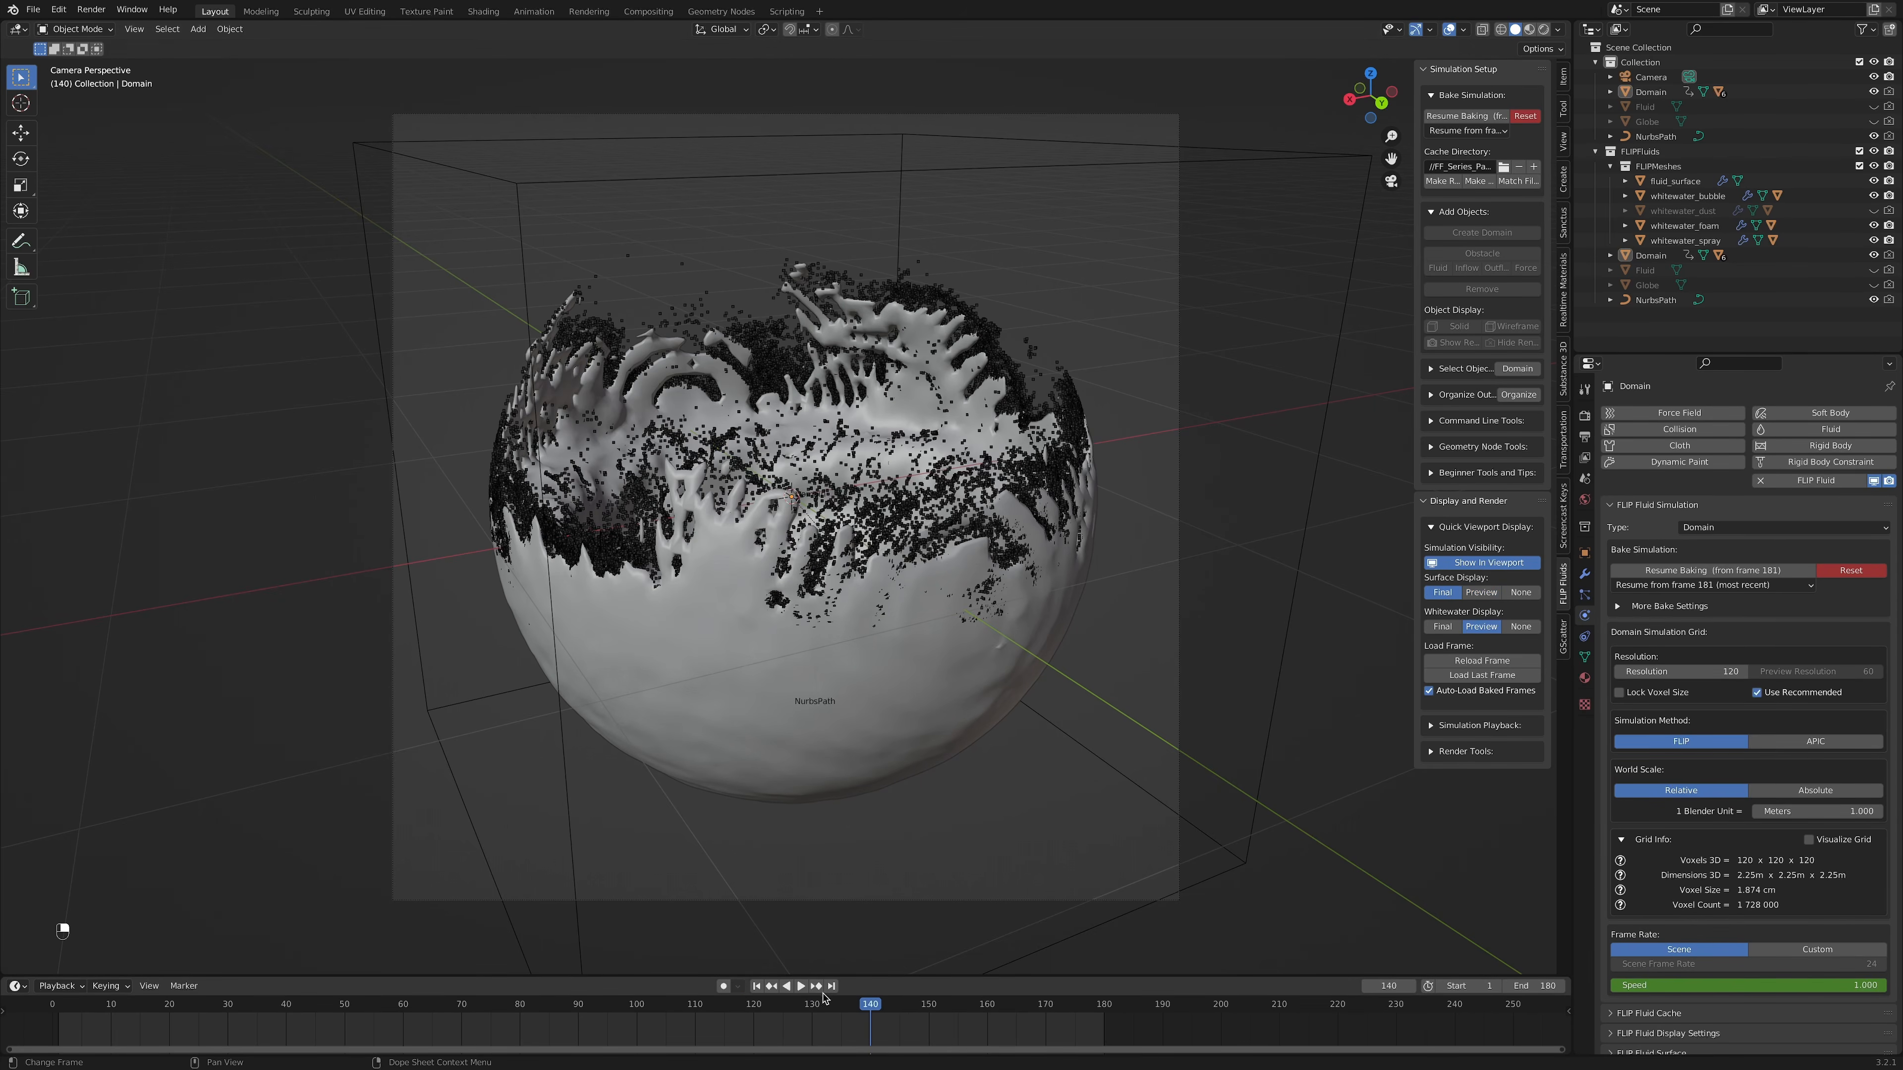
Step: Examine the fluid surface and whitewater up close at frames 170 and 30 from outside the camera view
left_click(1413, 988)
middle_click_drag(1149, 551, 1095, 1067)
left_click(1044, 1009)
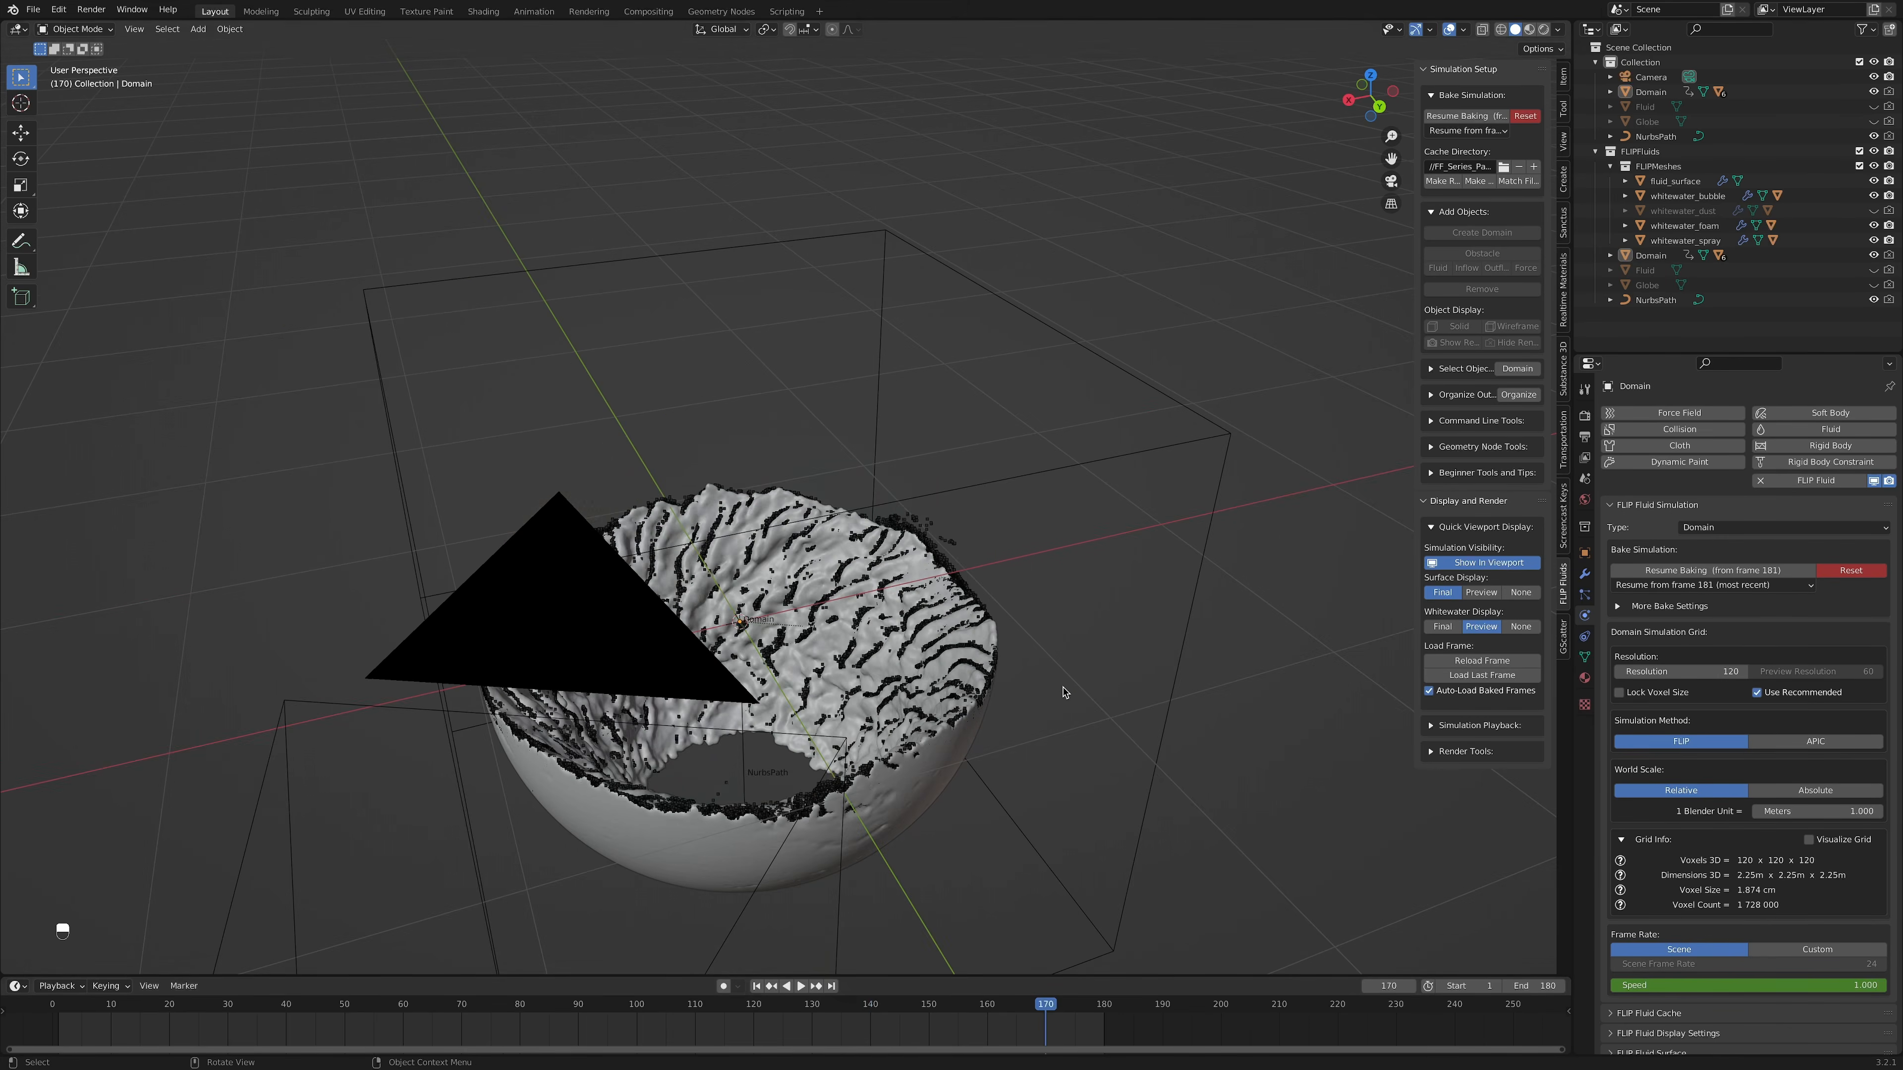
scroll(959, 701, "up", 3)
middle_click_drag(727, 706, 749, 630)
mouse_move(749, 630)
middle_mouse_down("shift")
mouse_move(794, 570)
mouse_move(734, 660)
middle_mouse_up("shift")
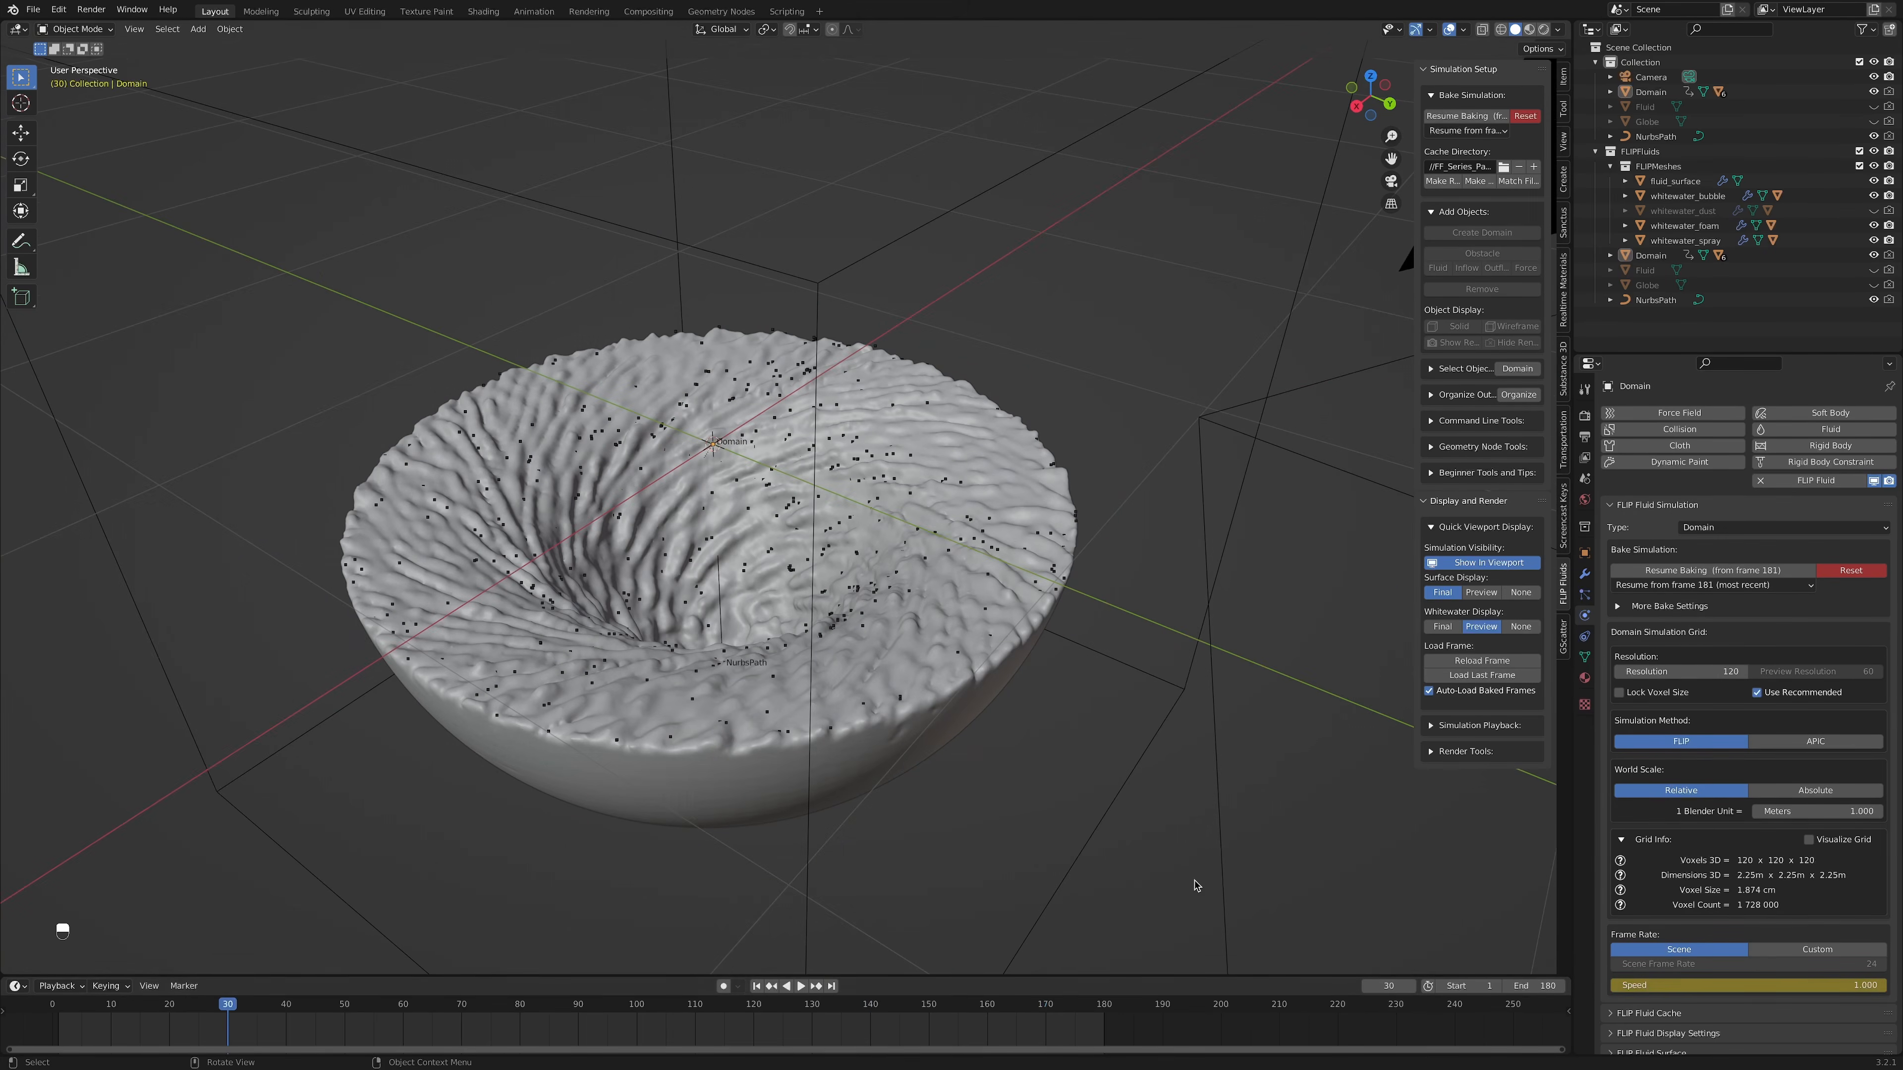
Step: Go to frame 40, return to the camera view and split the viewport to add a rendered preview alongside
type("40")
key("Return")
key("KP_0")
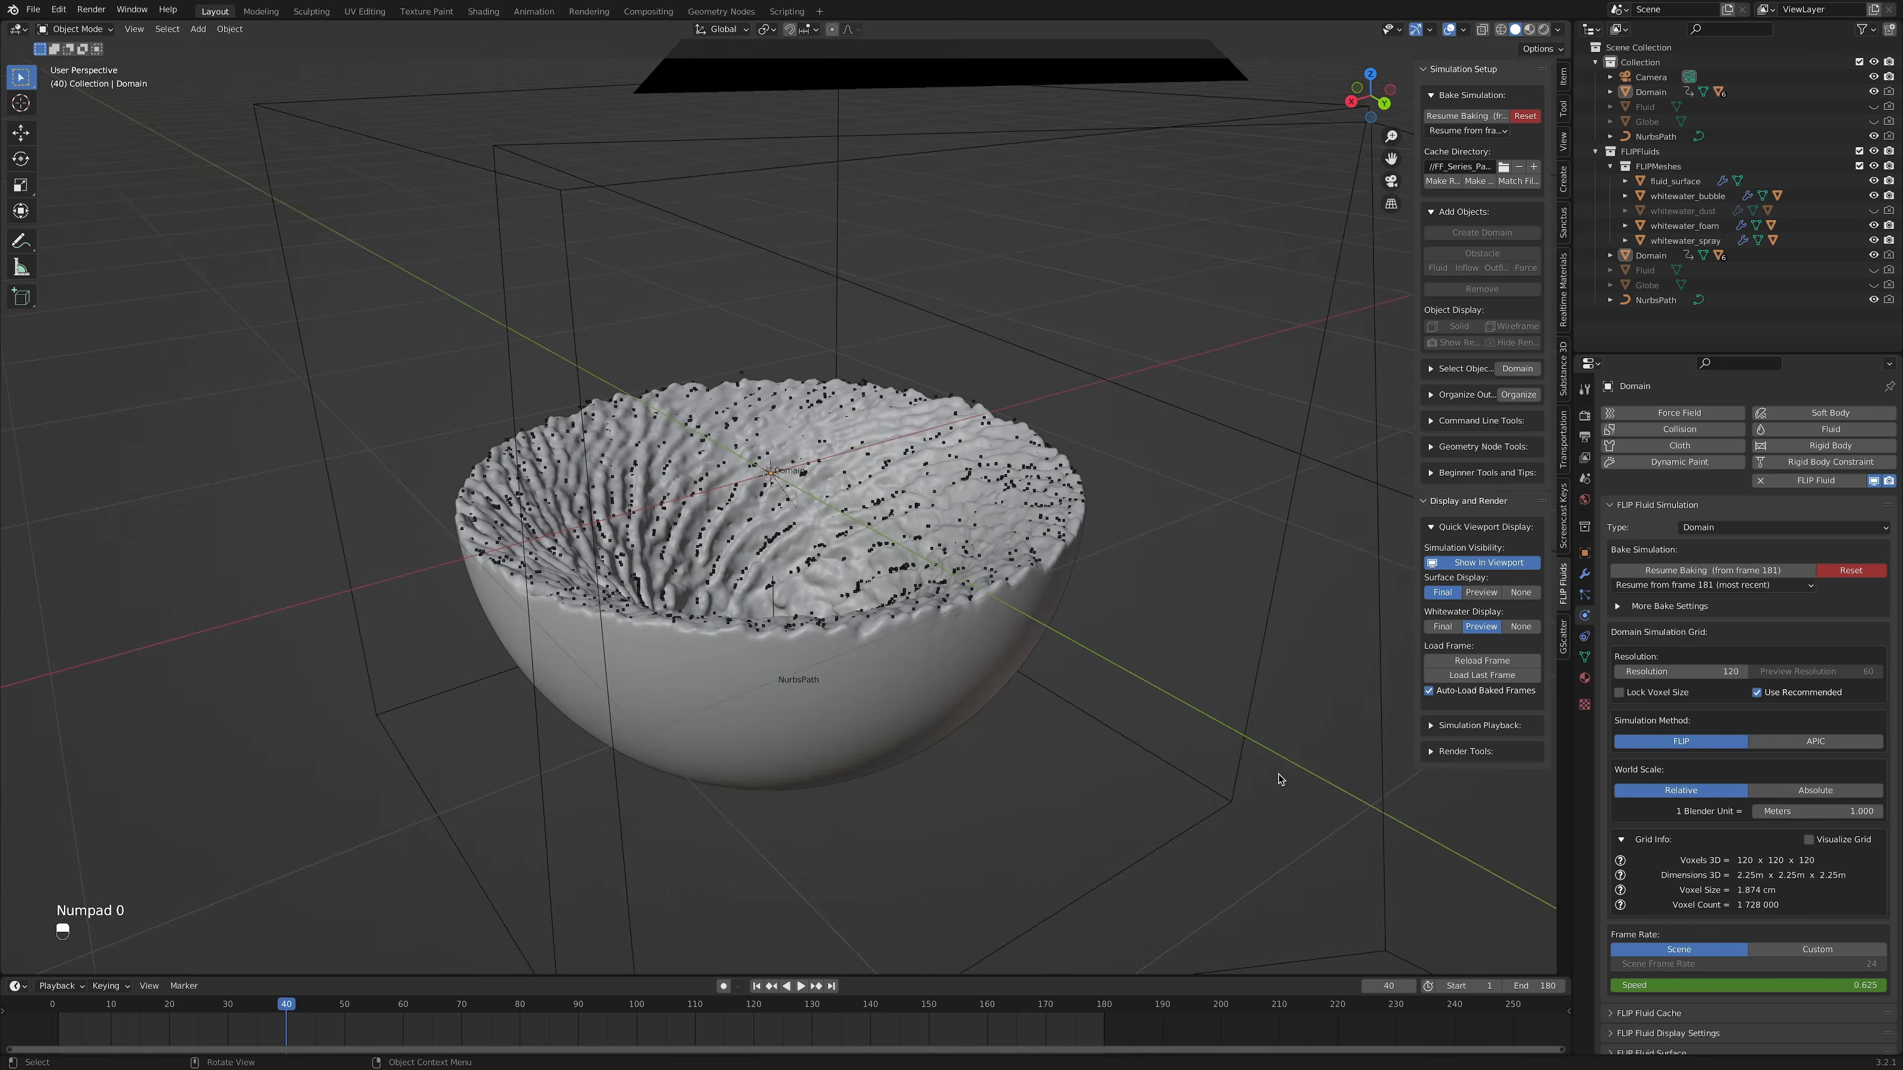
key("n")
left_click_drag(1566, 25, 850, 90)
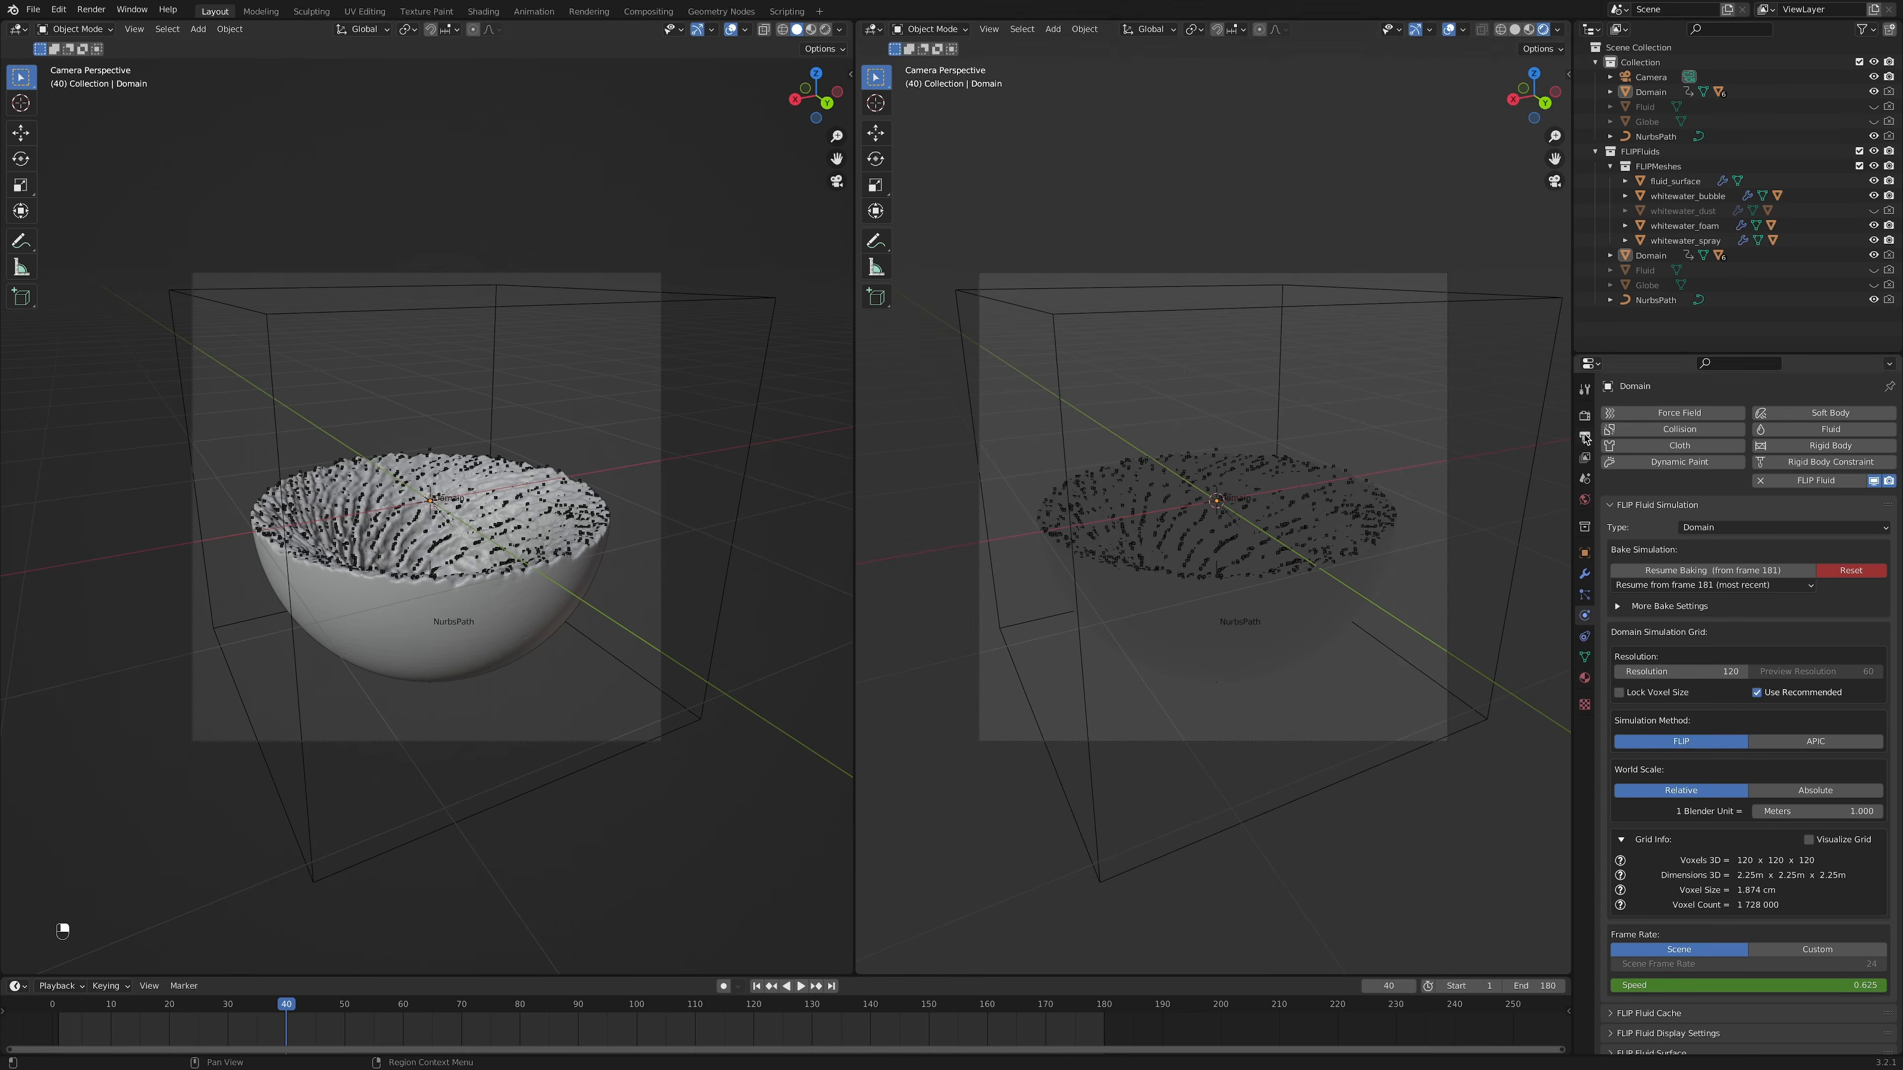
Step: Set the render engine to Cycles with GPU Compute and the render max samples to 120
left_click(1585, 417)
left_click(1750, 413)
left_click(1749, 466)
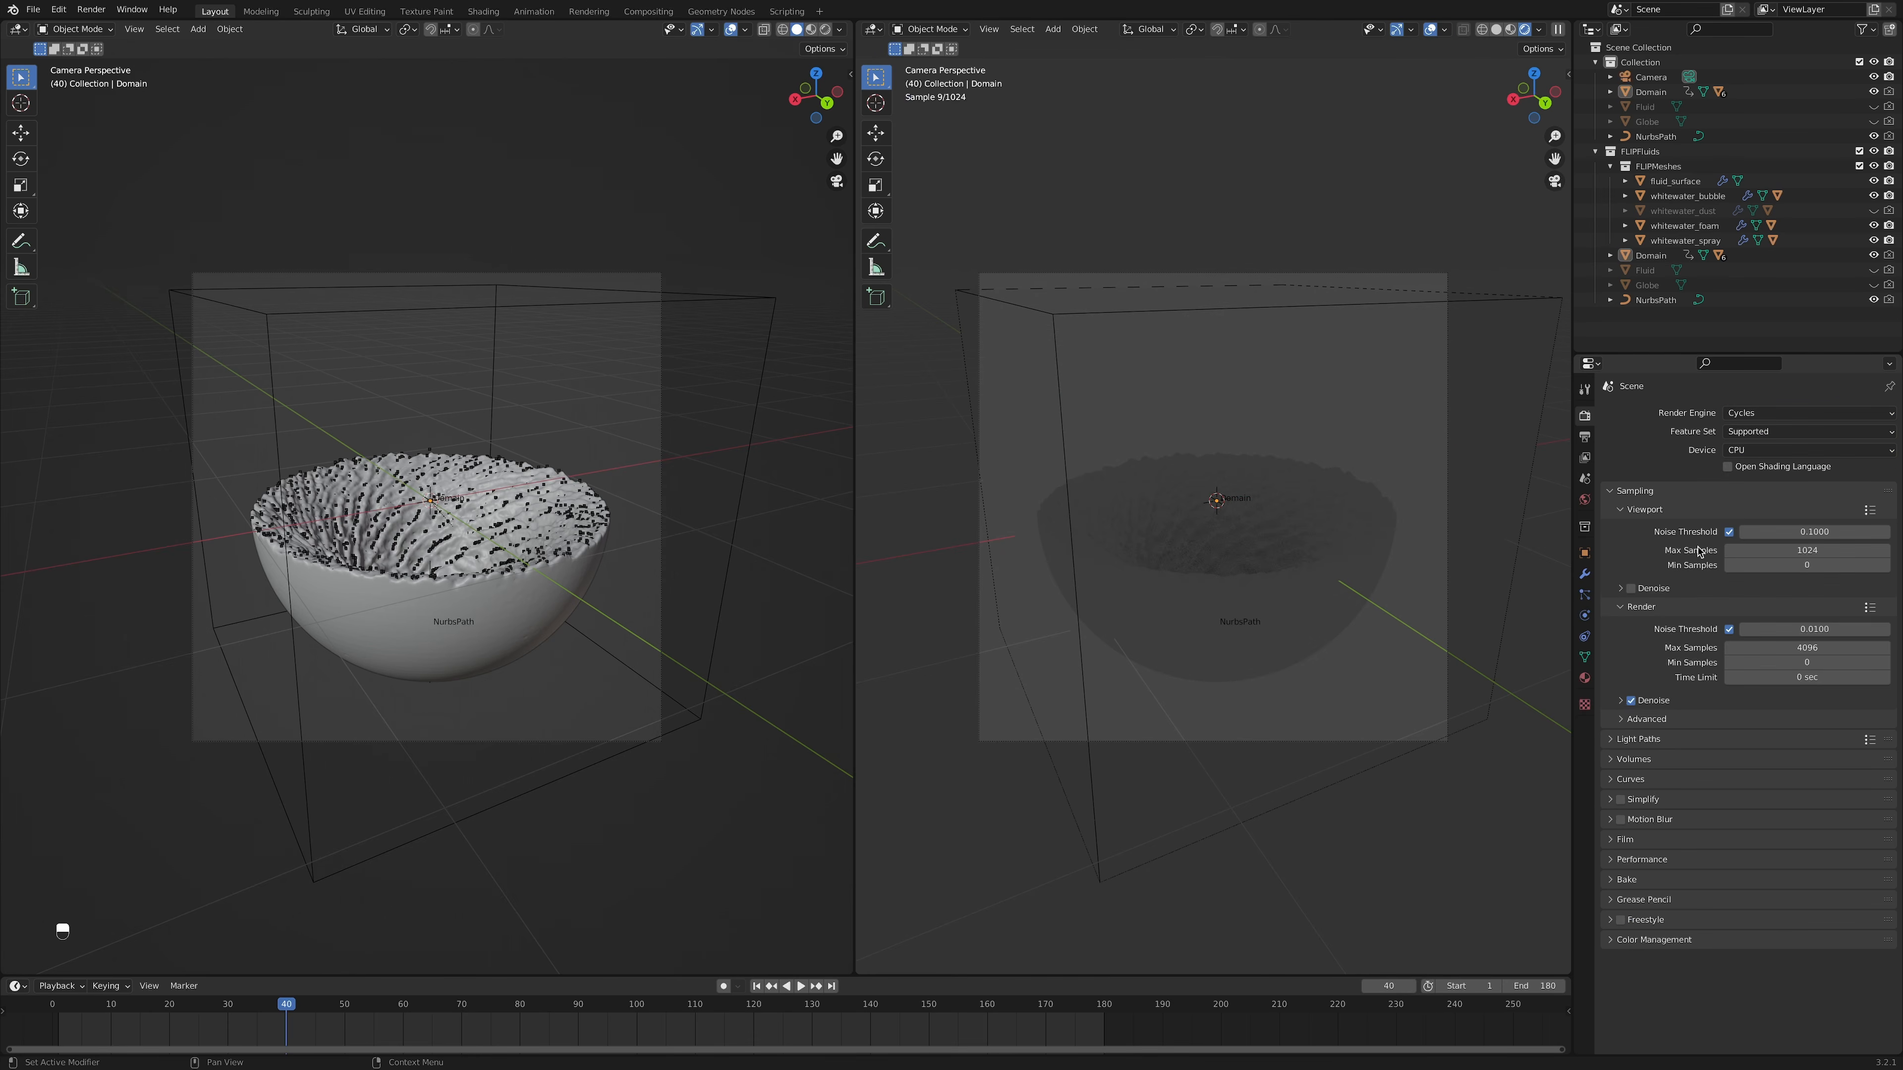
left_click(1758, 451)
left_click(1762, 484)
left_click(1810, 628)
type("128")
key("Return")
Step: Add a Sun light and rotate it so it shines on the fluid at an angle
key("shift+a")
mouse_move(591, 405)
left_click(646, 422)
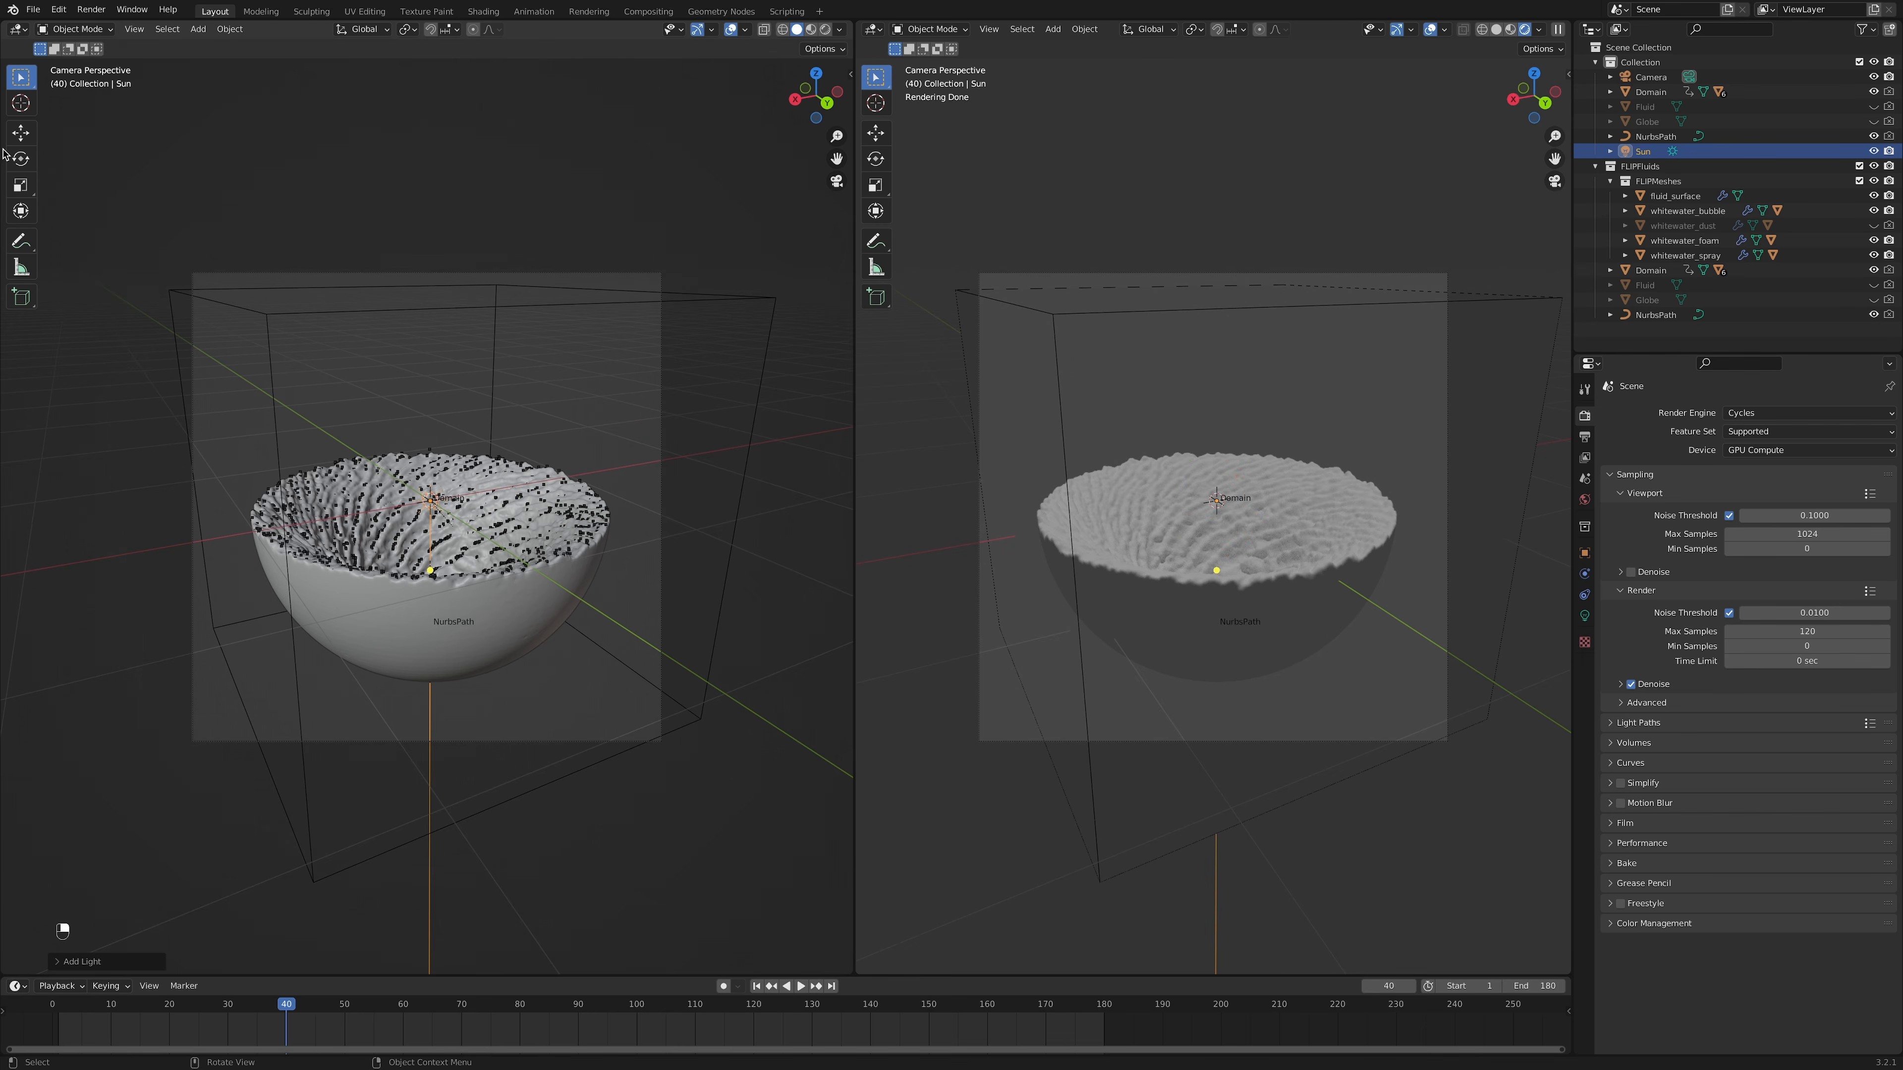
left_click(20, 158)
left_click_drag(409, 453, 487, 527)
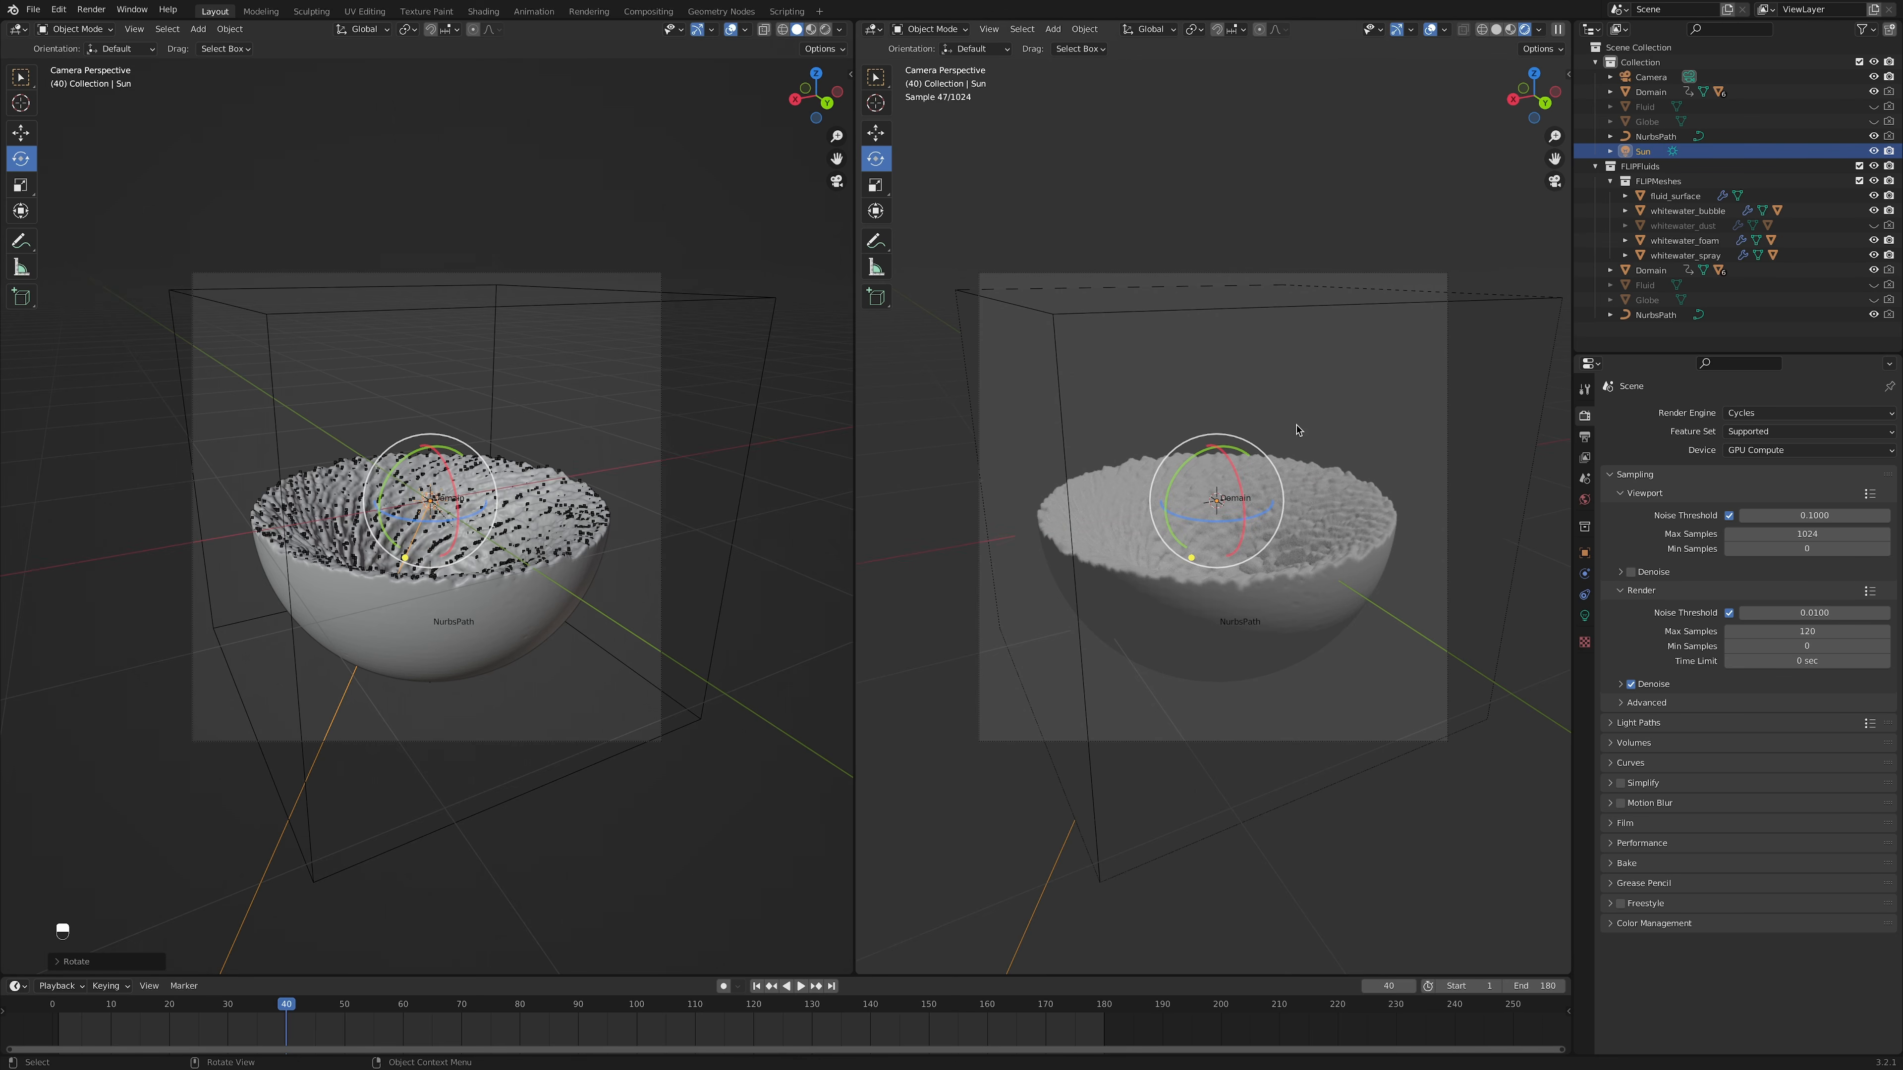
Step: Tint the Sun light's color pale mint green
left_click(1584, 616)
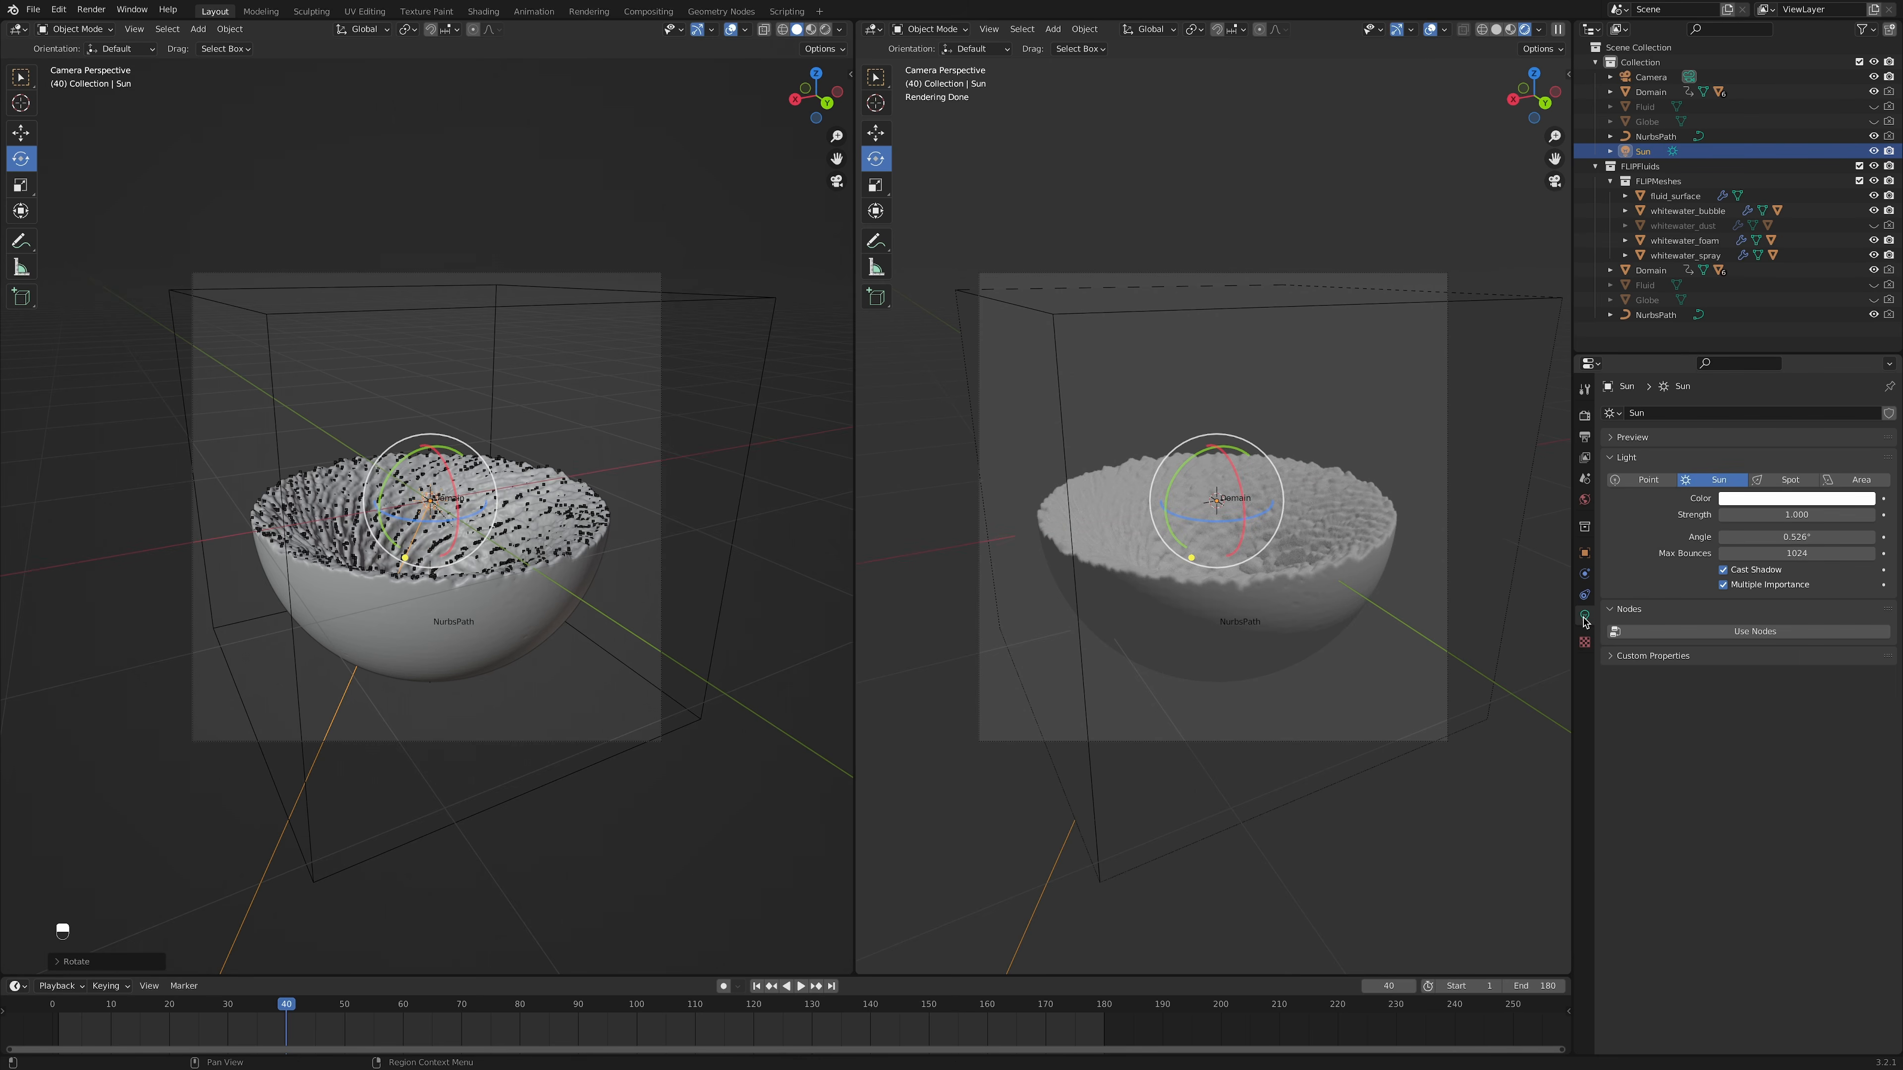
left_click(1757, 501)
left_click(1790, 346)
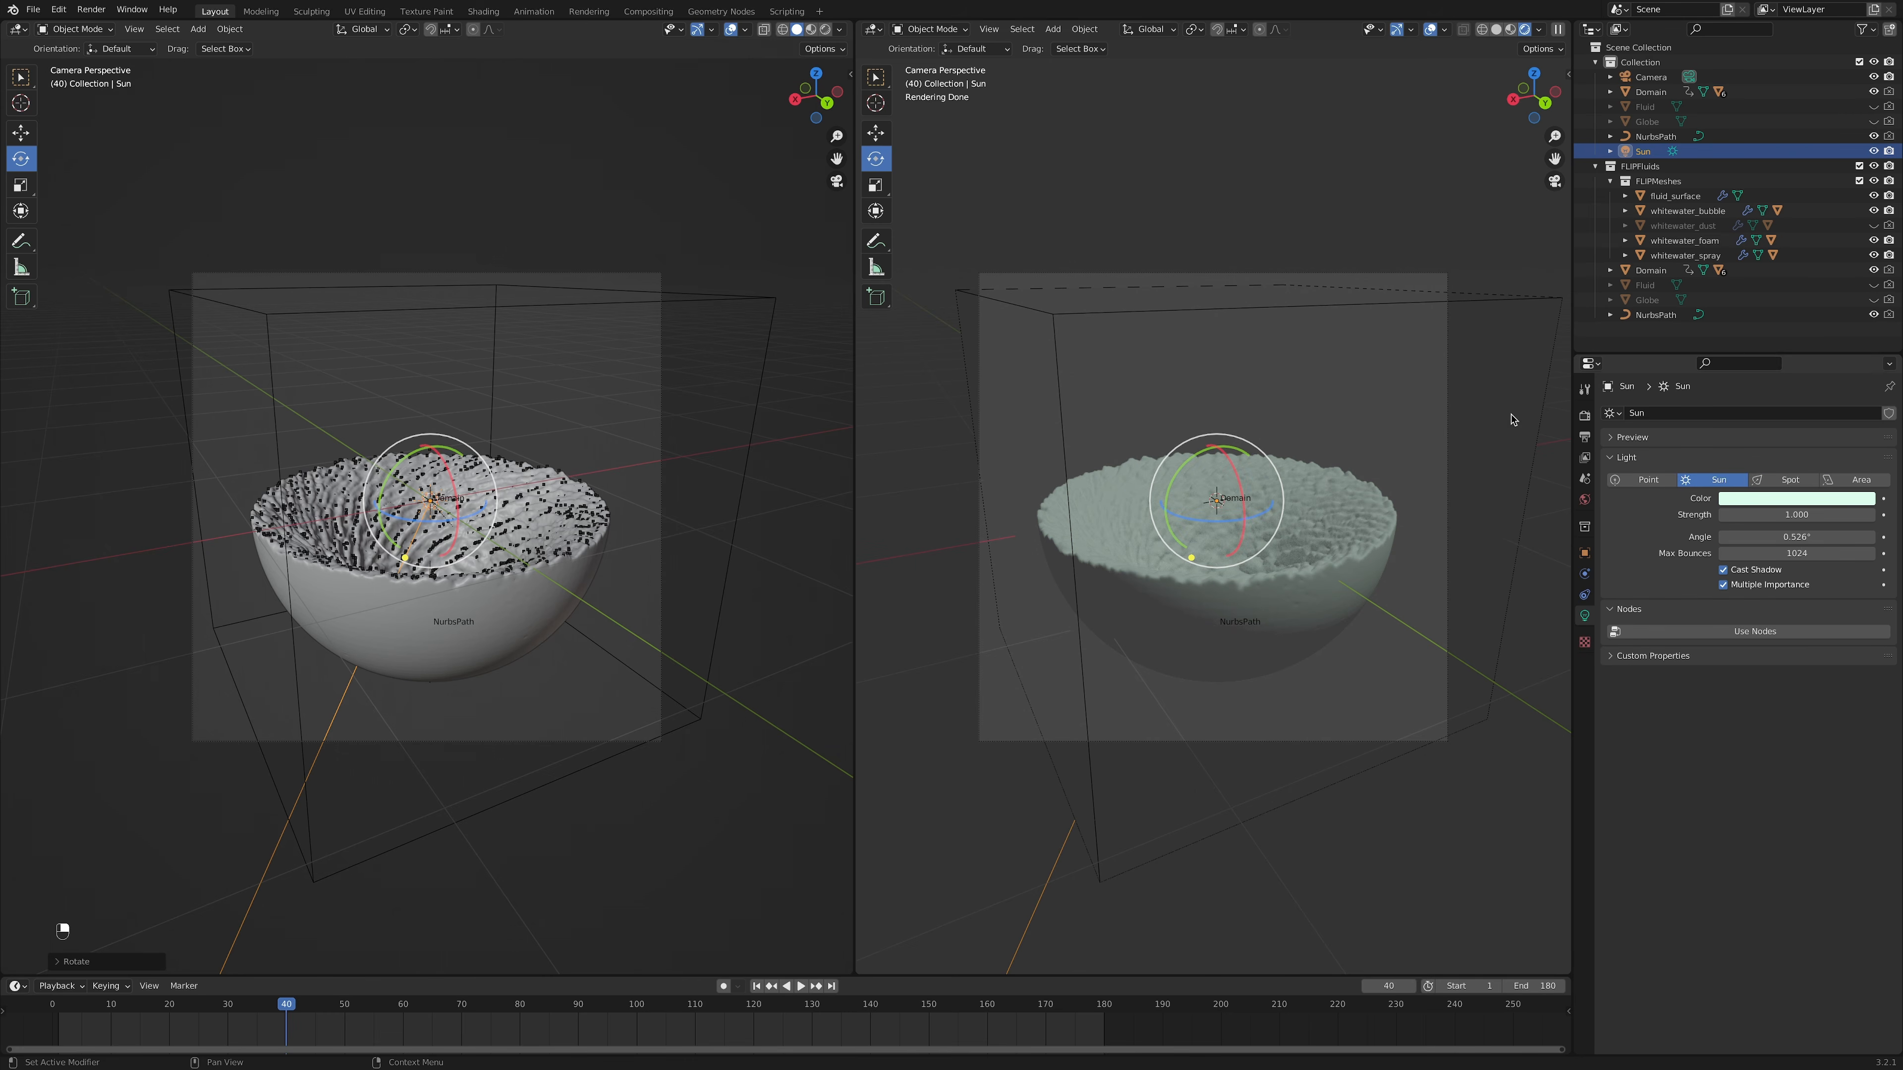
Step: Add a Point light and move it down along Z to just beneath the fluid bowl
left_click(632, 440)
key("shift+a")
left_click(691, 435)
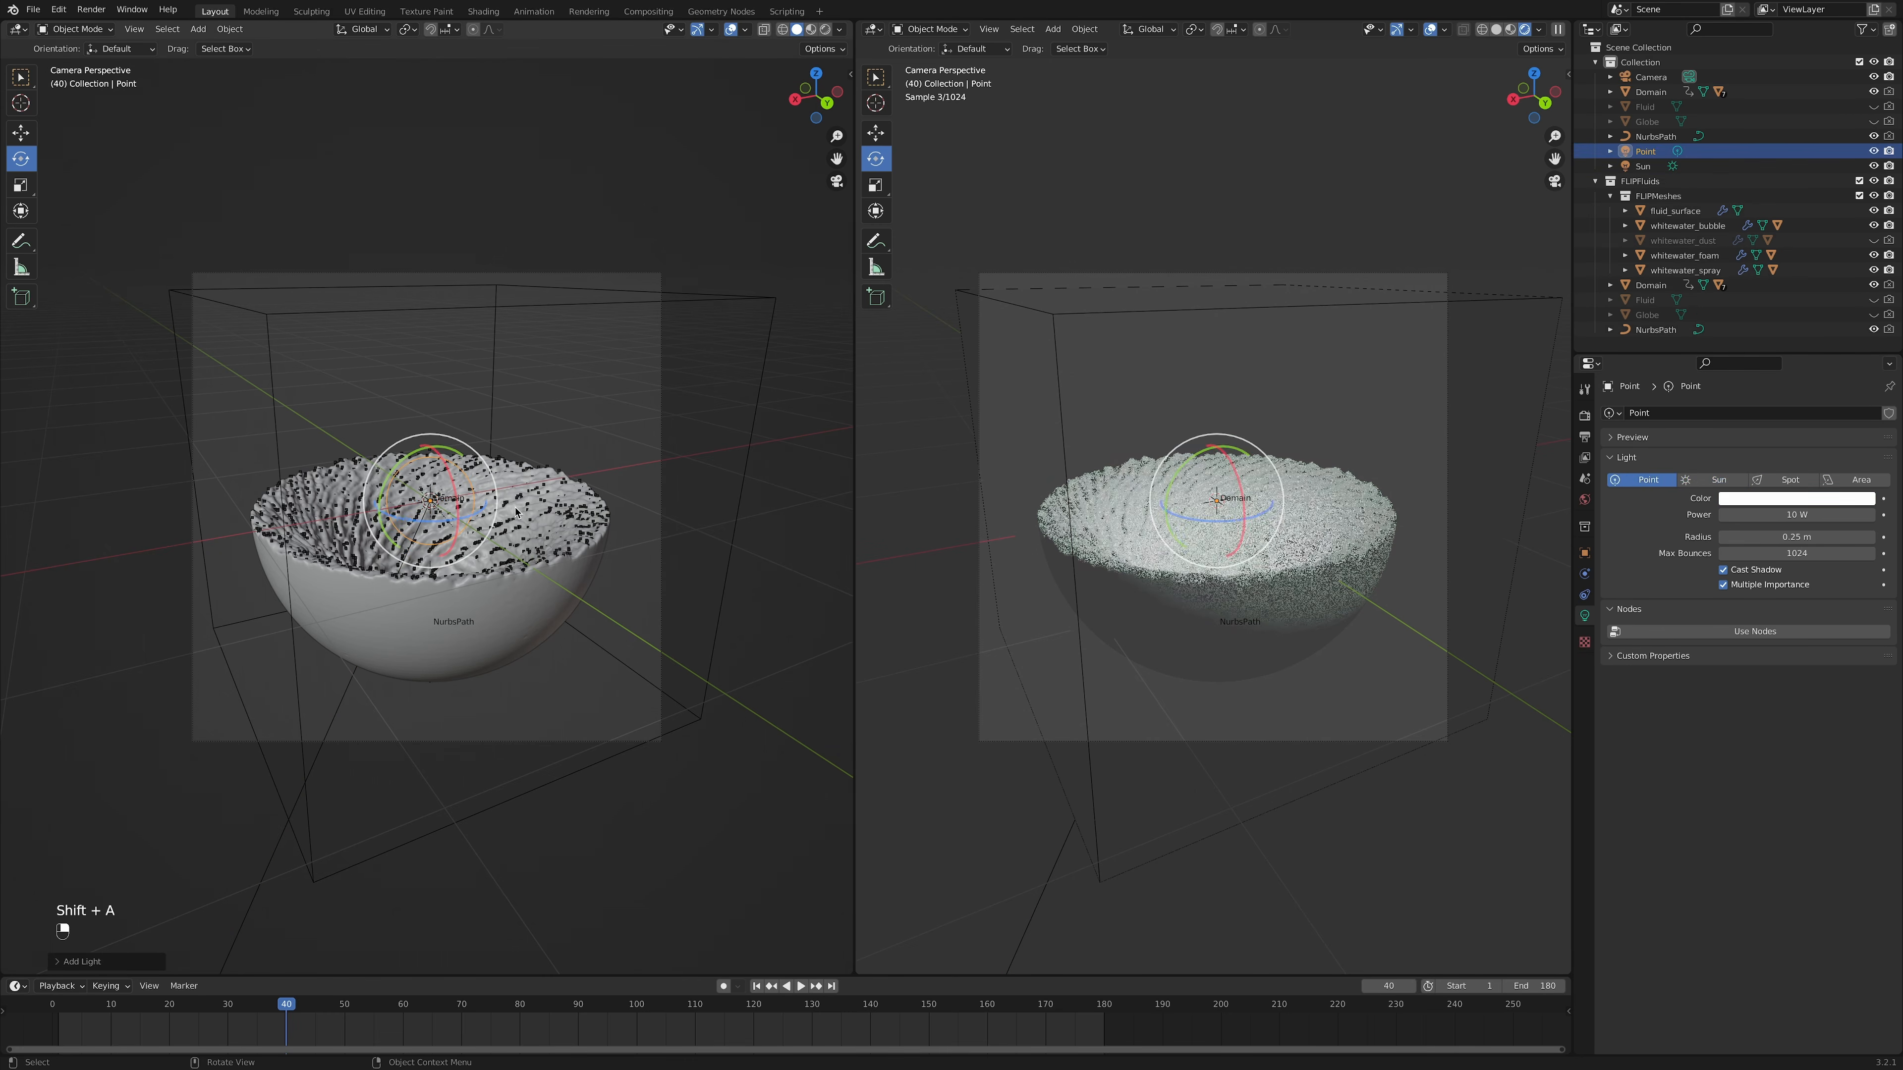
key("g")
key("z")
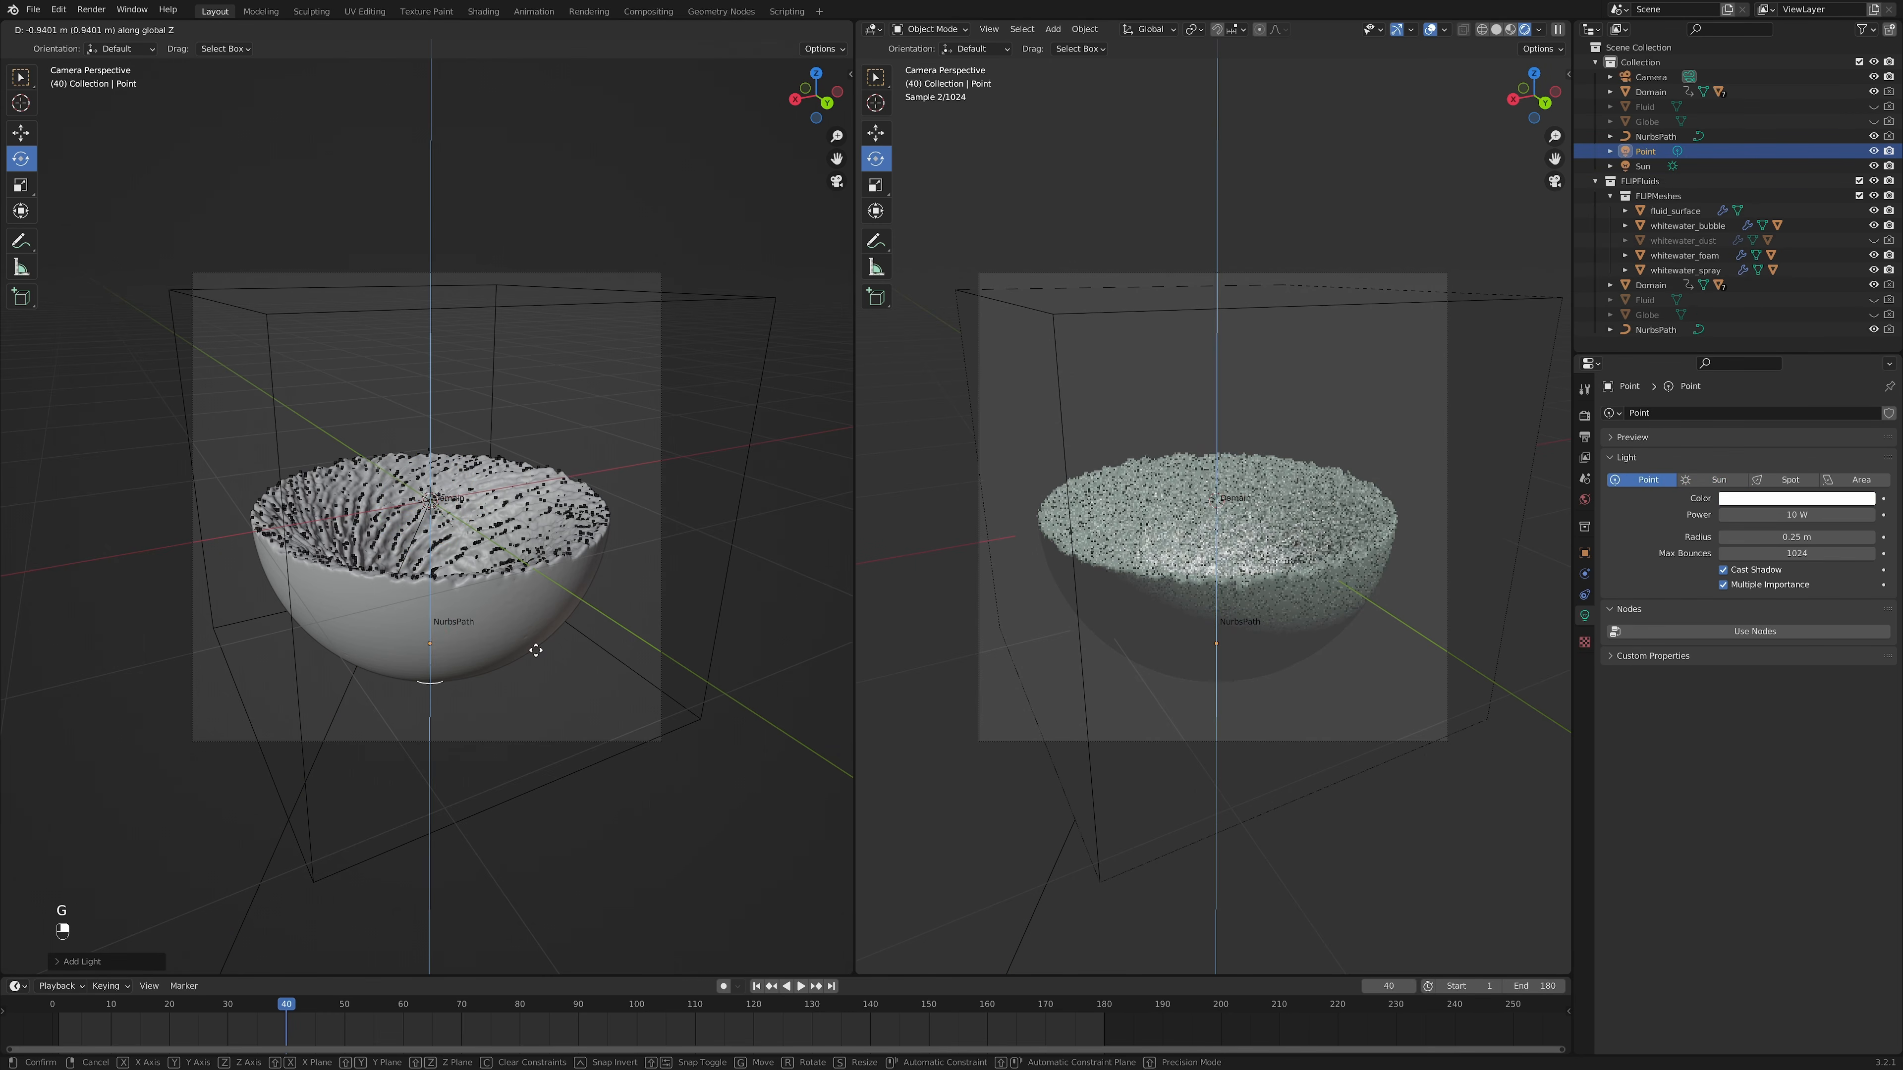
left_click(517, 671)
key("ctrl+KP_1")
key("g")
key("z")
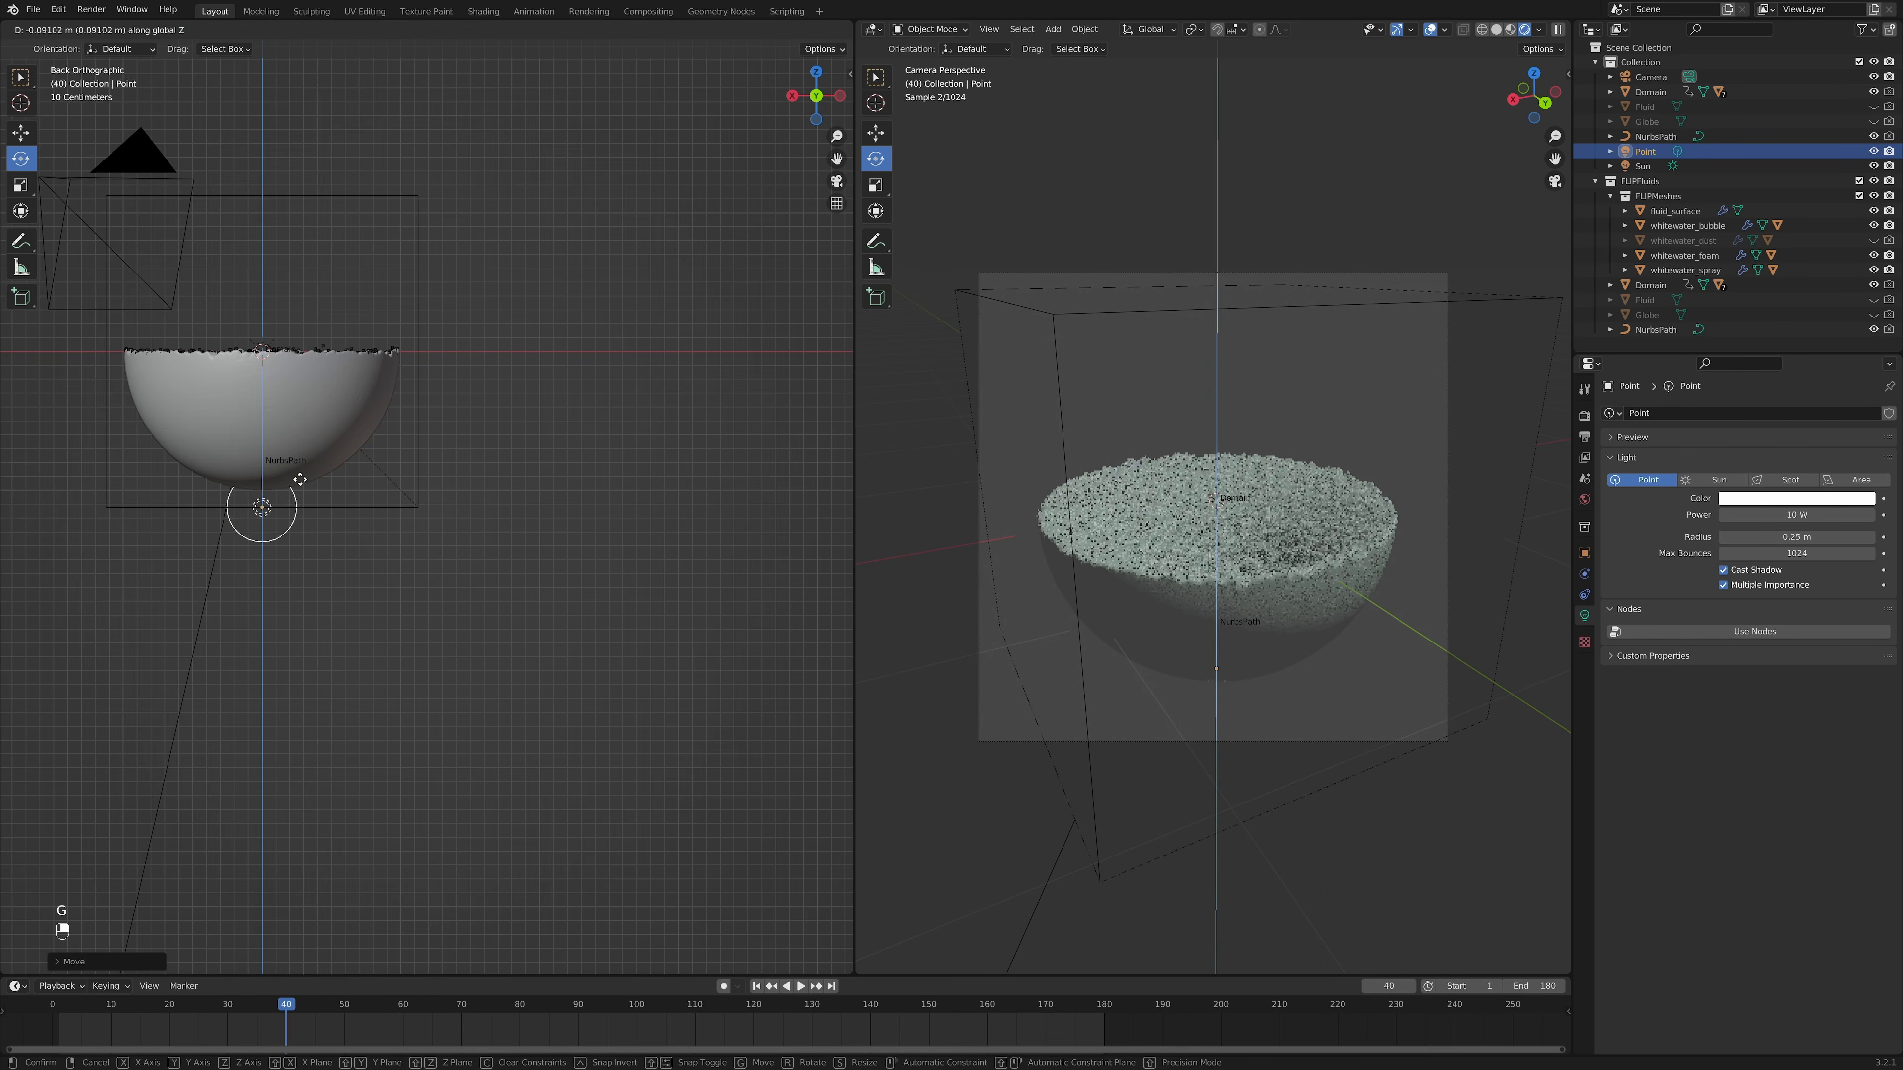
left_click(301, 504)
middle_click_drag(375, 438, 525, 495)
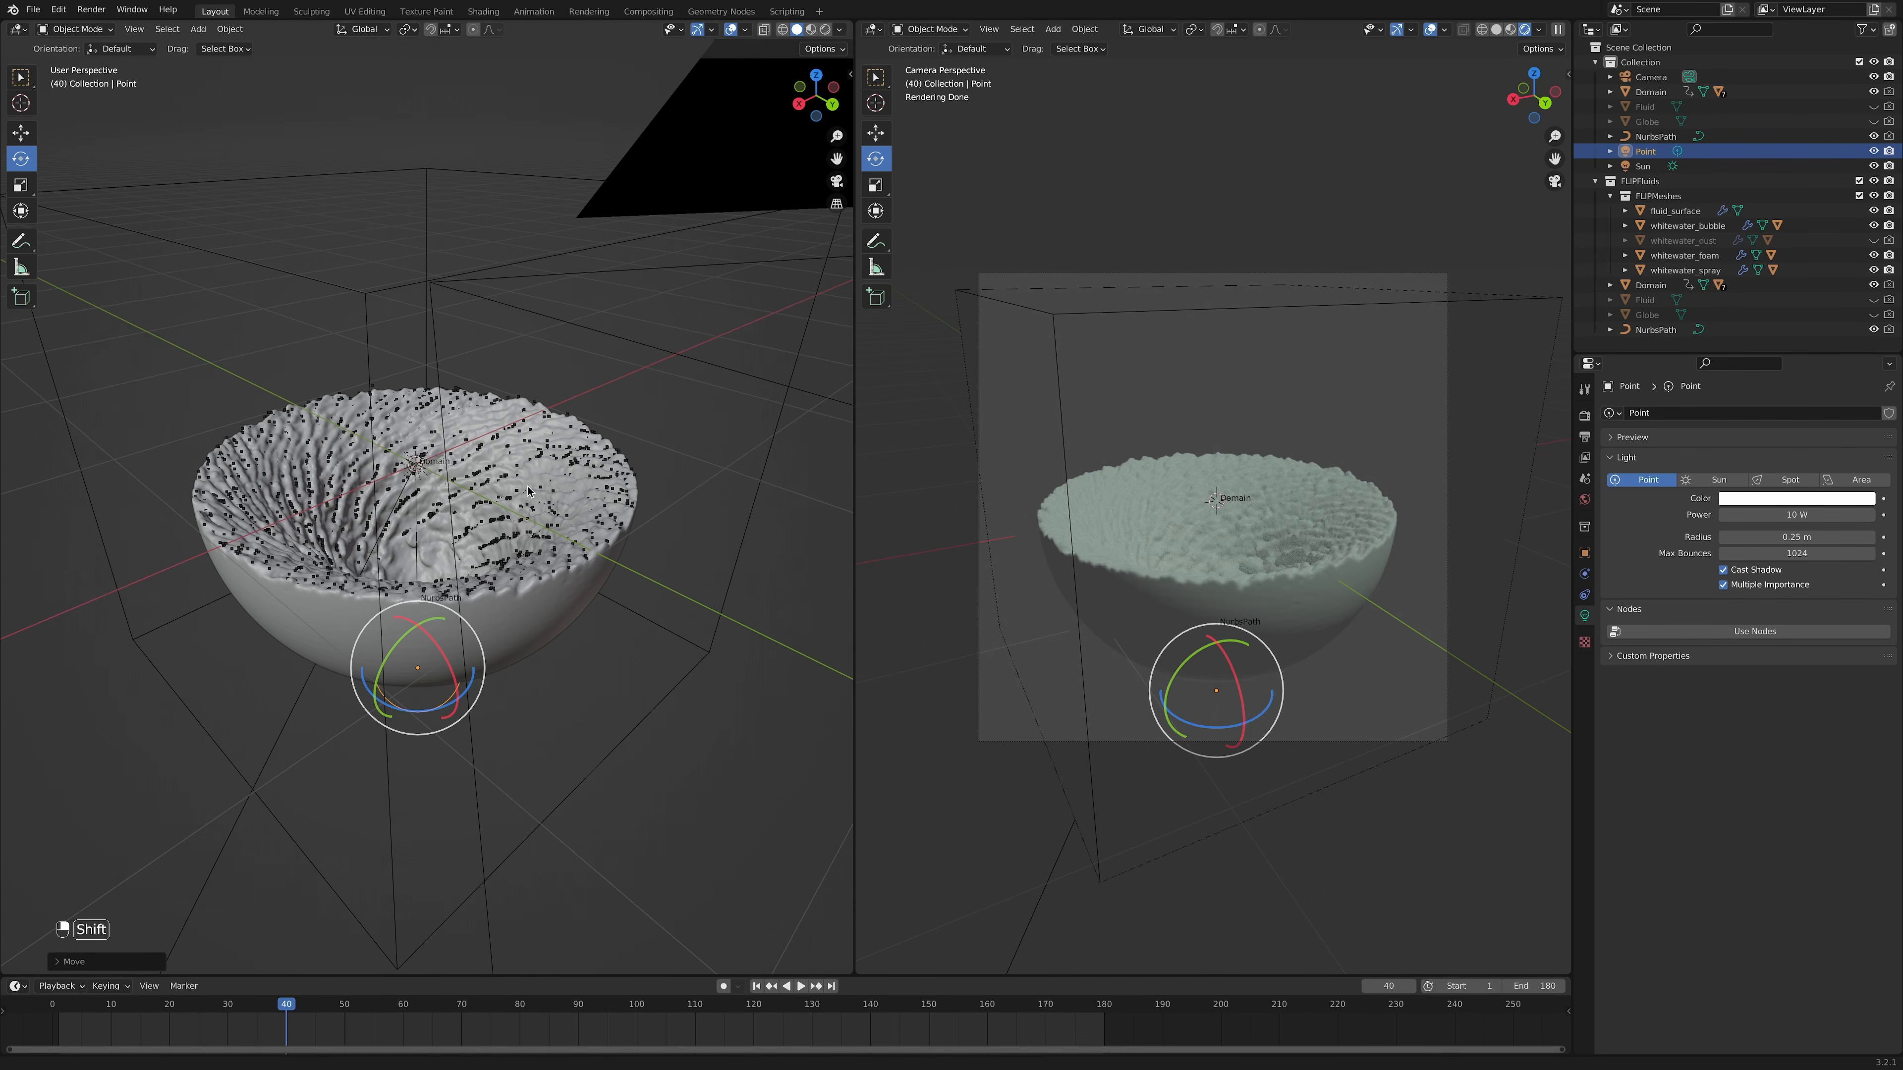
Step: Set the Point light's color to pink with hue 0.805 and saturation 0.489, and its power to 600 W
left_click(1797, 498)
left_click(1811, 357)
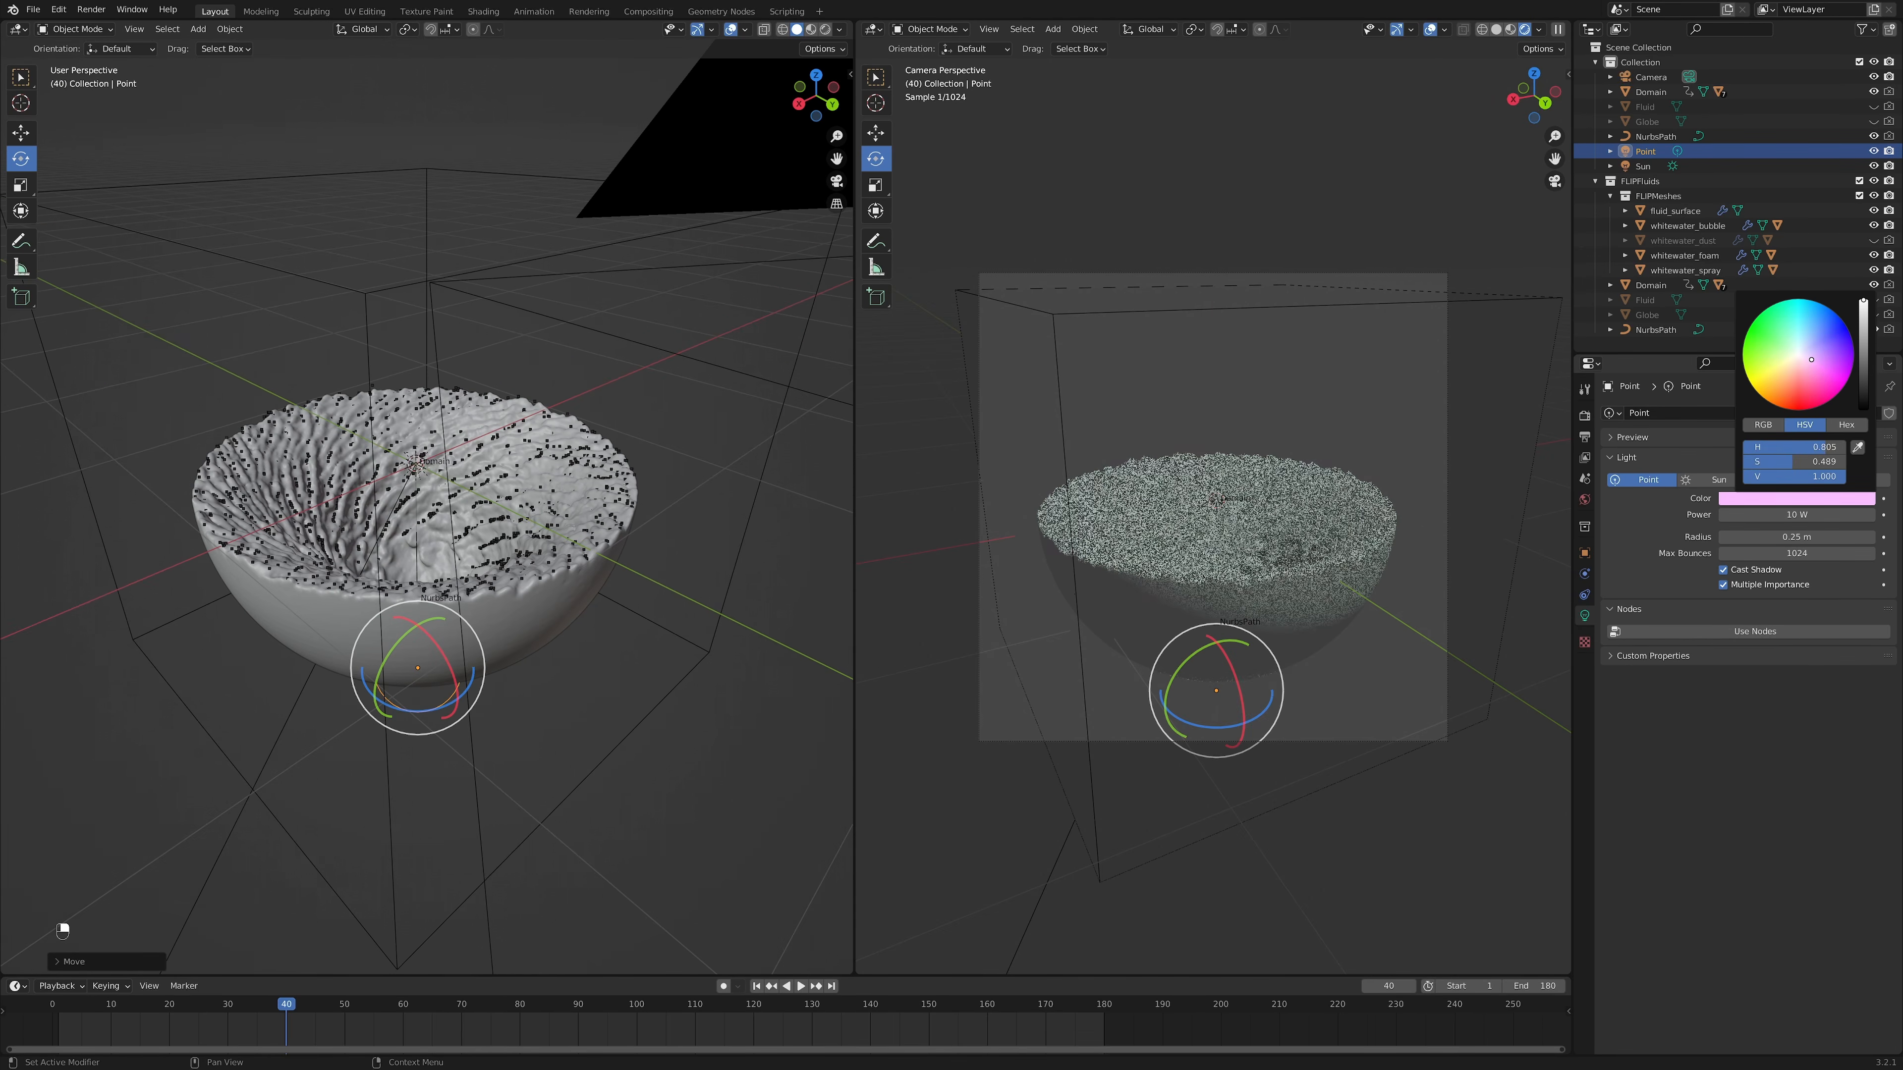
left_click(1798, 515)
type("250")
key("Return")
left_click(1797, 516)
type("600")
key("Return")
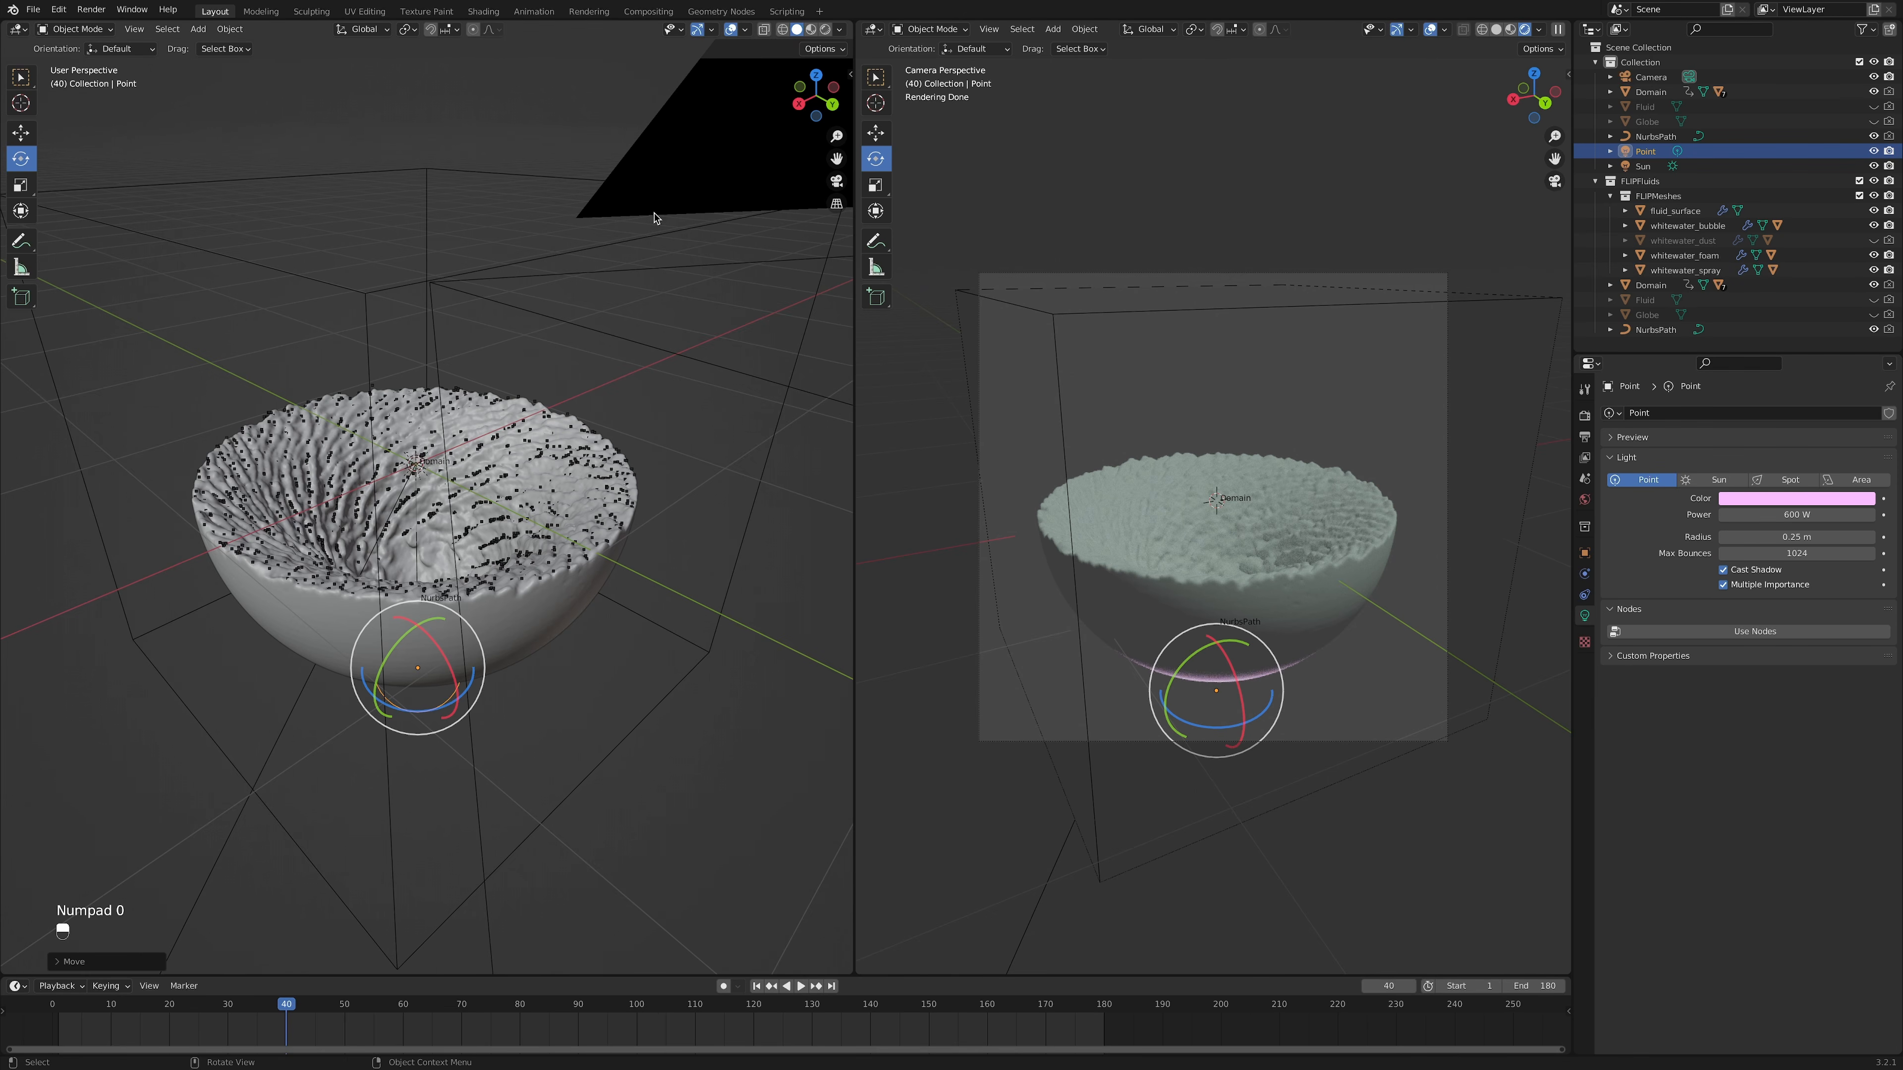
Step: Change the solid-shaded viewport to the Shader Editor and select the fluid_surface mesh
left_click(16, 28)
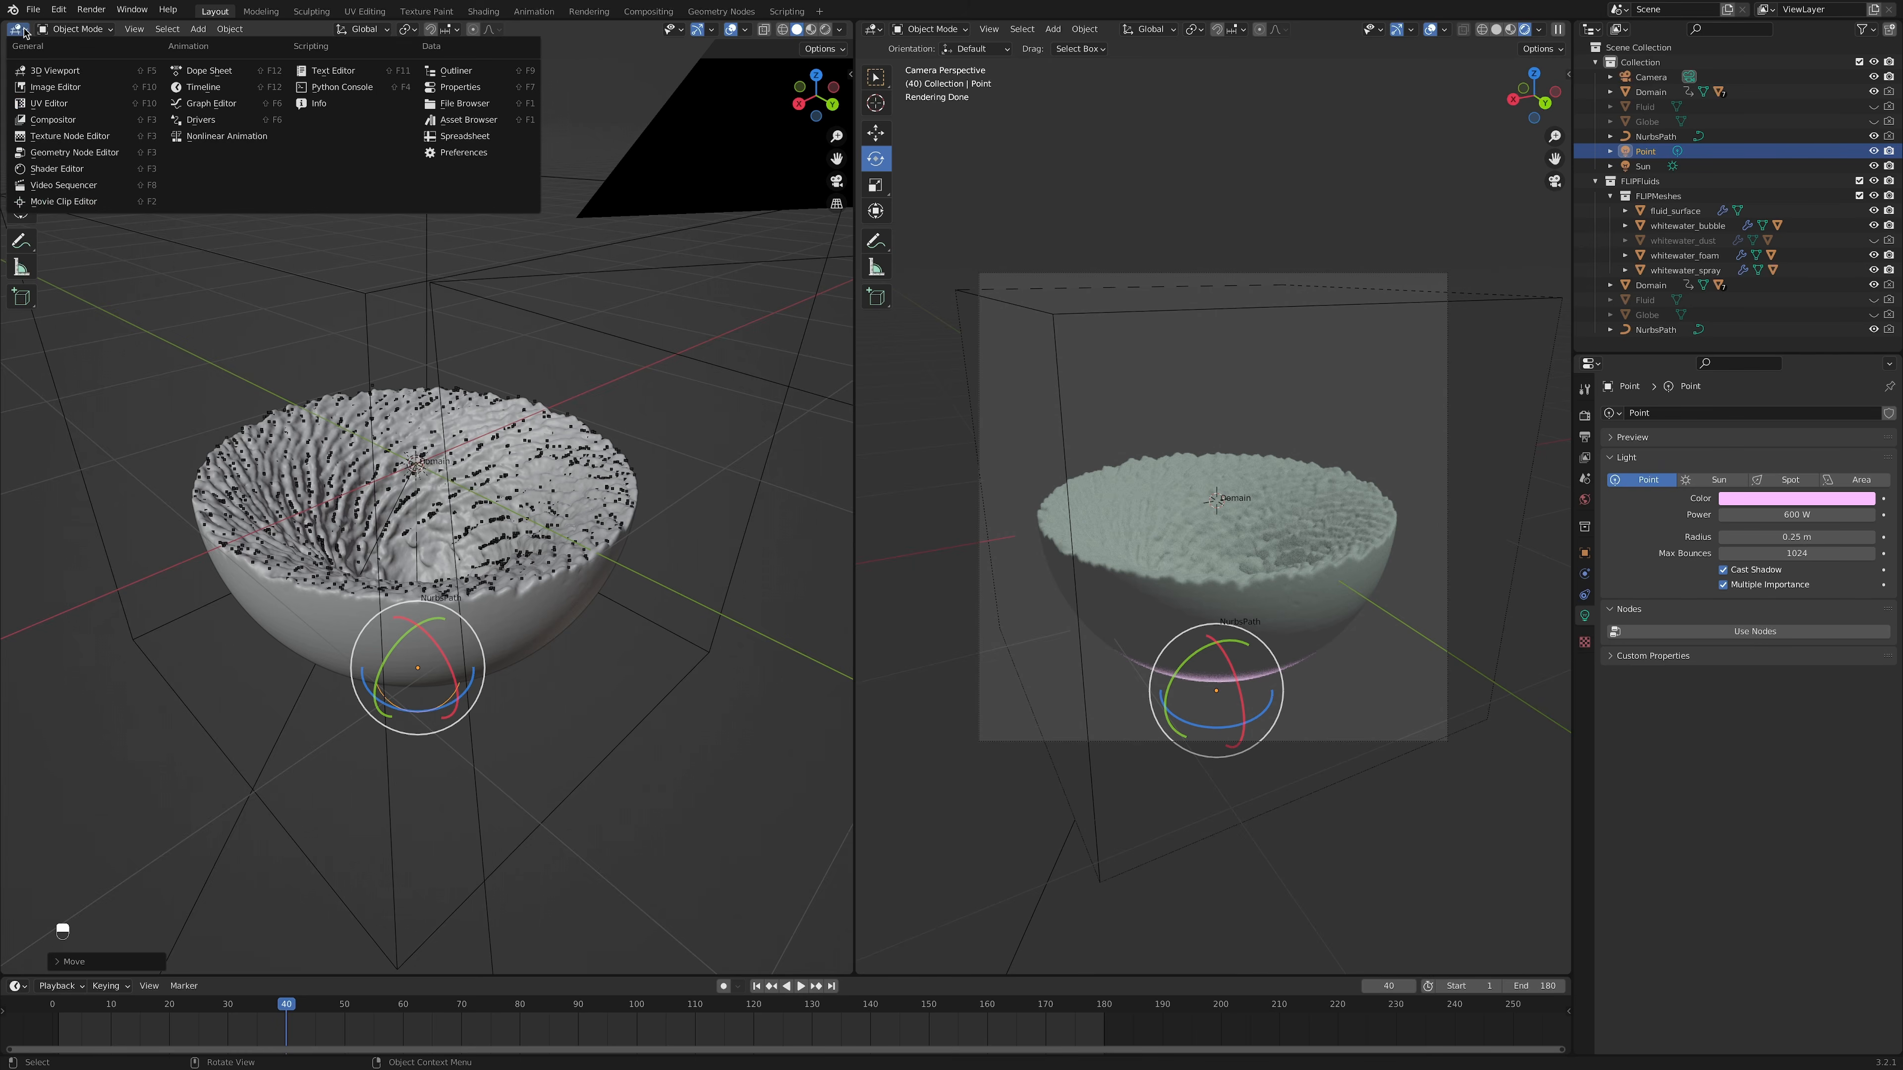
left_click(51, 169)
left_click(1152, 603)
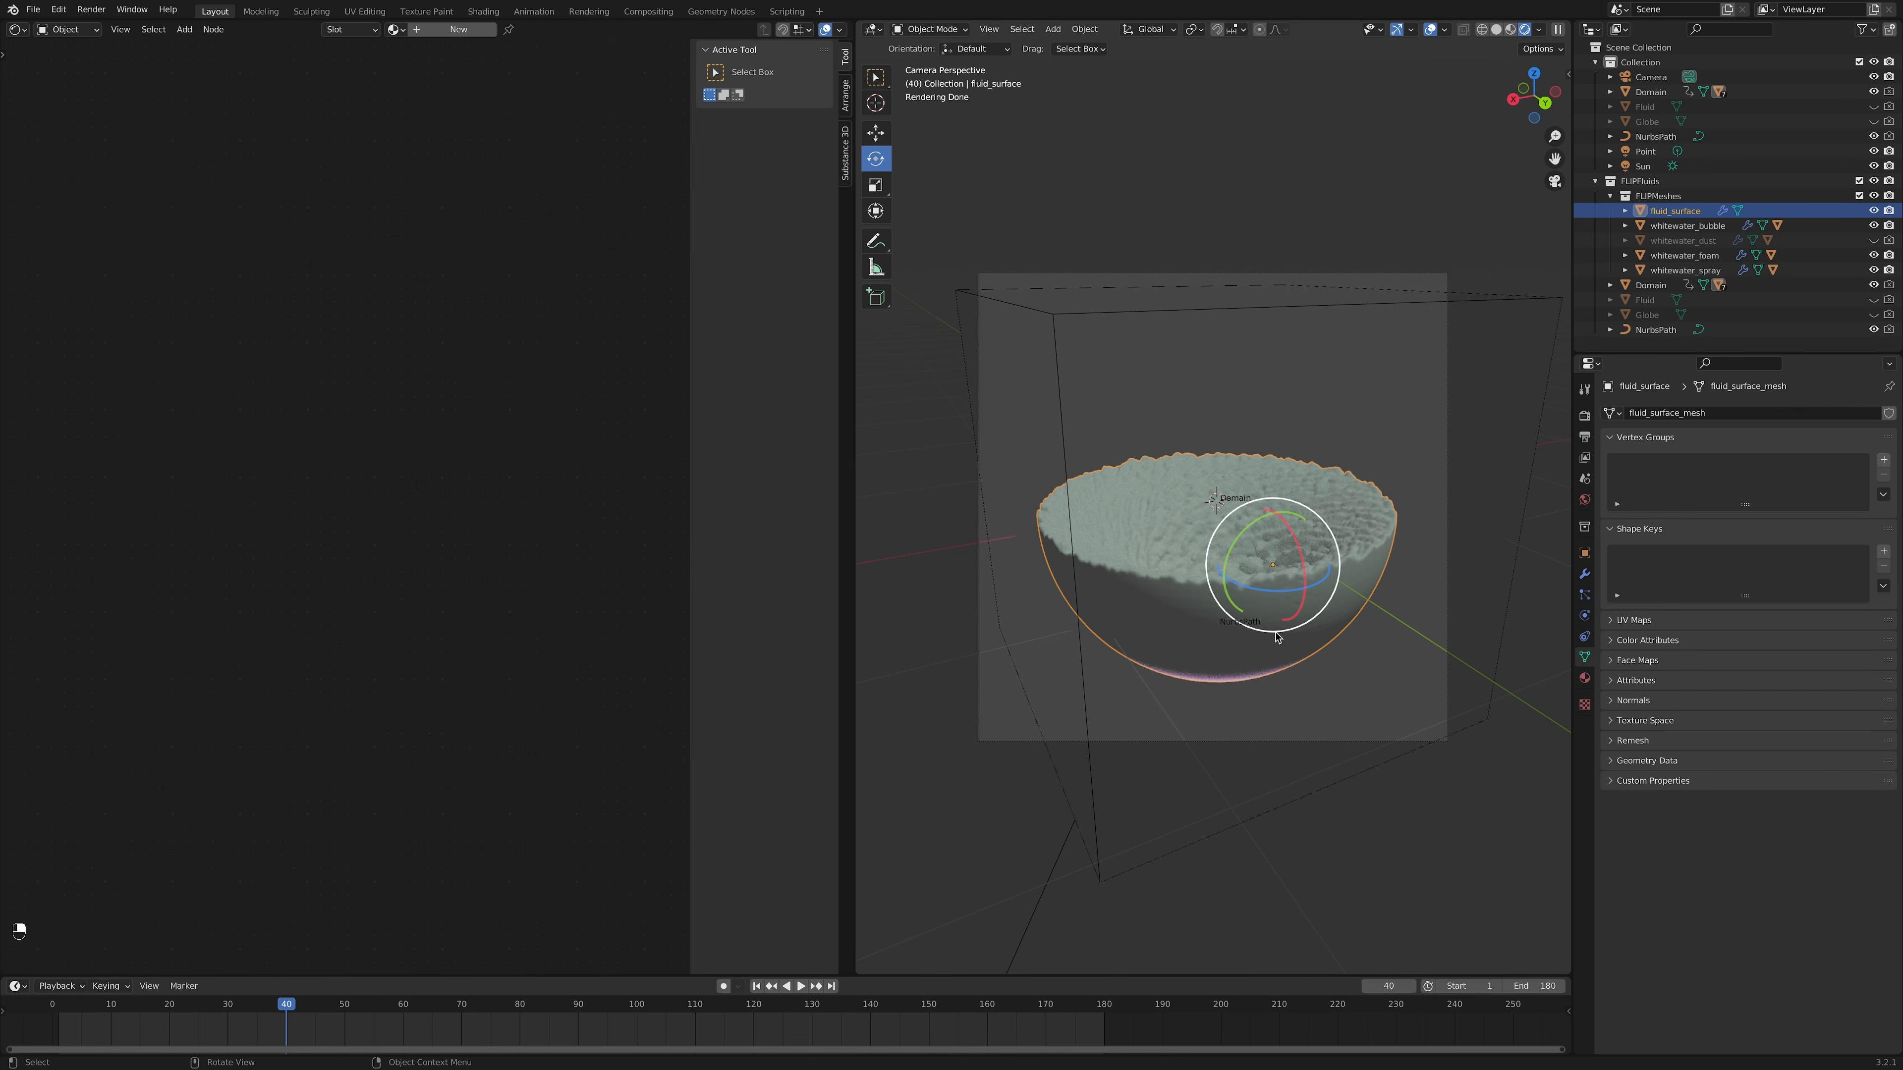
Step: Create a new material on fluid_surface and name it Water
left_click(1585, 679)
left_click(1681, 476)
double_click(1684, 474)
type("Water")
key("Return")
Step: Set the Water material's Transmission to 1, Specular and Roughness to 0, and Transmission Roughness to 0.1
middle_click_drag(421, 679, 516, 601)
left_click_drag(323, 728, 461, 730)
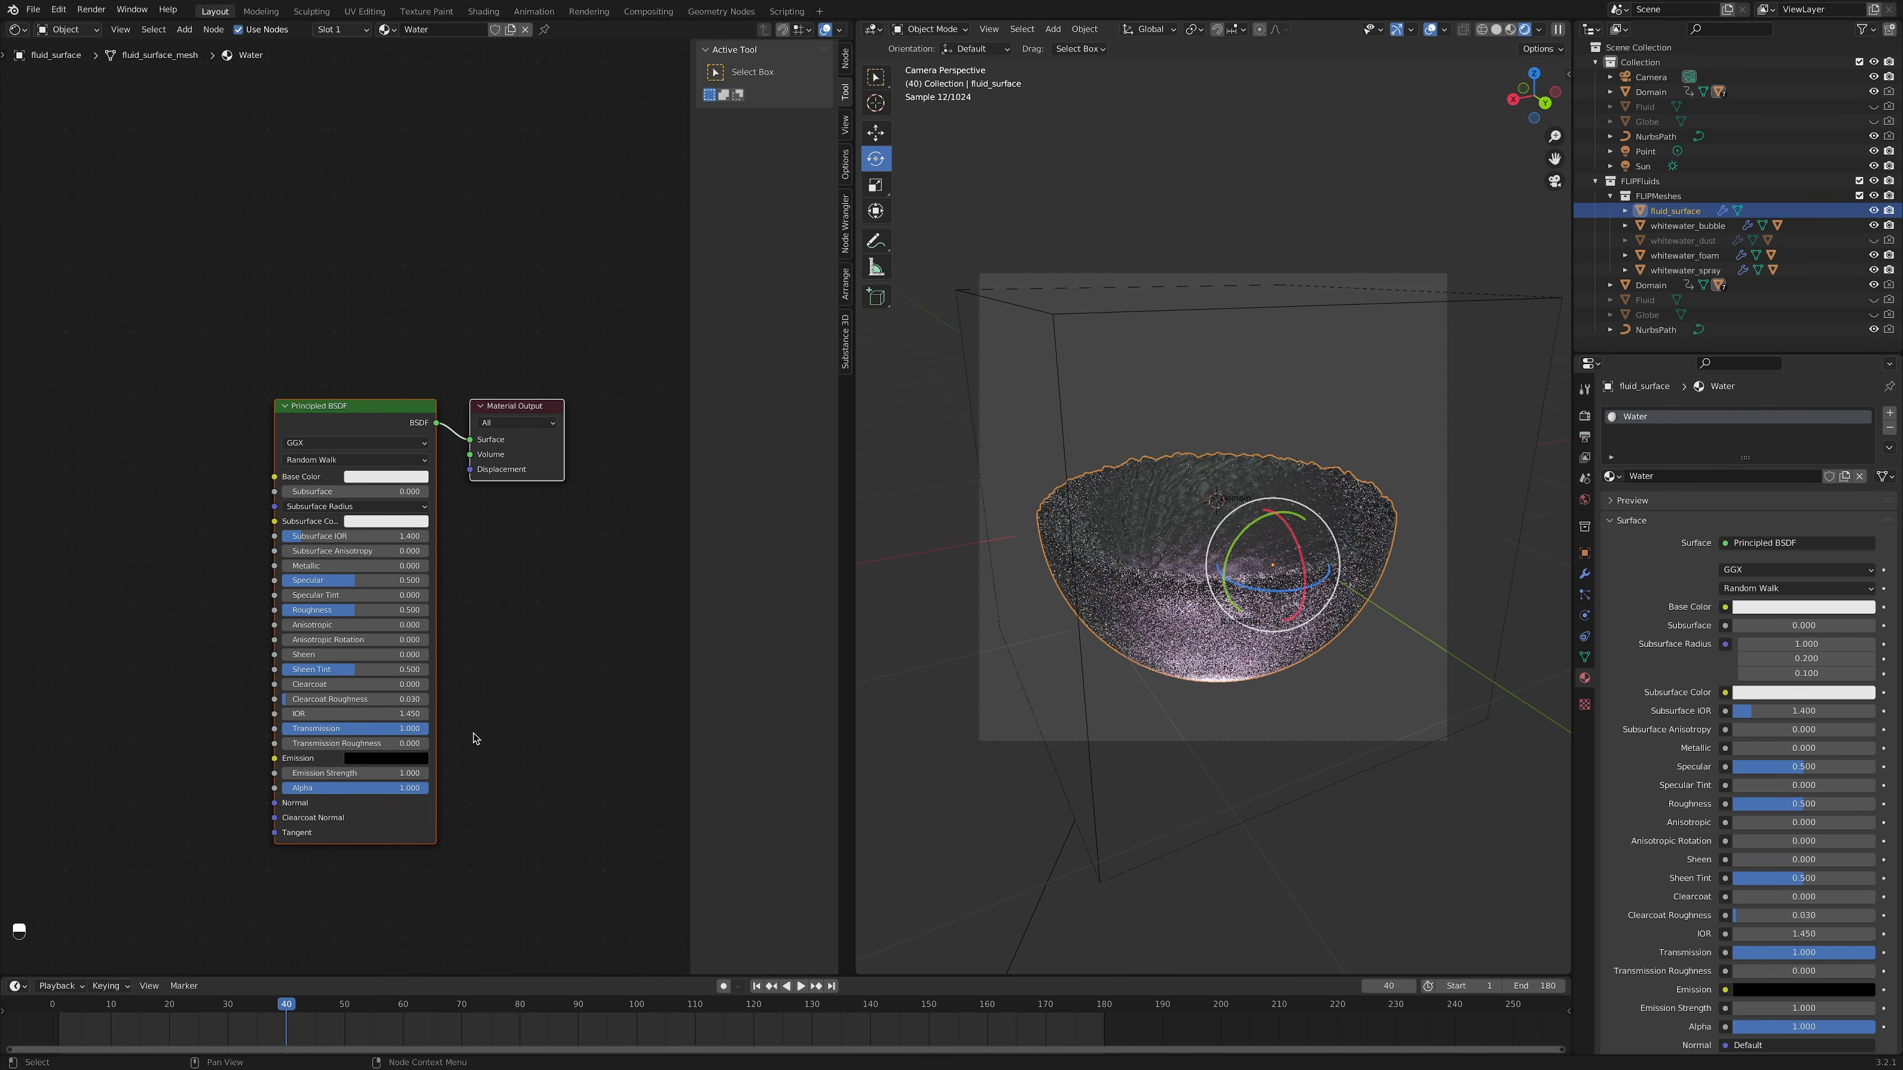
left_click_drag(406, 611, 311, 582)
left_click_drag(404, 744, 469, 740)
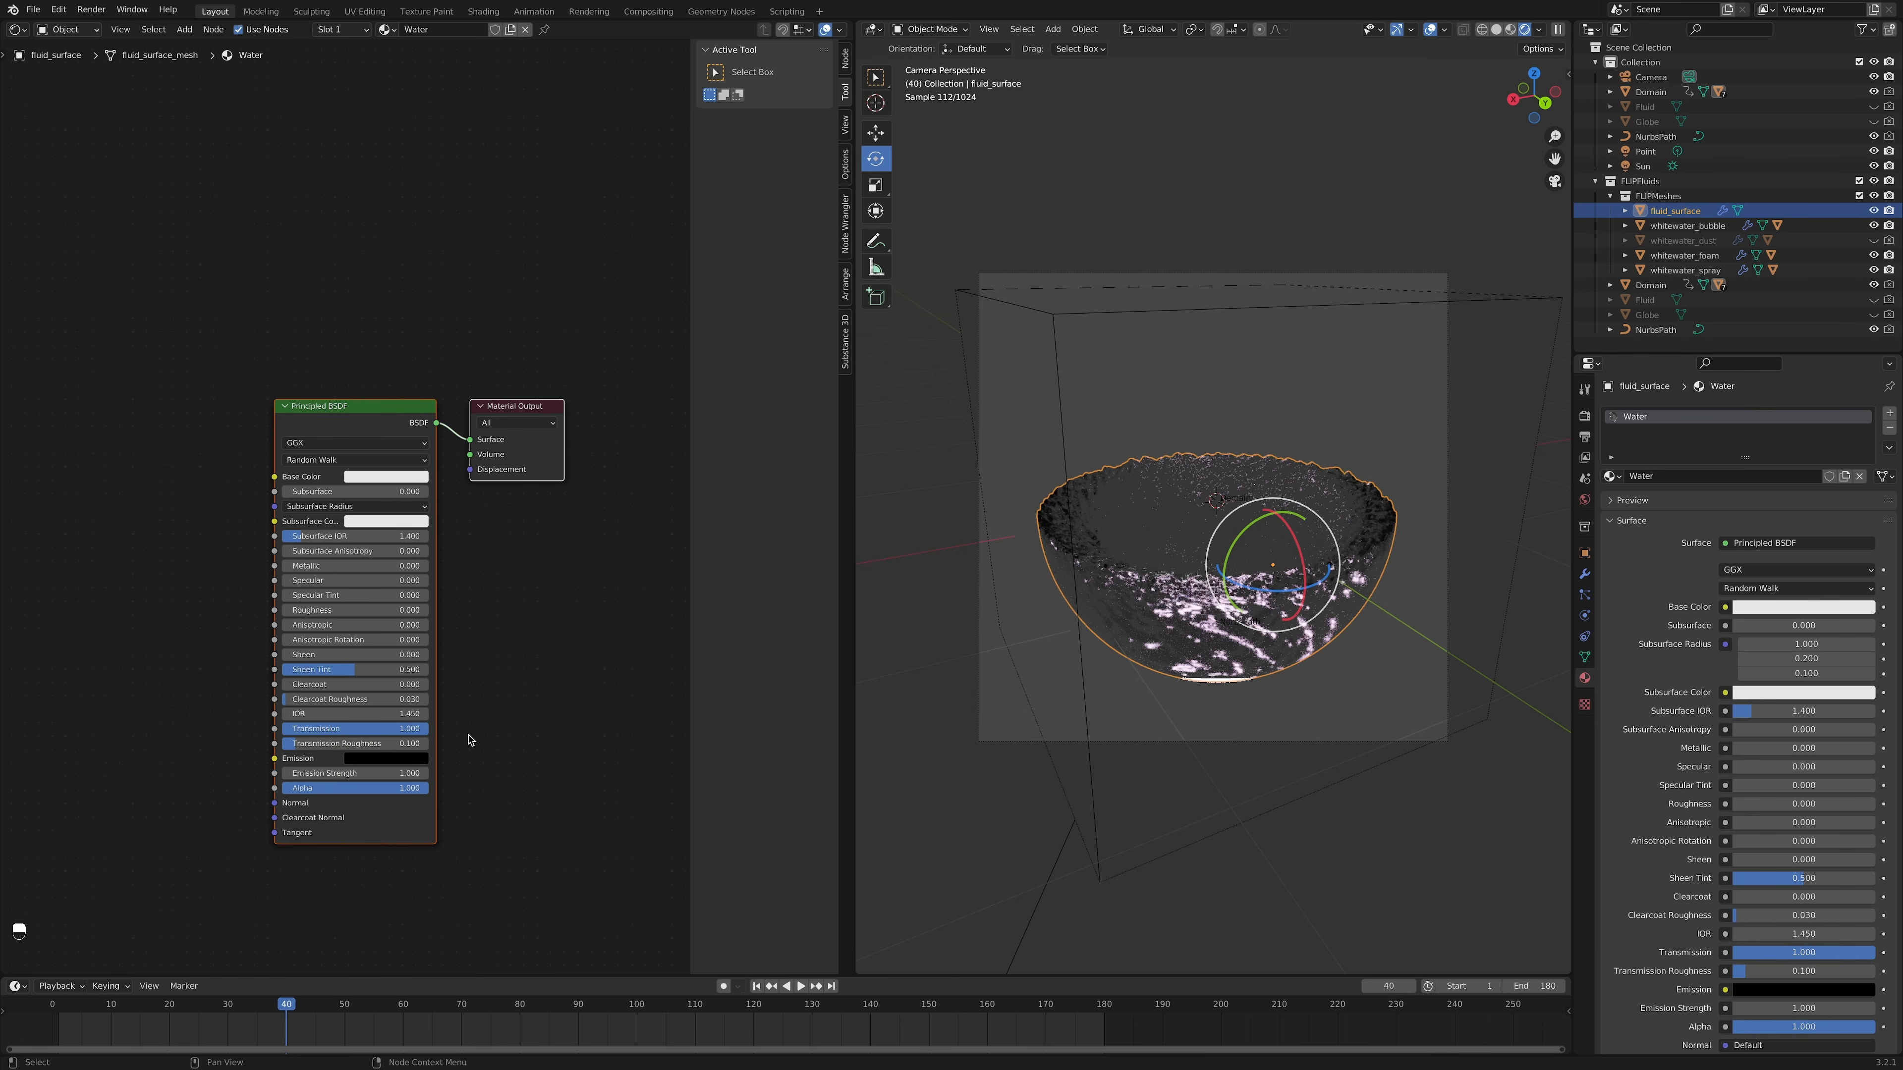
Step: Add a light orange Volume Scatter node to the Water material and connect it to the Material Output's Volume input
key("shift+a")
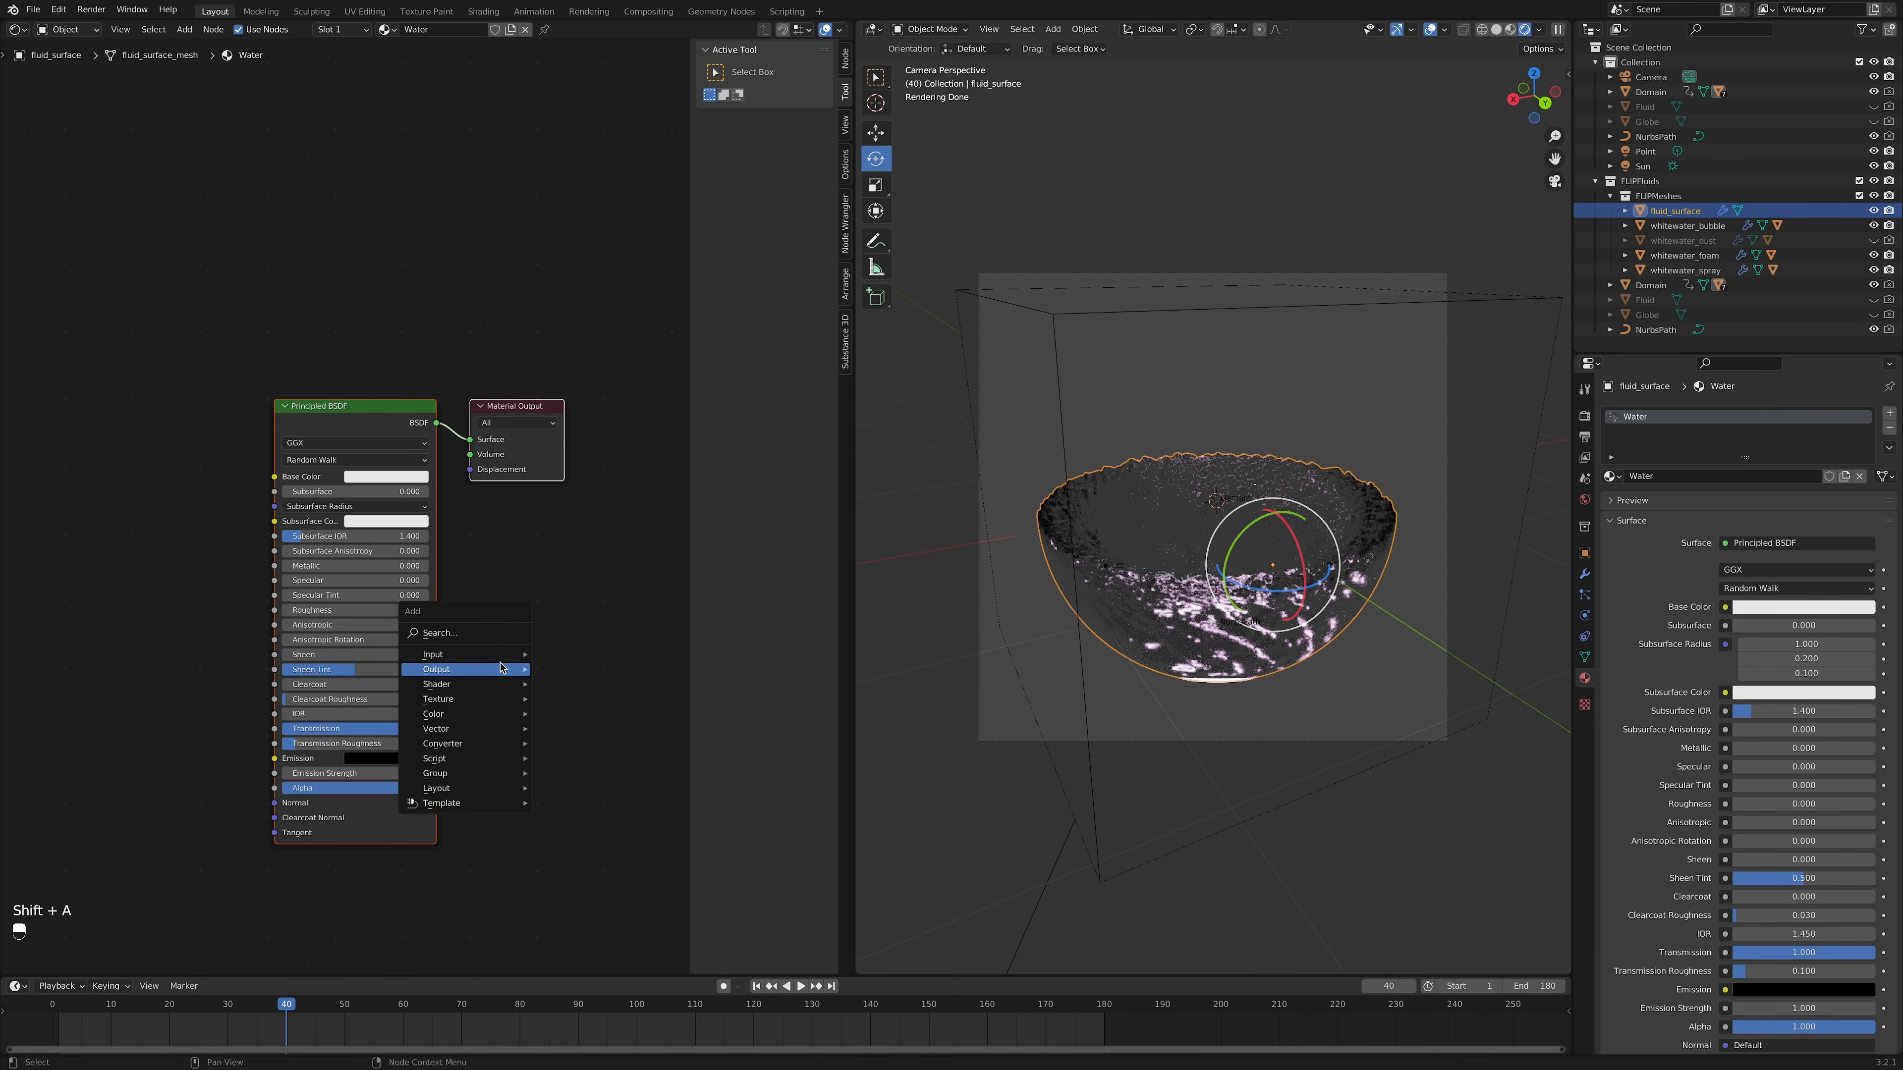
mouse_move(495, 685)
left_click(586, 965)
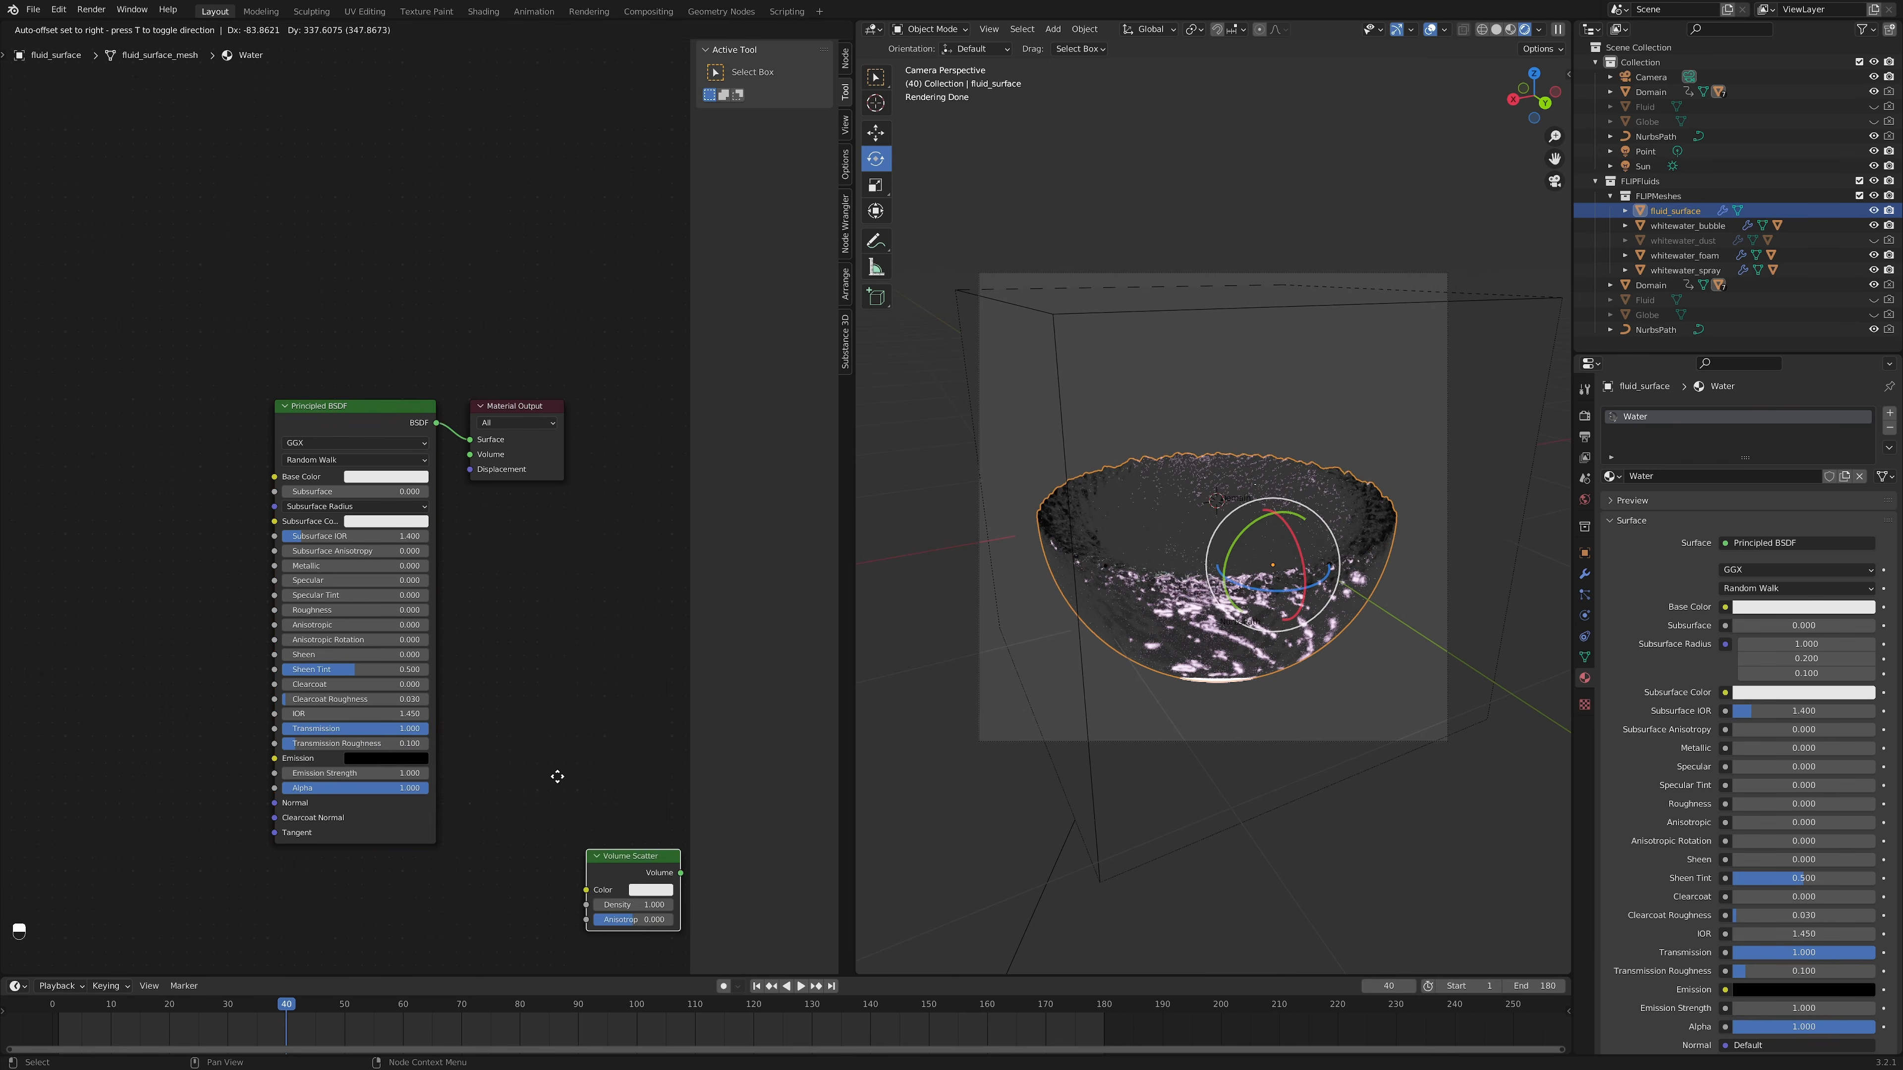
left_click(573, 619)
left_click_drag(584, 619, 470, 455)
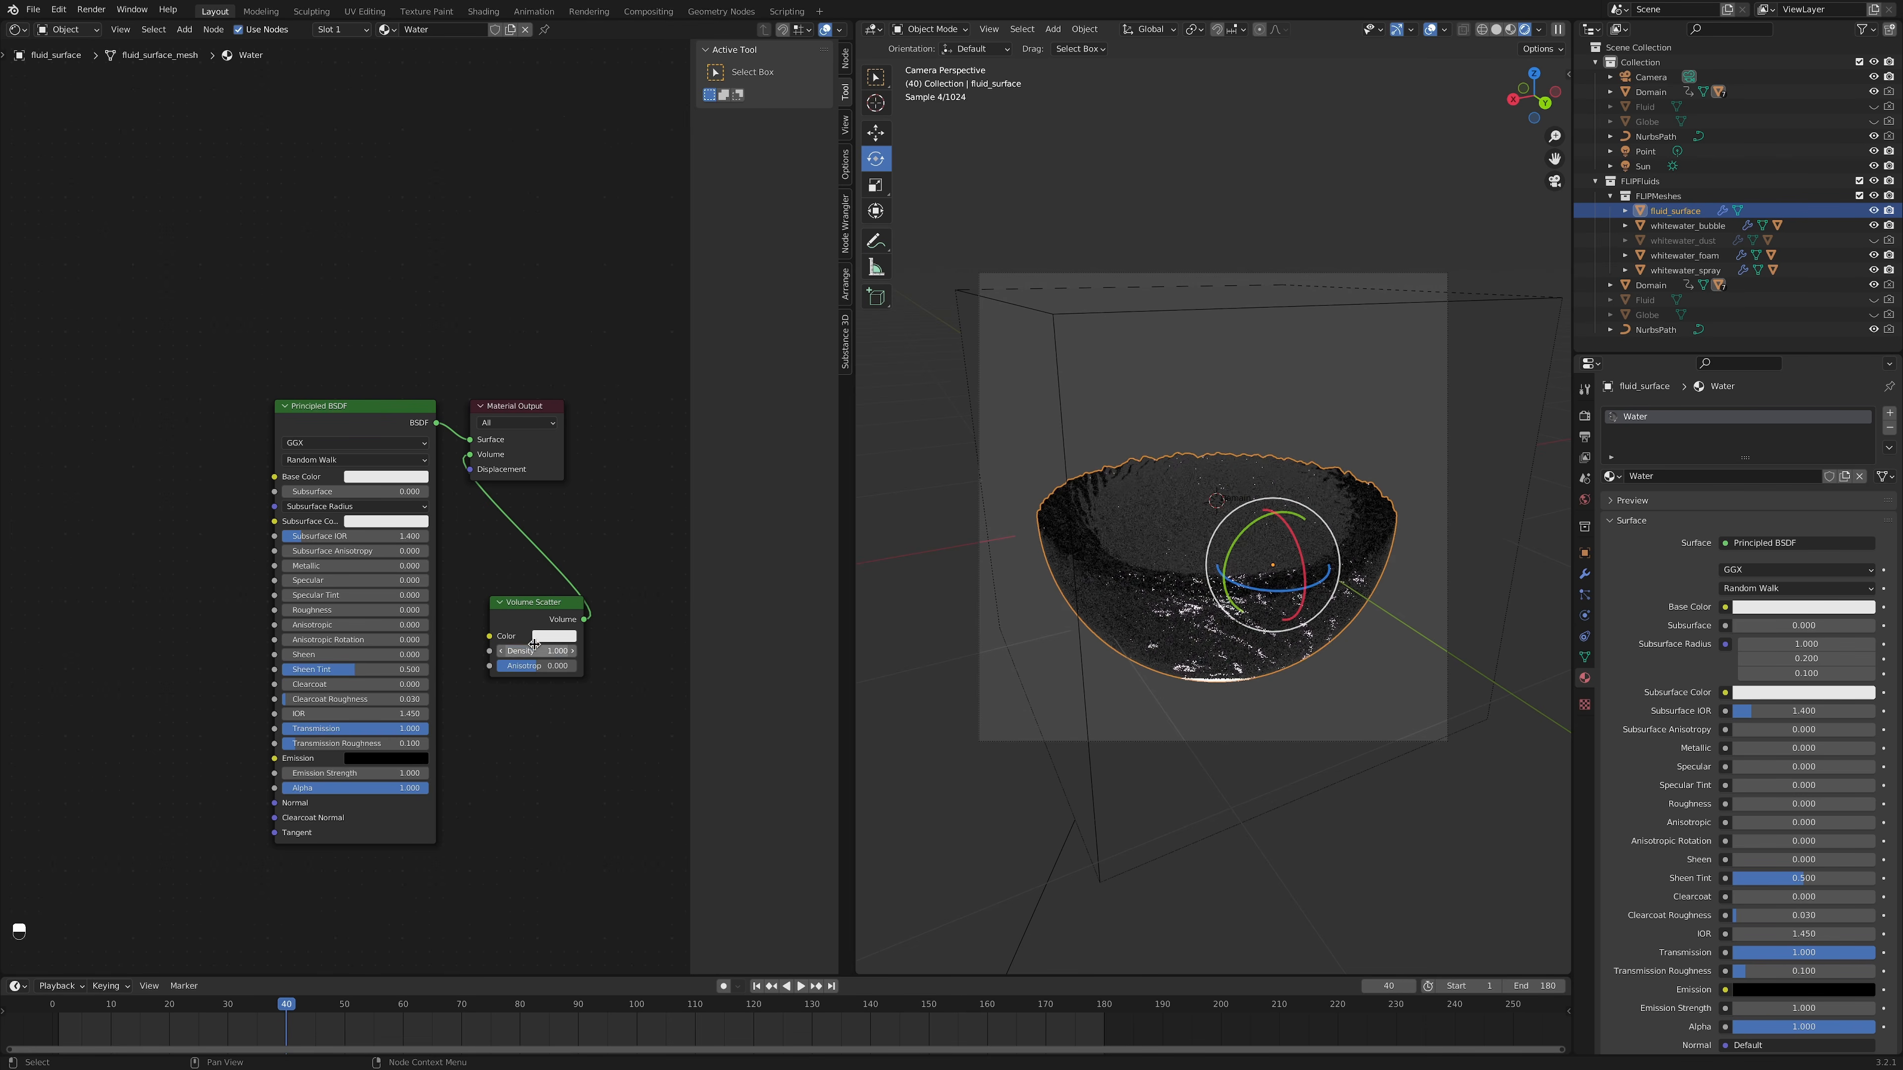
left_click(555, 636)
left_click_drag(587, 500, 580, 502)
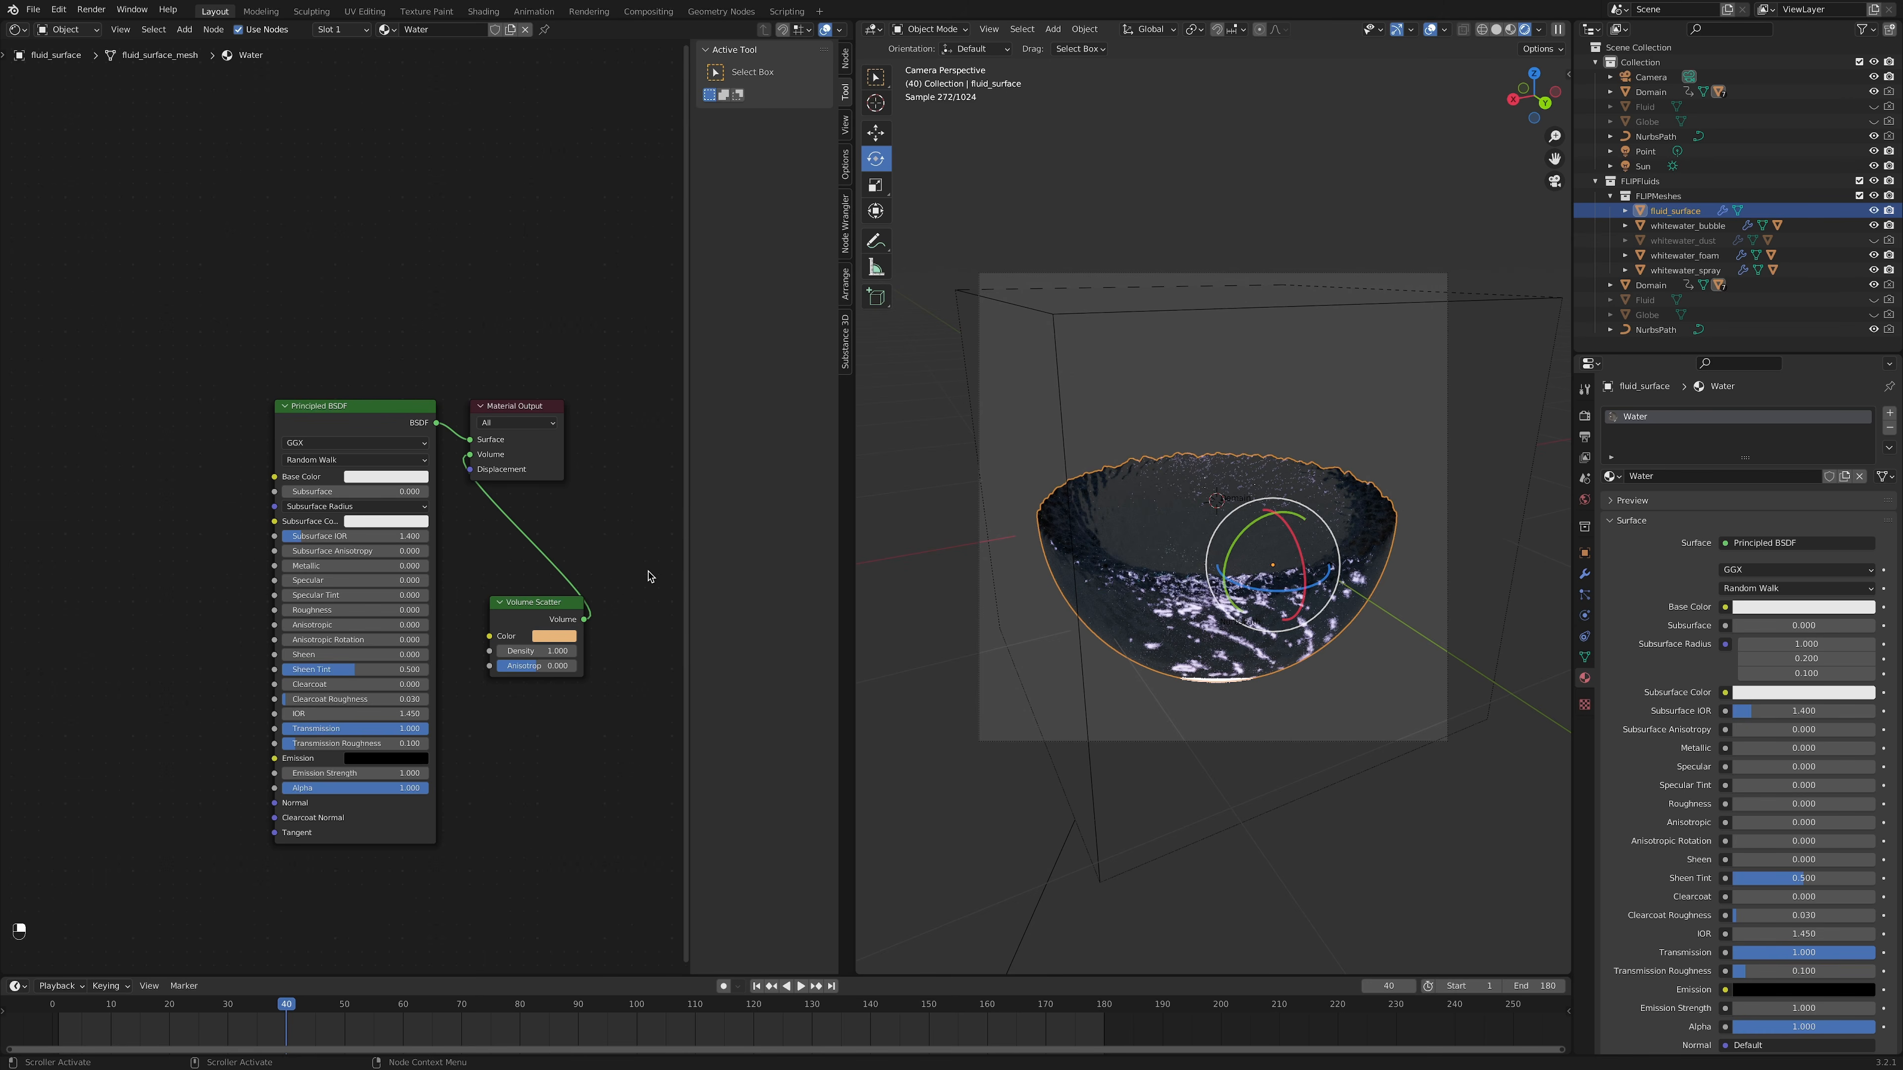
Step: In the World shader, add an Environment Texture node and connect it to the Background node's Color
left_click(67, 29)
left_click(79, 66)
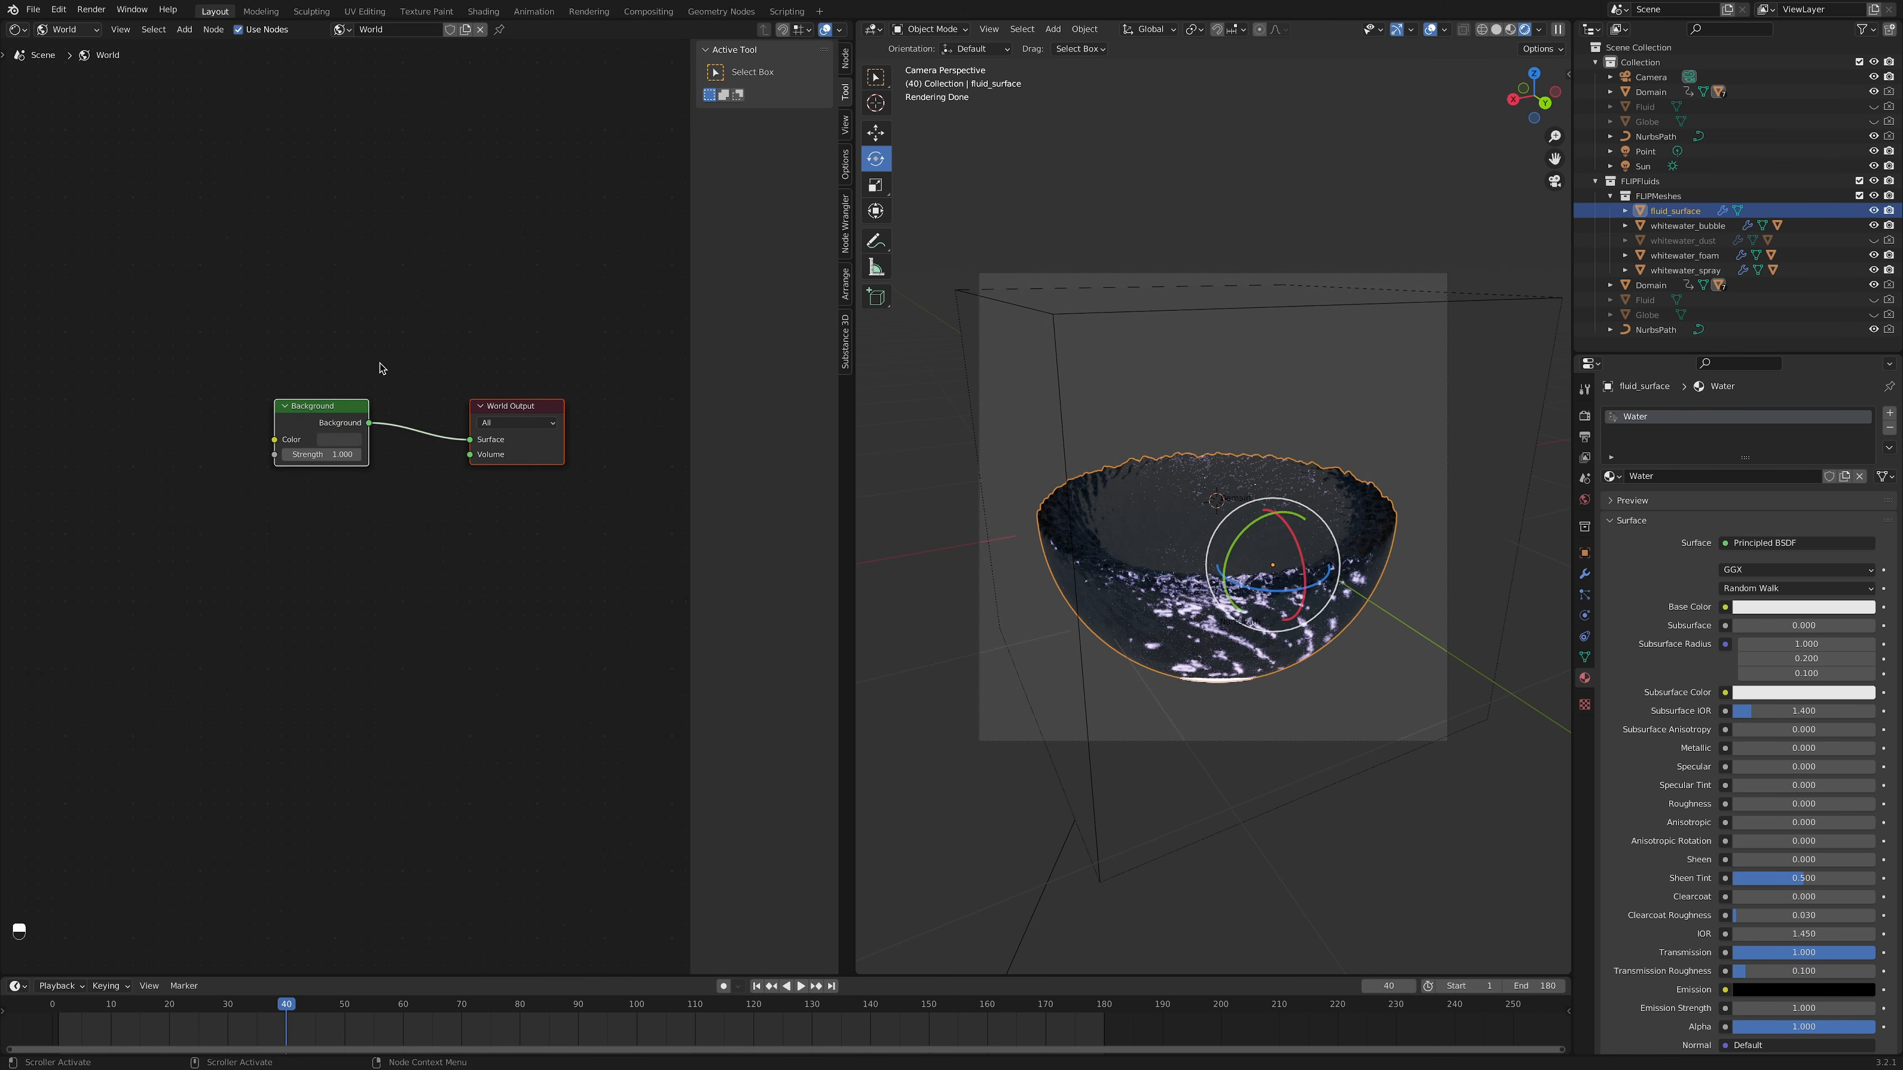
key("shift+a")
mouse_move(353, 379)
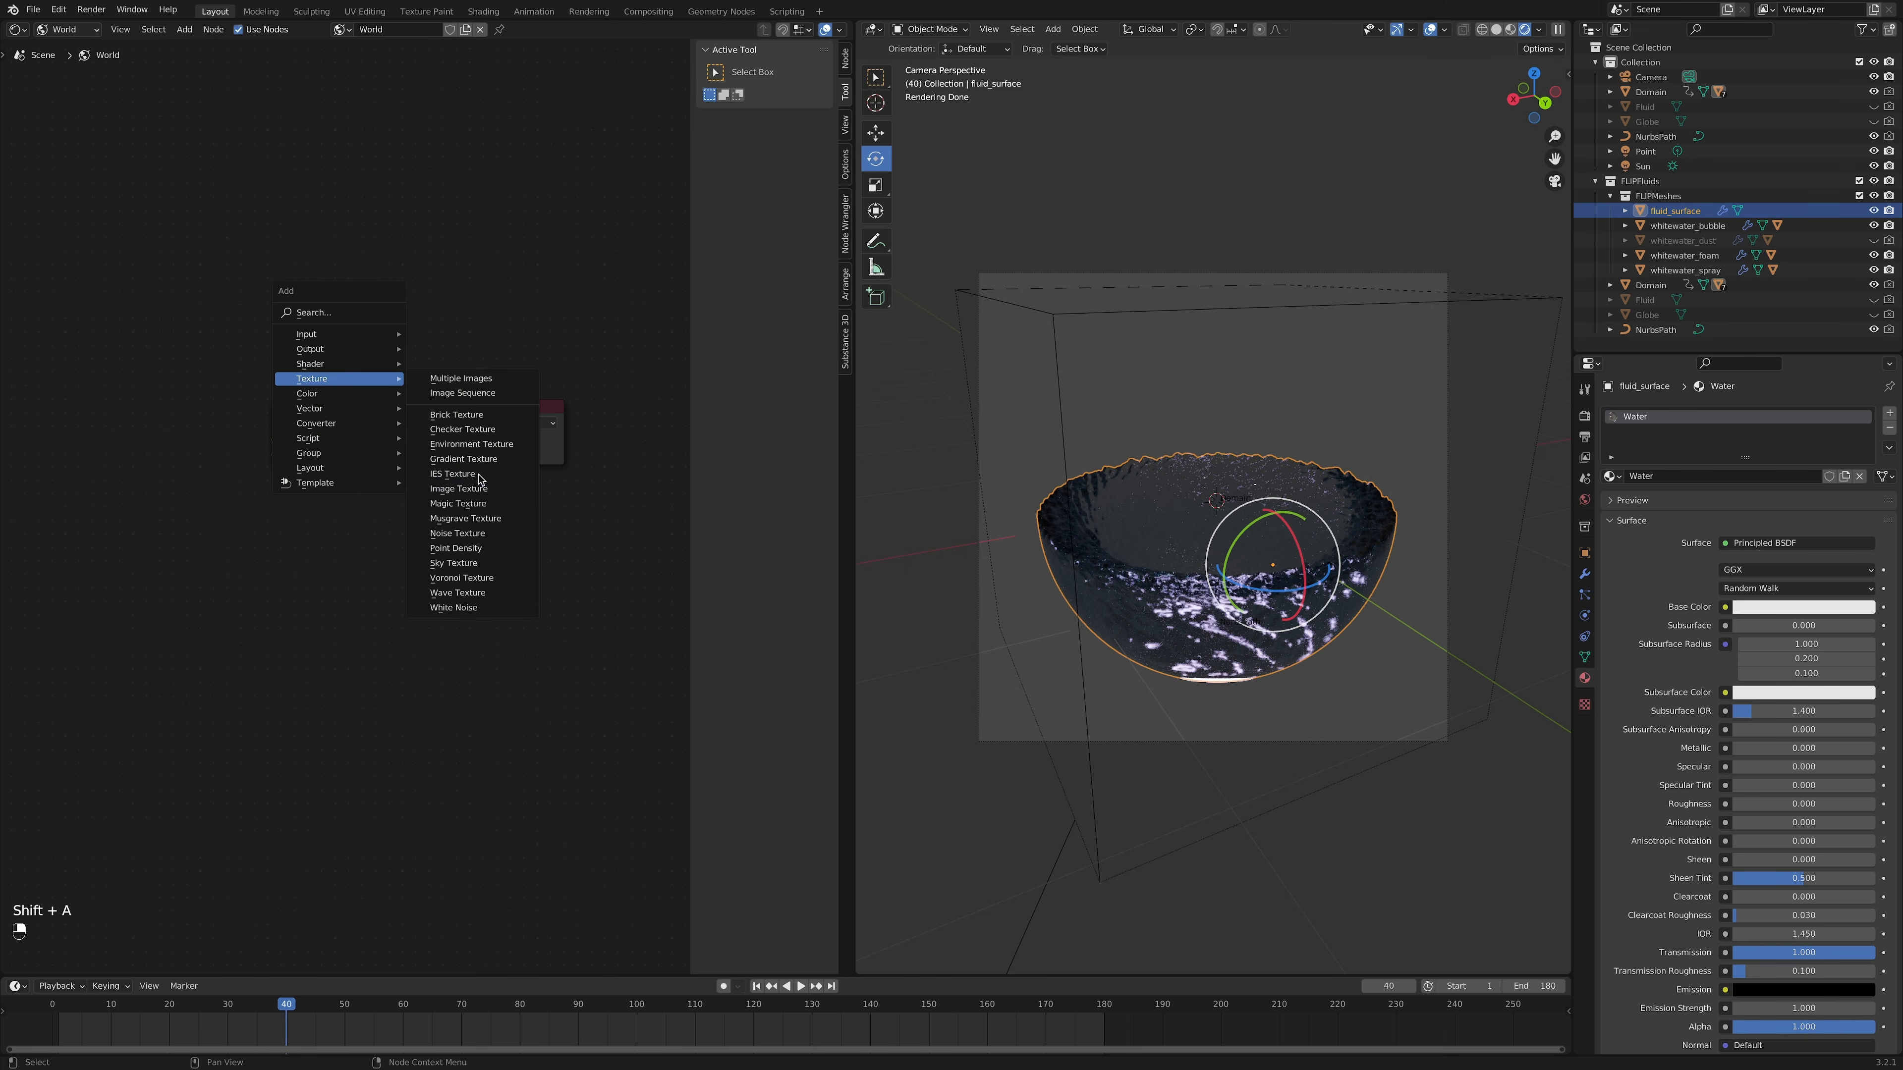
left_click(471, 444)
left_click(190, 343)
left_click_drag(237, 336, 274, 439)
Step: Load the image BackLight_4K_14.dds into the Environment Texture node
left_click(199, 355)
left_click(842, 687)
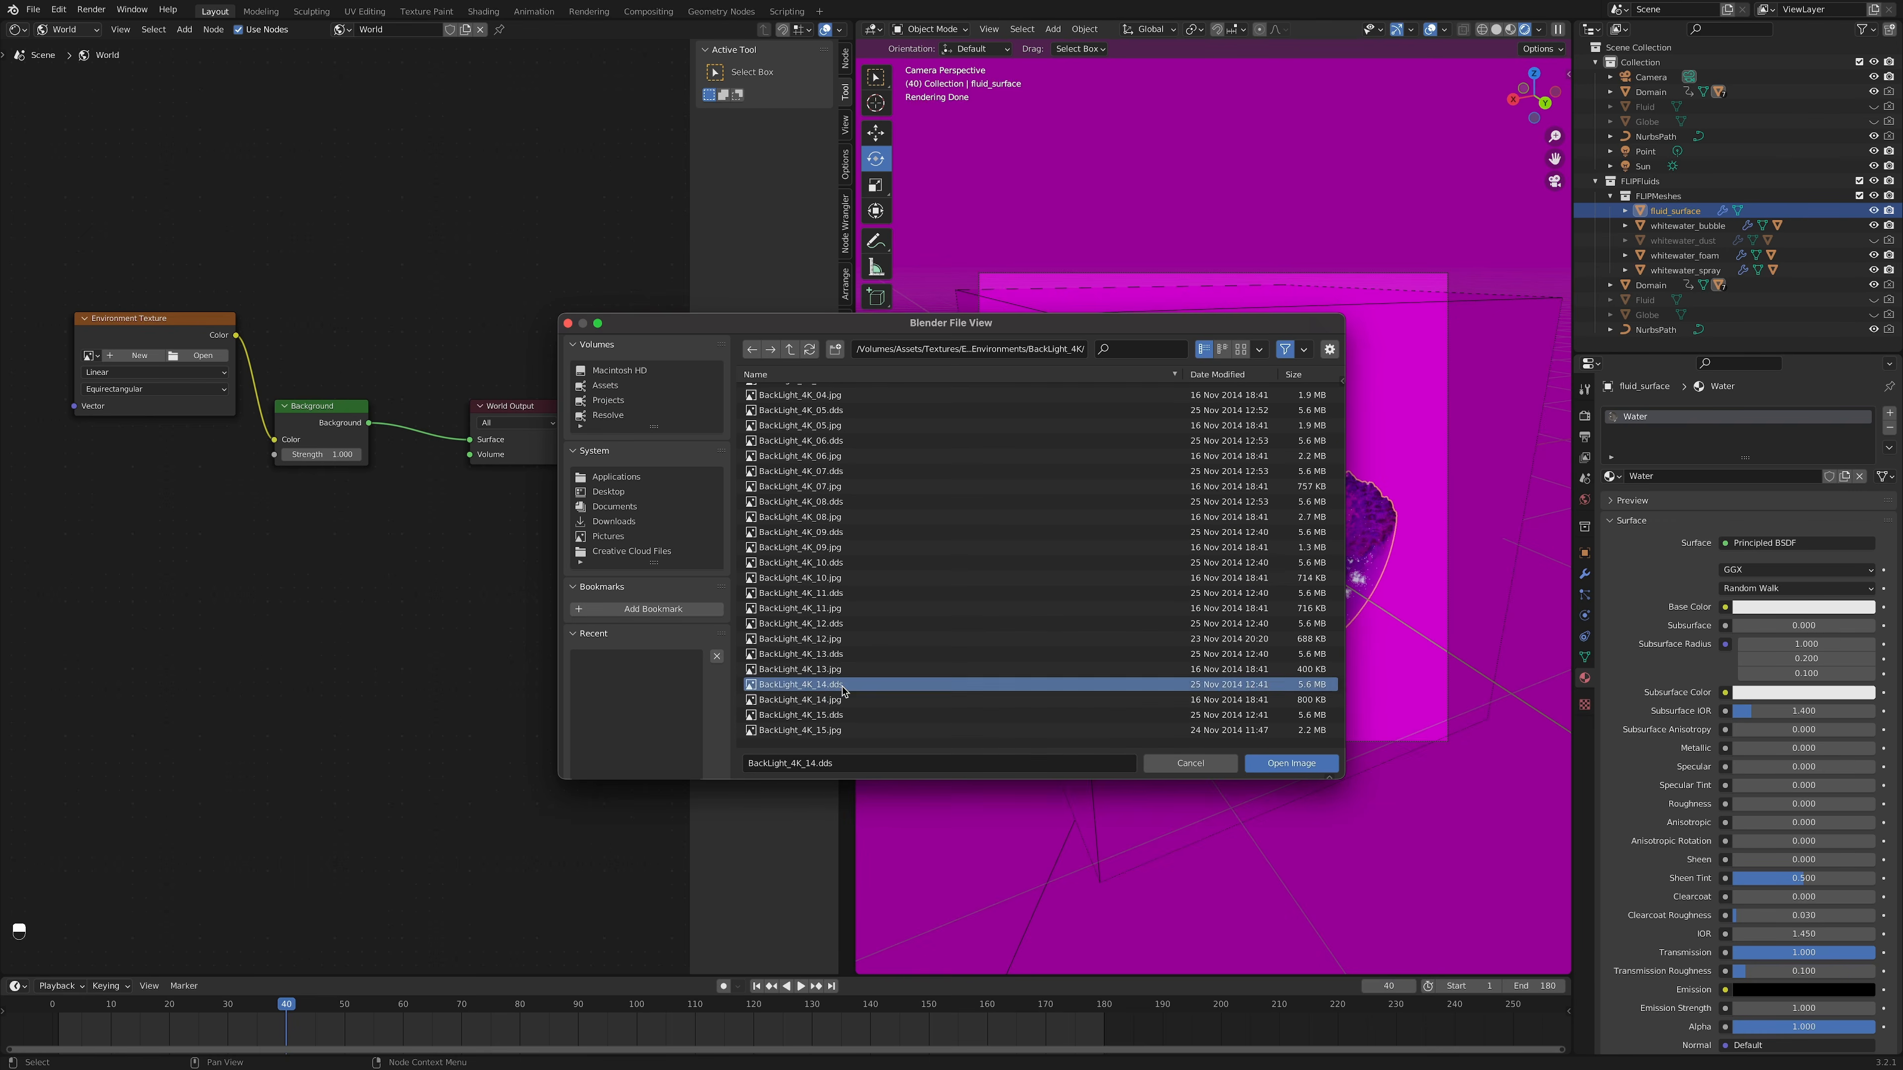
left_click(1291, 763)
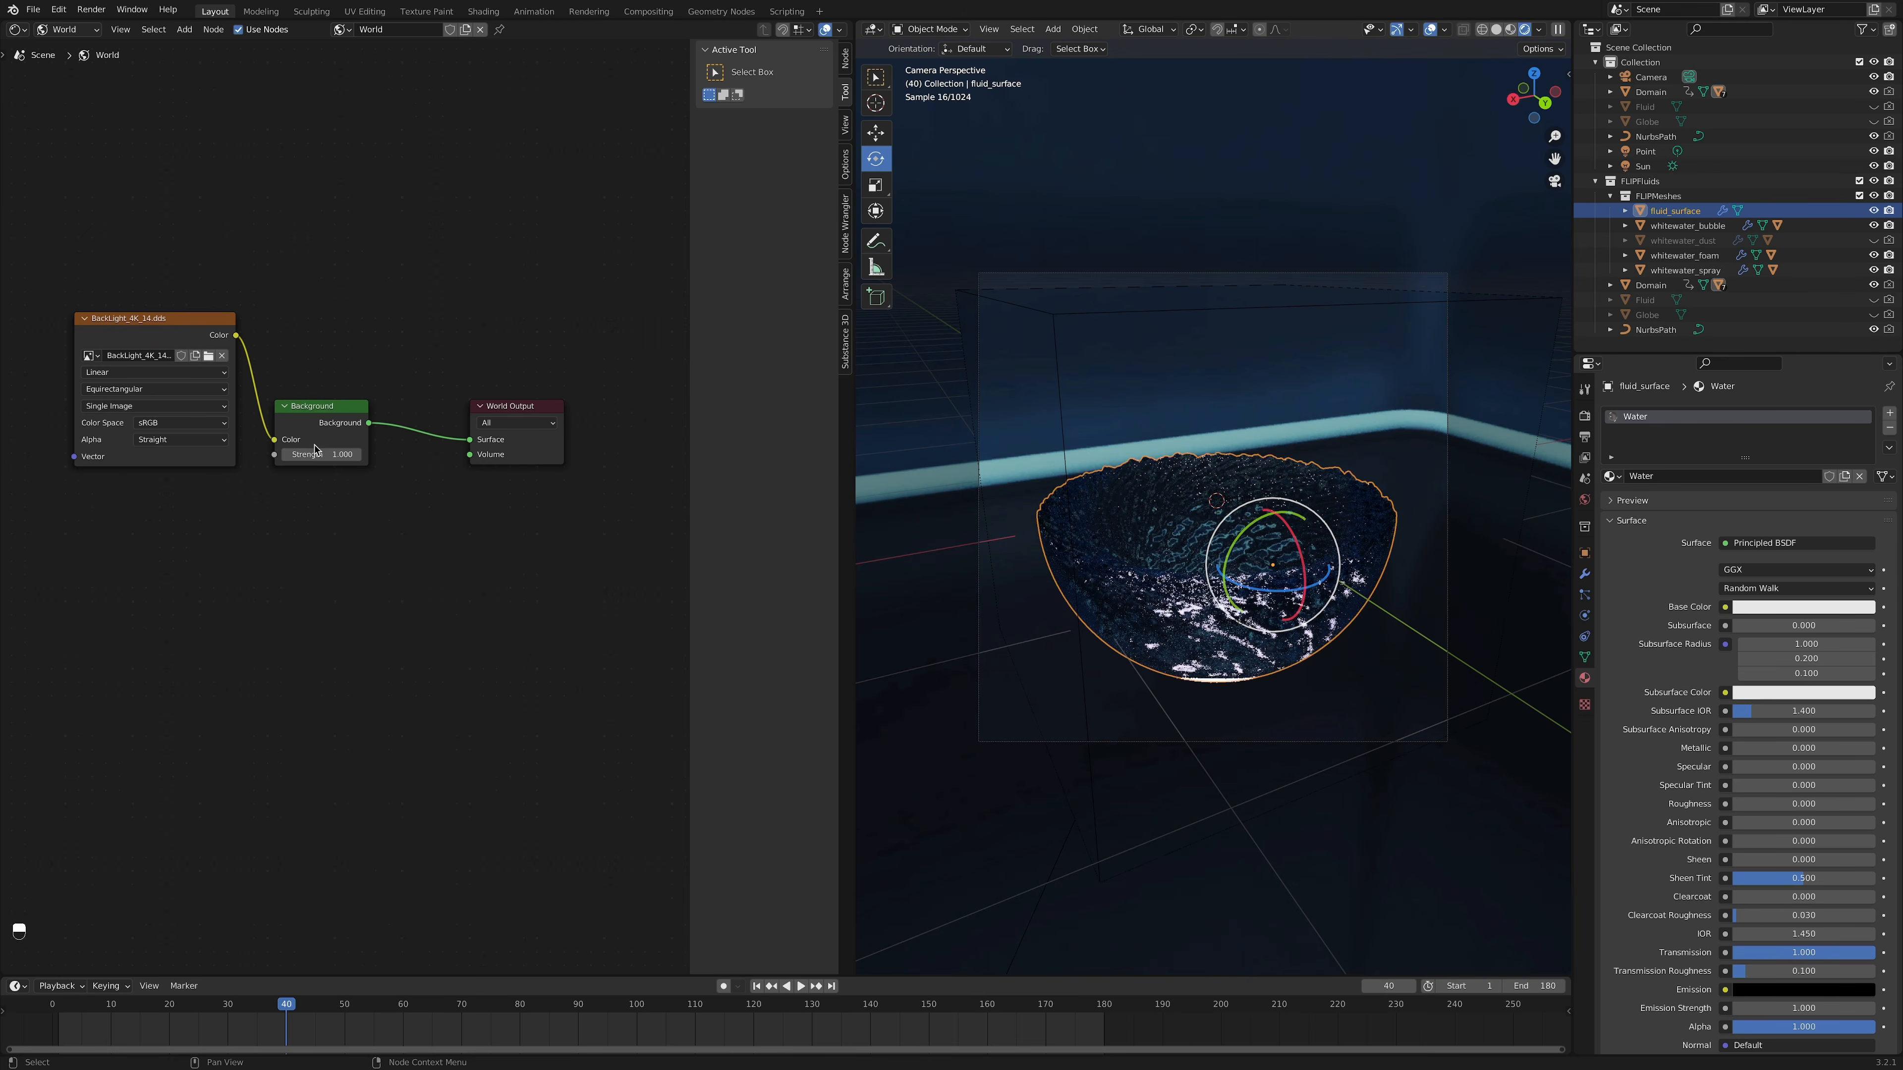
Step: Enable a transparent film background in the Cycles render settings
left_click(1586, 418)
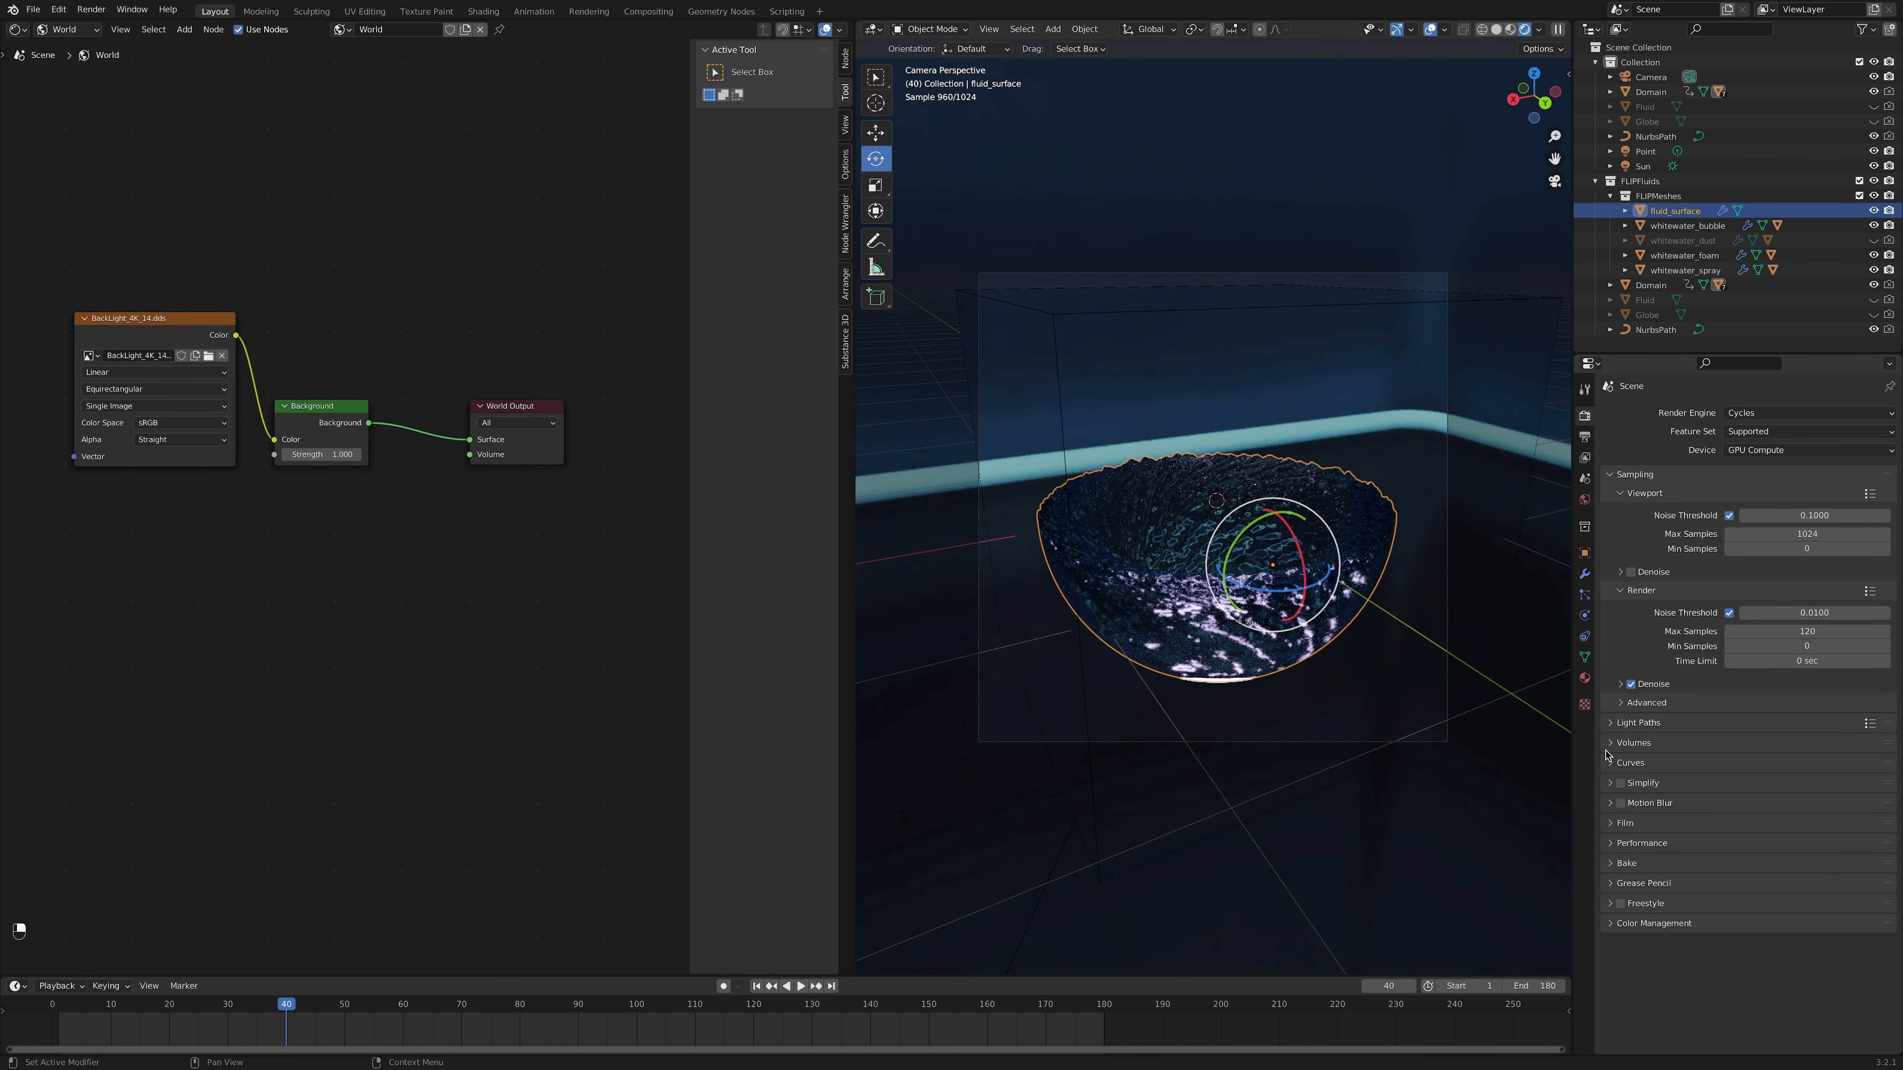
left_click(1611, 822)
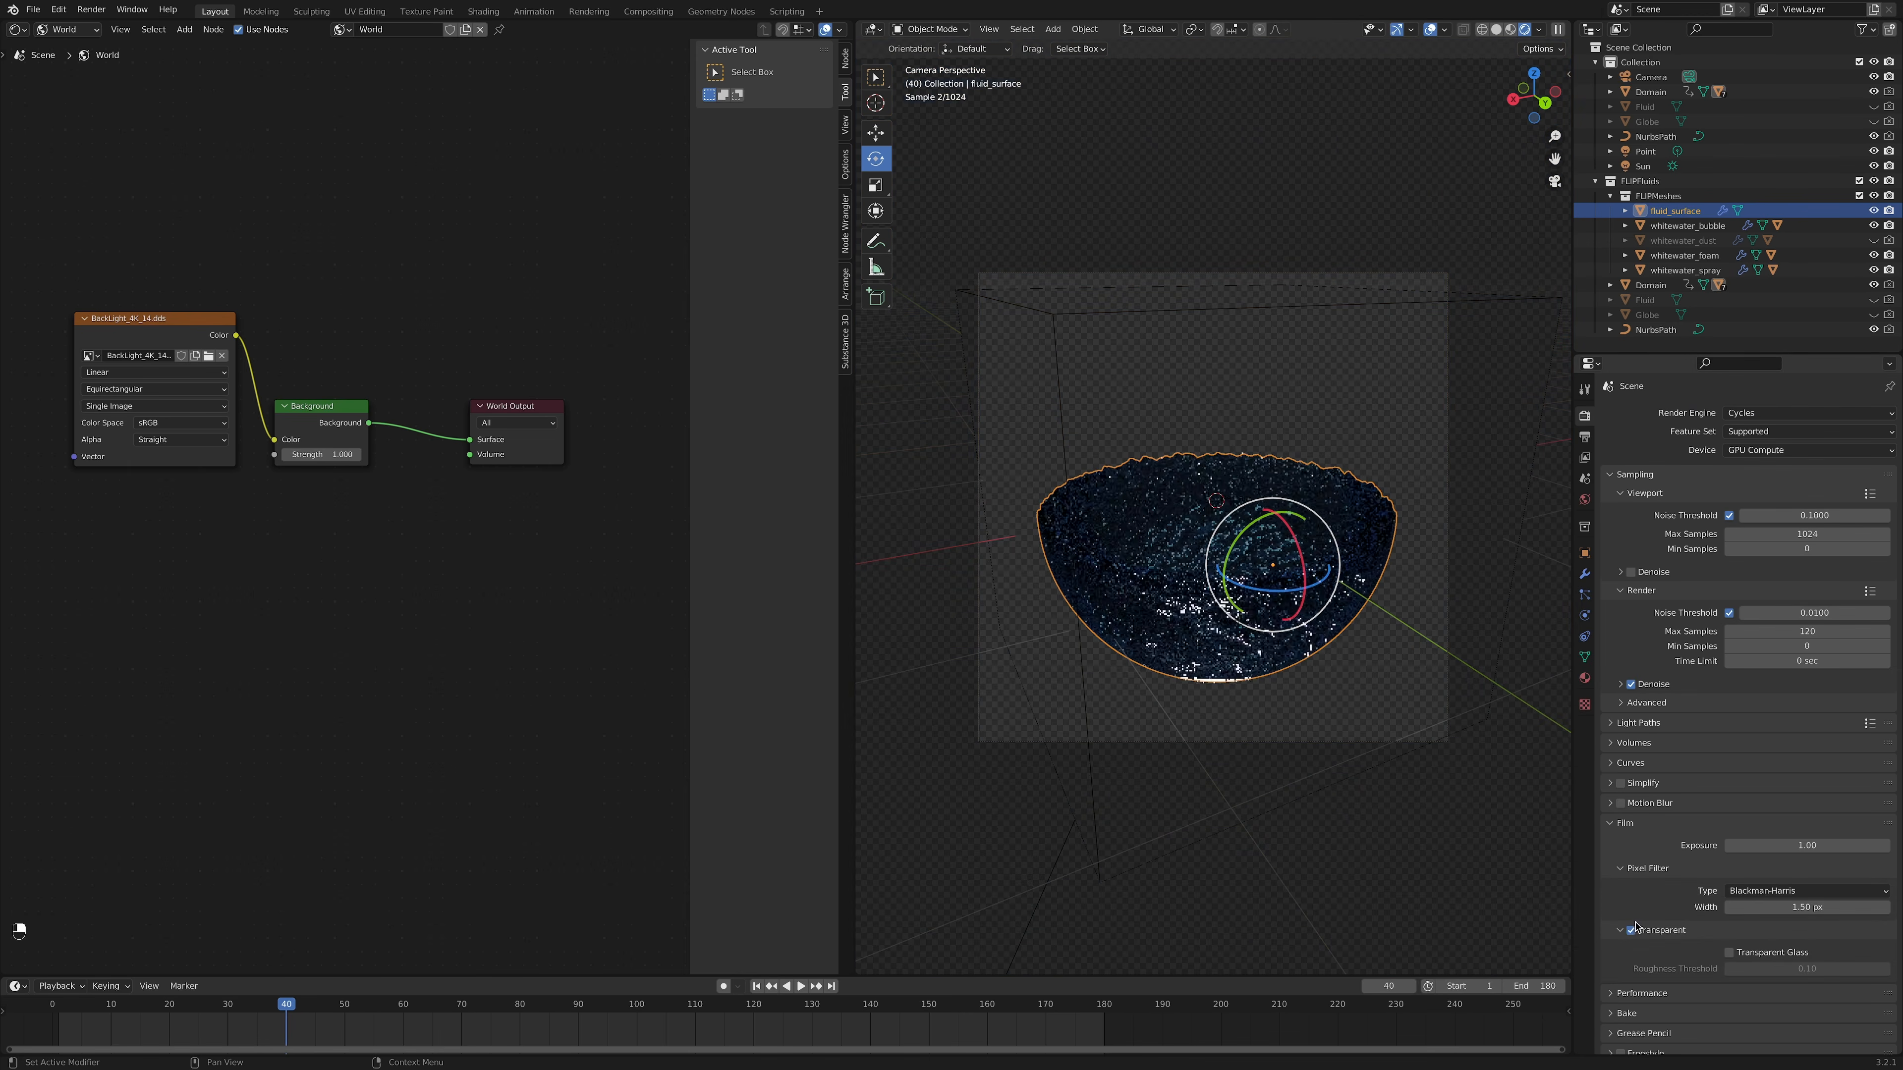
left_click(1611, 824)
Step: Increase the world Background strength and return the shader editor to the object's material
left_click(332, 455)
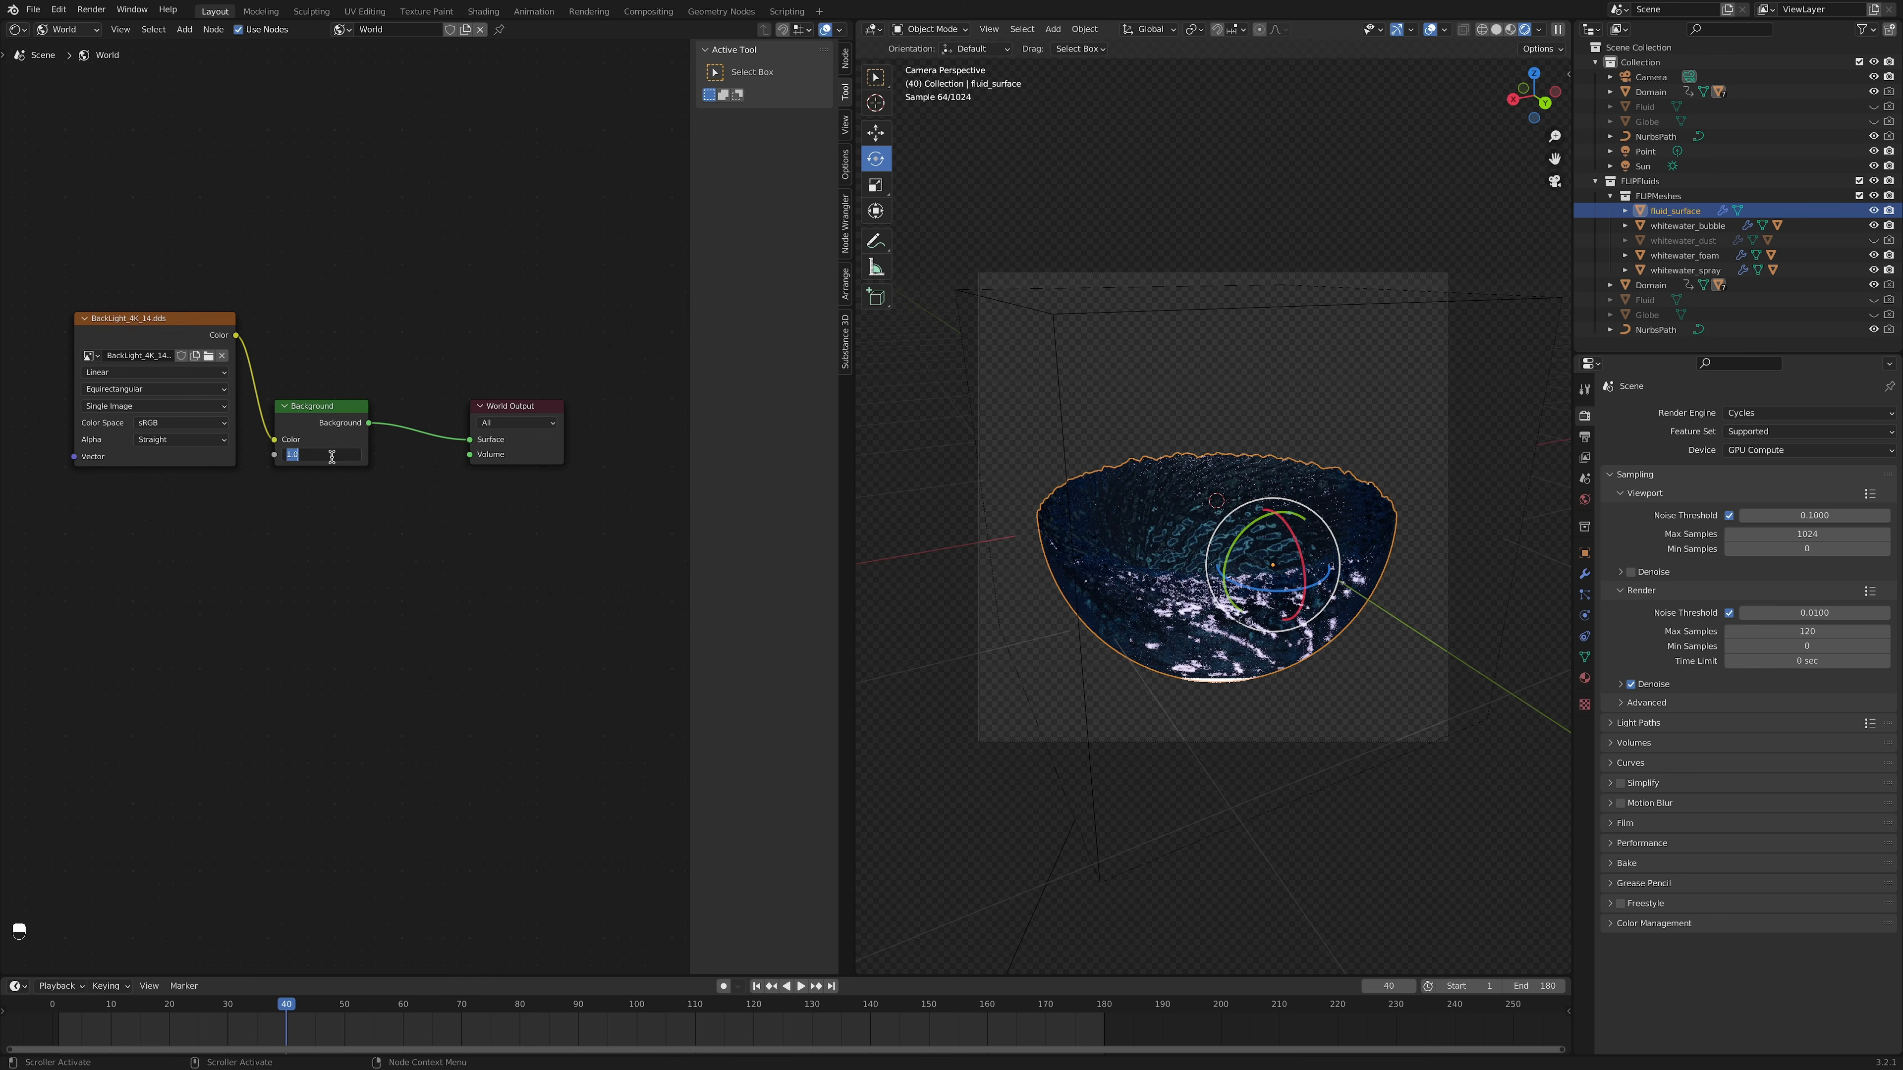
left_click(74, 30)
left_click(66, 47)
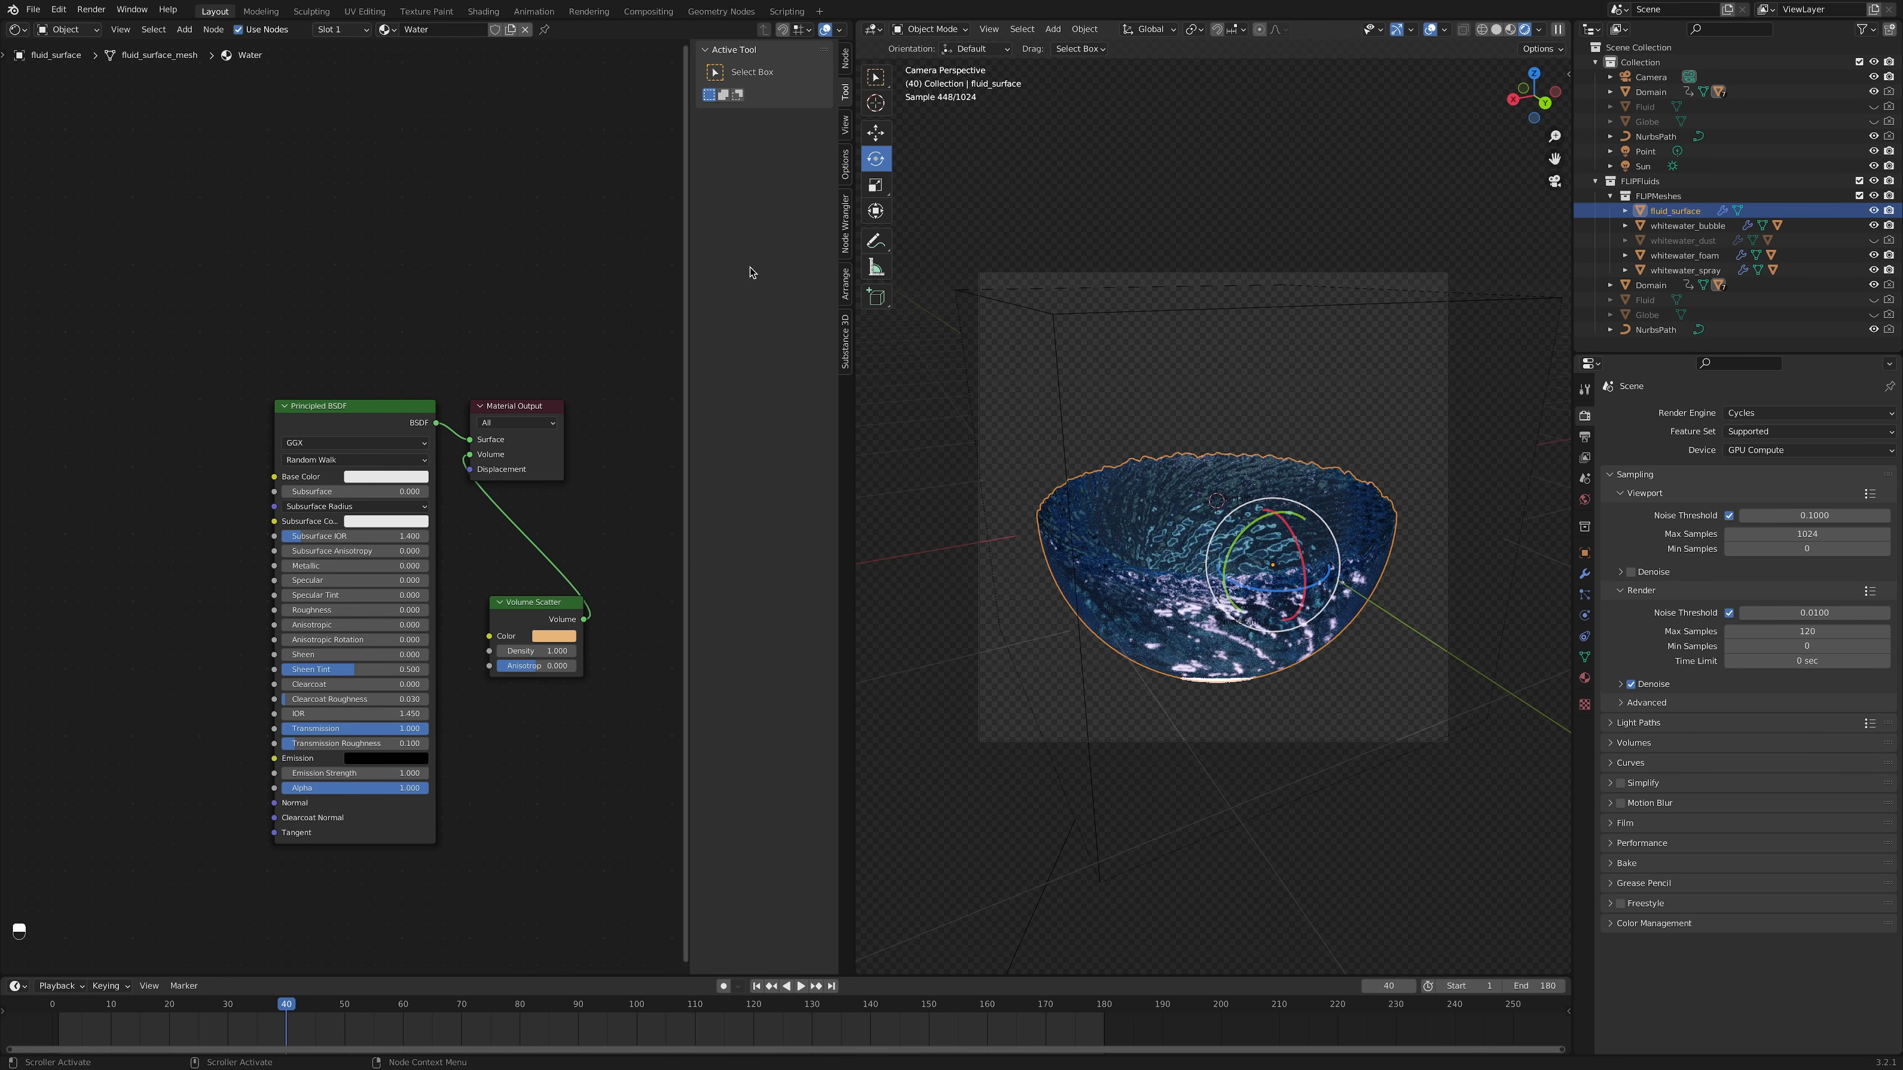
Step: Create a new material on whitewater_spray and name it Particles
left_click(1714, 271)
left_click(1585, 678)
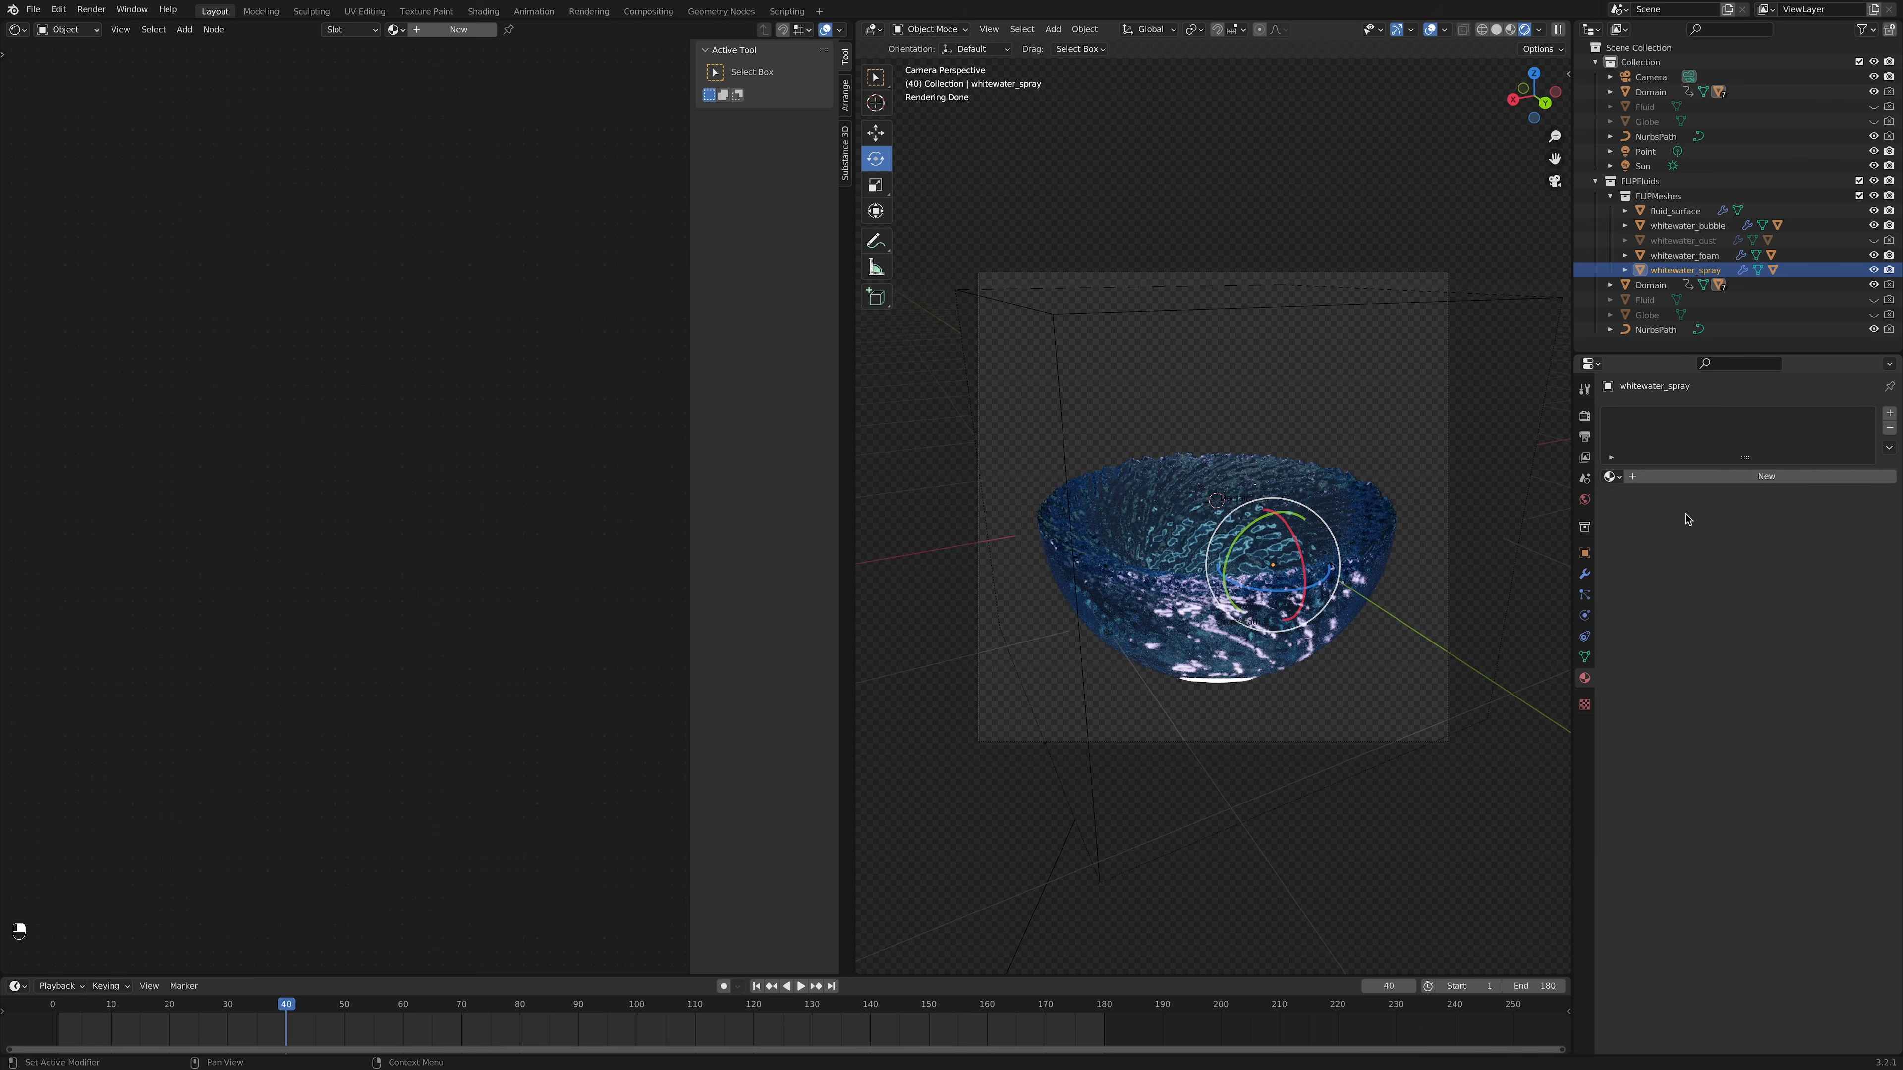
left_click(1669, 476)
double_click(1669, 476)
type("Particles")
key("Return")
Step: Assign the existing Particles material to whitewater_foam
left_click(1696, 255)
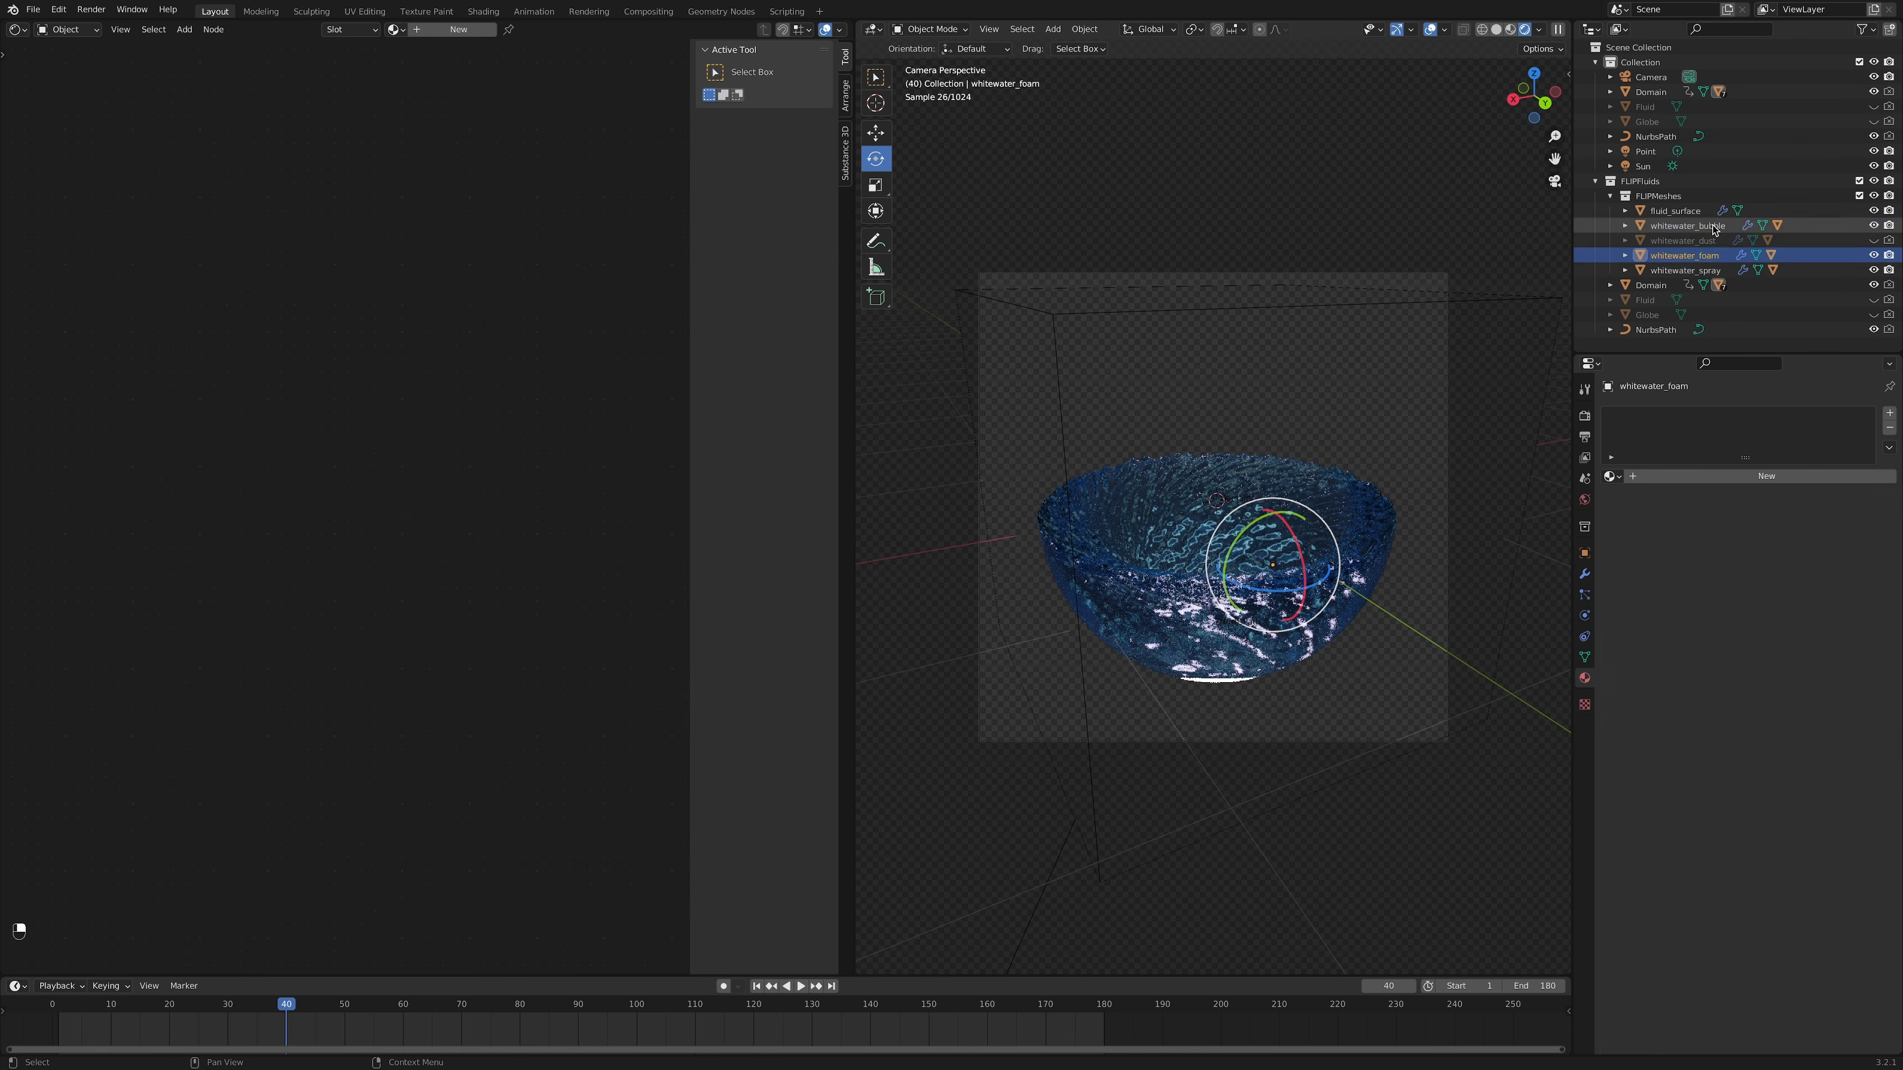
left_click(1716, 256)
left_click(1612, 477)
left_click(1639, 498)
Step: Create a new material on whitewater_bubble and name it Bubble
left_click(1701, 226)
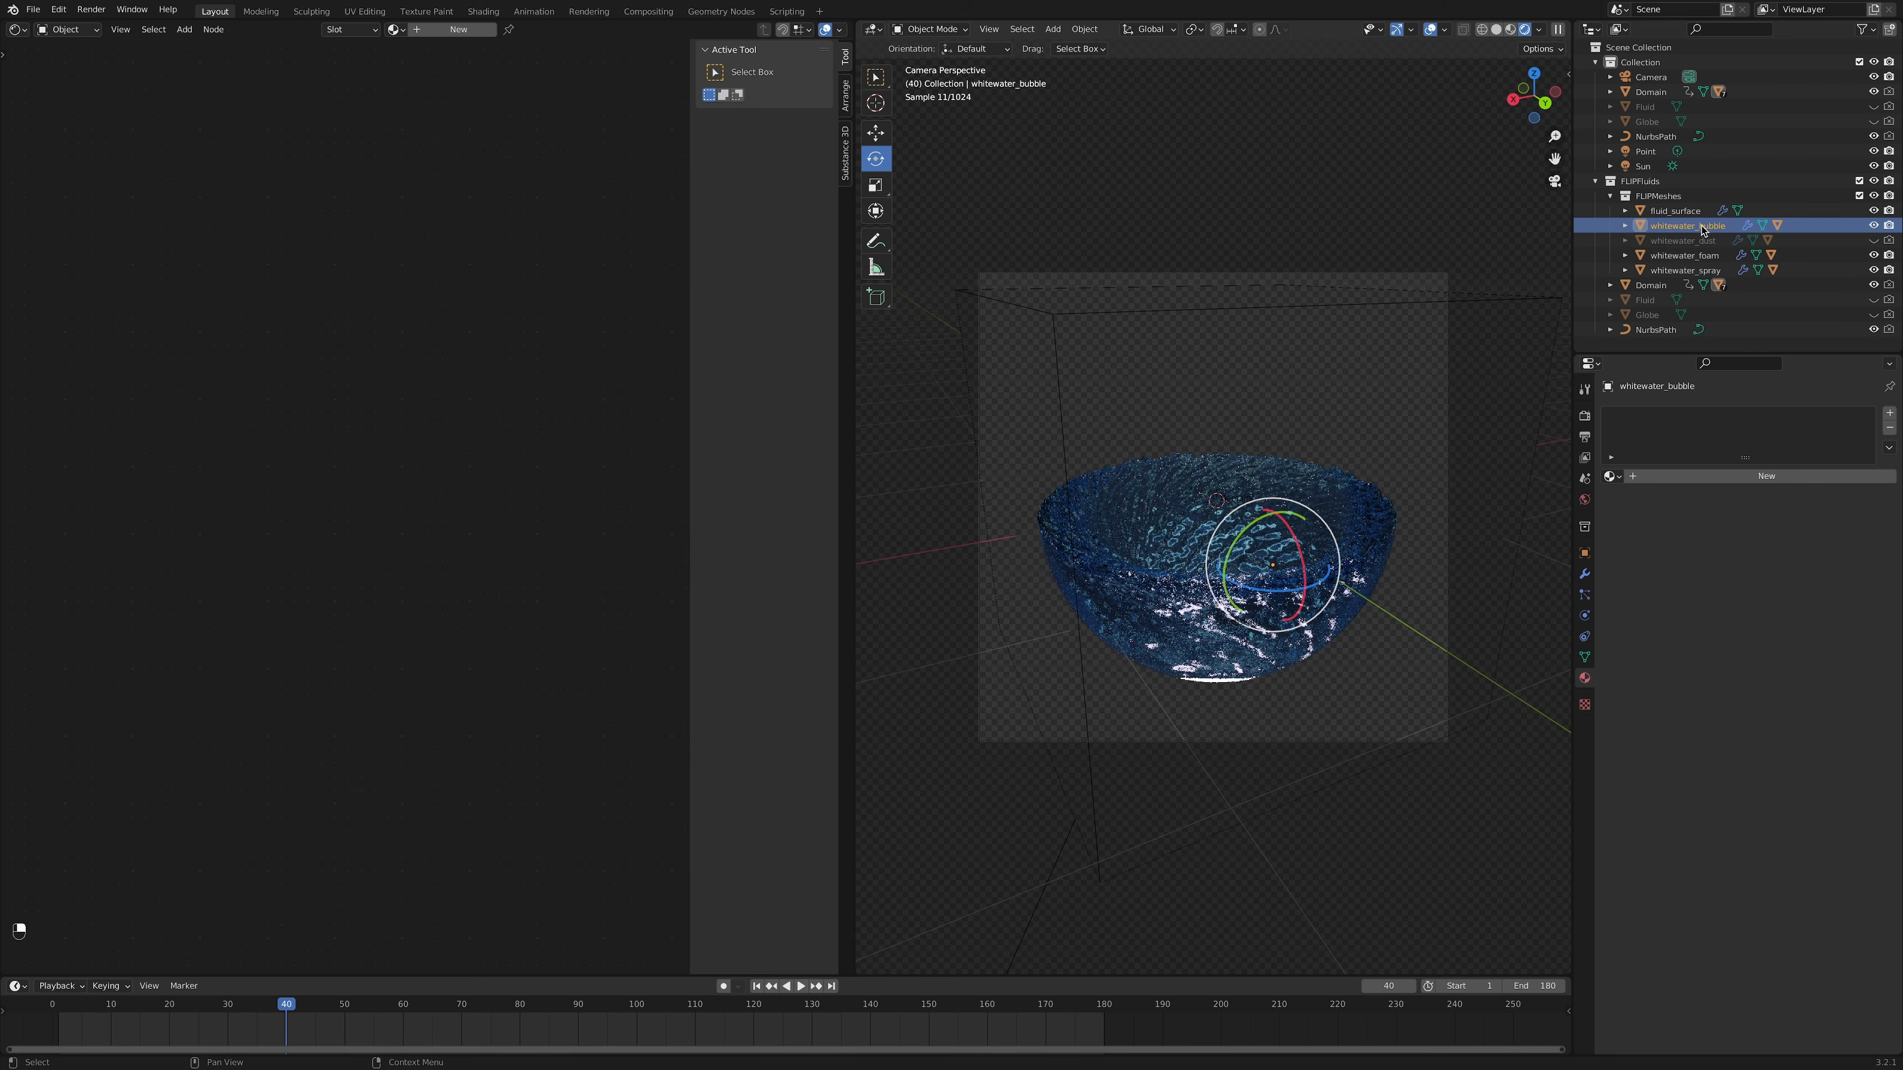
left_click(1612, 476)
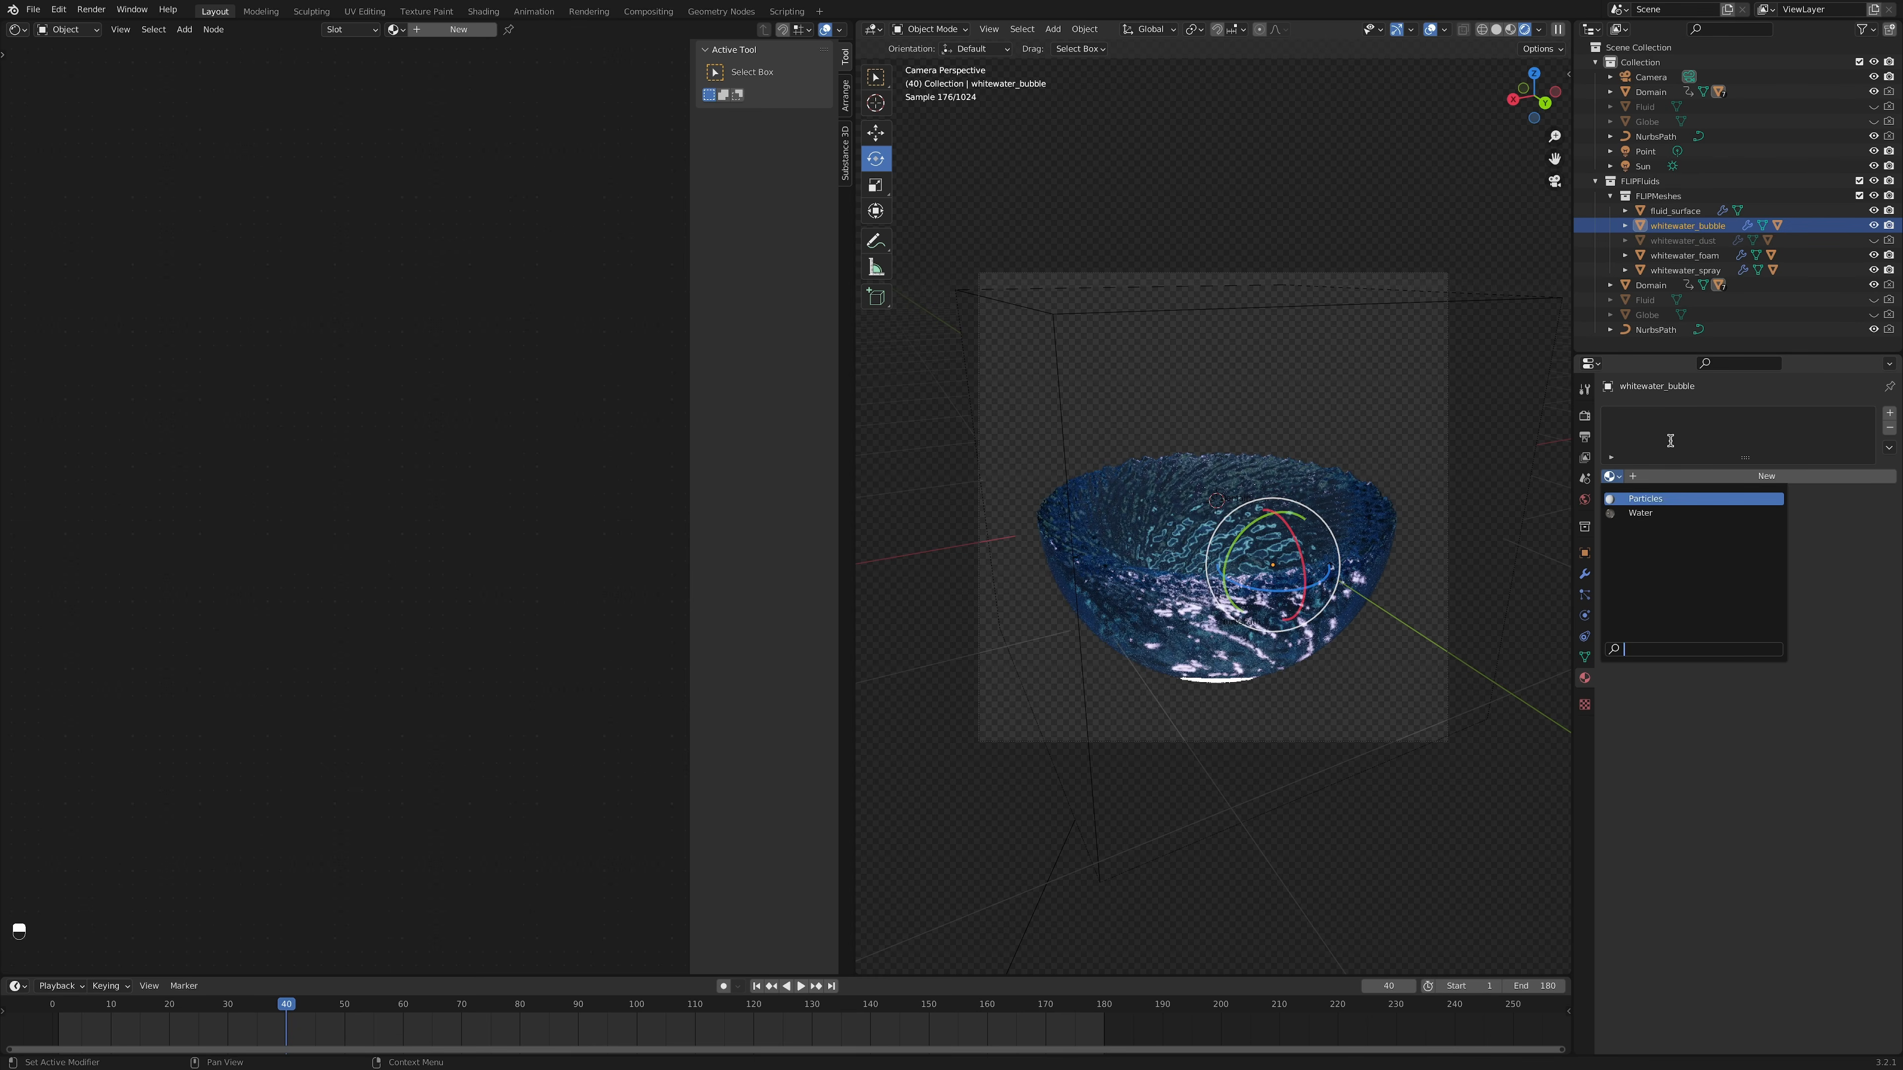
left_click(1767, 477)
double_click(1683, 475)
type("Bubble")
key("Return")
Step: Set the Bubble material's Transmission to 1, Transmission Roughness to 0.05, and Specular and Roughness to 0
left_click_drag(363, 731, 513, 731)
left_click(380, 746)
type(".05")
key("Return")
left_click_drag(367, 613, 263, 583)
left_click_drag(392, 405, 322, 405)
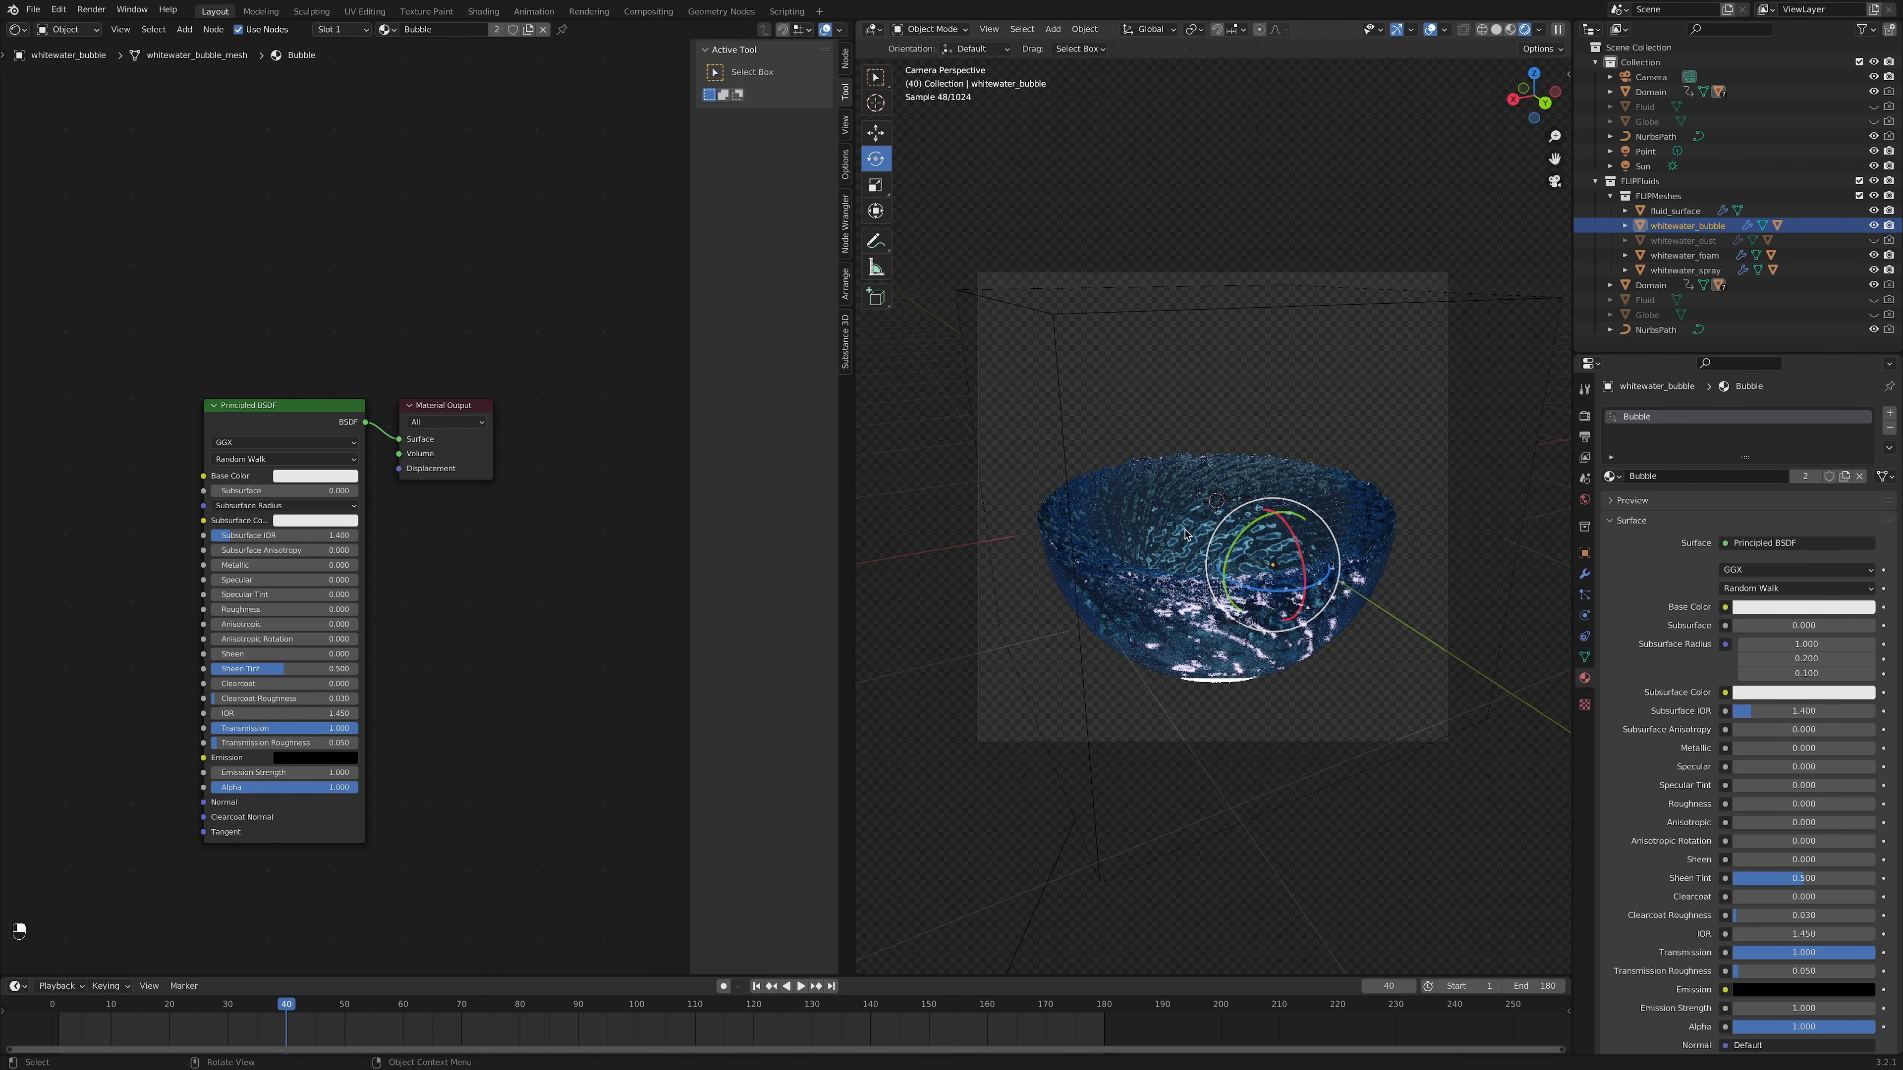
Step: Apply a FLIP Fluids helper option from the add-on's viewport tools
key("n")
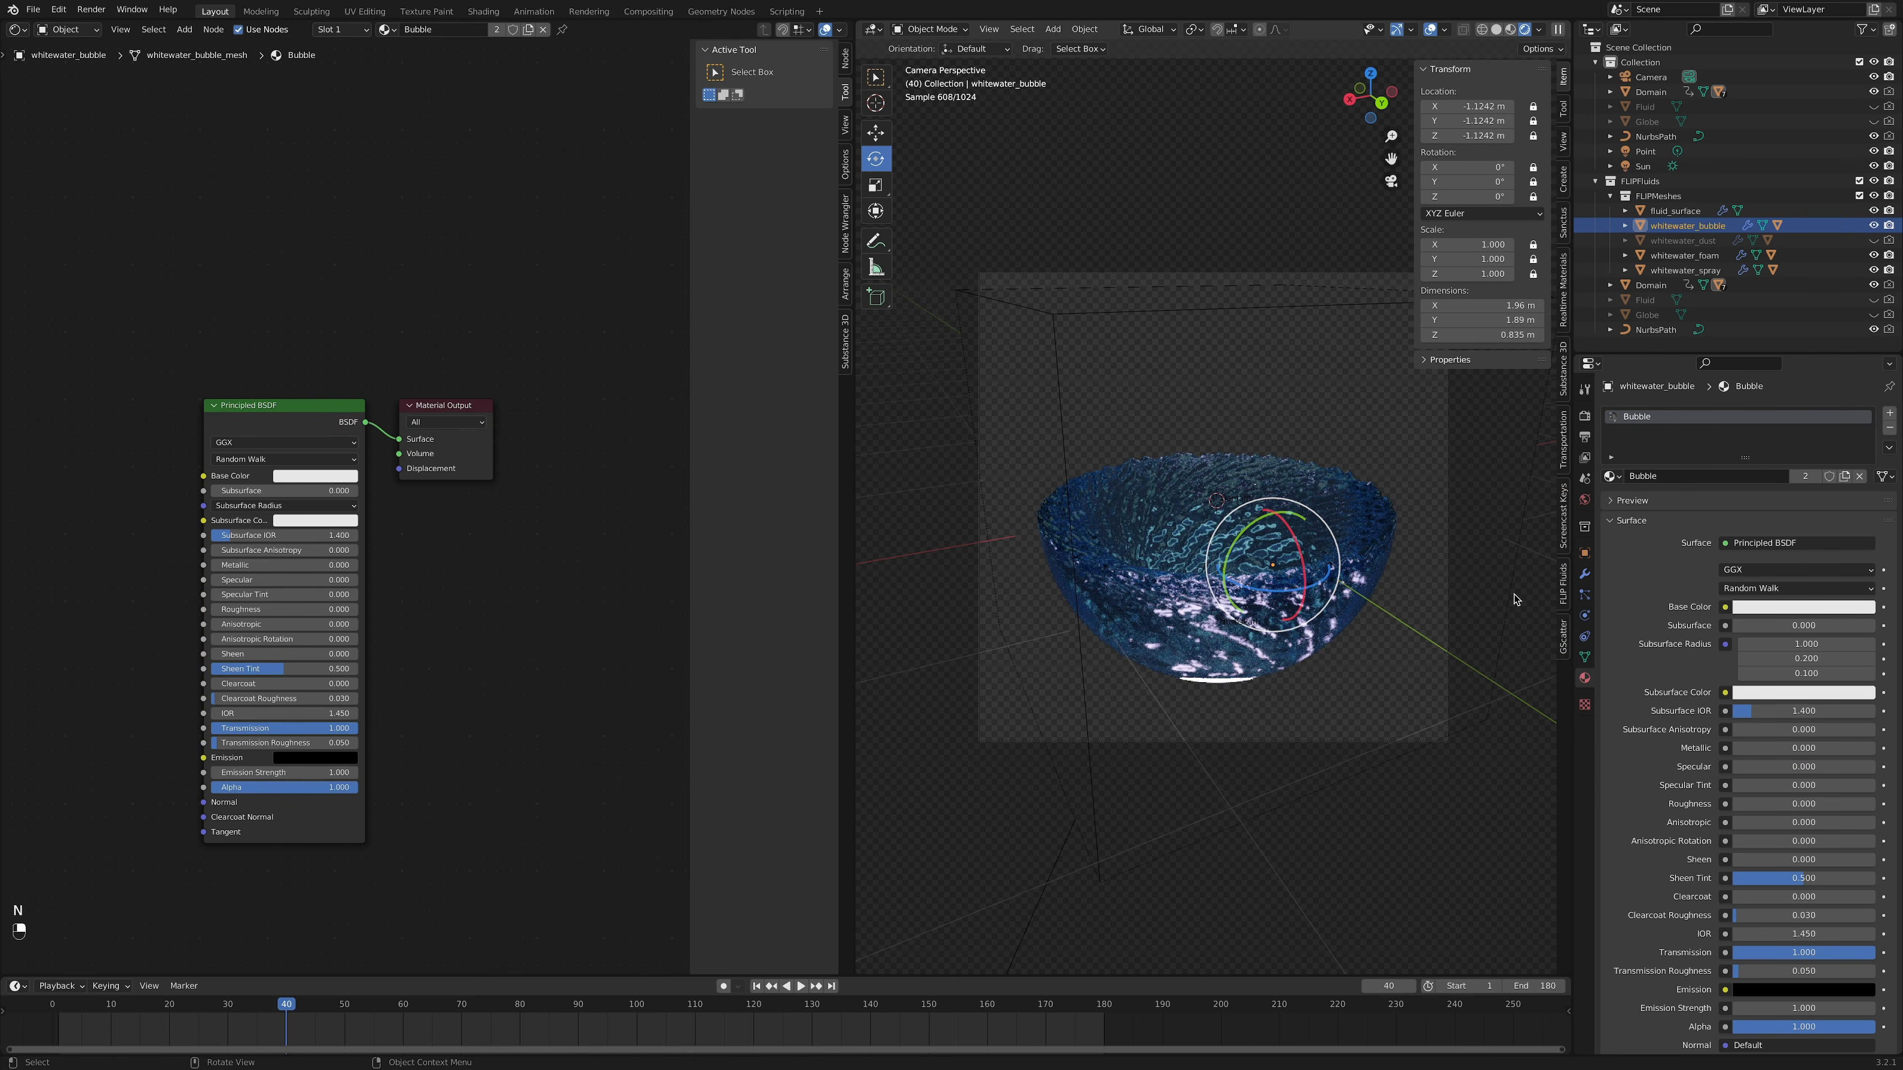
left_click(1563, 583)
left_click(1443, 625)
key("n")
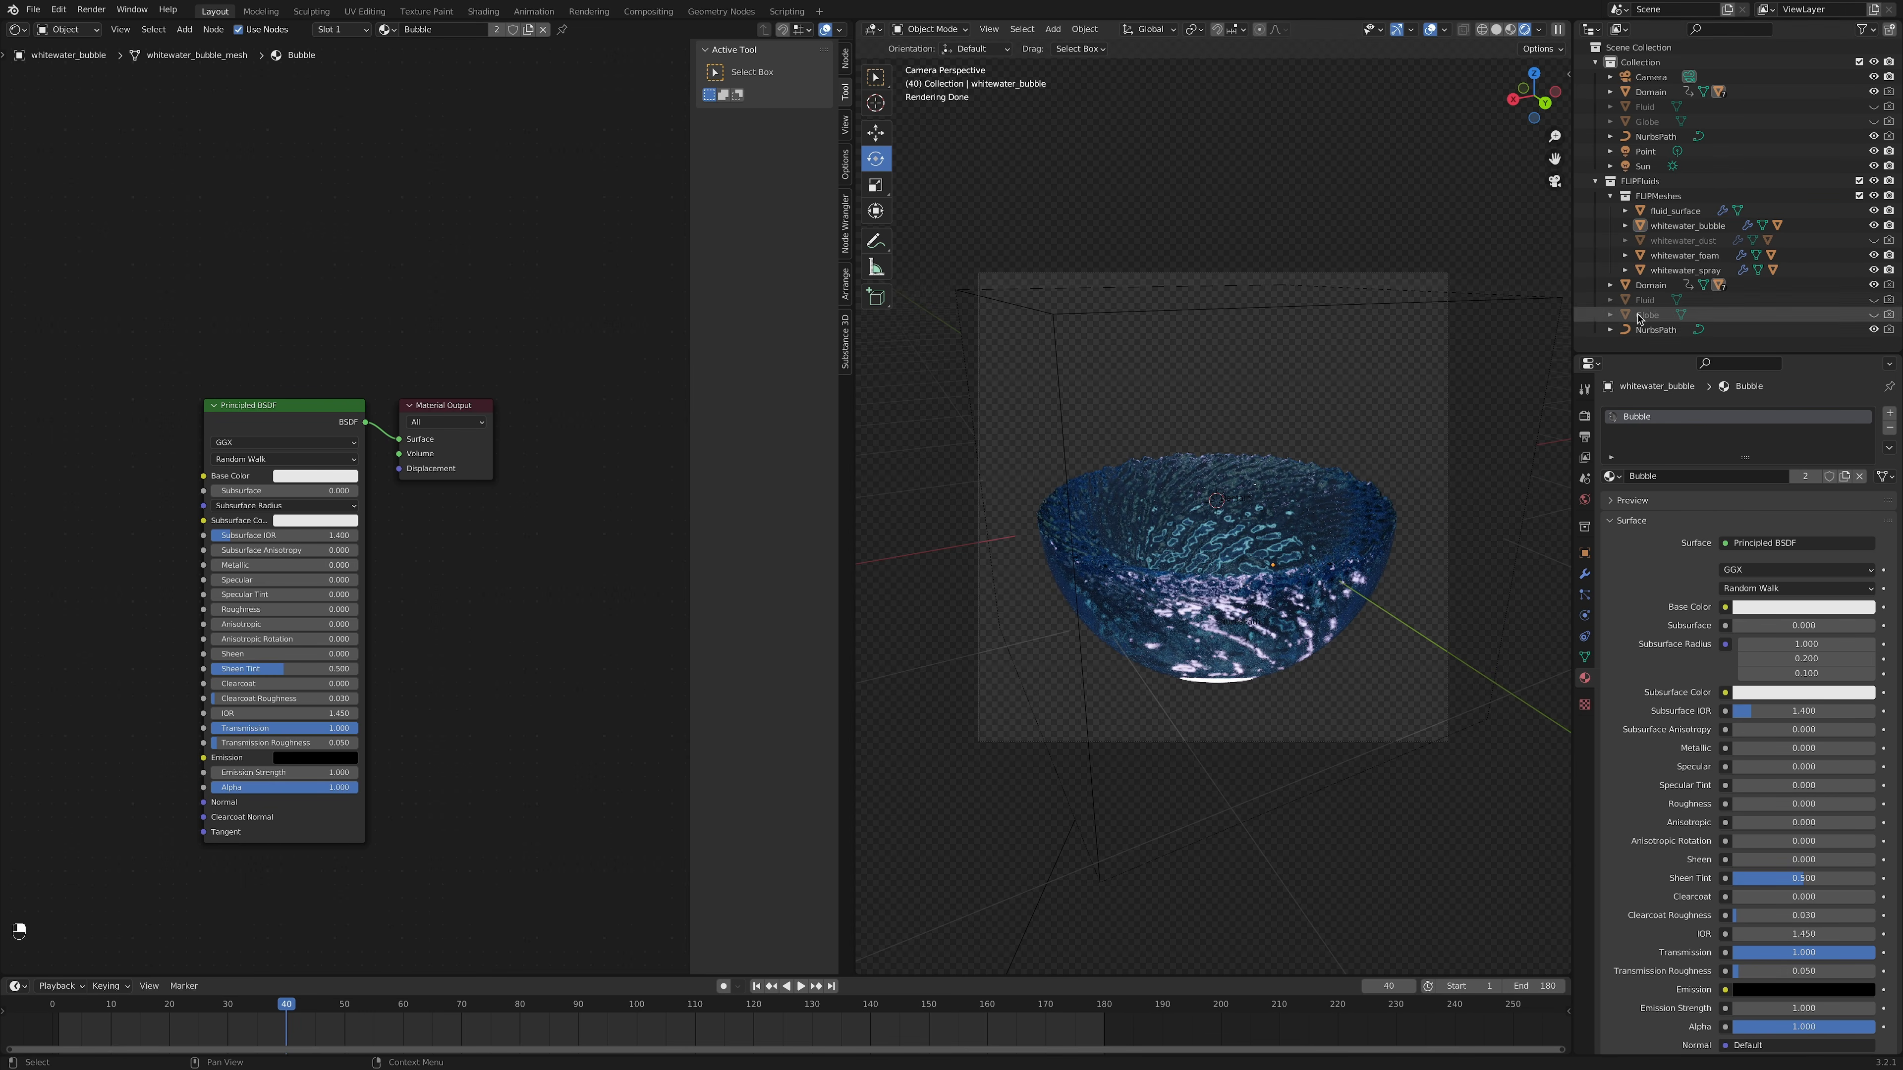
Step: Set the Sun light's strength to 2
left_click(1643, 166)
left_click(1783, 514)
type("2")
key("Return")
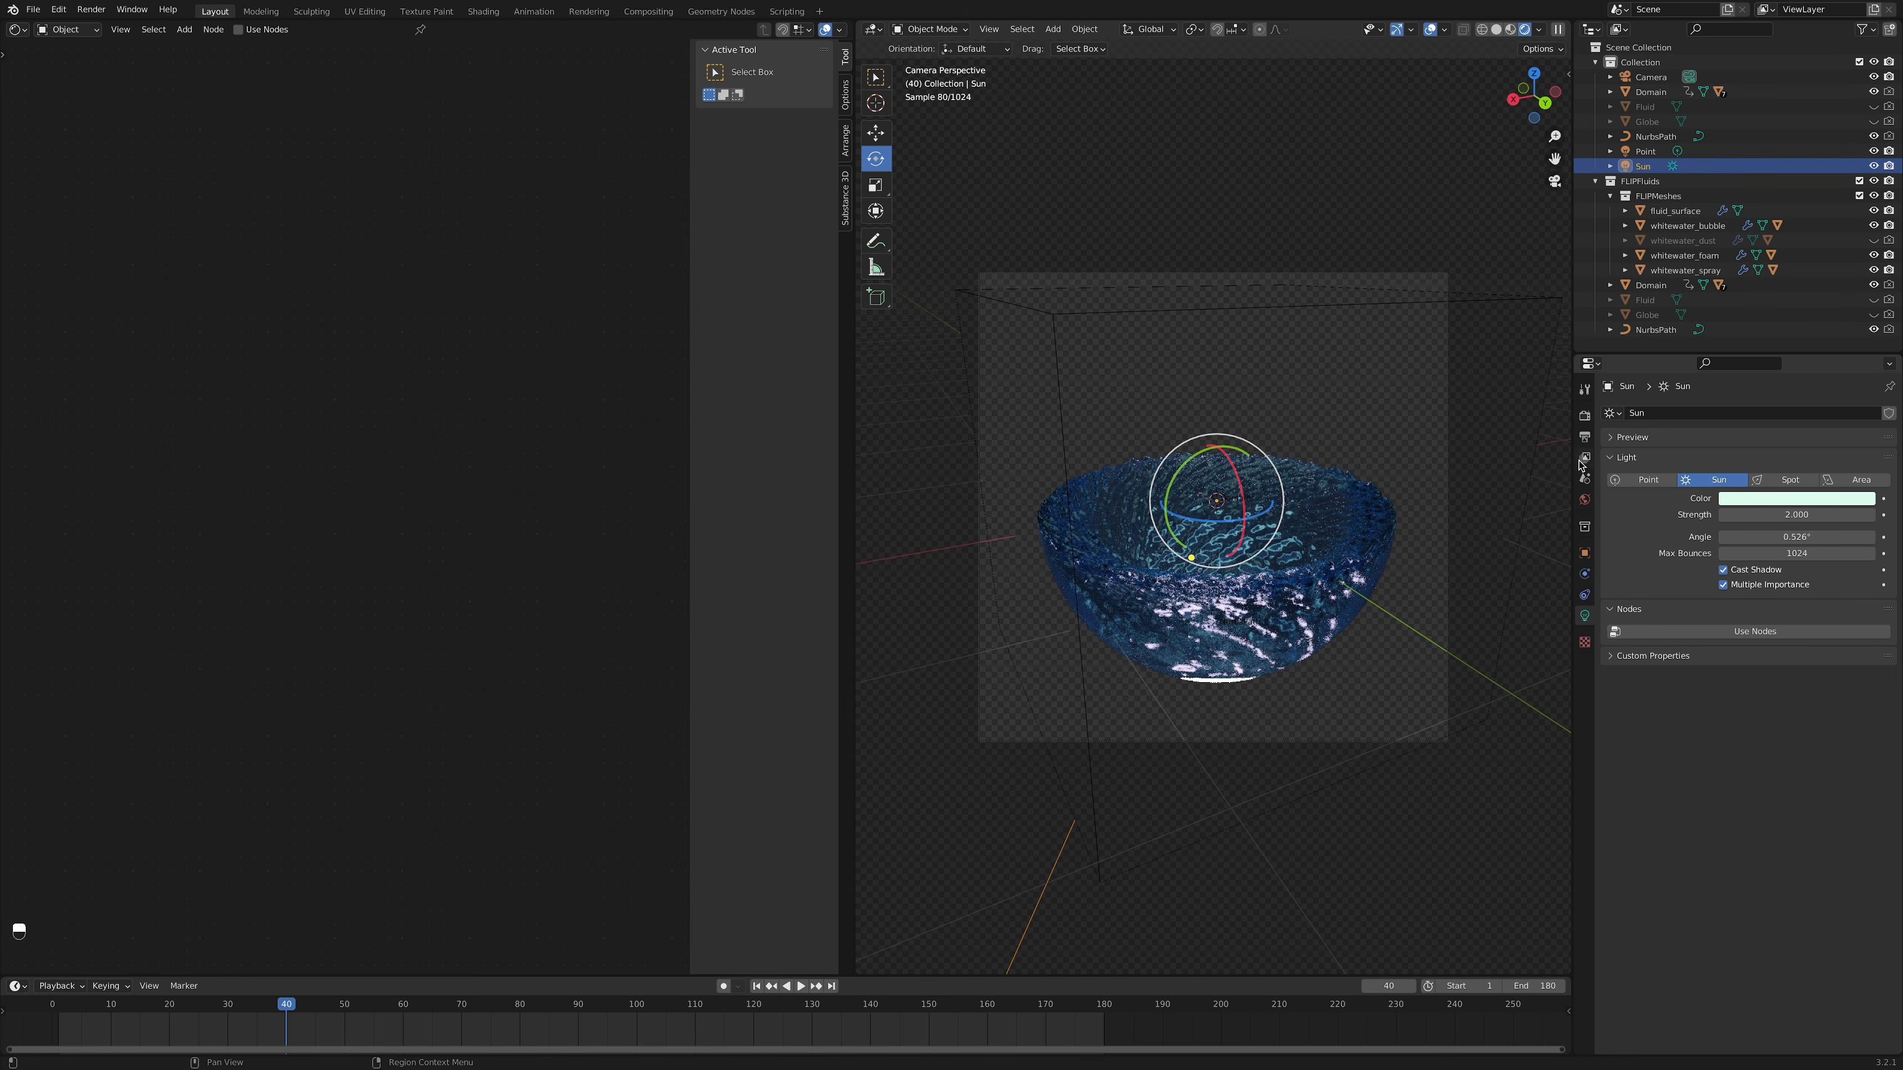
Step: Set the Point light's power to 900 W, shift its color to a more saturated purple, and deselect it
left_click(1646, 151)
left_click(1815, 511)
type("900")
key("Return")
left_click(1816, 498)
left_click_drag(1823, 363, 1834, 370)
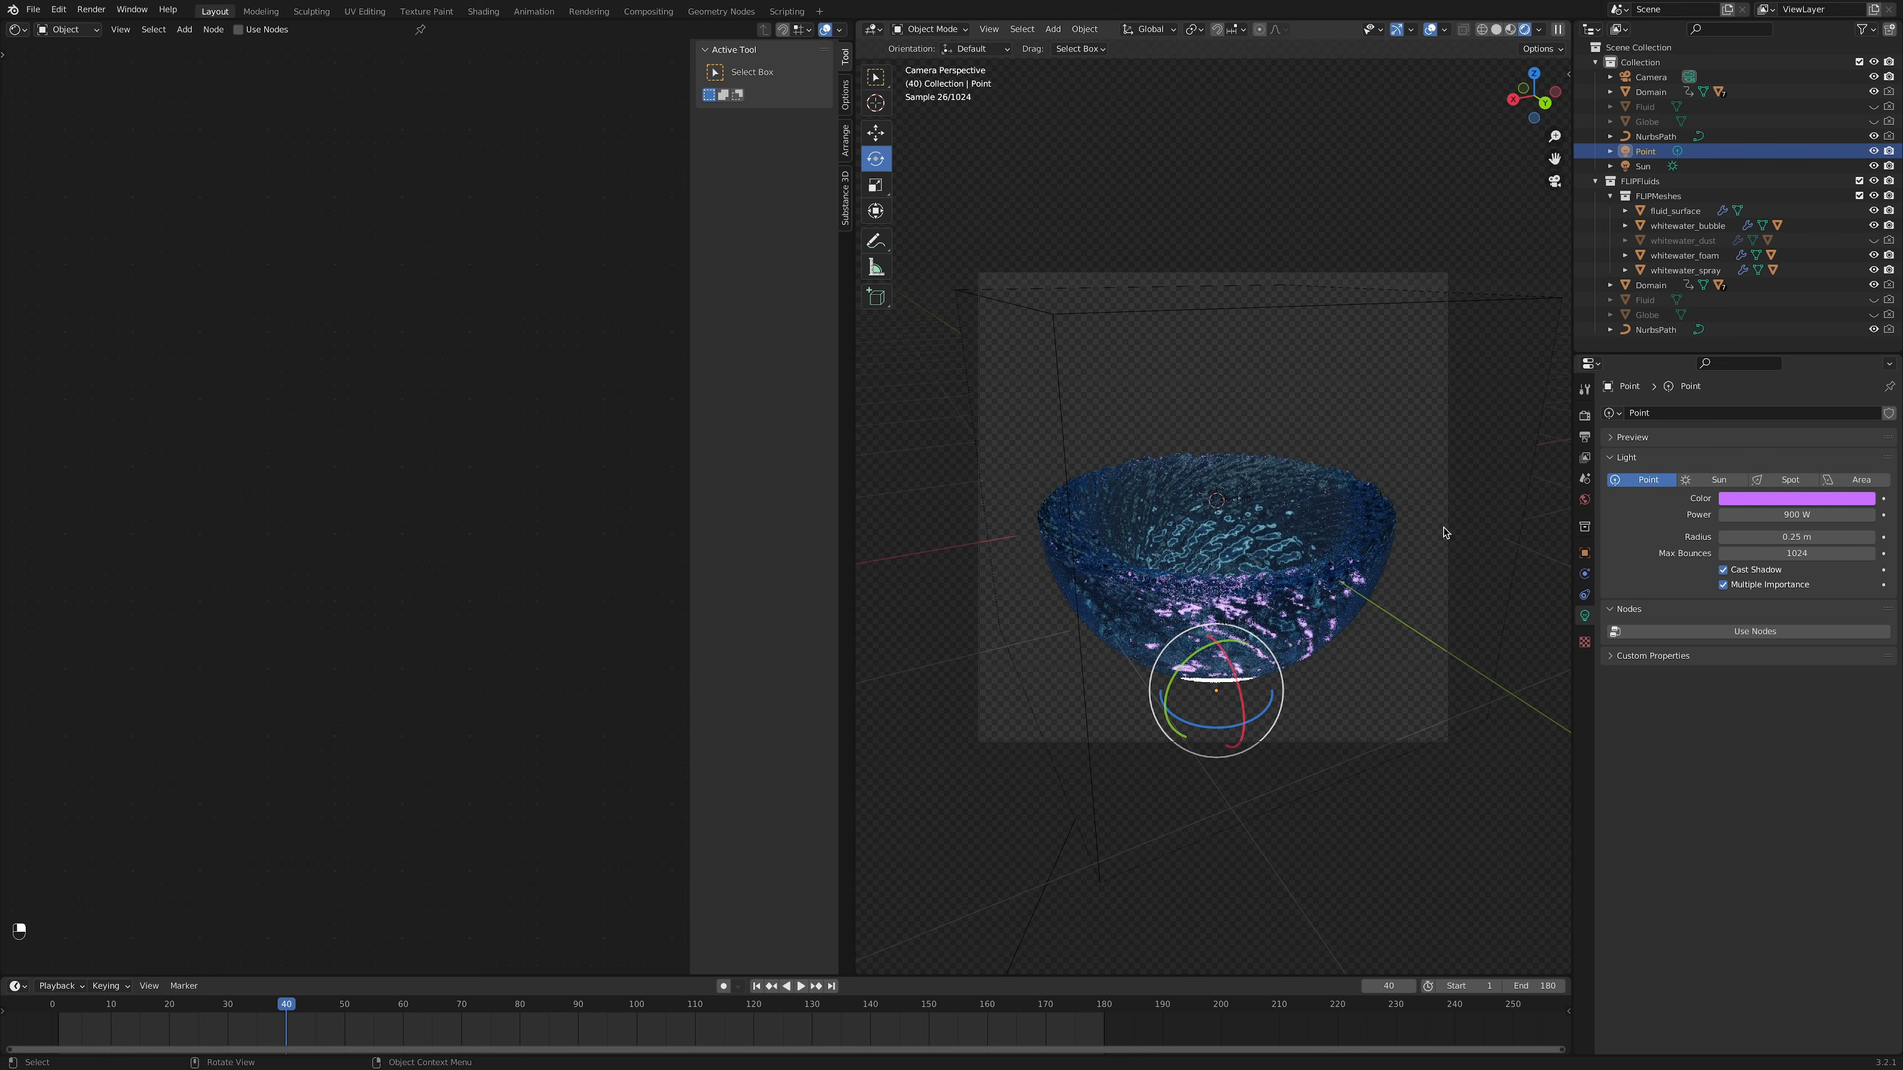
left_click(1473, 533)
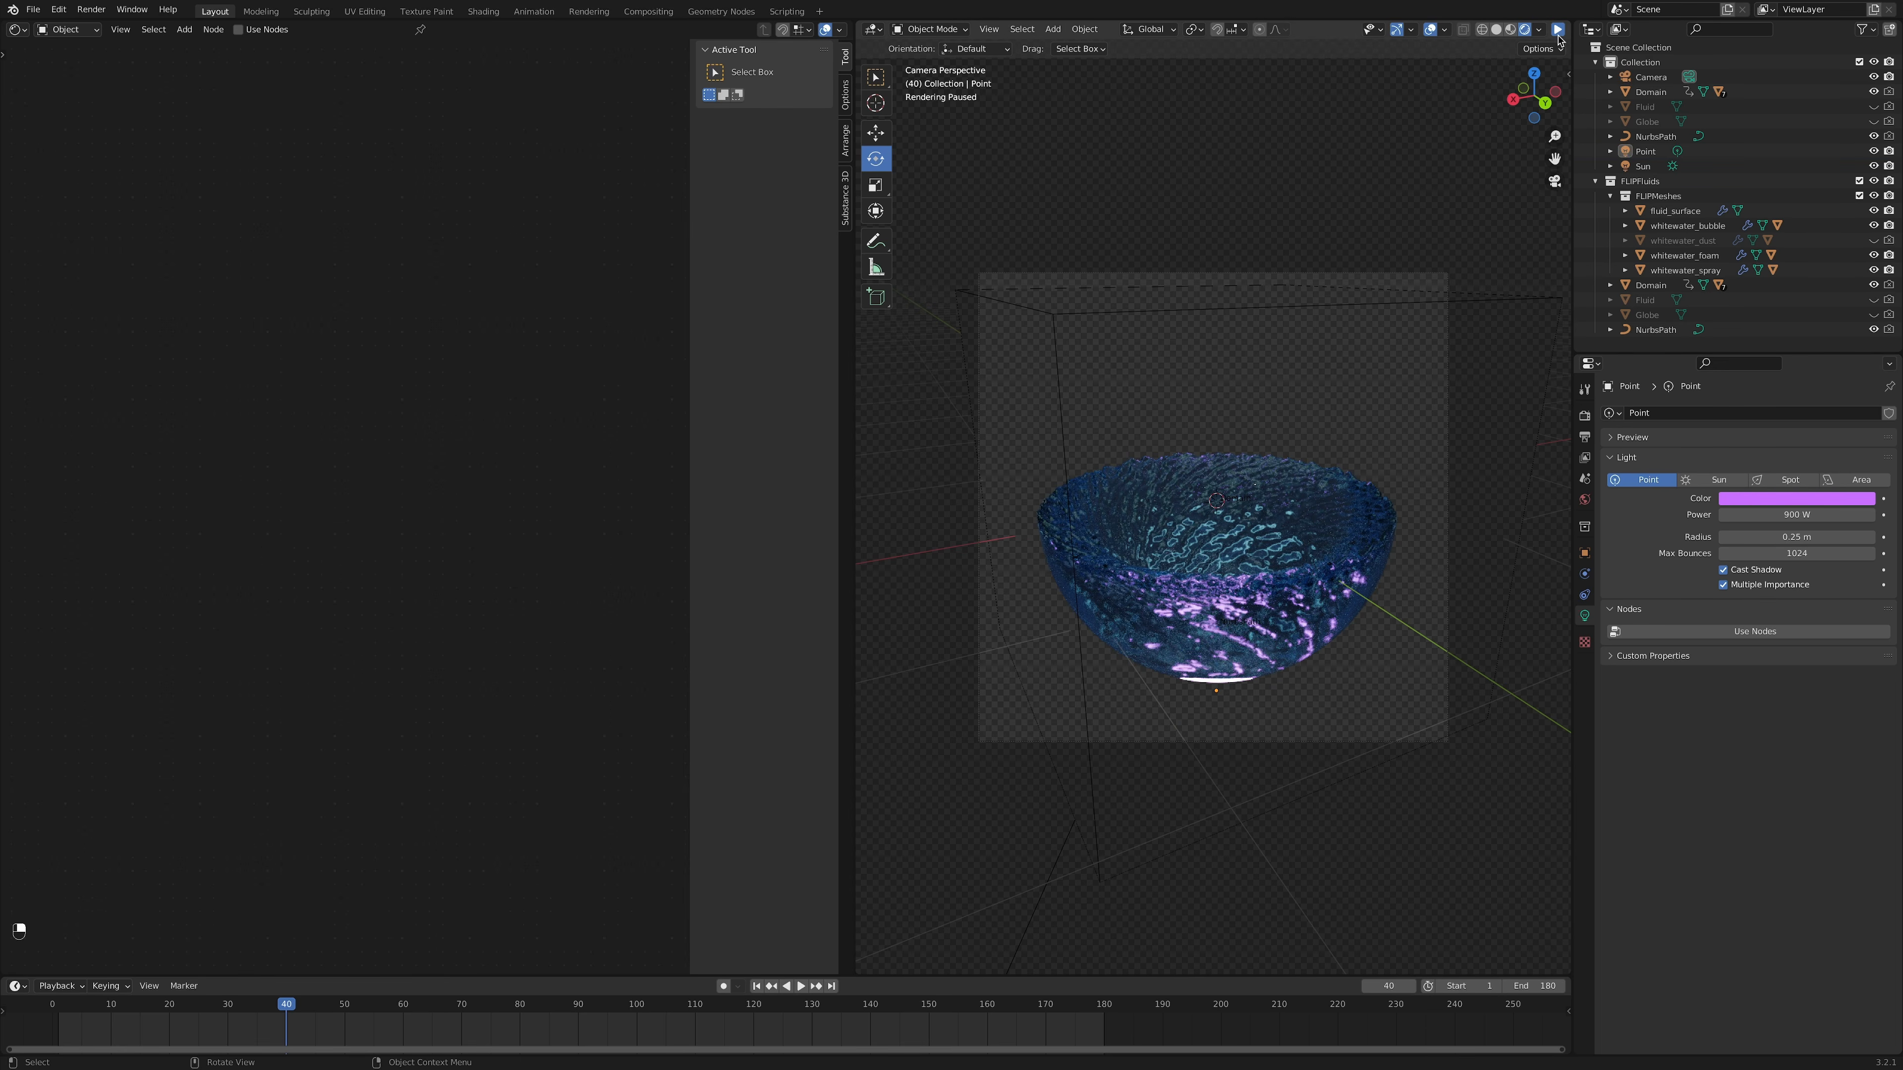
Step: Bring up whitewater_spray's FLIP Fluid Mesh Display settings and render frame 40
left_click(1685, 270)
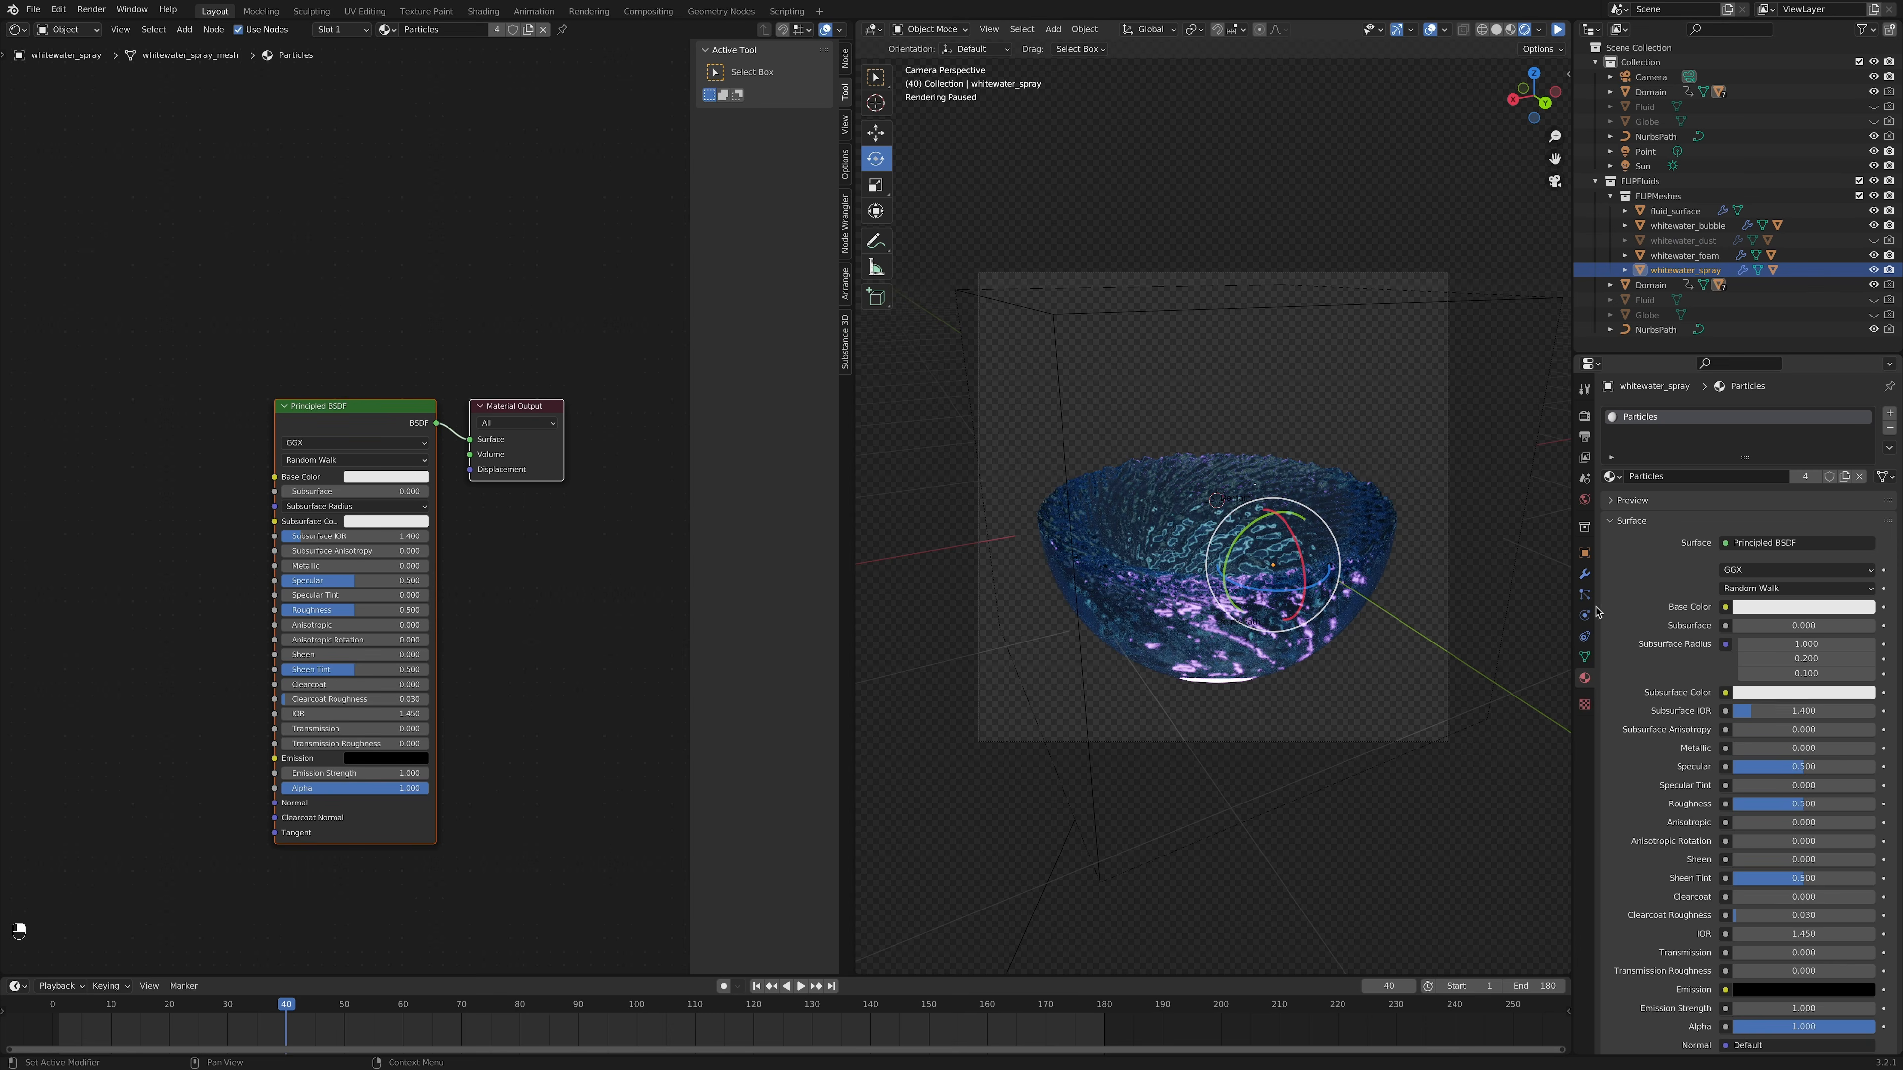
left_click(1589, 616)
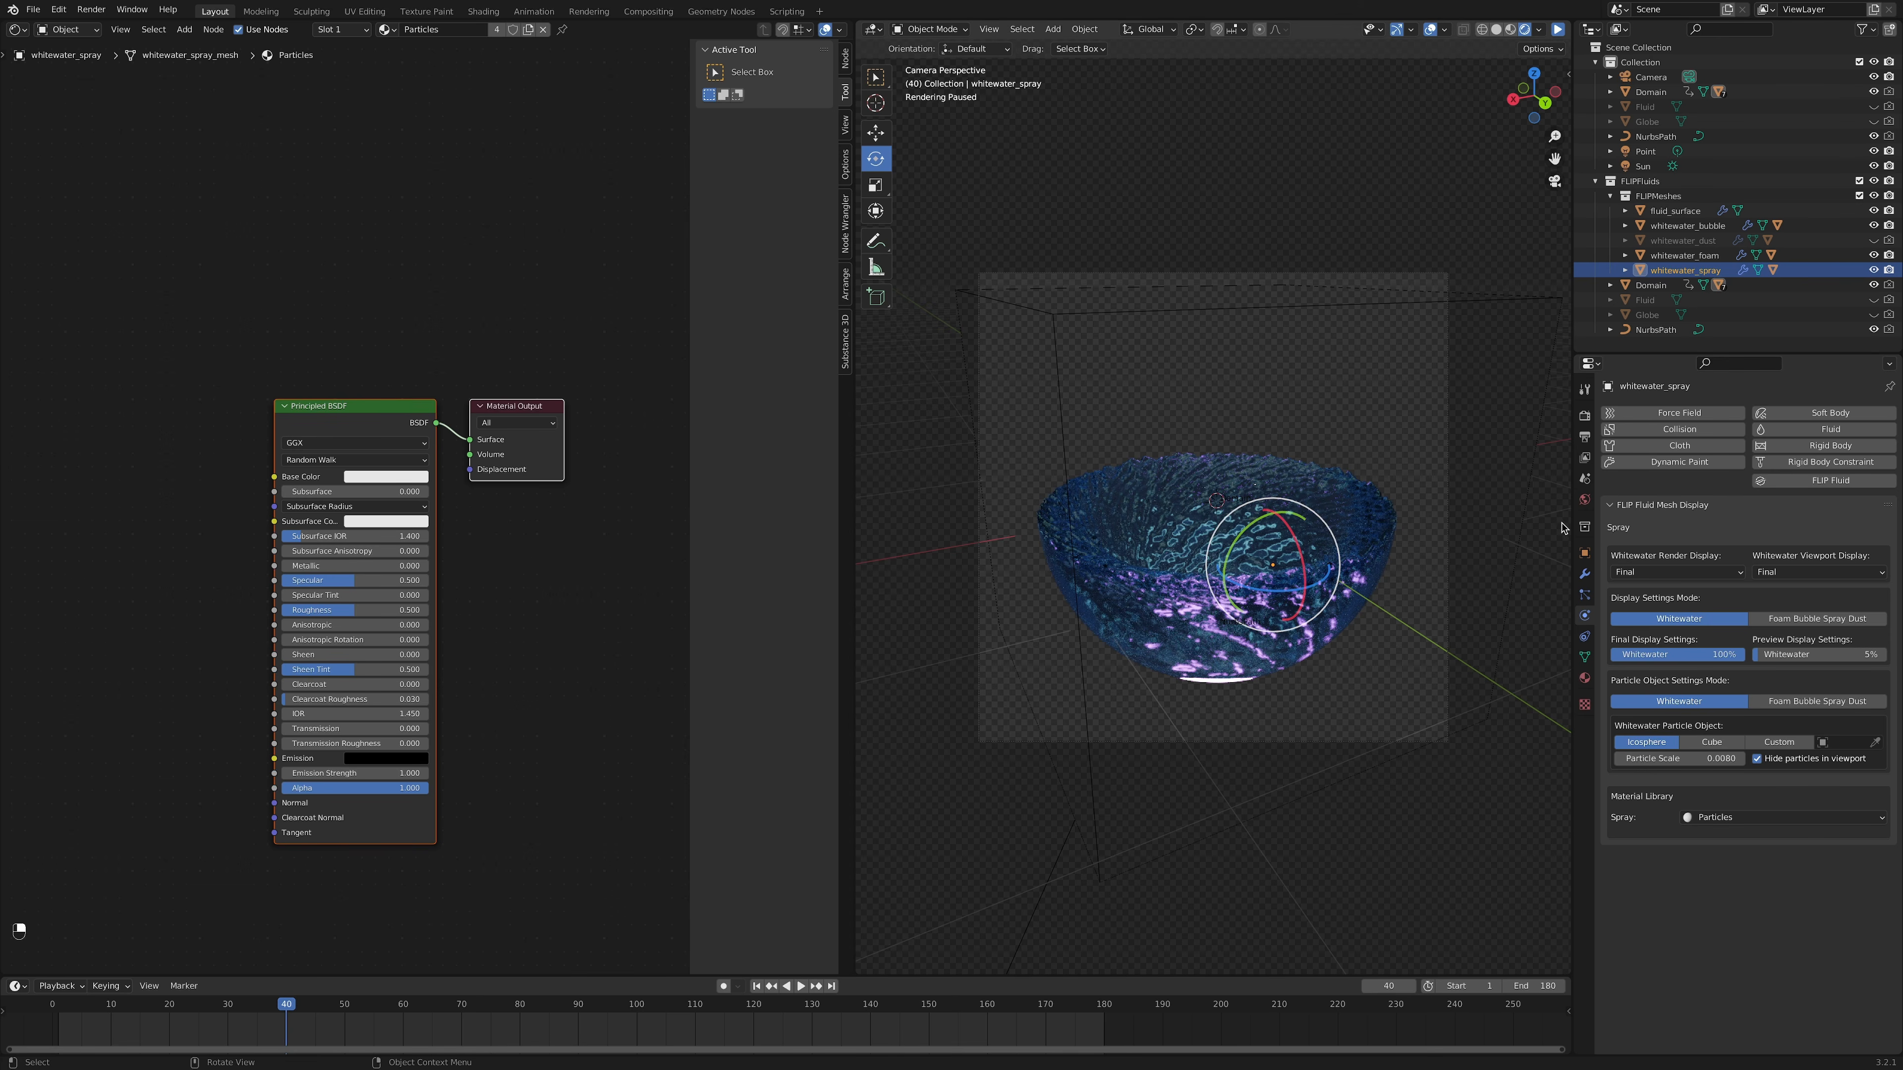
key("super+F12")
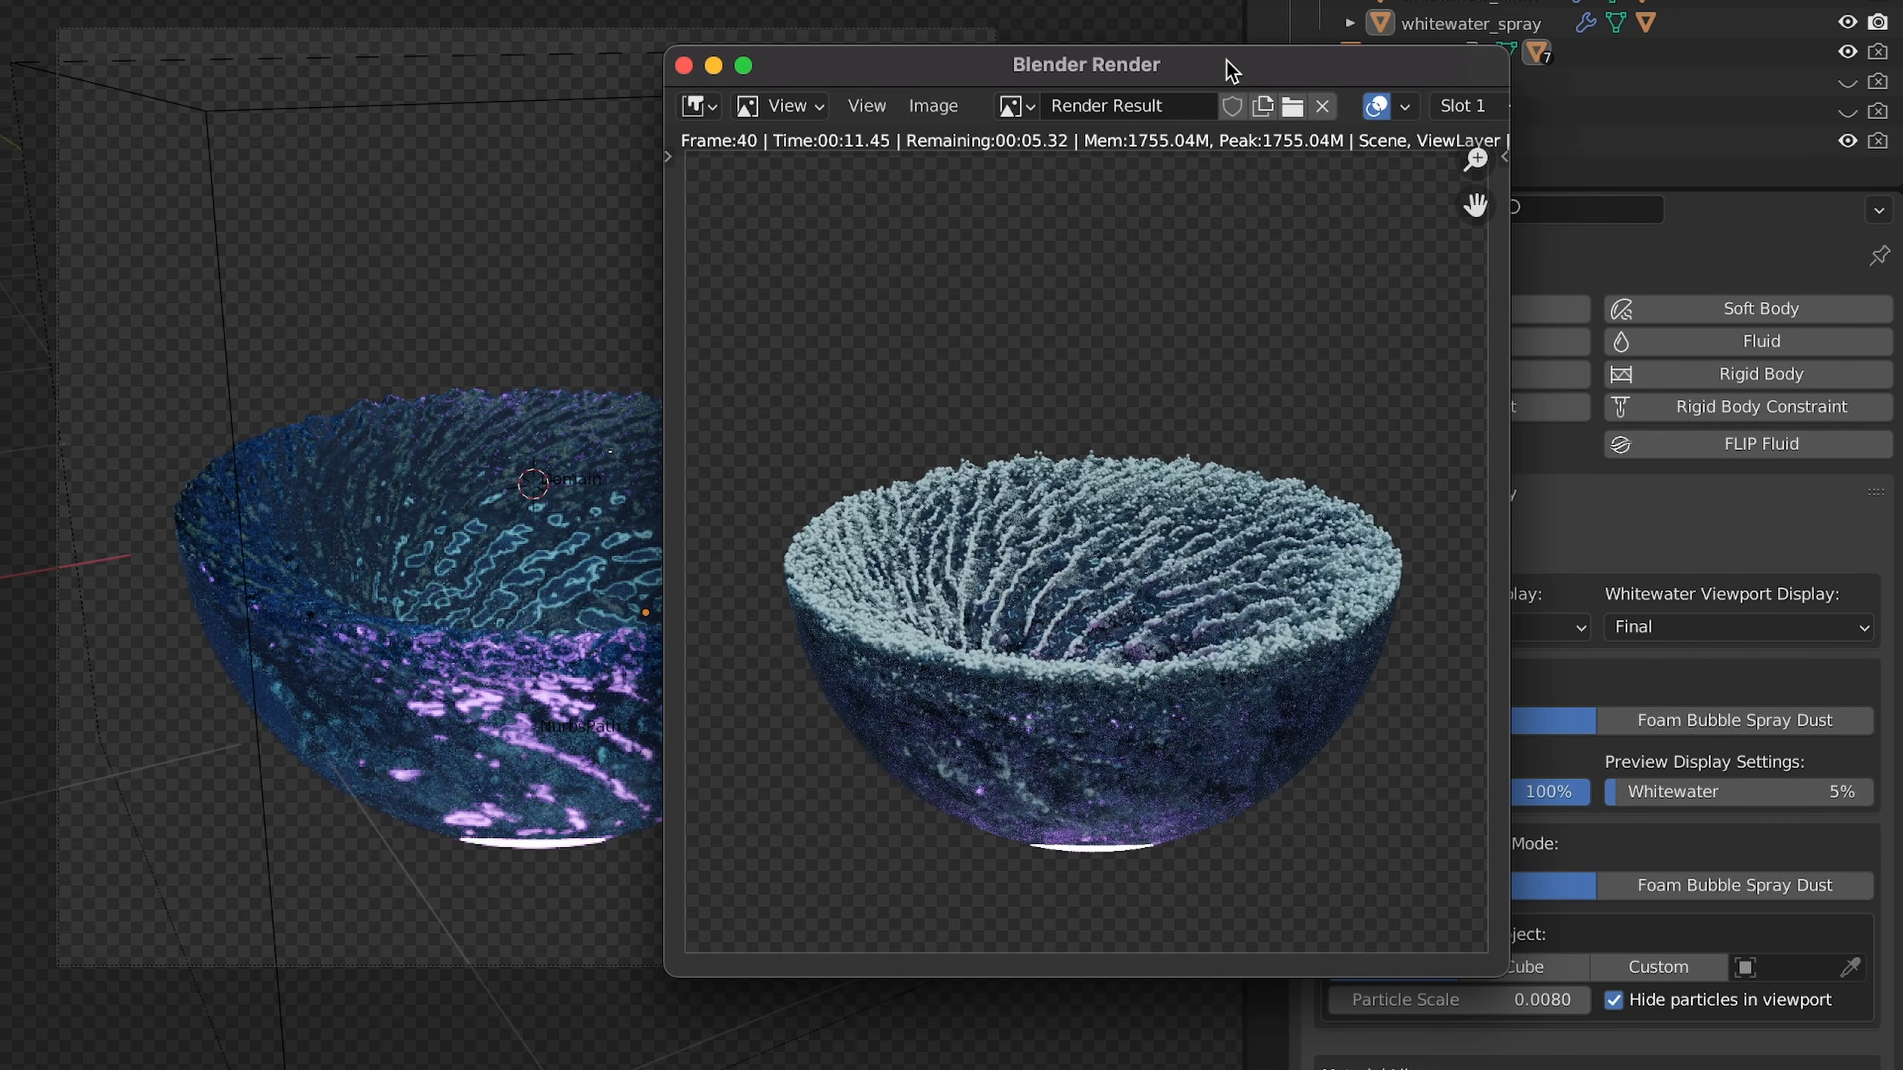
Step: Examine the size of the whitewater particles along the bowl's rim in the rendered image, and close the render
scroll(1170, 667, "up", 2)
middle_click_drag(1186, 673, 1170, 602)
scroll(1184, 652, "up", 1)
scroll(1161, 614, "down", 1)
middle_click_drag(1109, 667, 1394, 510)
scroll(1194, 557, "up", 1)
scroll(1195, 556, "up", 1)
scroll(1052, 609, "up", 5)
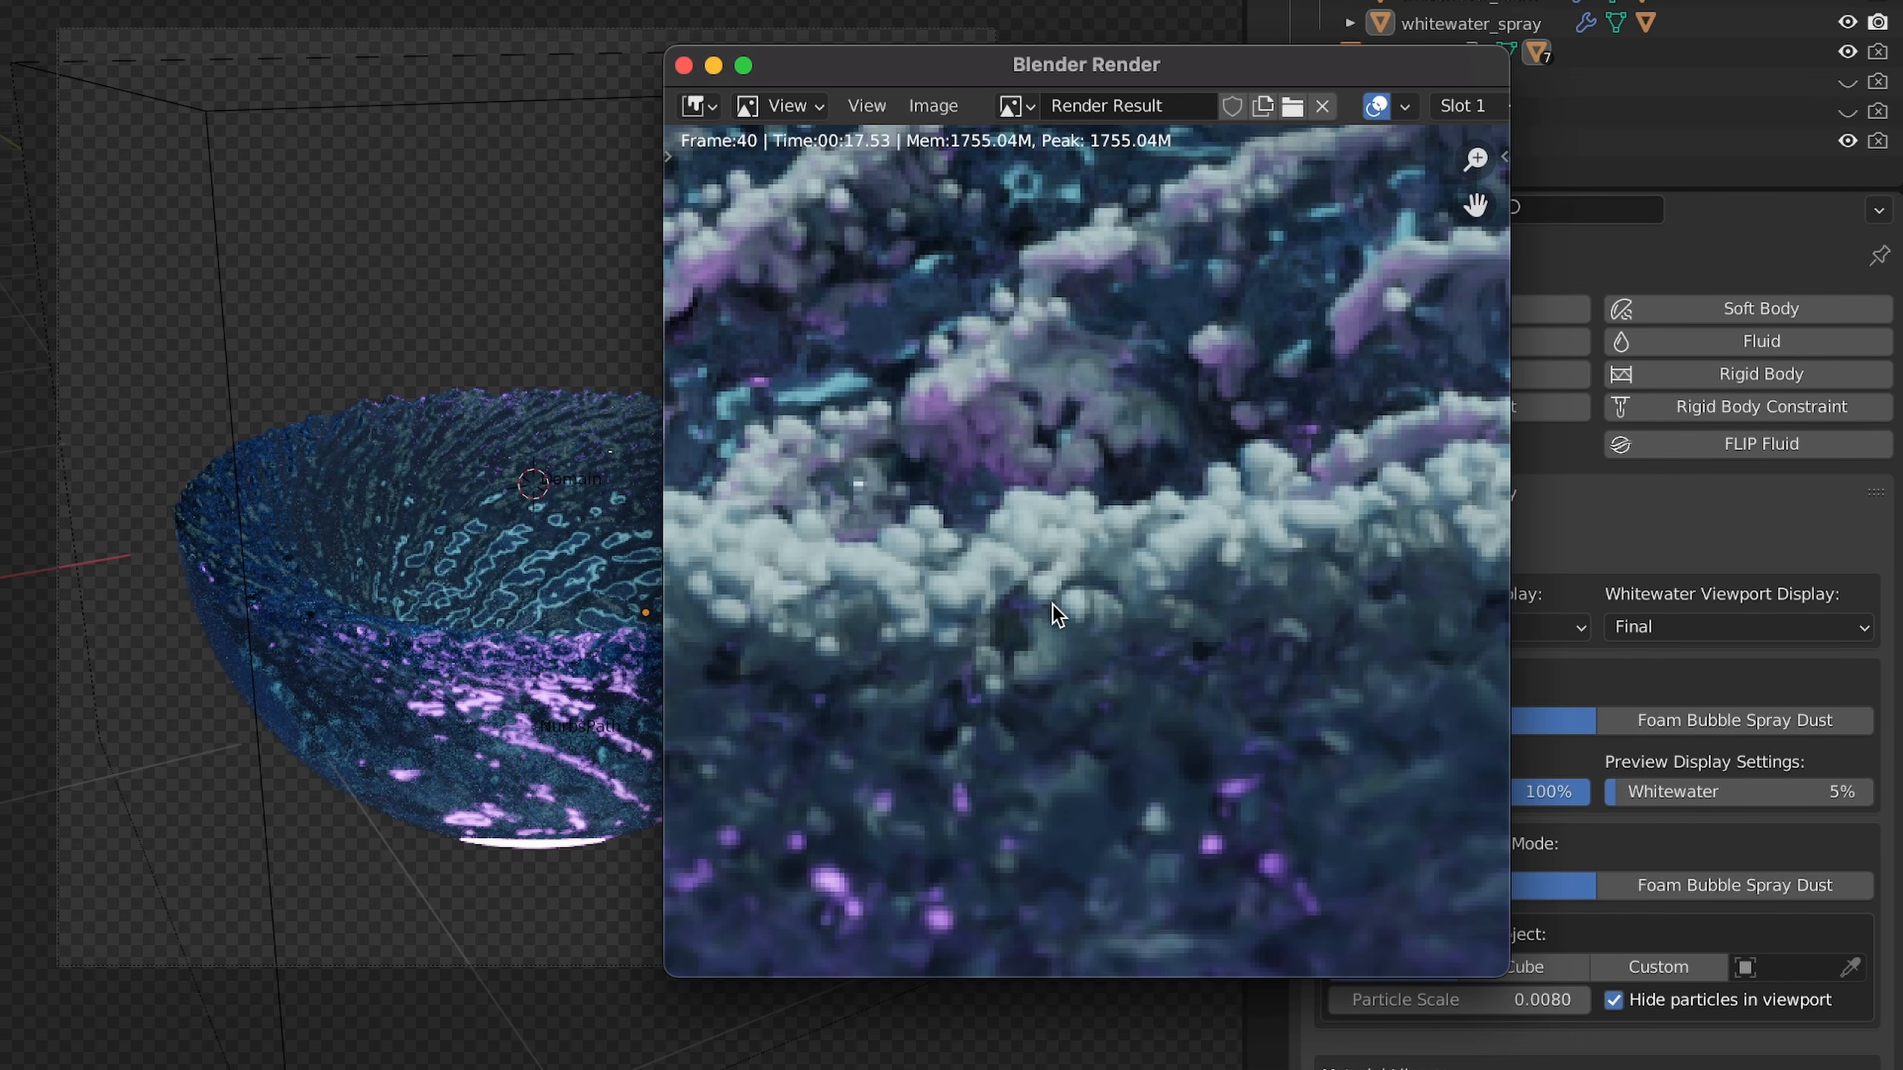
scroll(1056, 615, "down", 3)
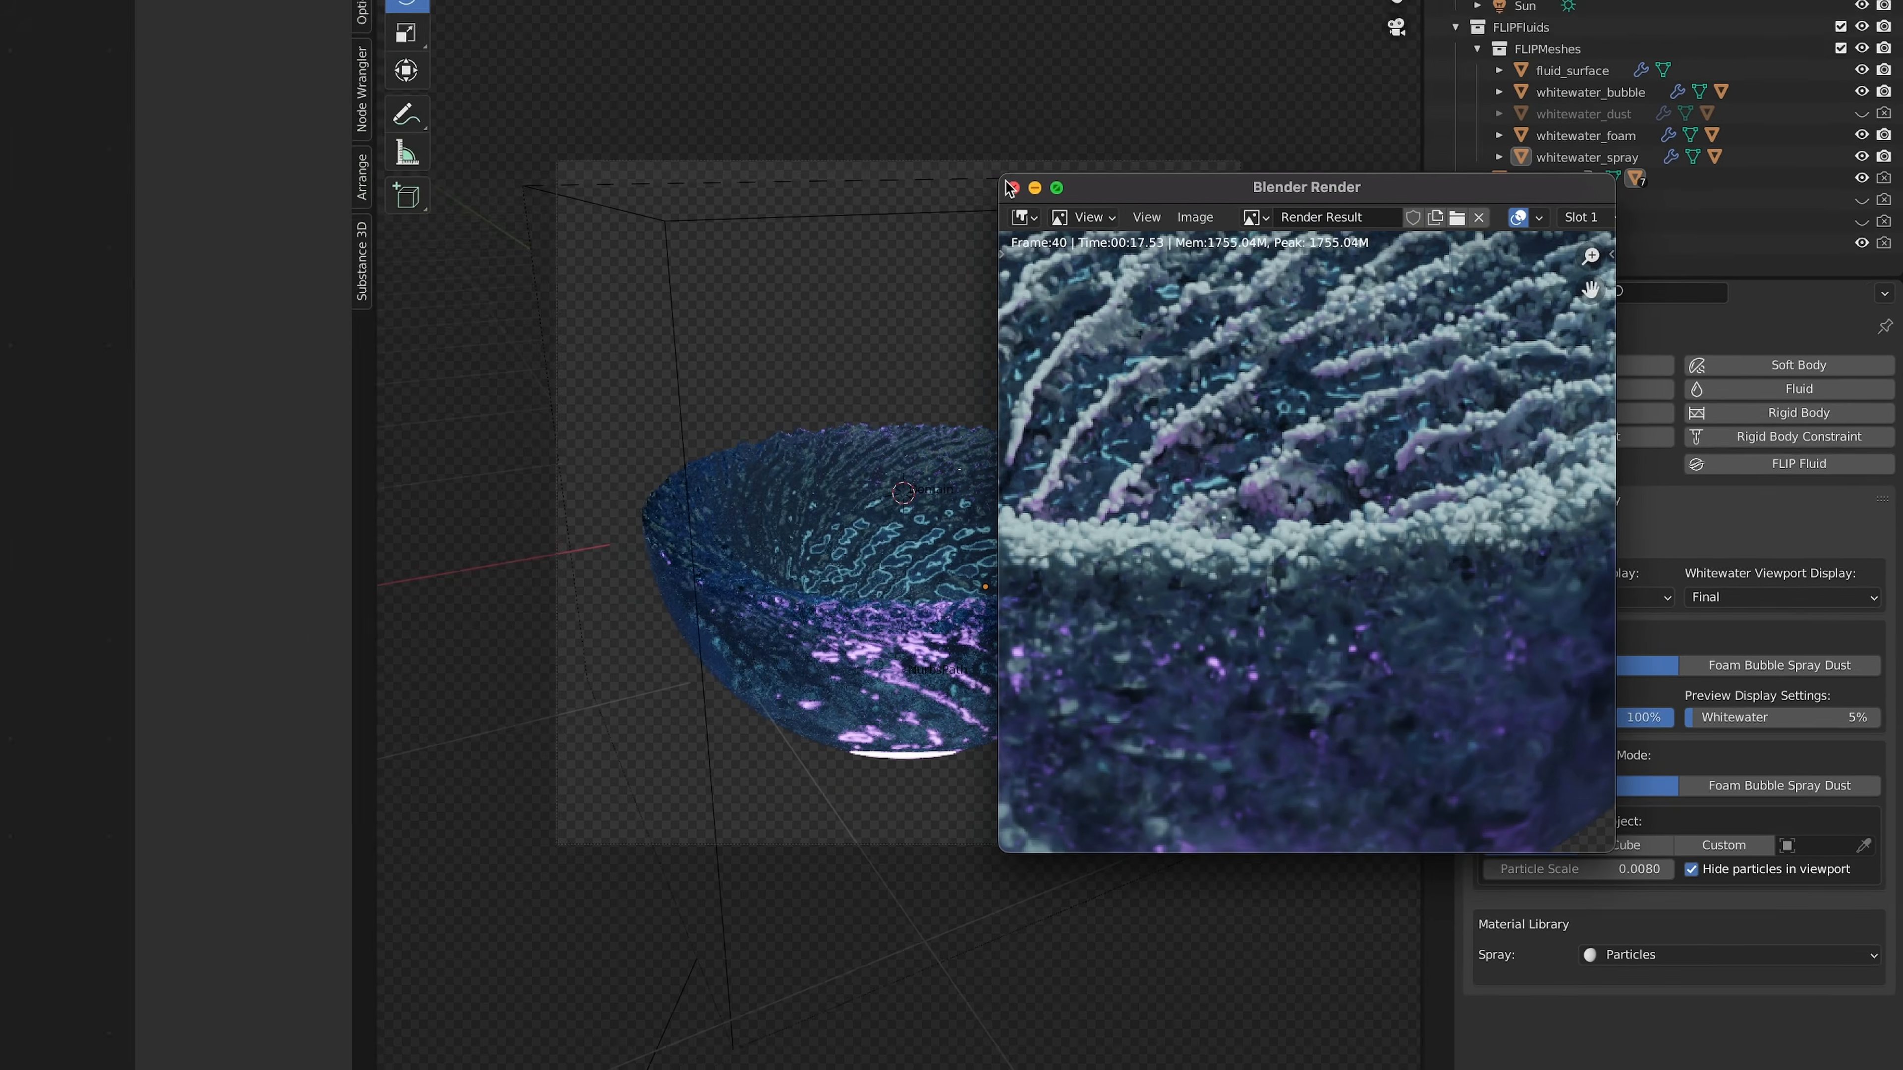
left_click(683, 65)
Step: Set the whitewater Particle Scale to 0.002 and check the setting on whitewater_foam and whitewater_bubble
left_click(1718, 759)
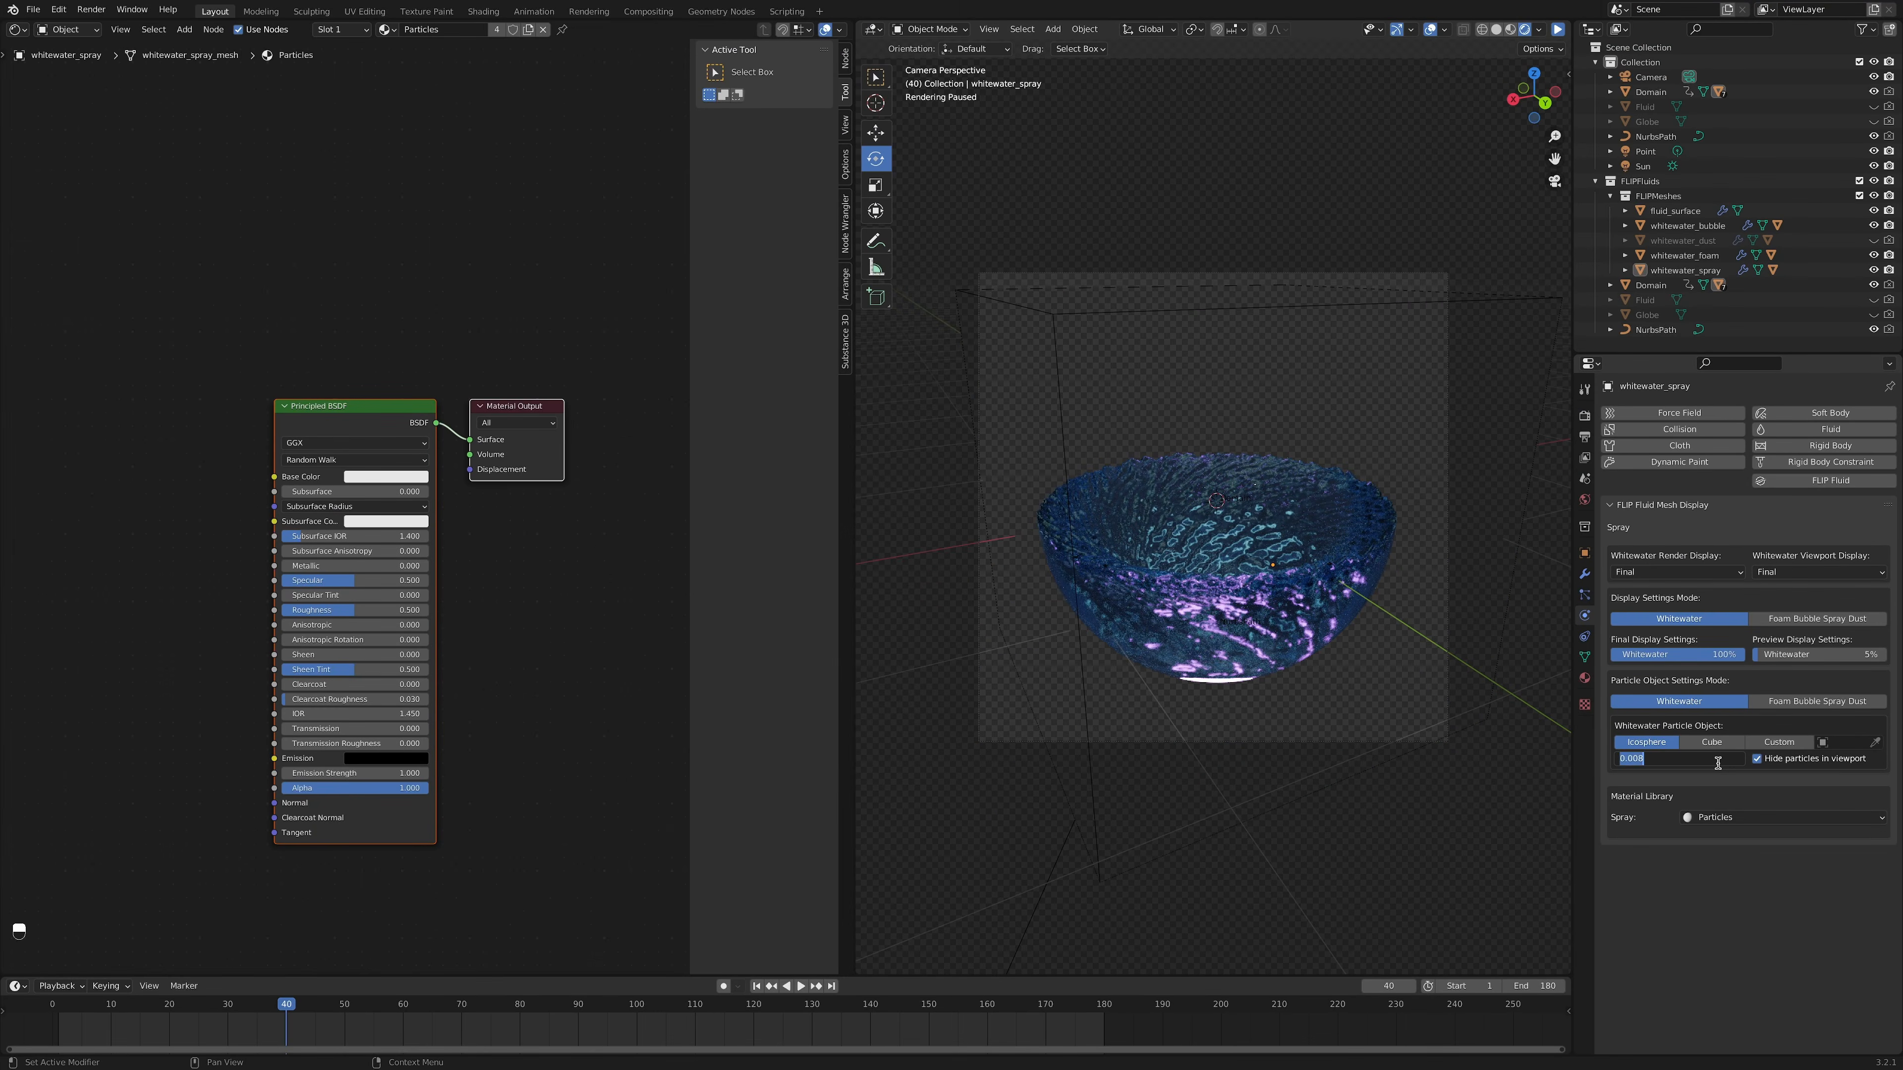
type(".002")
key("Return")
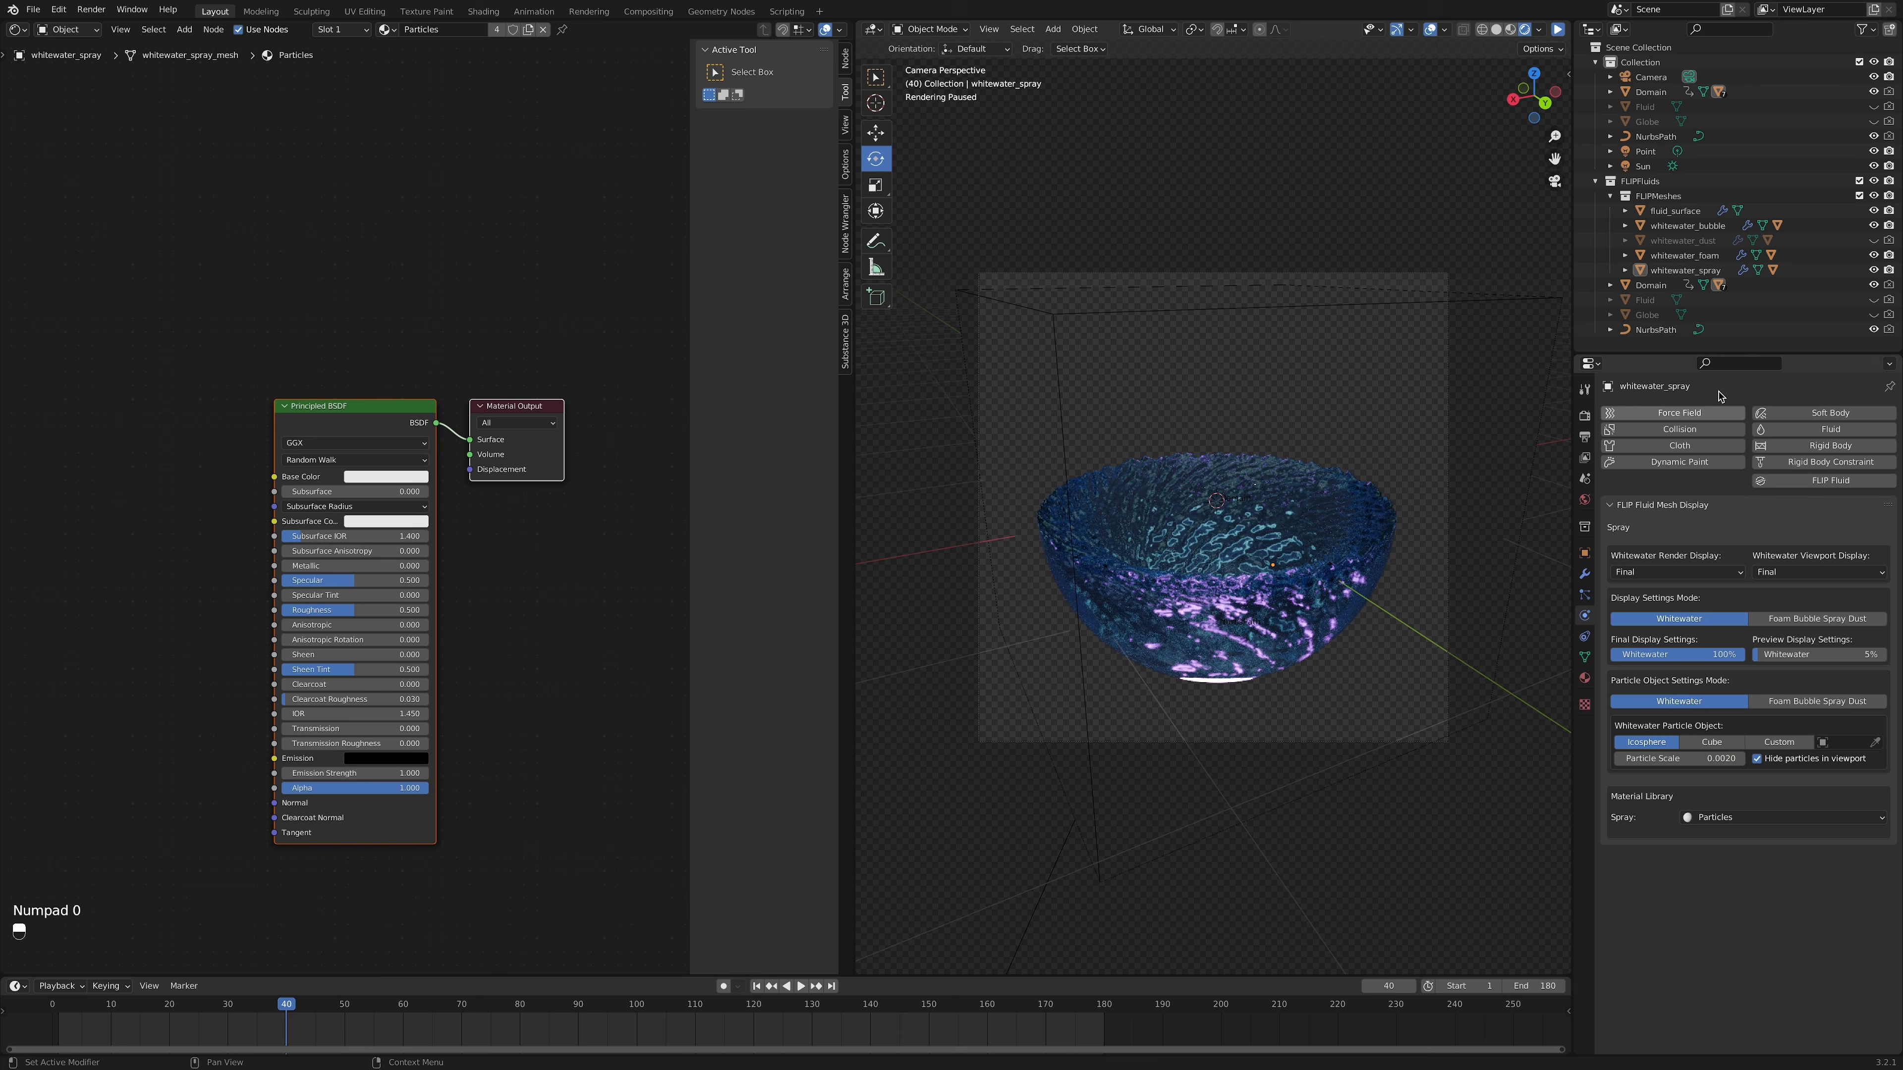
left_click(1692, 258)
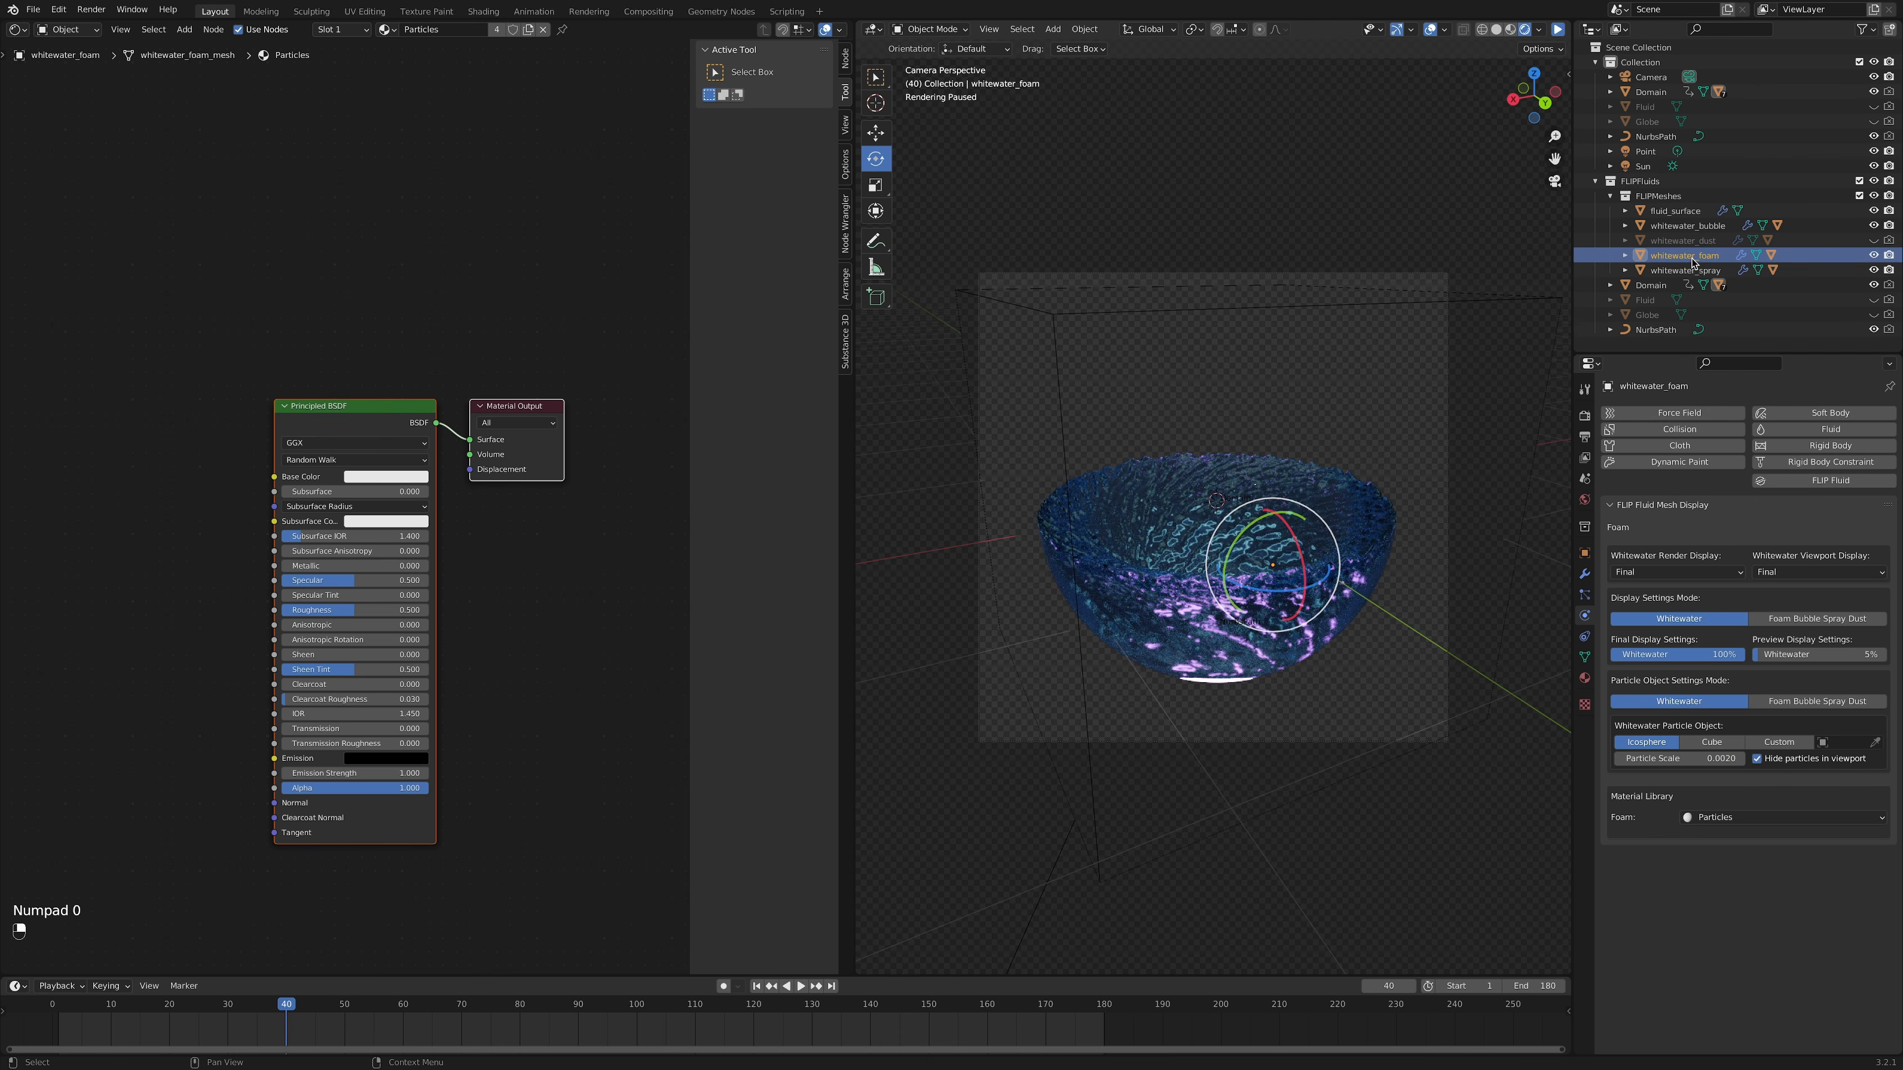
left_click(1703, 226)
left_click(1396, 385)
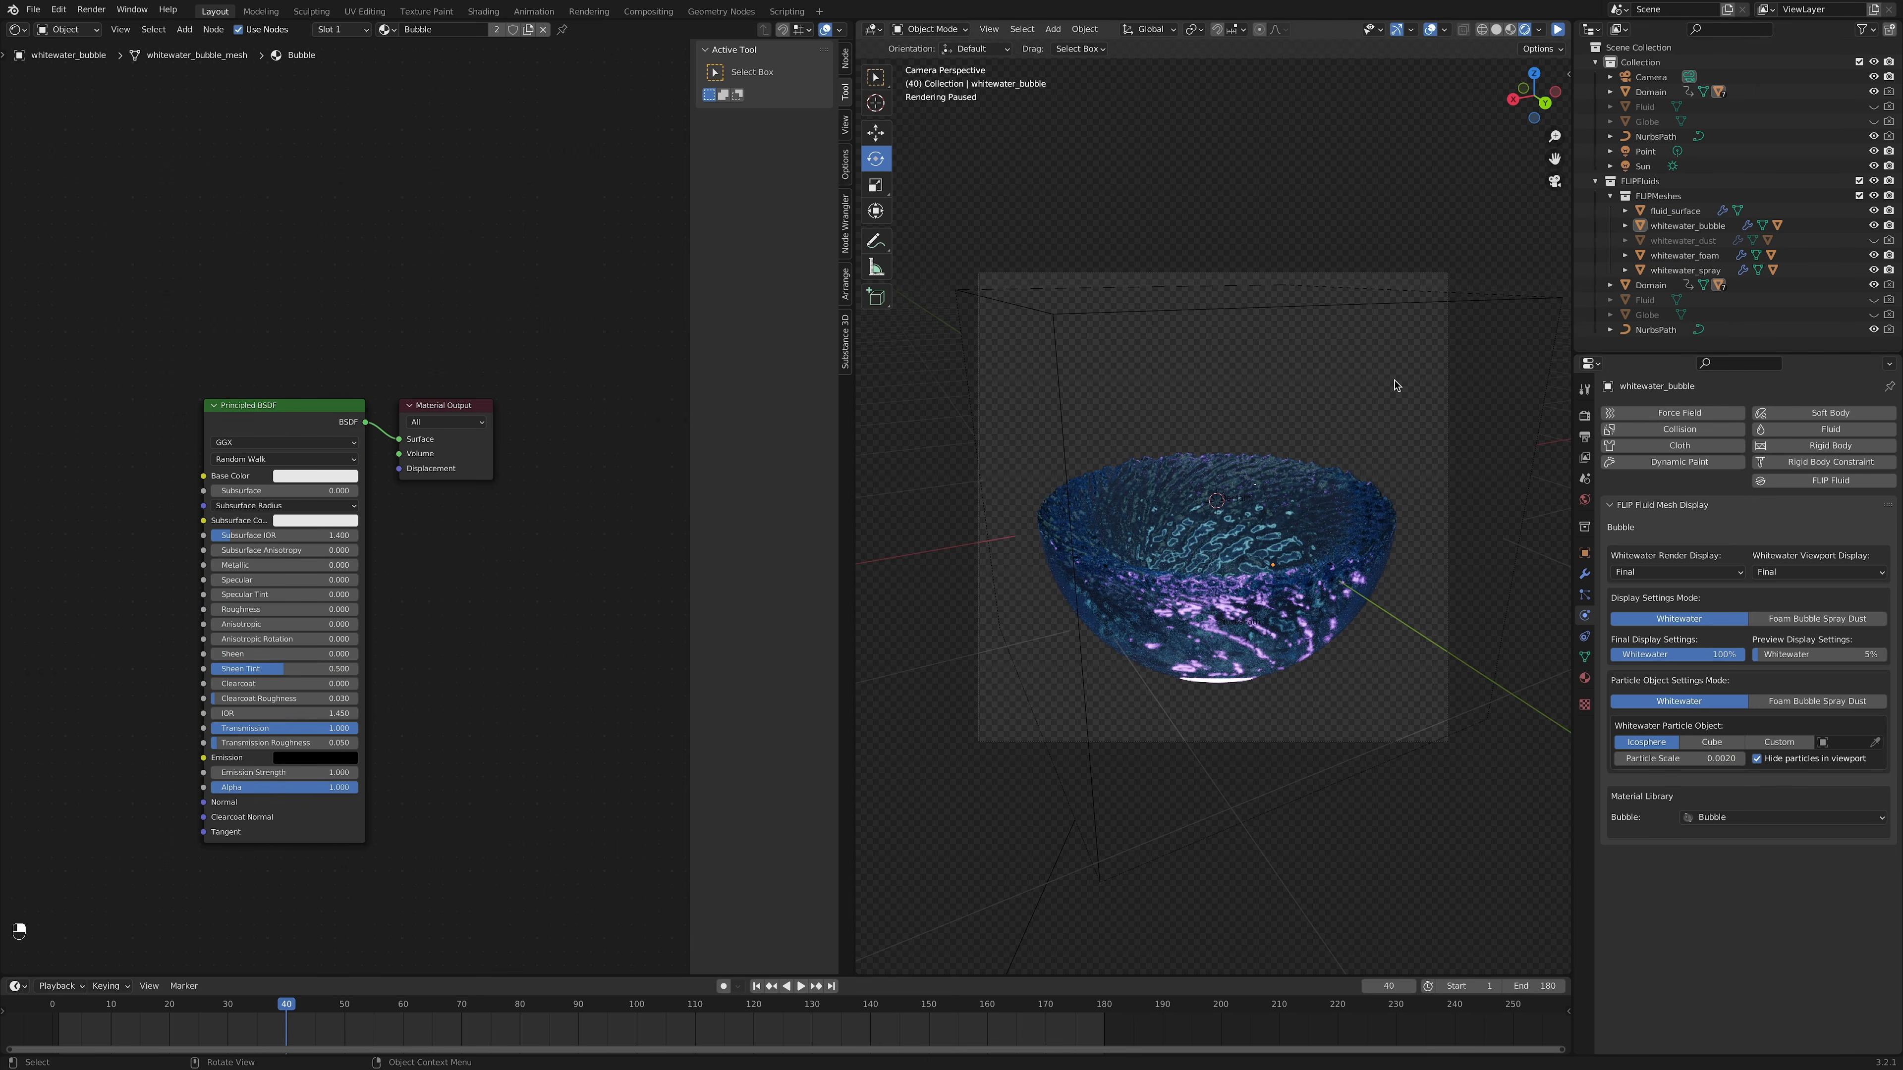
Step: Set the output resolution percentage to 200%
left_click(1584, 417)
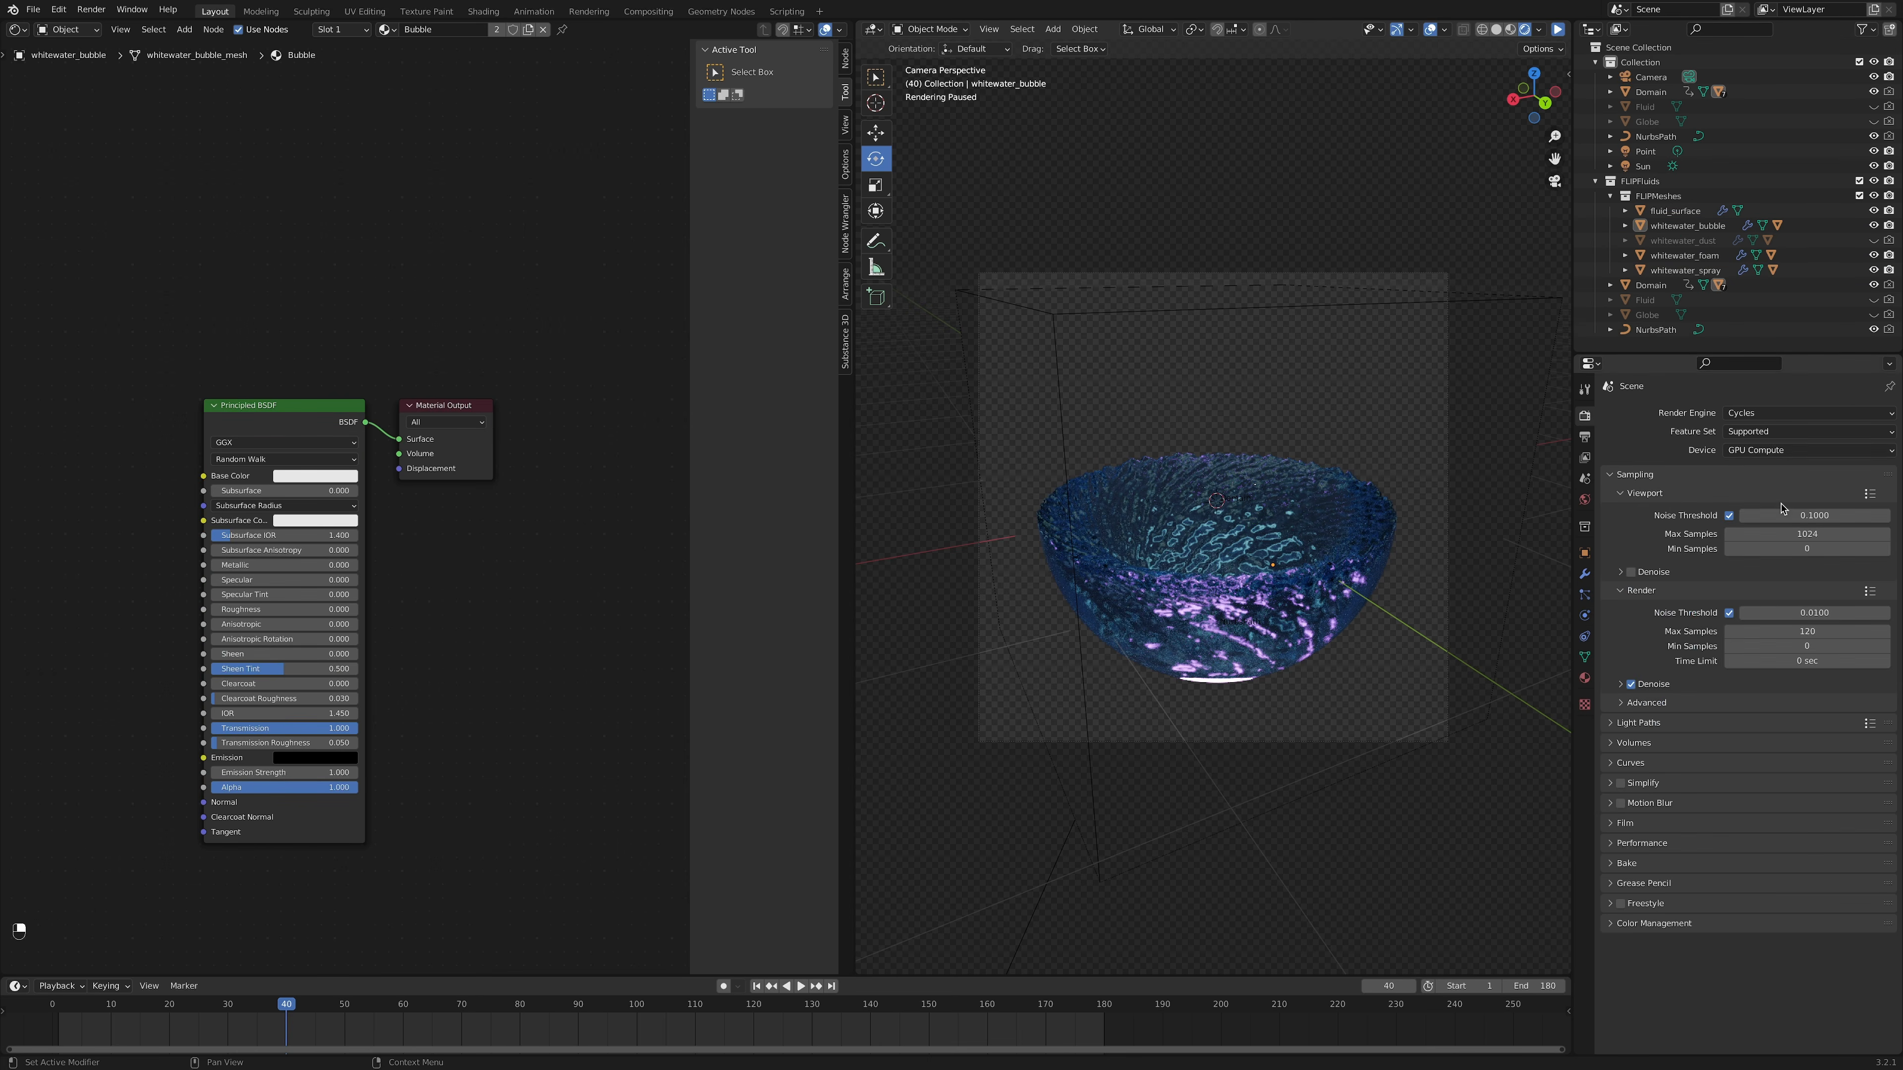
left_click(1585, 437)
left_click(1769, 462)
type("20")
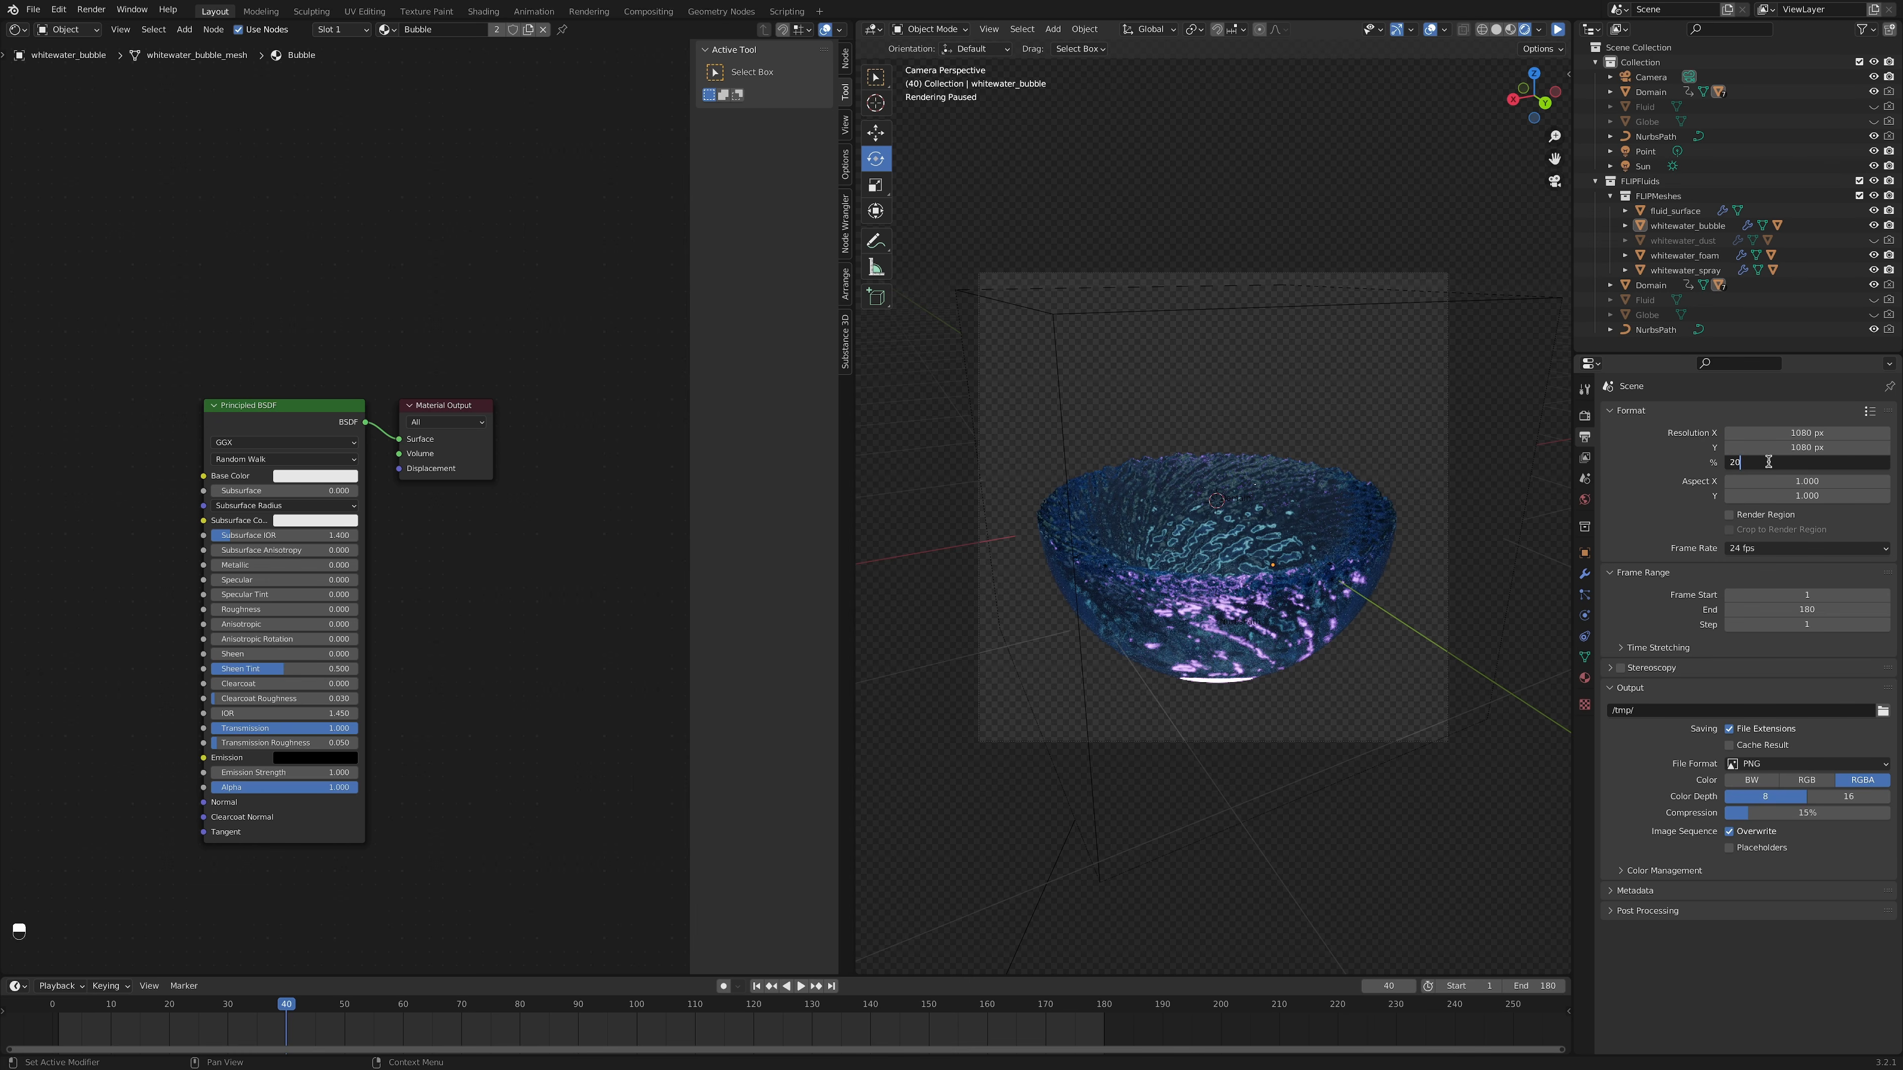
type("0")
key("Return")
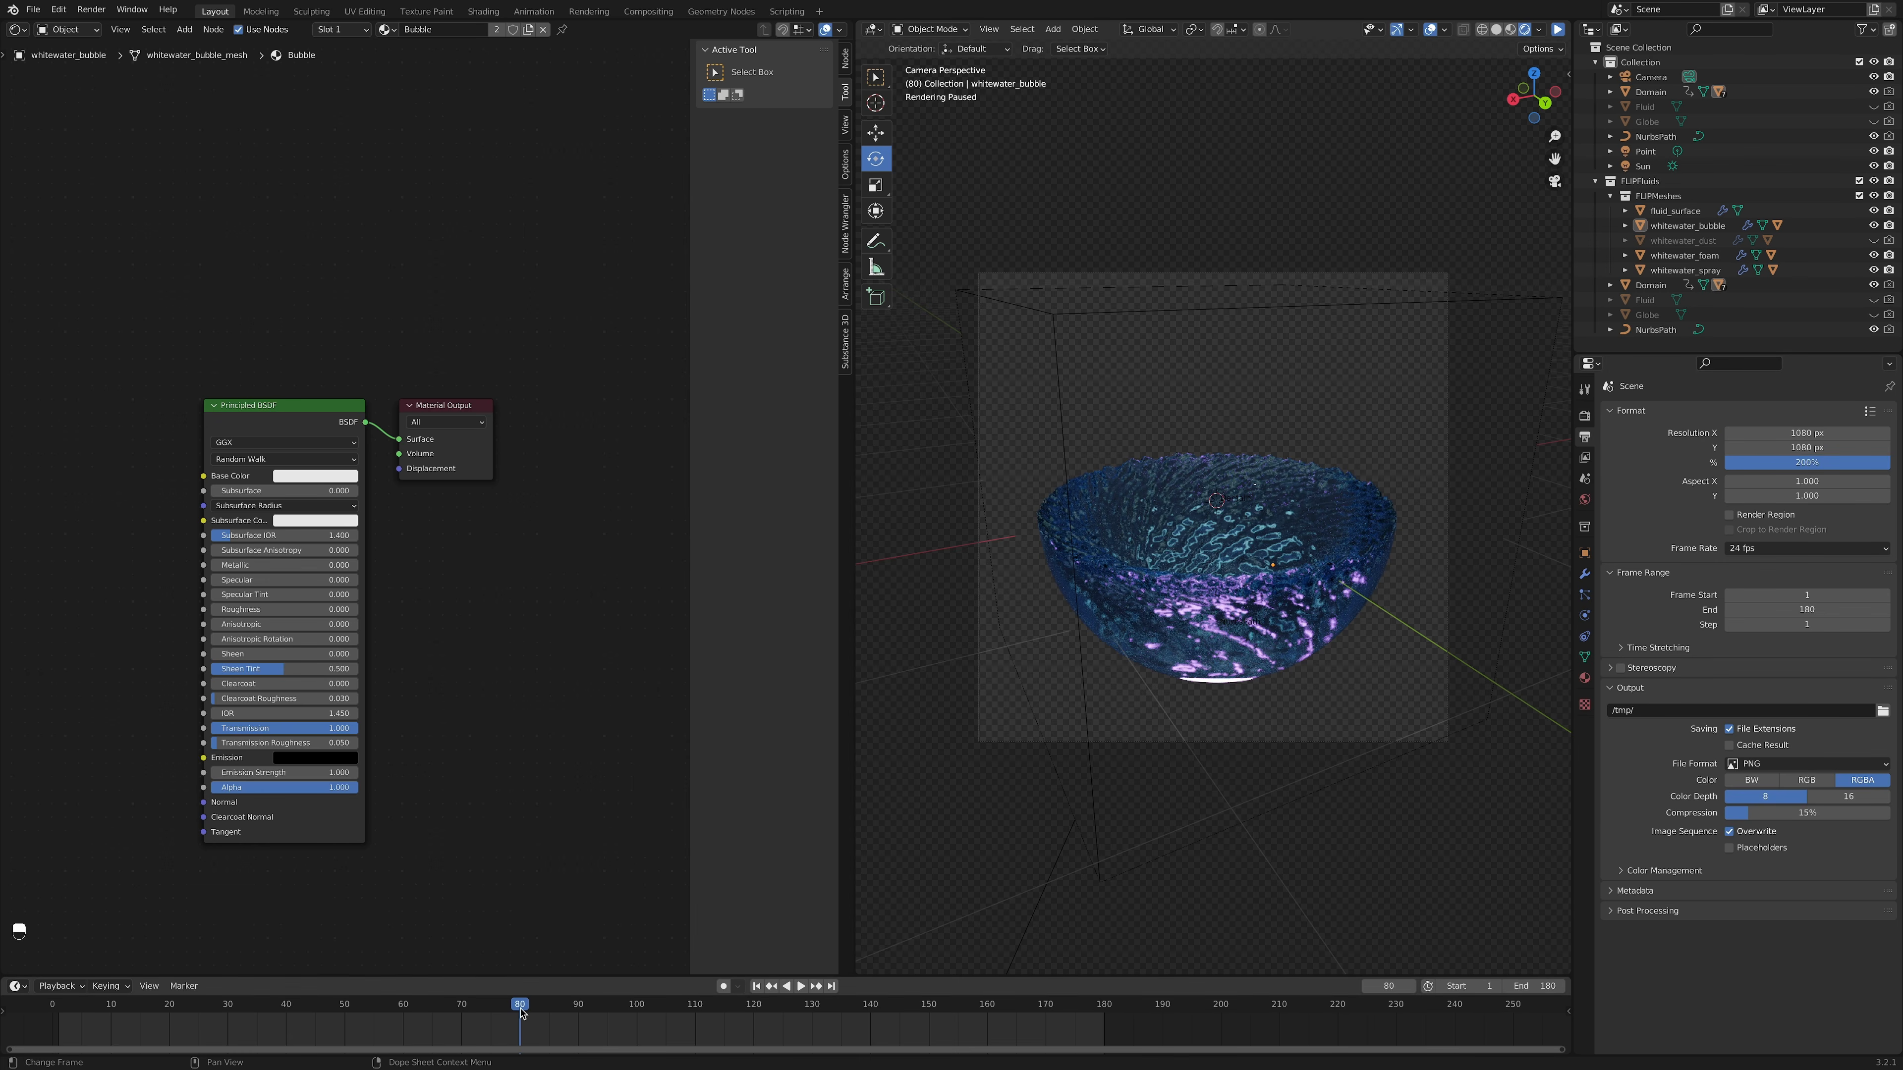
Step: Switch the viewport to solid shading, go to frame 120, and render that frame
left_click(1496, 30)
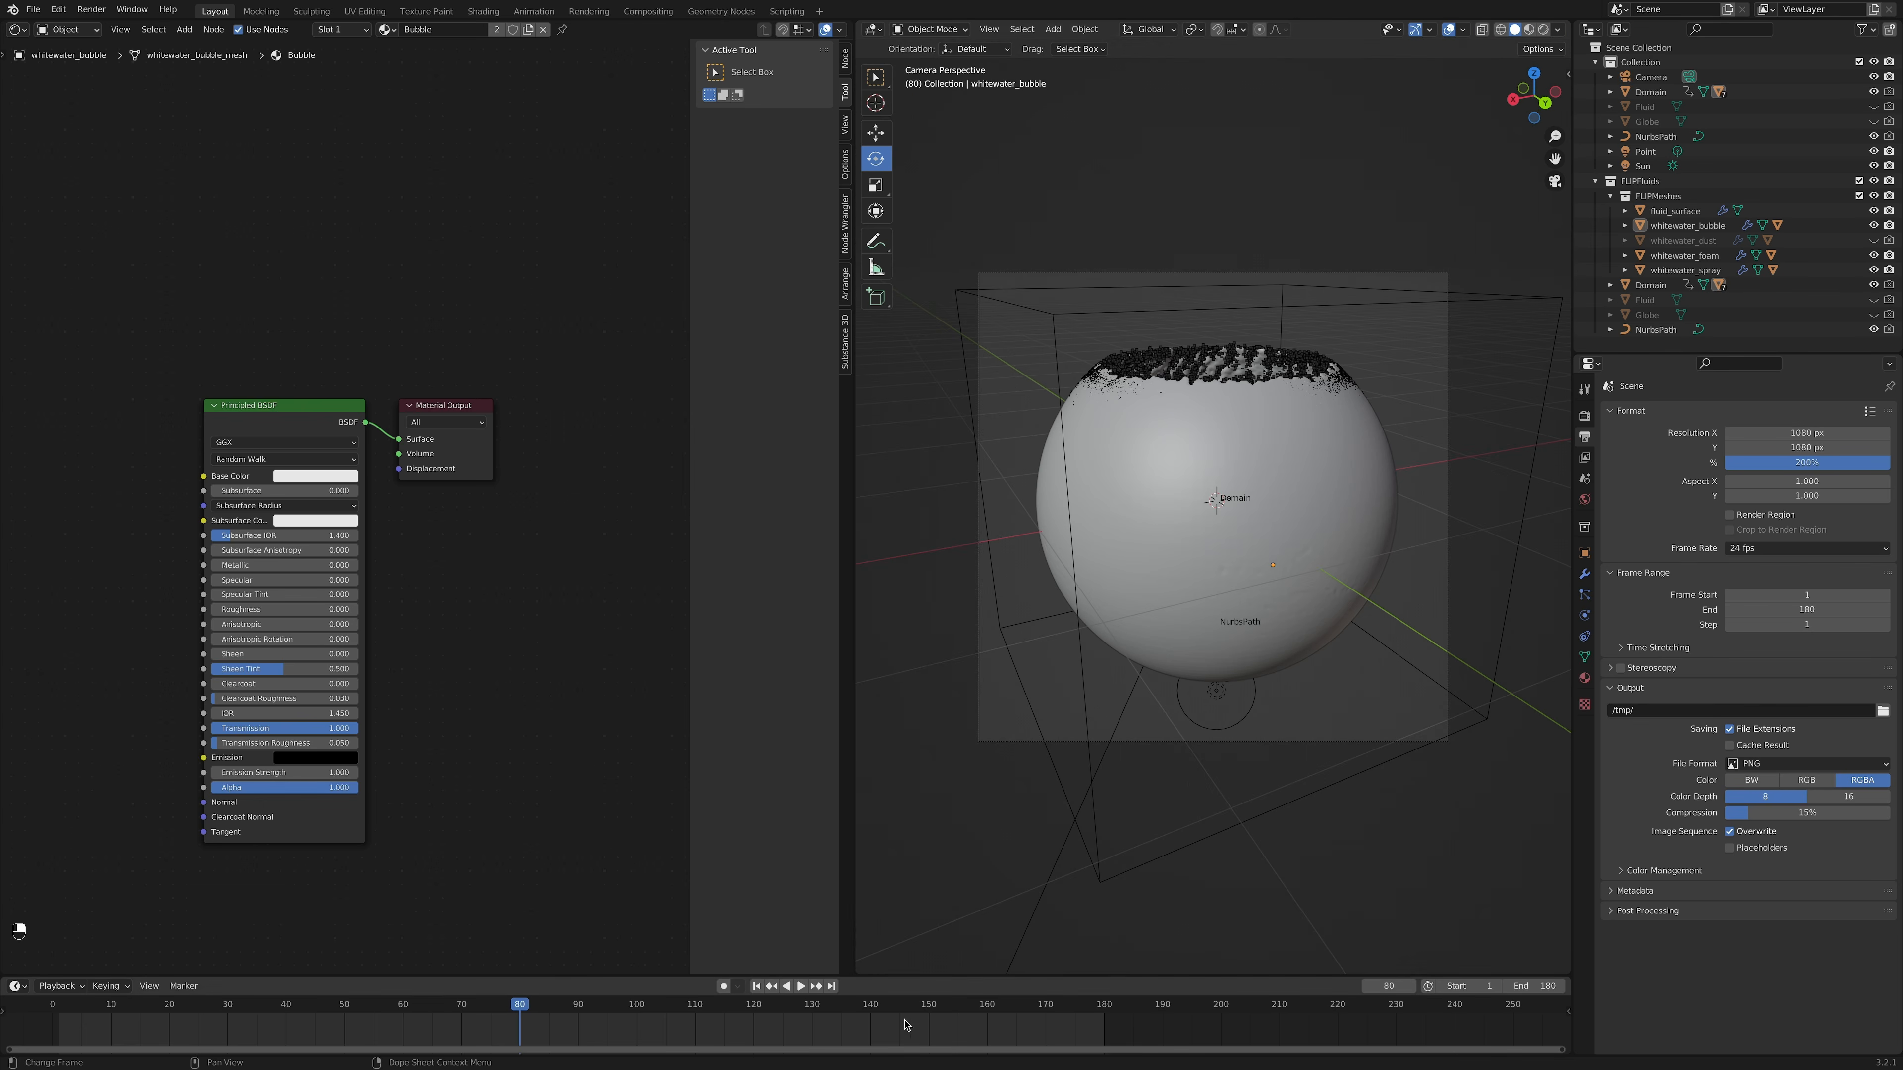
left_click(754, 1013)
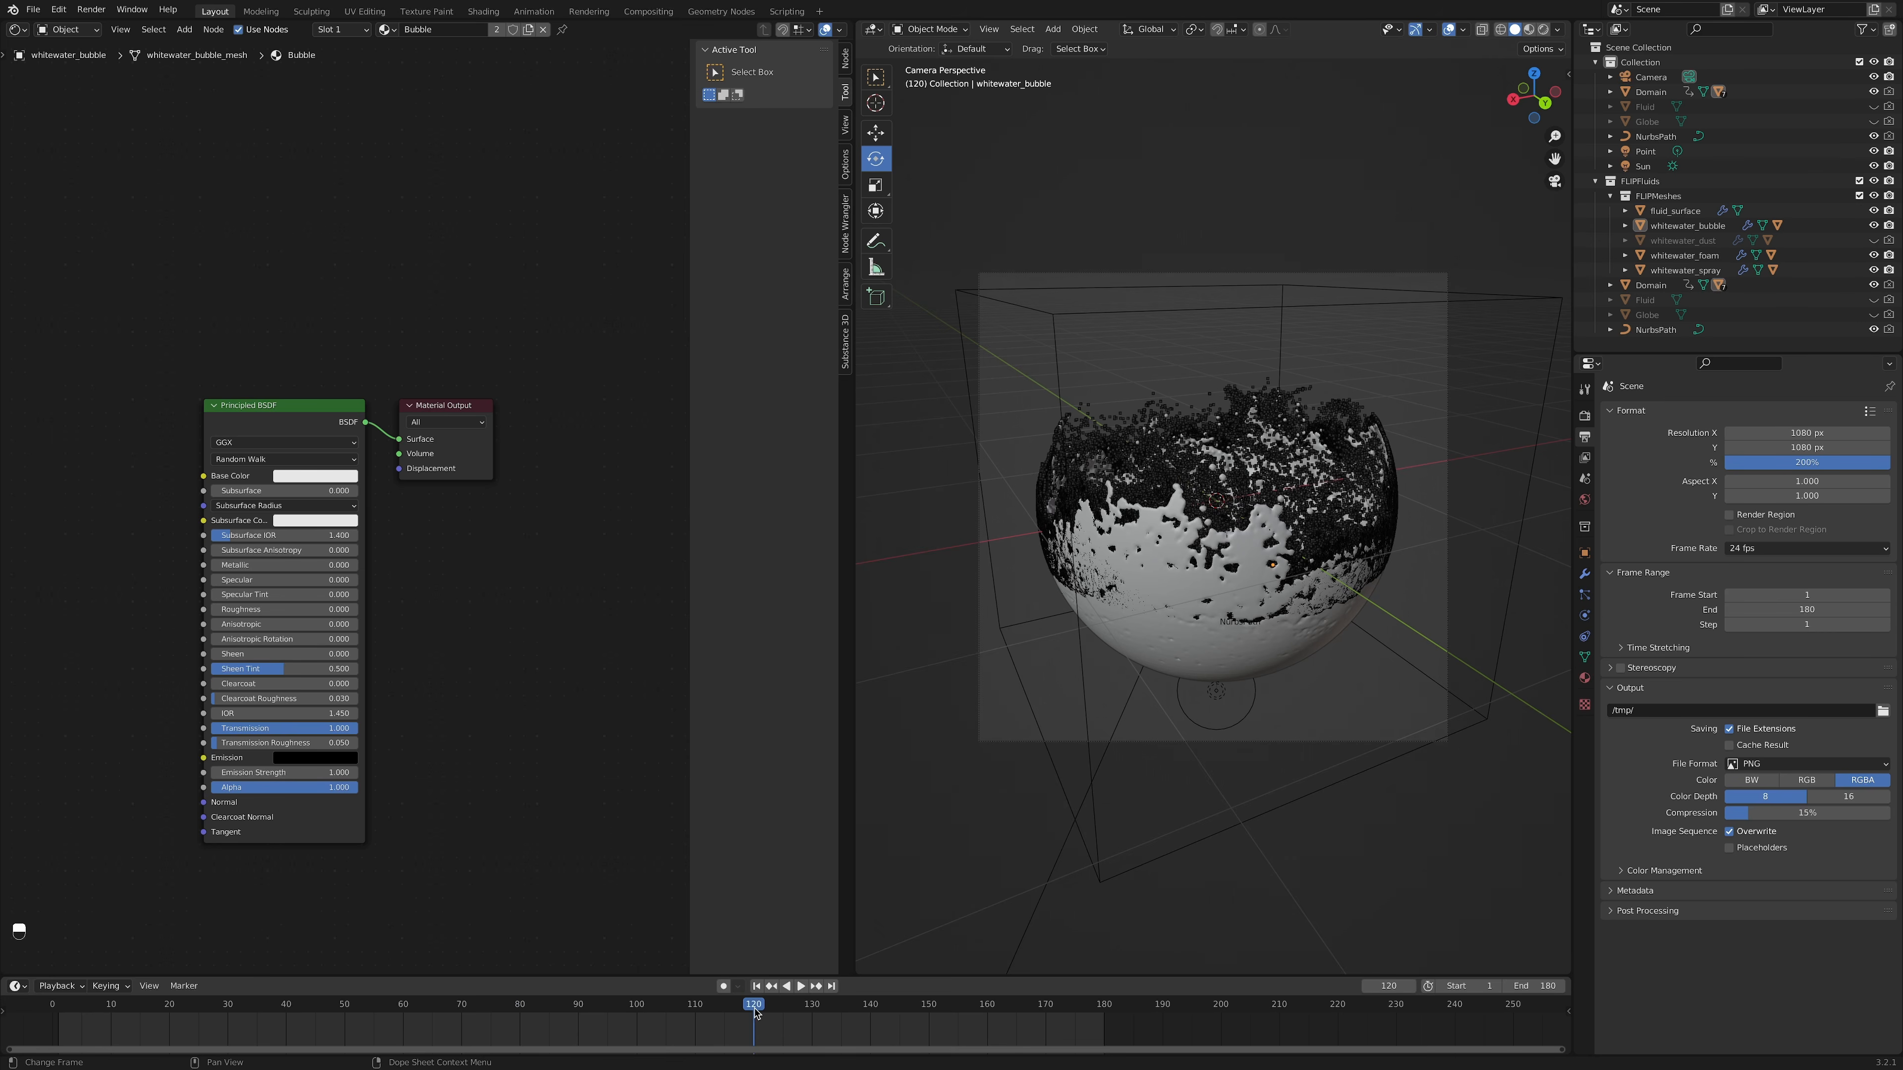
key("F12")
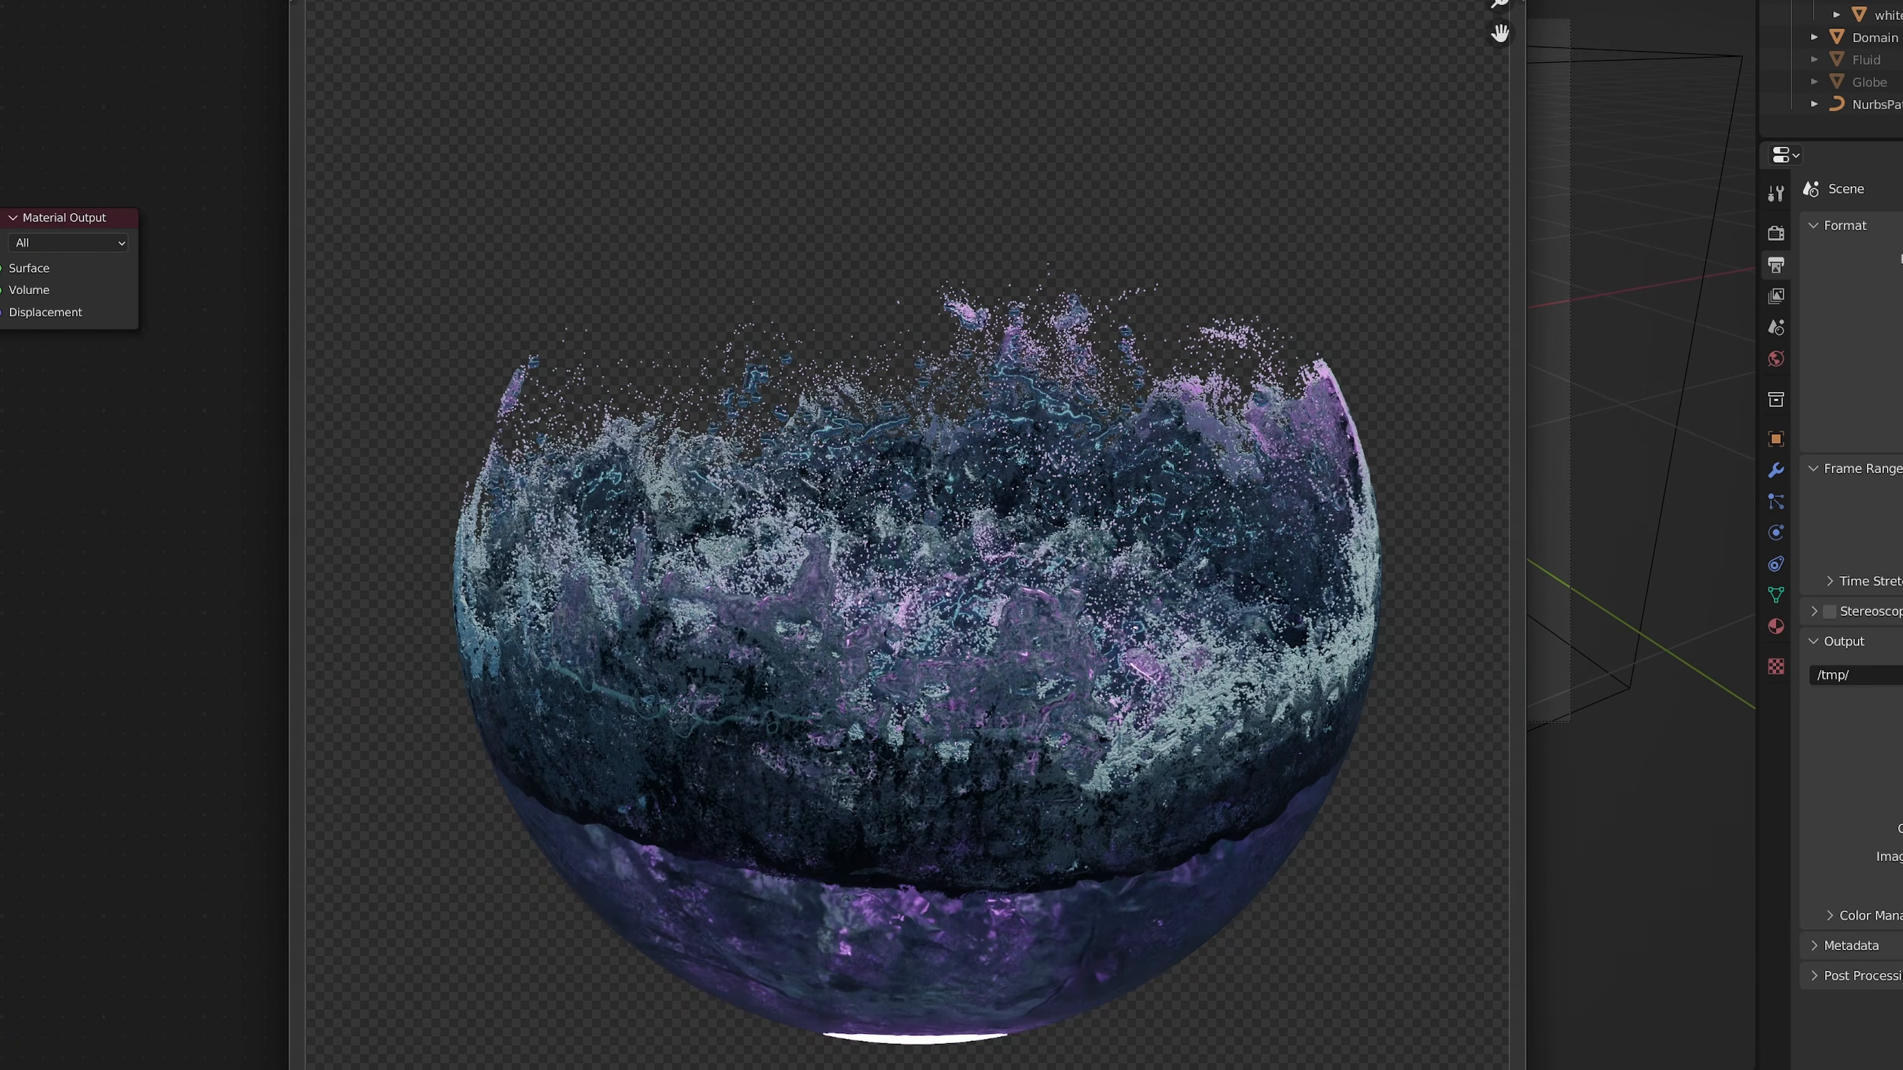
Step: Examine the foam, spray, and bubble detail up close in the frame 120 render
scroll(972, 713, "up", 3)
middle_click_drag(1340, 621, 855, 711)
scroll(855, 711, "up", 2)
middle_click_drag(666, 717, 1159, 665)
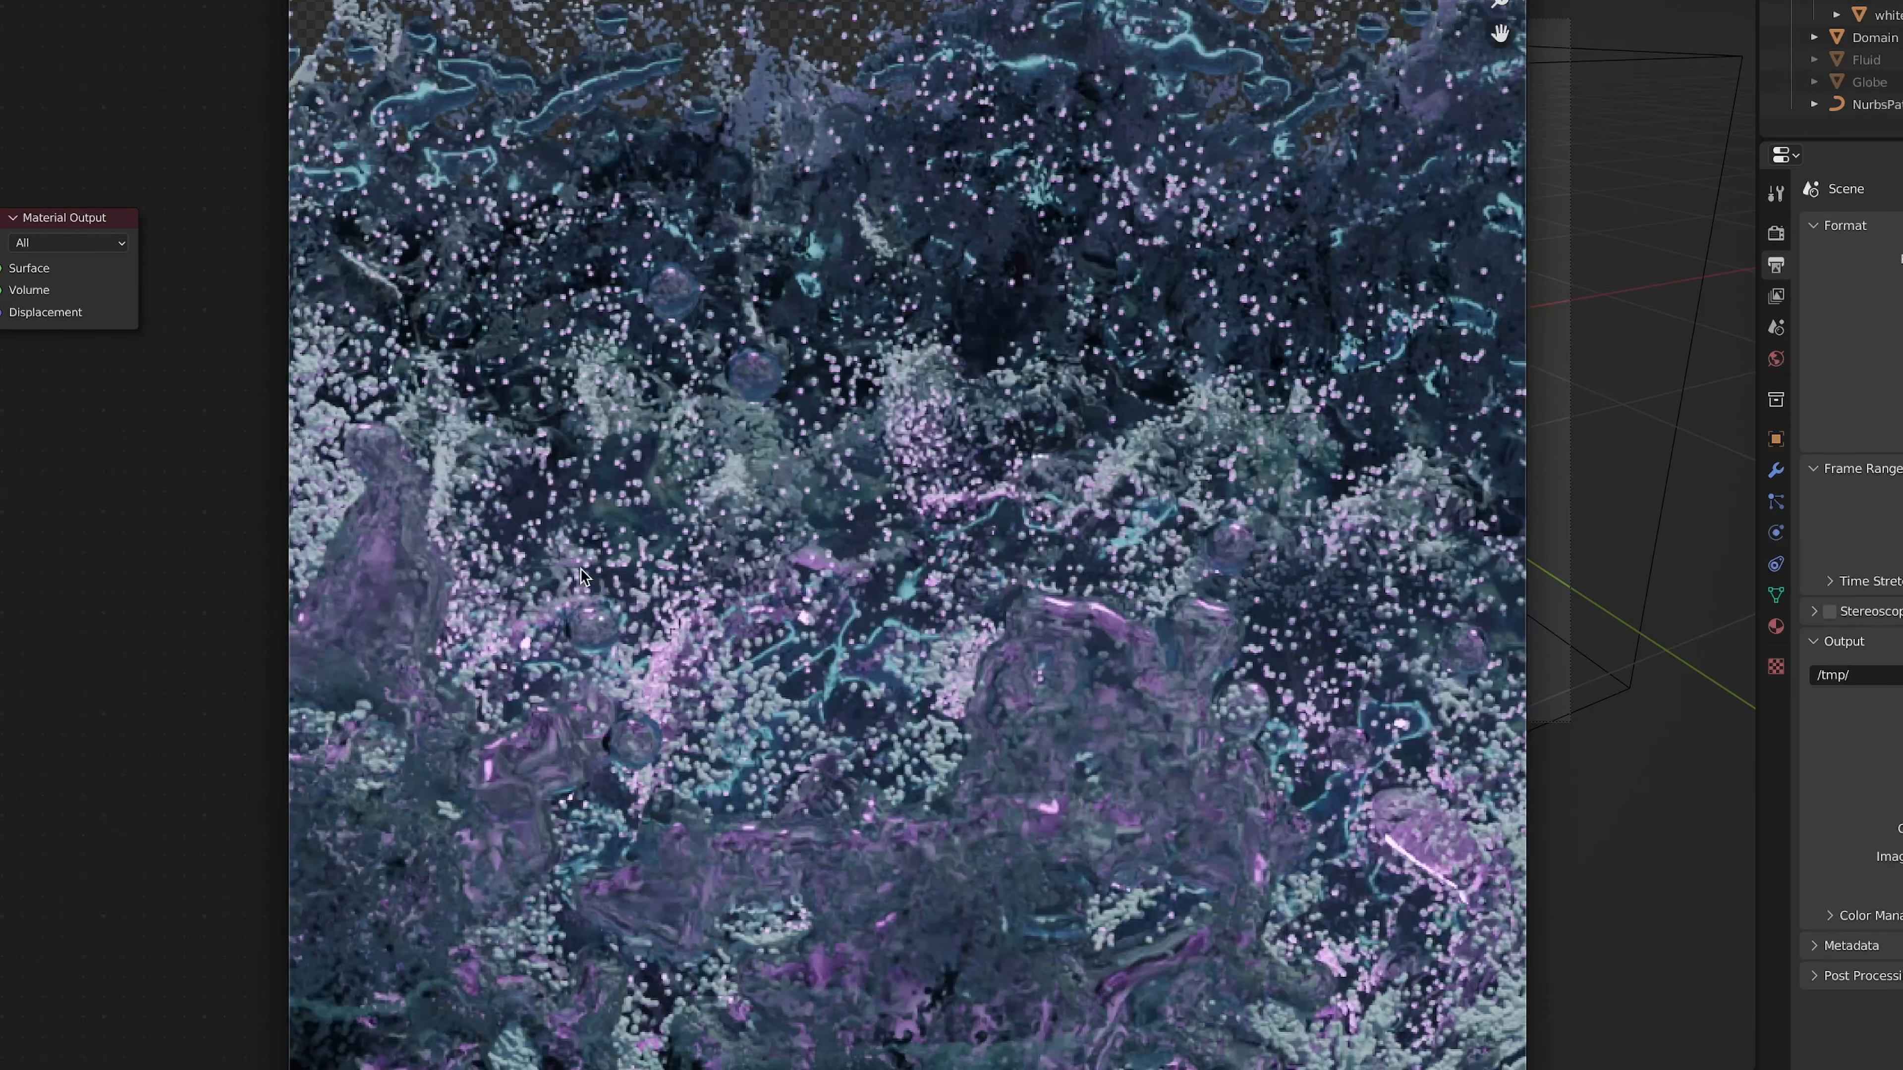
middle_click_drag(581, 698, 1095, 682)
scroll(1095, 681, "down", 2)
scroll(1098, 688, "down", 3)
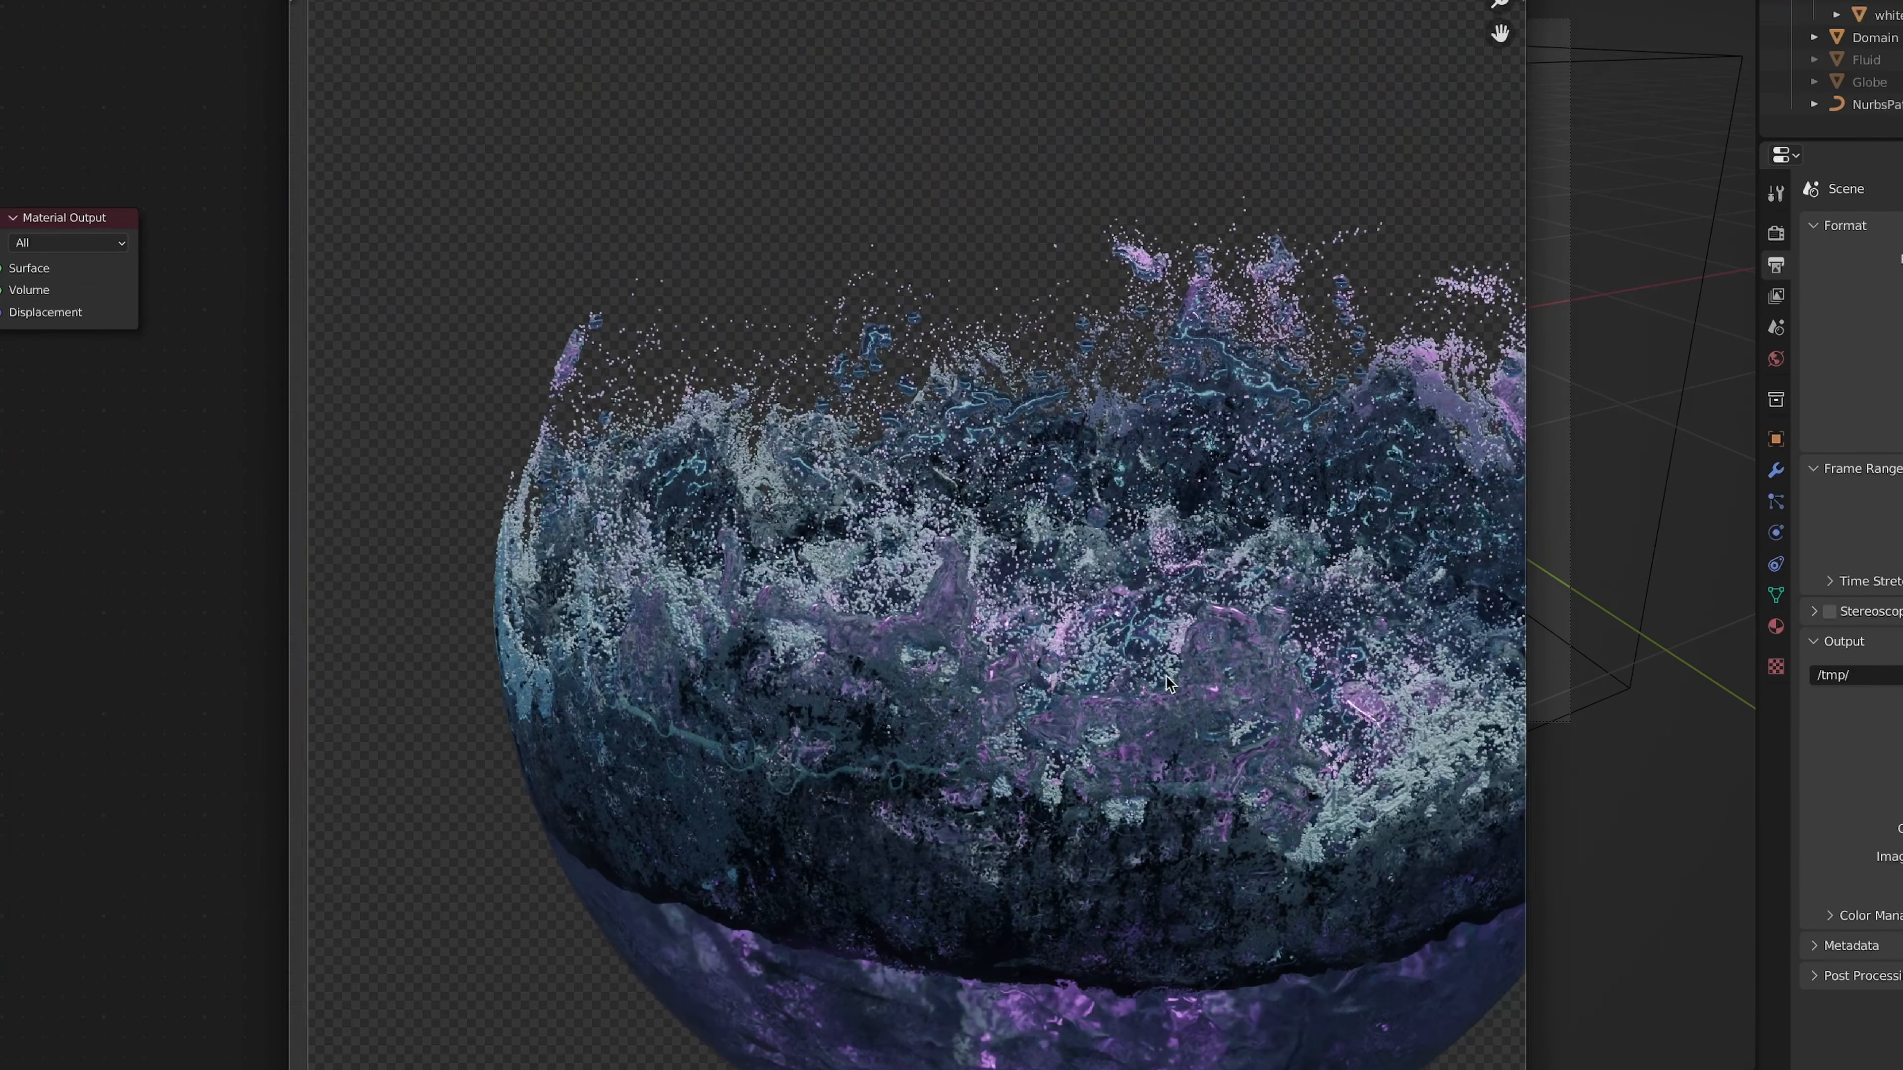